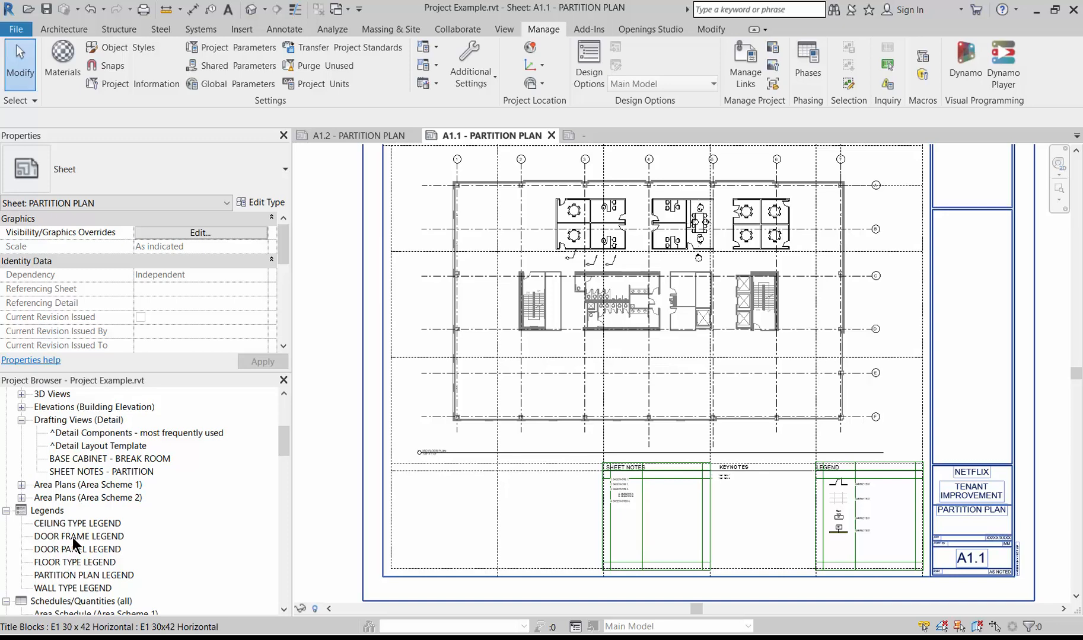
scroll(77, 558, down, 2)
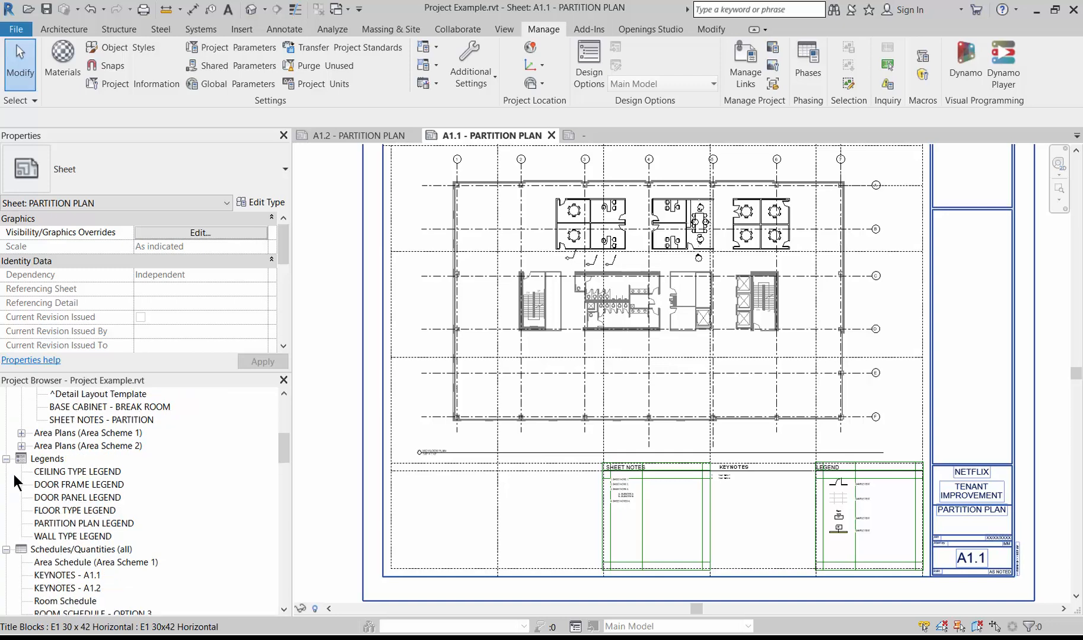
scroll(100, 584, down, 2)
scroll(77, 552, up, 2)
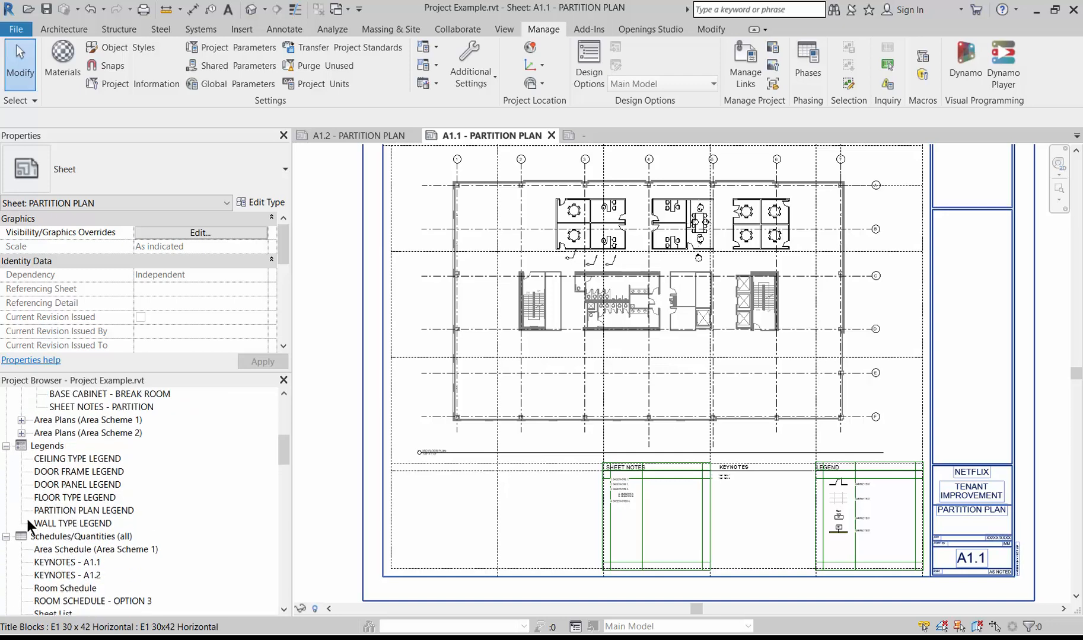
scroll(125, 552, up, 3)
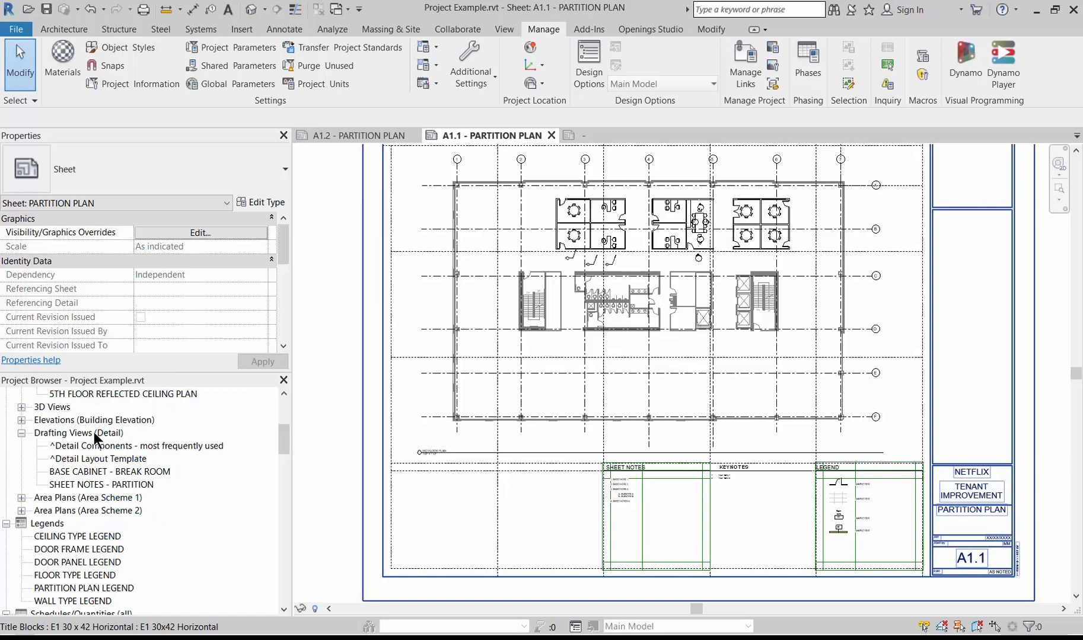
click(358, 442)
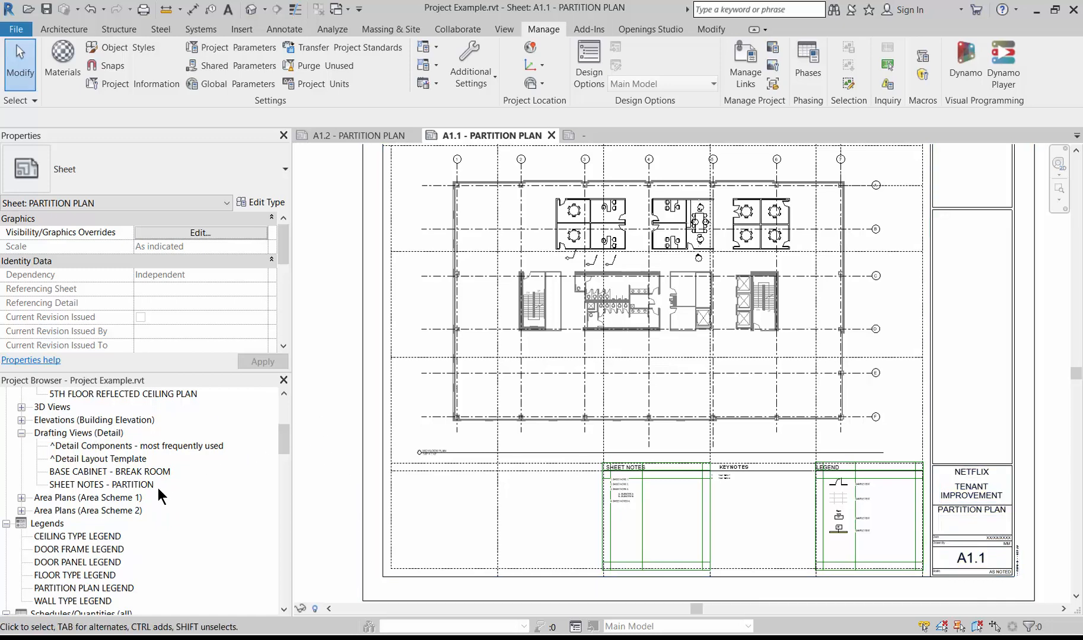
scroll(159, 495, down, 1)
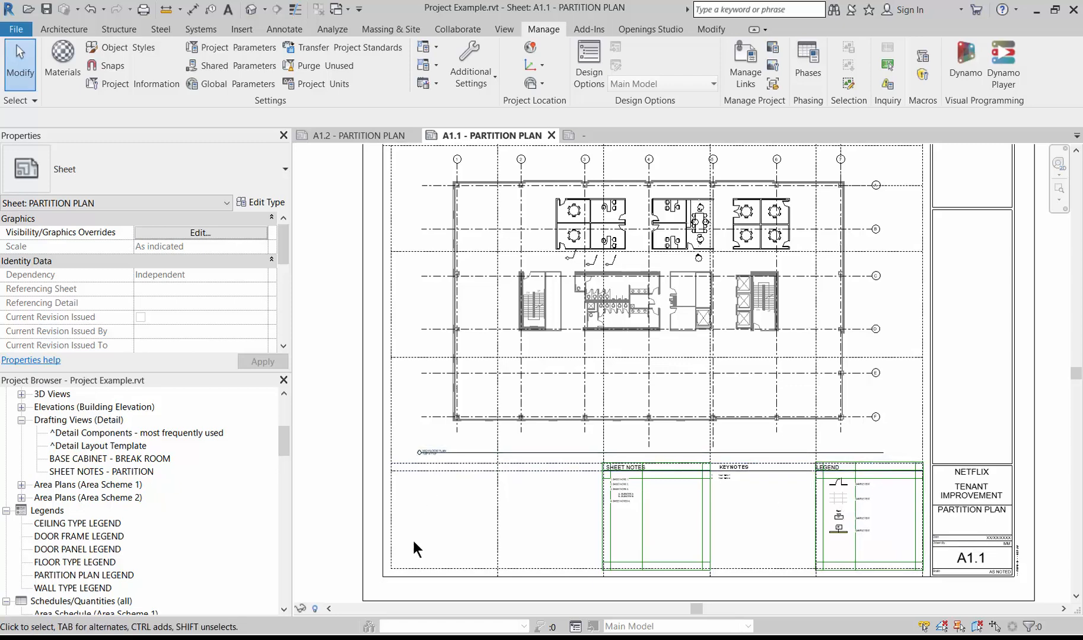
- Create a drafting view named BASE CABINET - CONF RM at a scale of 1" = 1'-0"
click(504, 29)
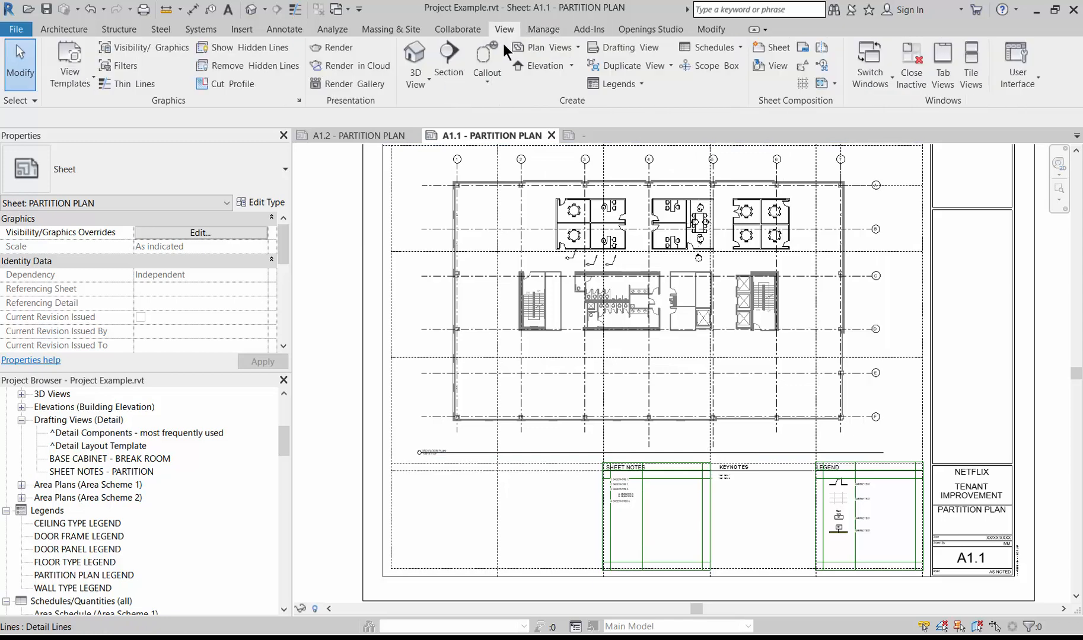
click(616, 46)
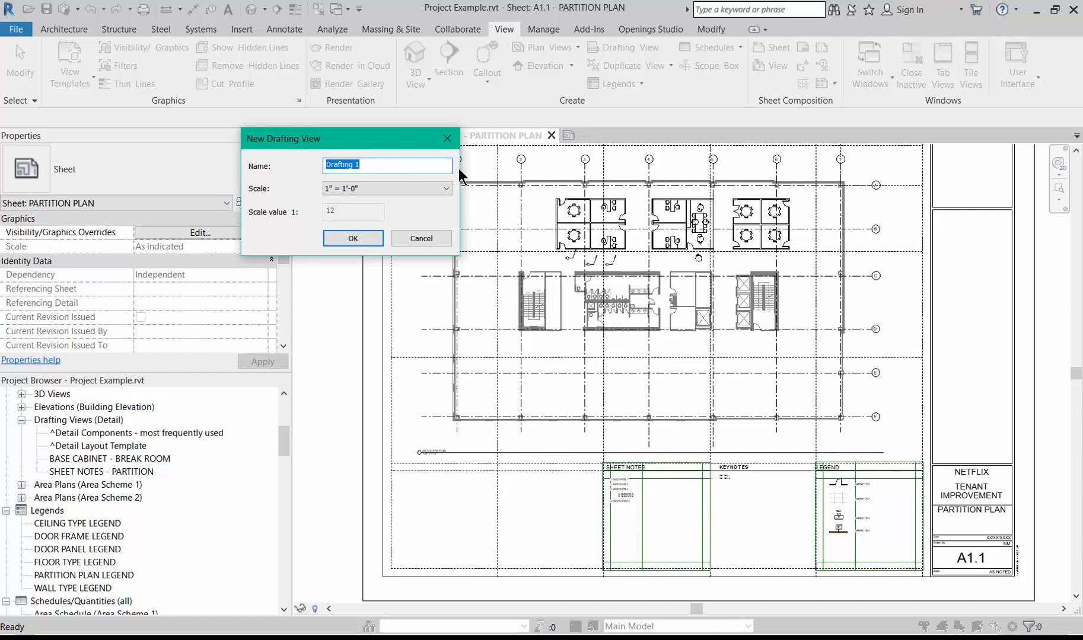
text(BASE CABINET)
text(- CO)
text(NF R)
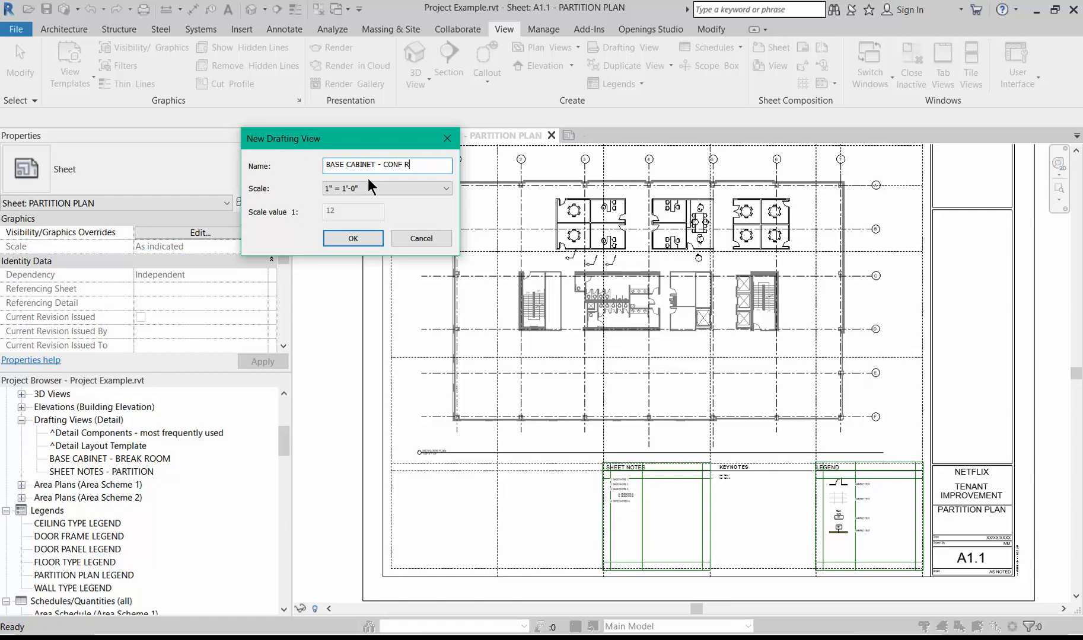
text(M)
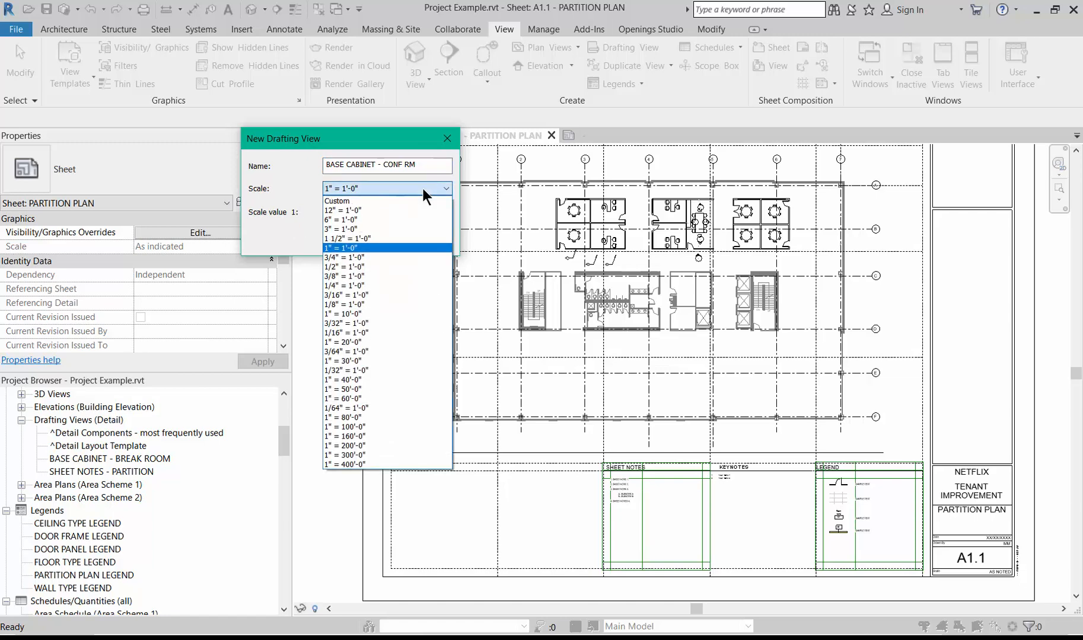
click(387, 230)
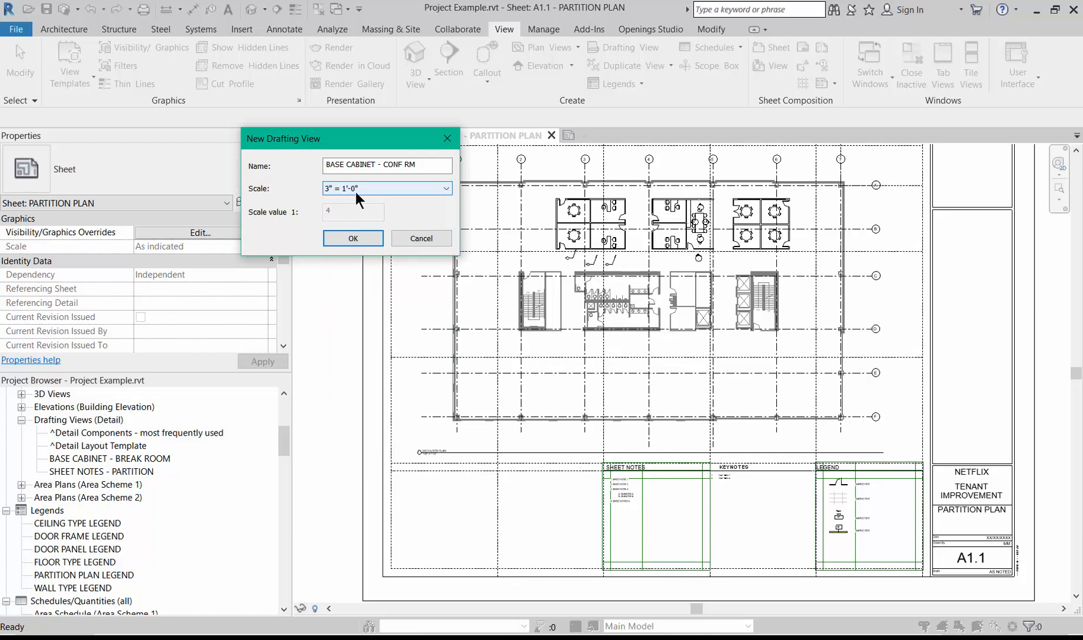
click(397, 189)
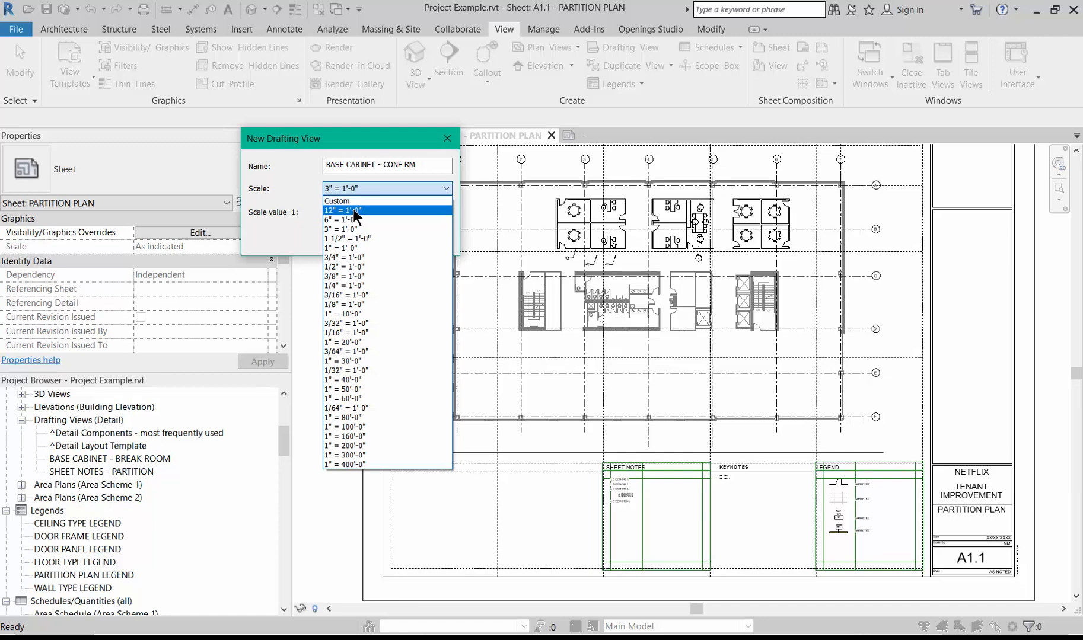
click(354, 247)
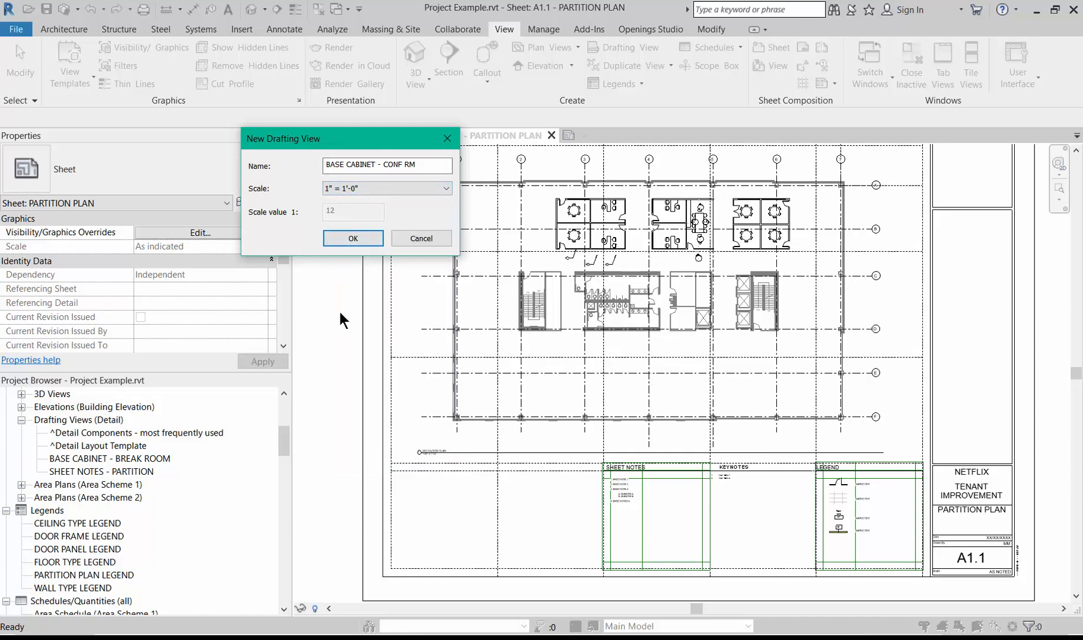
click(359, 240)
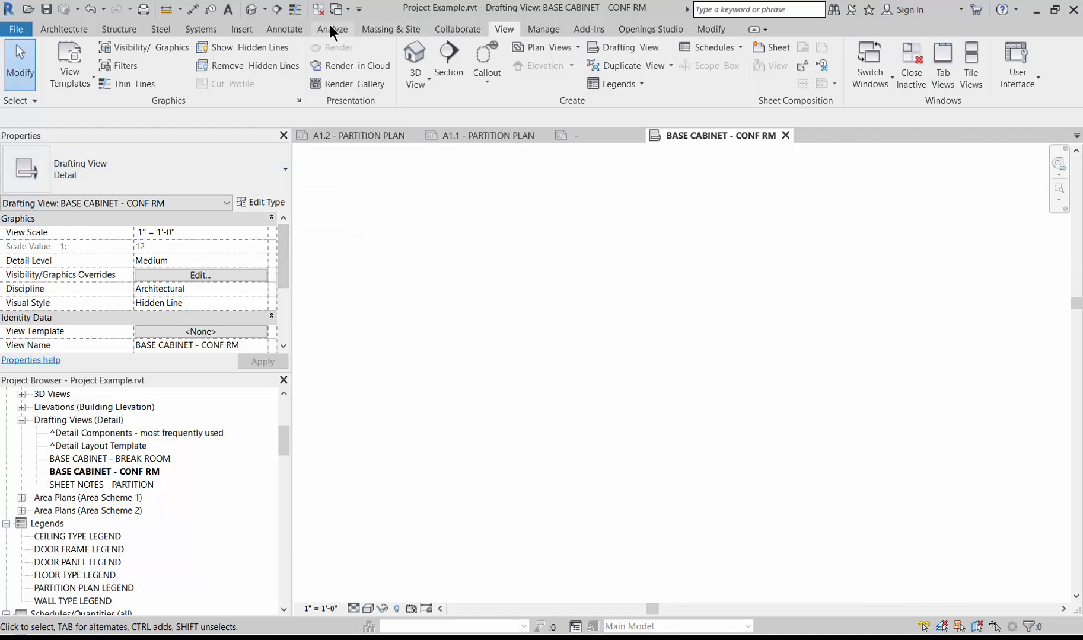
- Place one Legend Template symbol with no leaders in the new drafting view
click(293, 30)
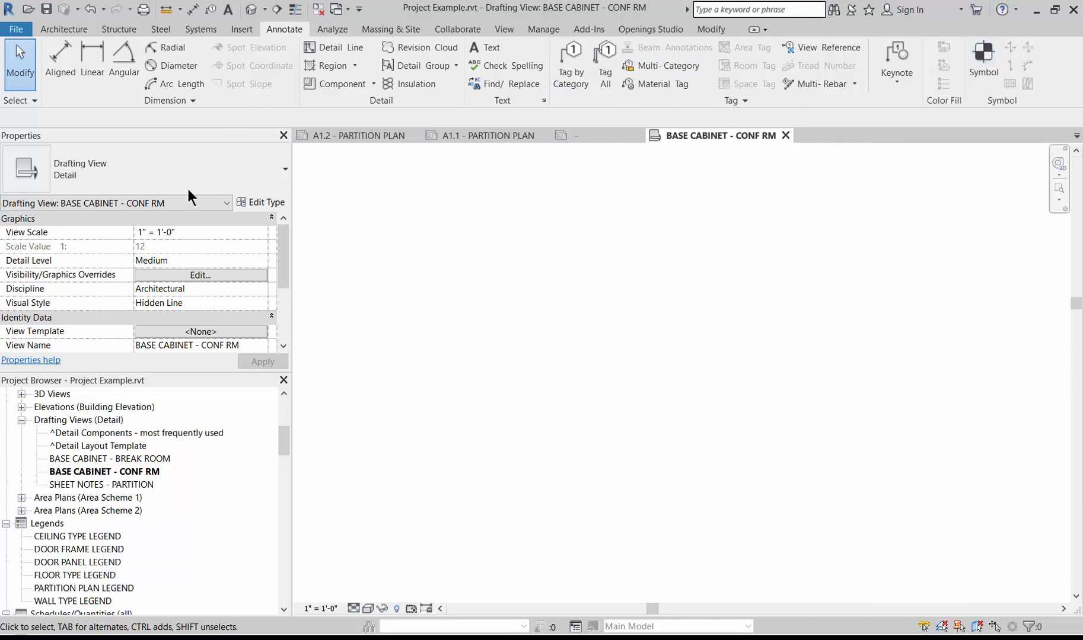
click(978, 76)
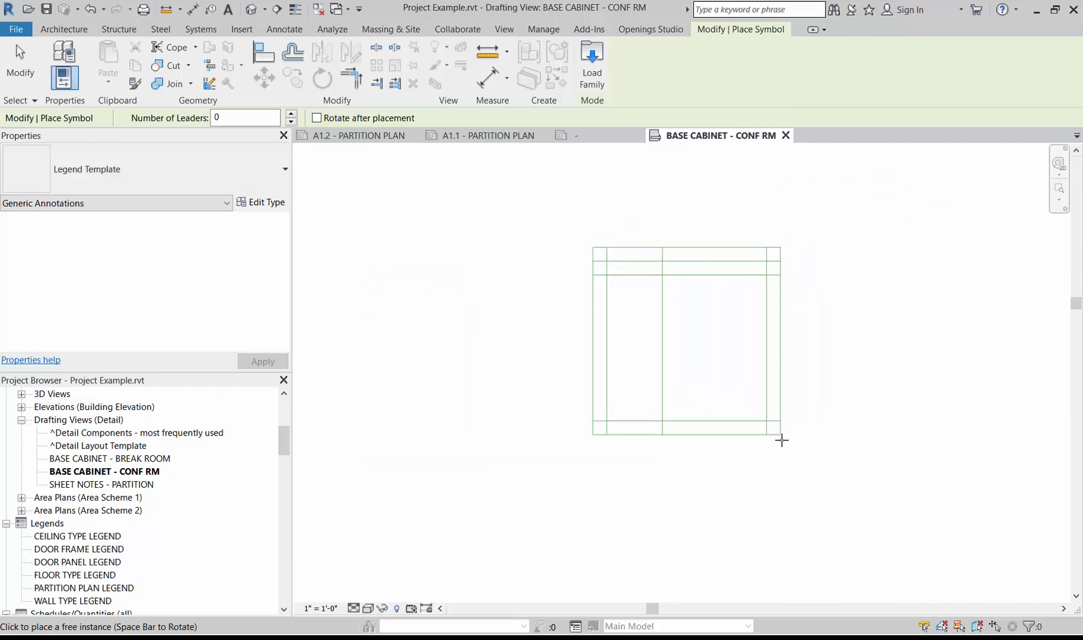
click(819, 435)
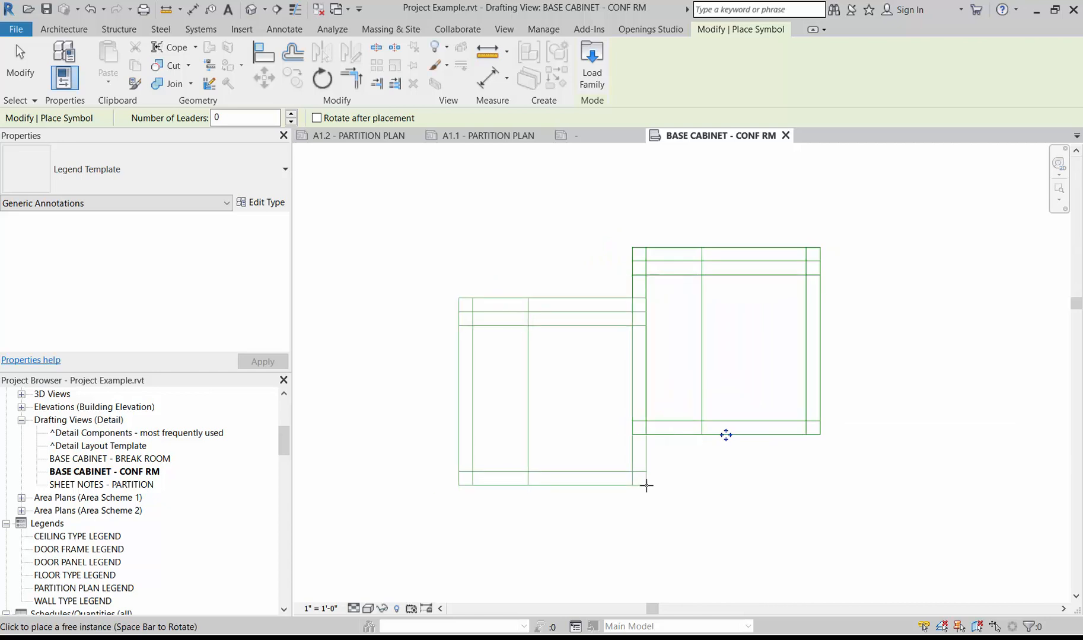
click(27, 69)
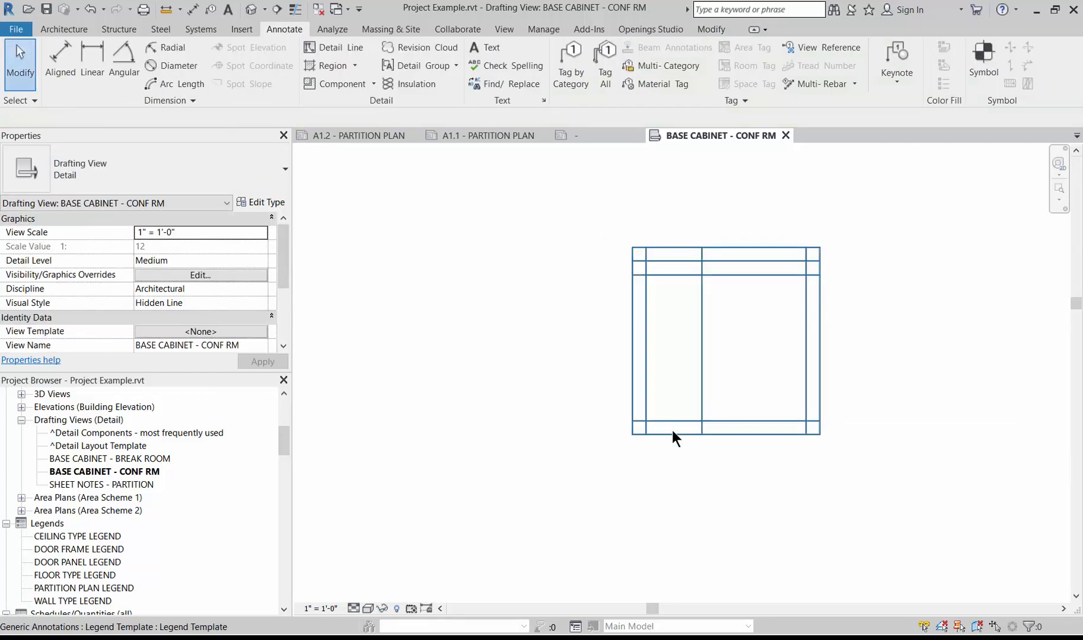
- Open the template's annotation family for editing and load the Detail Template family into the project
click(727, 435)
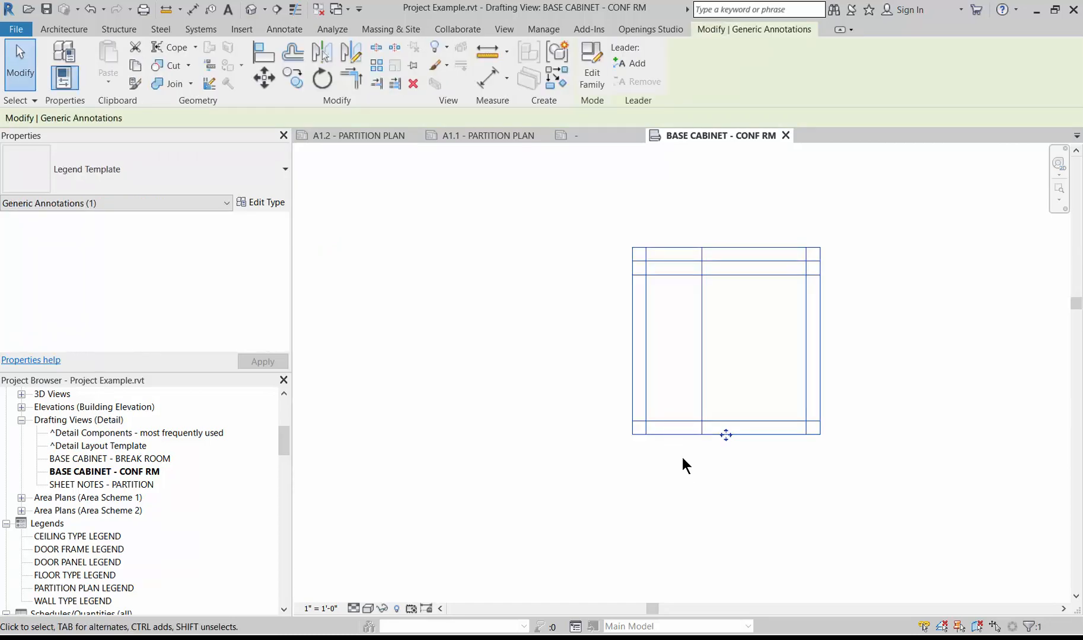
click(592, 66)
click(726, 522)
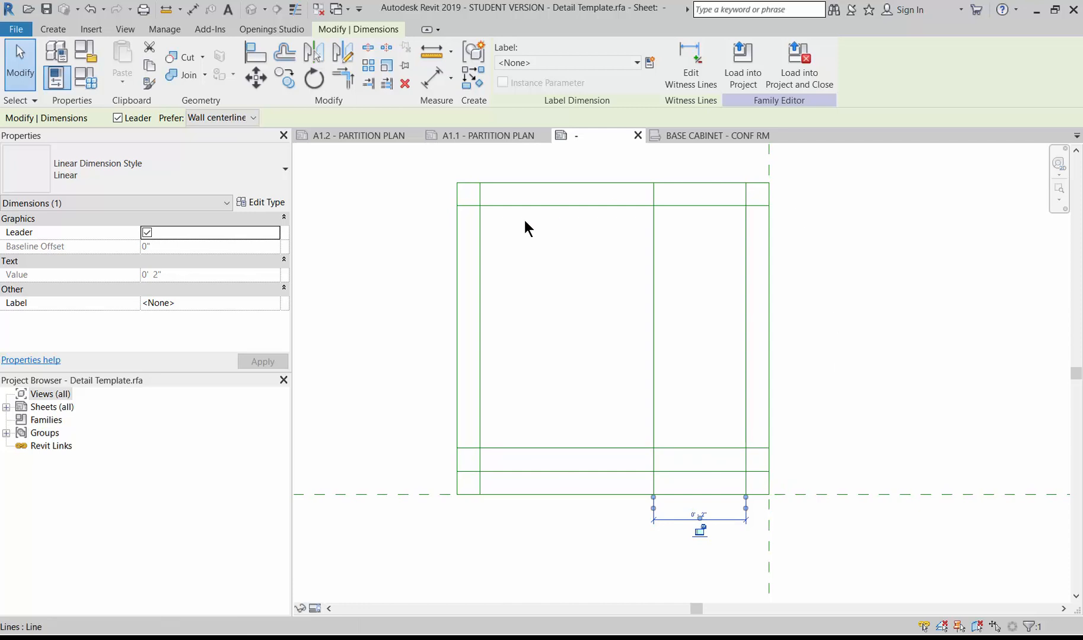
click(413, 380)
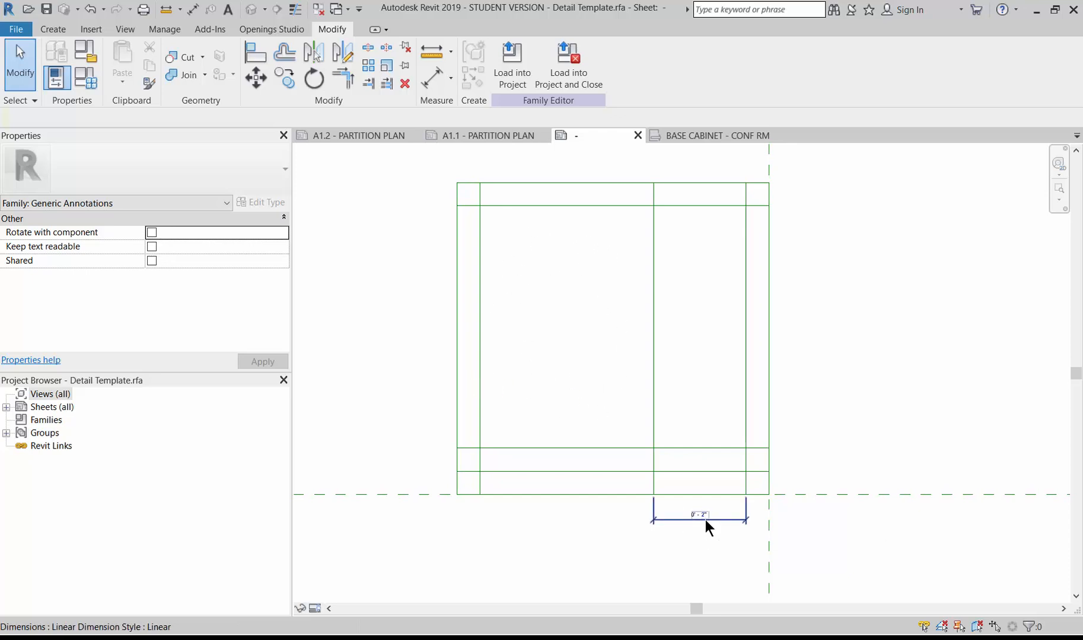
scroll(705, 519, up, 2)
scroll(692, 526, down, 2)
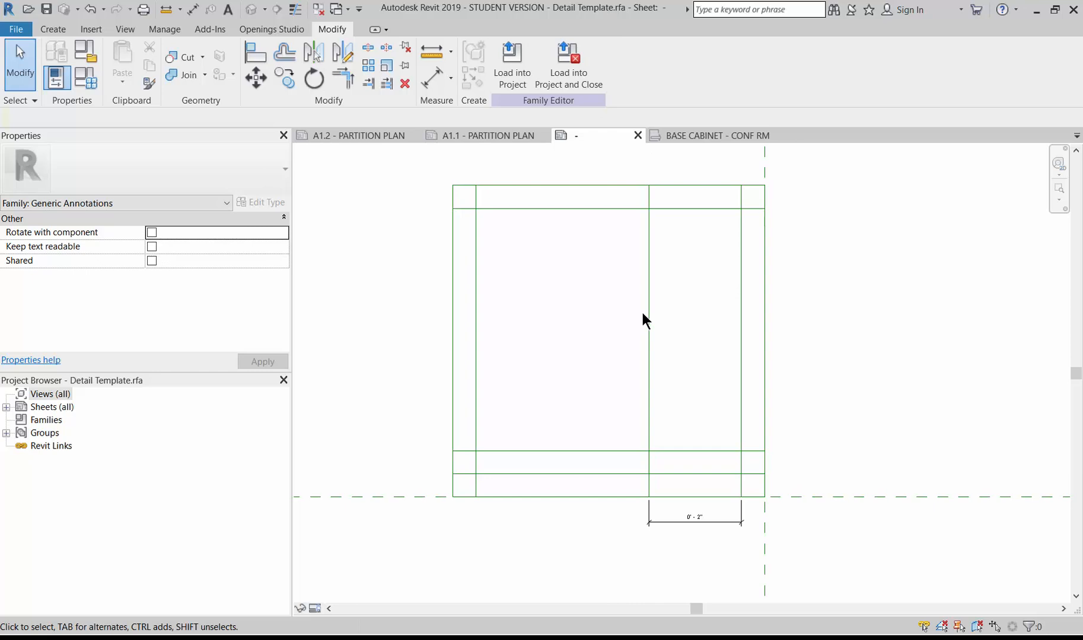
click(512, 77)
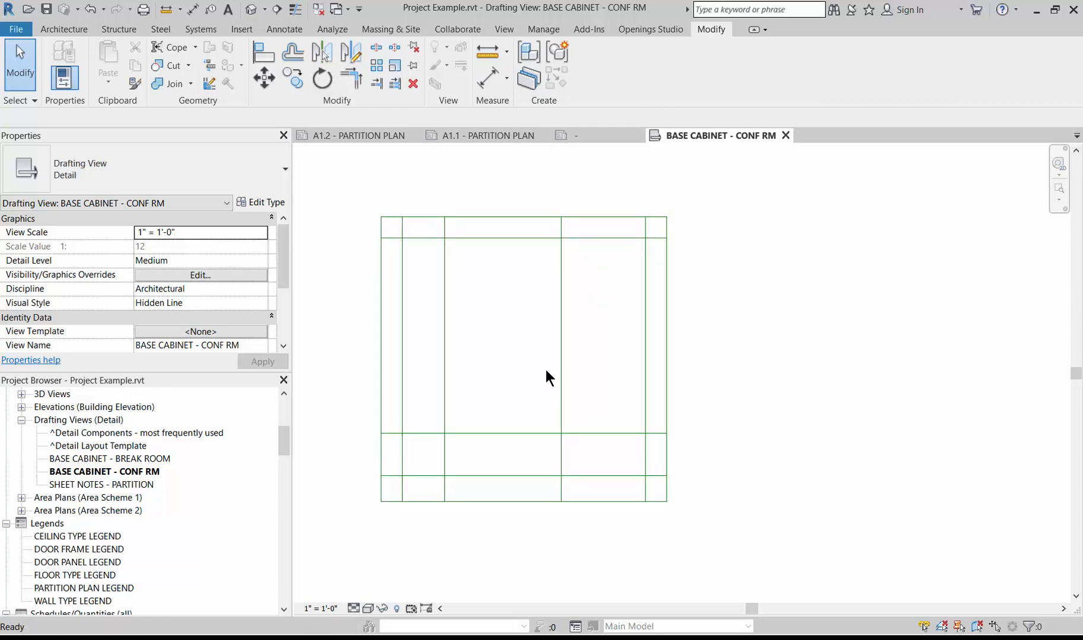
- Draw a rectangle about 2' wide and 2'-10" tall inside the template using detail lines in the Wide Lines style
key(d)
key(l)
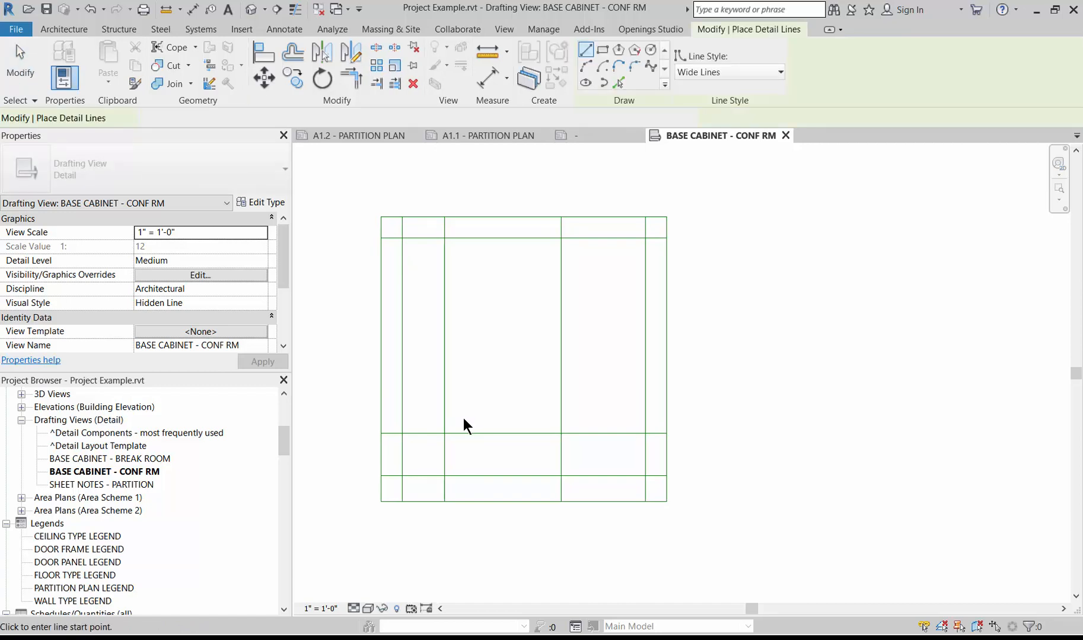
click(462, 418)
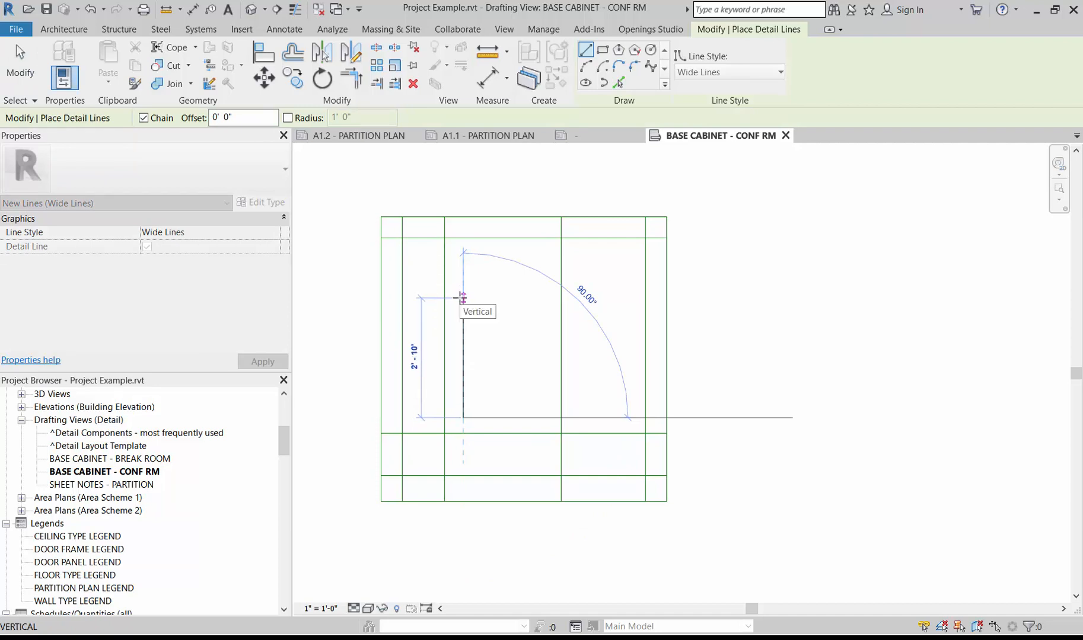
click(463, 298)
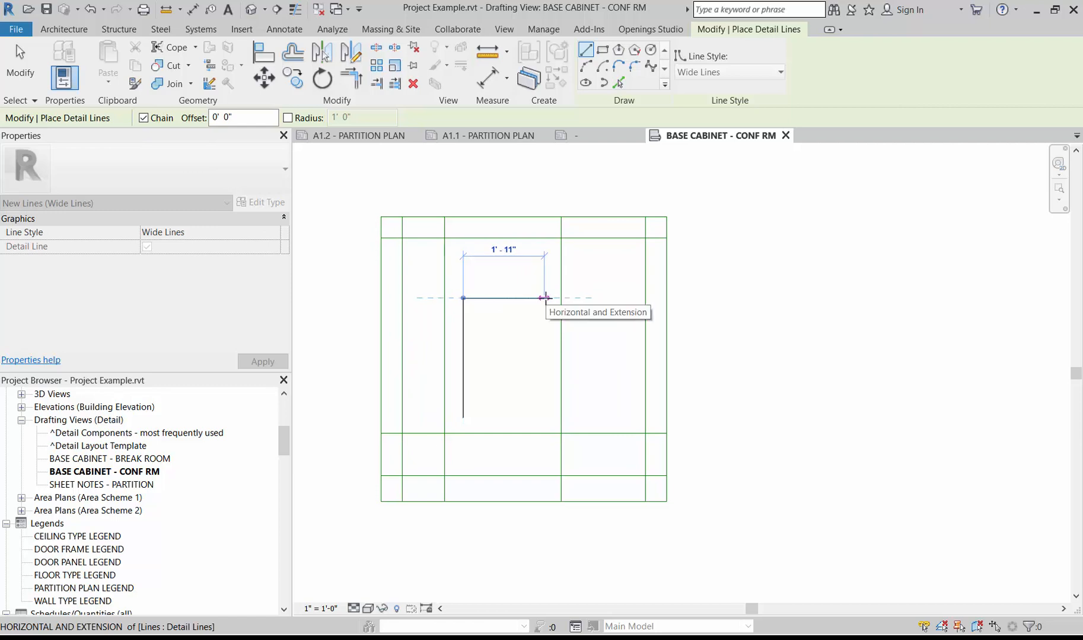
click(547, 298)
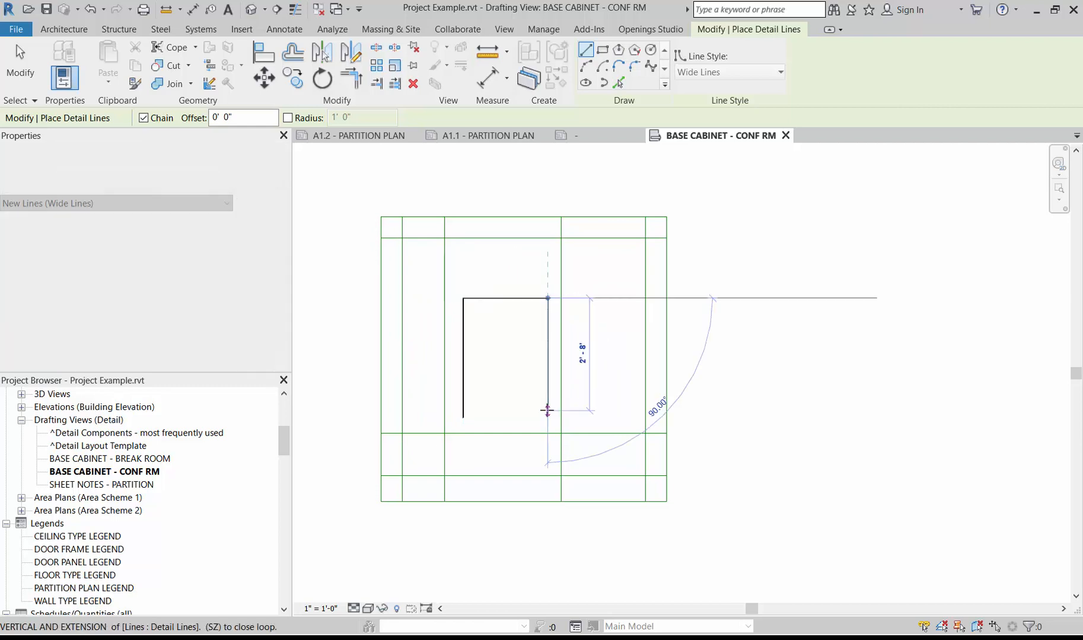
click(547, 418)
click(463, 418)
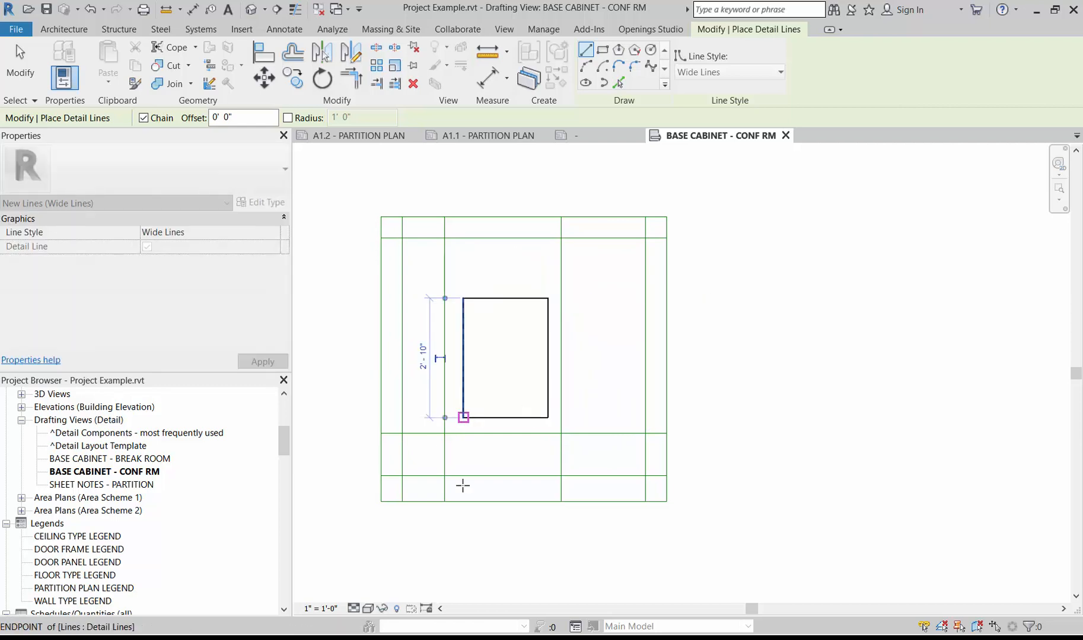
key(Escape)
key(Escape)
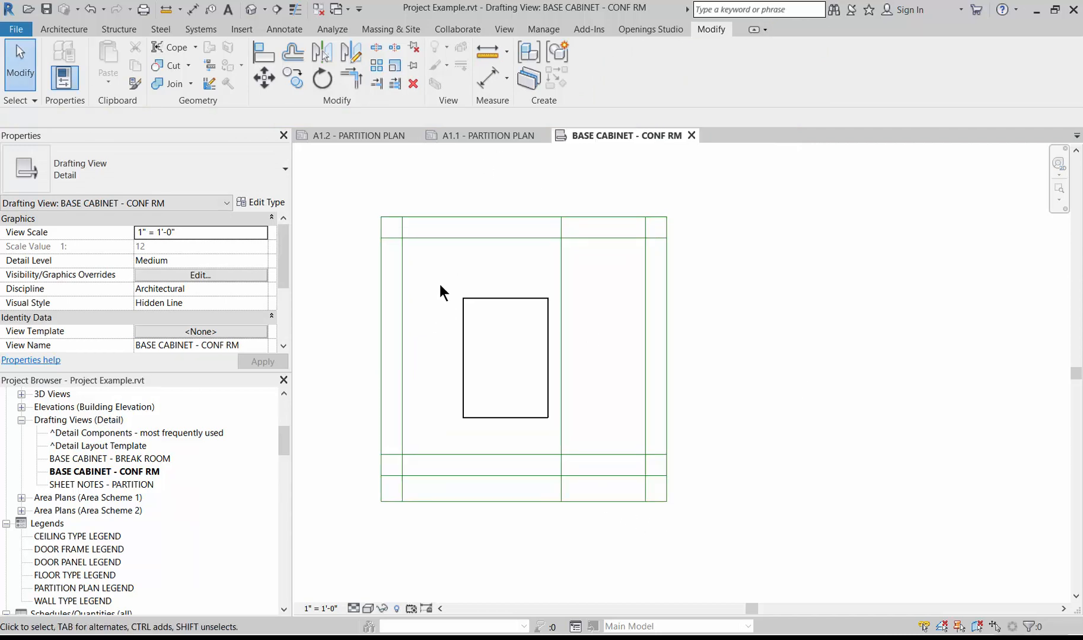
- Move the four-line rectangle slightly down and left within the template's wide central column
drag(439, 285, 492, 436)
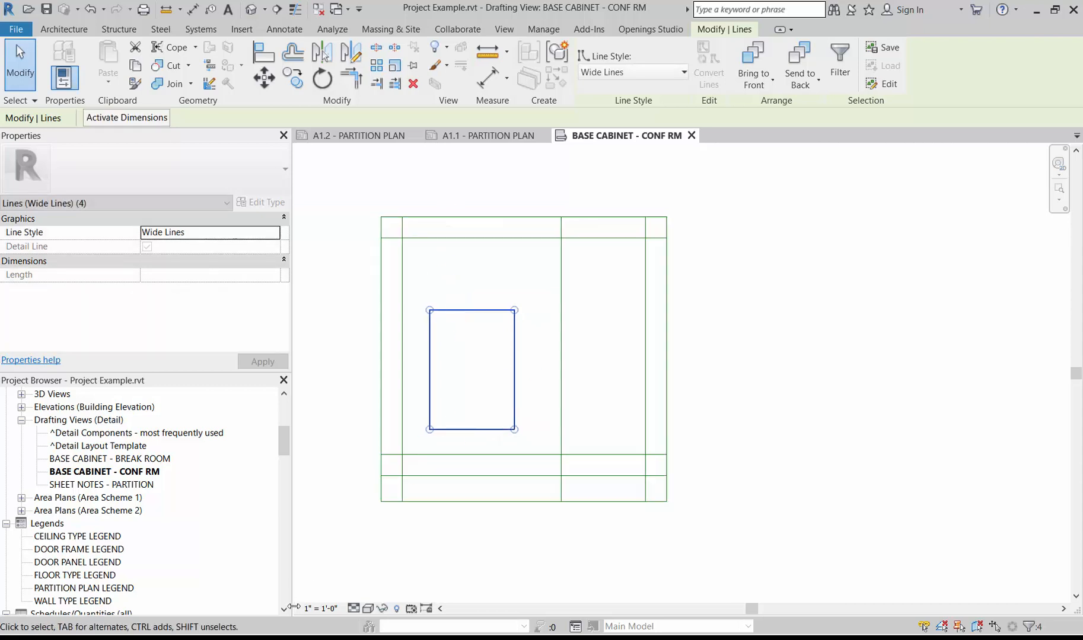
click(344, 535)
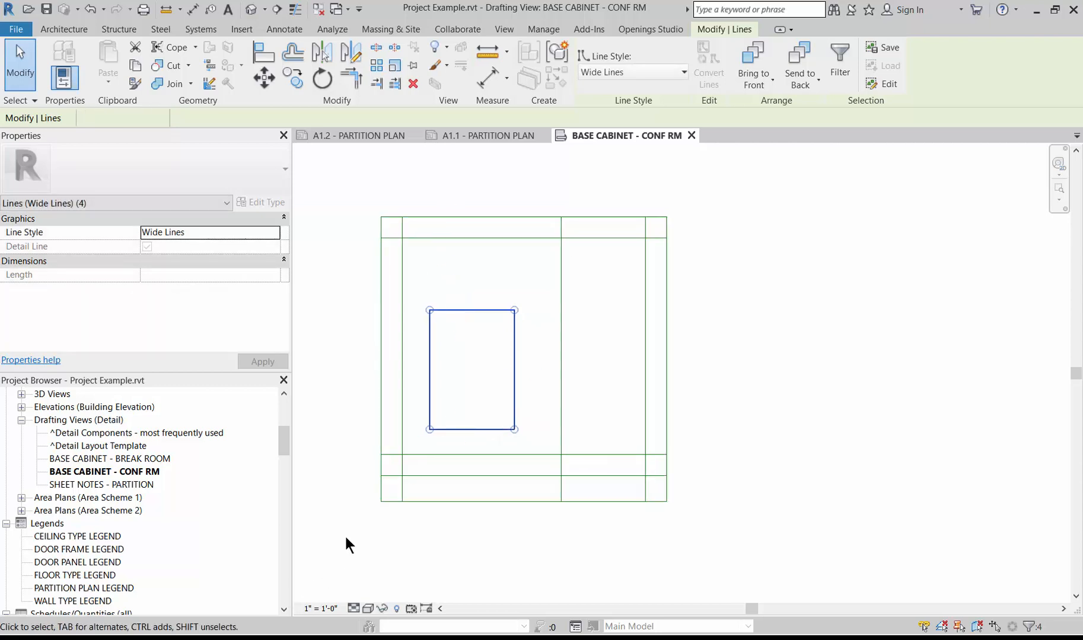
- Change the drafting view's scale to 3" = 1'-0", followed by 1/2" = 1'-0", to compare the template with the rectangle
click(322, 609)
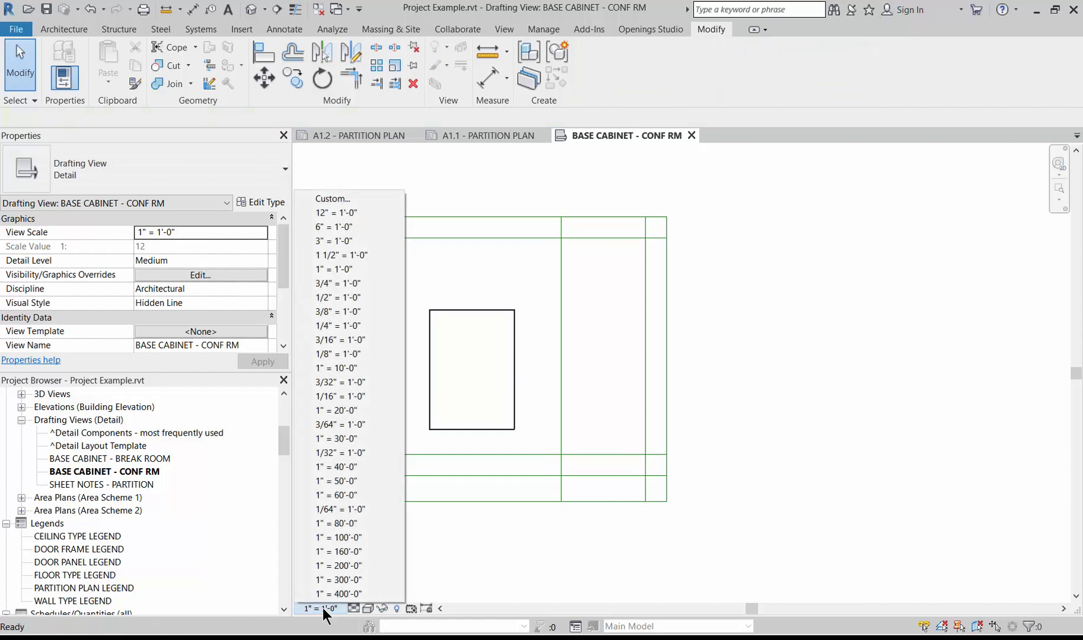
click(335, 243)
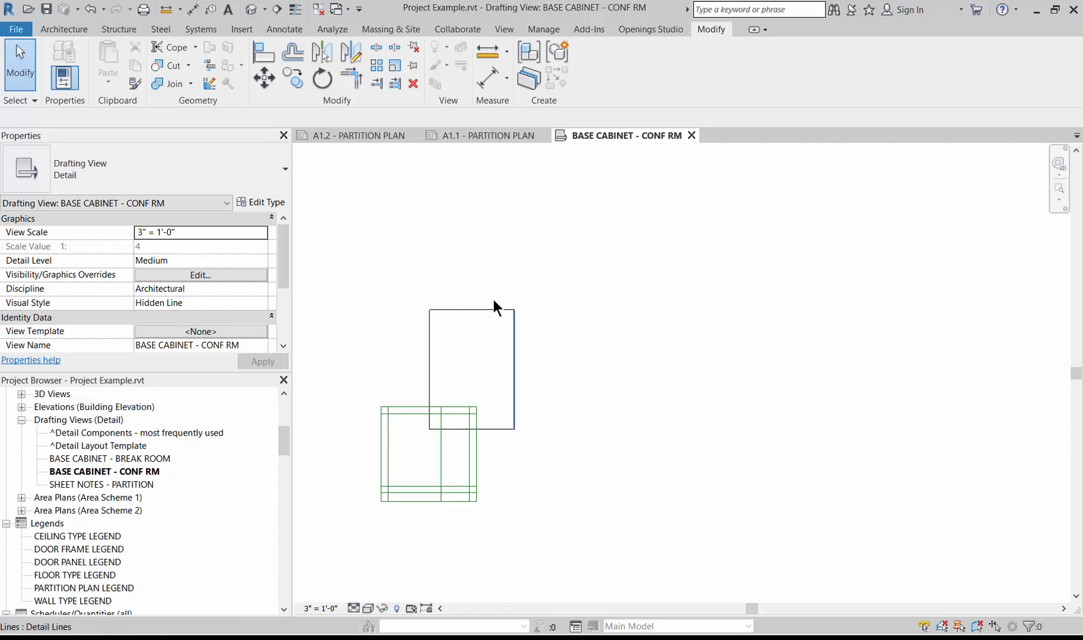
click(310, 611)
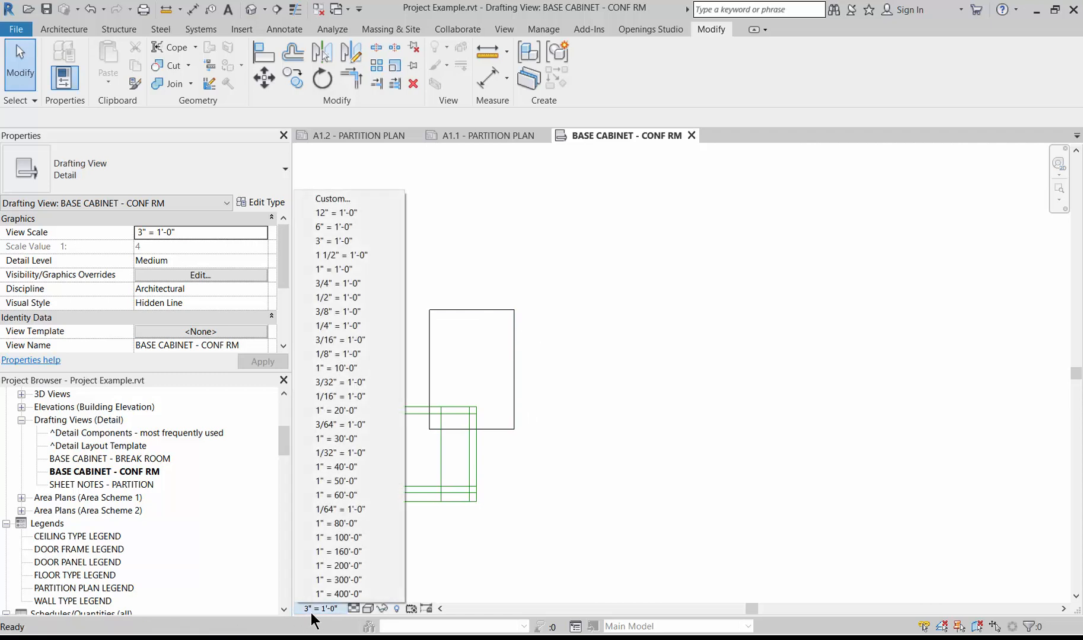
click(340, 295)
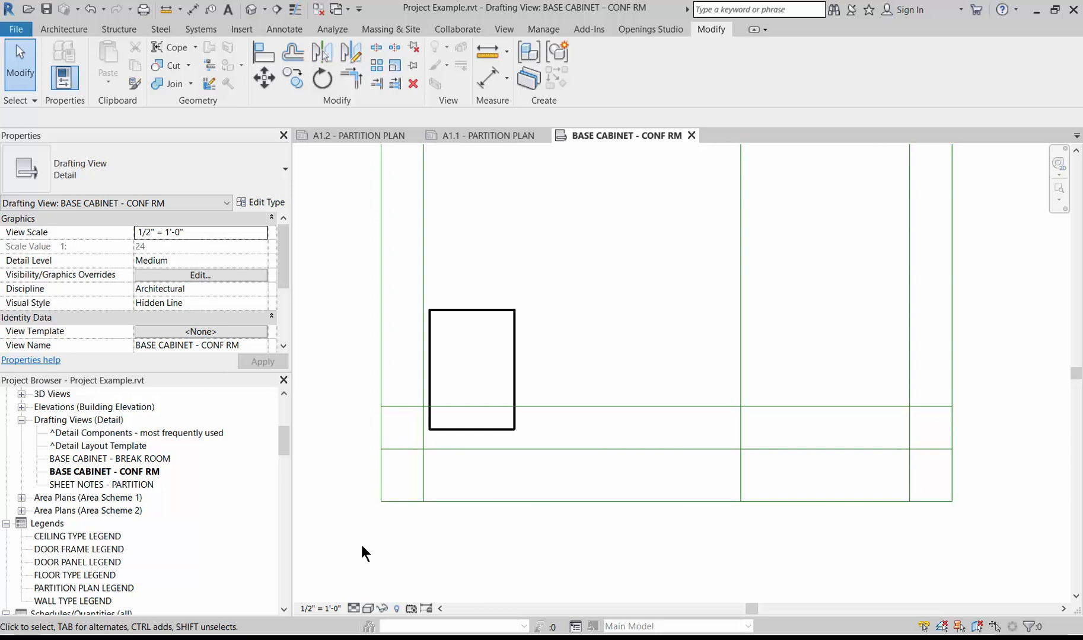
- Set the drafting view's scale to 1" = 1'-0"
click(321, 609)
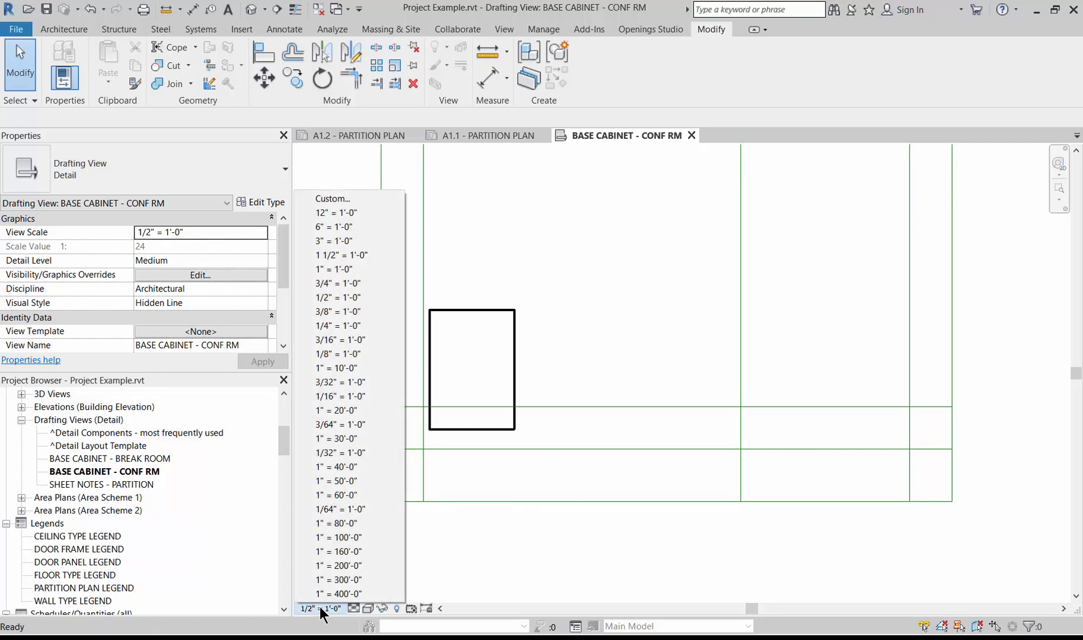
click(340, 270)
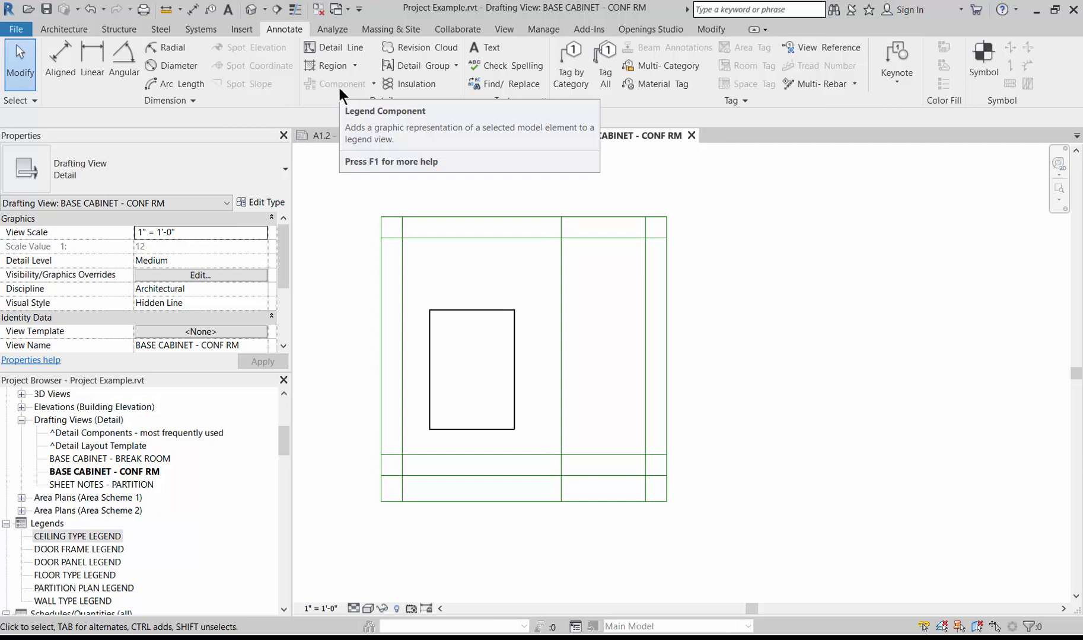
- Start placing a detail component and browse for a family to load in US Imperial > Detail Items > Div 06-Wood and Plastic
click(373, 83)
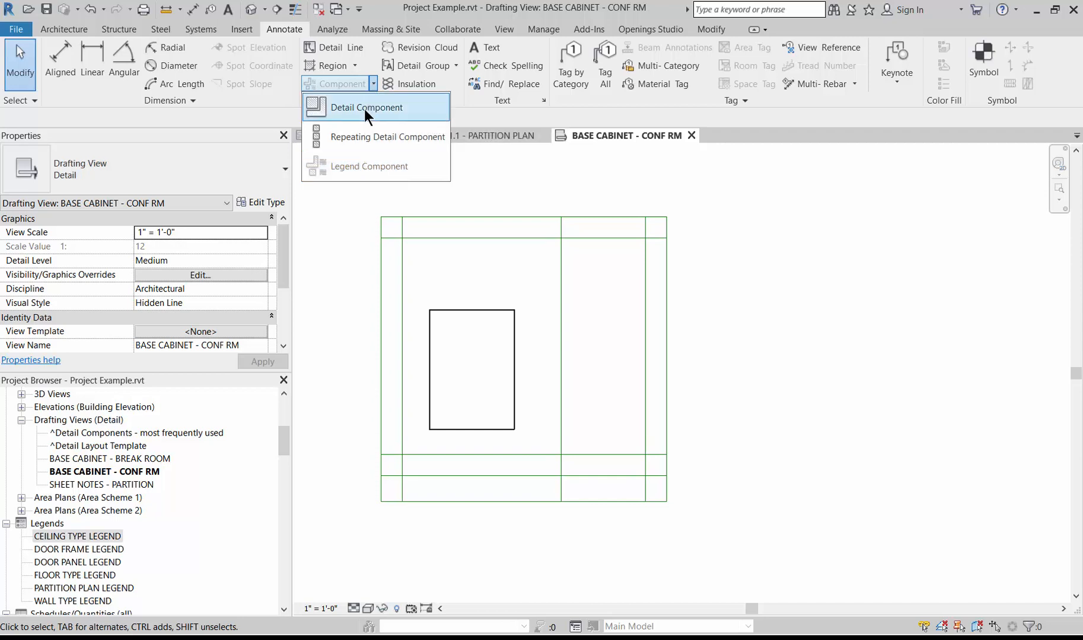
click(363, 109)
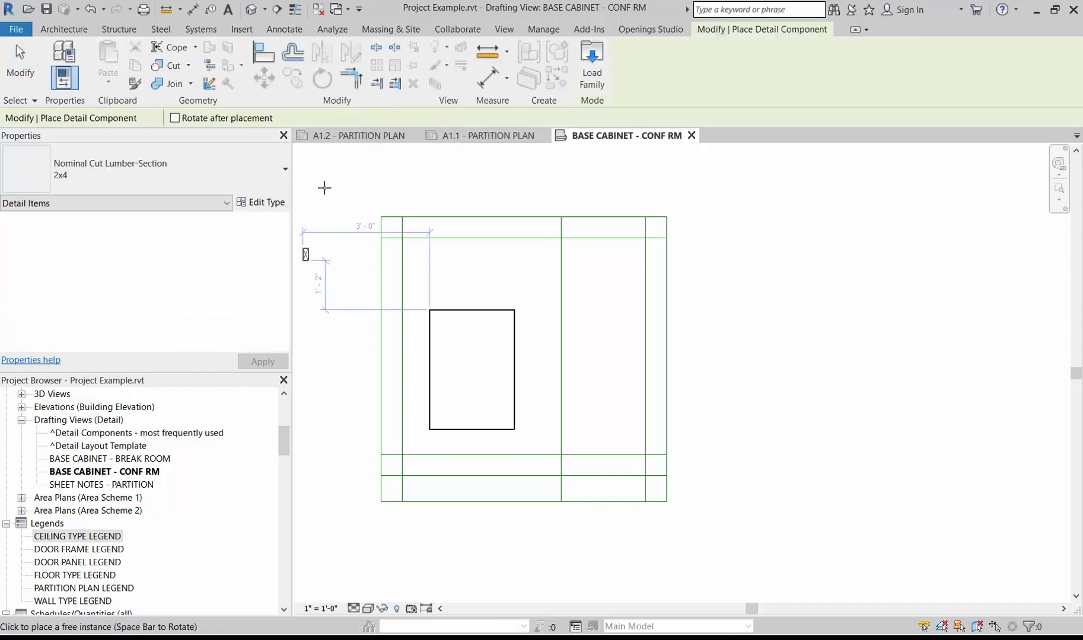
click(598, 62)
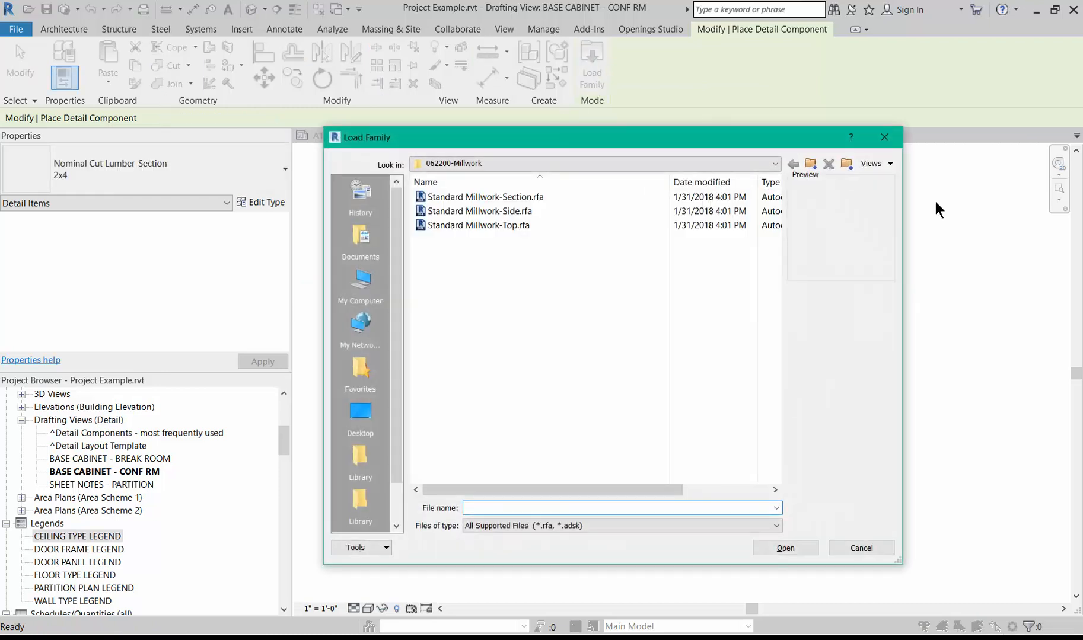
click(774, 164)
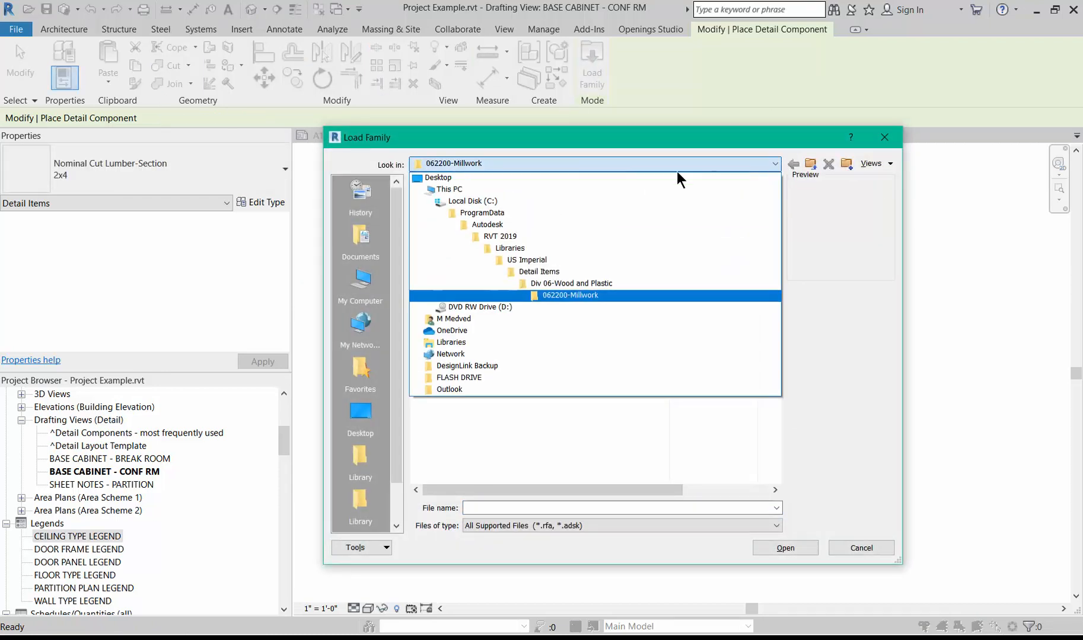
click(529, 262)
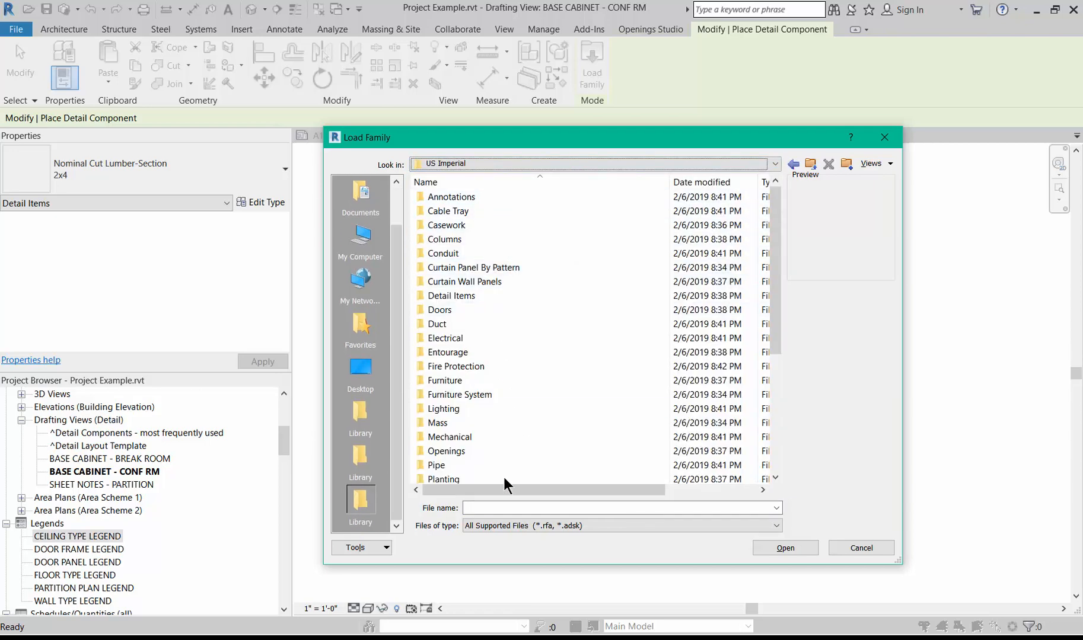
double_click(461, 298)
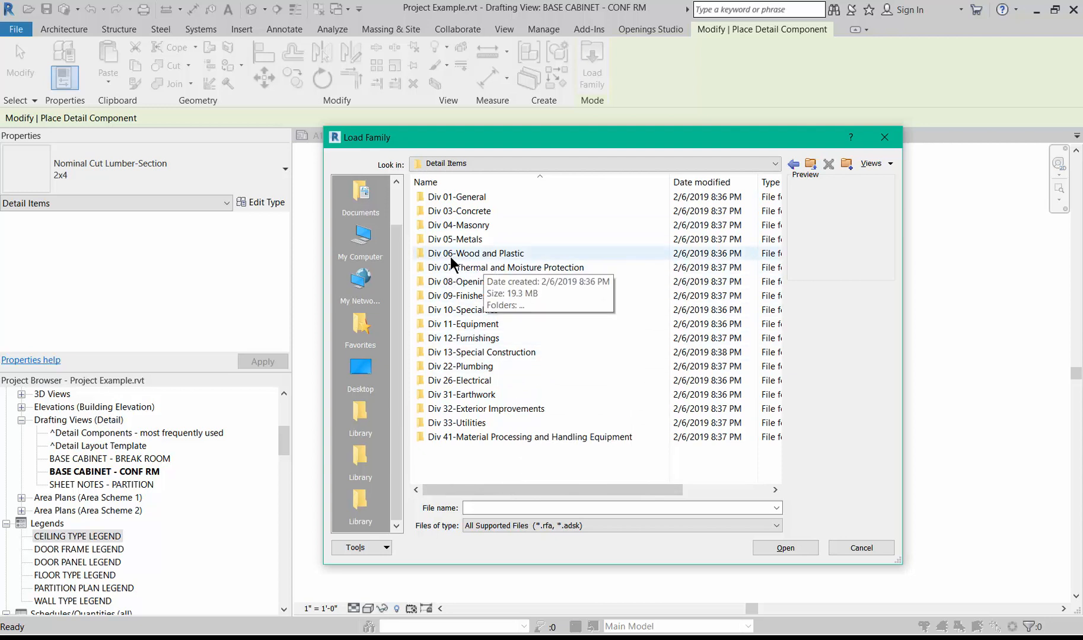
double_click(506, 255)
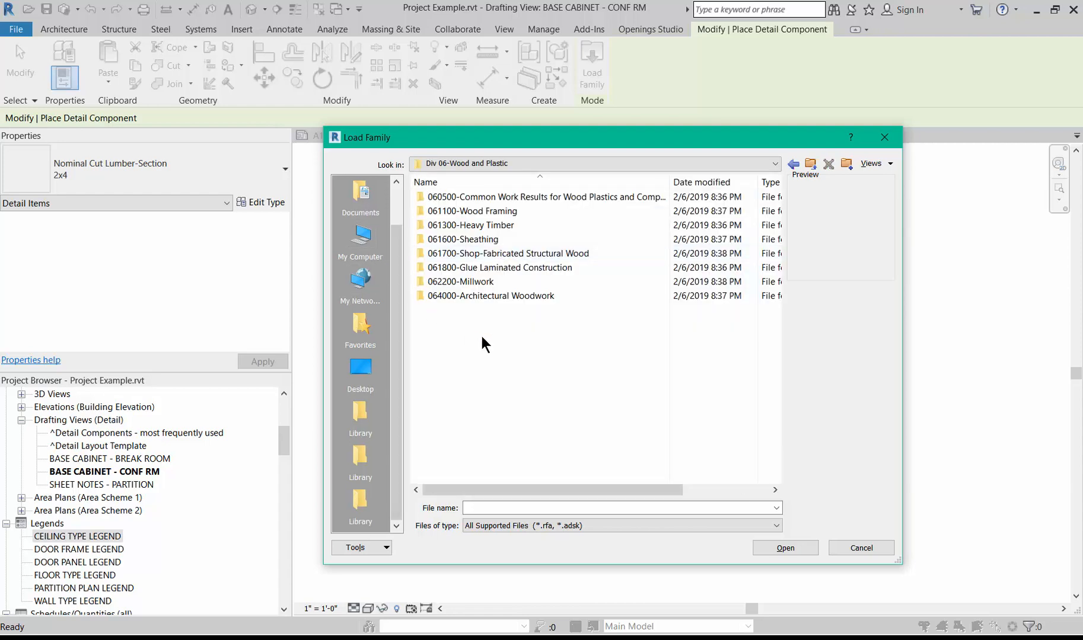
- Preview the Nominal Cut Lumber section, side and top families in the 061100-Wood Framing folder
double_click(461, 213)
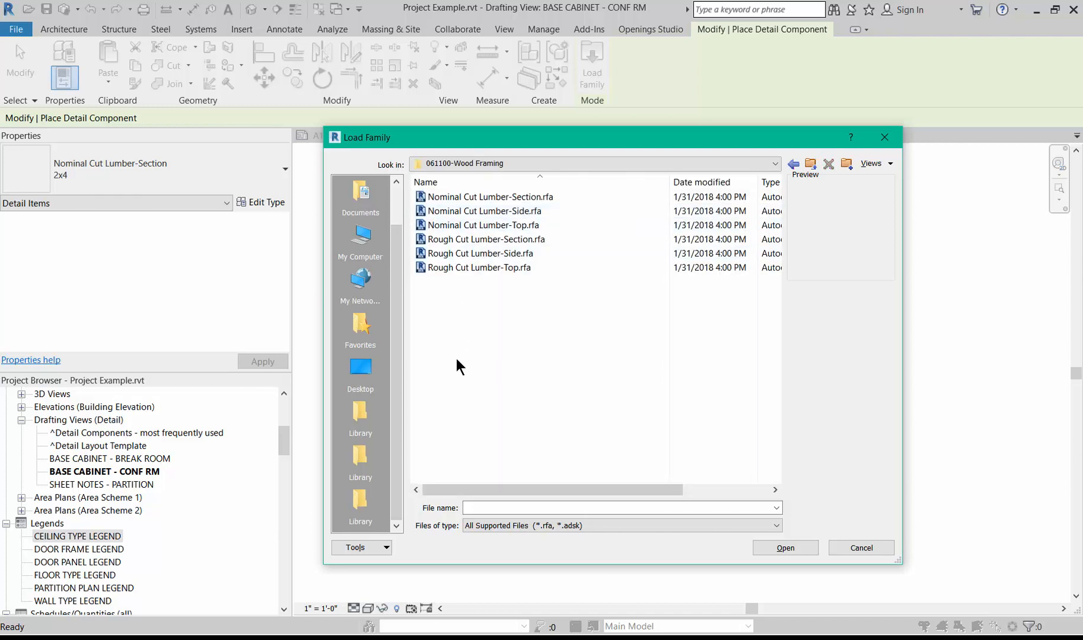
click(472, 200)
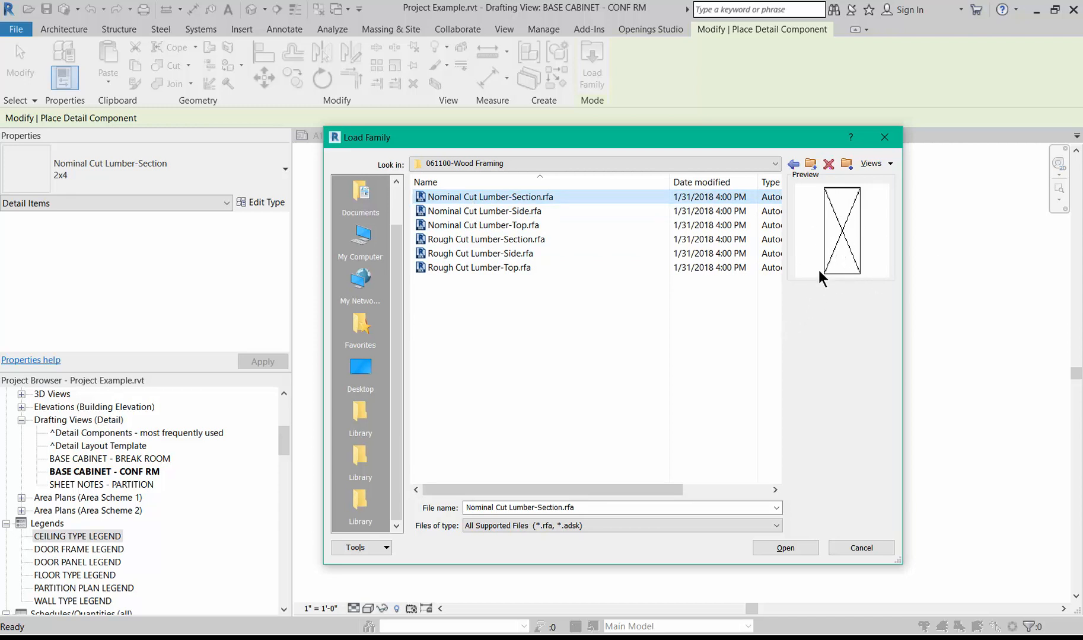
click(503, 209)
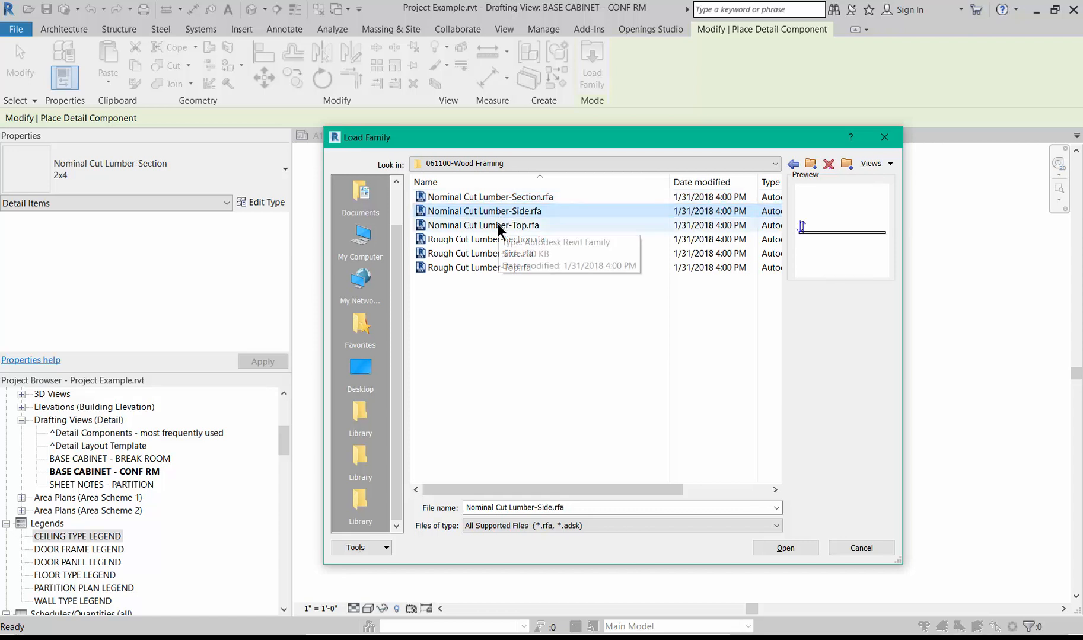
click(498, 226)
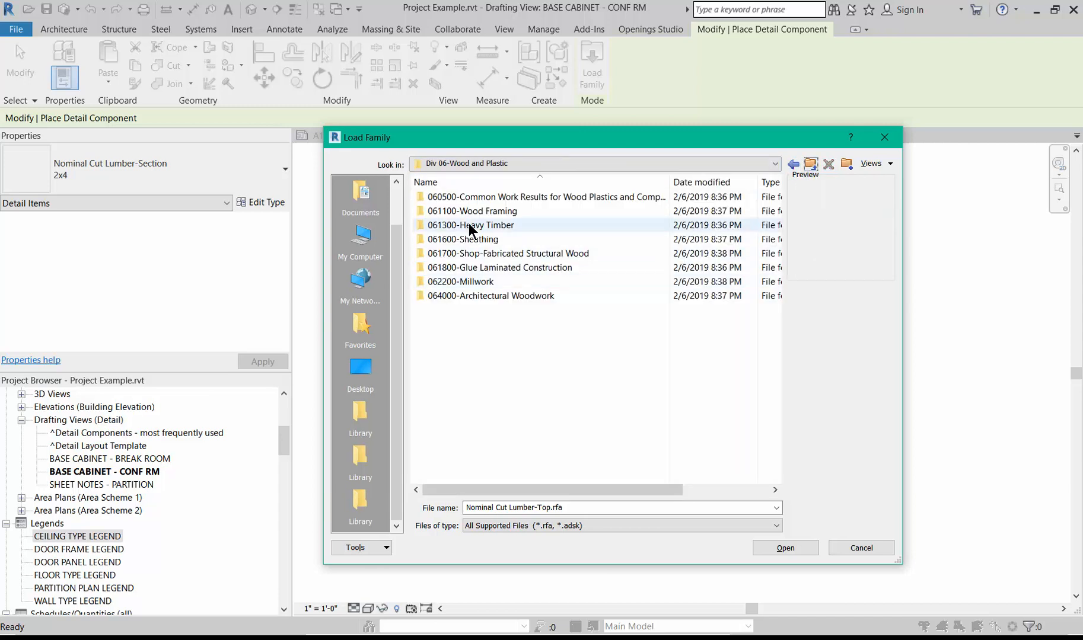
- Preview the gypsum sheathing, hardboard, particleboard and plywood section families in the 061600-Sheathing folder
double_click(466, 241)
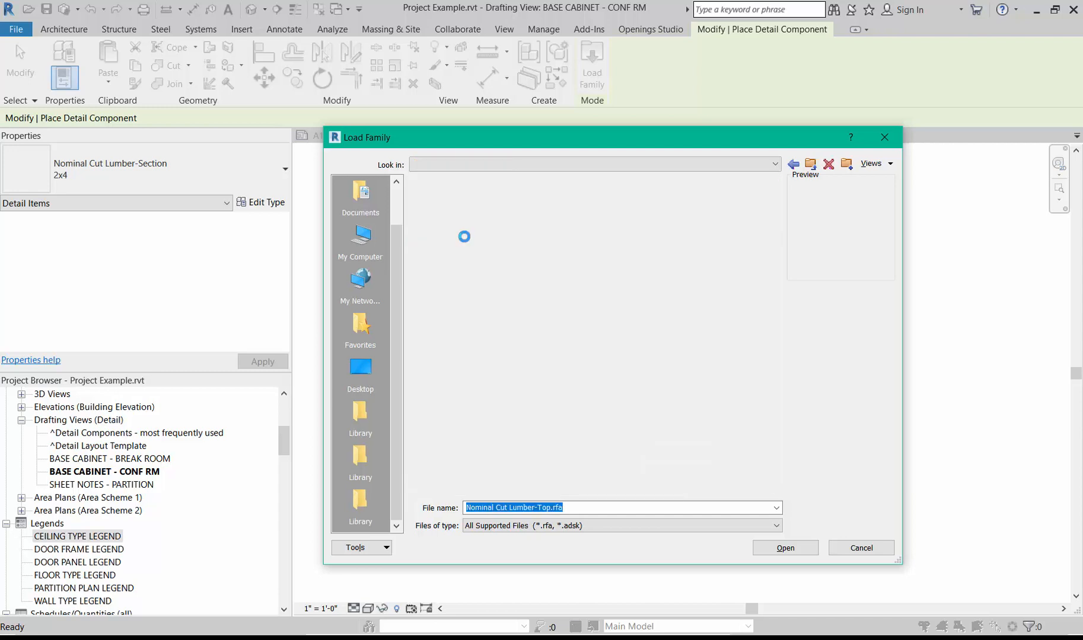
click(466, 196)
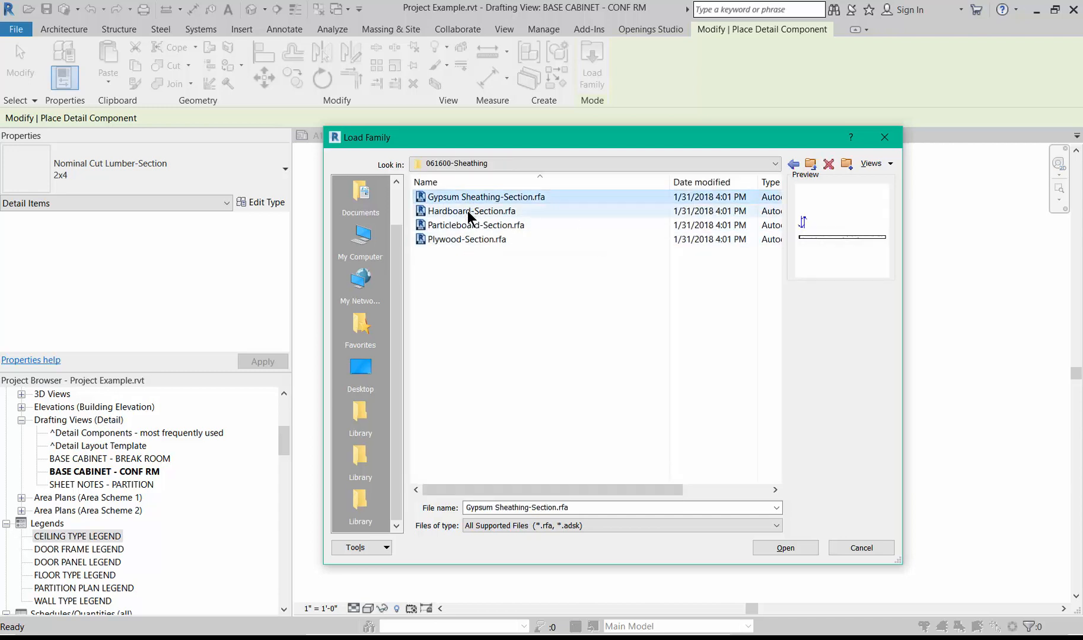
click(466, 210)
click(465, 227)
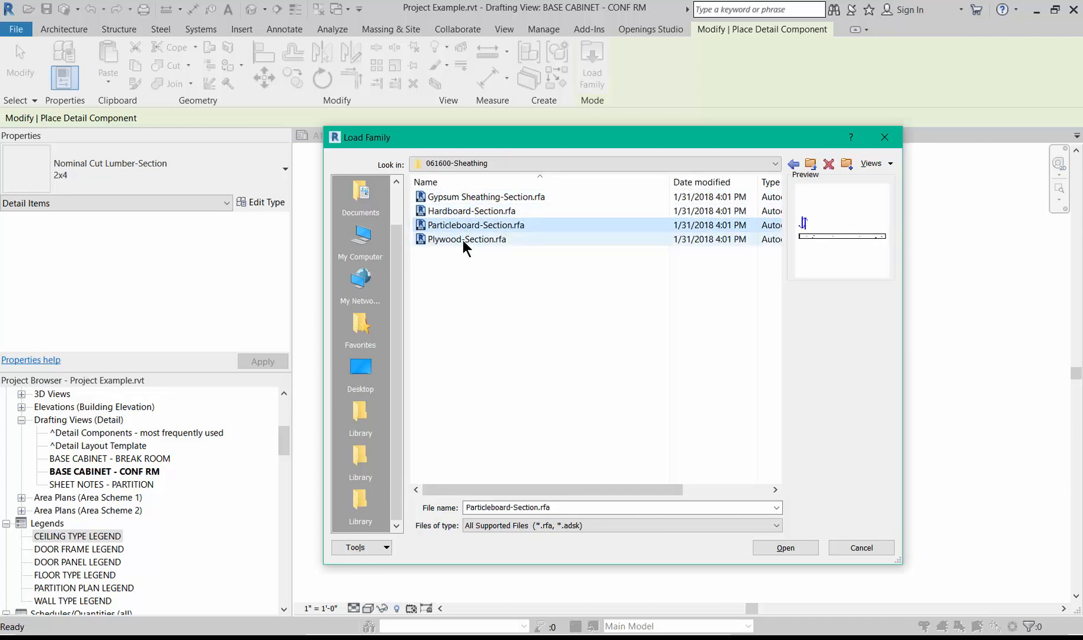
click(463, 240)
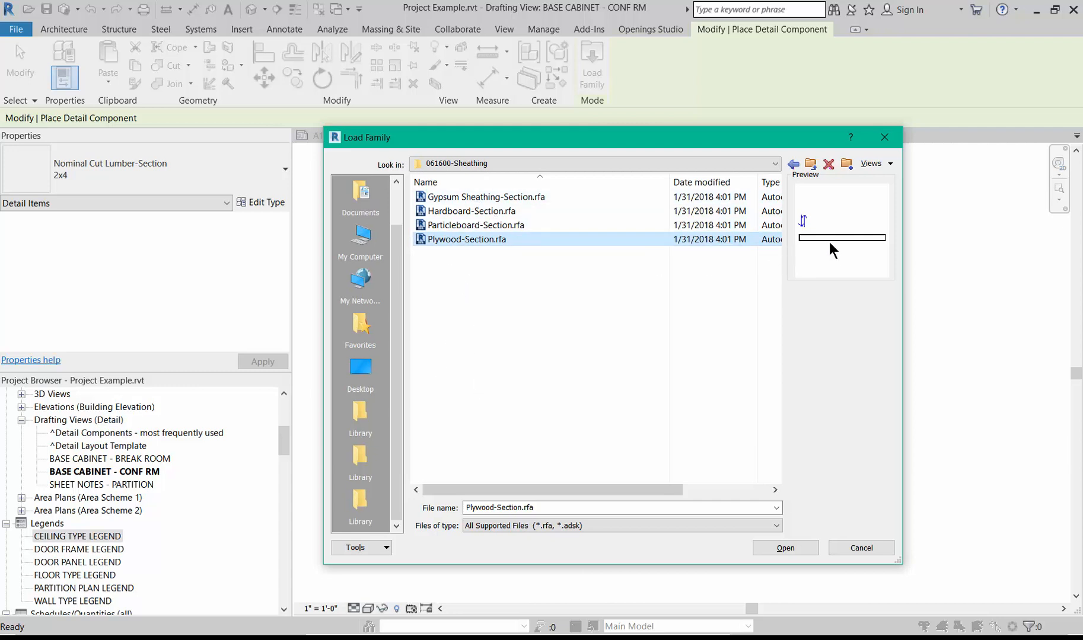
click(794, 166)
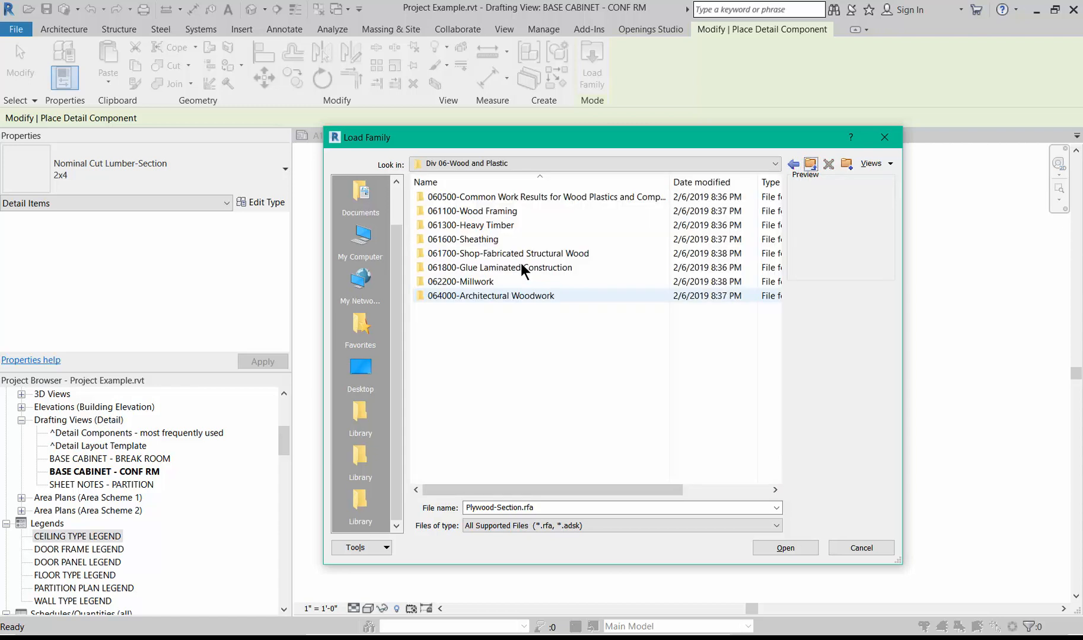
- Examine the Laminate-Section family in 064000-Architectural Woodwork and several molding profiles in its 064600-Wood Trim subfolder
double_click(467, 295)
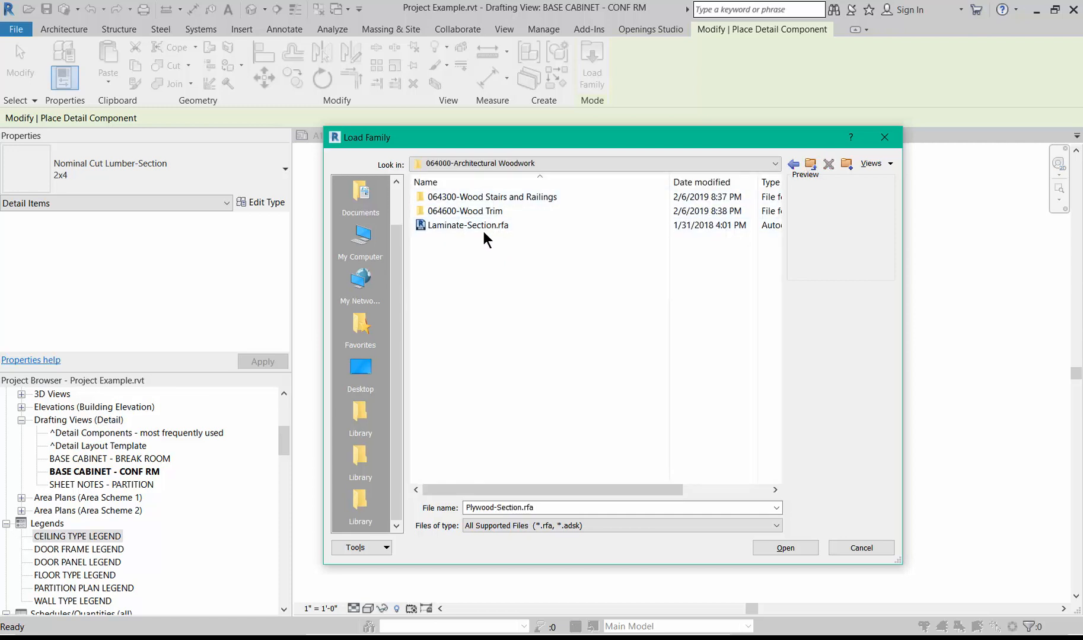
click(481, 226)
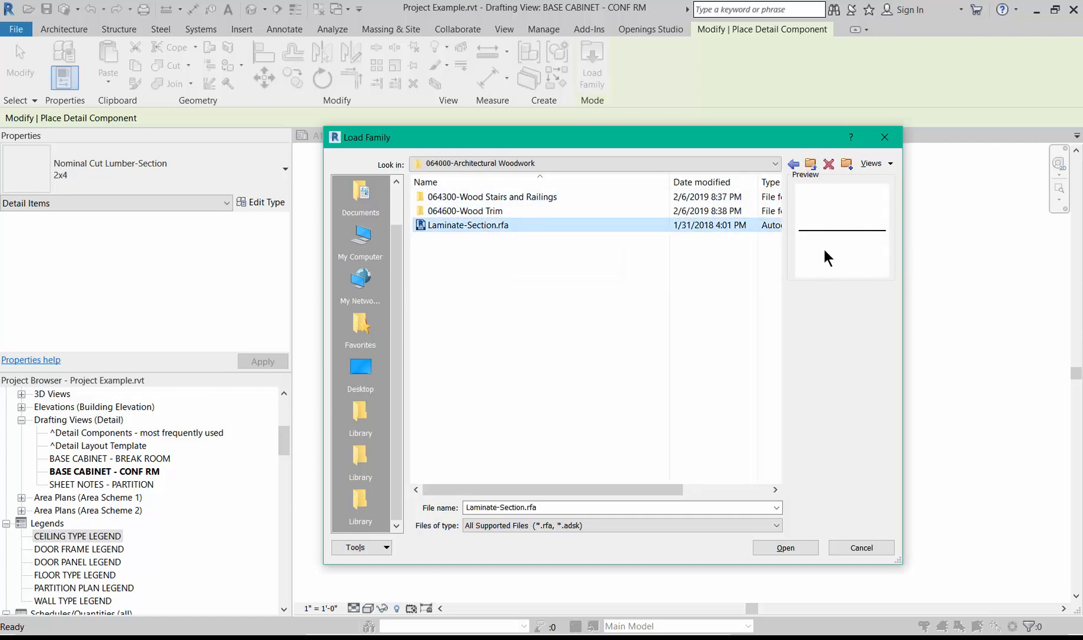
double_click(455, 211)
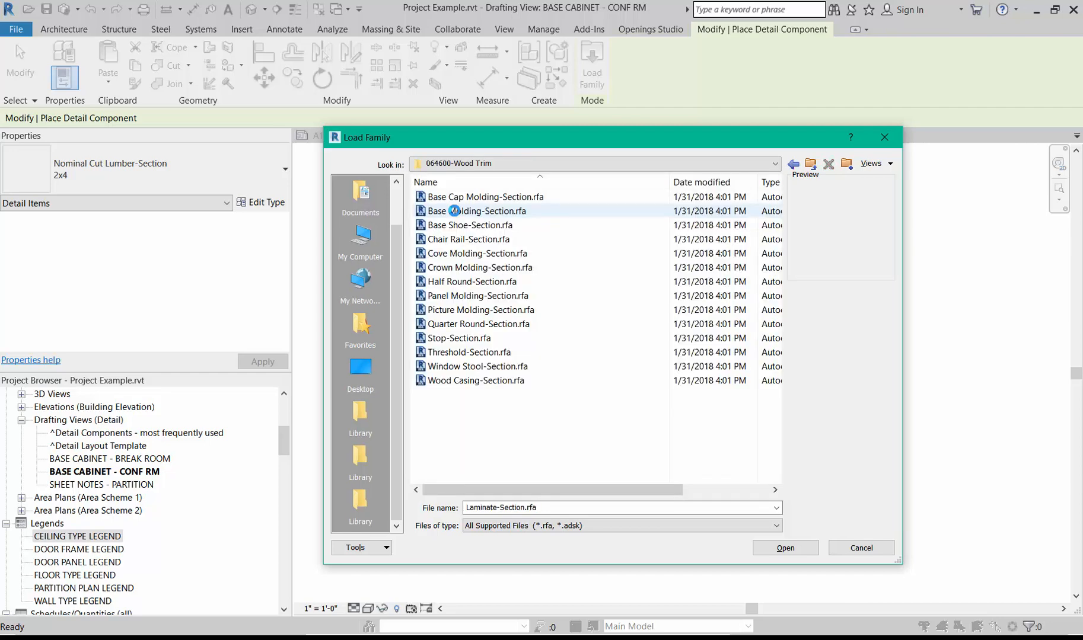
click(454, 211)
click(460, 240)
click(463, 268)
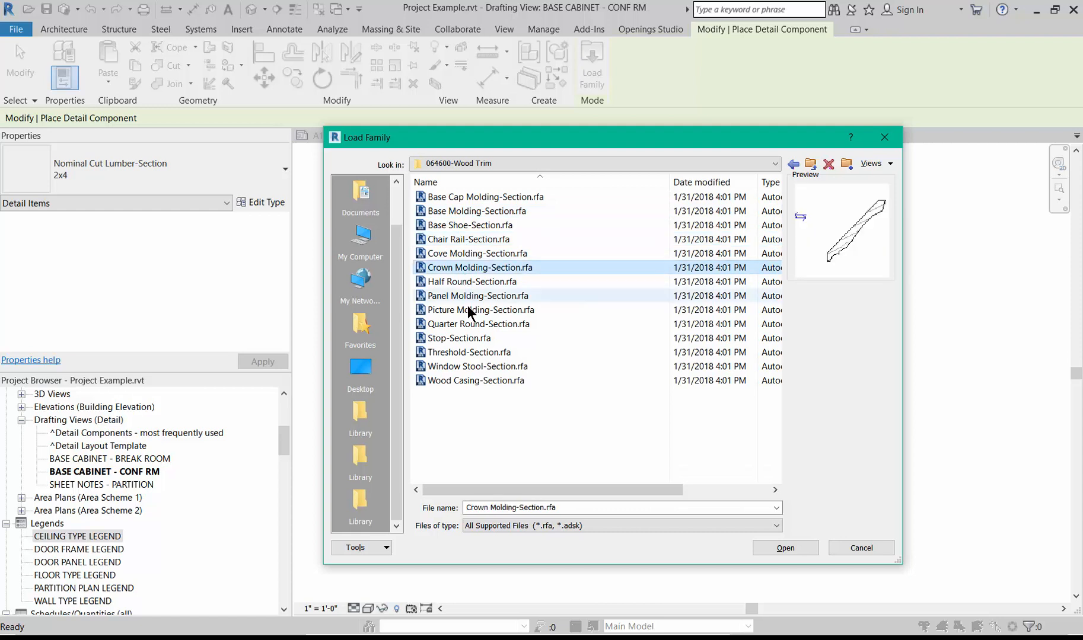
click(460, 309)
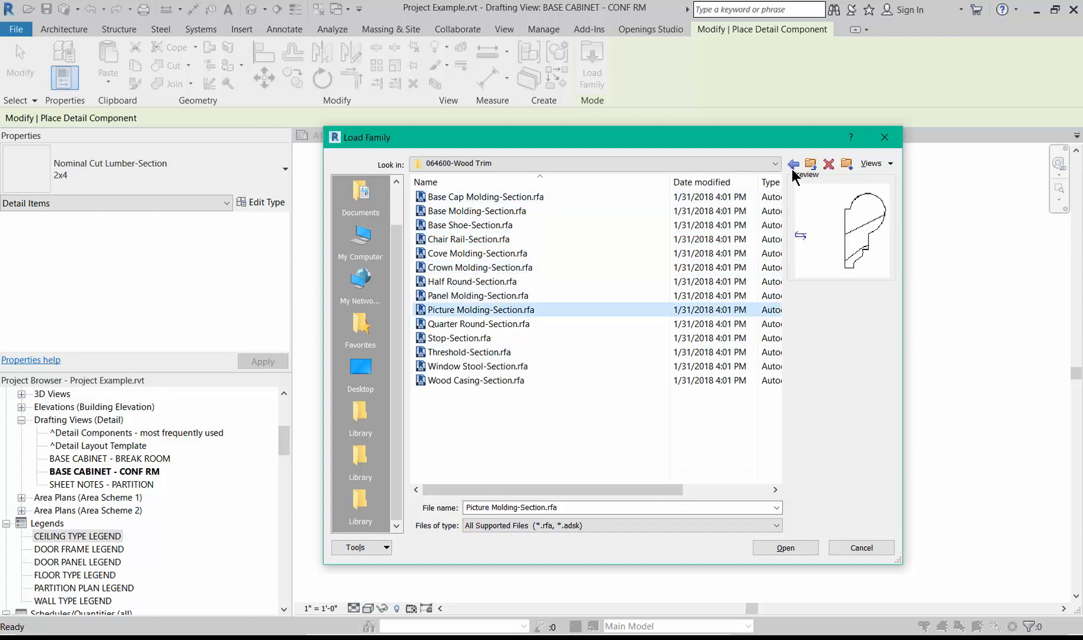
click(810, 164)
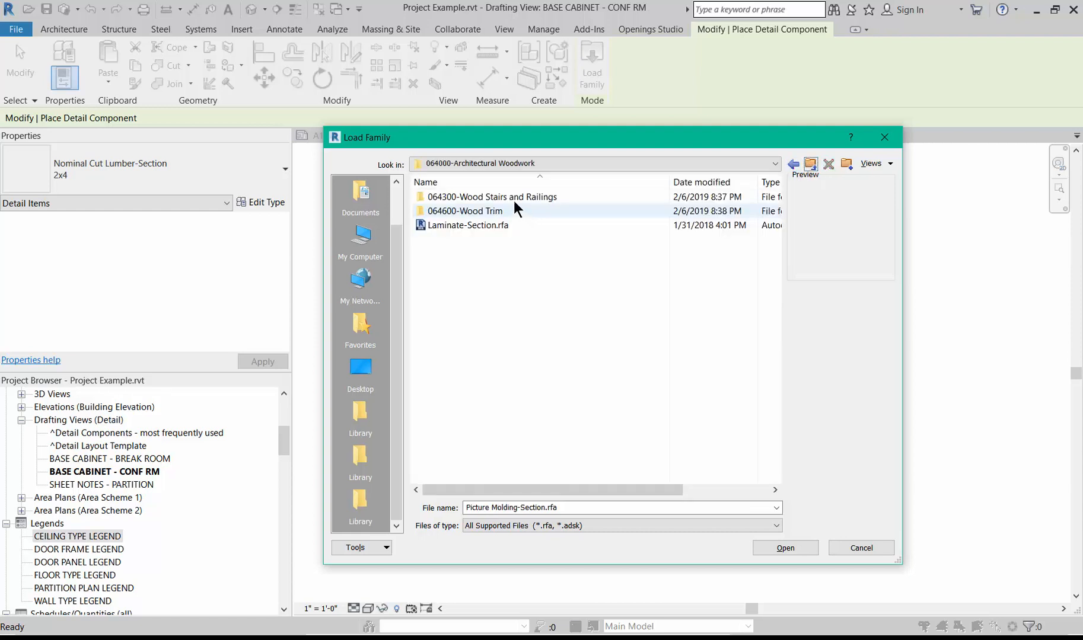
- Preview the stair nosing and bullnose stair tread families in 064300-Wood Stairs and Railings, and return to the Div 06-Wood and Plastic folder
double_click(511, 195)
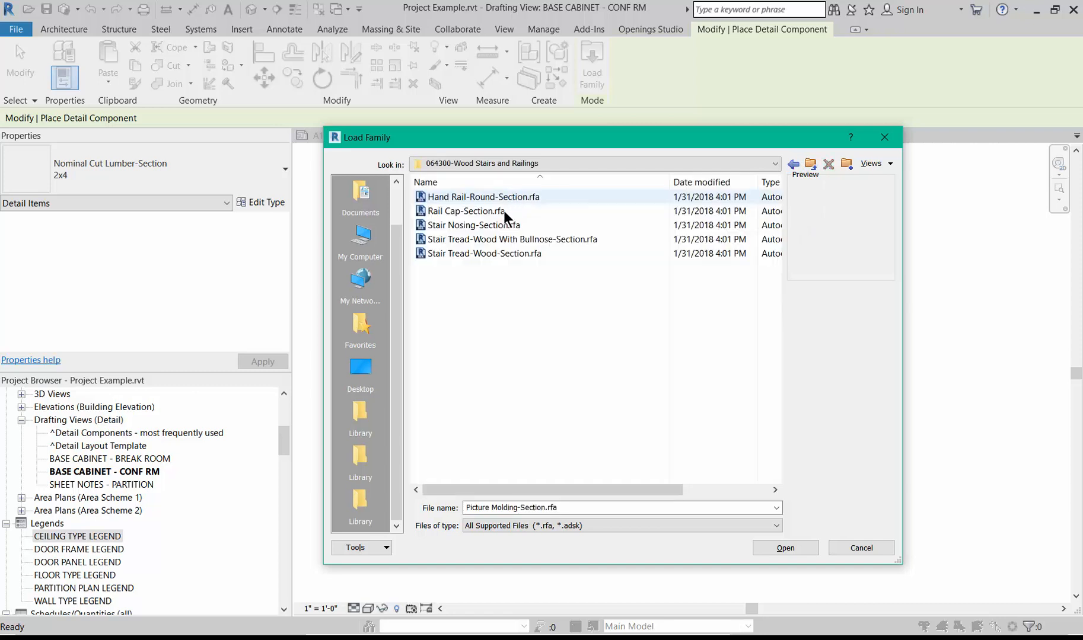
click(496, 225)
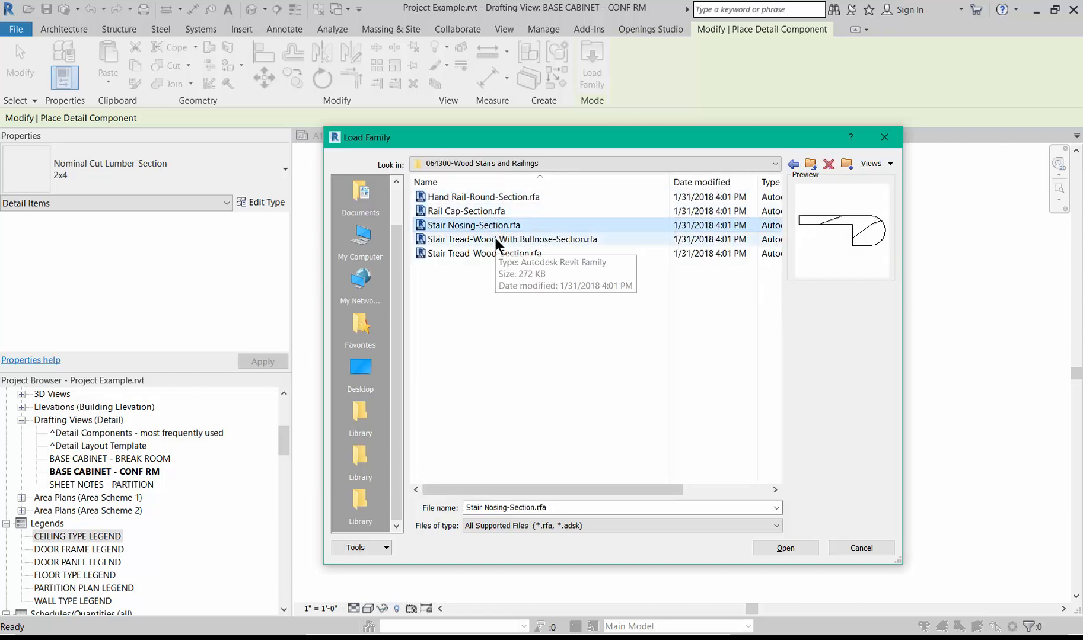
click(495, 241)
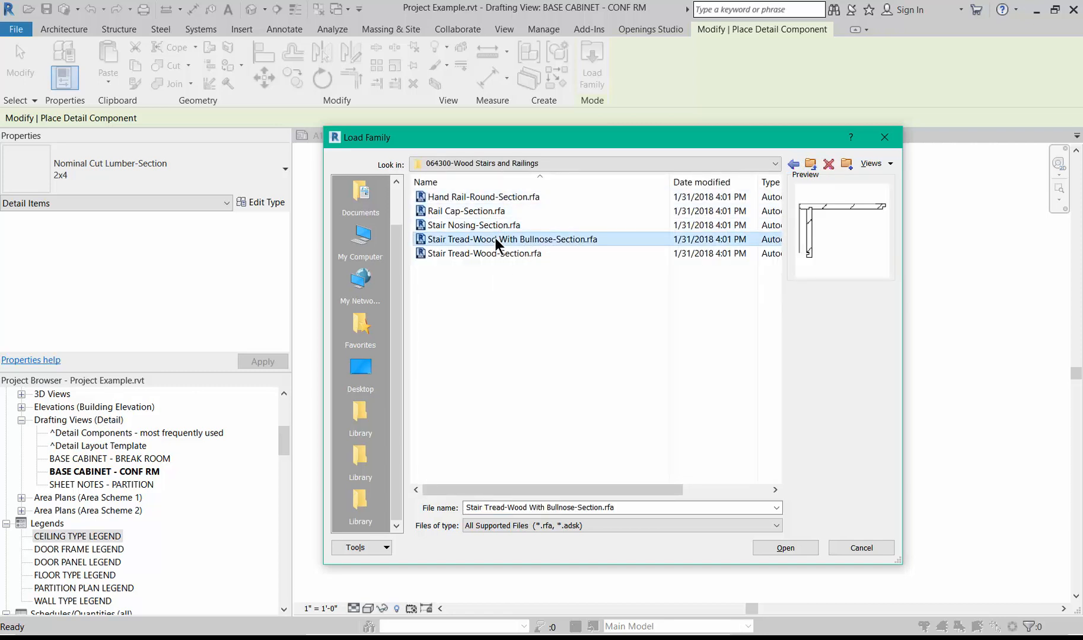
click(810, 165)
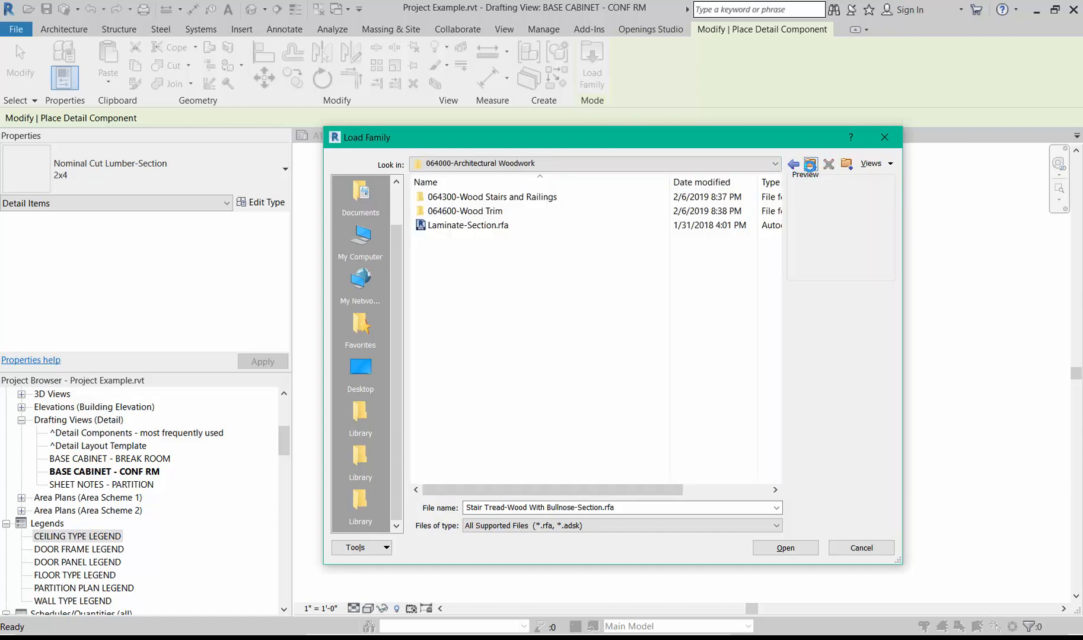
click(809, 166)
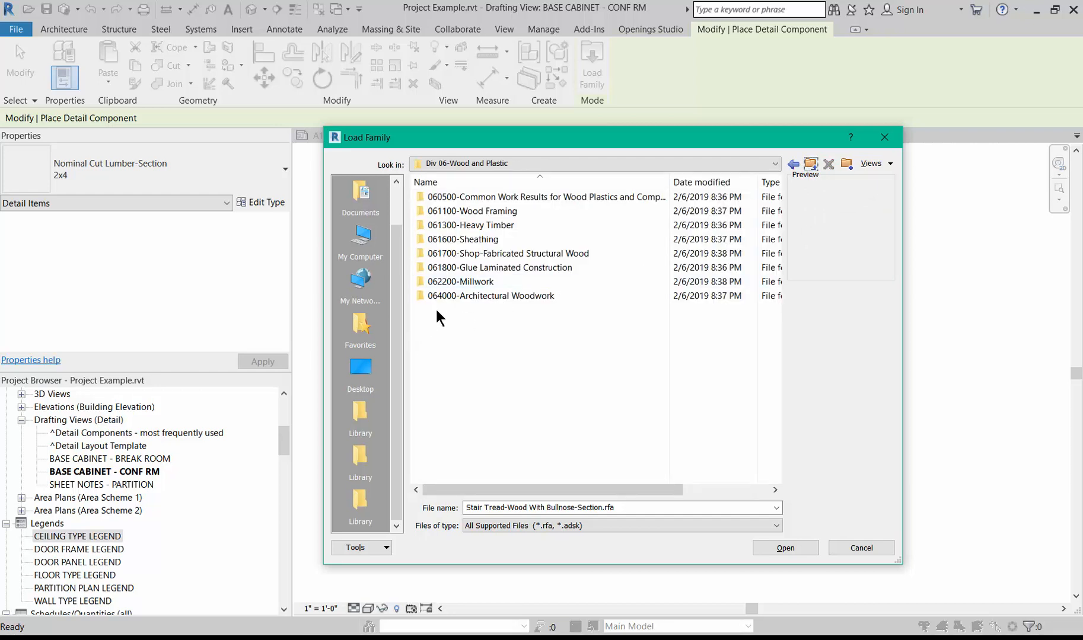
- Preview the Standard Millwork section, side and top families in the 062200-Millwork folder
double_click(450, 283)
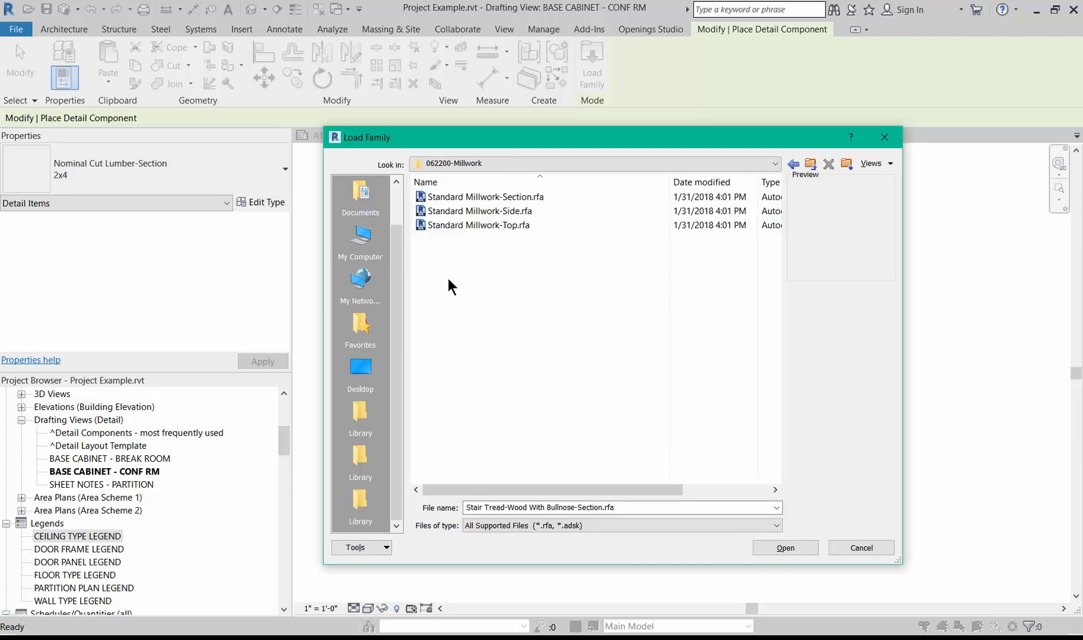
click(475, 197)
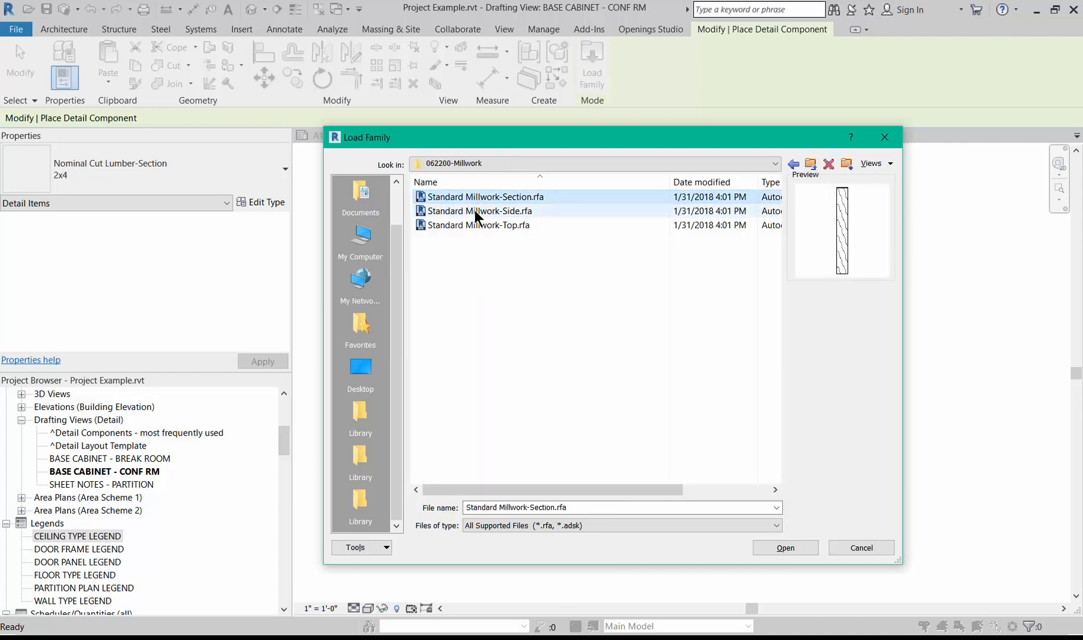
click(475, 210)
click(478, 225)
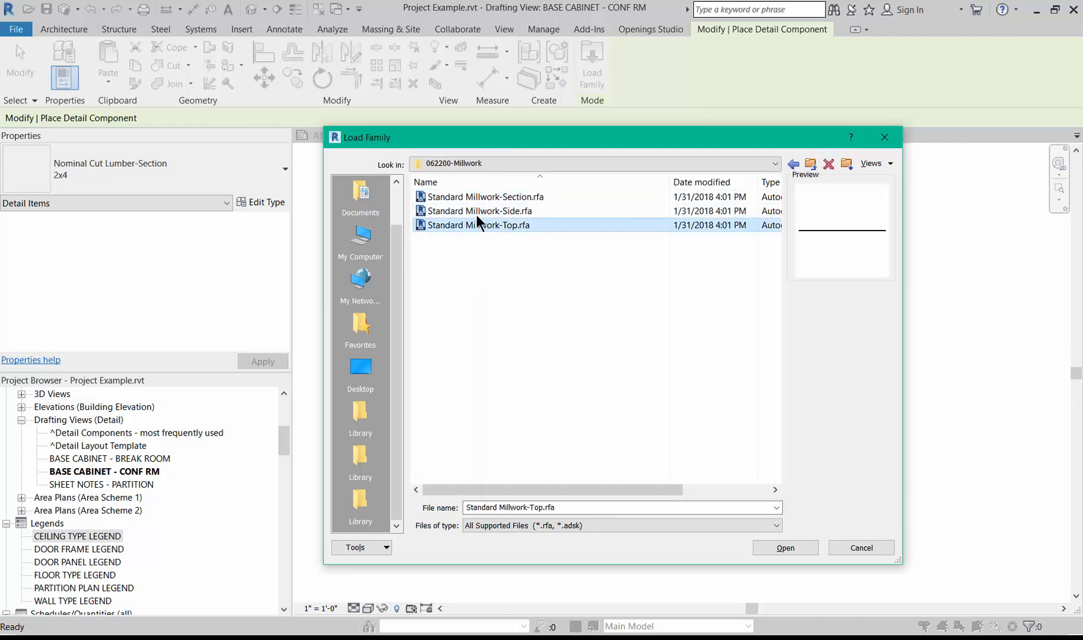
- Examine the 1x1 to 1x12 types of the Standard Millwork-Section family, trying multiple and single selections, and cancel loading it
click(477, 197)
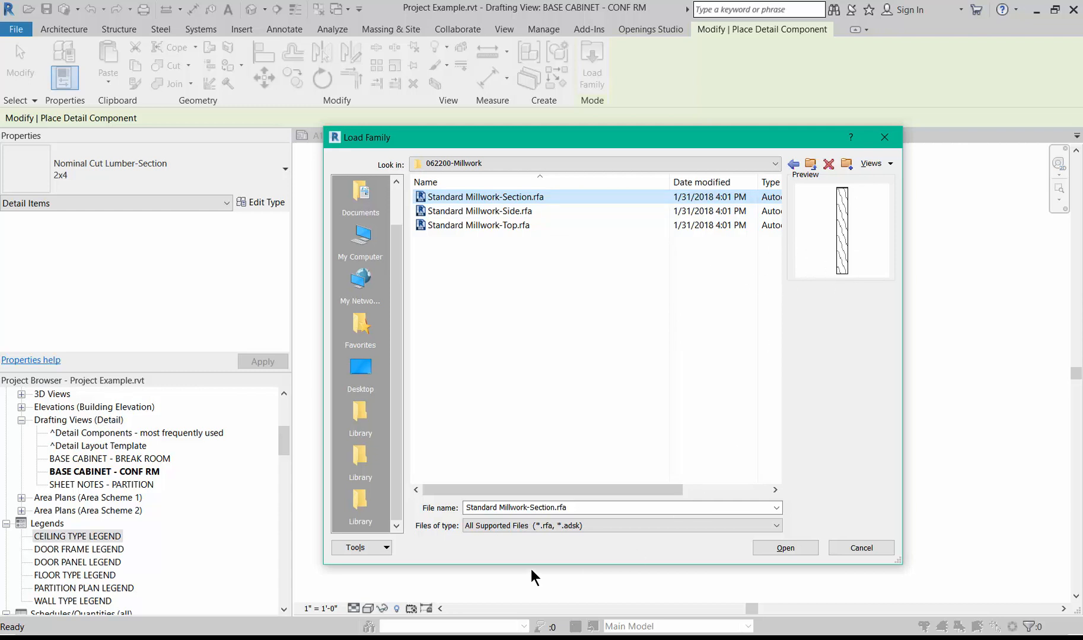
click(772, 548)
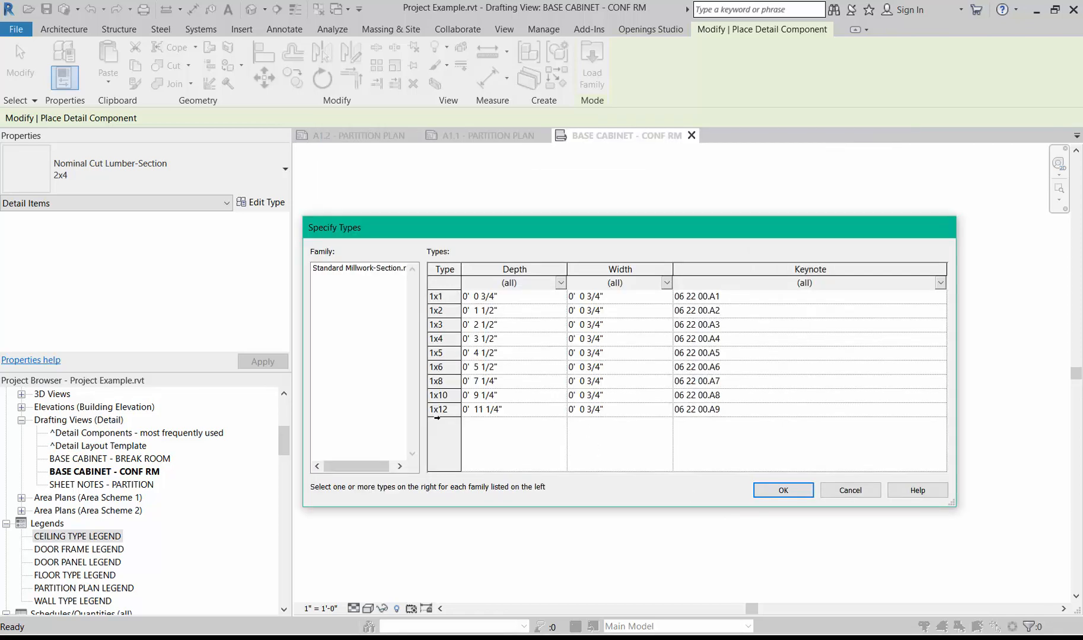
click(433, 411)
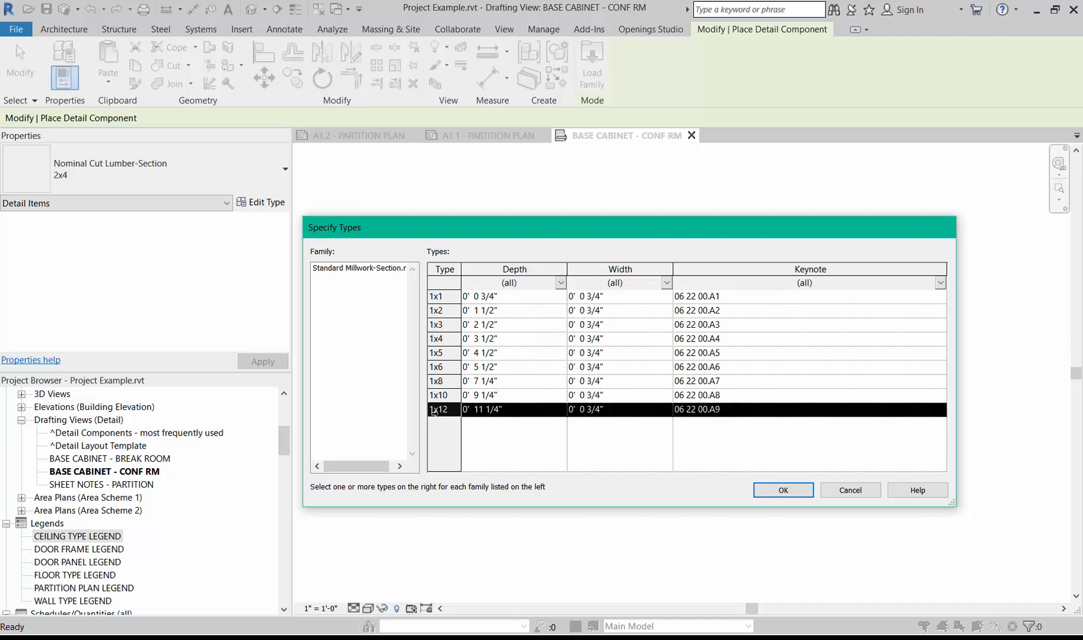
shift+click(419, 295)
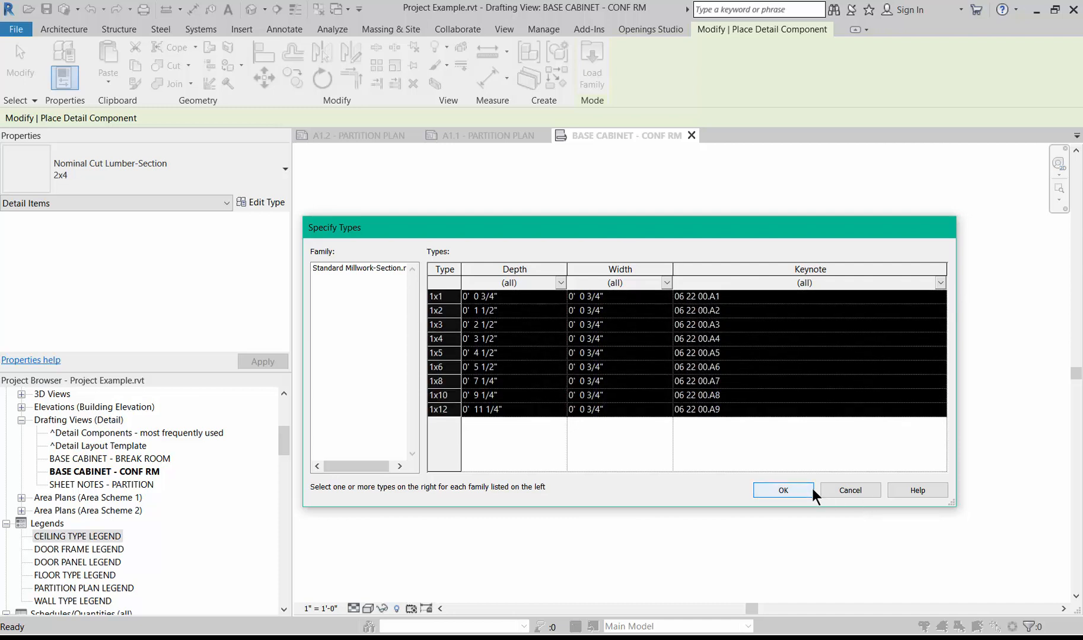
click(435, 352)
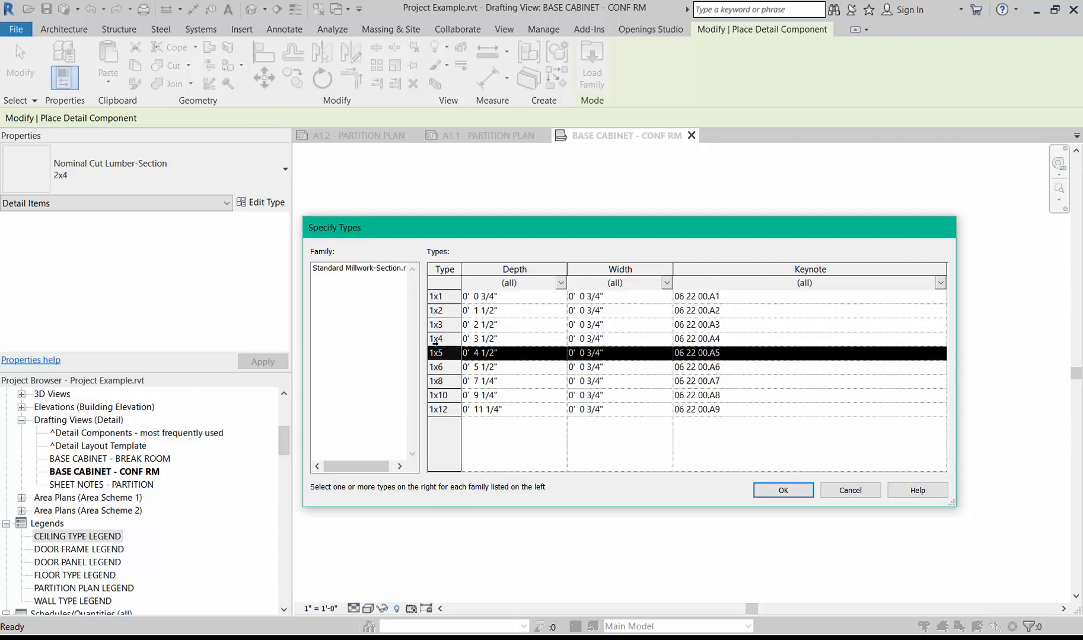
click(436, 339)
click(440, 367)
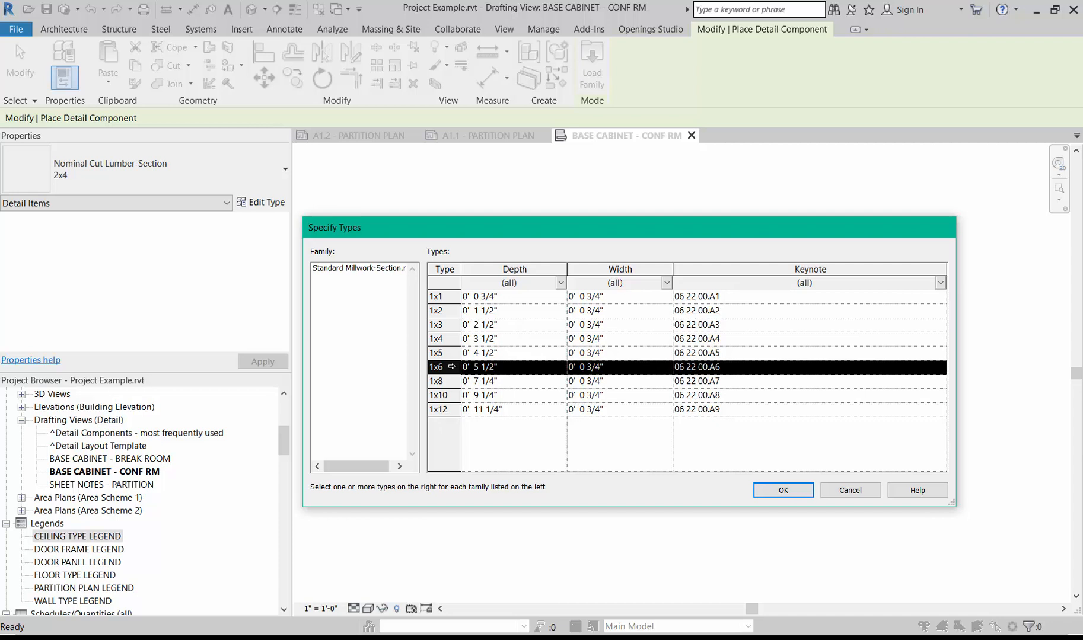
click(850, 491)
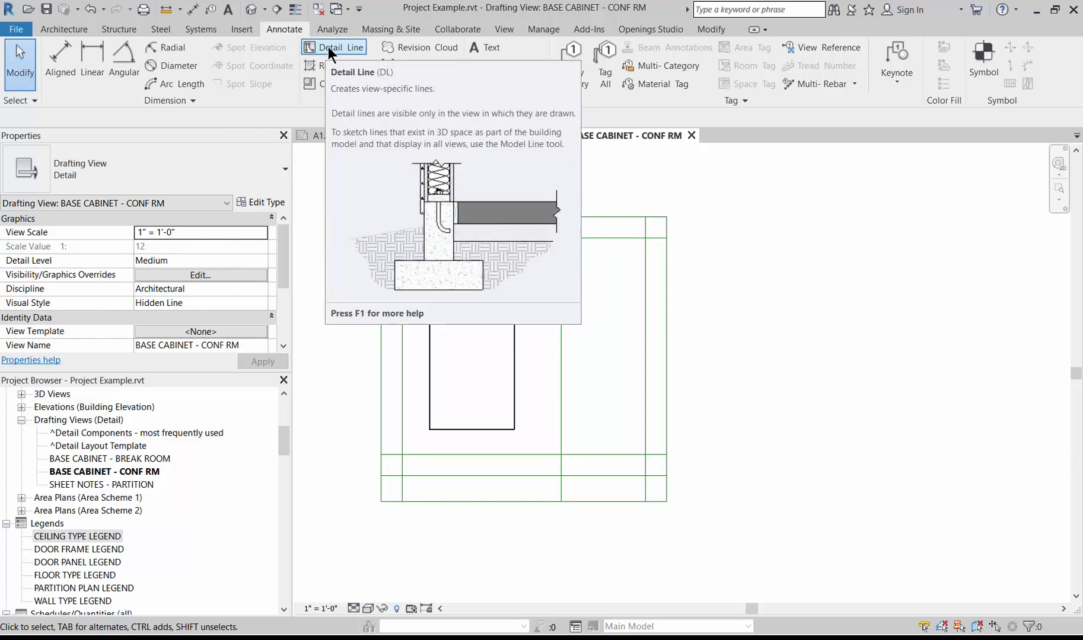
- Open the project's Line Styles settings and expand the Lines category to show its subcategories
click(540, 29)
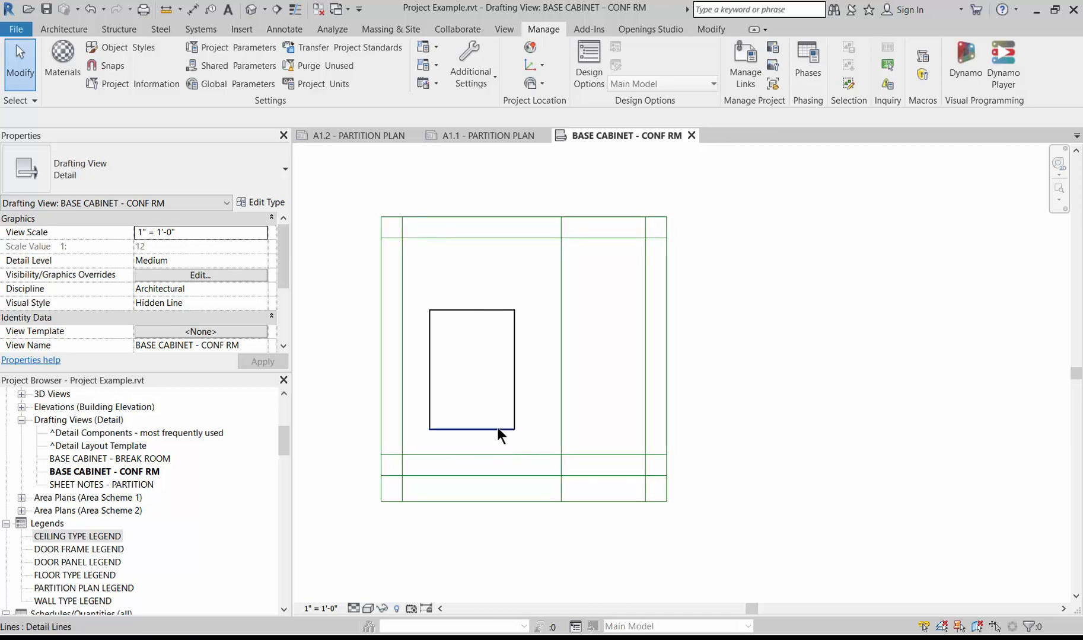
scroll(498, 431, up, 1)
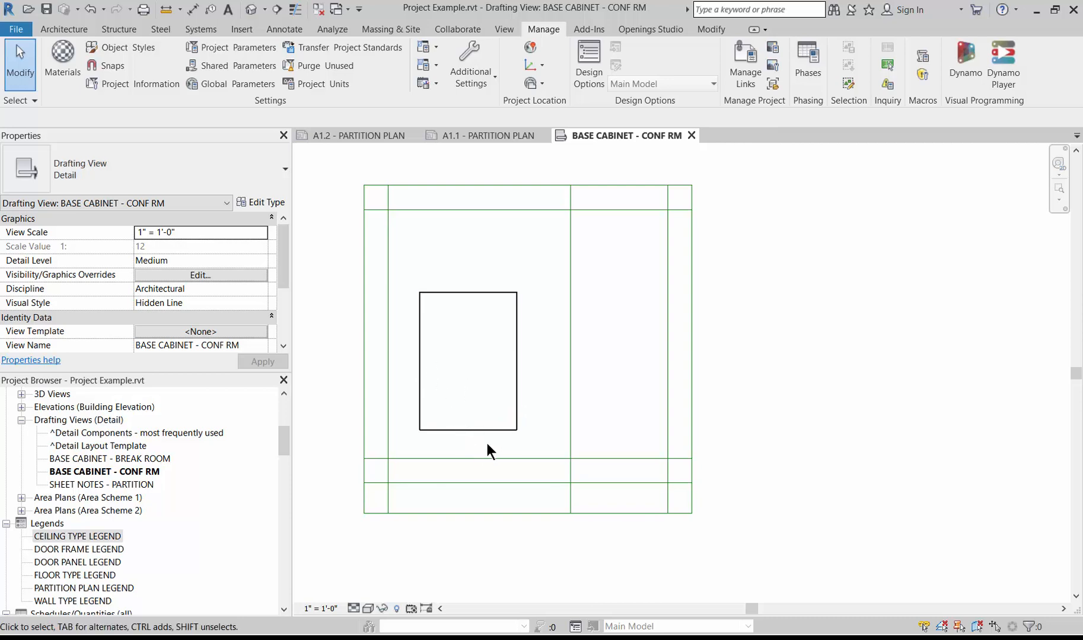
click(478, 89)
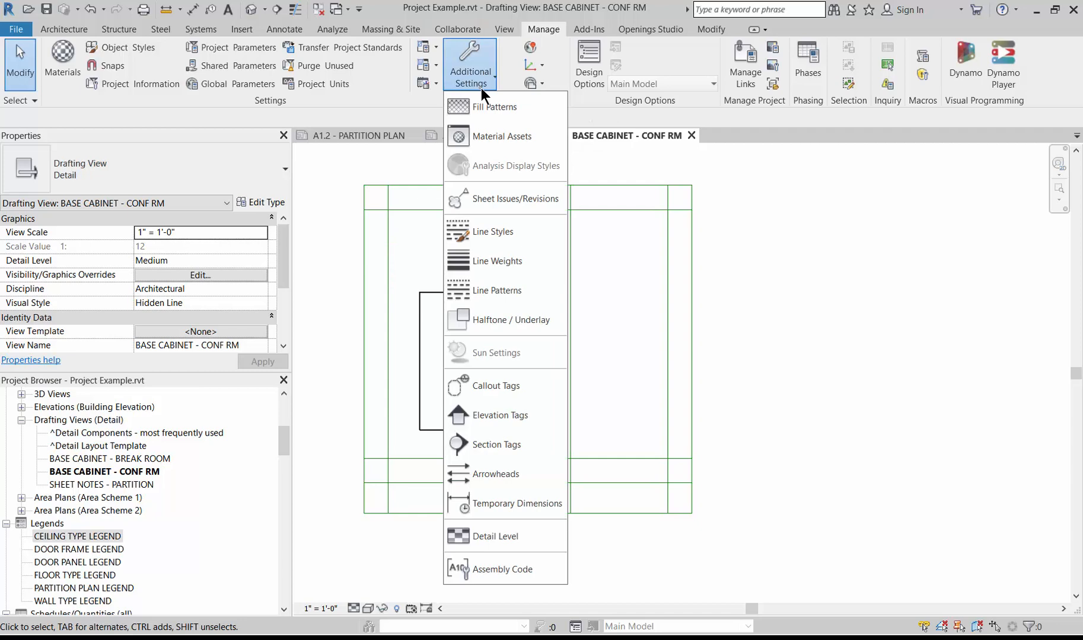
click(501, 234)
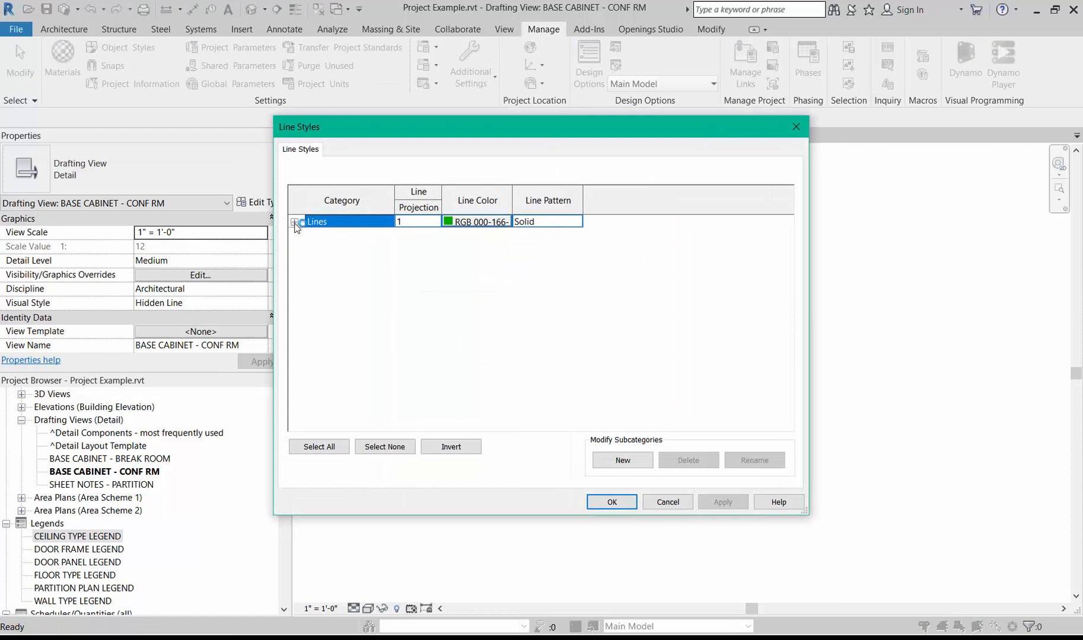
click(624, 461)
click(294, 222)
drag(383, 120, 307, 40)
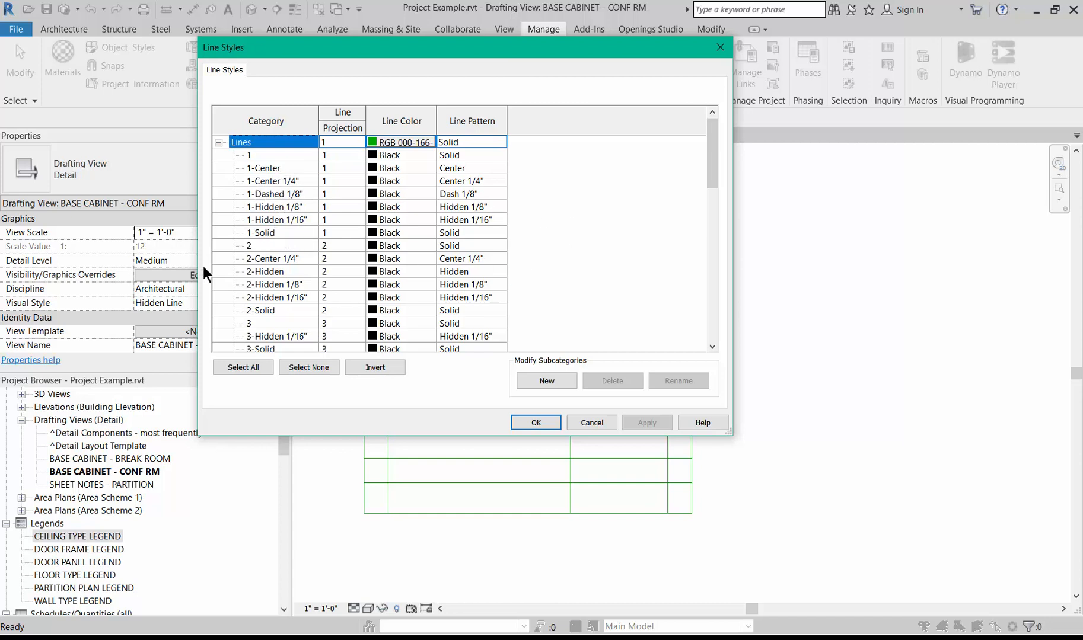
- Examine the line weights, colors and patterns of all the line styles, and close the settings without changes
scroll(331, 253, down, 3)
scroll(331, 249, down, 3)
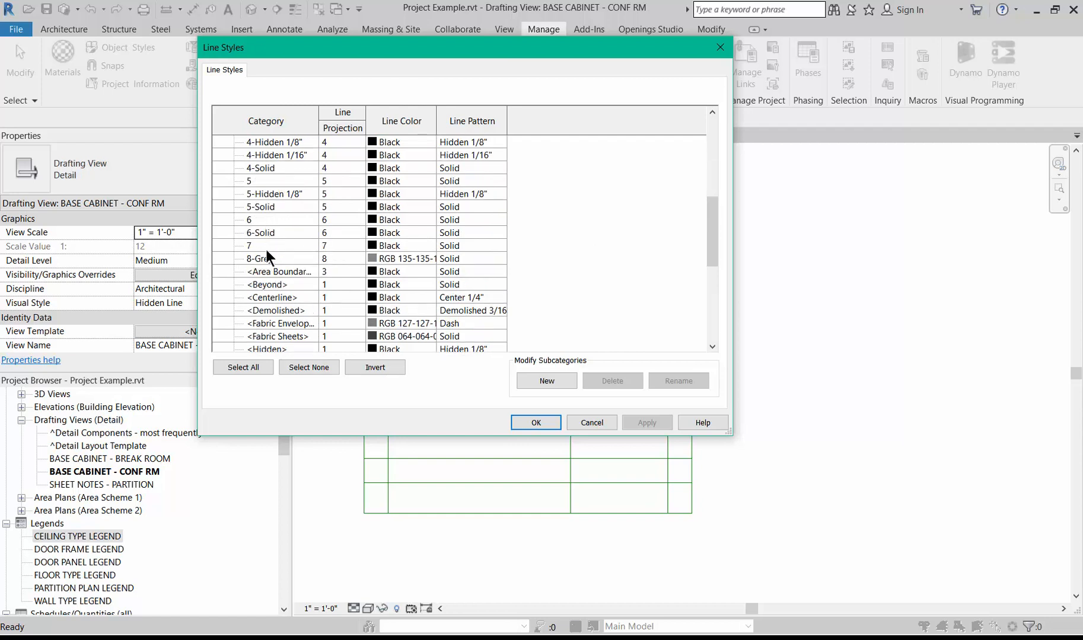
scroll(293, 215, down, 2)
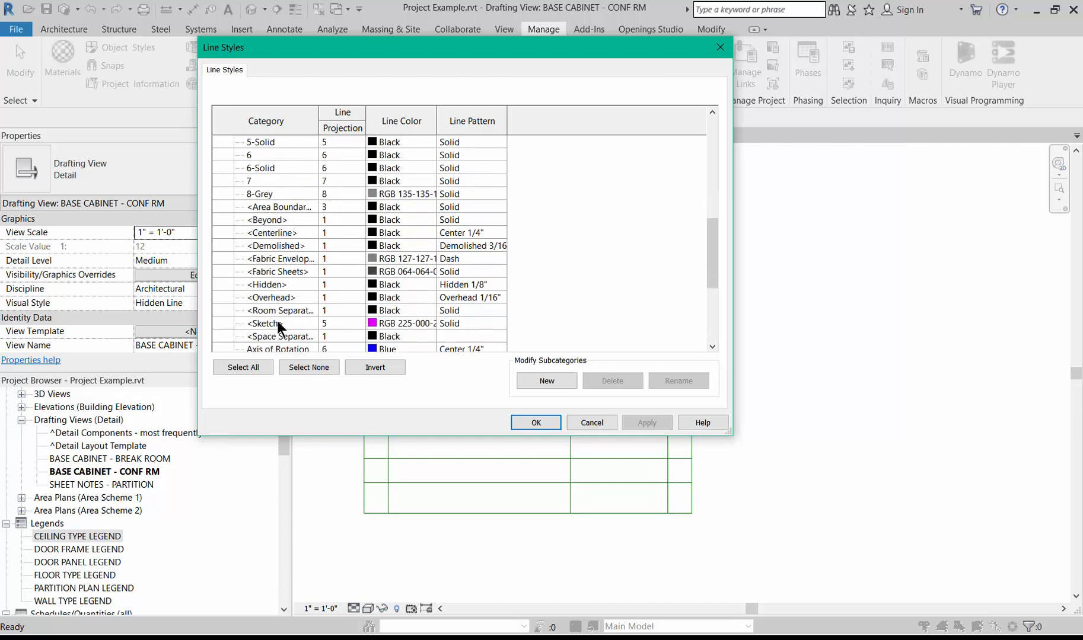
scroll(277, 325, down, 4)
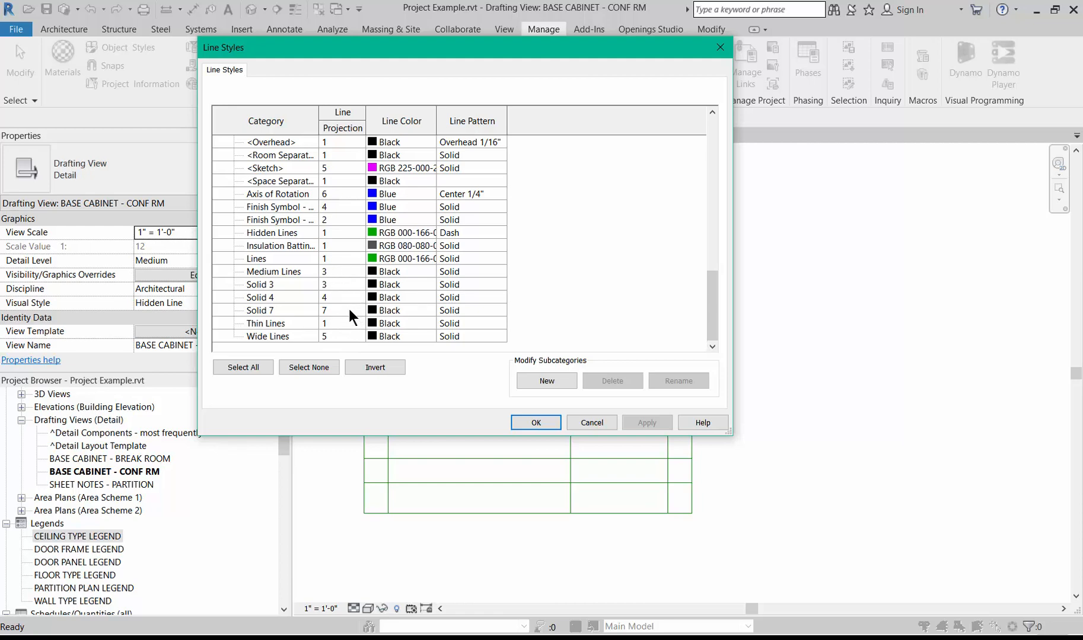
scroll(343, 314, up, 10)
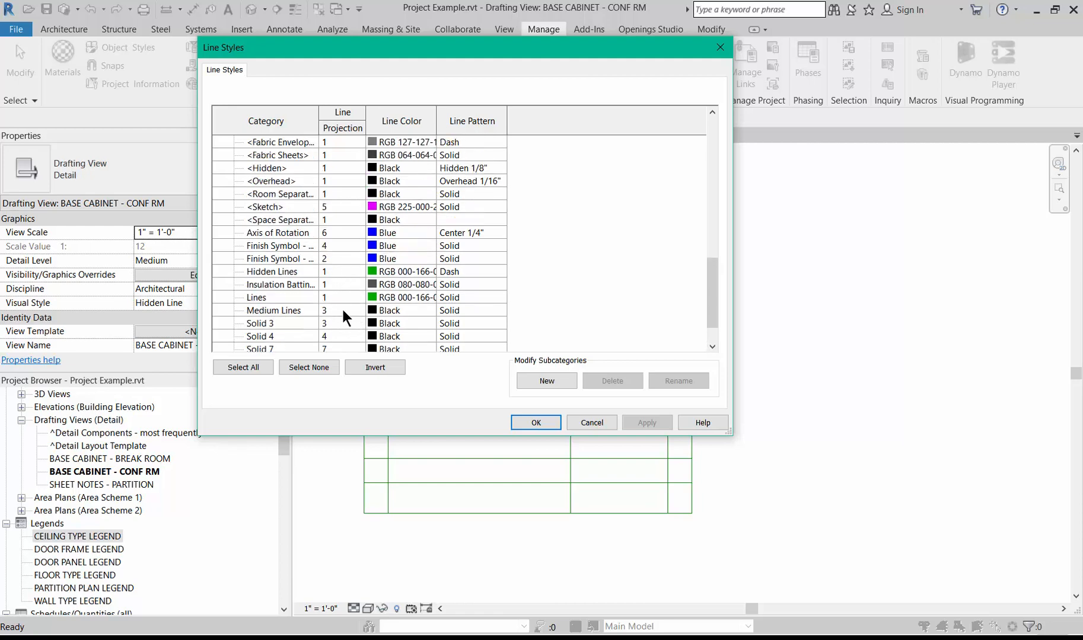
scroll(341, 303, up, 1)
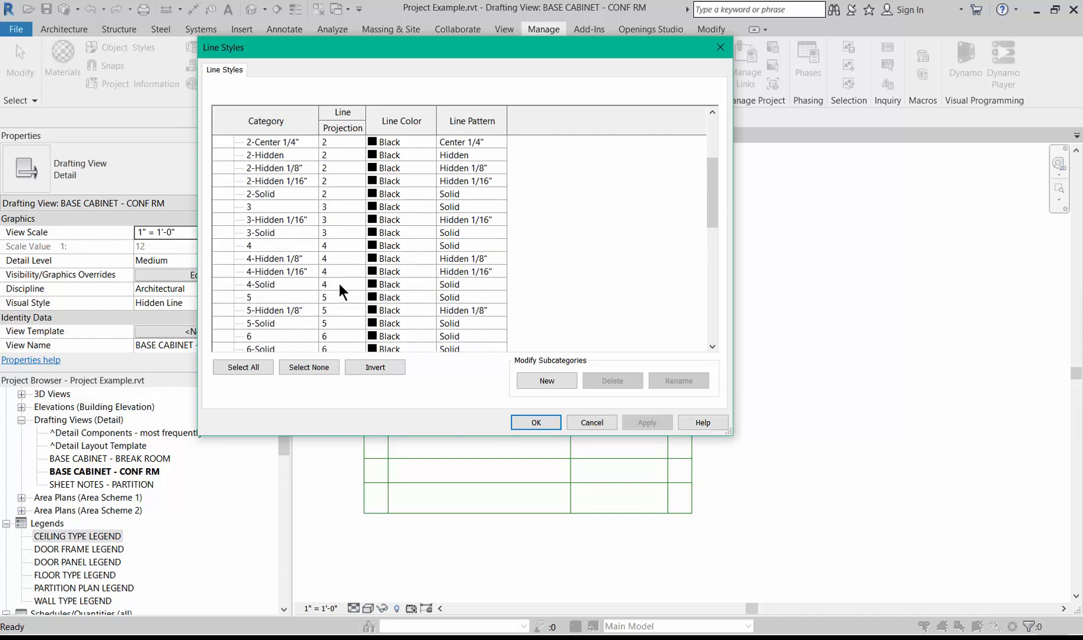
scroll(315, 309, up, 1)
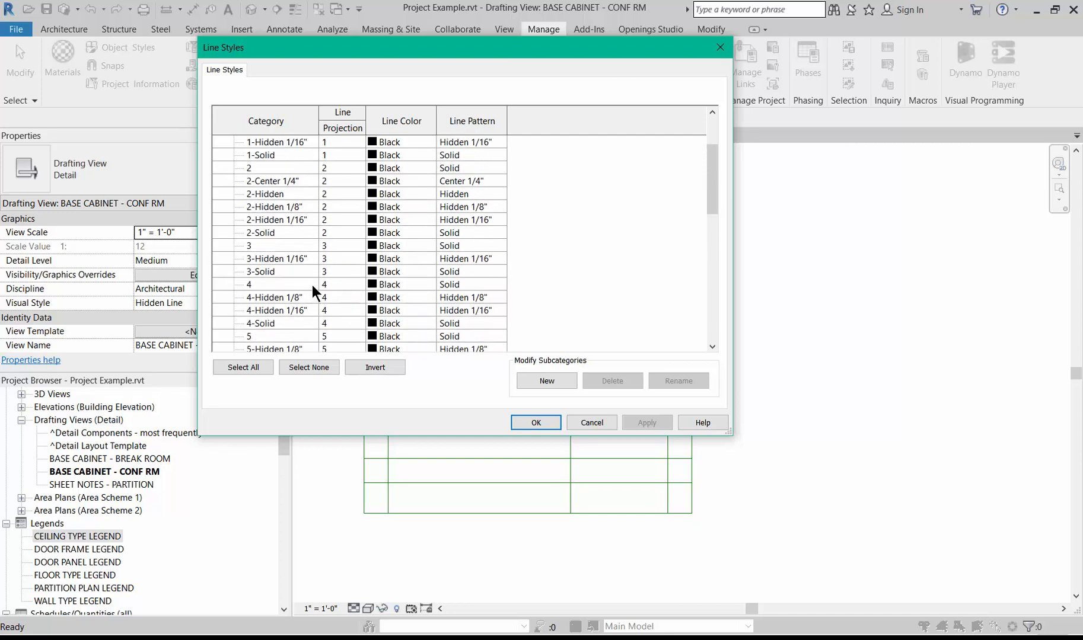
scroll(312, 284, down, 1)
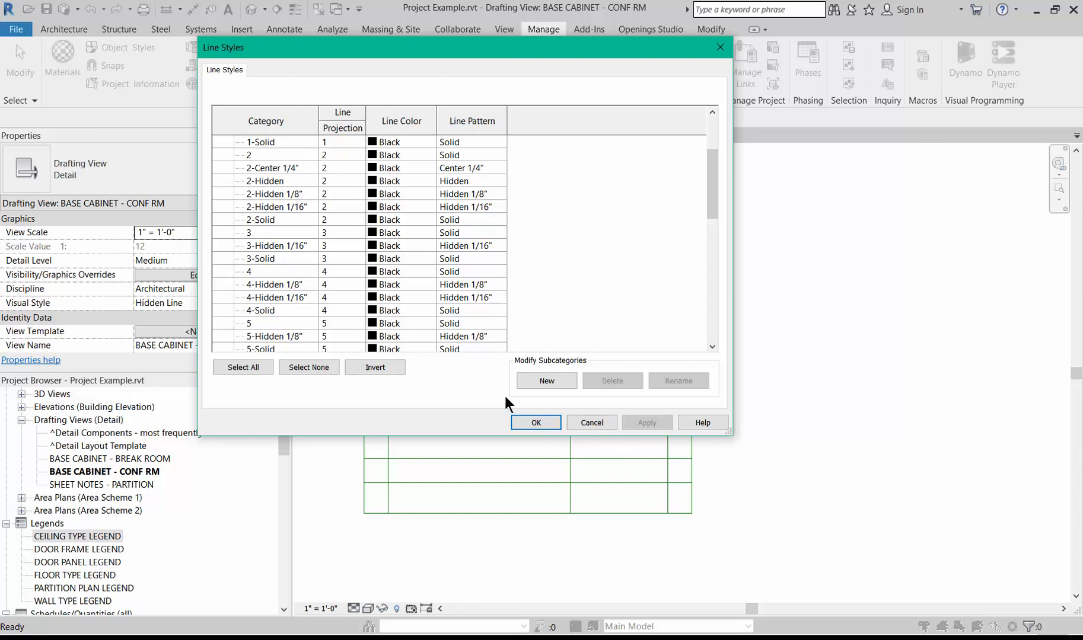
scroll(418, 293, up, 3)
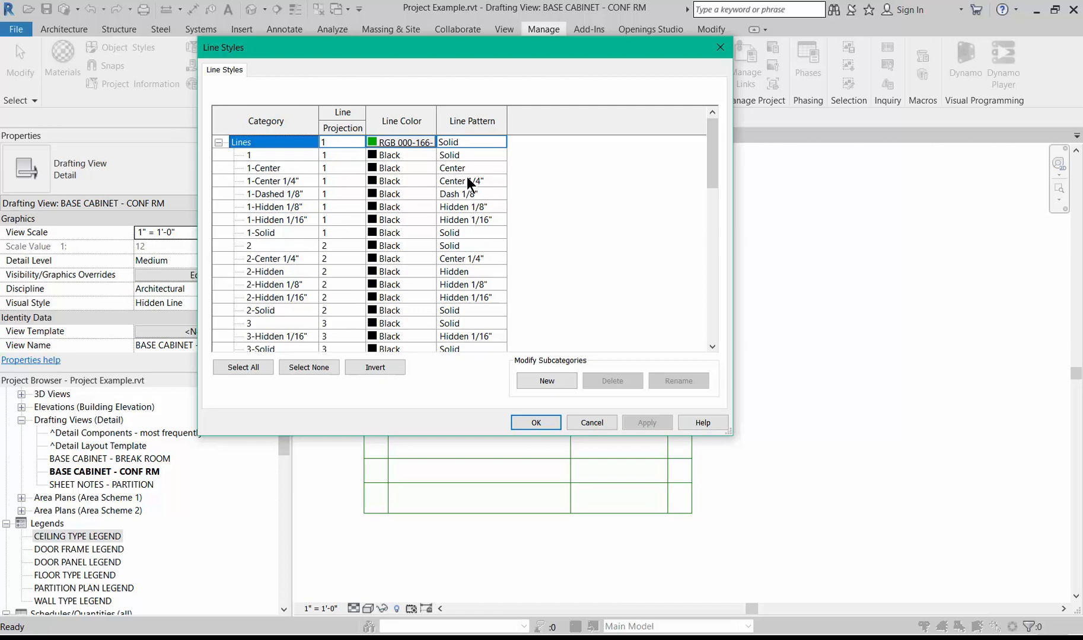
click(593, 420)
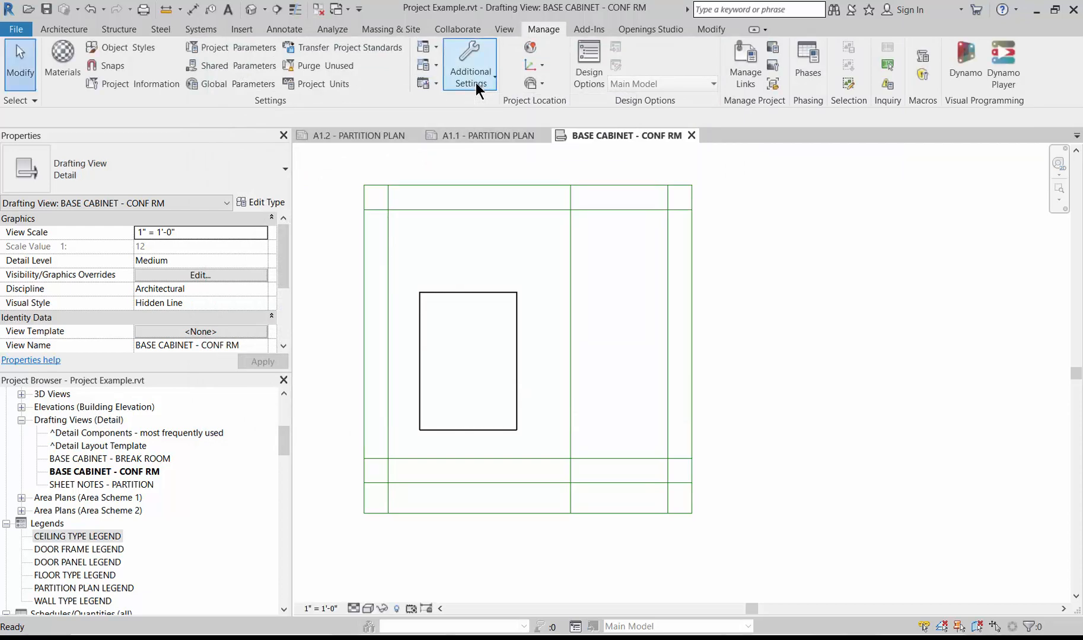
- Review the drafting fill patterns available in the project and close the Fill Patterns settings
click(475, 83)
click(483, 105)
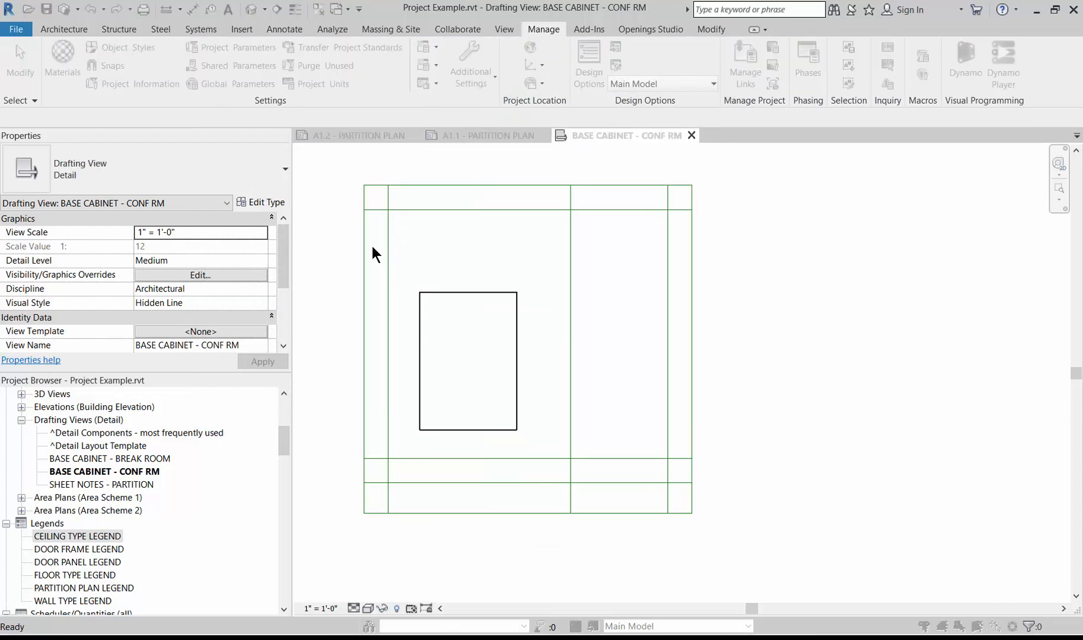
drag(427, 170, 356, 101)
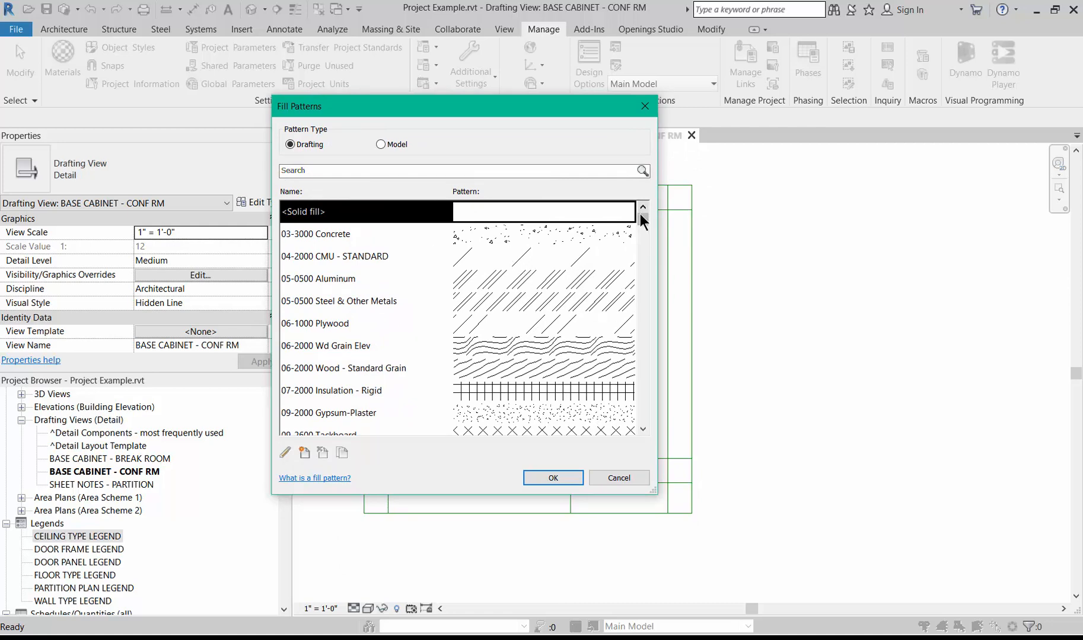
scroll(641, 215, down, 1)
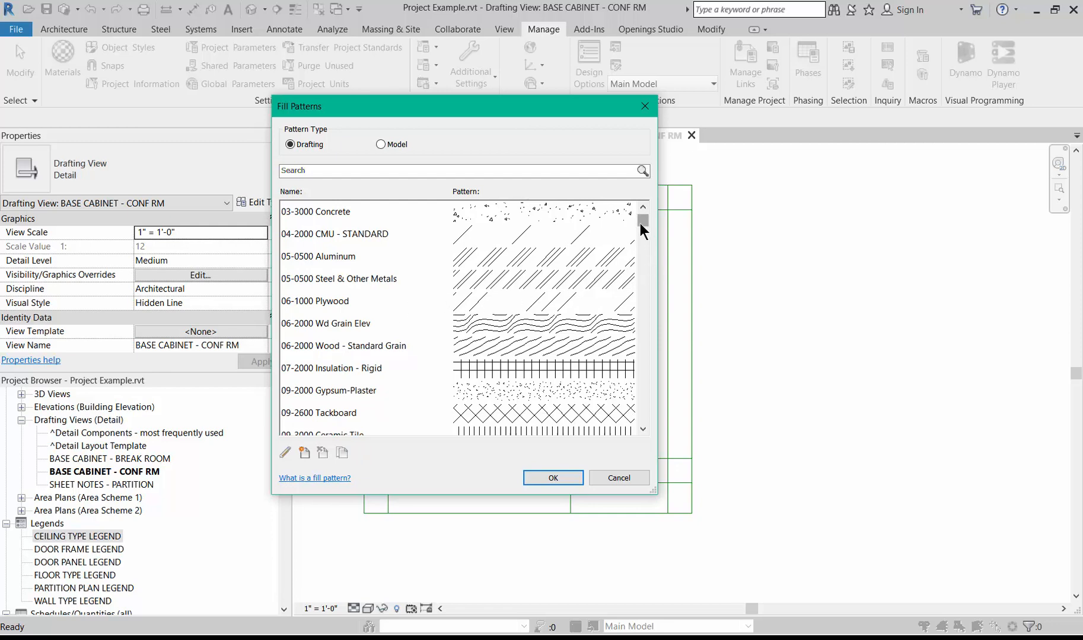
drag(640, 224, 645, 327)
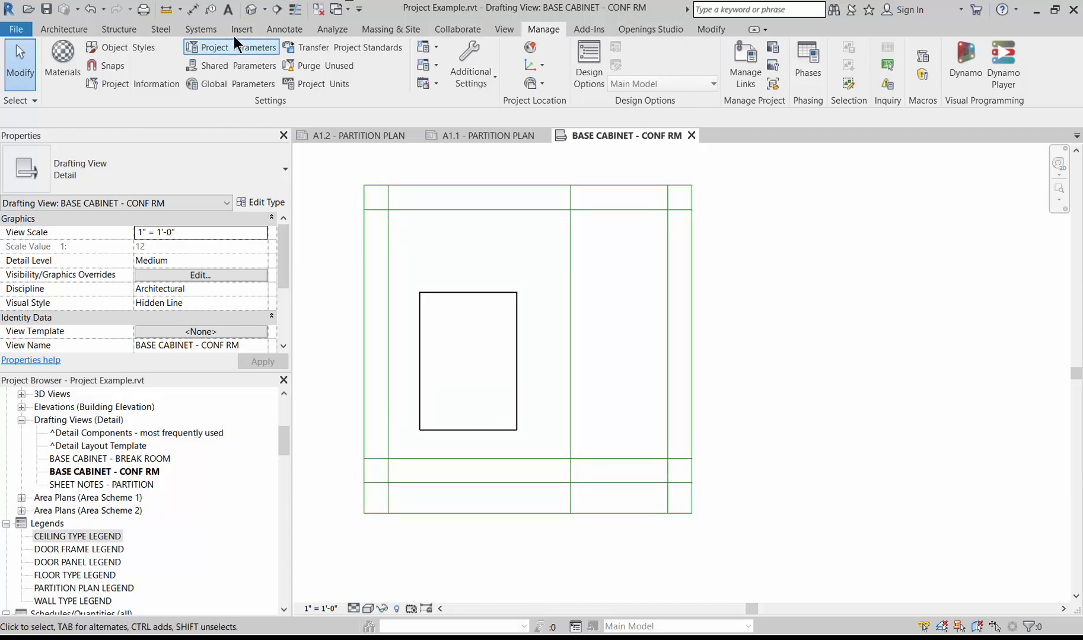
- Draw a vertical detail line about 4'-6" long in line style 5-Solid, from above the black rectangle down to its lower-left corner
click(283, 31)
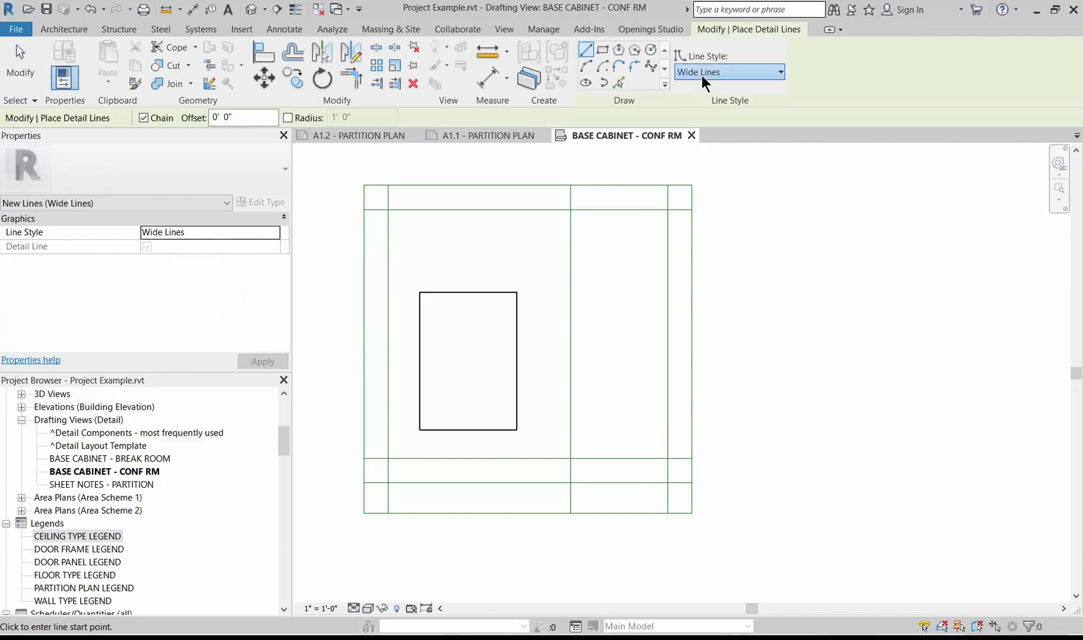
click(701, 75)
scroll(706, 224, up, 4)
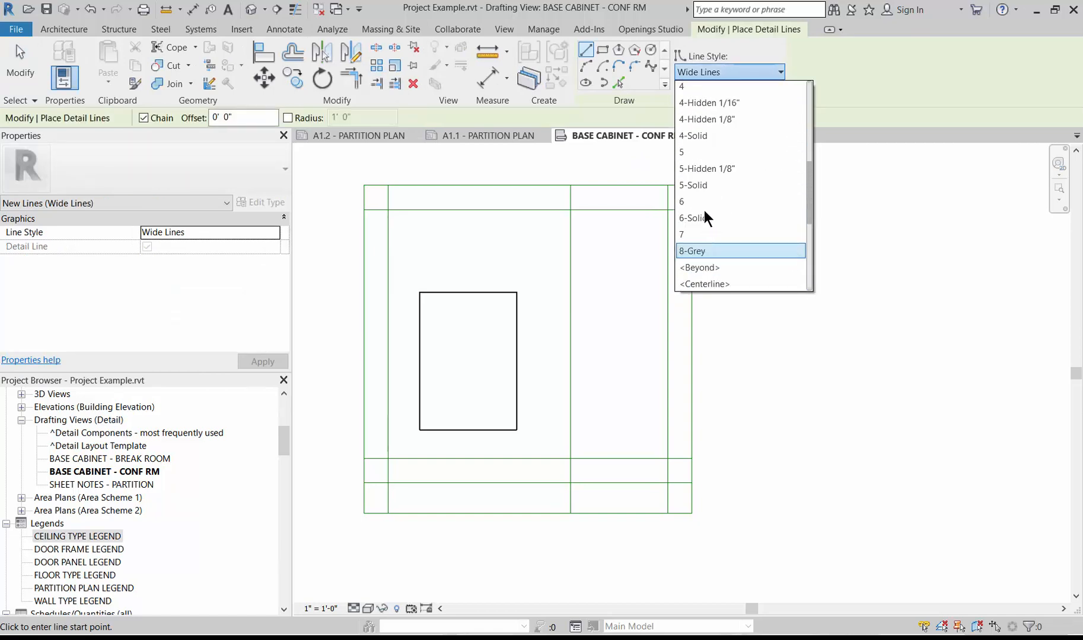
click(692, 153)
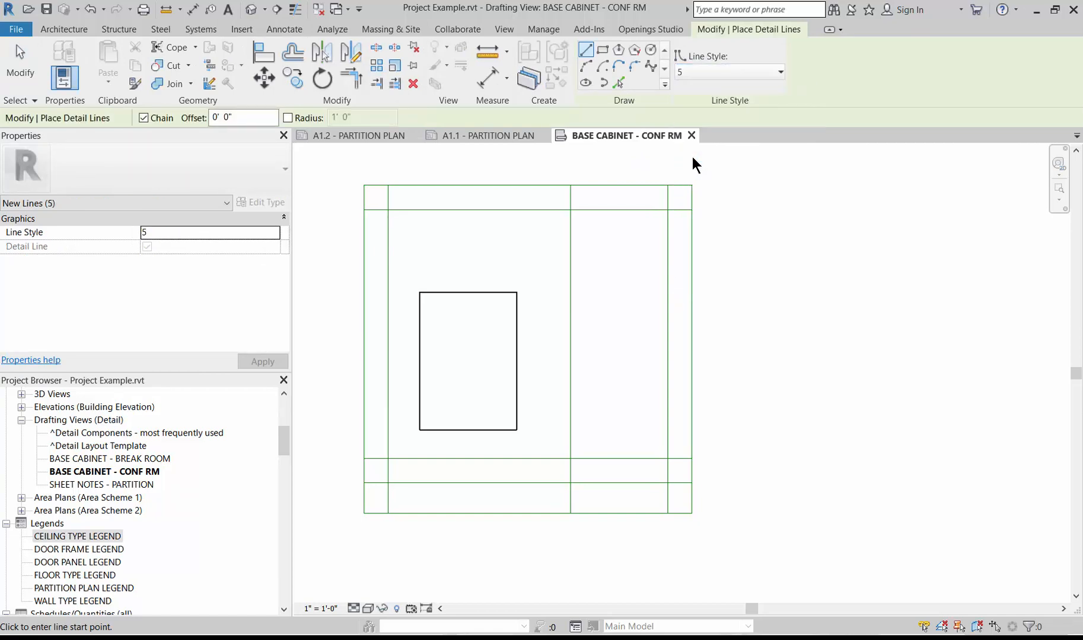
click(707, 71)
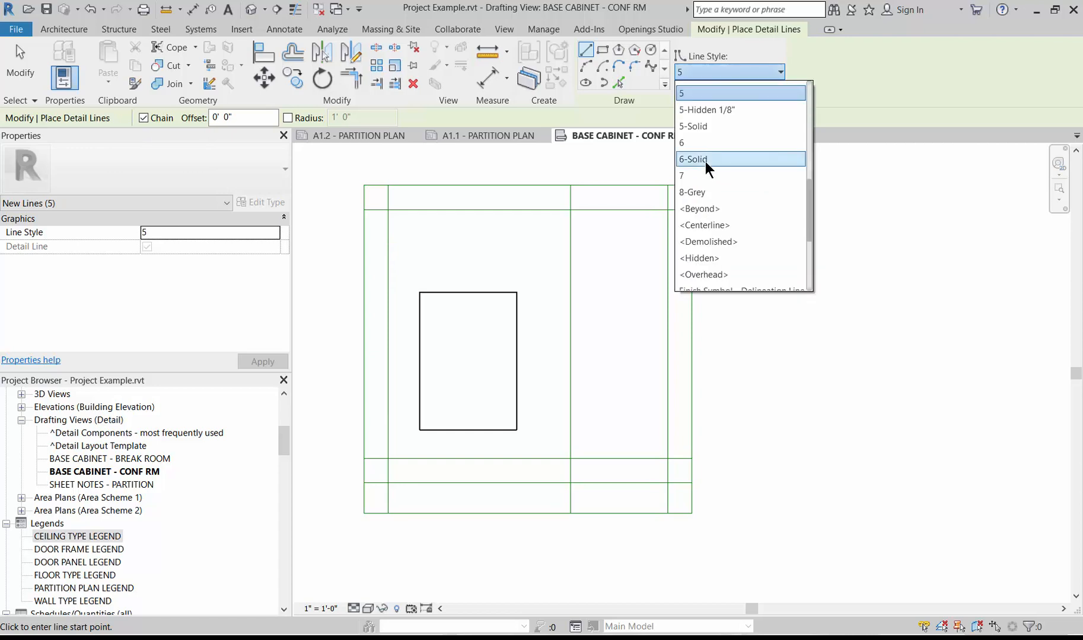
click(695, 127)
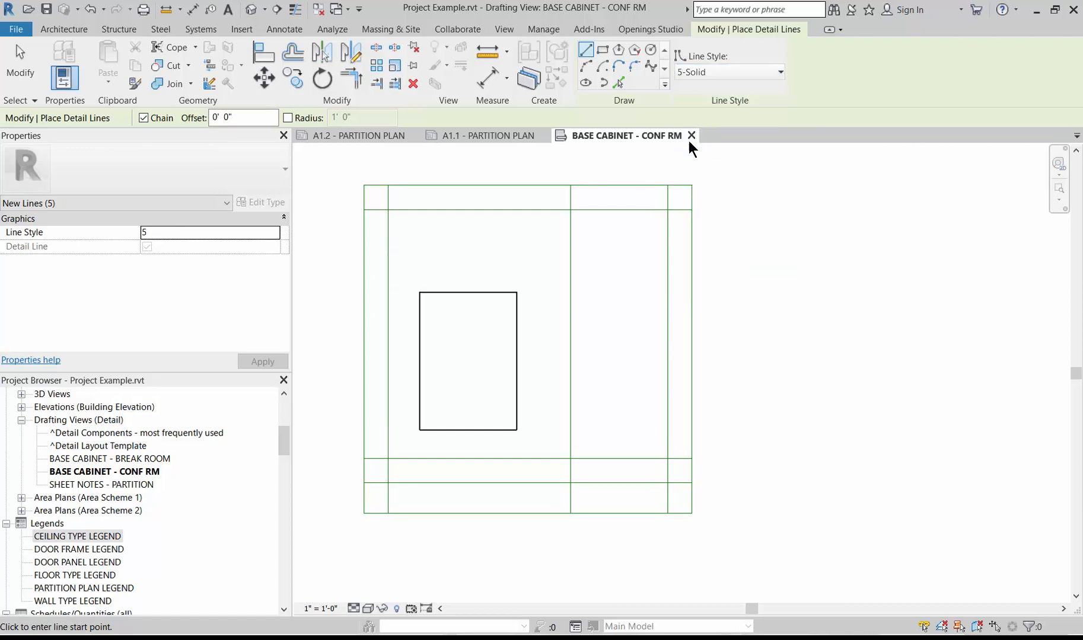
click(419, 212)
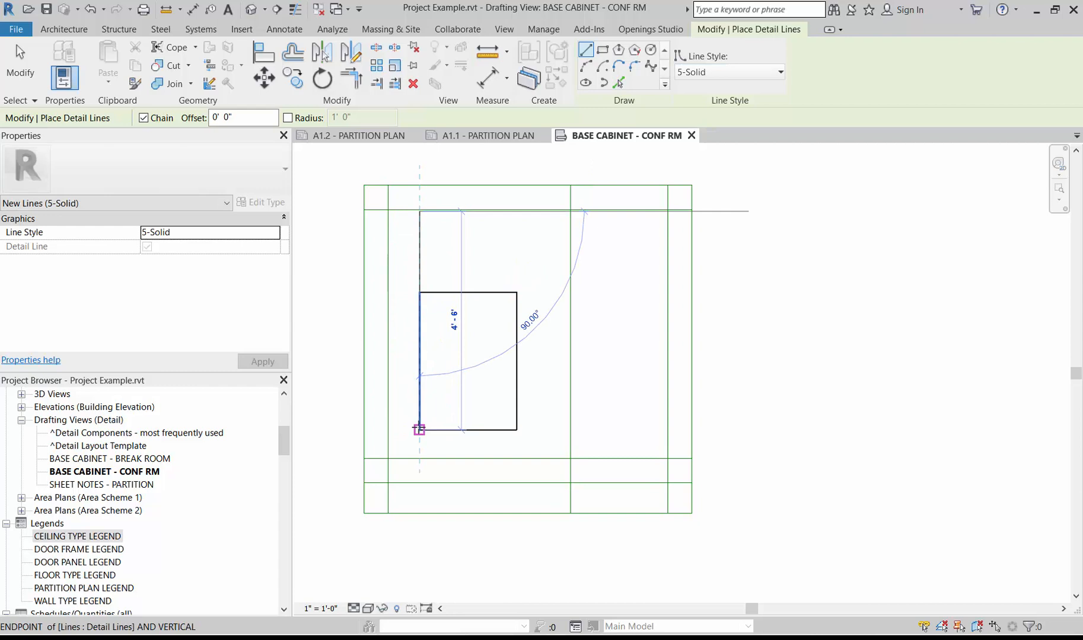
click(419, 430)
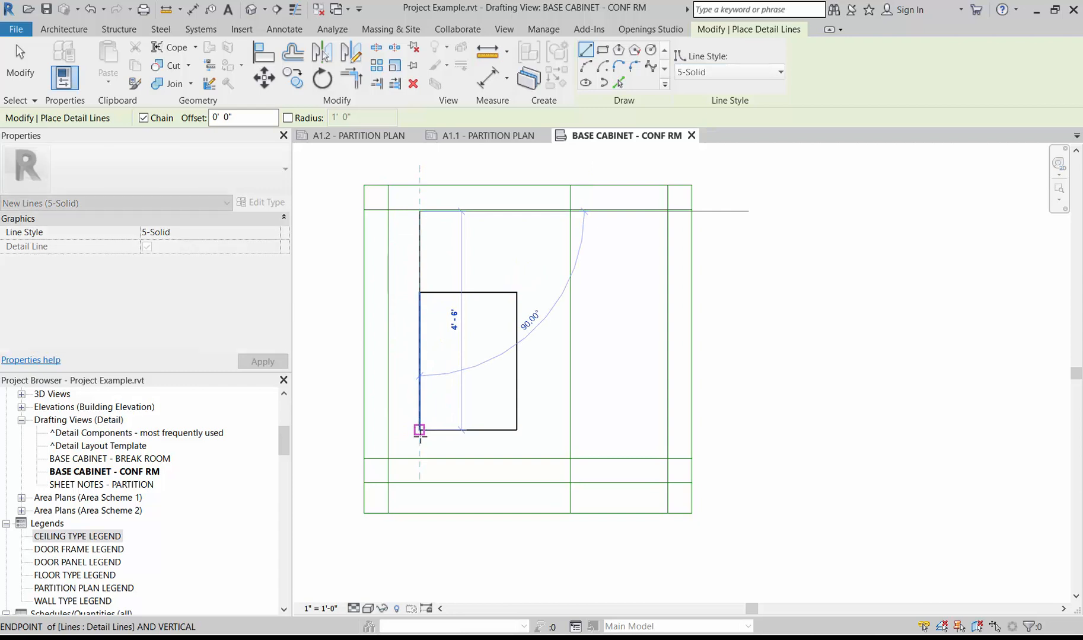
- Draw a horizontal 5-Solid detail line about 3'-1" long, rightward from the lower end of the vertical line
click(570, 429)
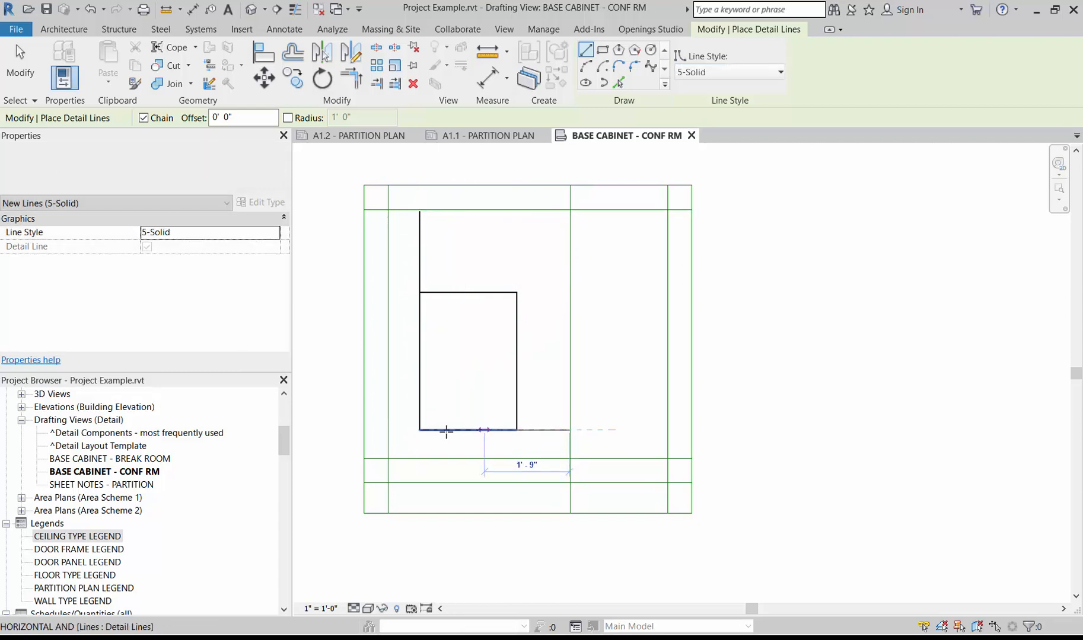
click(419, 430)
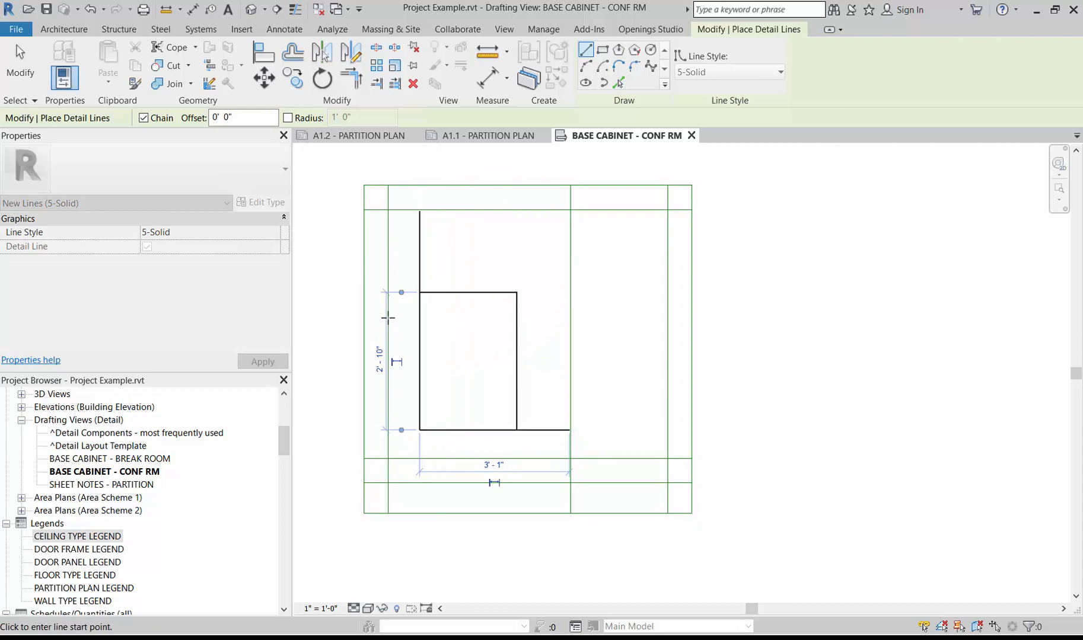
key(Escape)
key(Escape)
- Delete the Wide Lines rectangle, and move the two remaining 5-Solid lines slightly left and down within the detail template
mouse_move(396, 275)
mouse_down()
mouse_move(524, 441)
mouse_move(499, 434)
mouse_up()
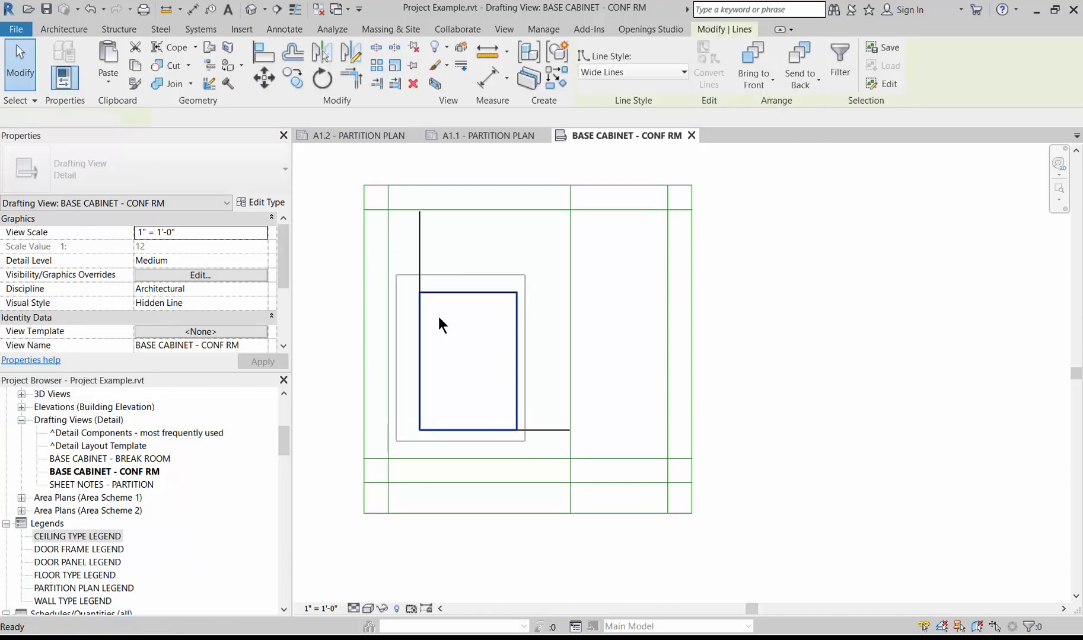
key(Delete)
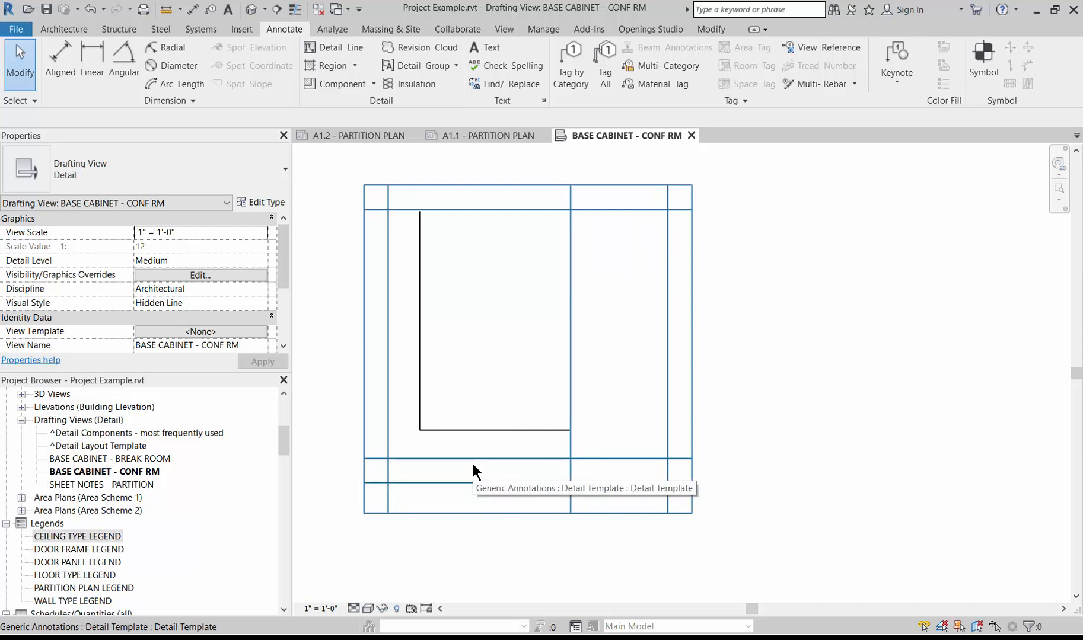
scroll(425, 462, up, 1)
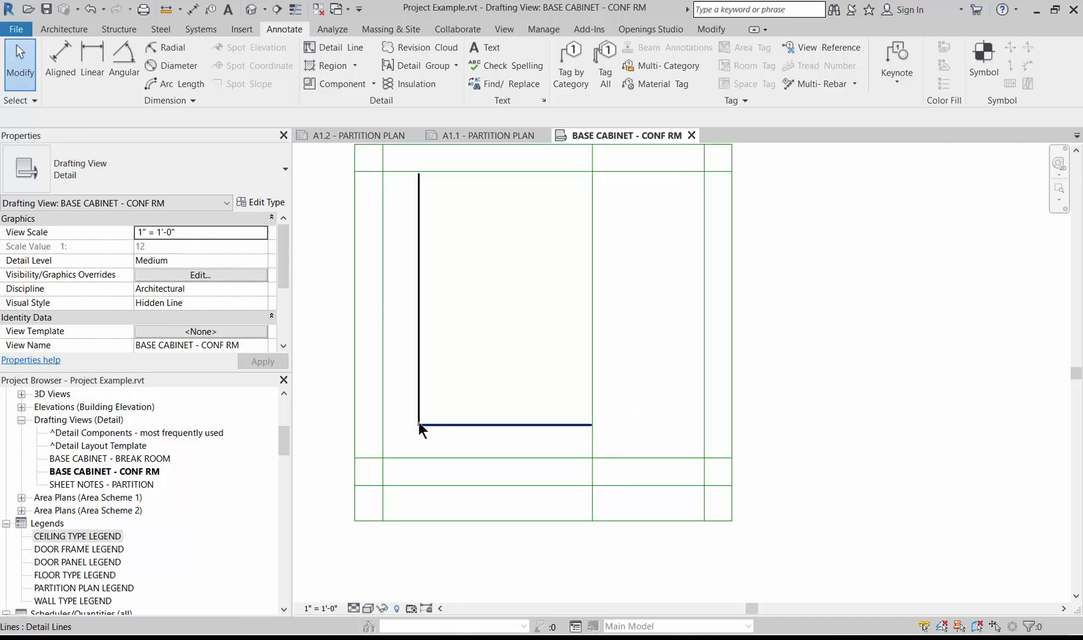
scroll(418, 422, up, 3)
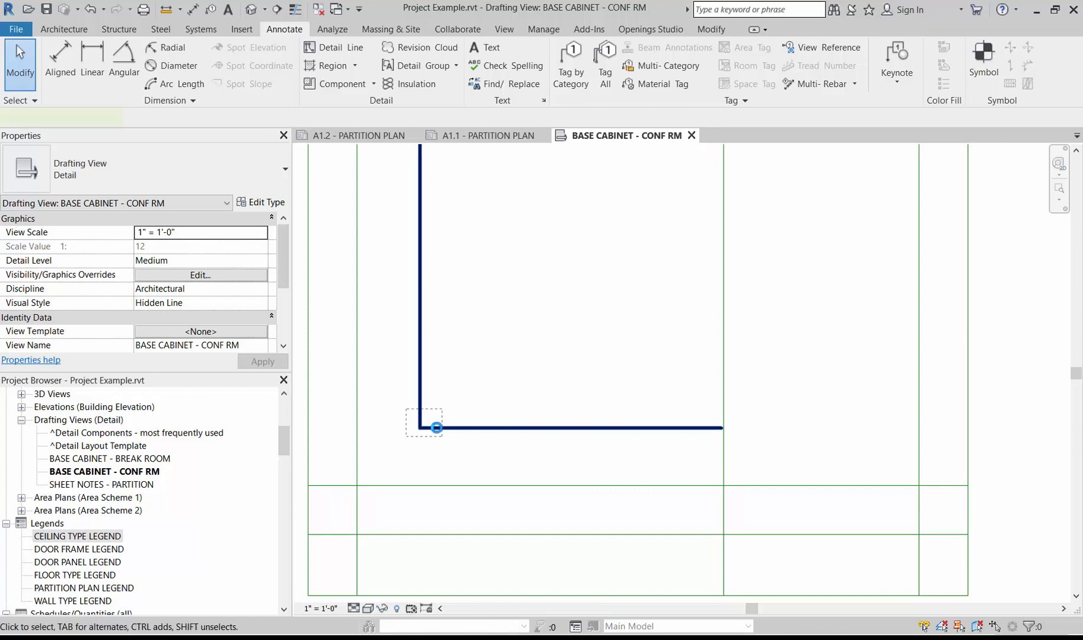
drag(438, 429, 402, 454)
scroll(402, 455, down, 2)
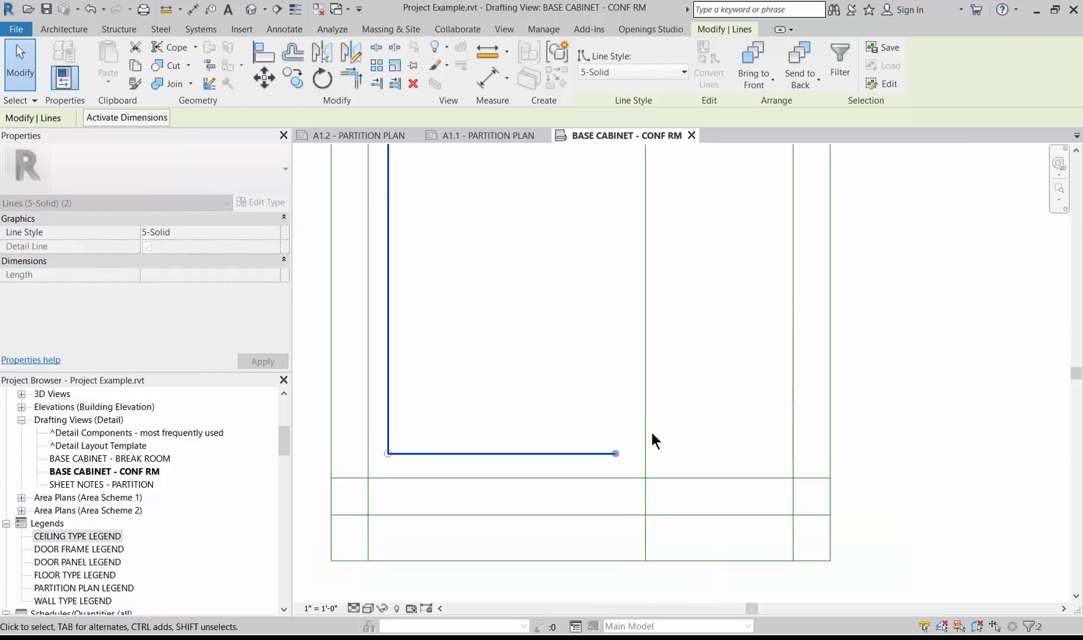
scroll(643, 439, down, 1)
scroll(617, 451, down, 1)
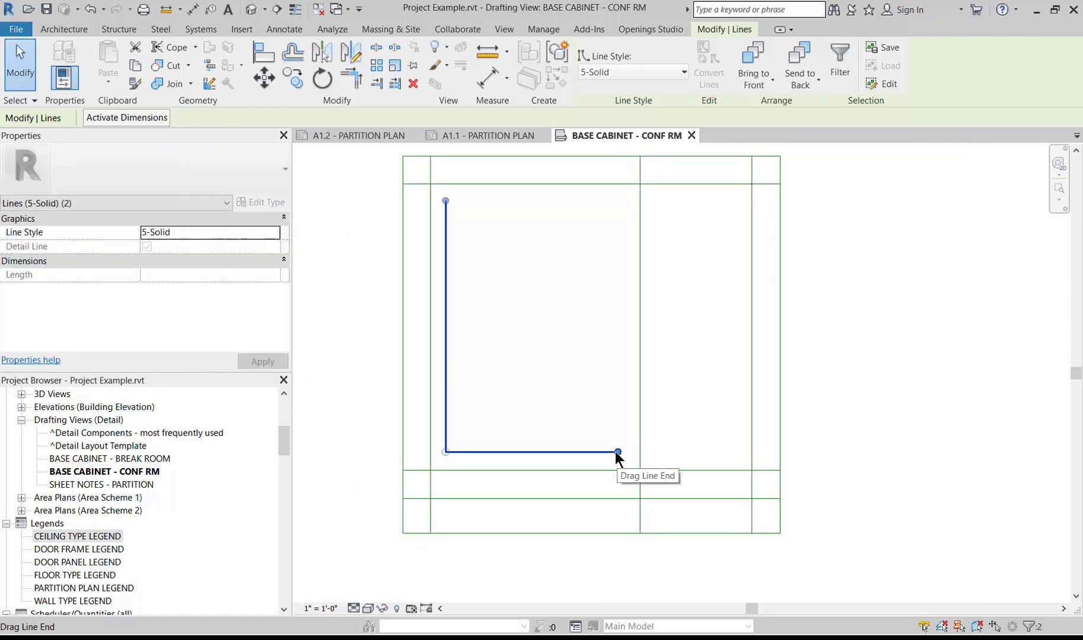
click(557, 335)
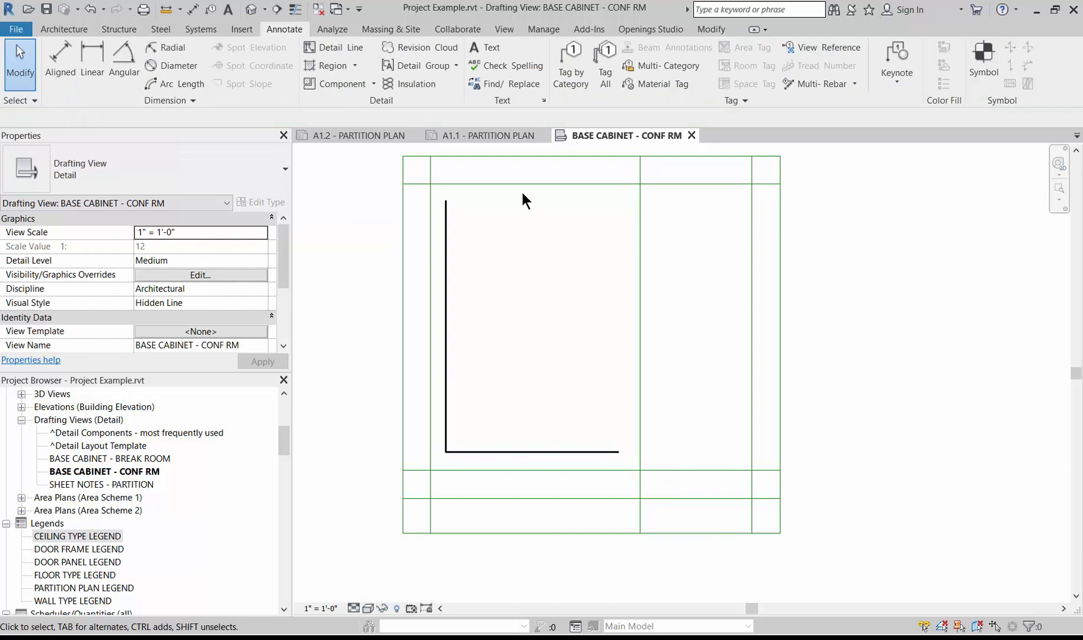
- Draw a 4" vertical detail line in line style 2-Solid, upward from the corner of the wall and floor lines
scroll(584, 408, up, 2)
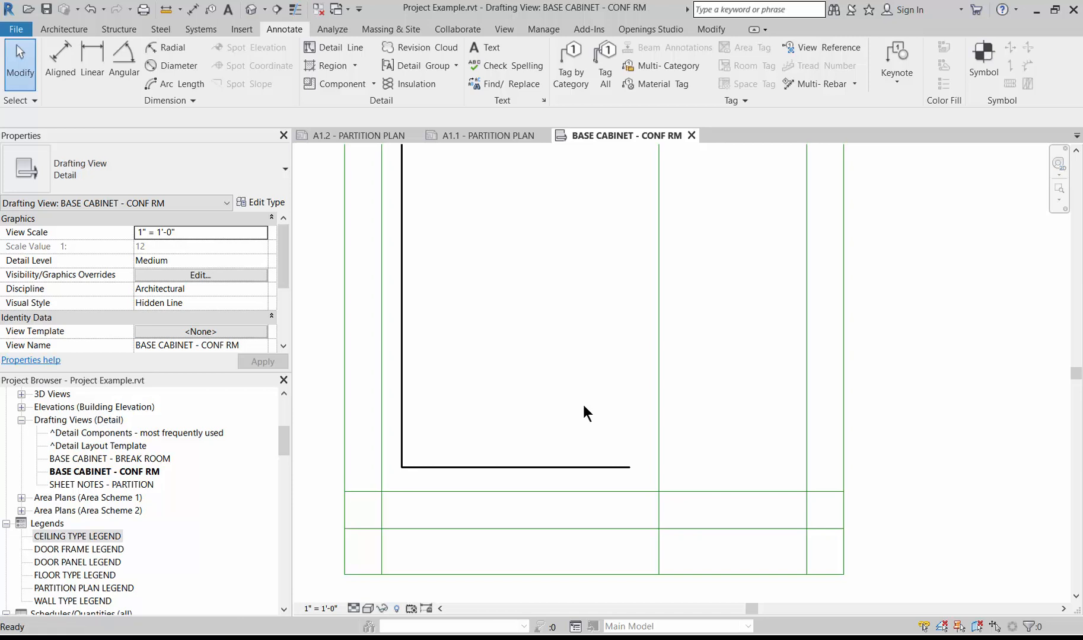
key(d)
key(l)
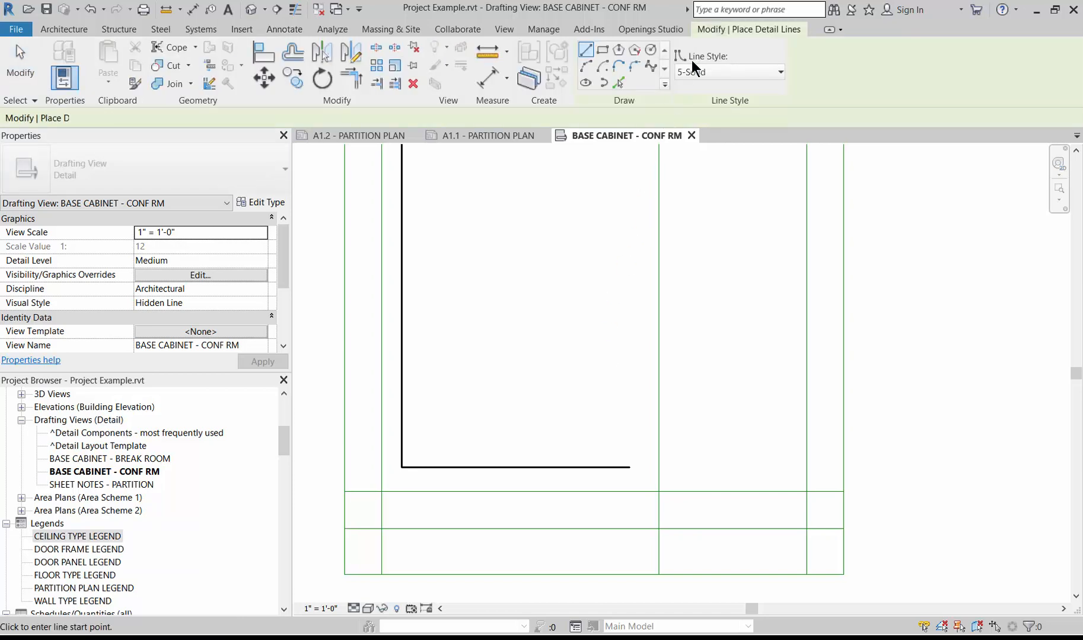
click(696, 76)
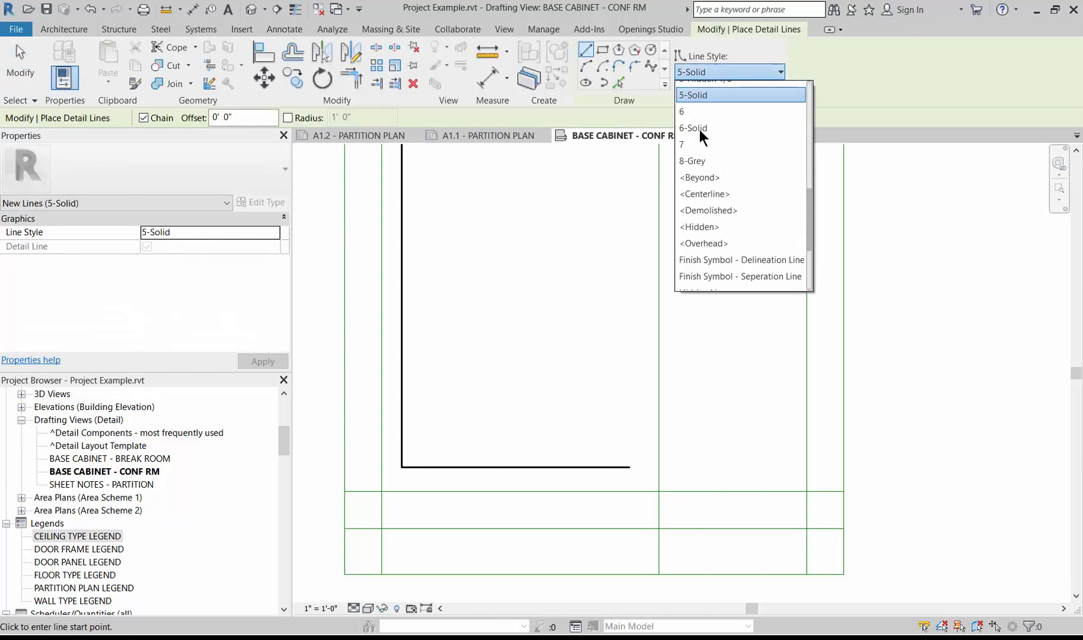
scroll(699, 131, up, 3)
scroll(700, 132, up, 2)
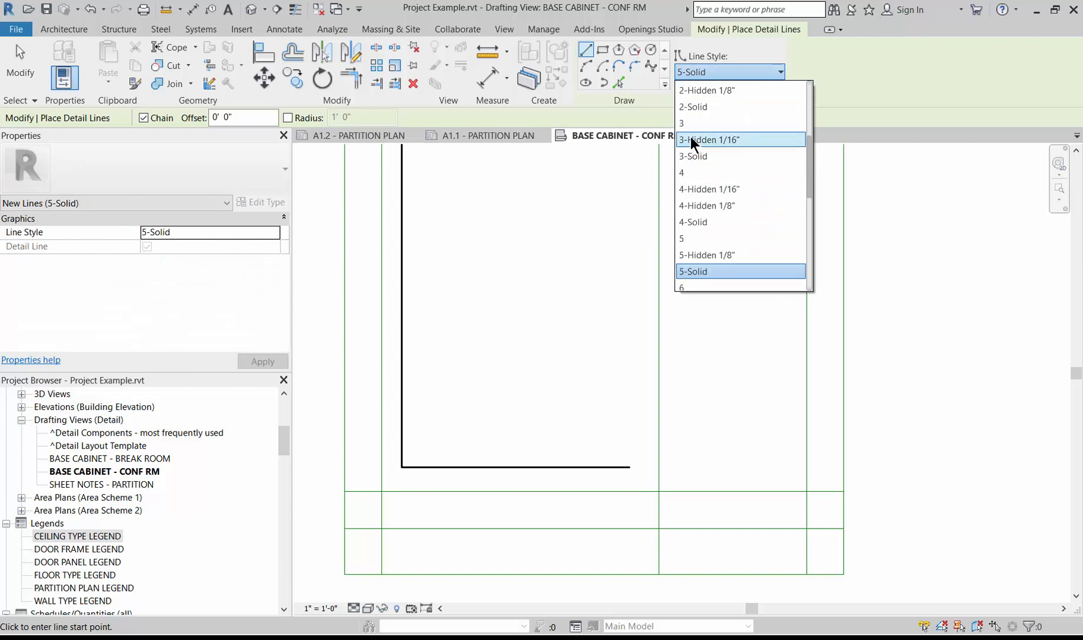
scroll(716, 132, up, 2)
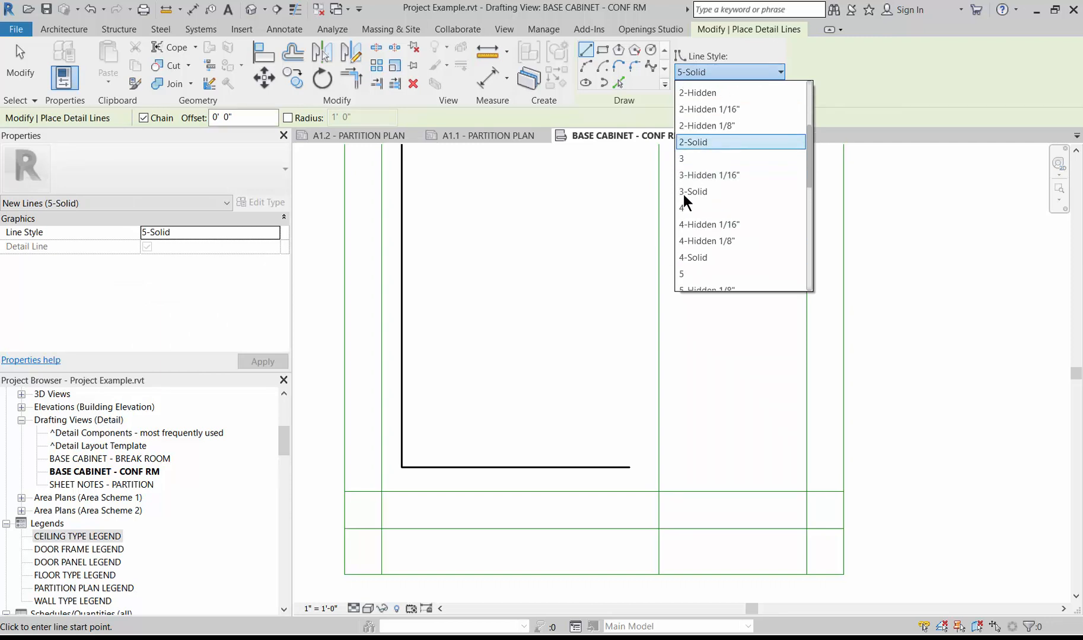
click(706, 140)
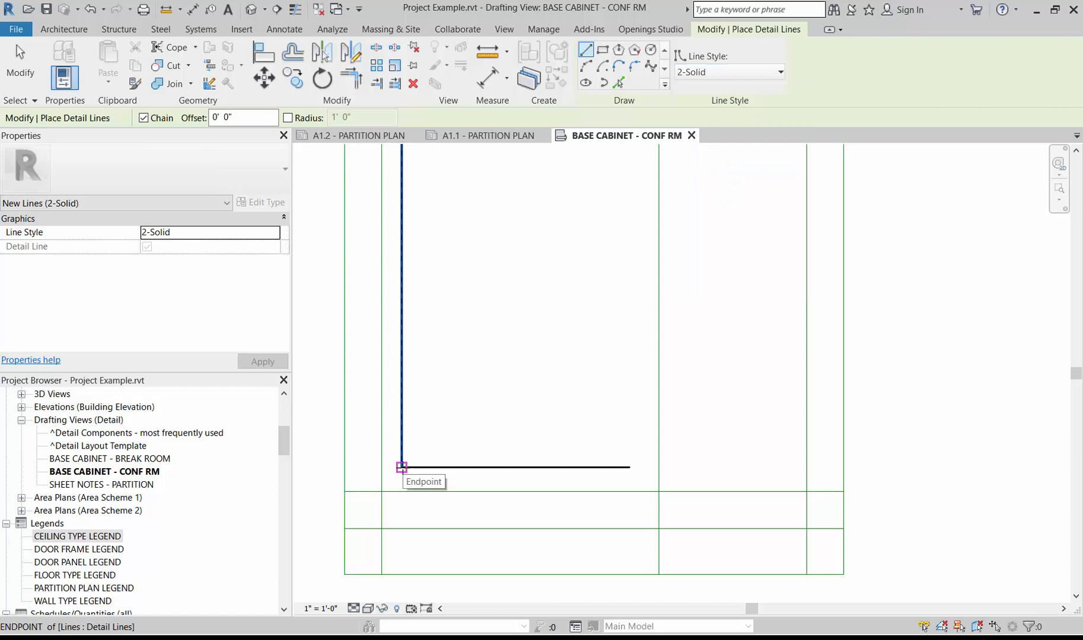
click(401, 467)
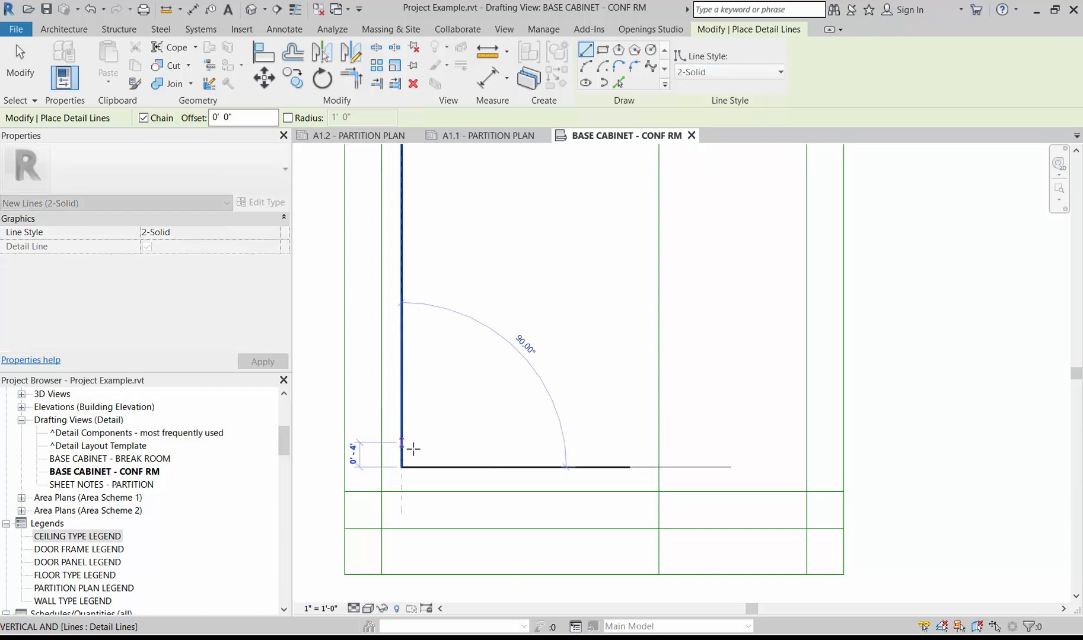
key(Escape)
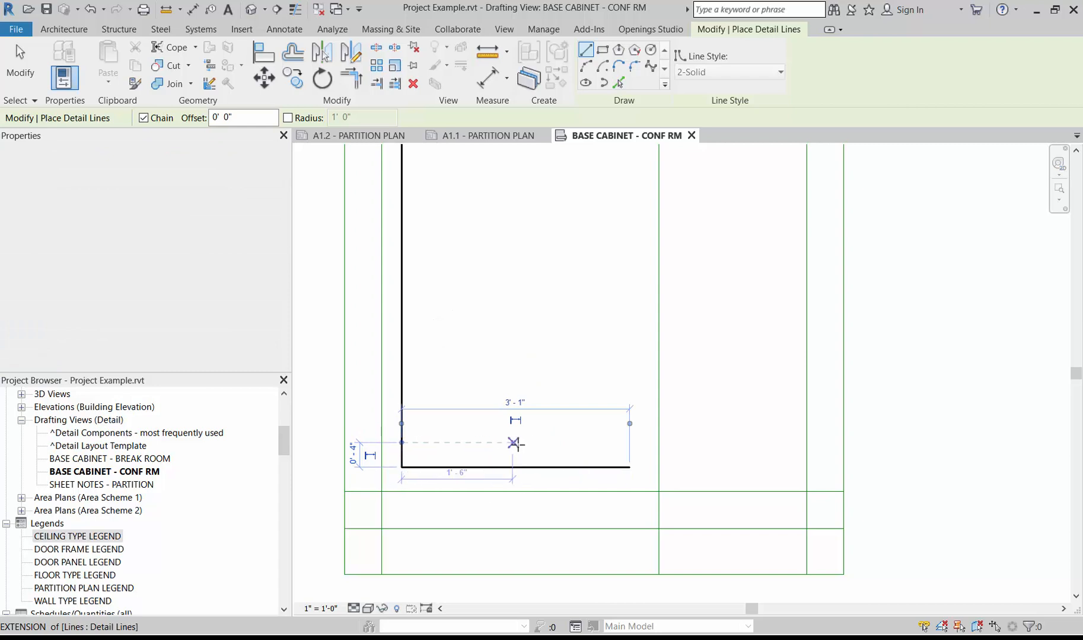
- Complete the toe kick outline with a 1'-9" horizontal line from the wall at 4" height and a vertical line down to the floor
click(403, 443)
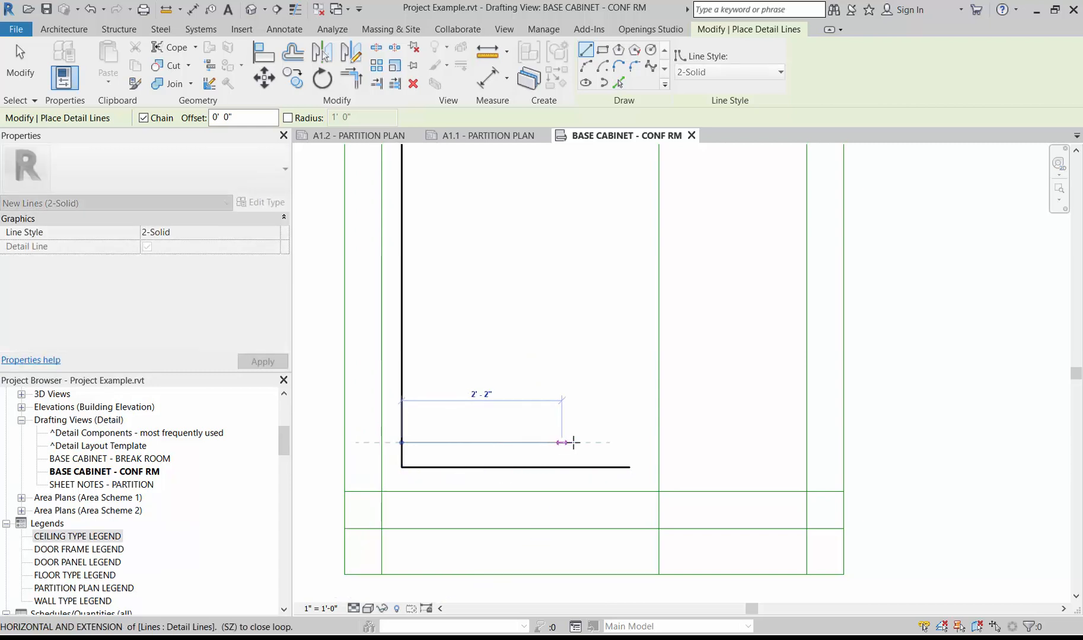
click(530, 442)
click(531, 467)
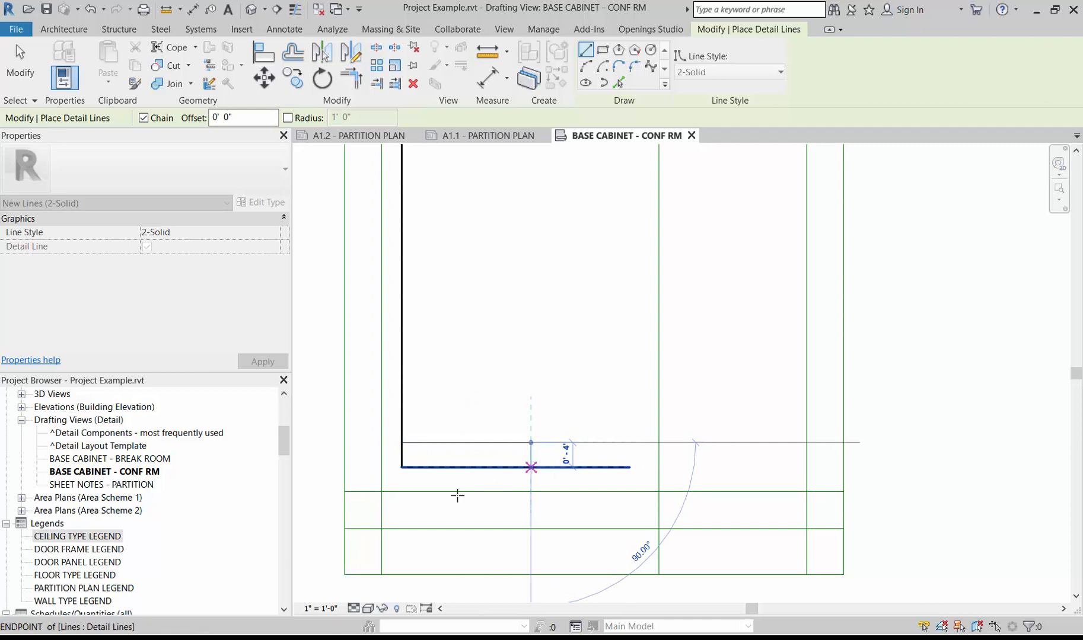
key(Escape)
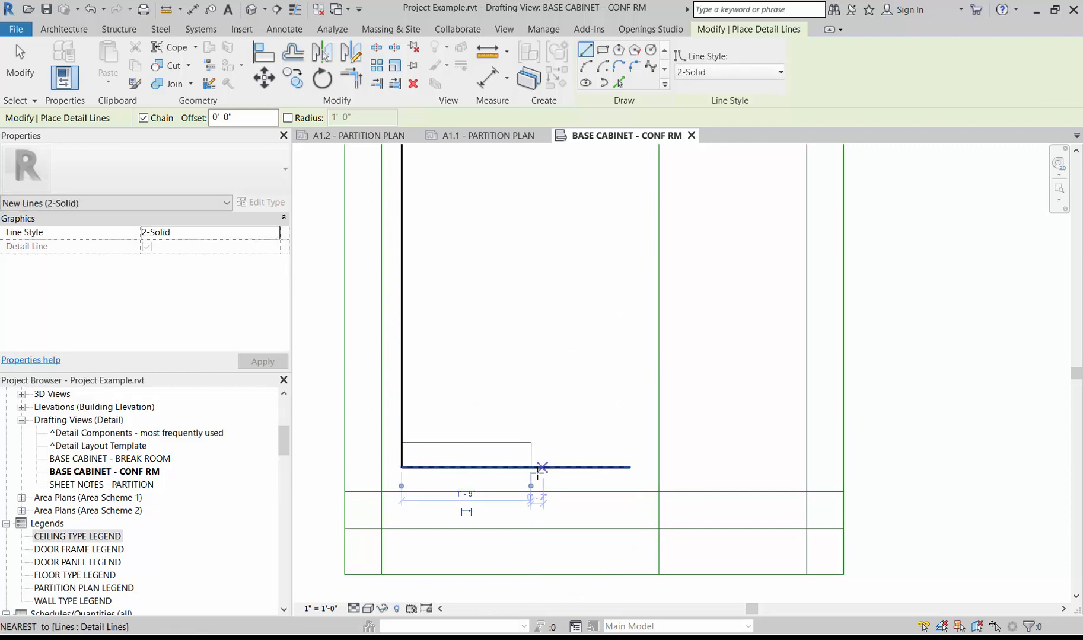
- Draw the cabinet body outline in 2-Solid: 3" beyond the toe kick, 2'-4" up, and back horizontally to the wall line
click(530, 443)
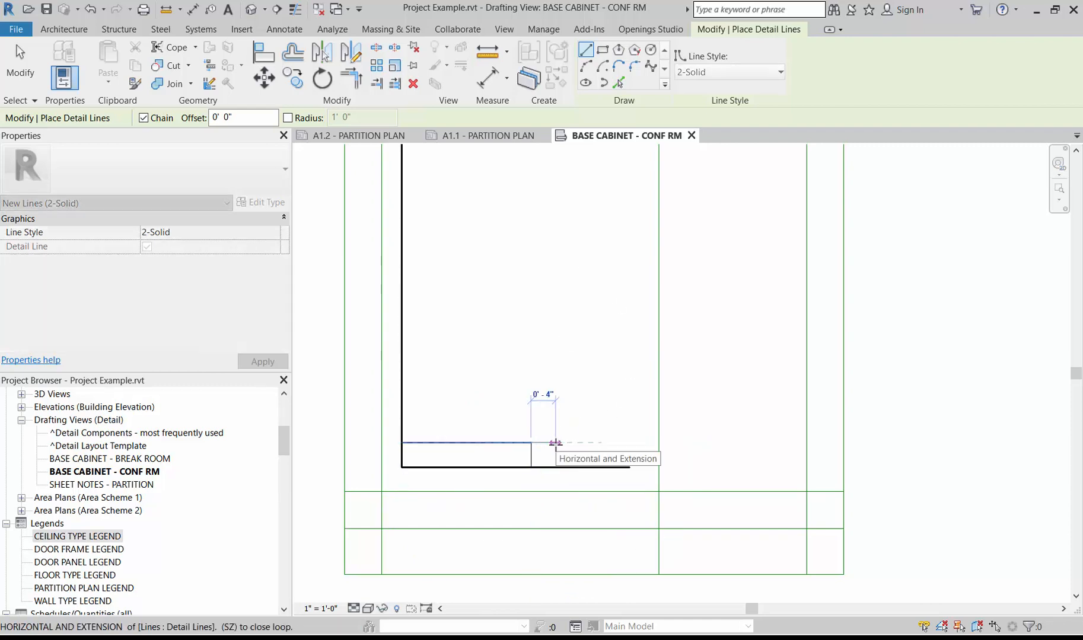
click(549, 443)
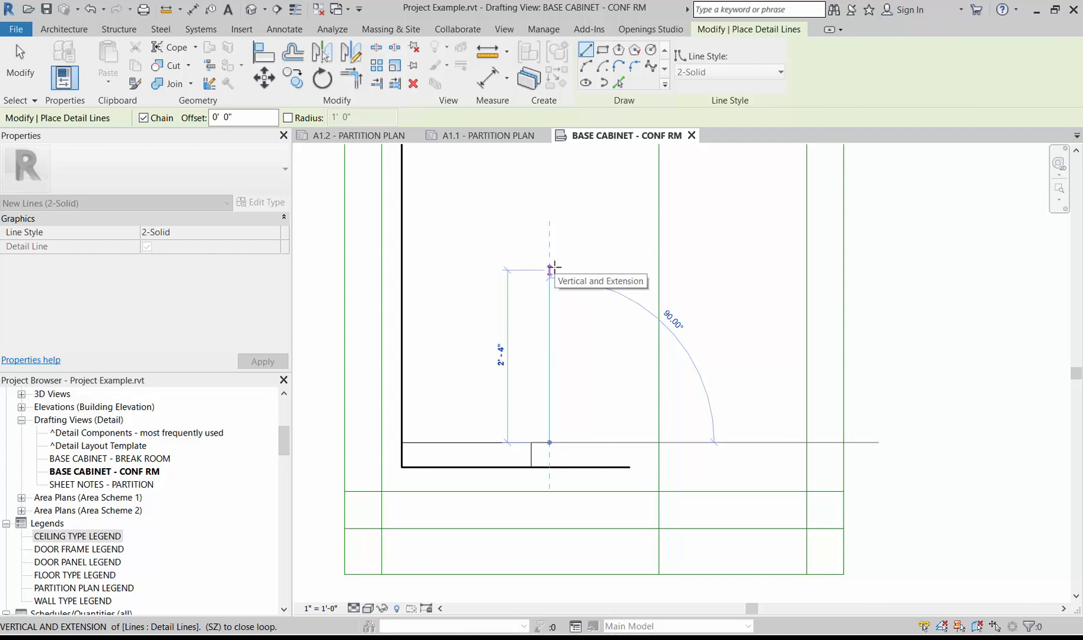
click(549, 269)
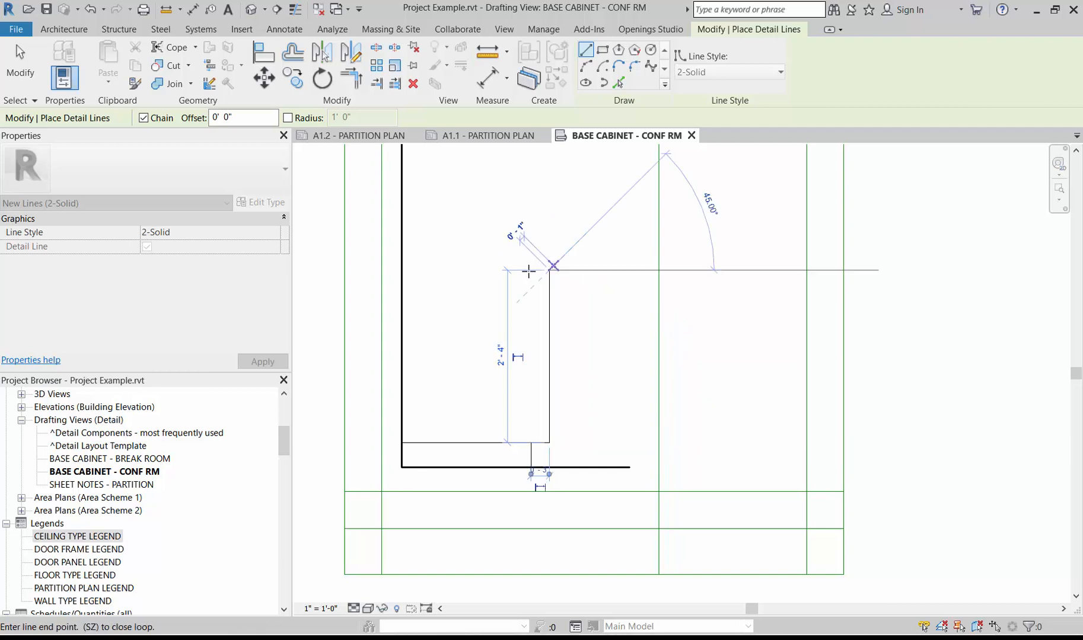
click(402, 270)
key(Escape)
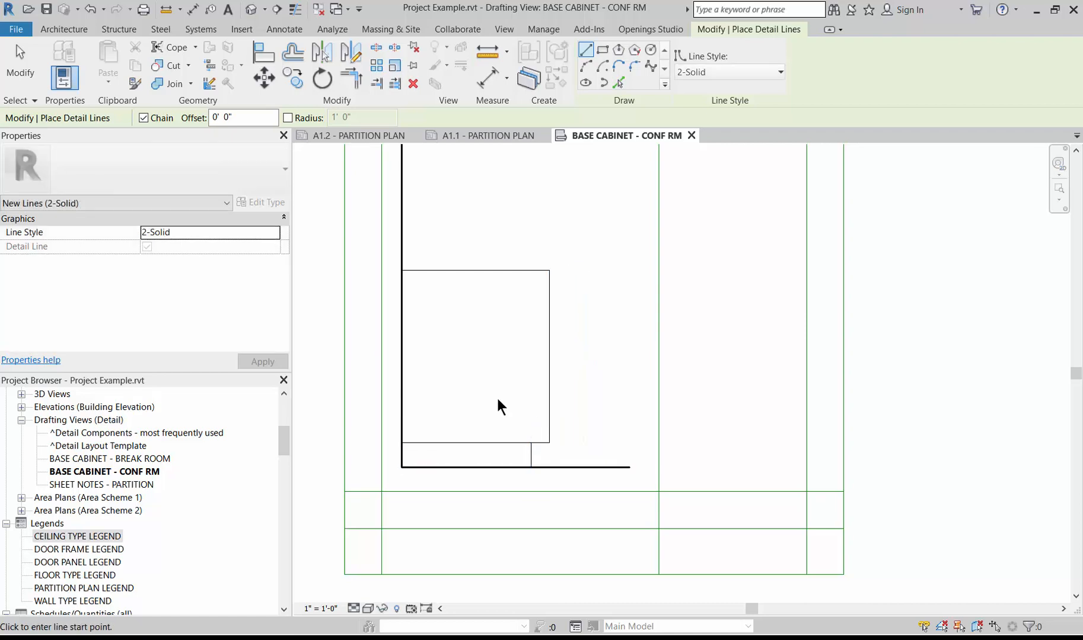
key(Escape)
- Place two Nominal Cut Lumber-Section 2x4 detail components on the floor line, one near the wall and one near the toe kick face
scroll(438, 452, up, 3)
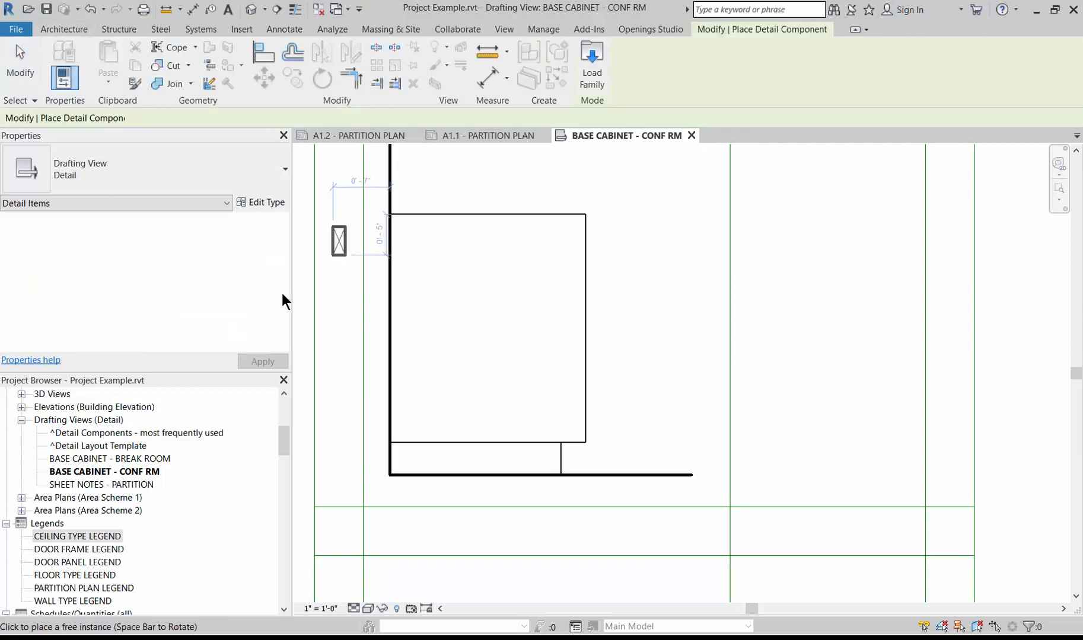
scroll(374, 459, up, 4)
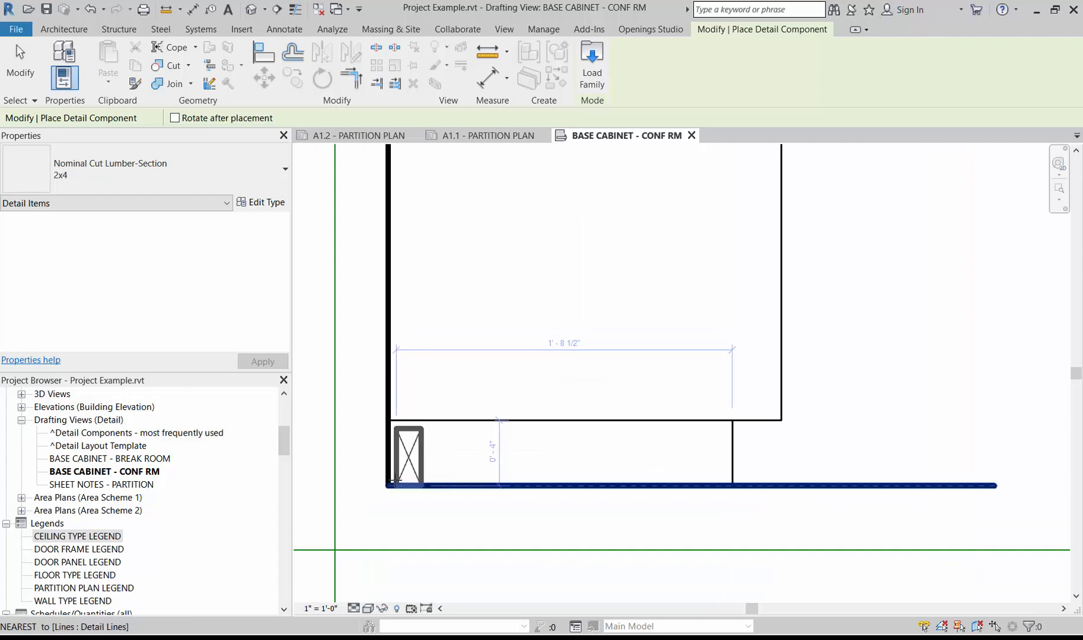
click(396, 479)
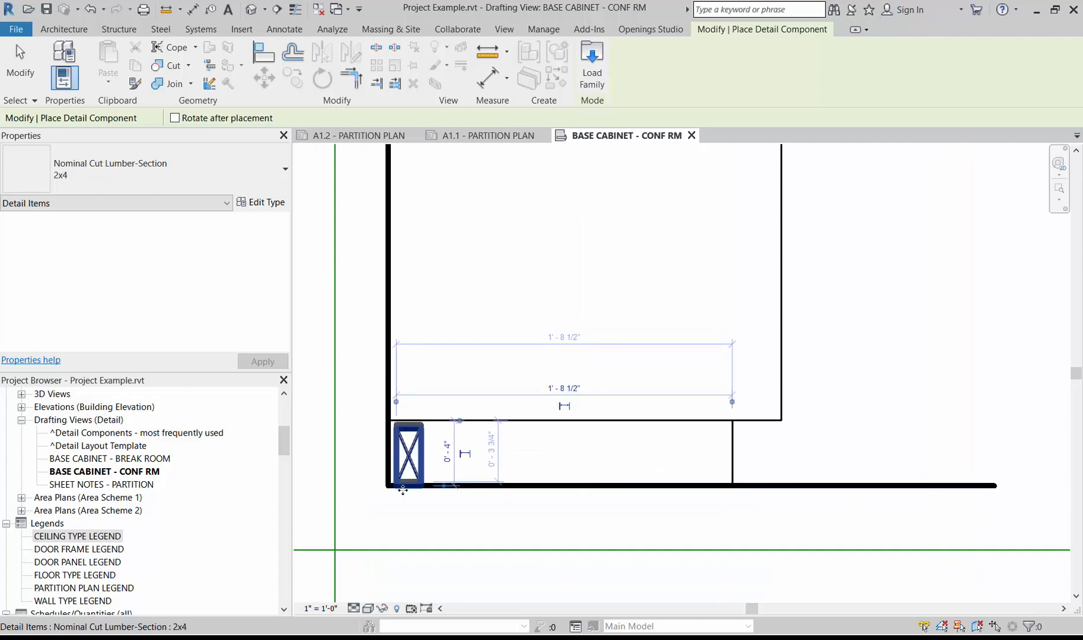
click(691, 486)
key(Escape)
key(Escape)
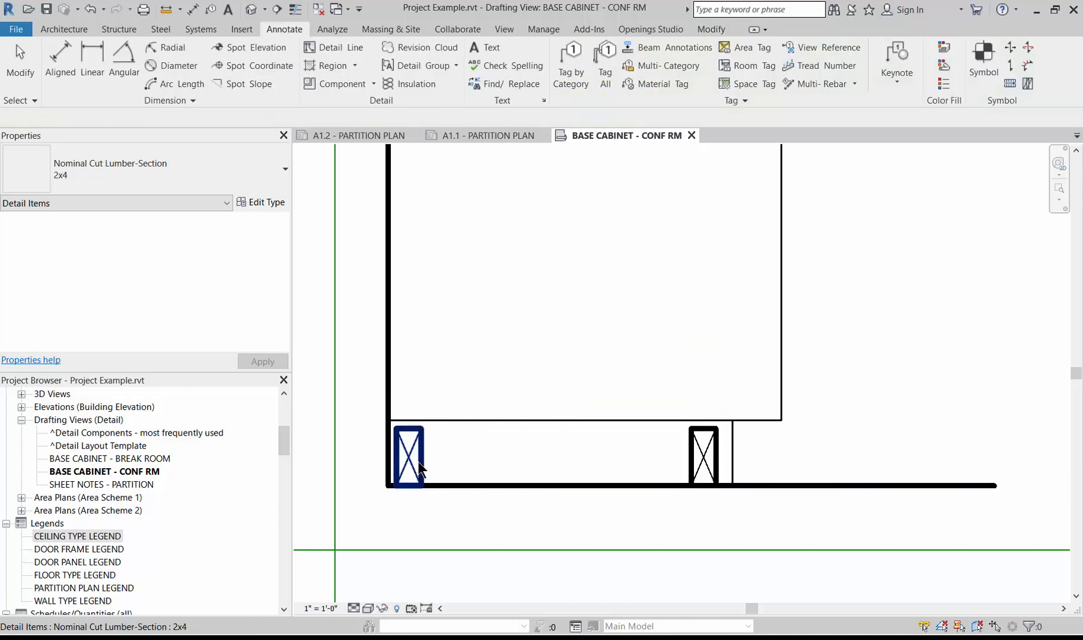
- Nudge the wall-side 2x4 up and left against the wall line, and nudge the front 2x4 up off the floor line
click(419, 468)
key(Up)
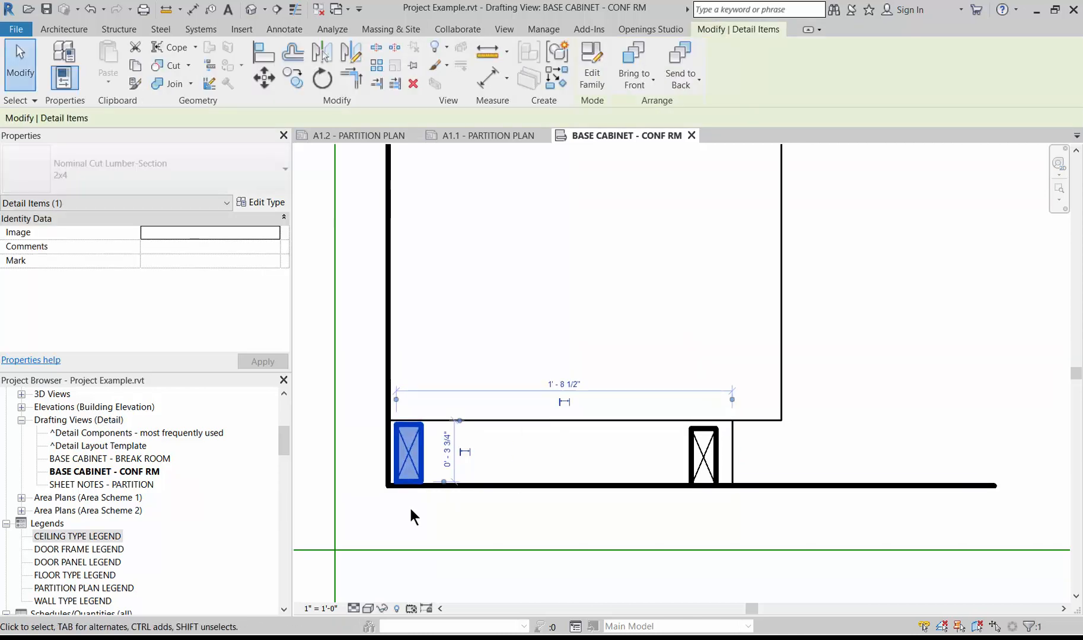
key(Left)
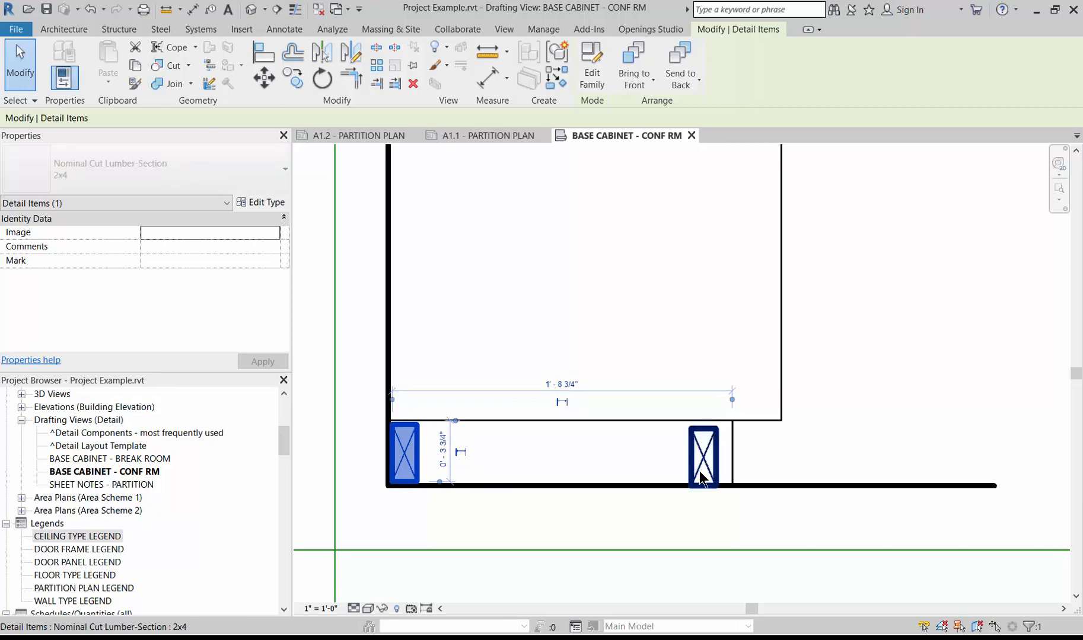
click(700, 479)
key(Up)
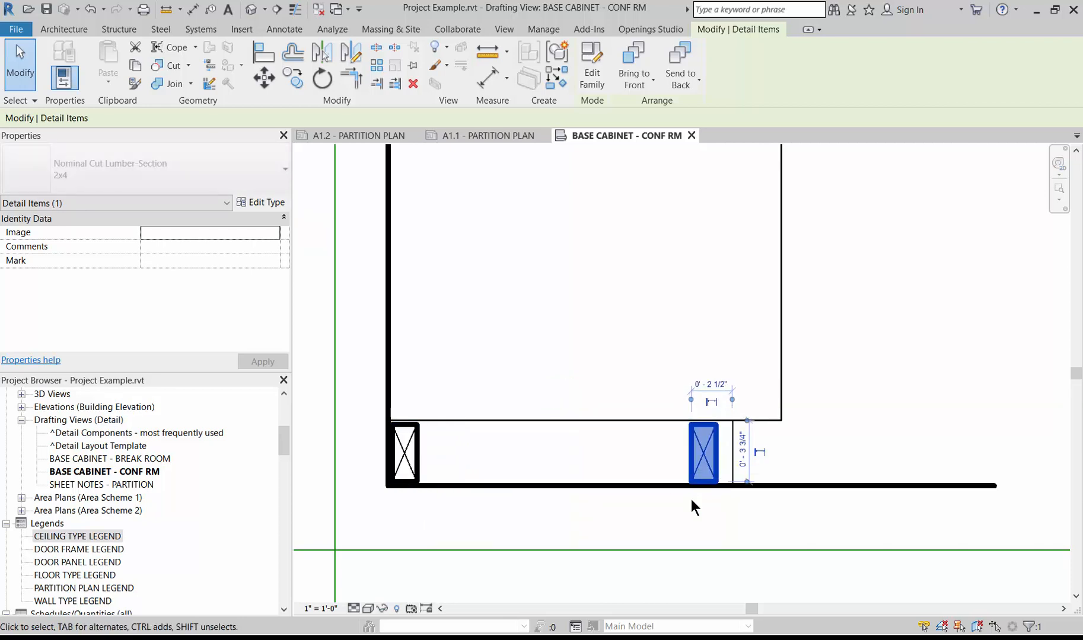
- Try to change the front 2x4's type to Plywood-Section 3/4"
click(133, 163)
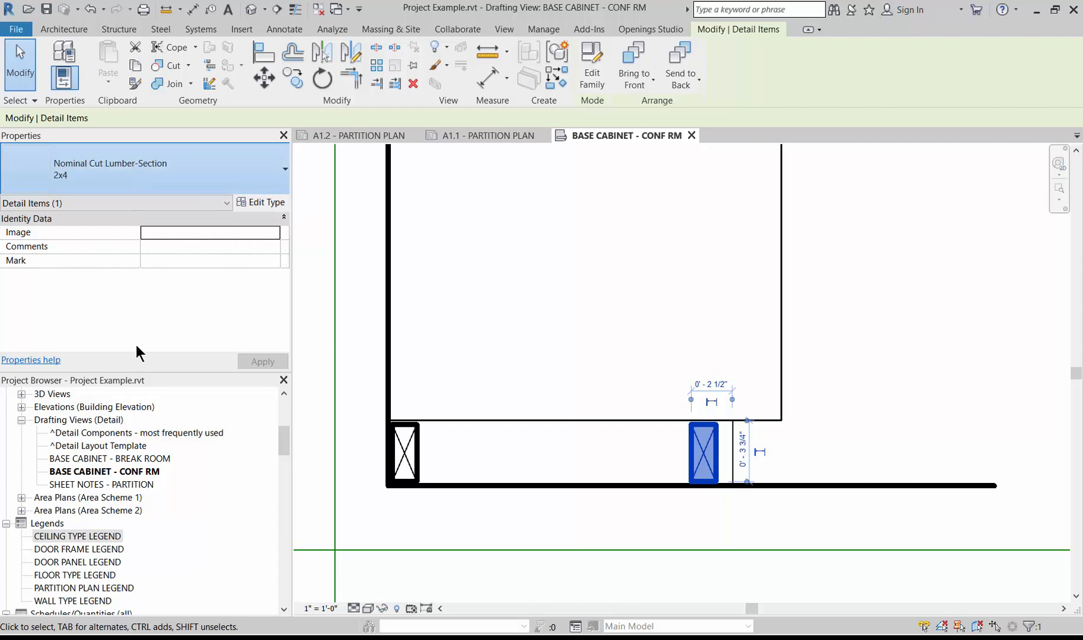
click(136, 344)
scroll(135, 340, up, 10)
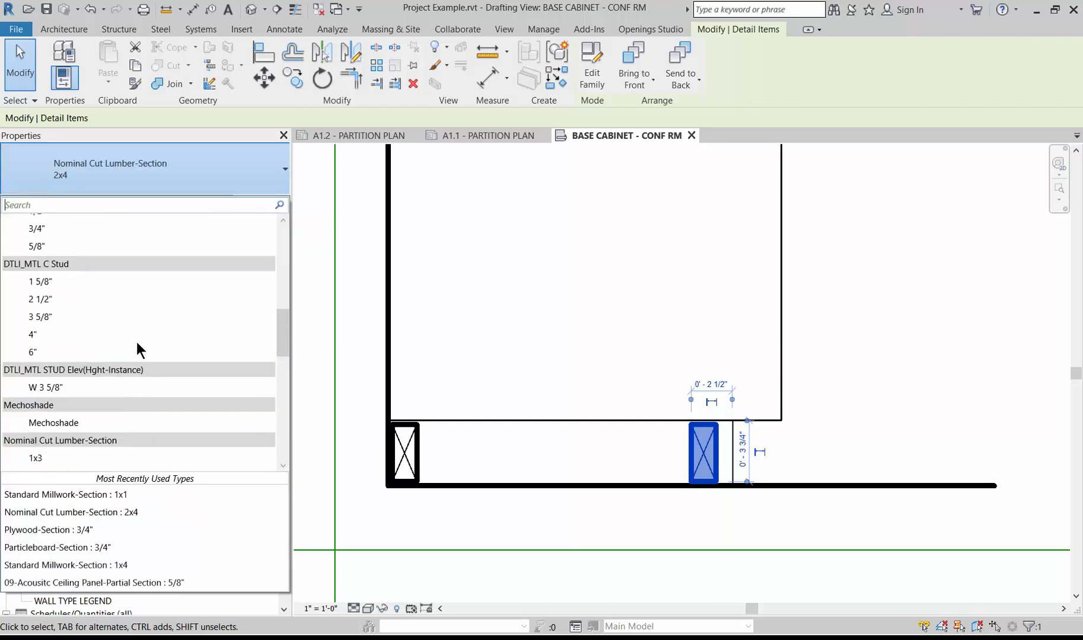
scroll(136, 342, down, 1)
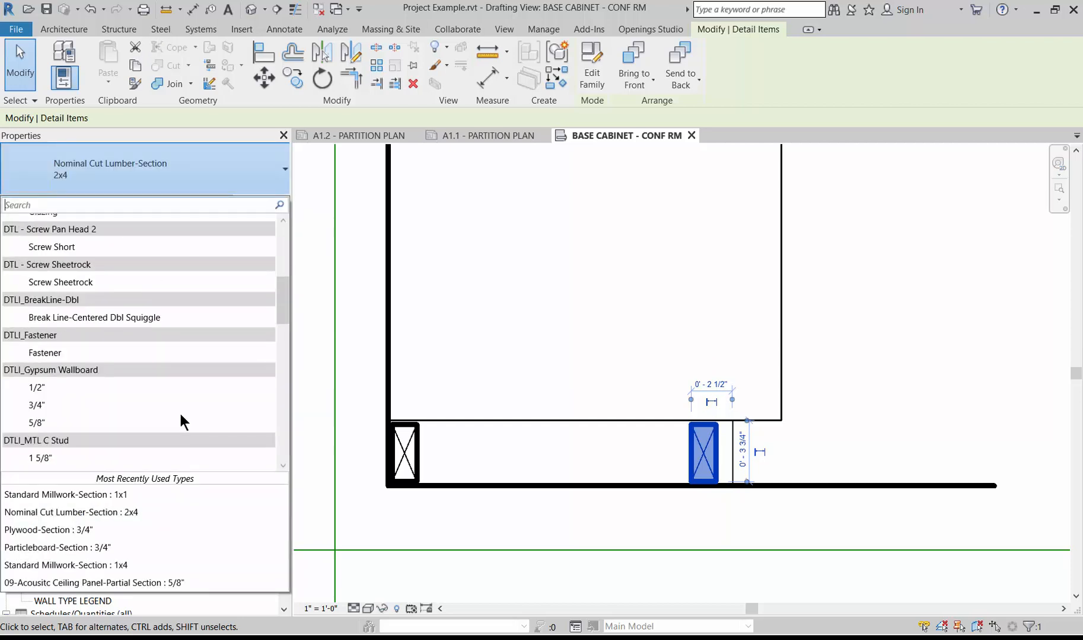
scroll(123, 365, up, 6)
scroll(123, 365, down, 8)
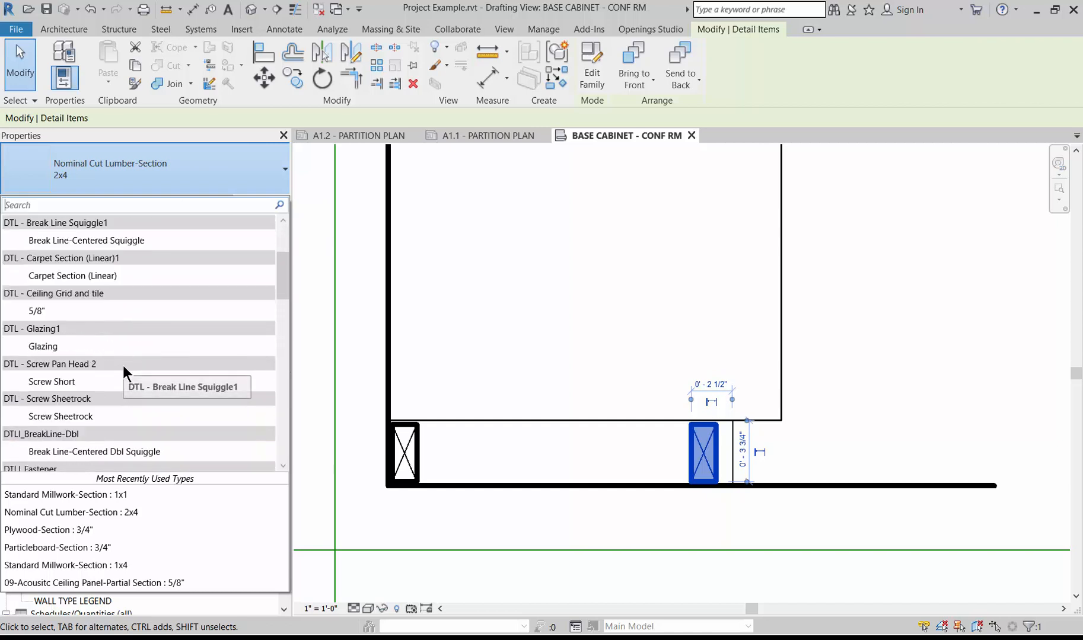
scroll(122, 364, down, 5)
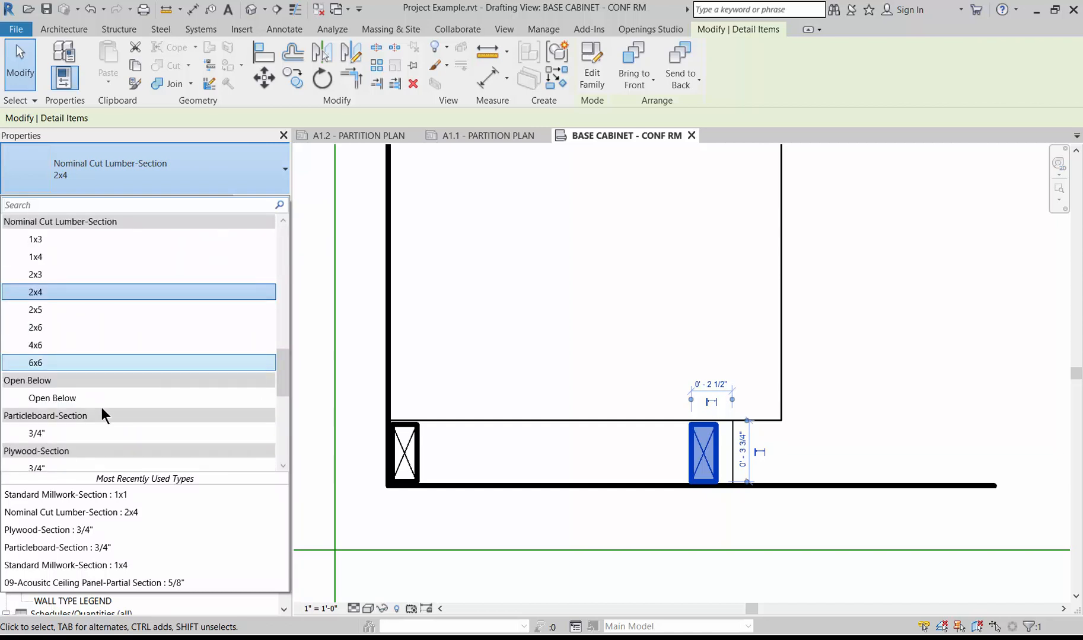
scroll(85, 431, down, 1)
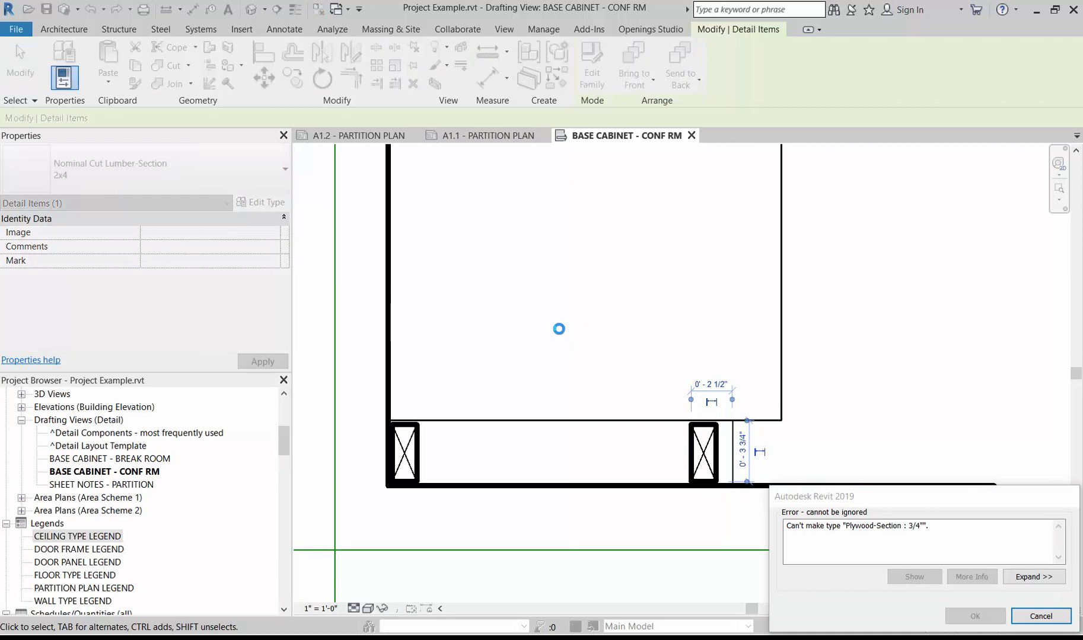
key(Escape)
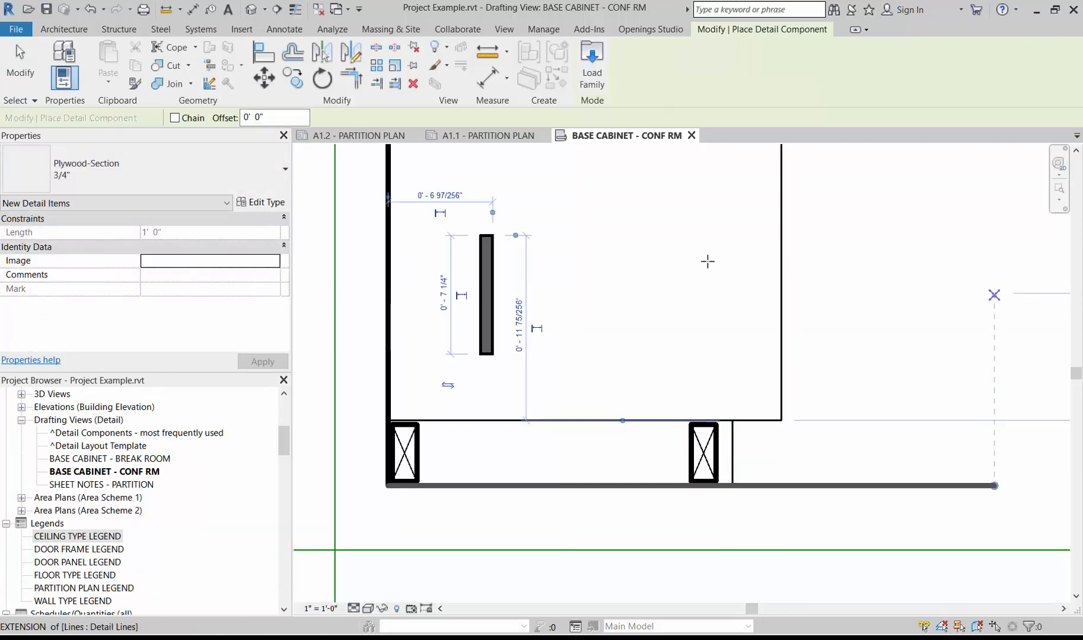
- Place a vertical Plywood-Section about 7 1/4" long inside the cabinet outline and set its type to 1/2"
click(557, 268)
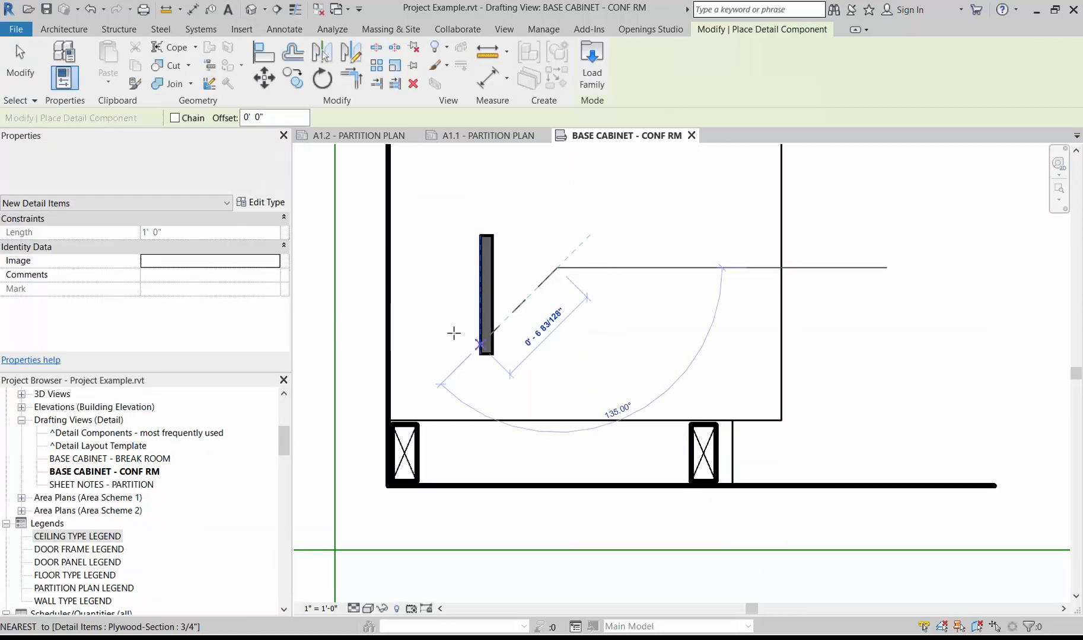
key(Escape)
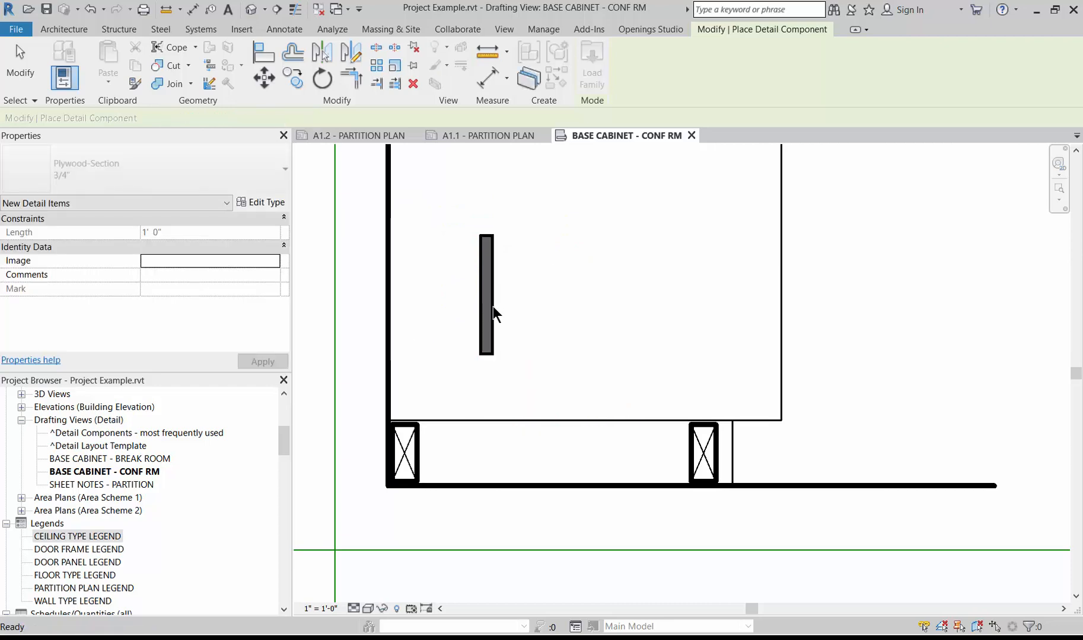
key(Escape)
scroll(494, 306, up, 3)
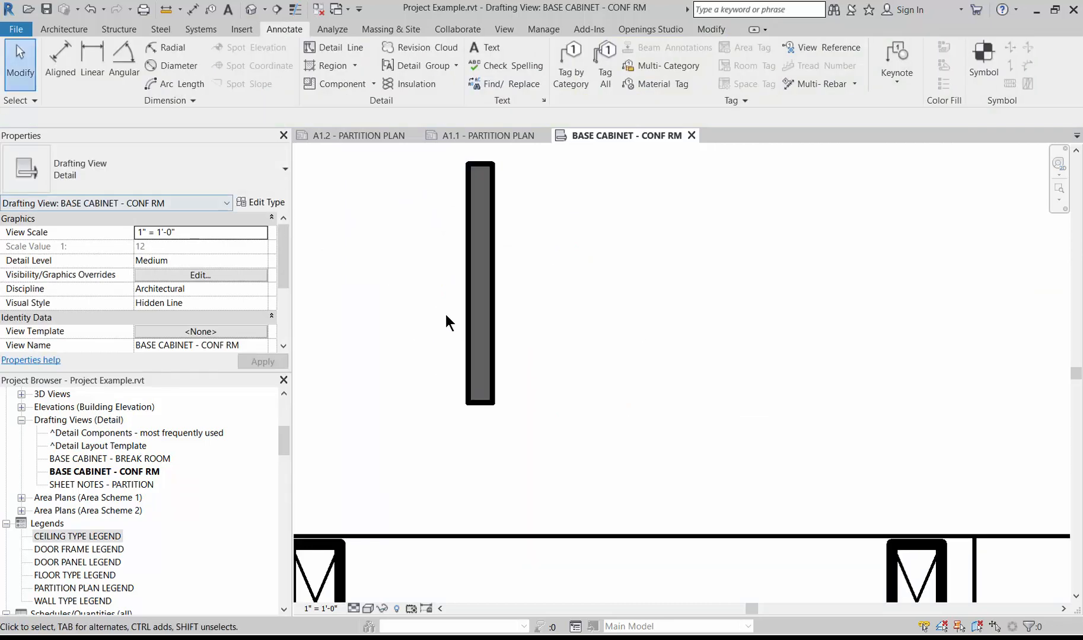
click(472, 341)
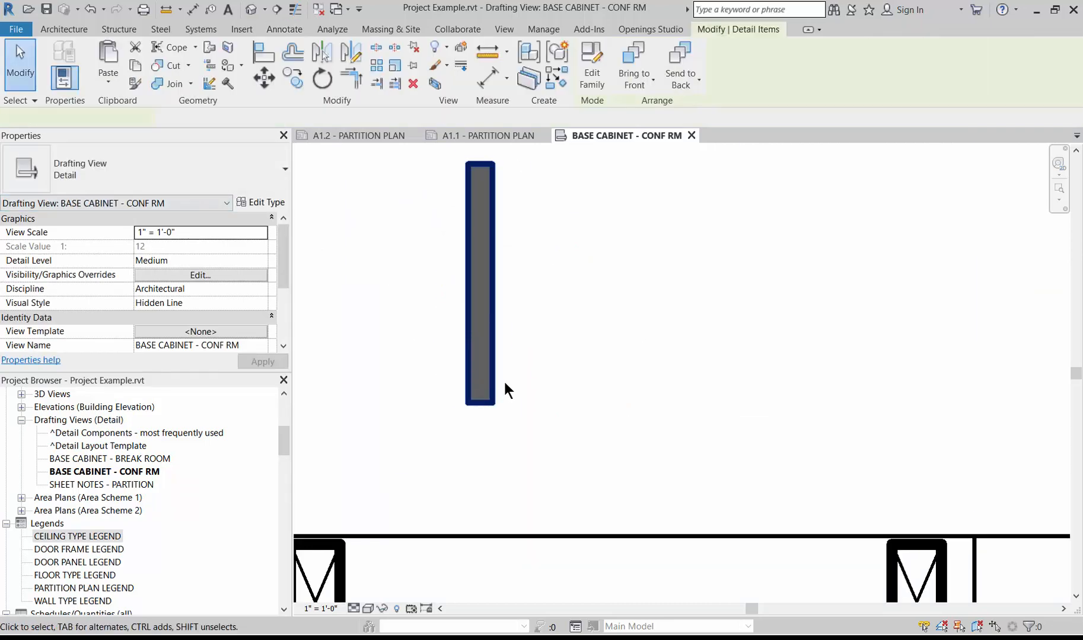
click(377, 312)
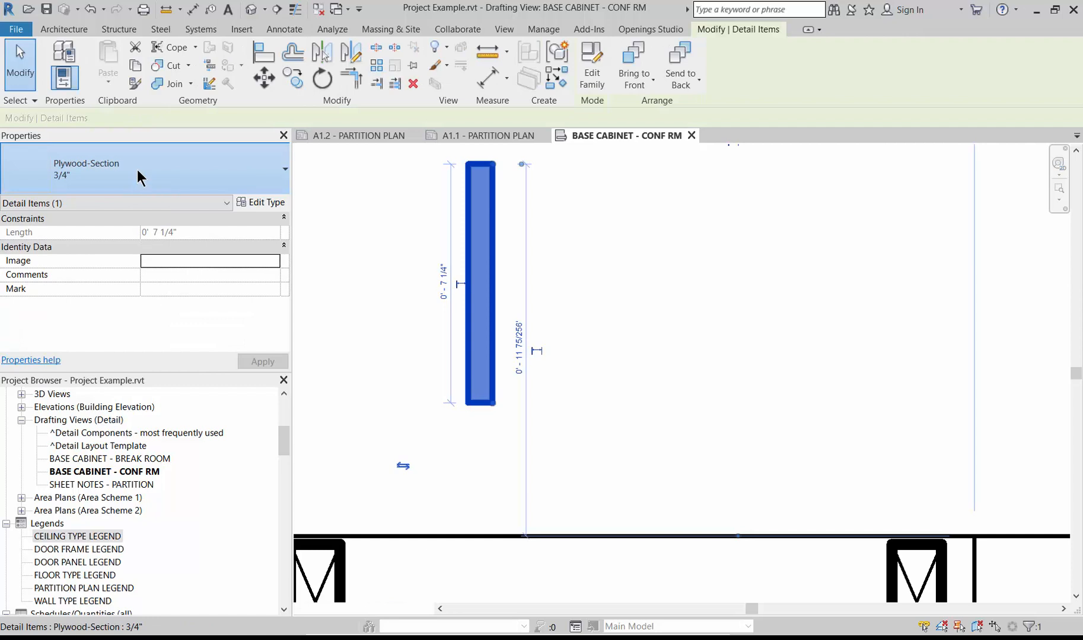
click(137, 172)
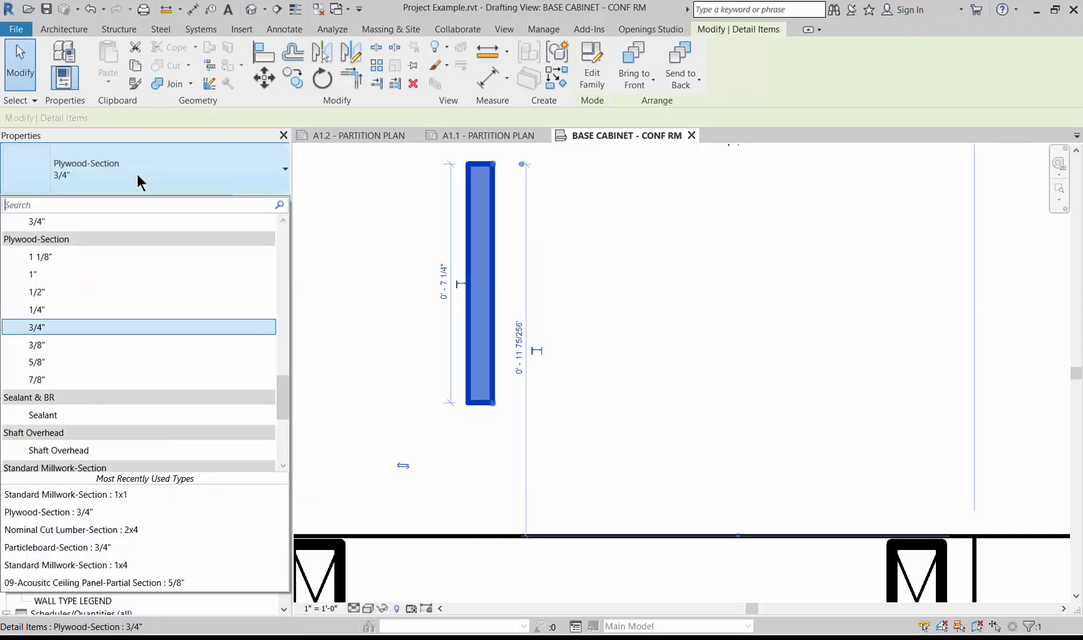
click(48, 293)
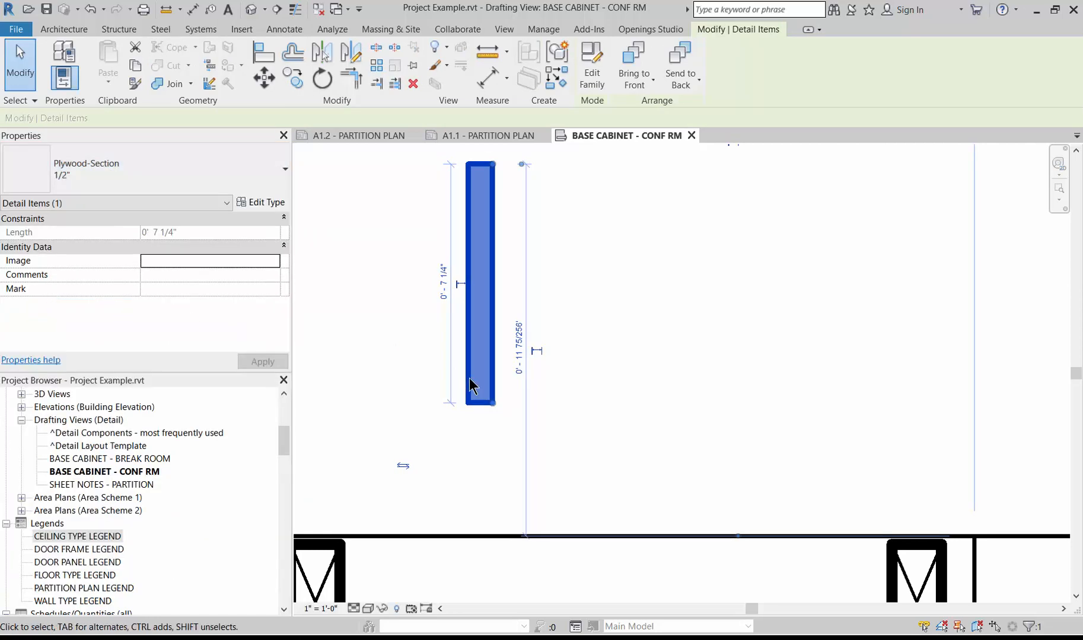
- Move the plywood piece onto the toe kick face at the floor line and shorten it to 4", ending at the toe kick's upper line
scroll(390, 305, down, 2)
scroll(390, 304, down, 1)
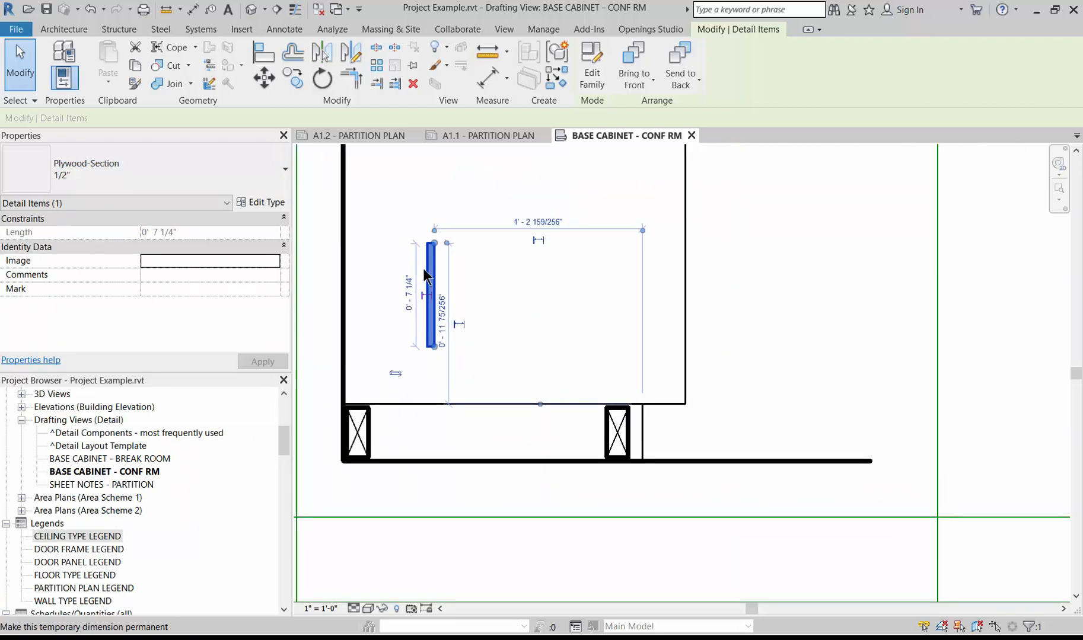
drag(492, 311, 647, 393)
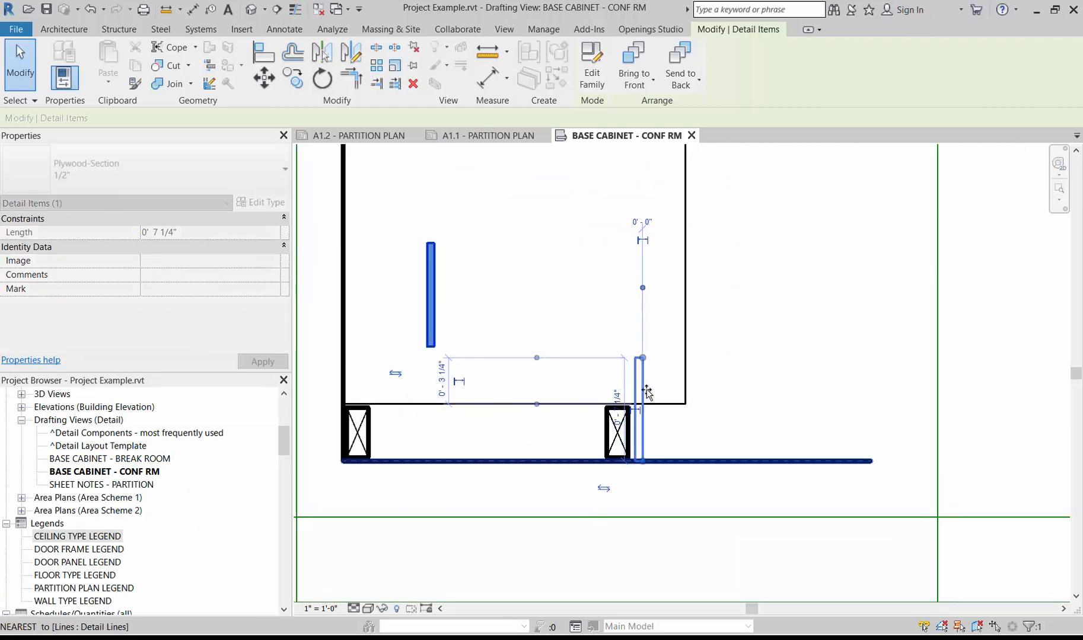
scroll(640, 488, up, 3)
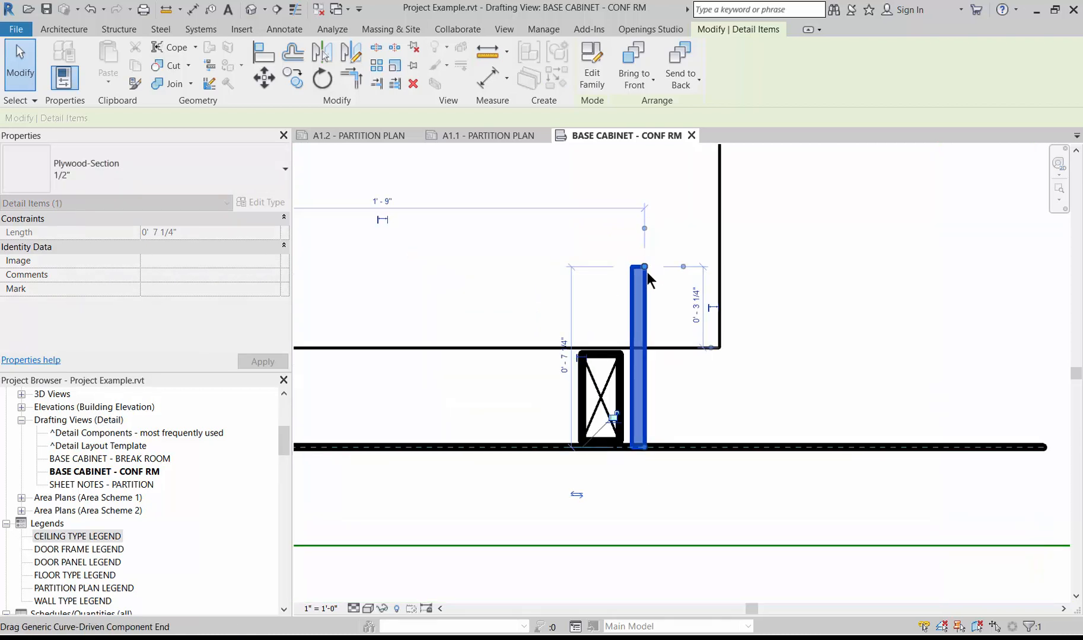
drag(644, 267, 645, 348)
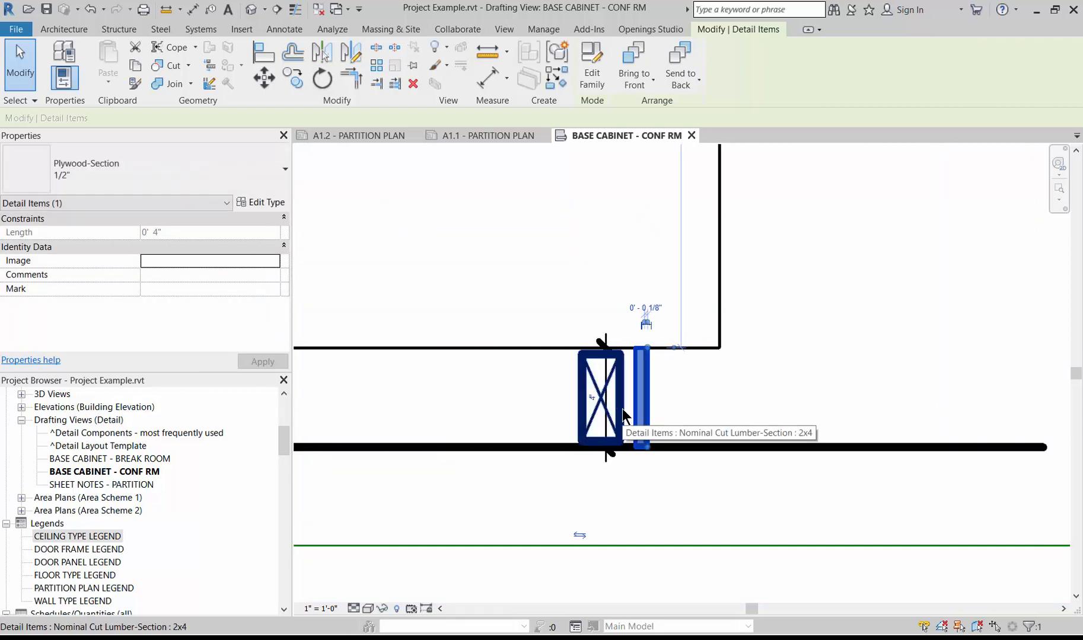
- Nudge the front 2x4 two increments to the right toward the toe kick plywood
click(623, 415)
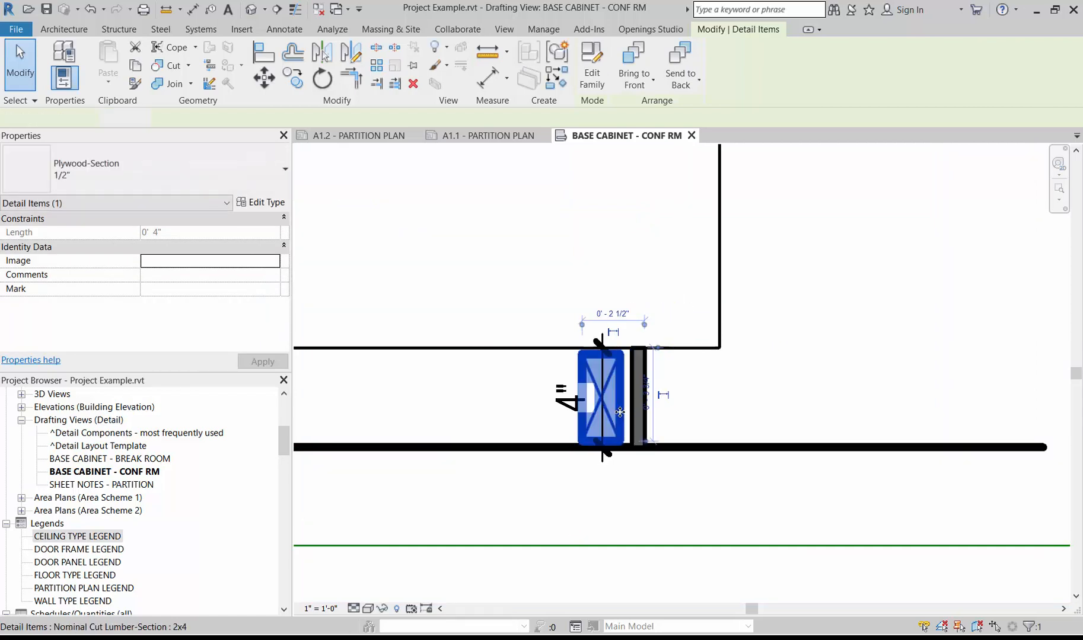
key(Right)
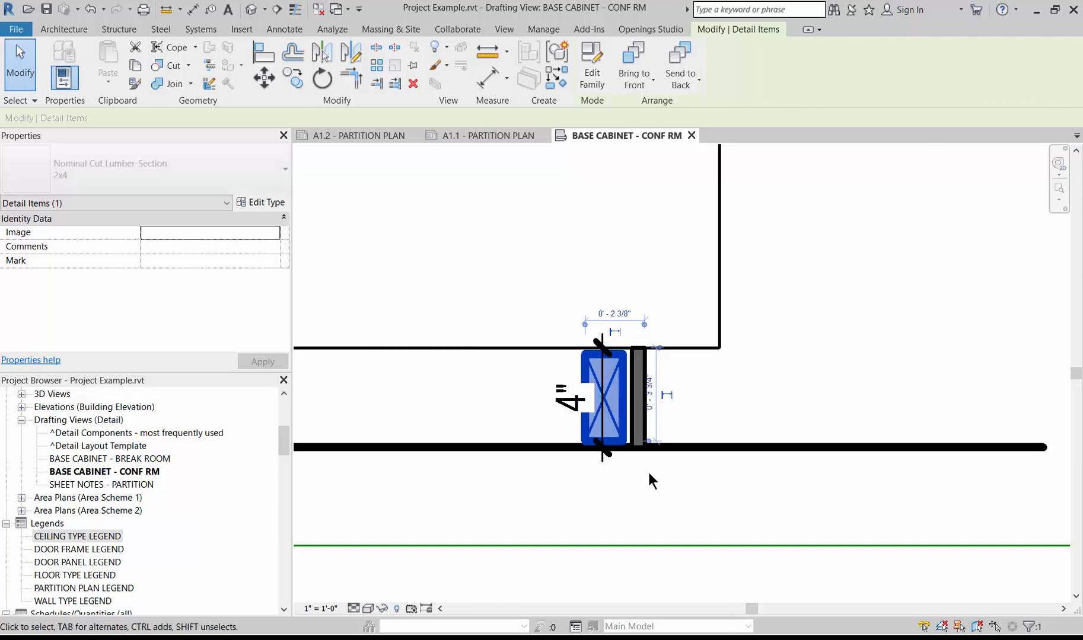
key(Right)
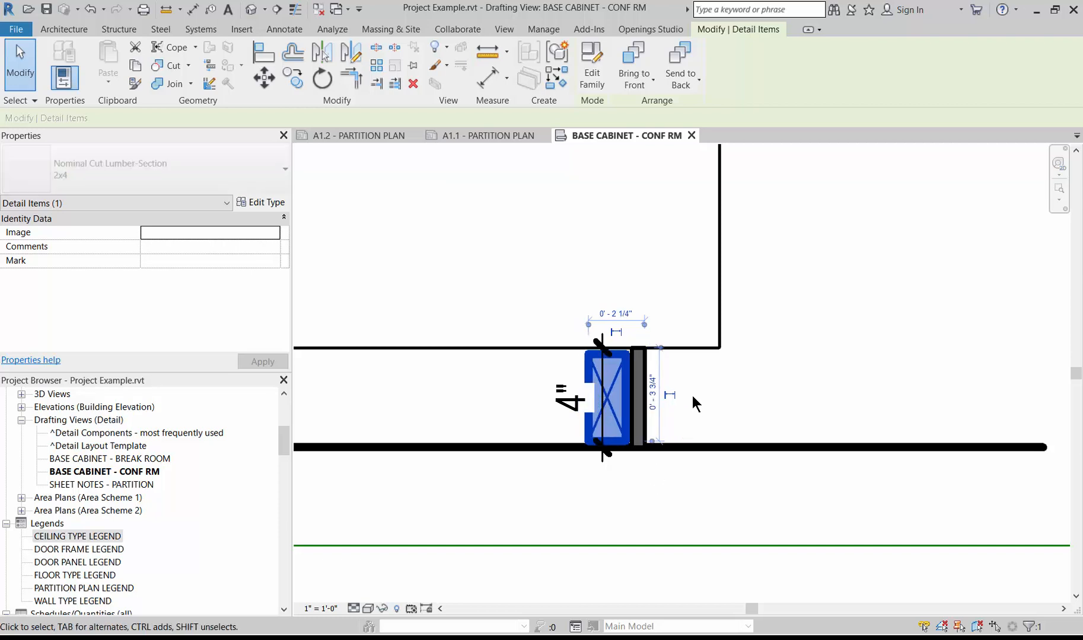
click(692, 396)
scroll(682, 395, down, 3)
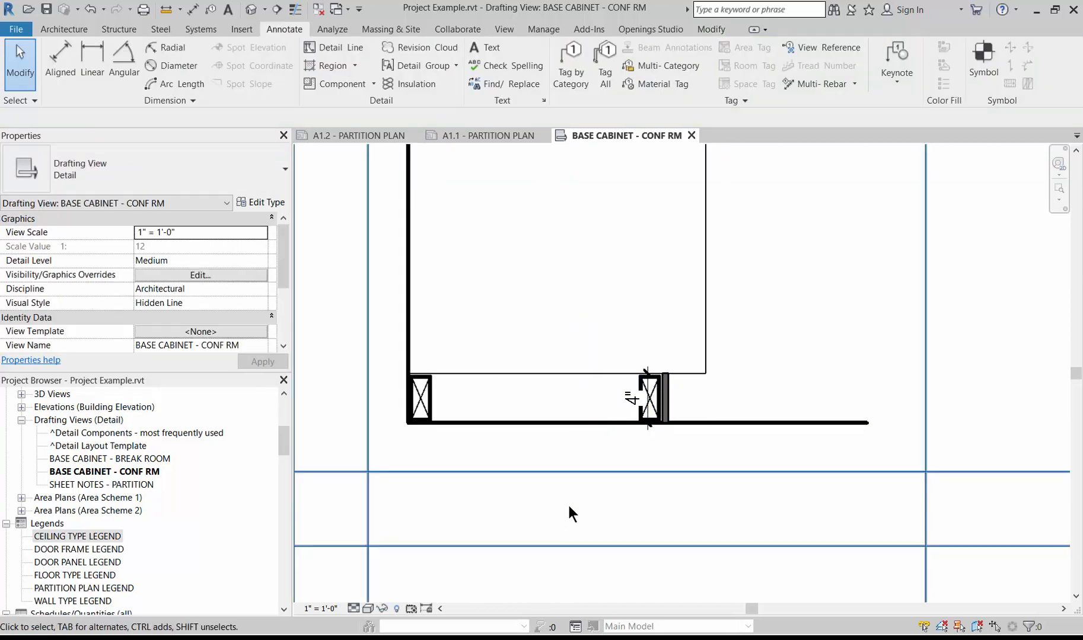
- Draw a horizontal 3-Solid detail line through the upper 1x4 blocking, from outside the wall line to just inside the cabinet back
scroll(572, 499, down, 2)
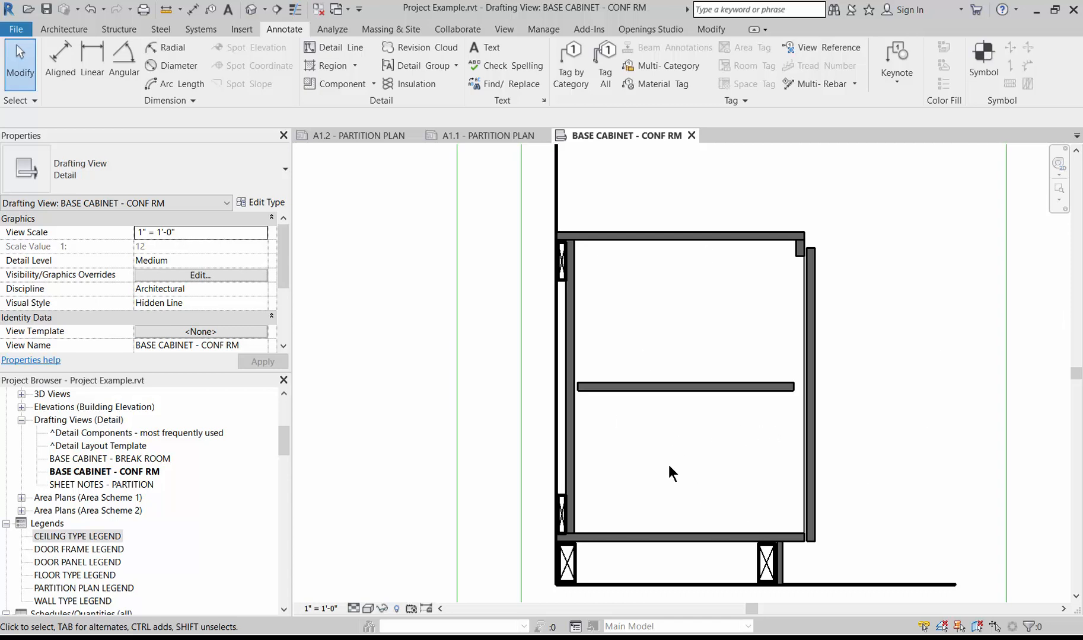
scroll(668, 465, down, 1)
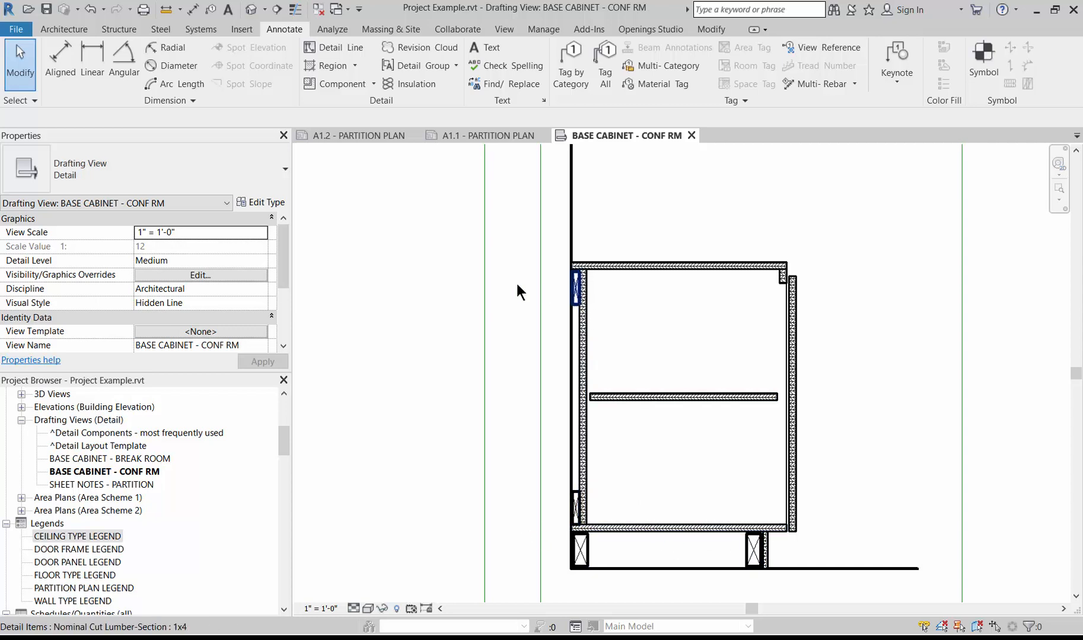
scroll(555, 280, up, 4)
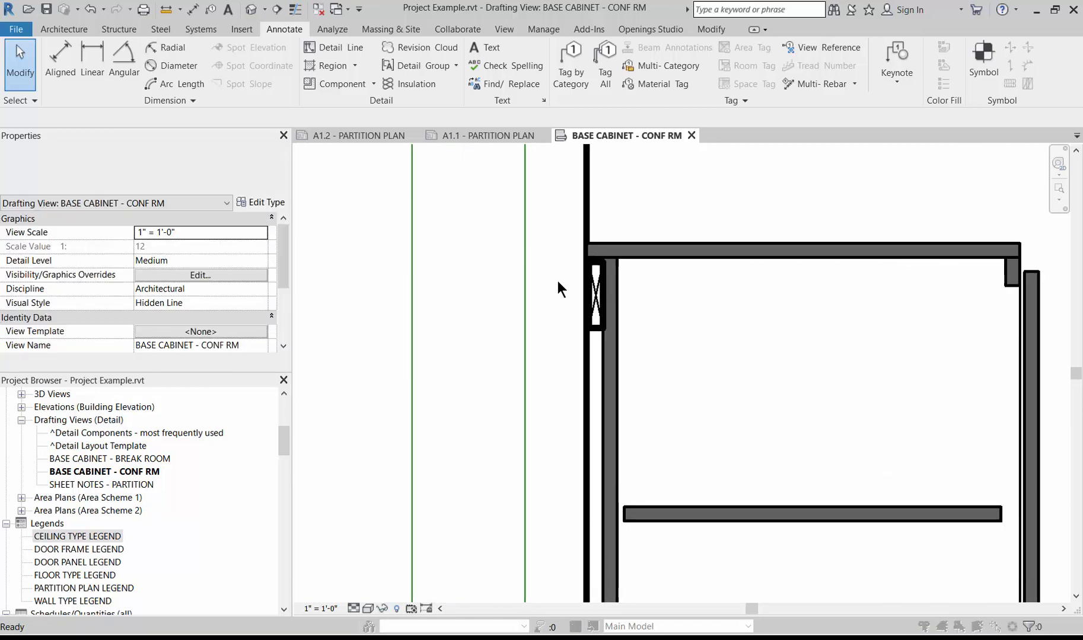
click(628, 380)
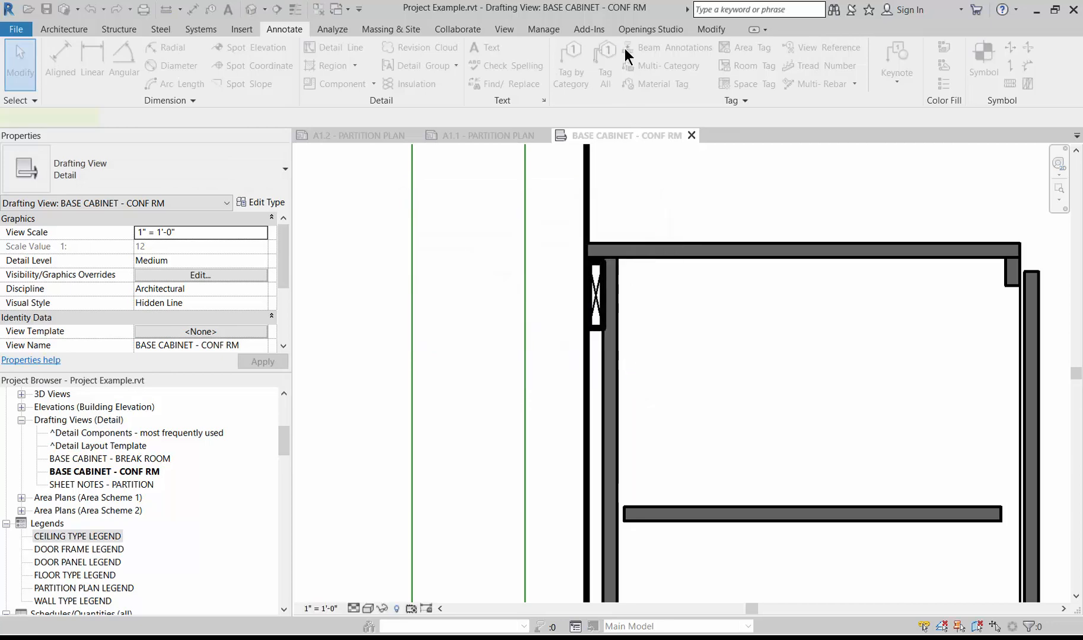
key(d)
key(l)
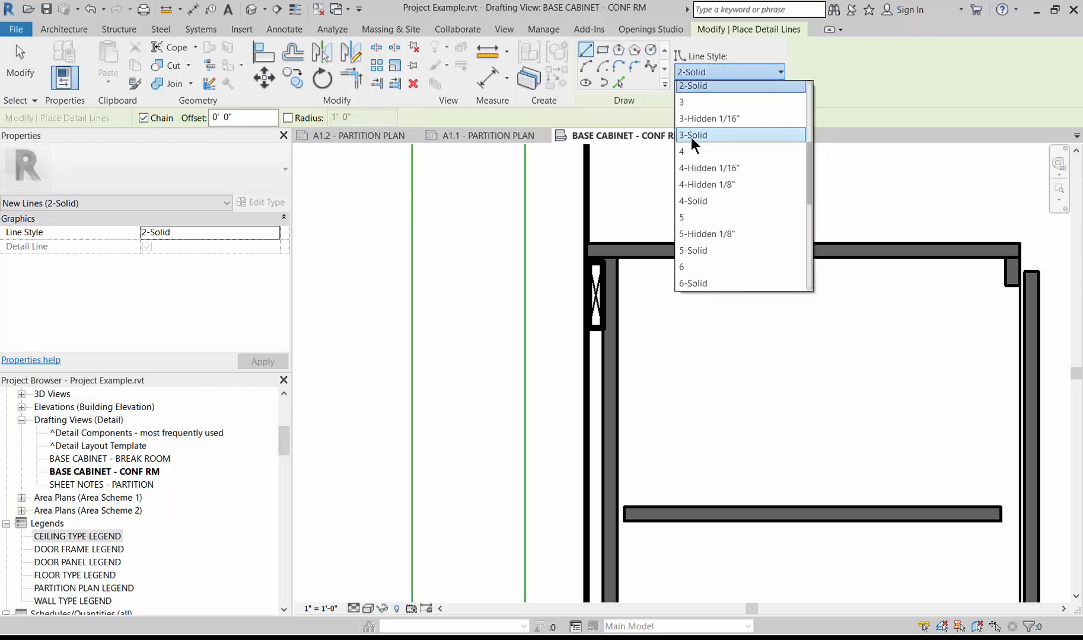
click(694, 136)
click(566, 297)
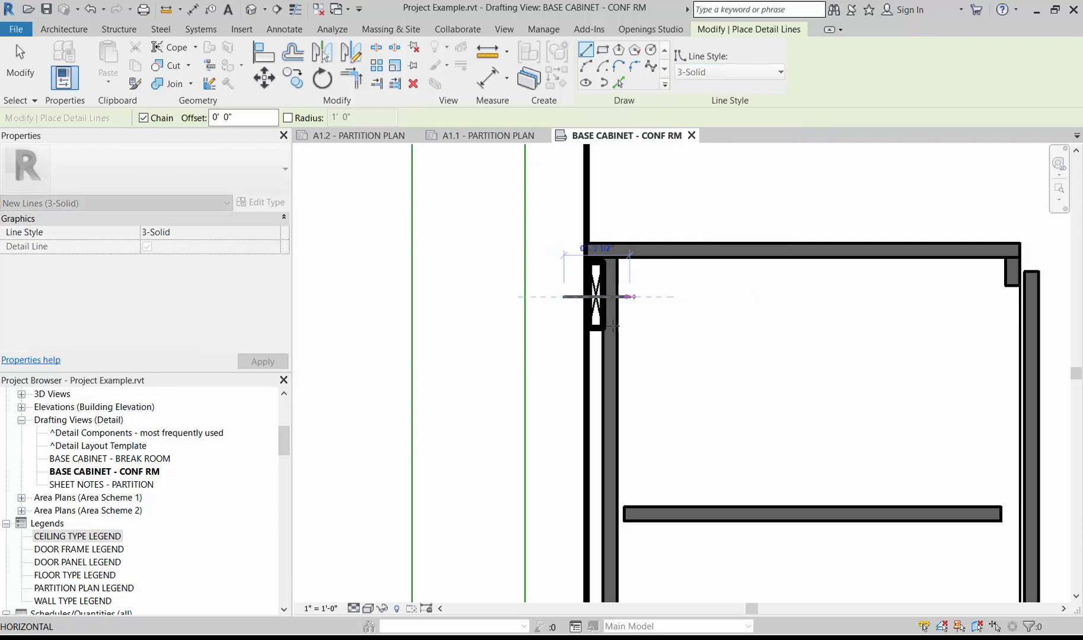
click(628, 297)
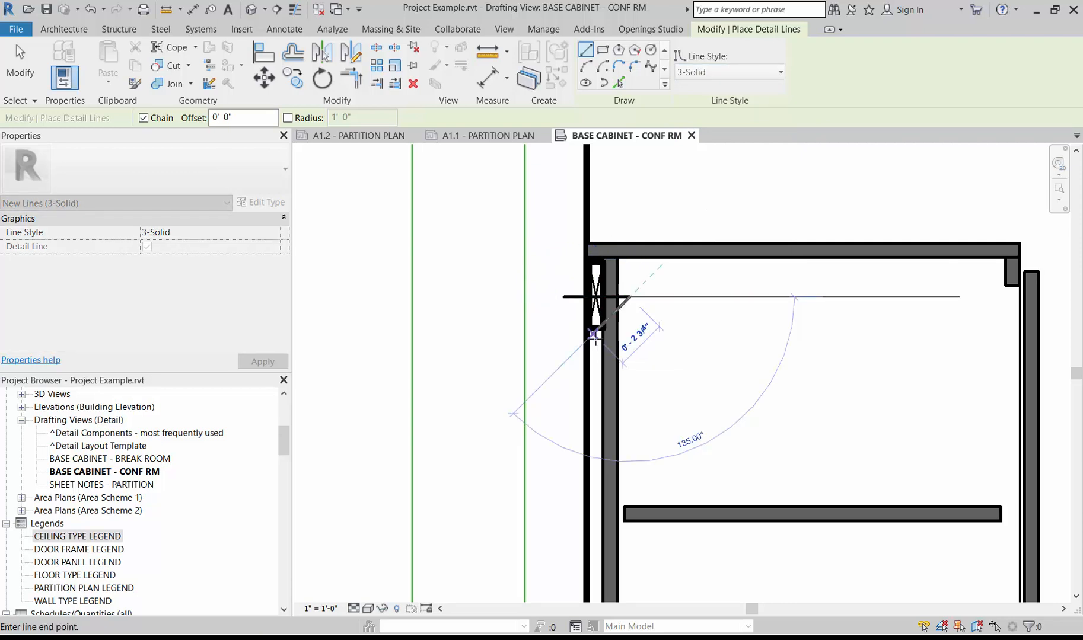
- Finish the fastener line and draw a short vertical 3-Solid tick across its end inside the cabinet
scroll(652, 295, up, 3)
key(Escape)
key(Escape)
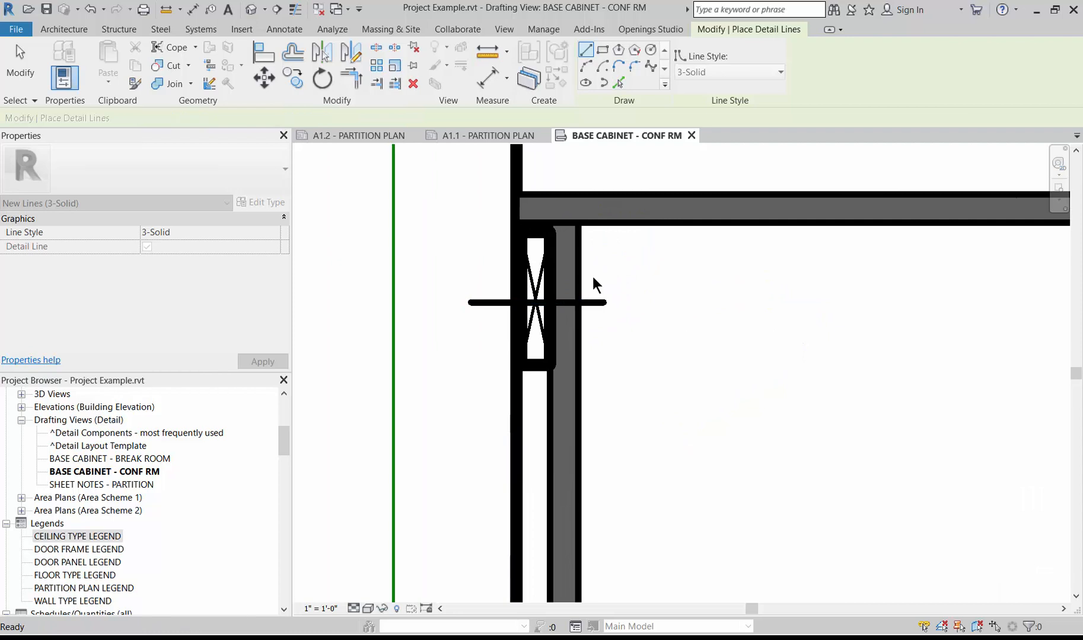
click(592, 272)
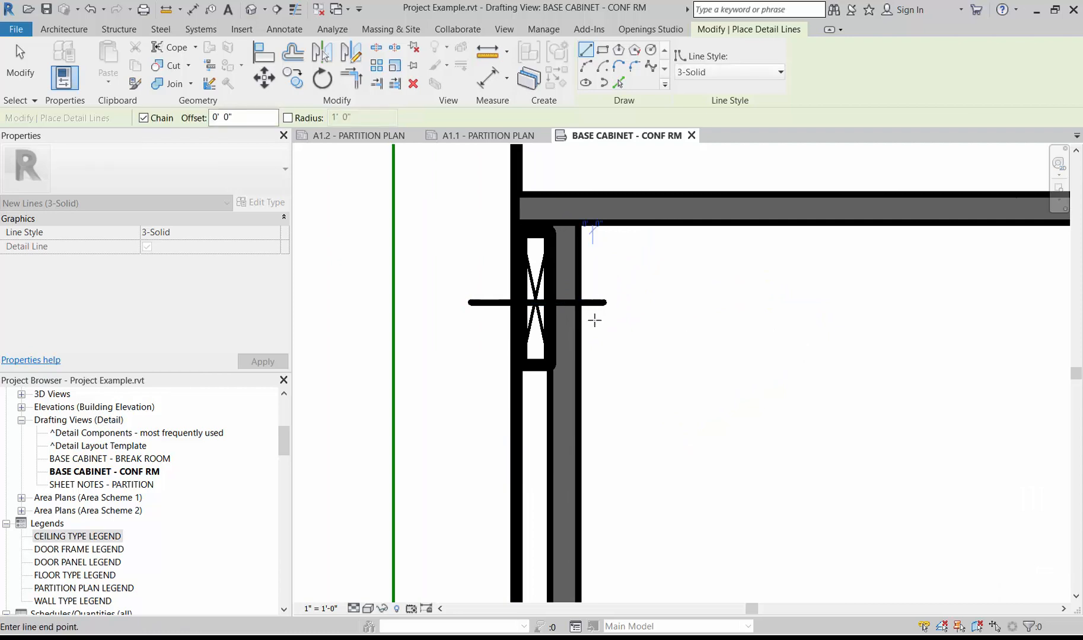
key(Escape)
- Draw a vertical 3-Solid detail line from the centre of the front 2x4 down past the floor line as a fastener
scroll(597, 314, down, 4)
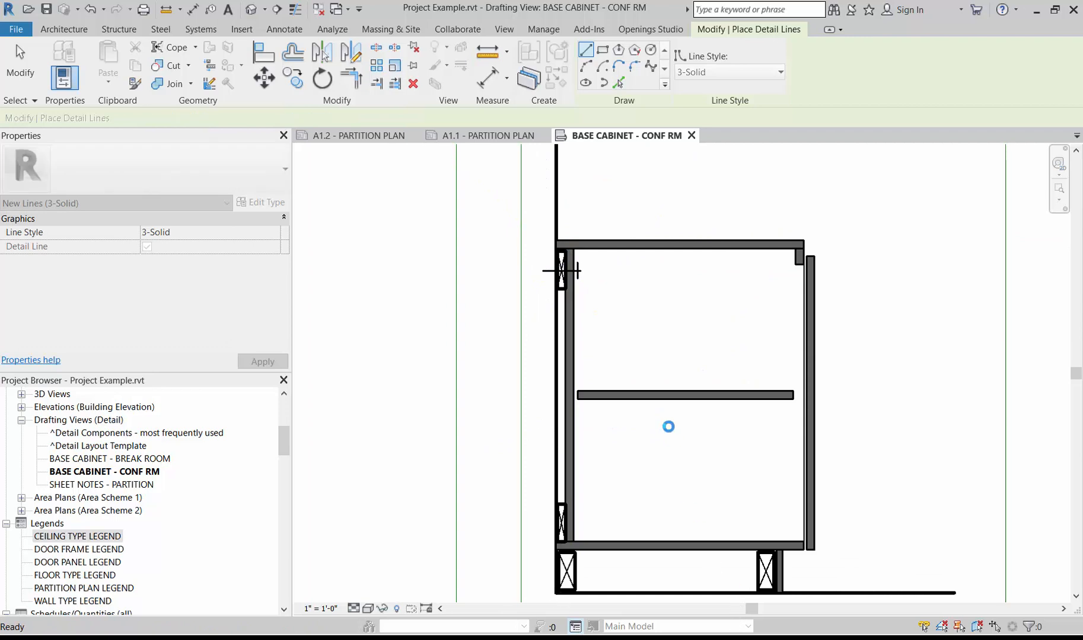
scroll(661, 413, up, 3)
scroll(661, 414, down, 5)
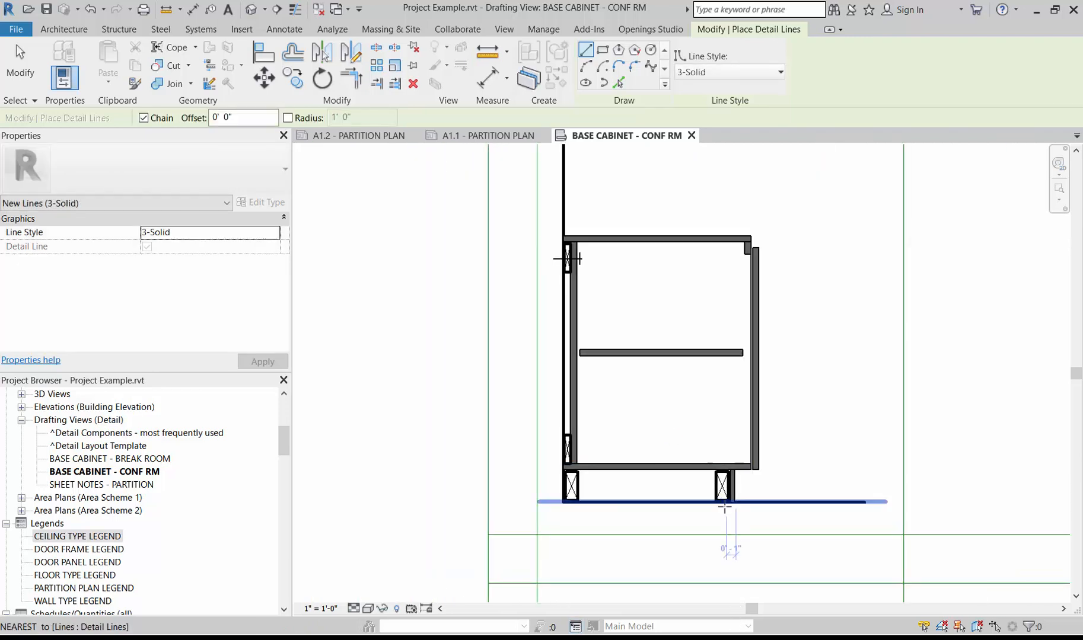
scroll(724, 507, up, 3)
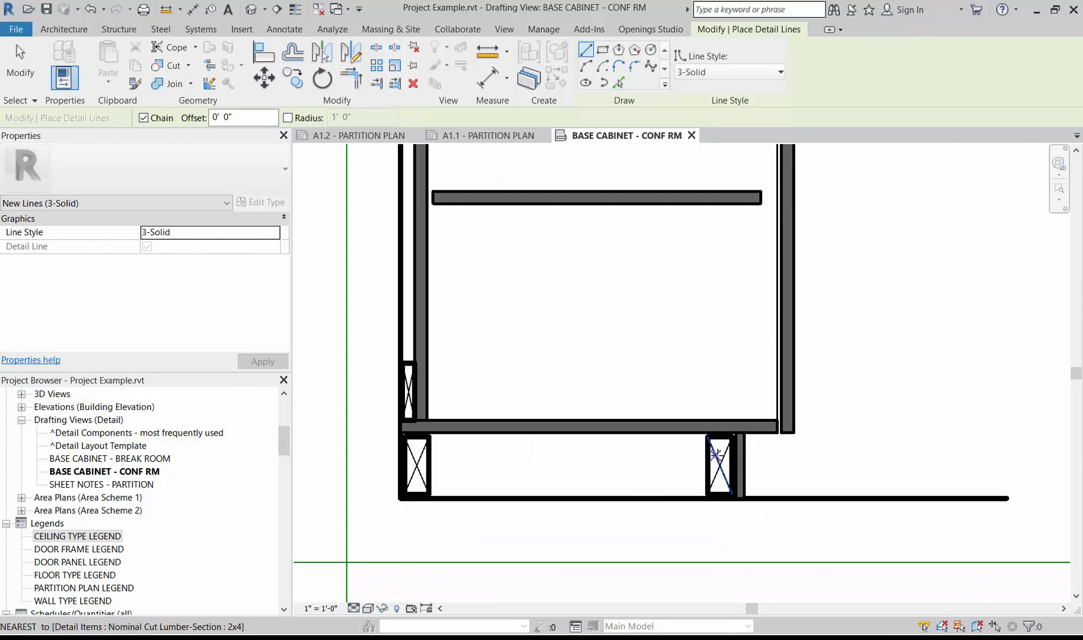
click(720, 460)
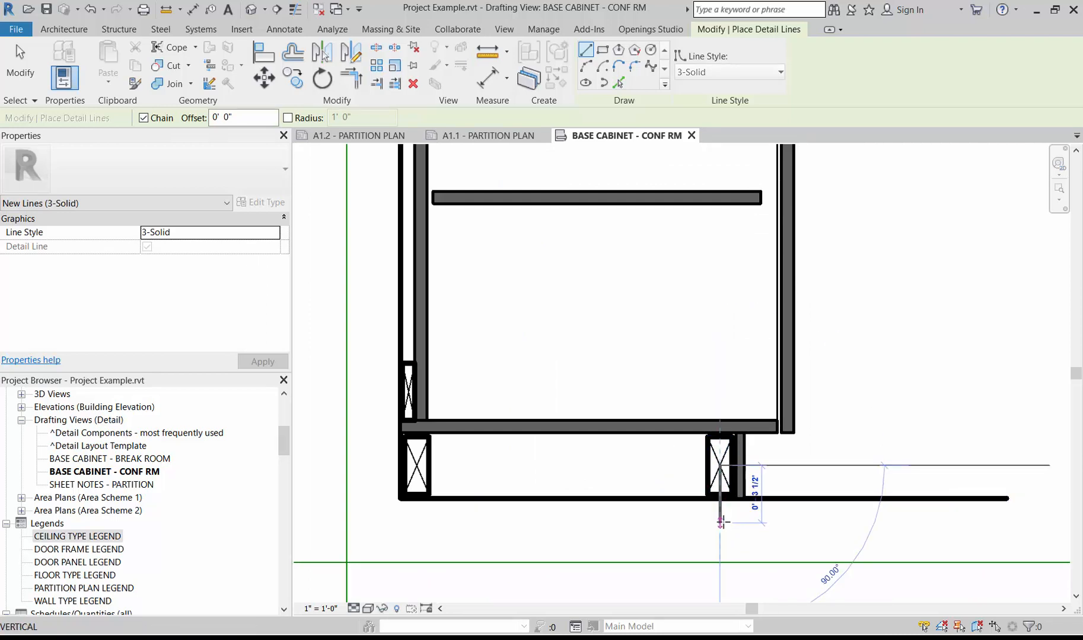
key(Escape)
key(Escape)
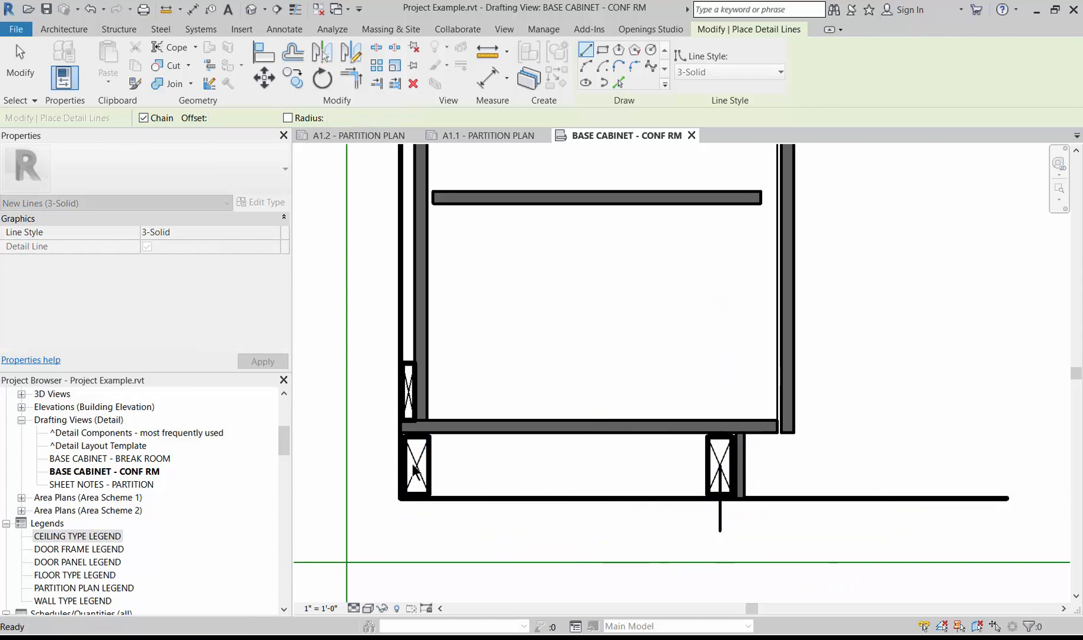
- Draw a matching vertical fastener line from the centre of the rear 2x4 down past the floor line
click(416, 465)
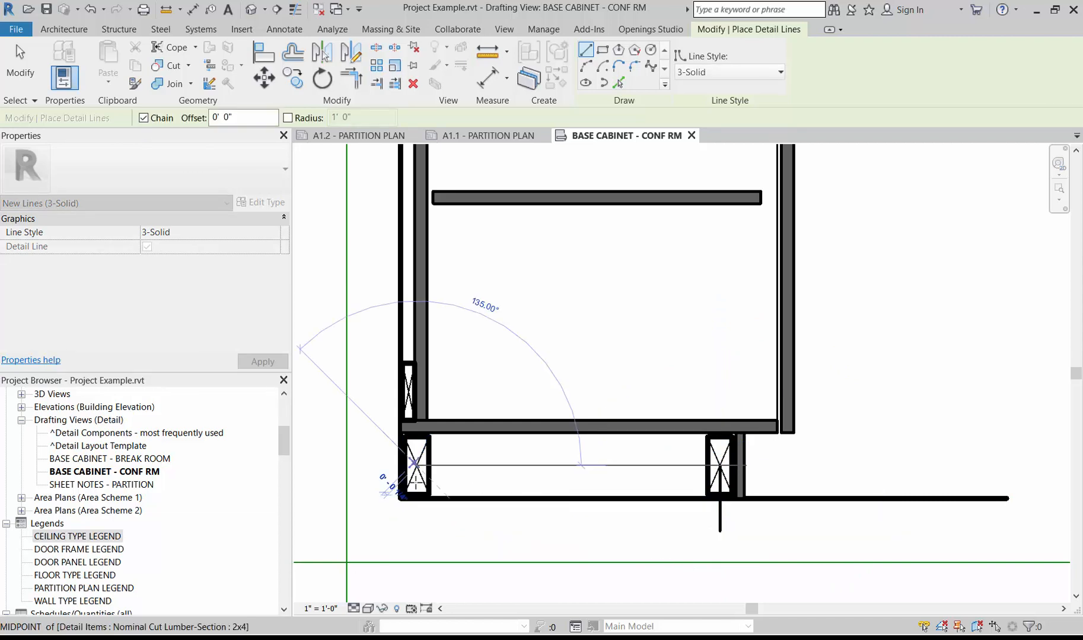
click(417, 531)
key(Escape)
key(Escape)
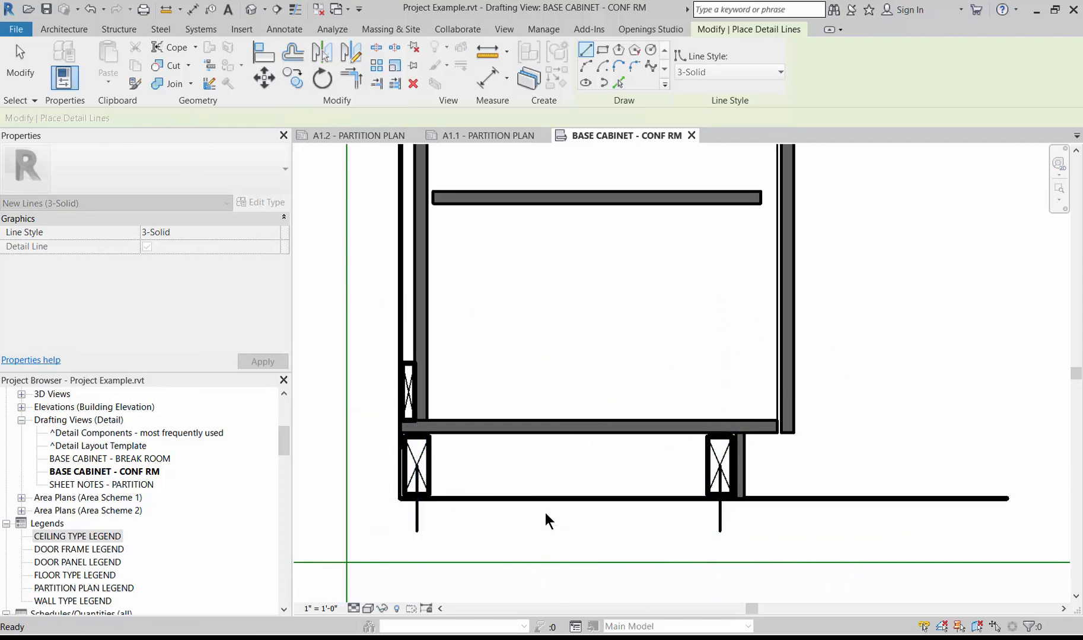
- Examine the cabinet section's door, shelf, back panel and base framing
scroll(462, 483, down, 1)
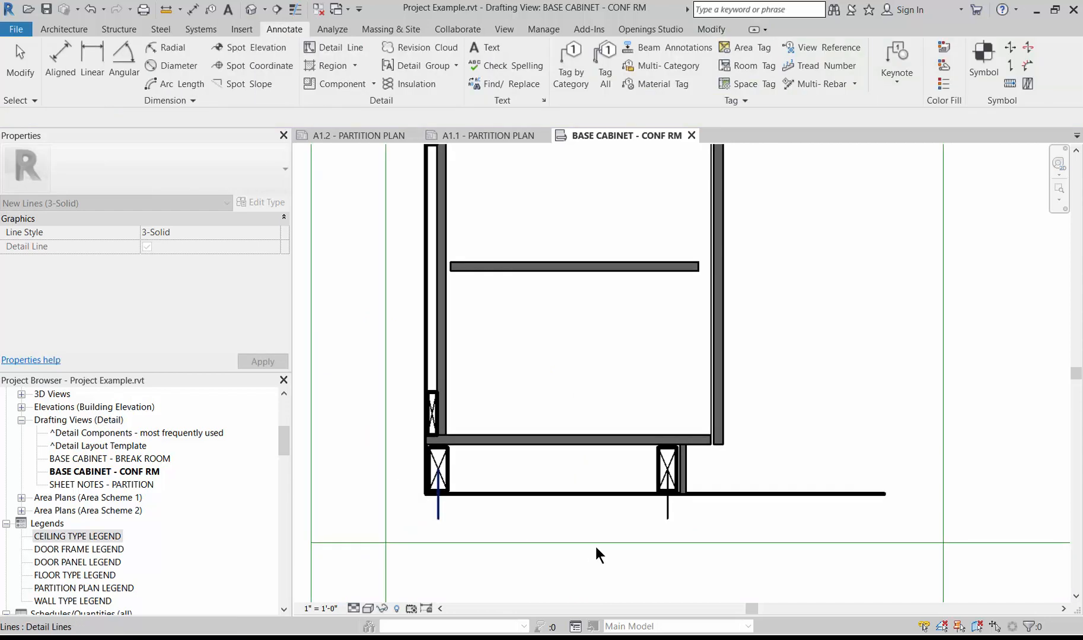
scroll(520, 529, down, 2)
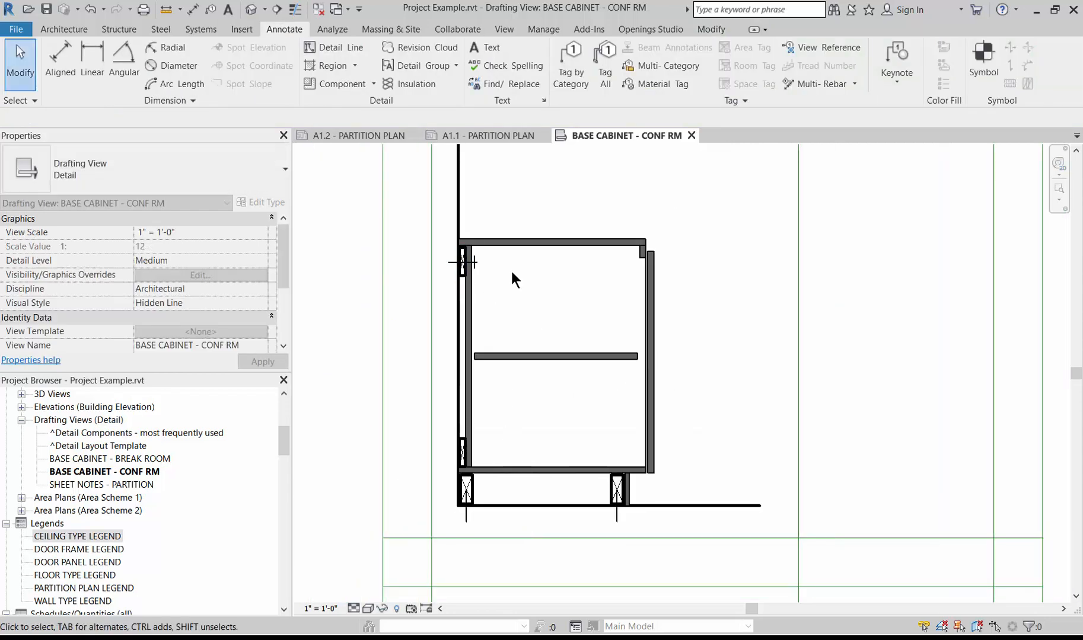
scroll(681, 374, up, 1)
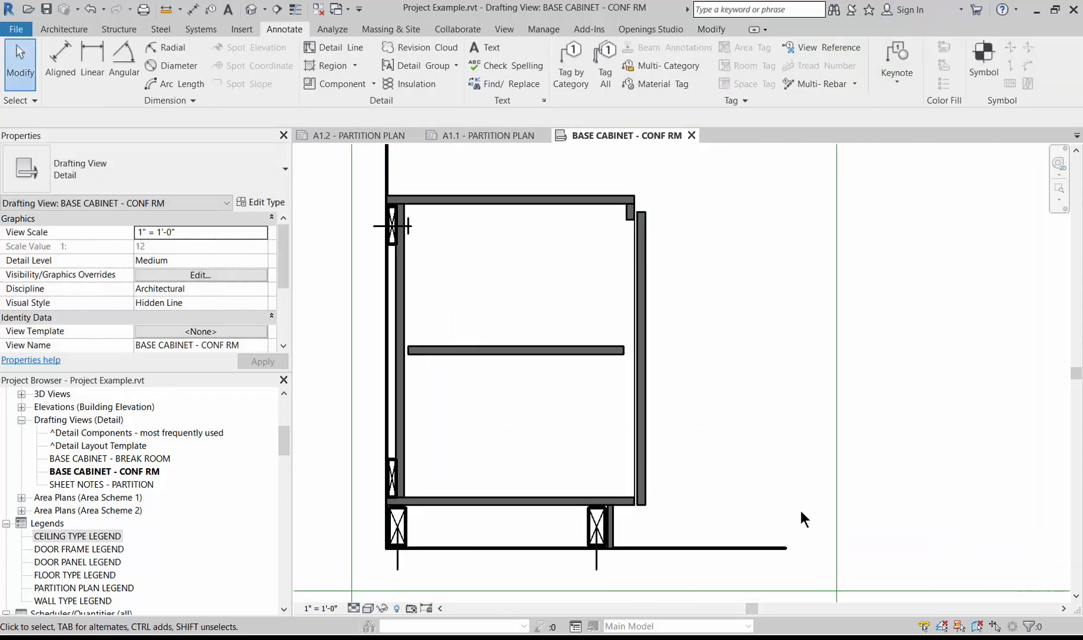
scroll(643, 458, up, 1)
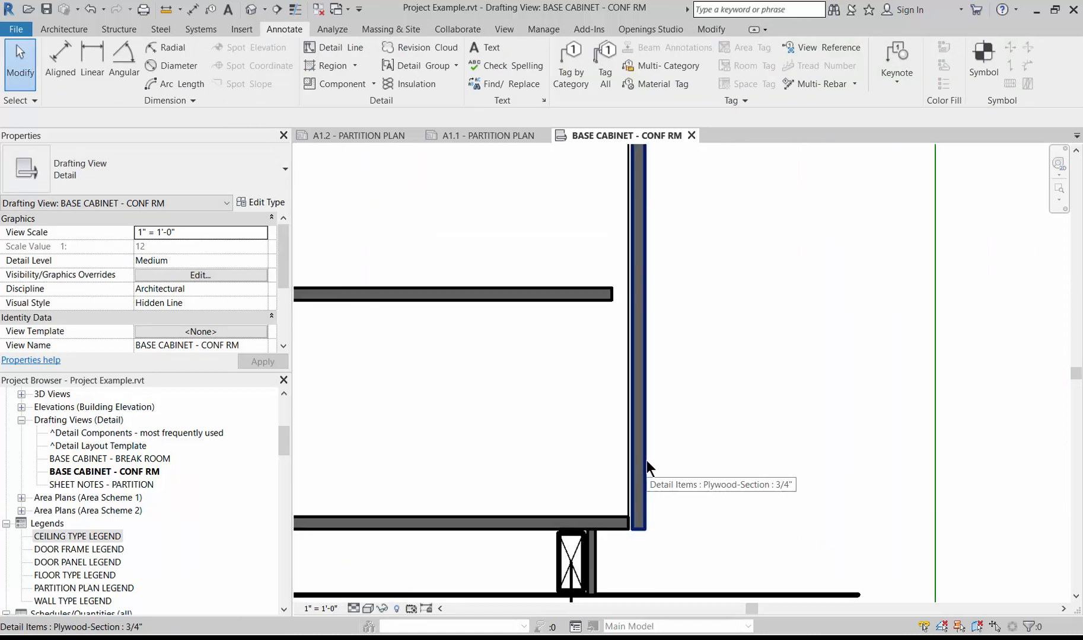
scroll(646, 461, down, 1)
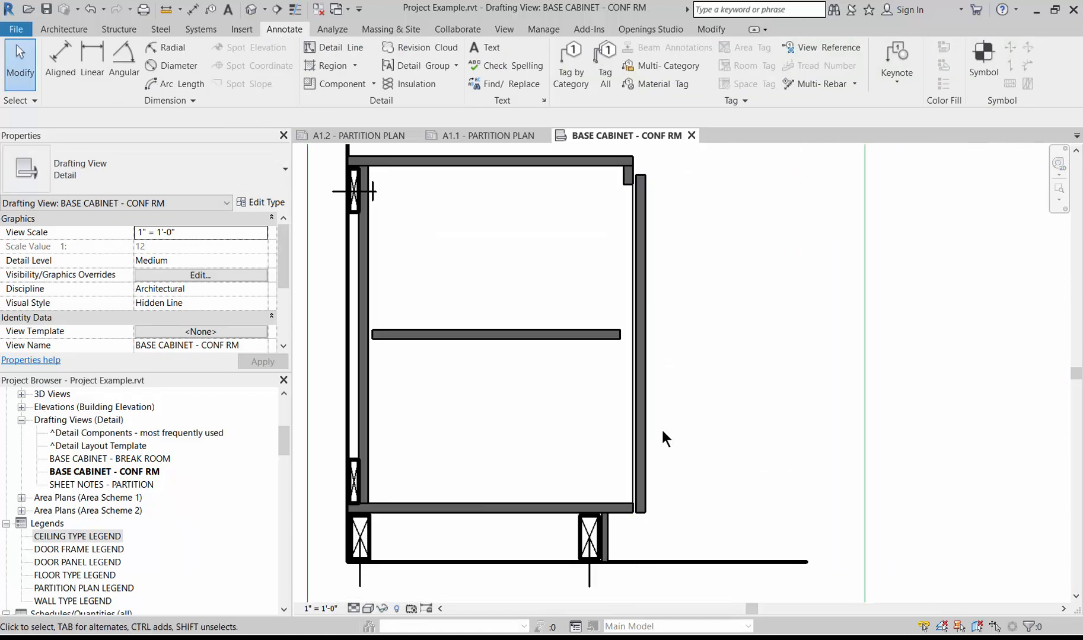
scroll(631, 157, up, 2)
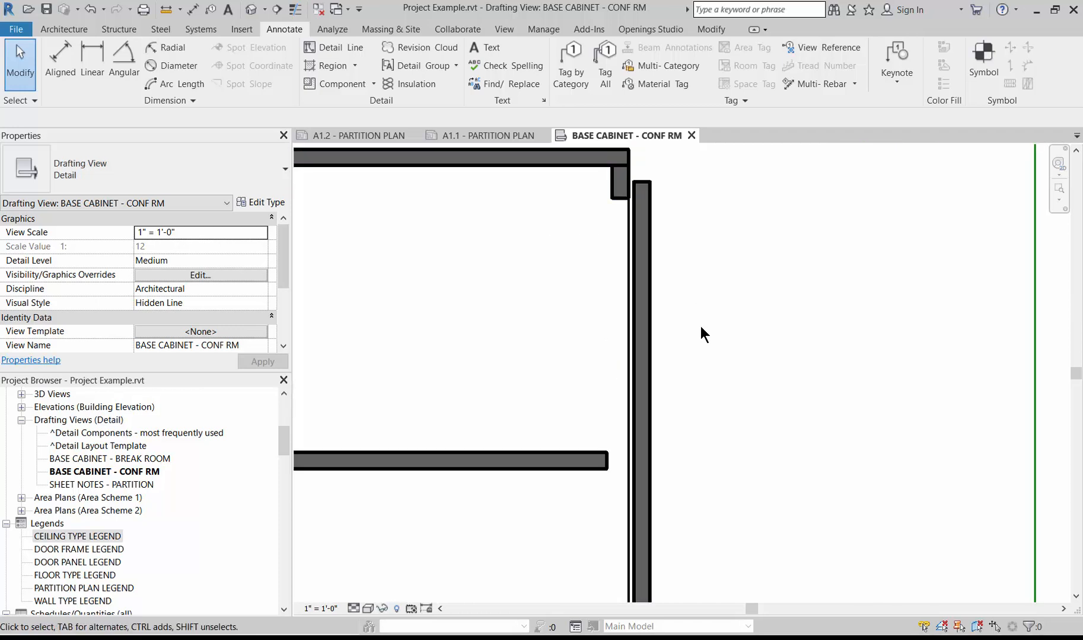
scroll(700, 327, down, 1)
scroll(739, 323, down, 1)
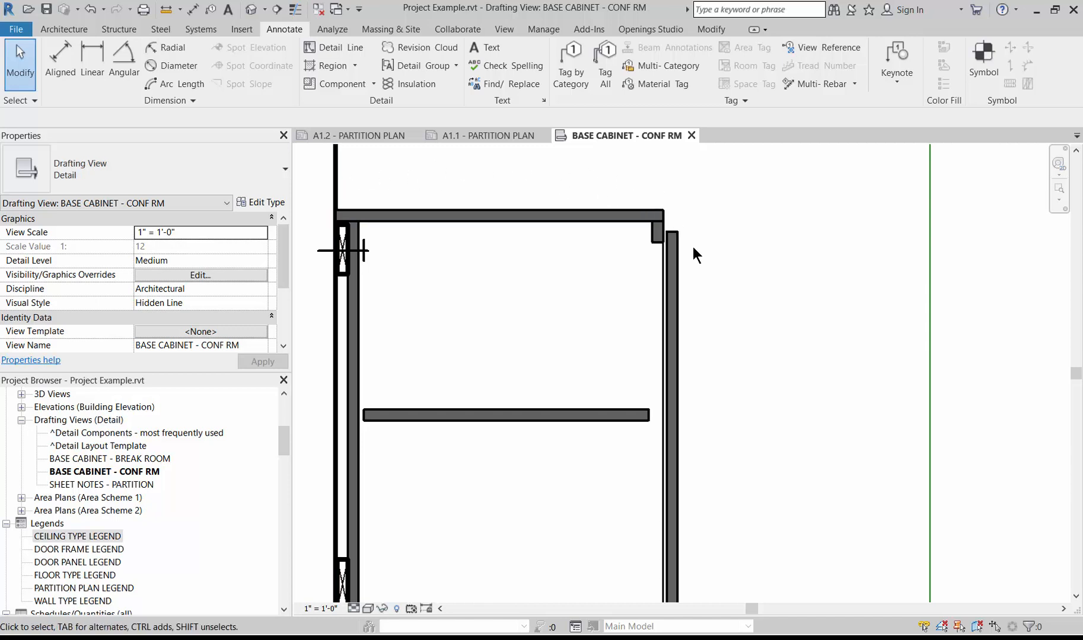
scroll(713, 226, down, 1)
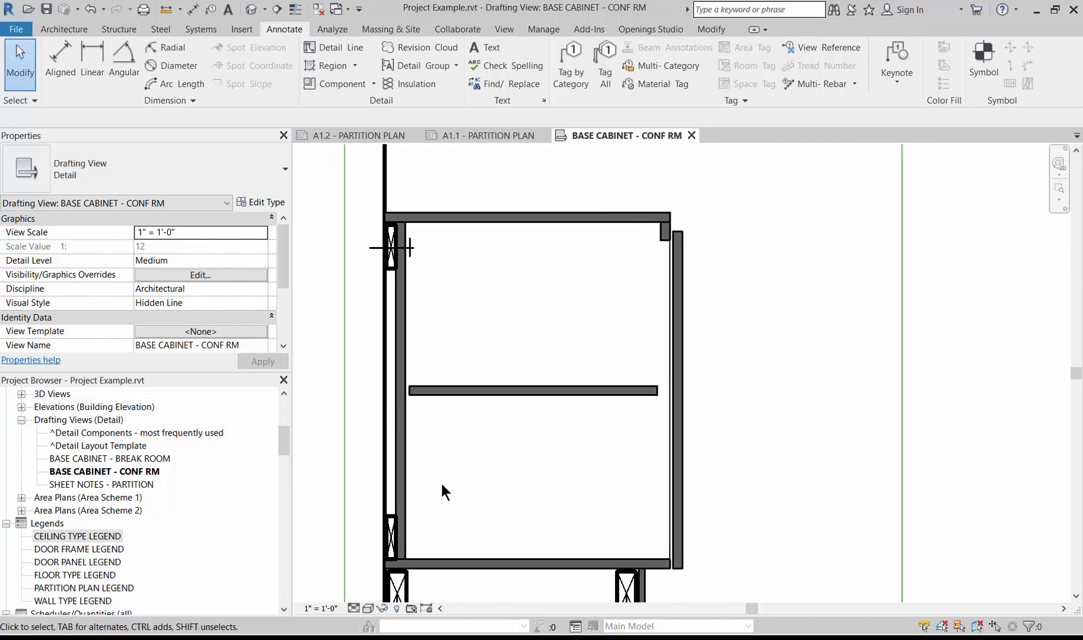
scroll(489, 474, up, 1)
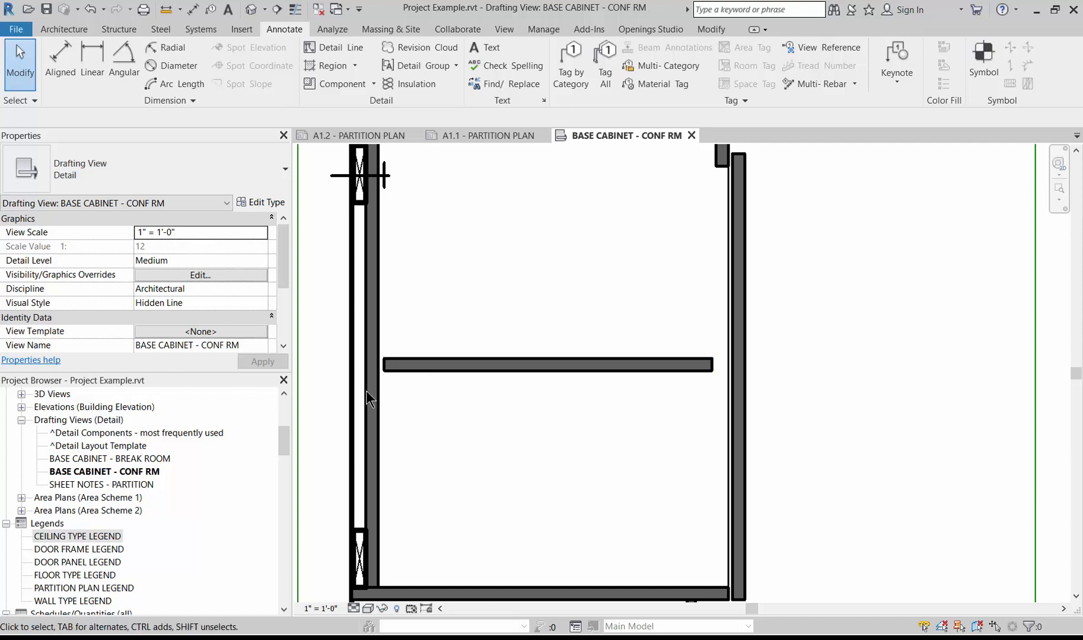
scroll(365, 393, up, 2)
scroll(415, 335, down, 1)
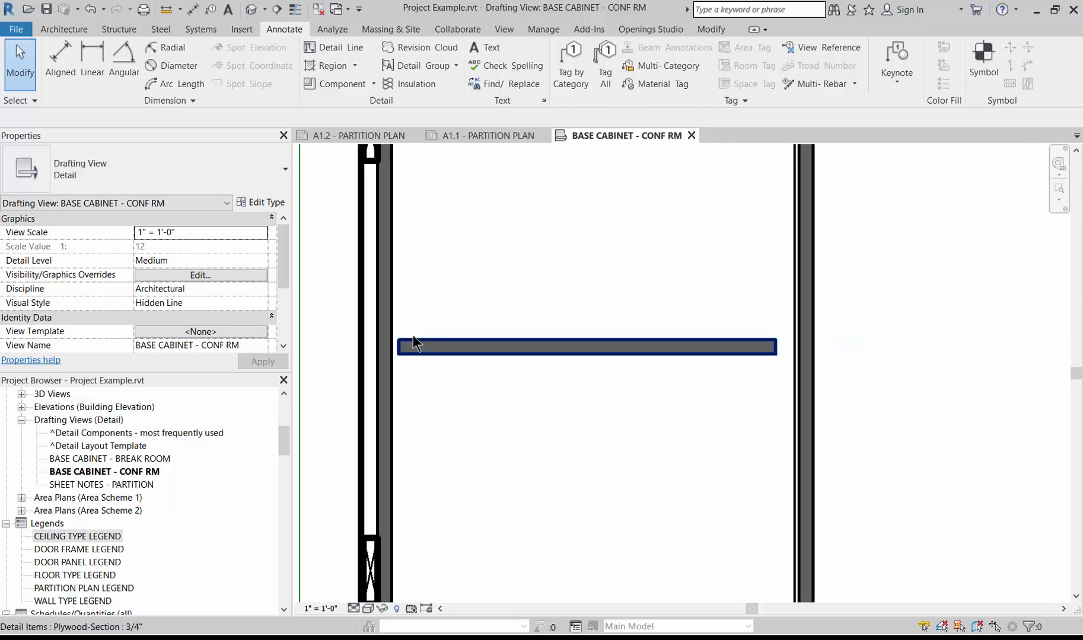
scroll(794, 549, up, 2)
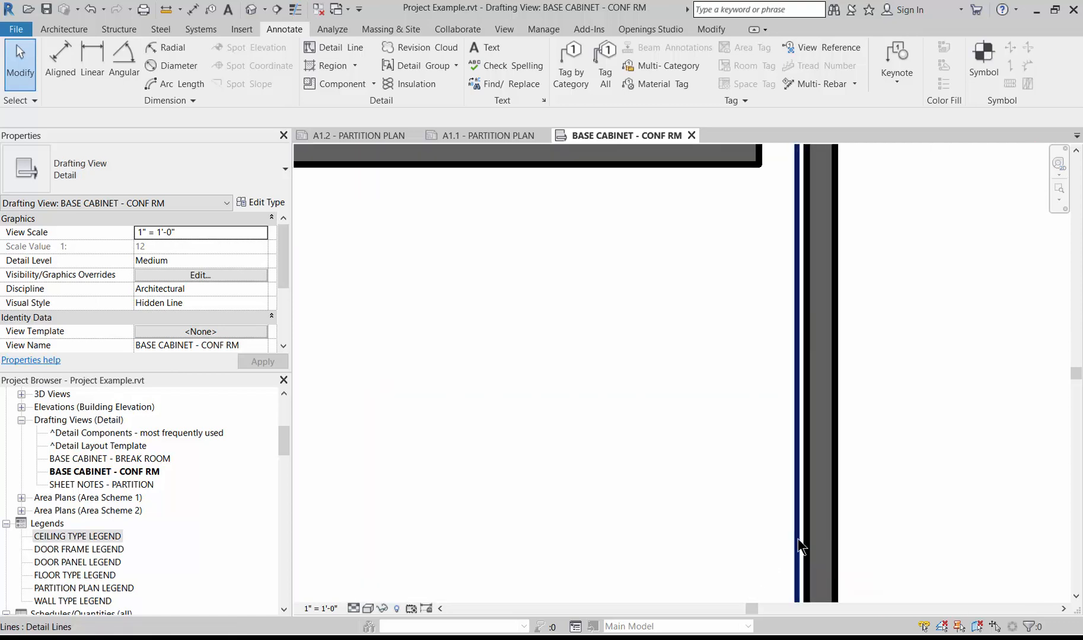
scroll(811, 523, down, 2)
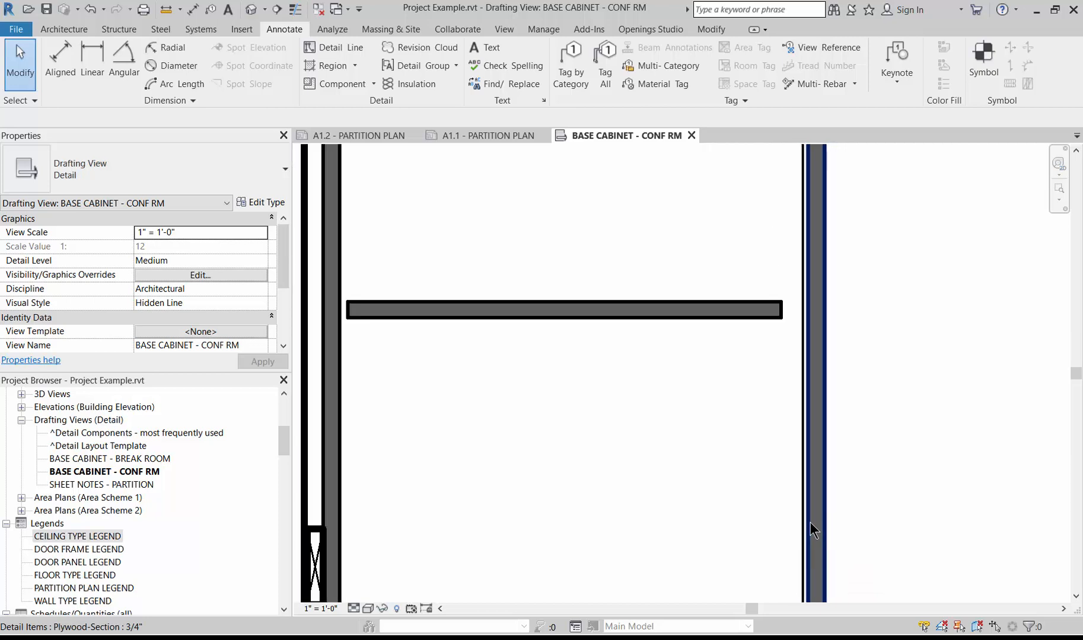
scroll(432, 259, down, 1)
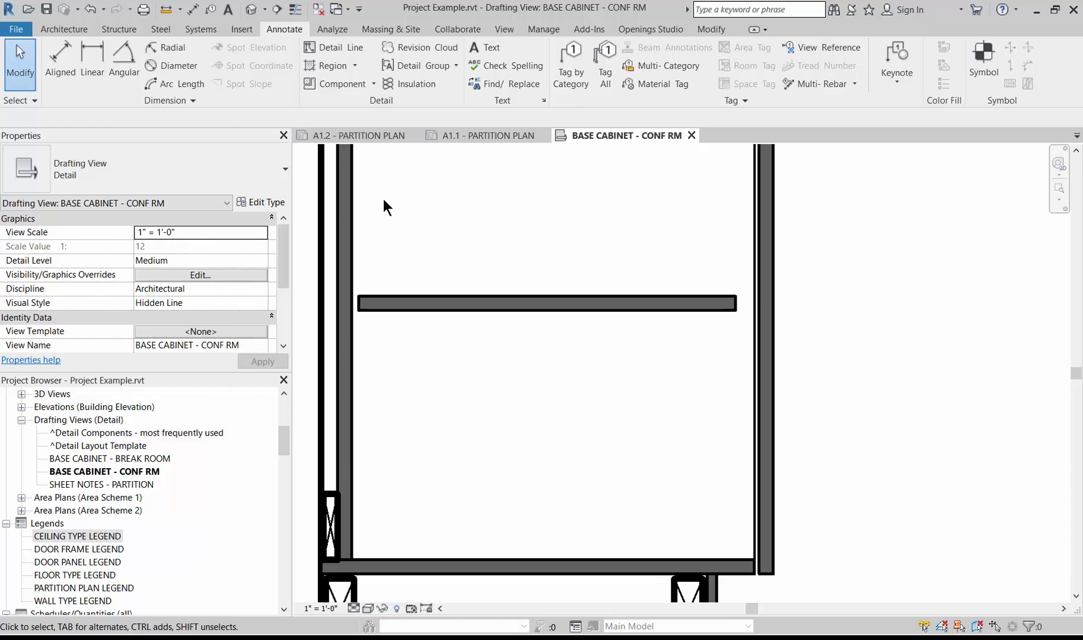
scroll(394, 441, down, 1)
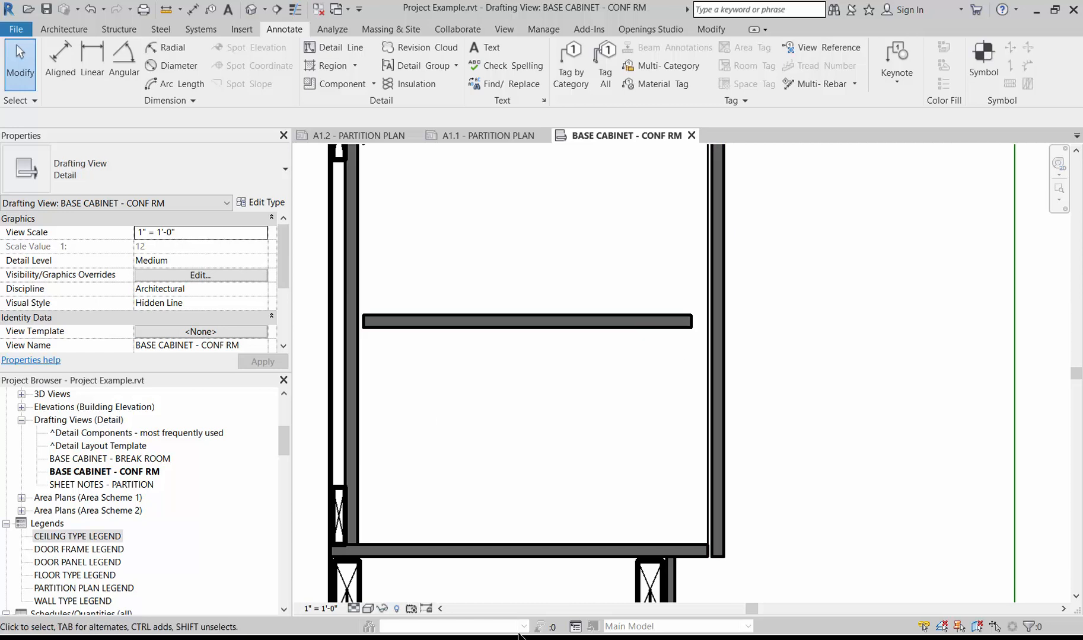
scroll(704, 311, down, 1)
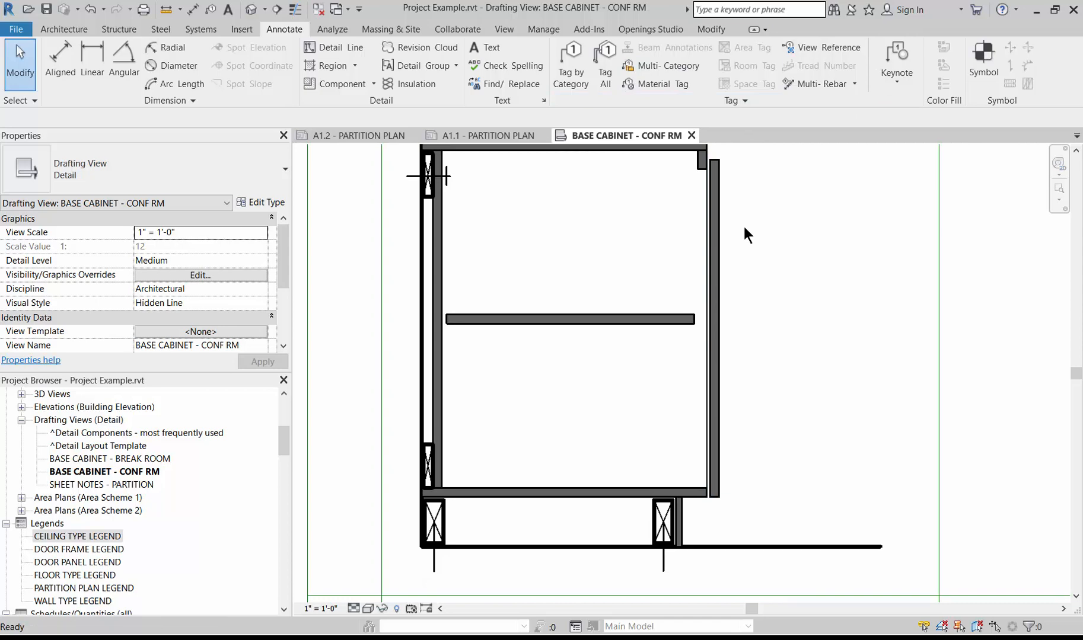
- Start a new detail line and set its line style to 1-Solid
key(d)
key(l)
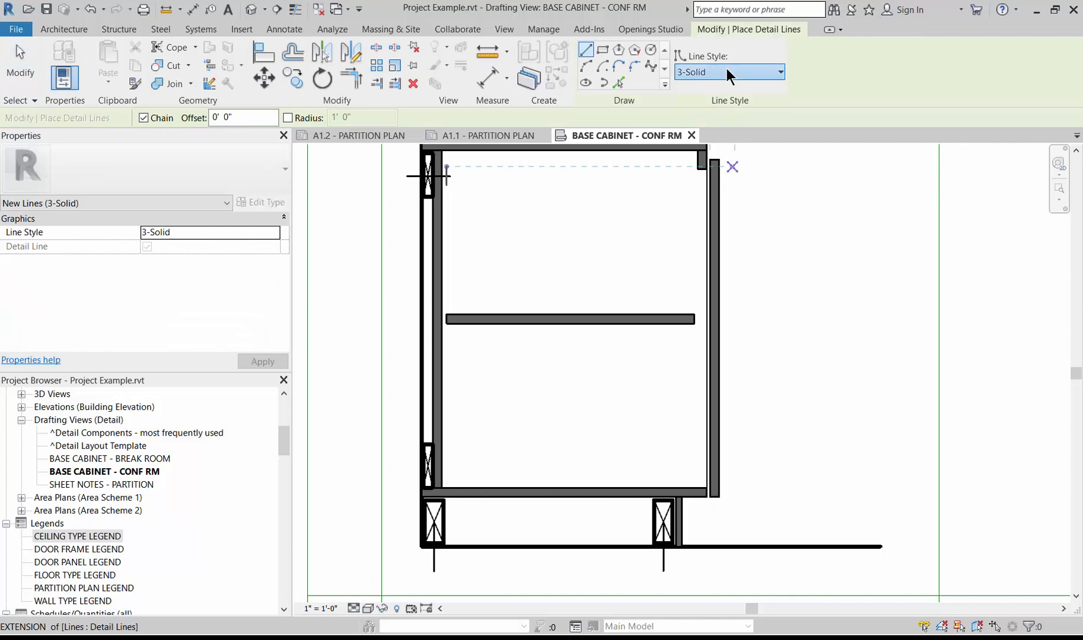
click(726, 72)
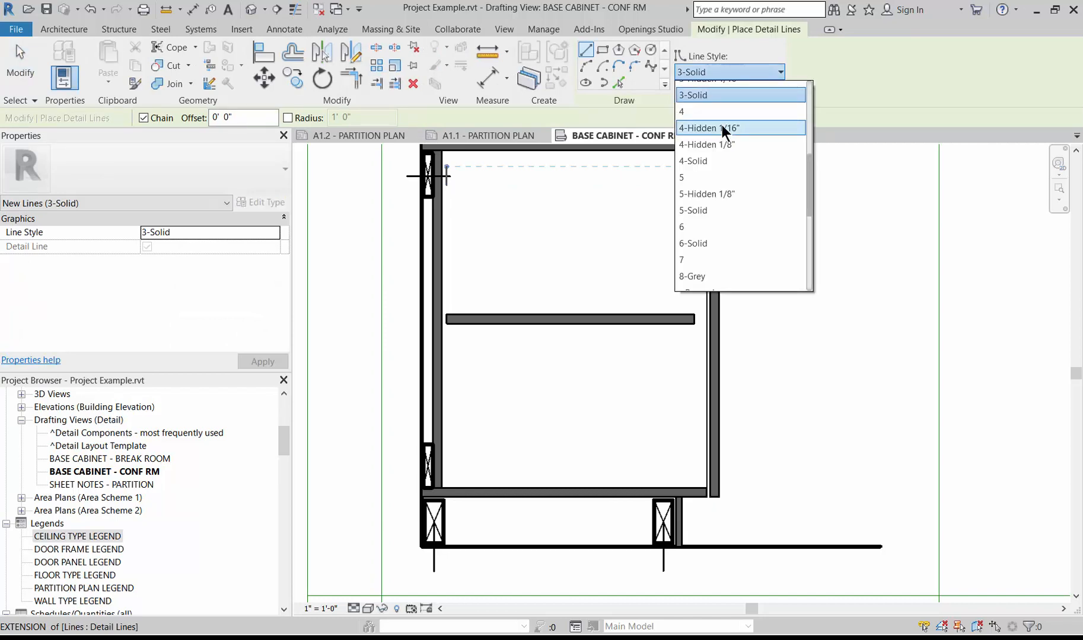
scroll(722, 128, up, 4)
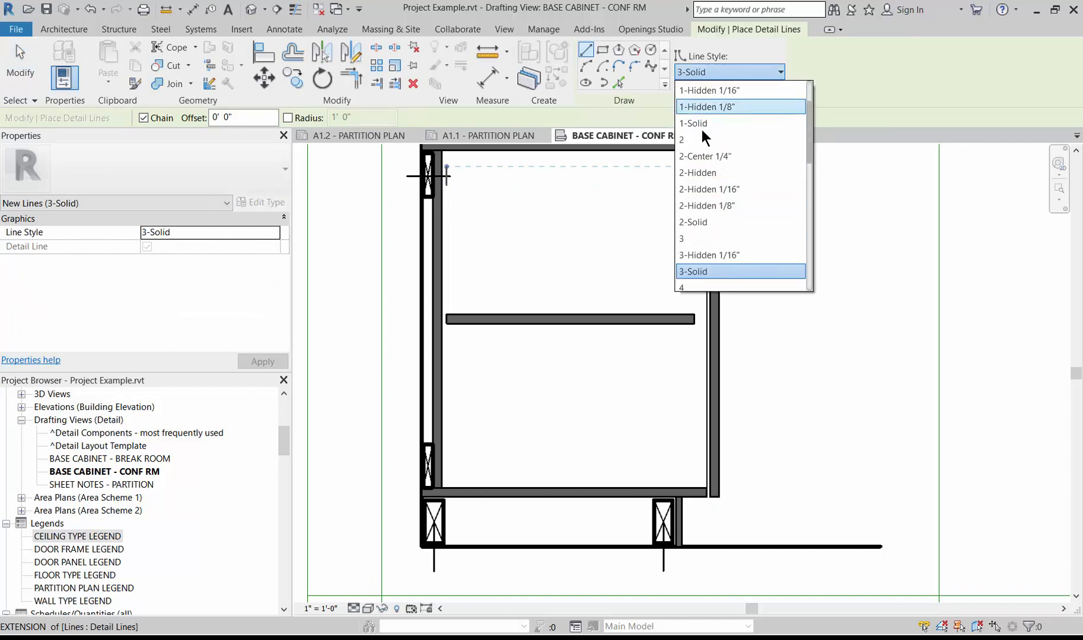
click(702, 124)
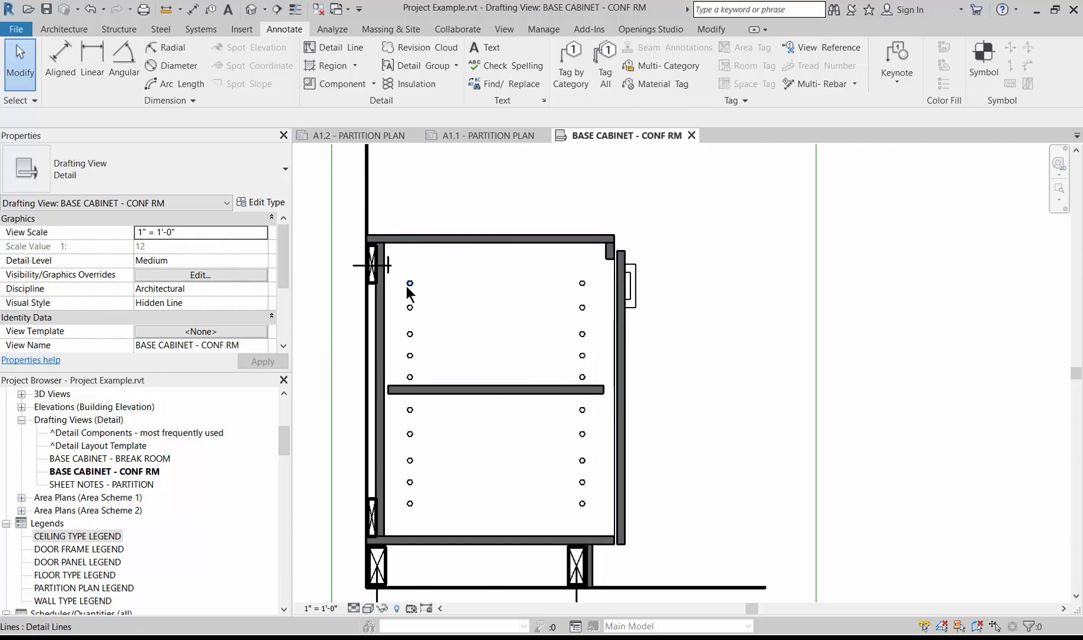
- Start a filled region and duplicate the 24" X 48" ACT type as "Solid Surface Countertop"
scroll(460, 187, up, 2)
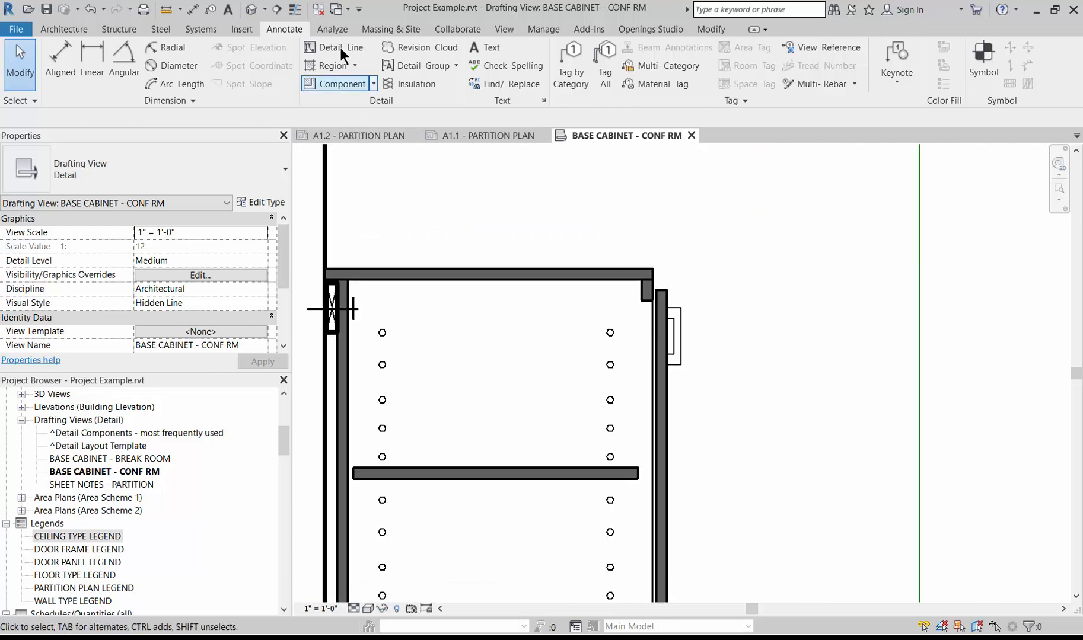
click(334, 66)
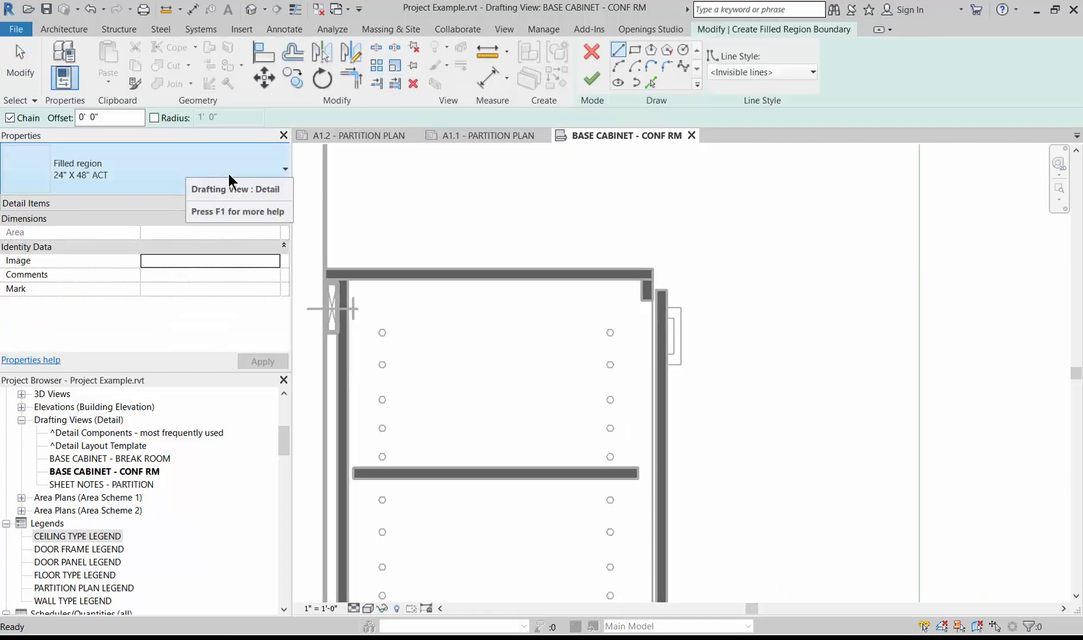
click(285, 169)
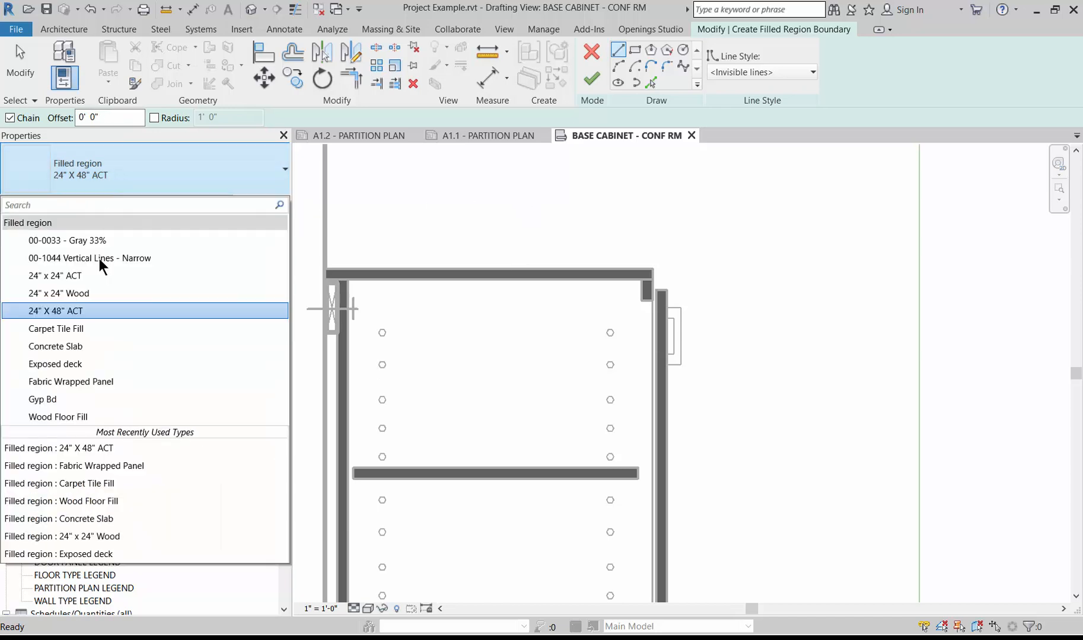
click(157, 448)
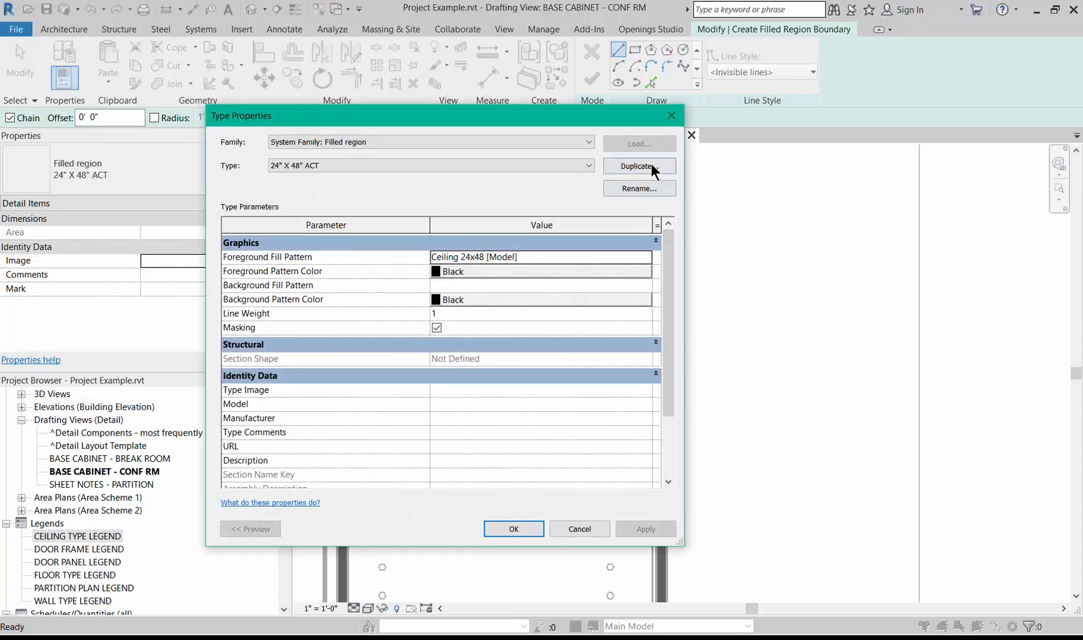
click(651, 166)
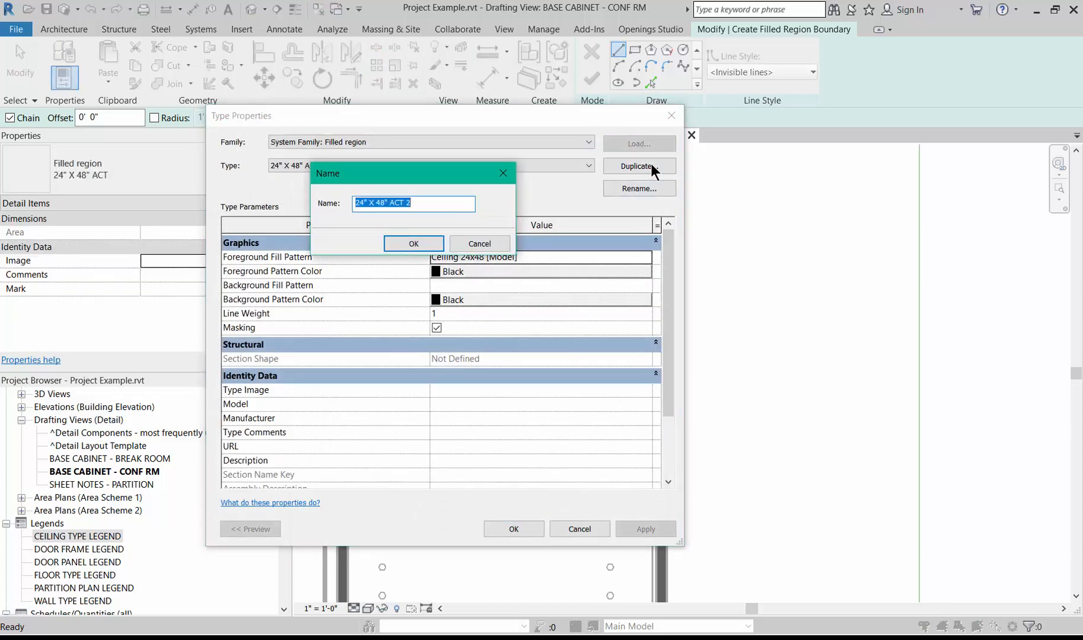
text(Solid Surface Countertop)
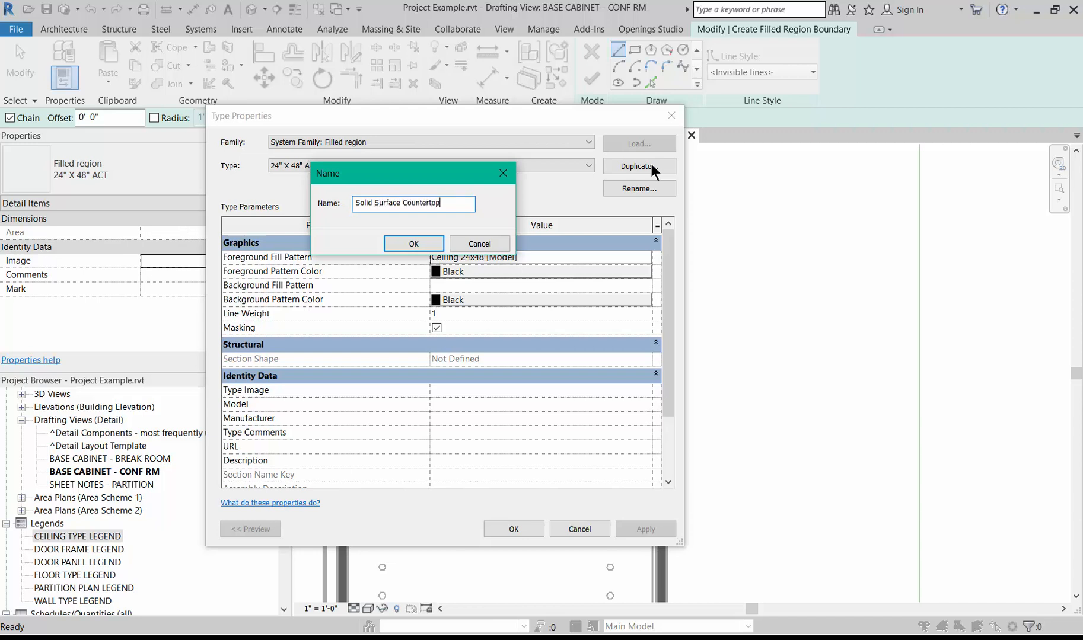
click(404, 246)
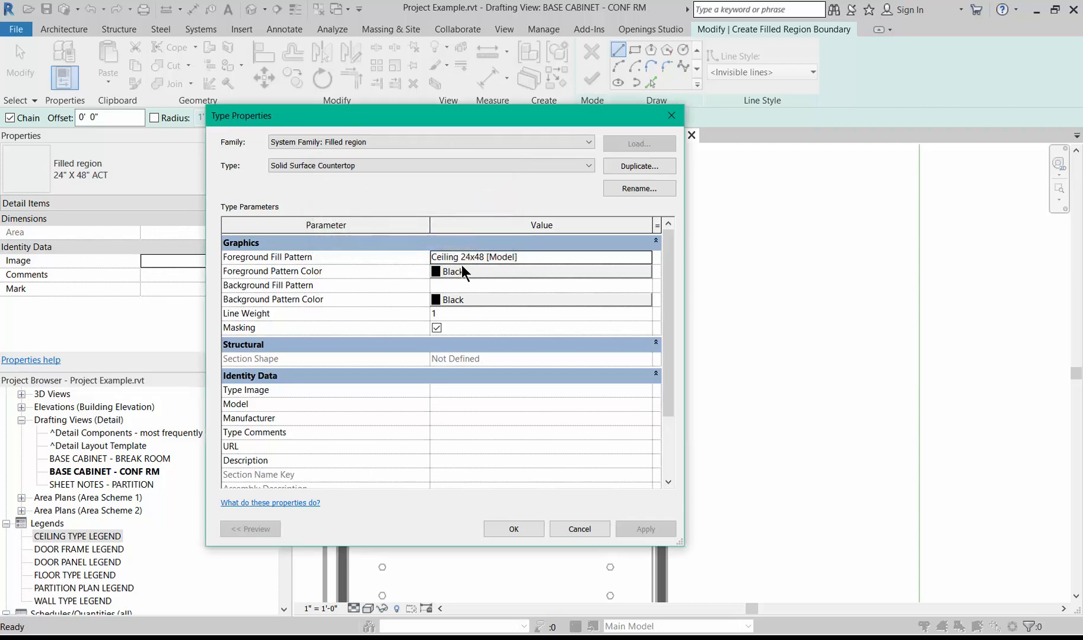
- Set the Solid Surface Countertop type's foreground fill pattern to the drafting pattern Sand - Dense
click(640, 261)
click(646, 257)
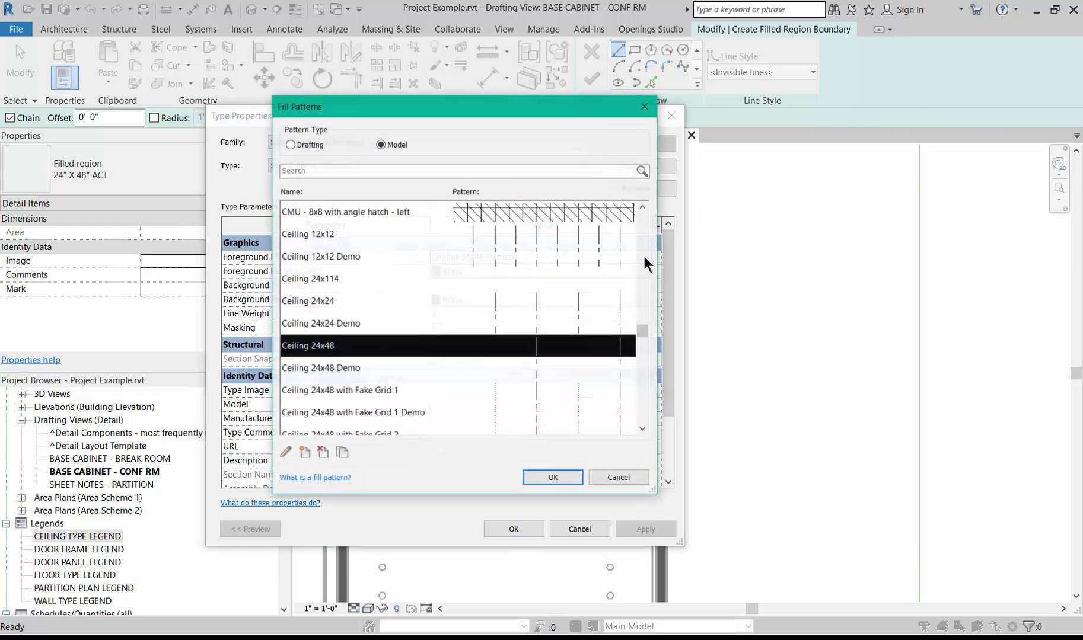
click(290, 144)
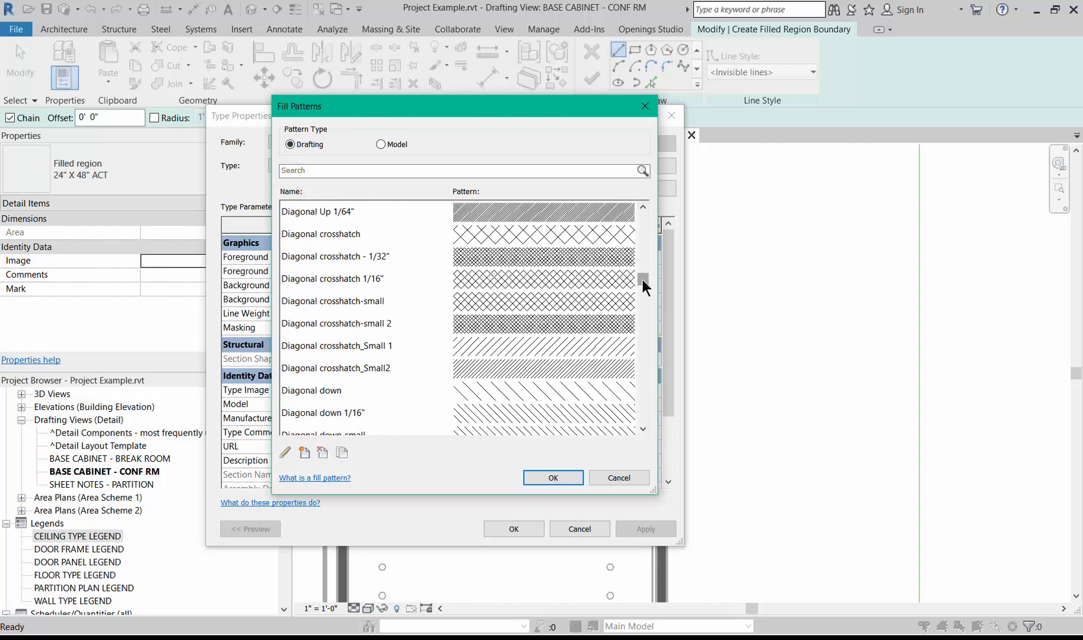
drag(642, 280, 639, 323)
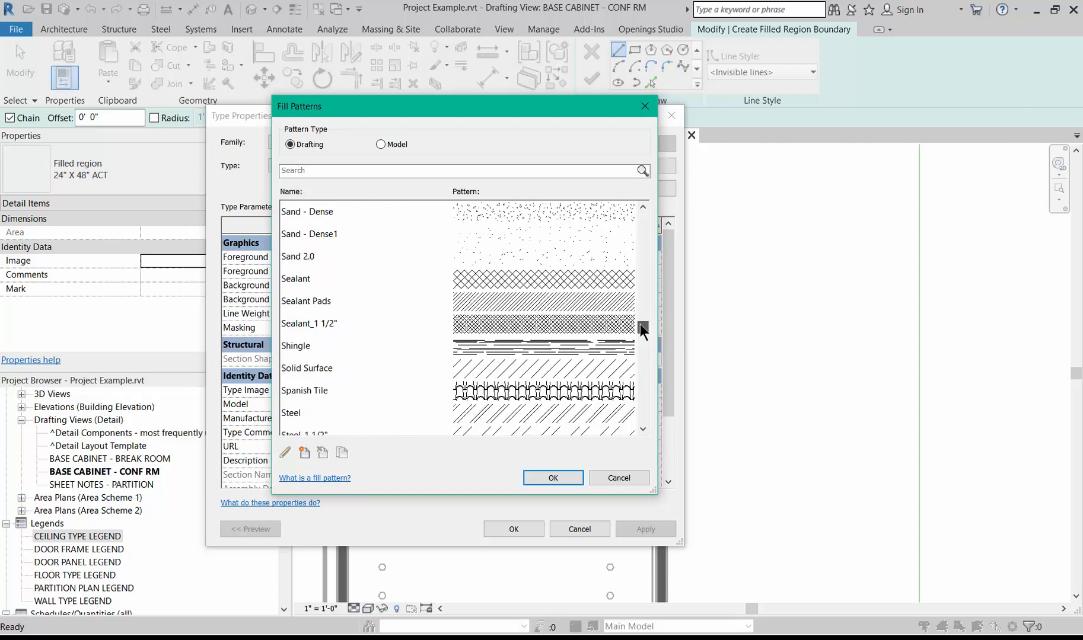
click(496, 211)
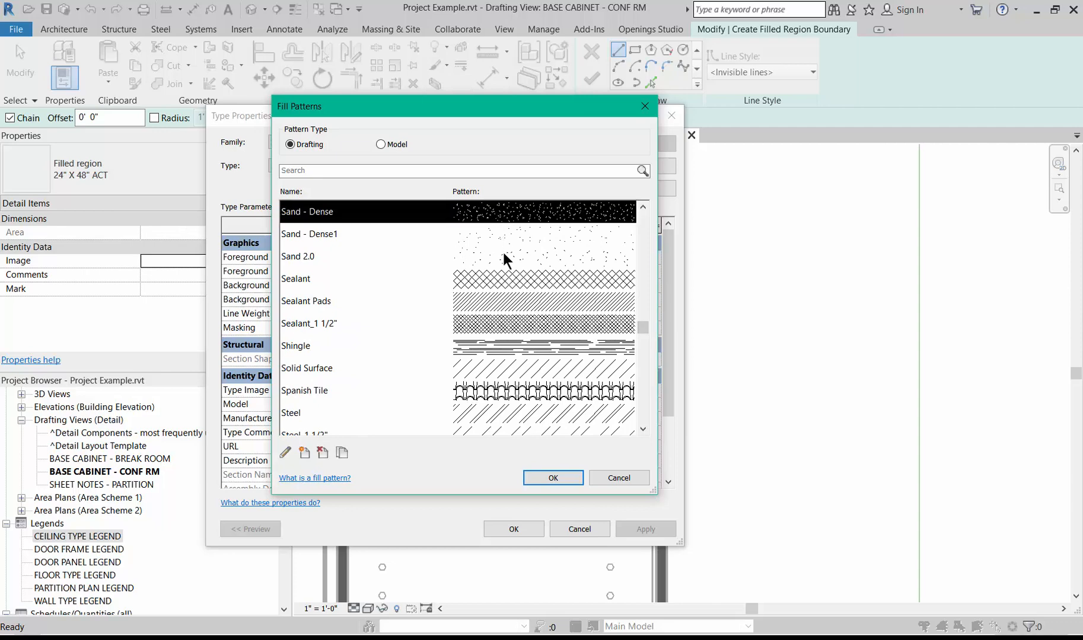
click(548, 478)
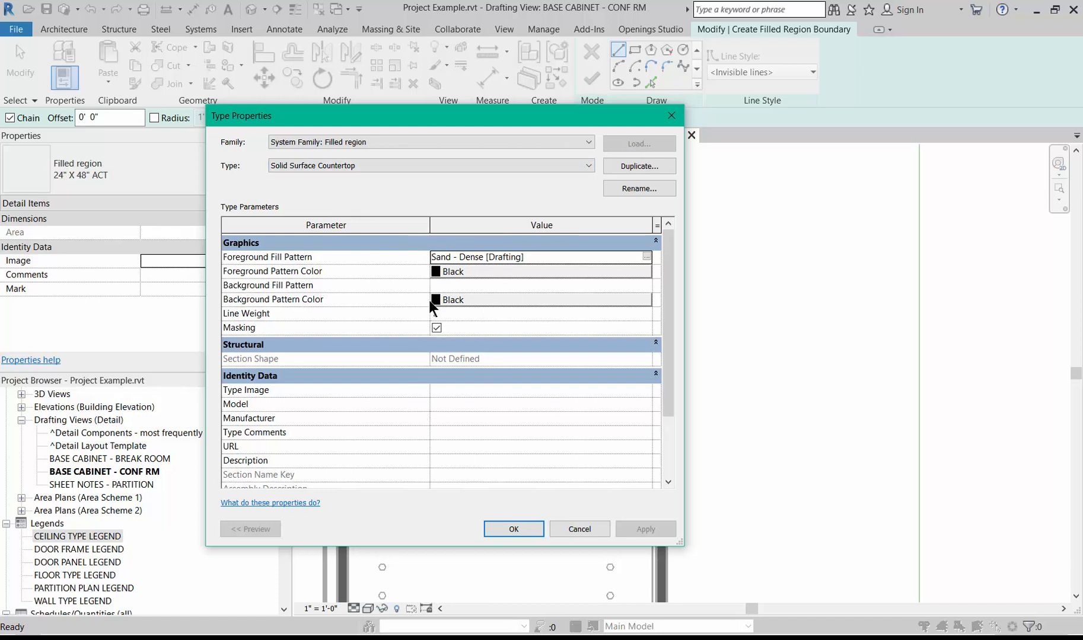
click(513, 529)
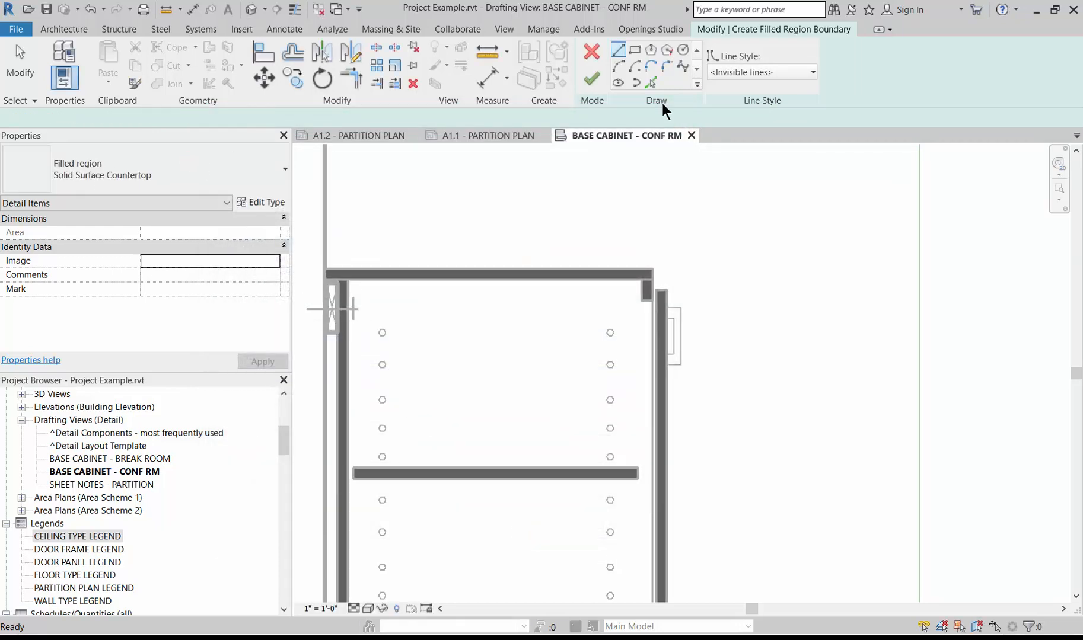
- Set the line style of the filled region boundary to 4-Solid
click(764, 73)
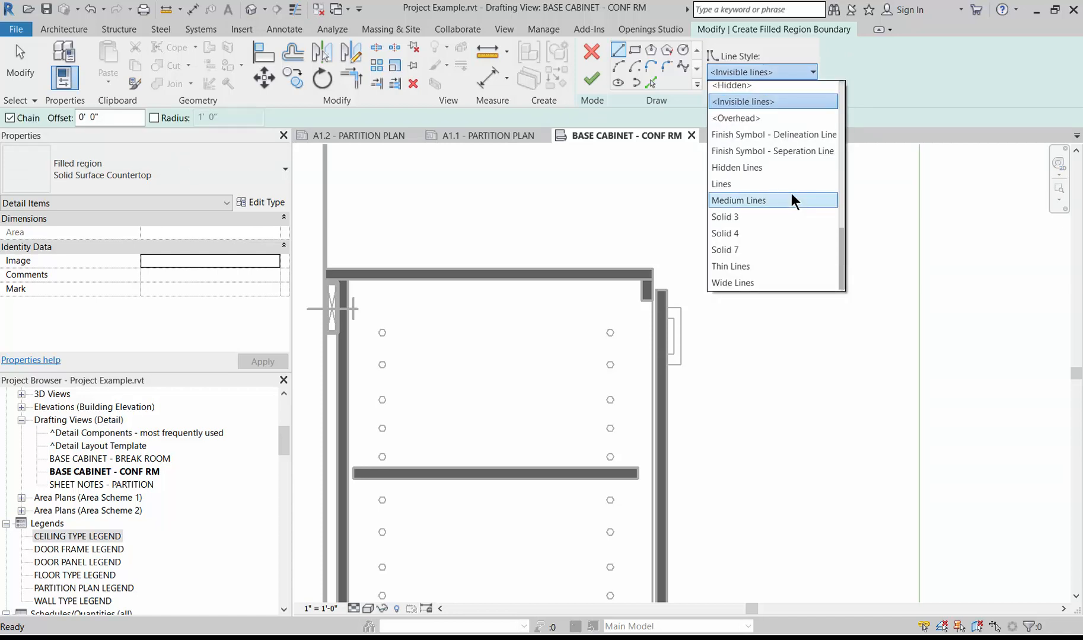
scroll(795, 225, up, 1)
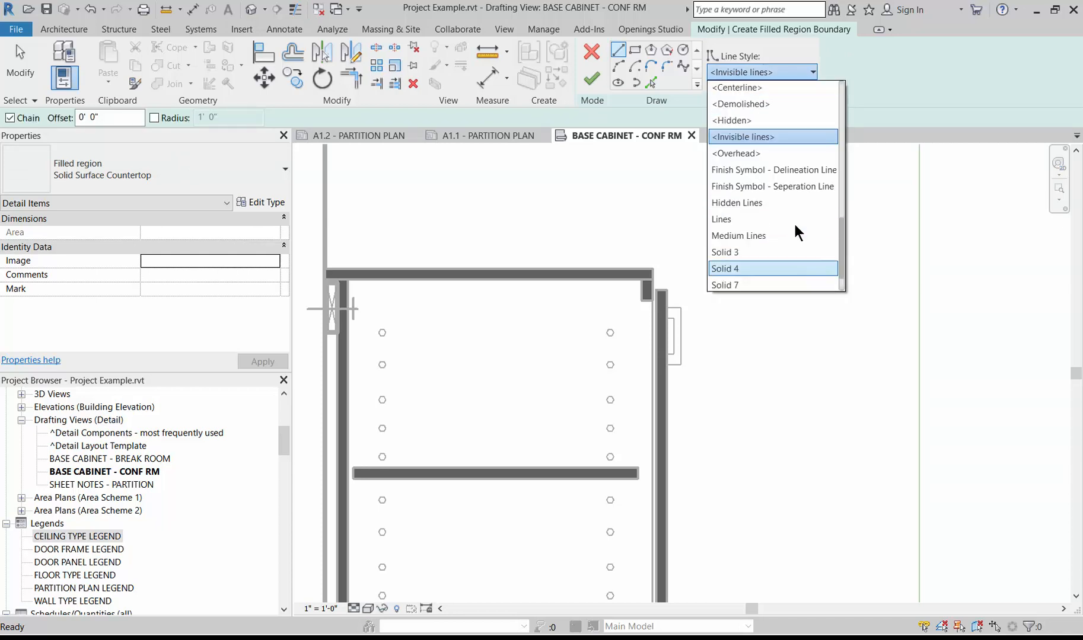
scroll(795, 225, up, 10)
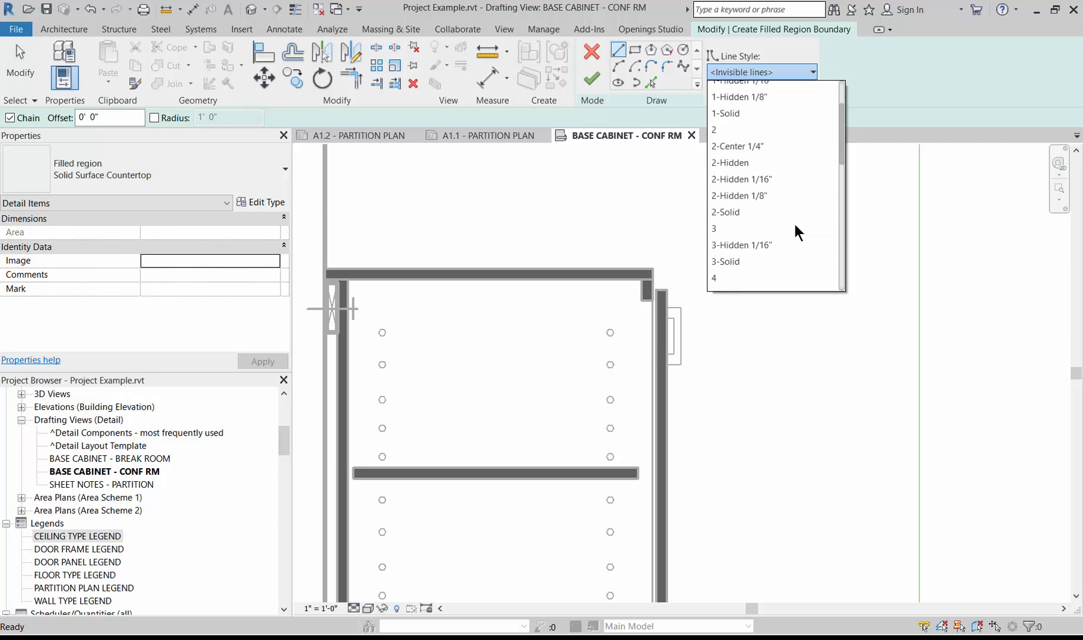
scroll(793, 221, down, 3)
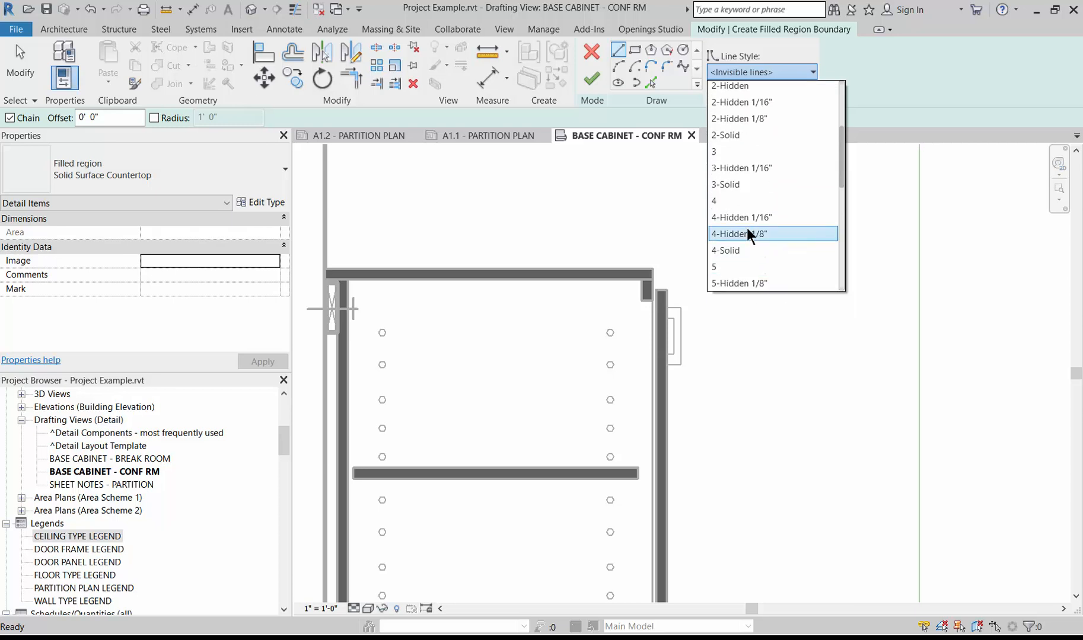
click(739, 249)
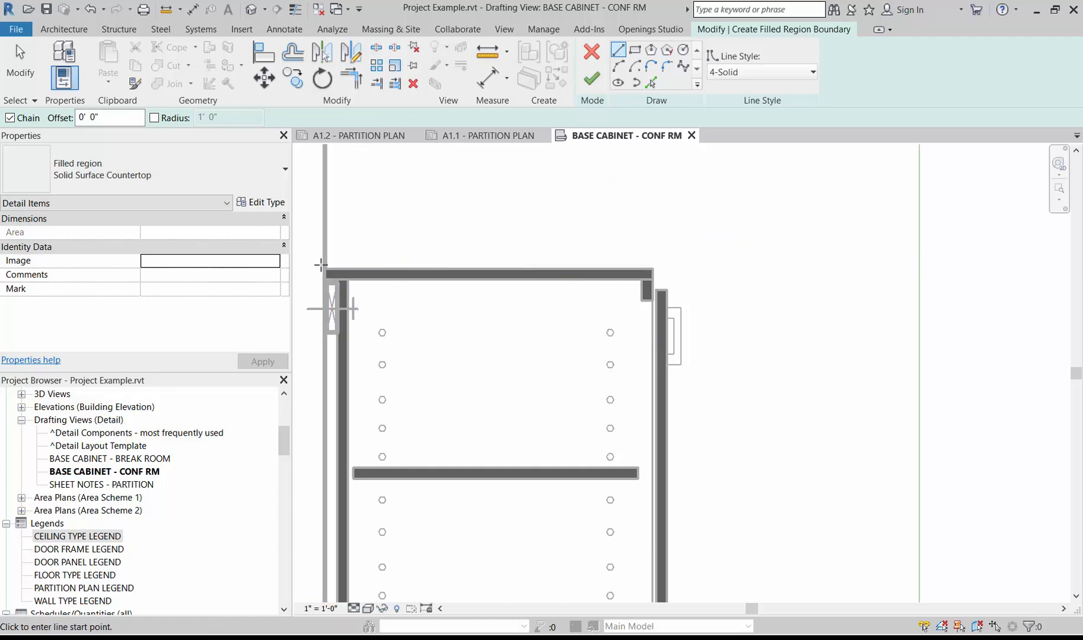
- Sketch the countertop boundary's 1 1/2" rear edge up the wall line from the back corner of the plywood top
scroll(343, 269, up, 1)
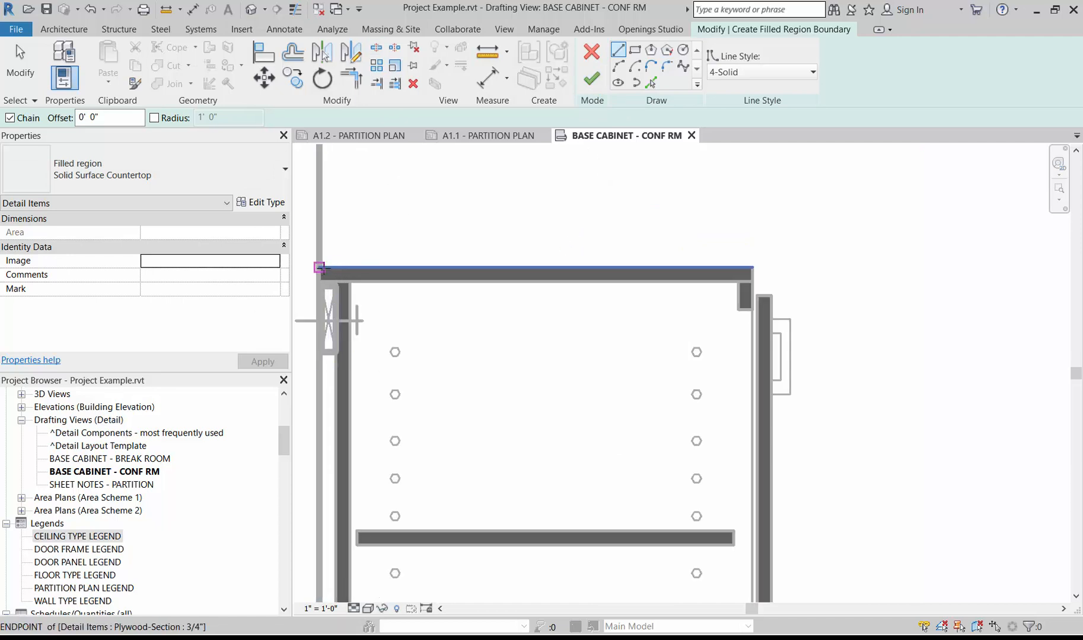
click(319, 267)
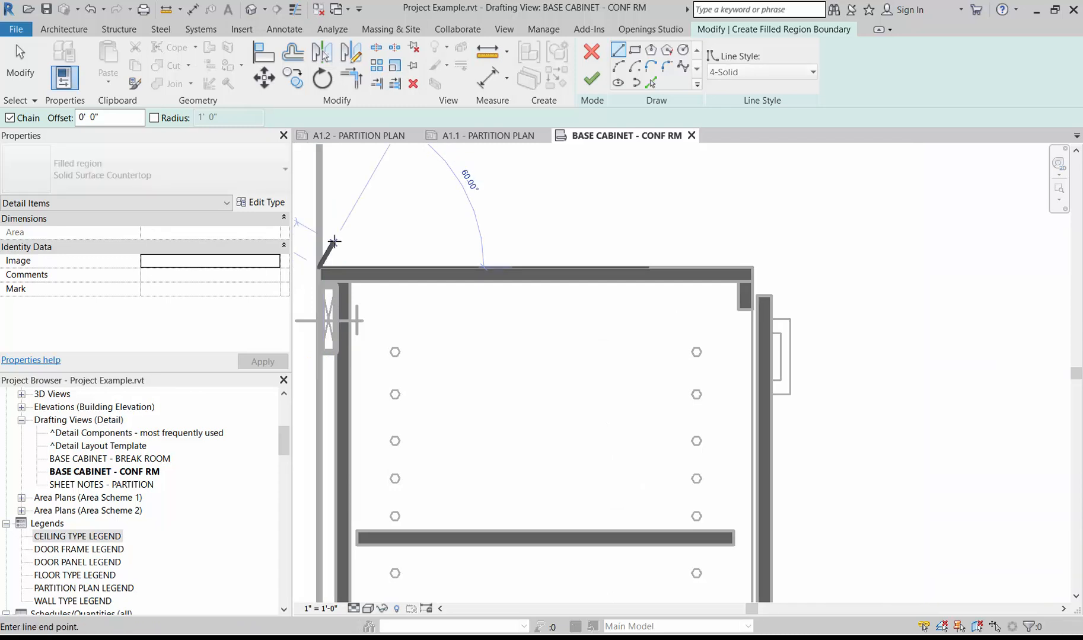
scroll(334, 242, down, 2)
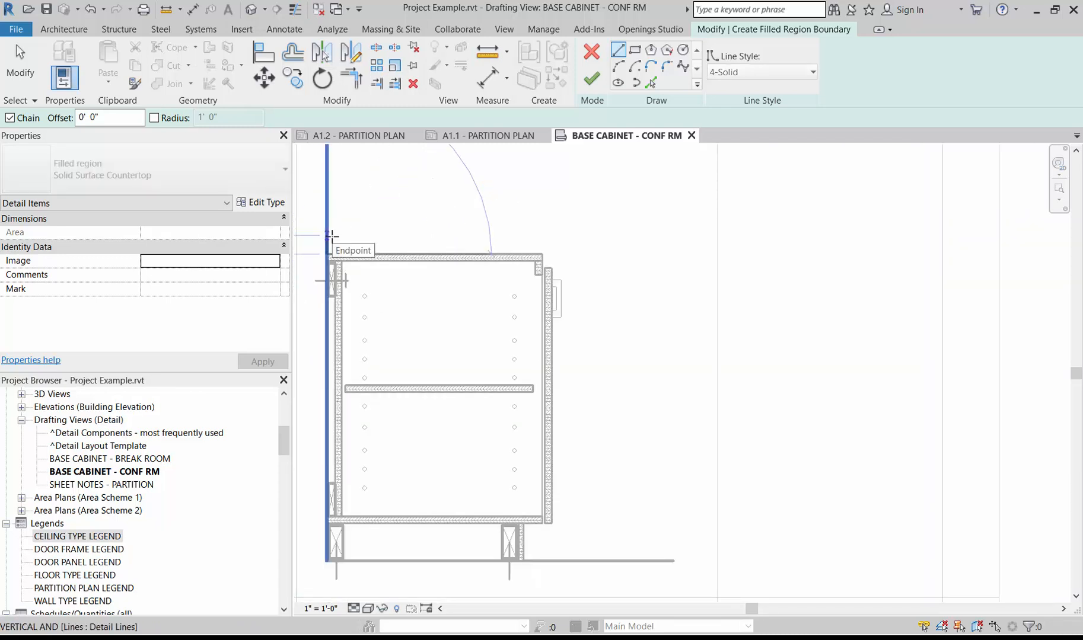
scroll(332, 235, down, 2)
scroll(332, 236, up, 3)
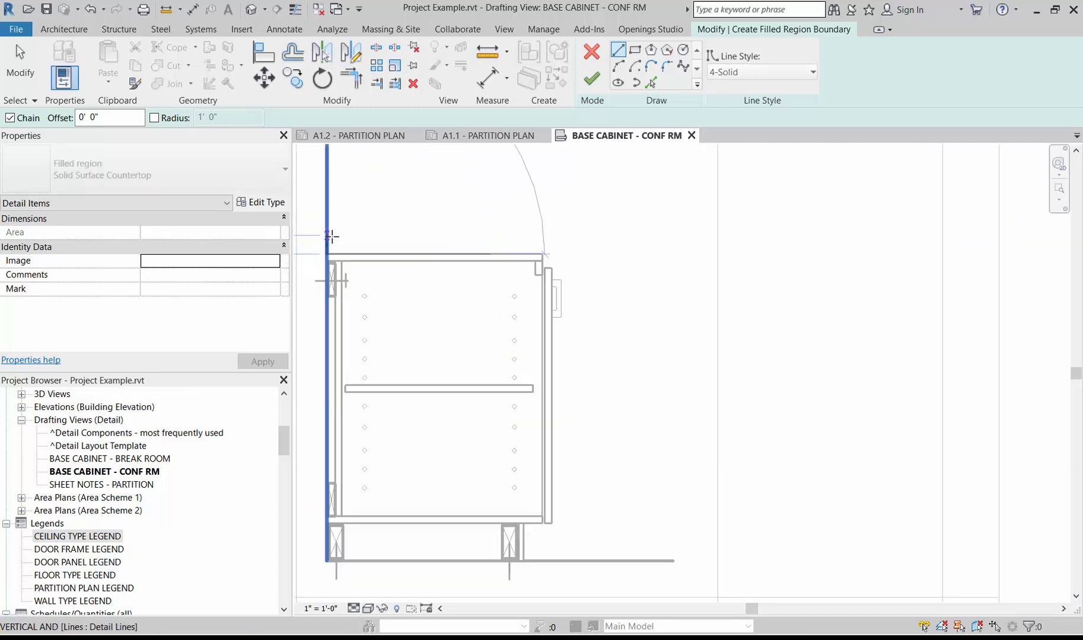
scroll(450, 249, down, 1)
scroll(398, 243, up, 5)
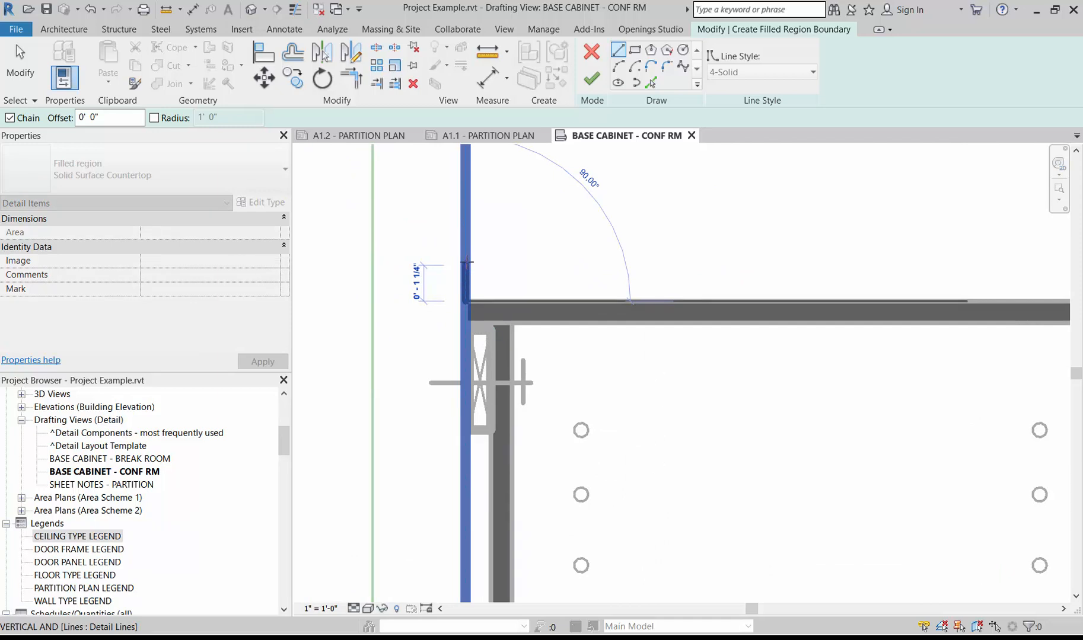
click(465, 258)
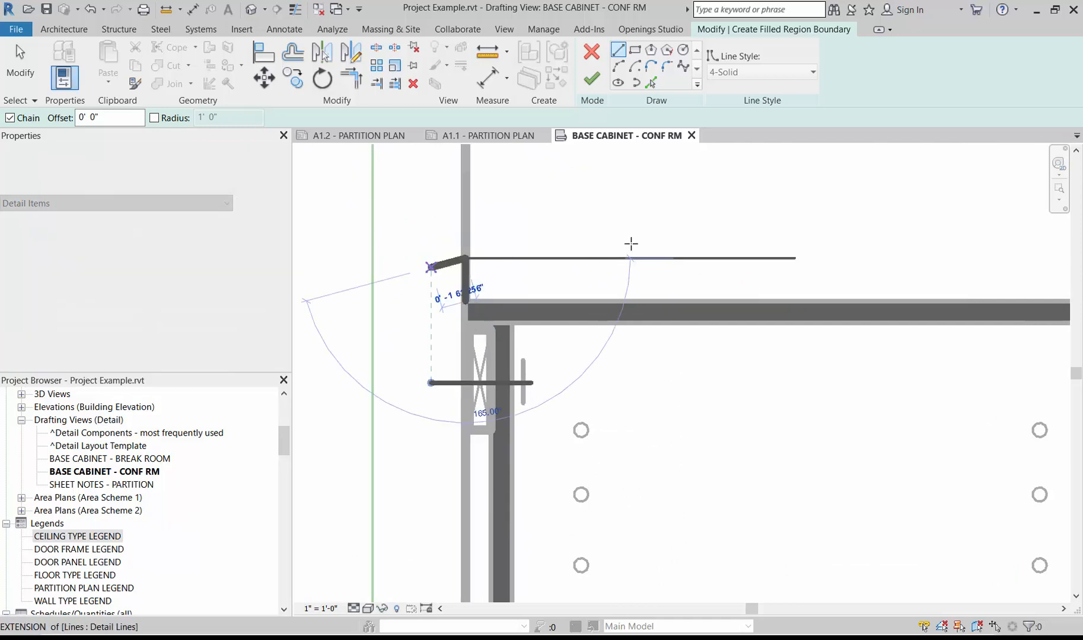
- Complete the countertop boundary as a closed rectangle 2'-0" deep, ending flush with the cabinet door's outer face
scroll(431, 269, down, 3)
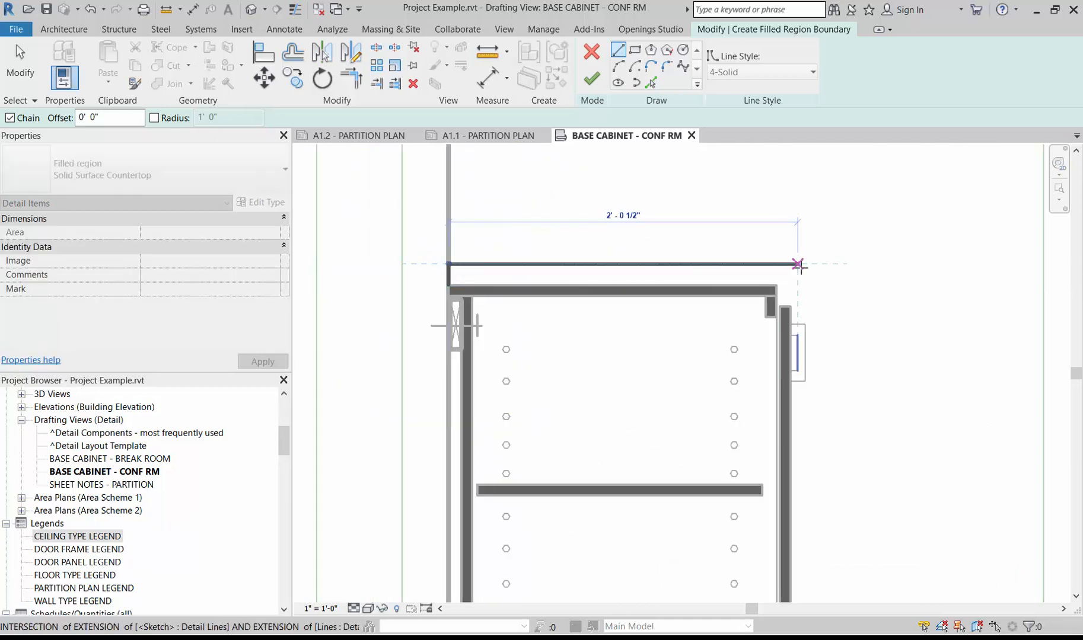
scroll(798, 265, up, 3)
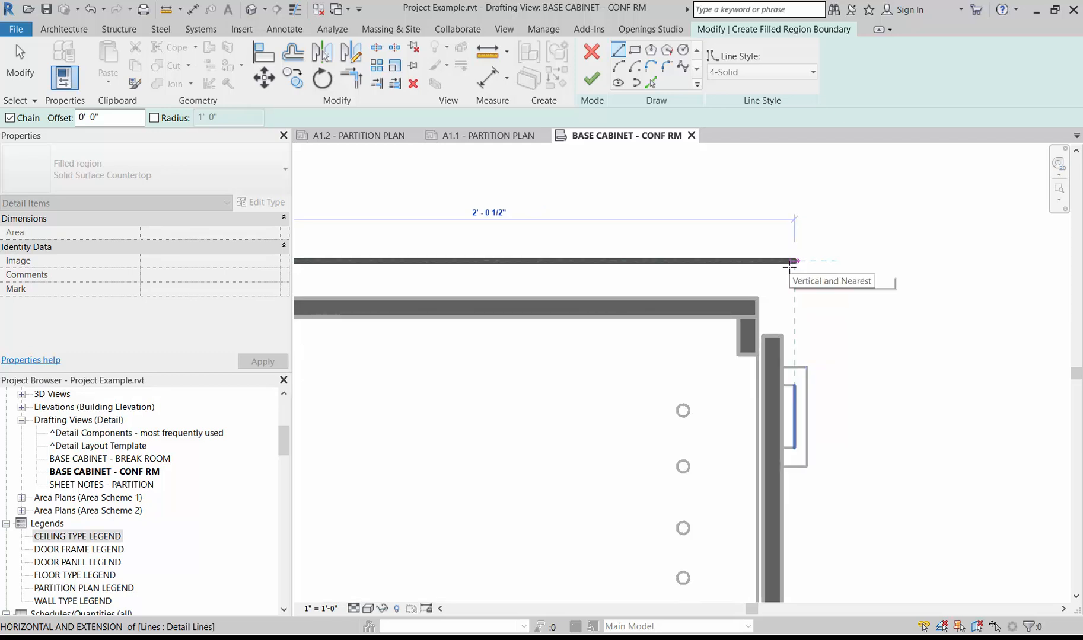
click(782, 261)
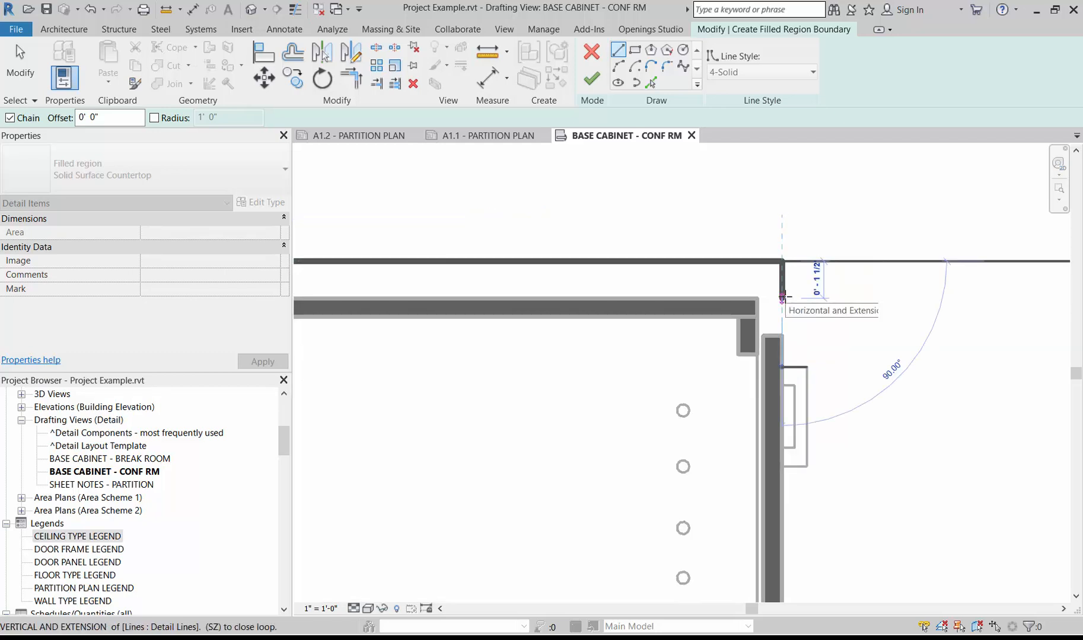
click(782, 298)
scroll(777, 297, up, 3)
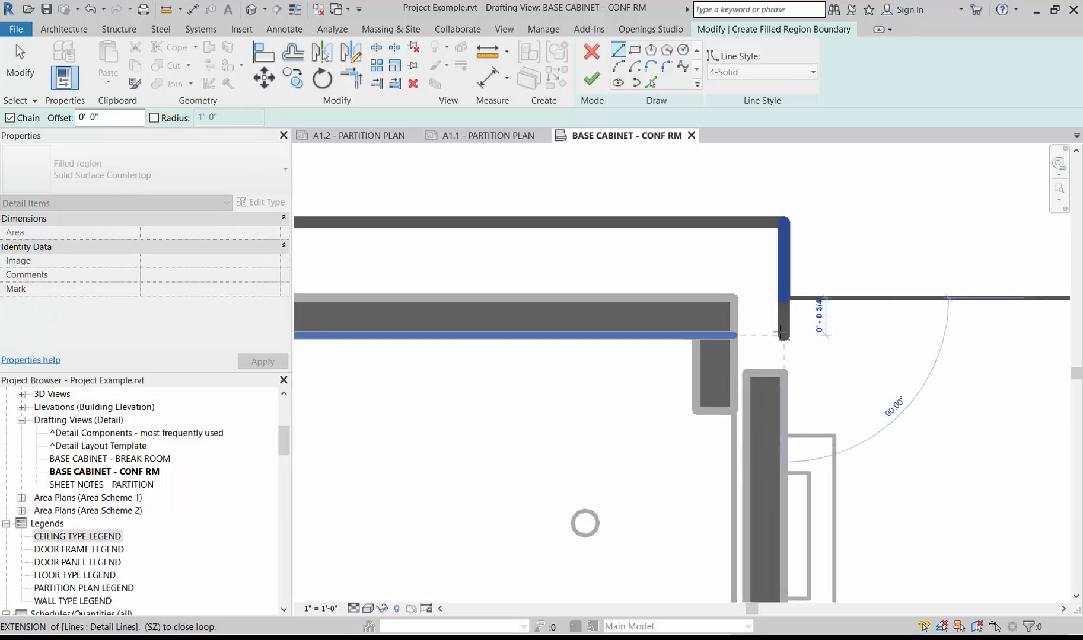
scroll(836, 298, down, 2)
scroll(836, 298, down, 1)
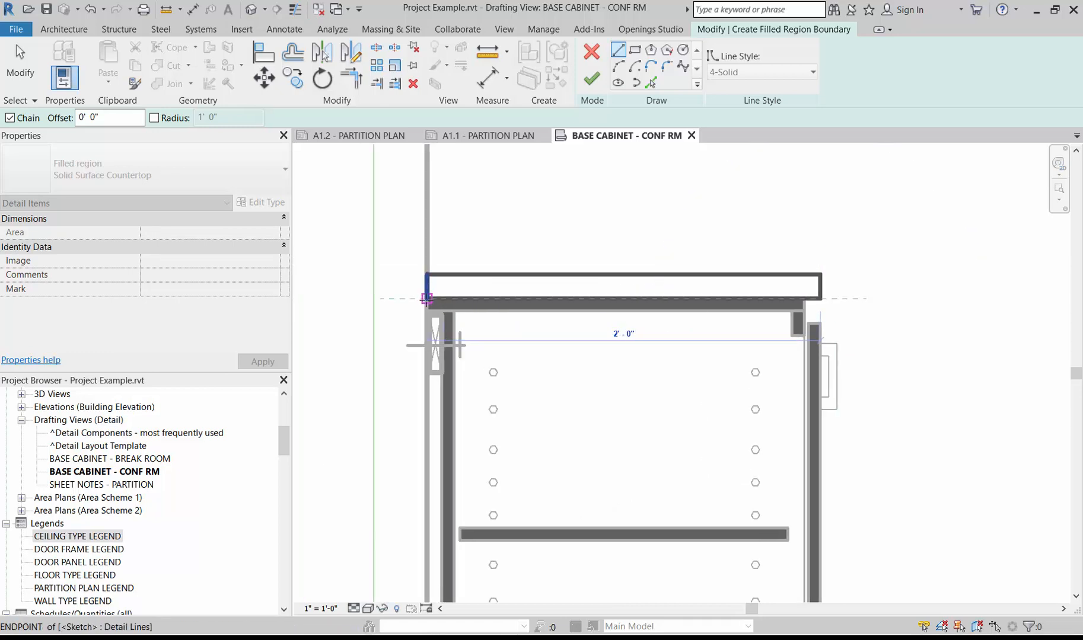
click(426, 298)
scroll(882, 298, up, 1)
click(793, 301)
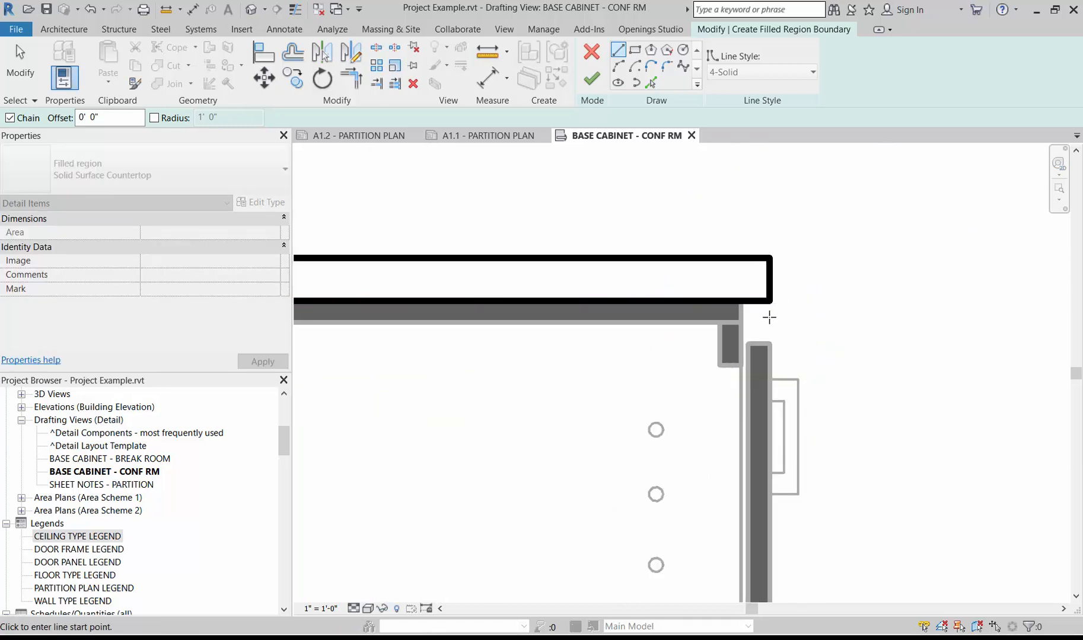
key(Escape)
key(Escape)
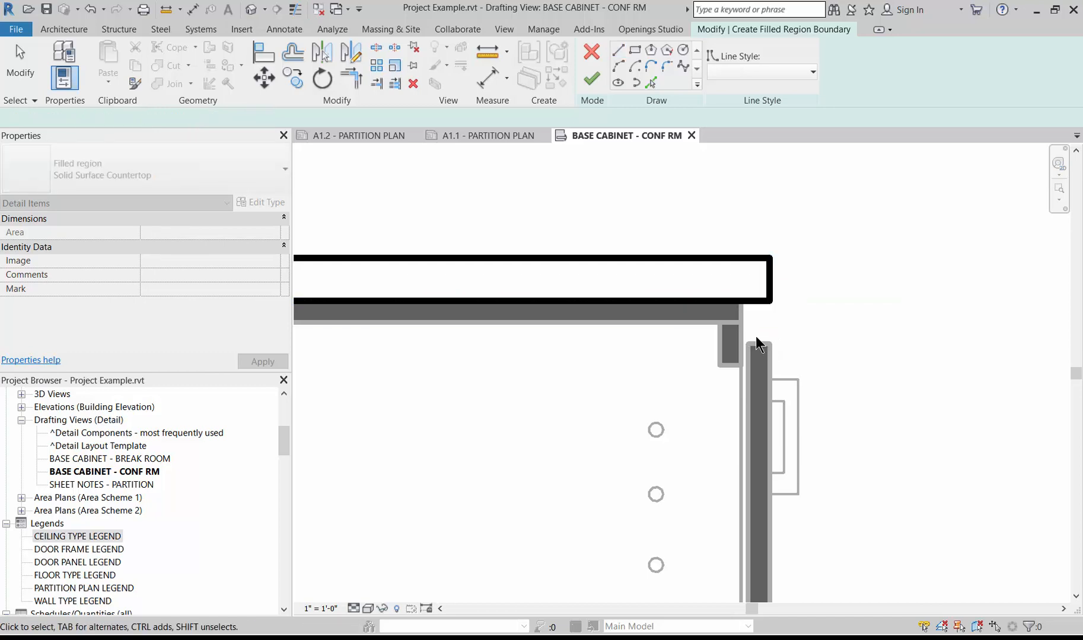
- Move the countertop boundary's front edge outward to align with the outer edge of the door handle
click(773, 280)
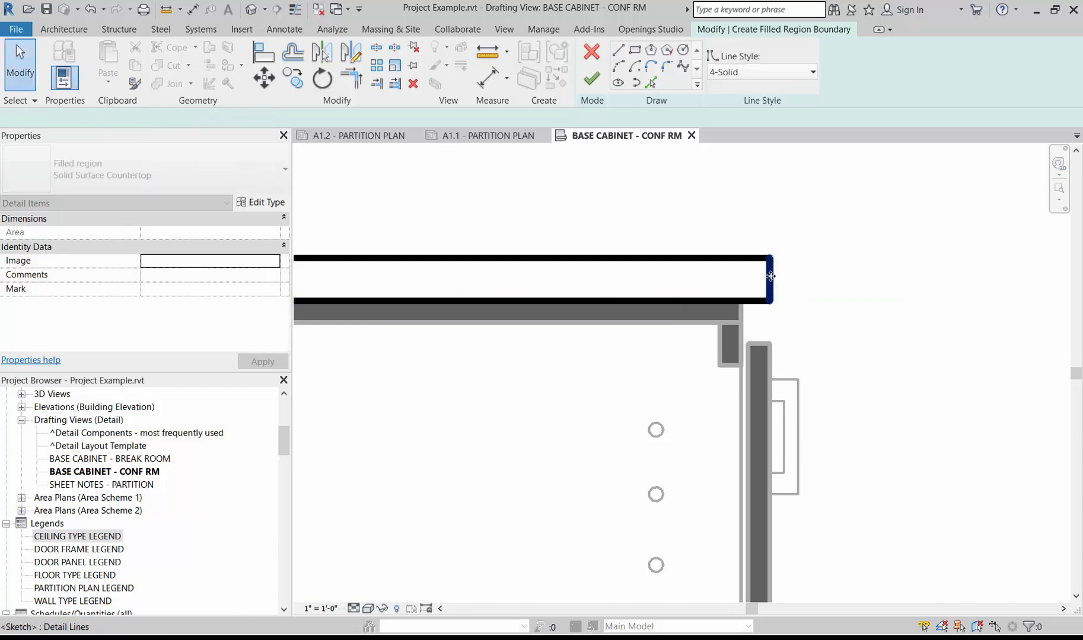
drag(773, 279, 796, 277)
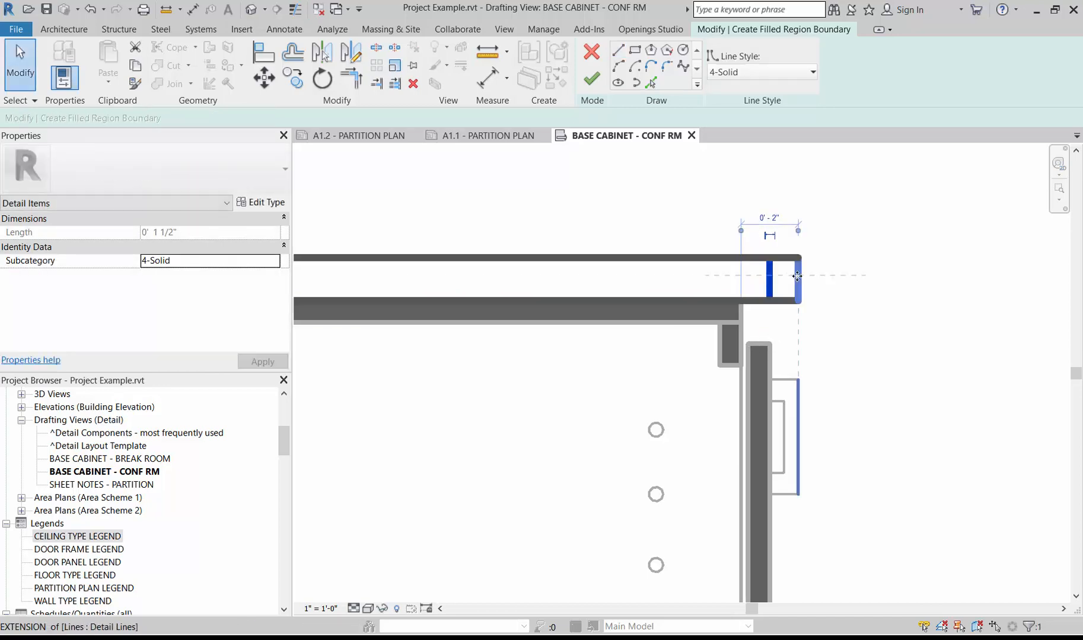
click(845, 364)
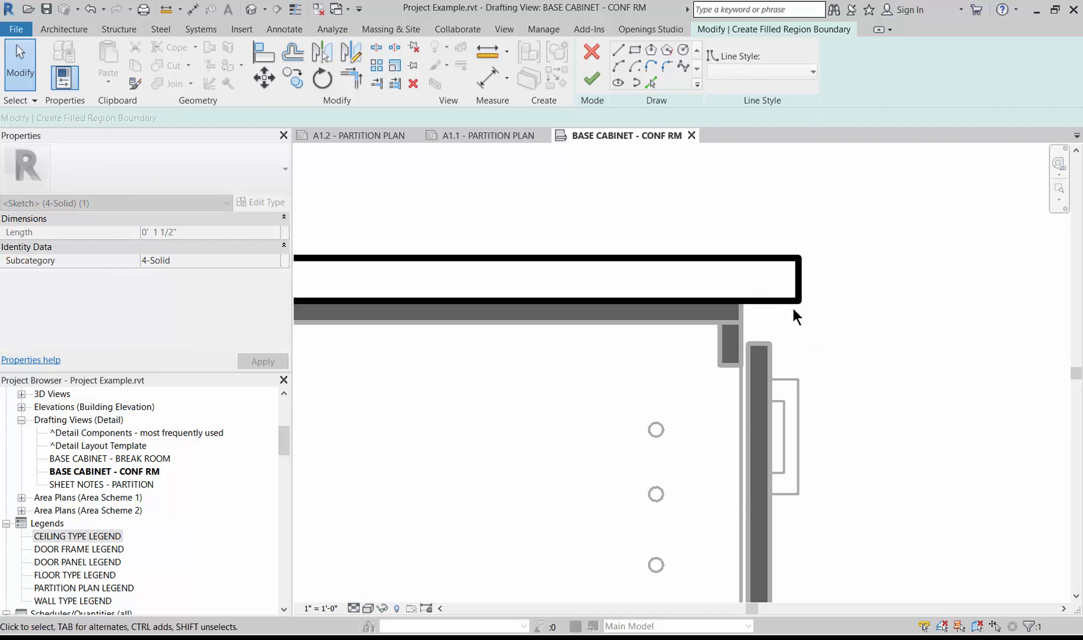
scroll(836, 290, down, 1)
scroll(837, 290, down, 1)
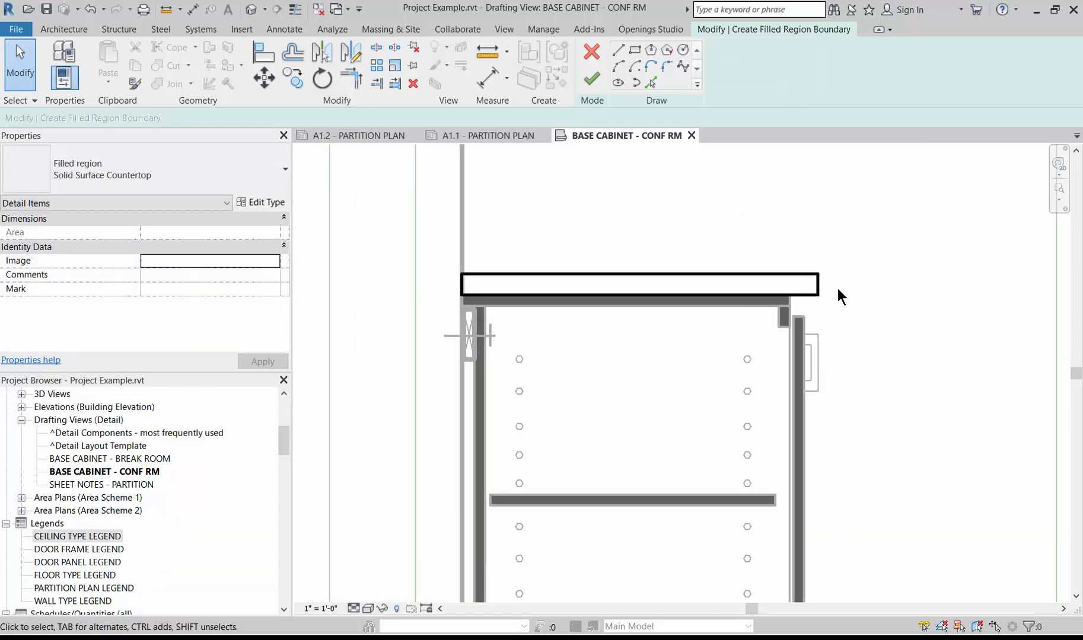
scroll(822, 290, up, 1)
scroll(755, 245, up, 1)
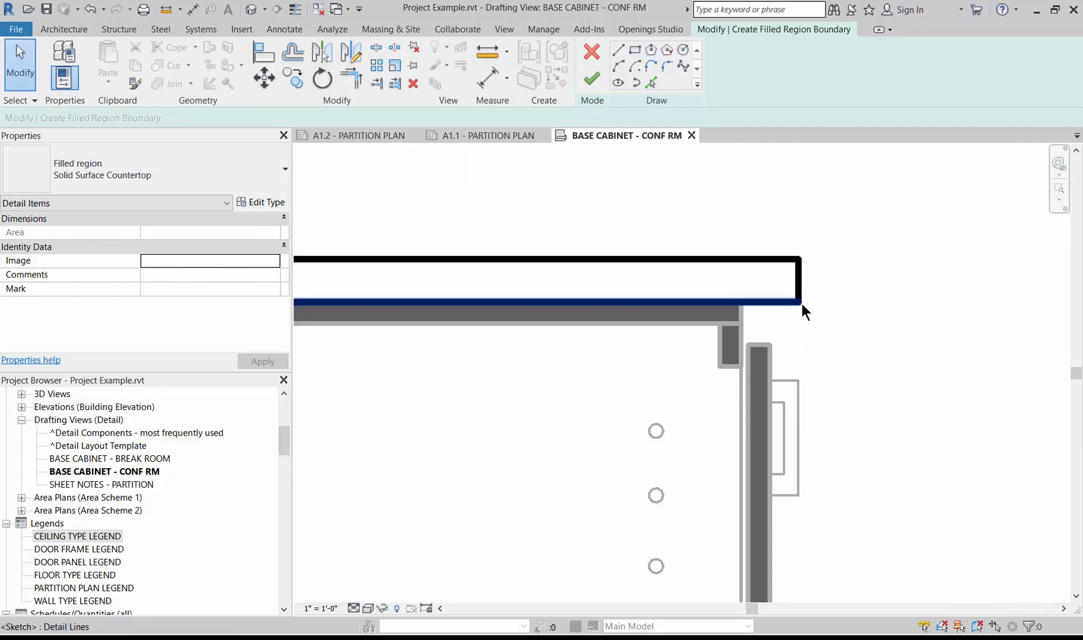
scroll(870, 270, down, 2)
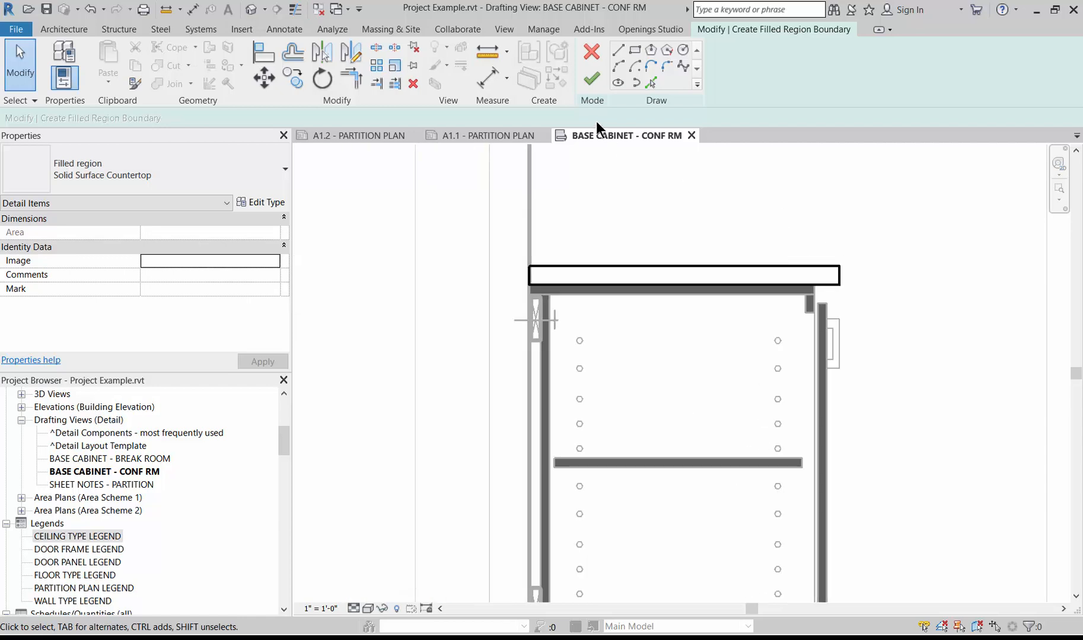
- Finish the filled region sketch for the countertop and clear the selection
click(589, 86)
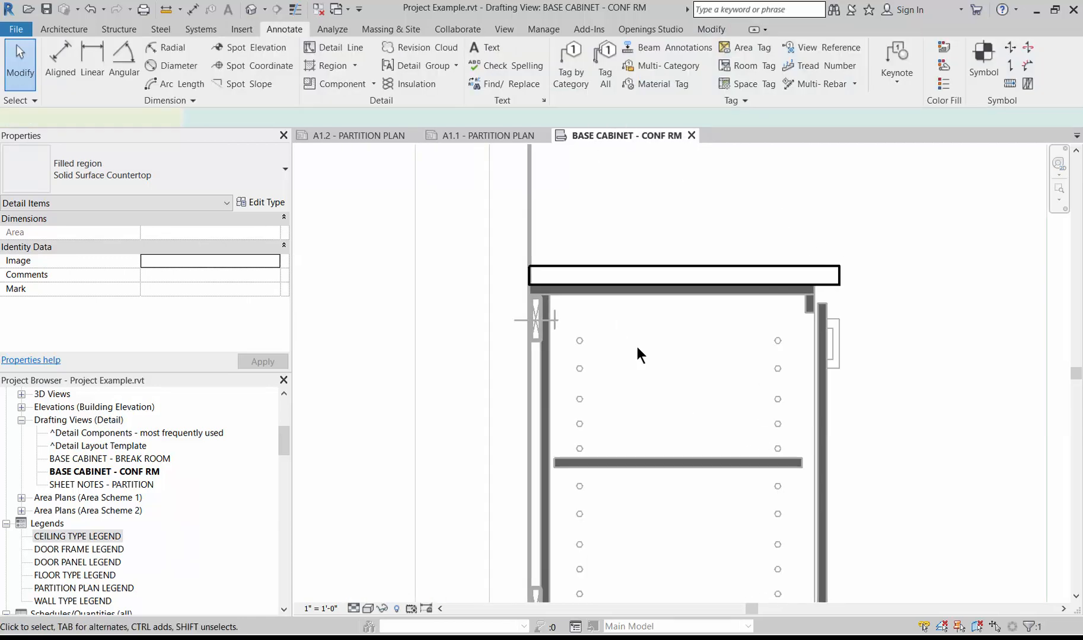
click(683, 230)
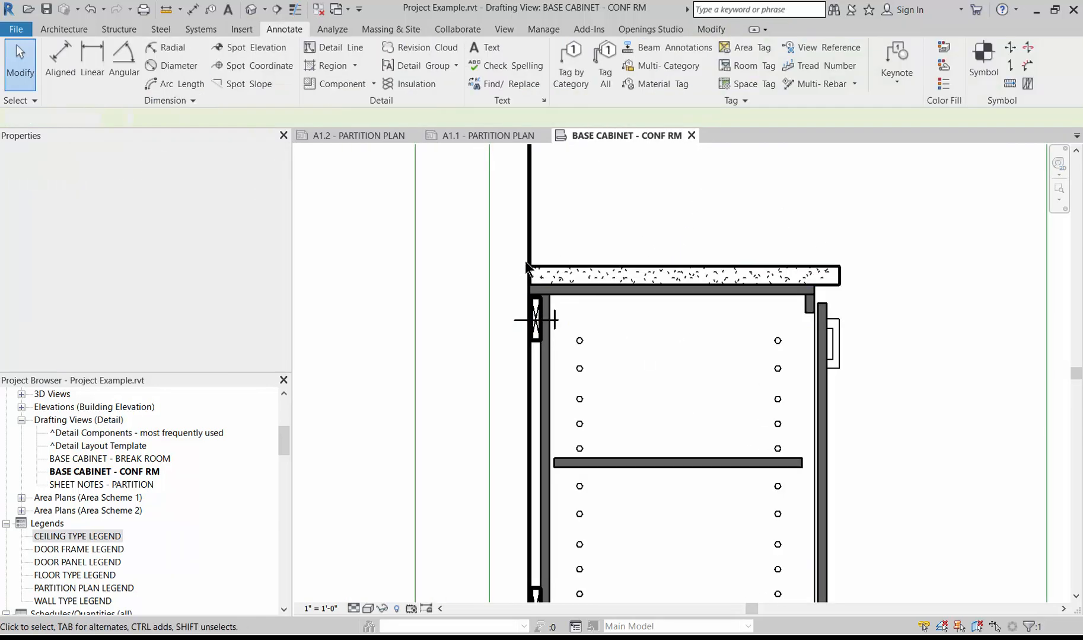
click(684, 266)
key(Escape)
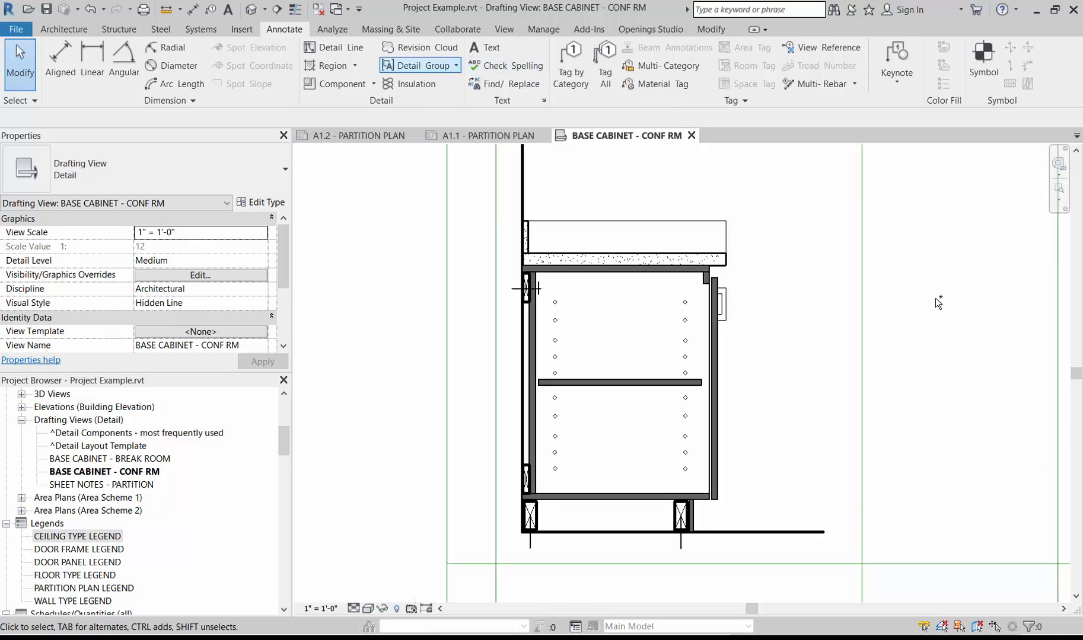
scroll(514, 247, up, 5)
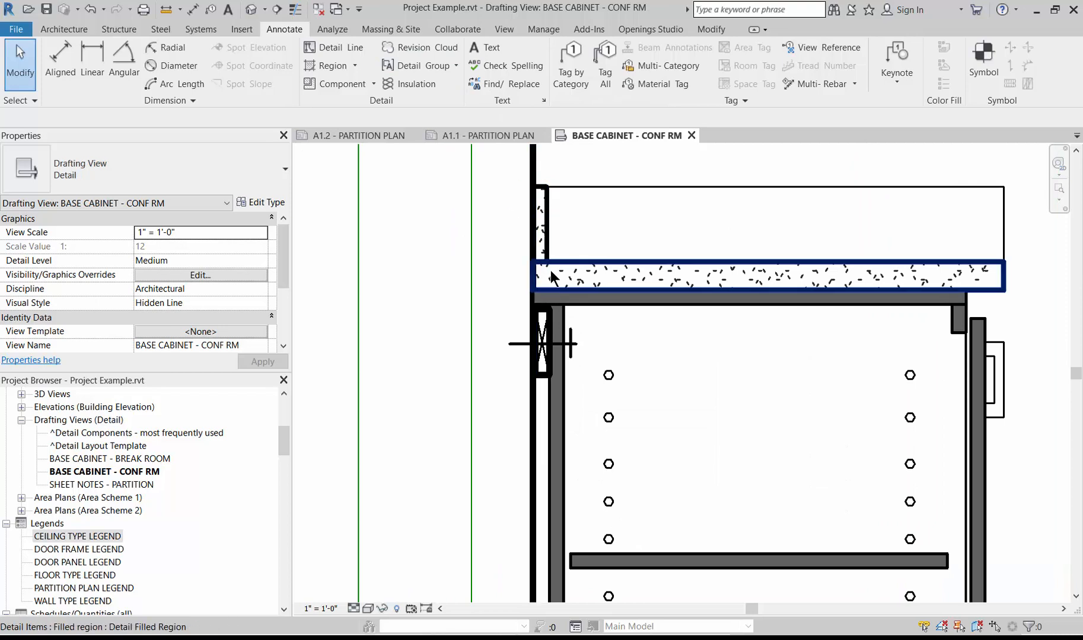
scroll(489, 177, down, 2)
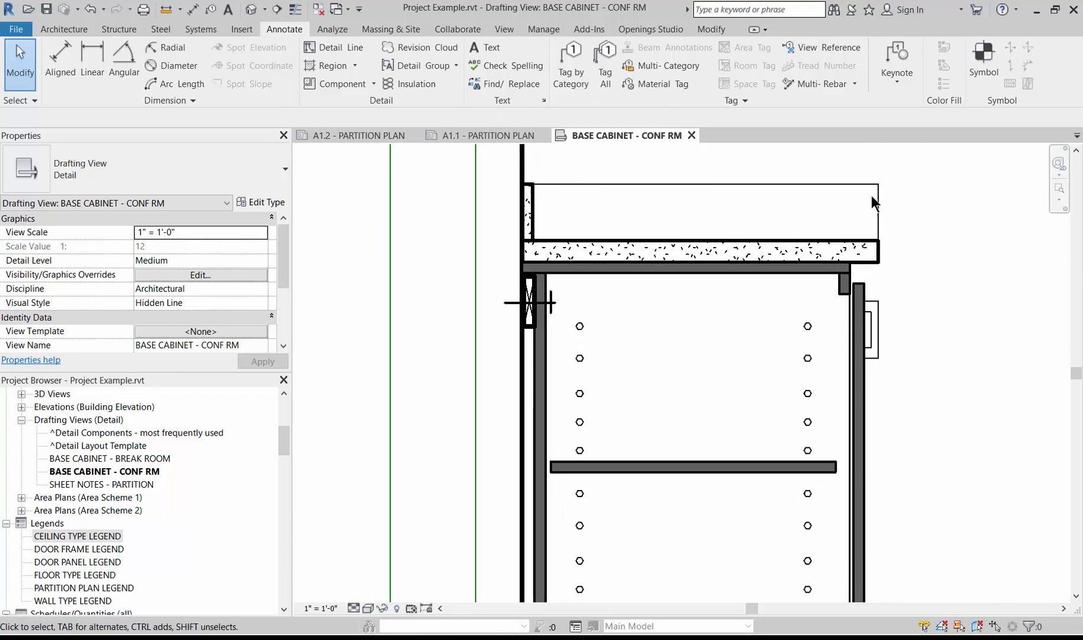
- Examine the base cabinet section around the wall, countertop front edge, door handle, toe kick and backsplash
scroll(610, 226, down, 2)
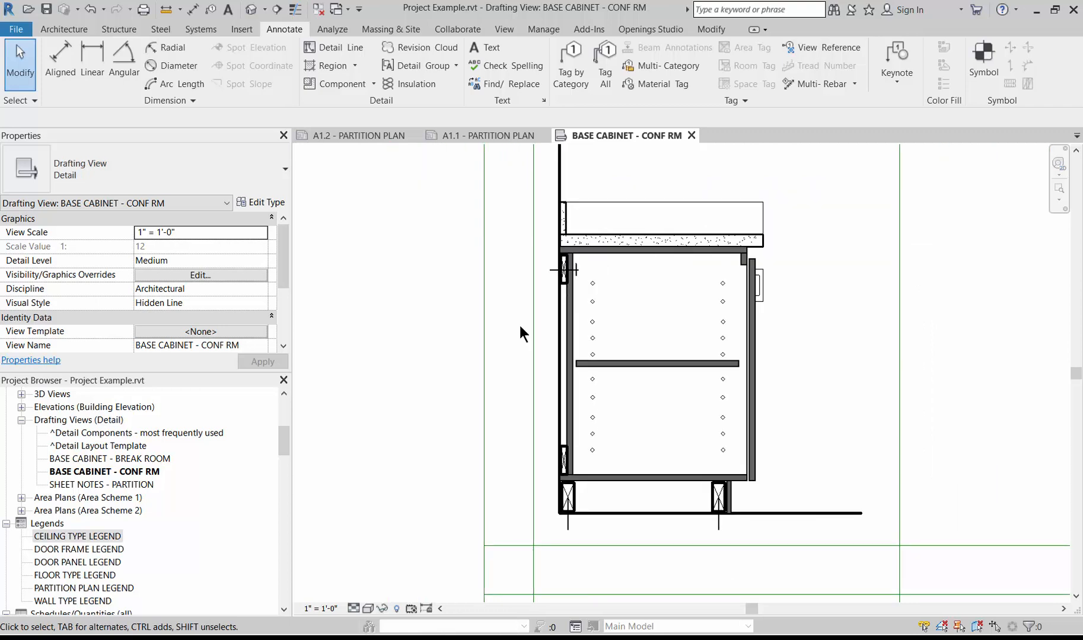
scroll(396, 378, down, 2)
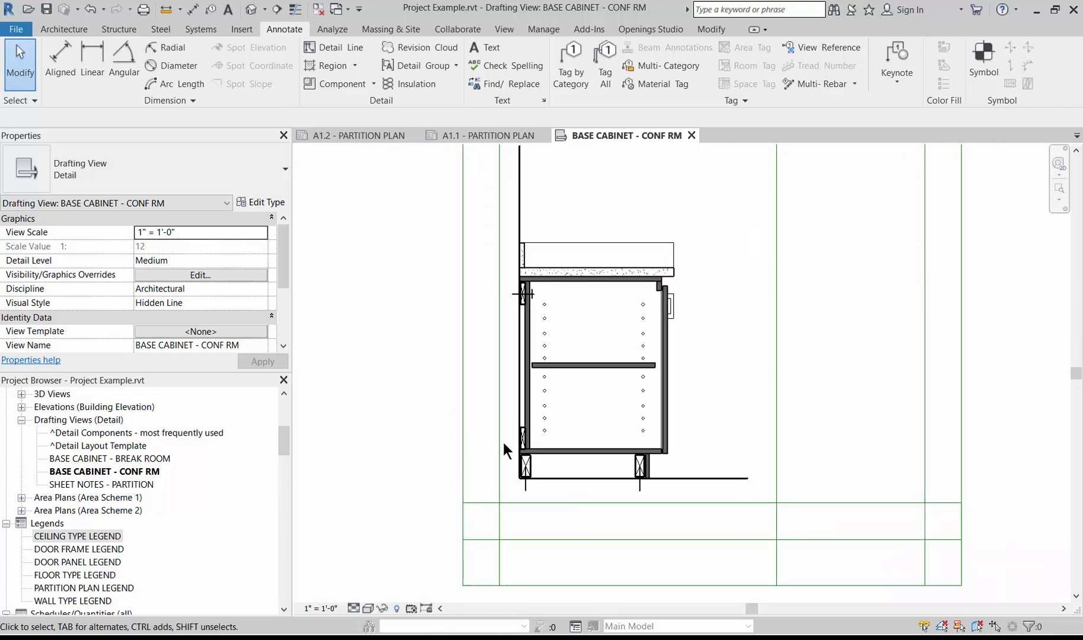
scroll(704, 409, up, 1)
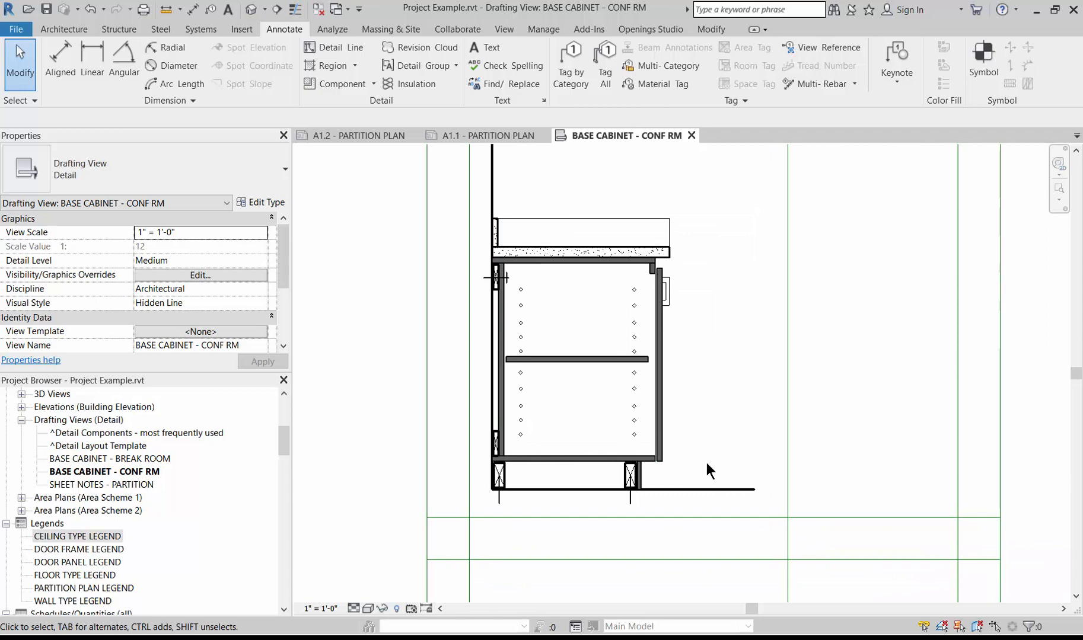
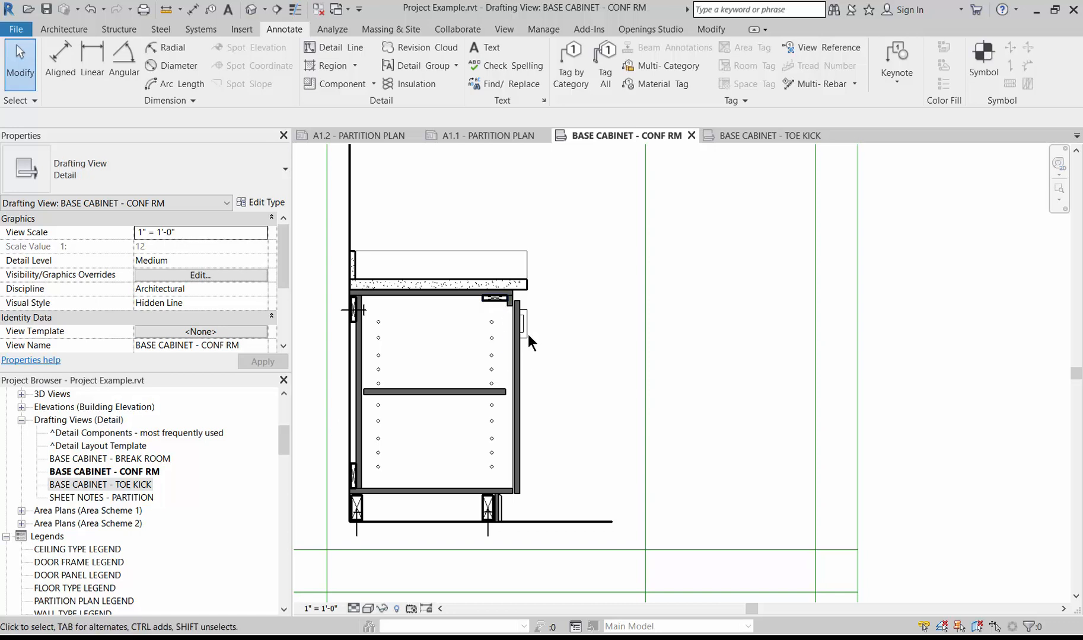
scroll(485, 280, up, 4)
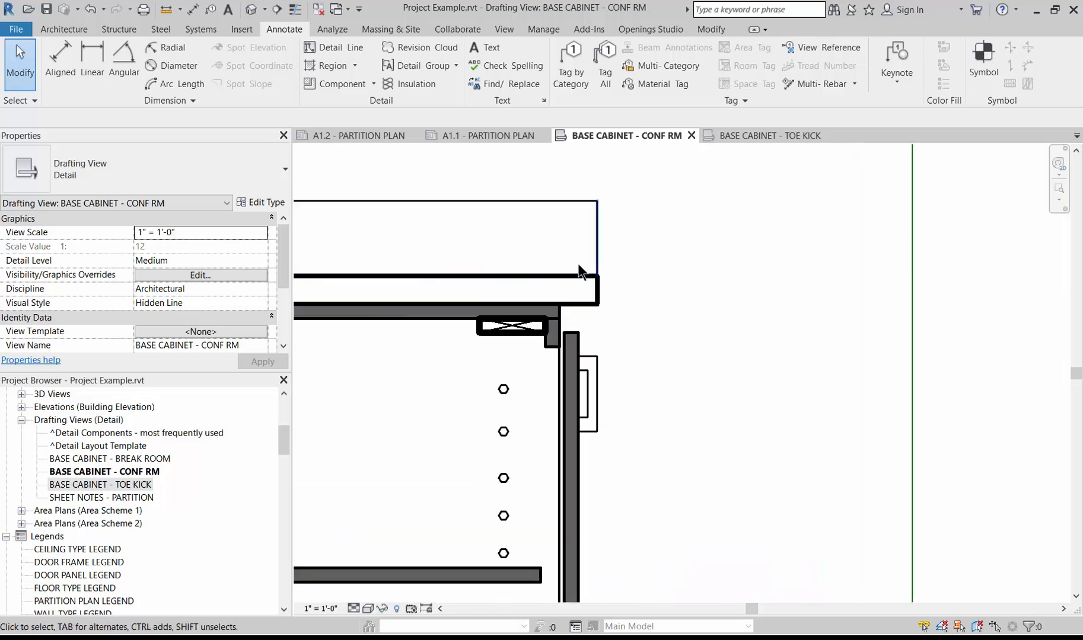
scroll(573, 331, up, 1)
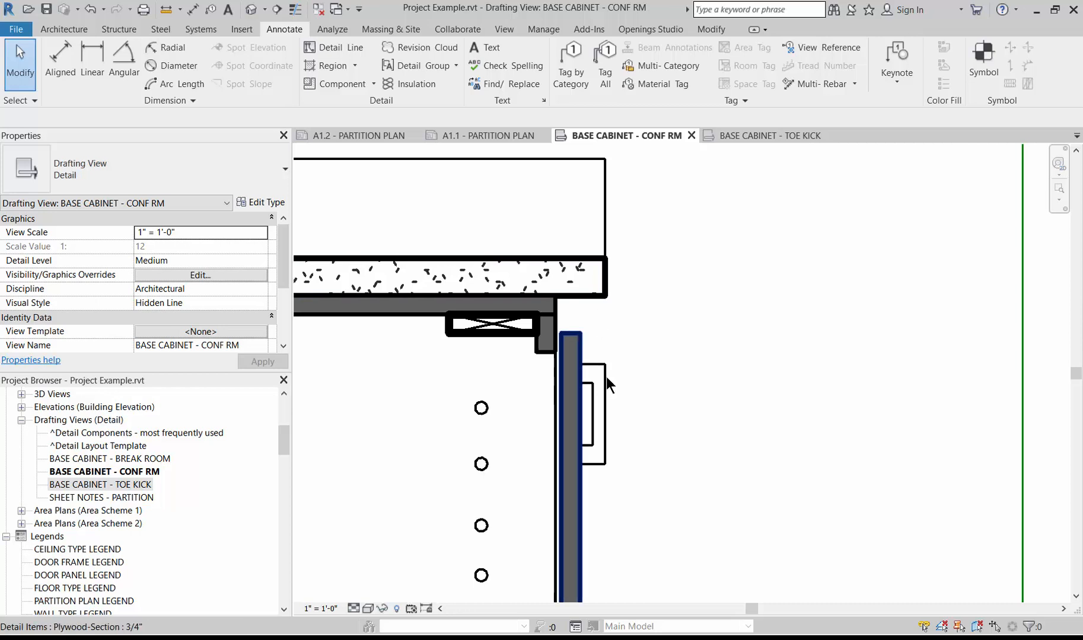
scroll(606, 376, down, 4)
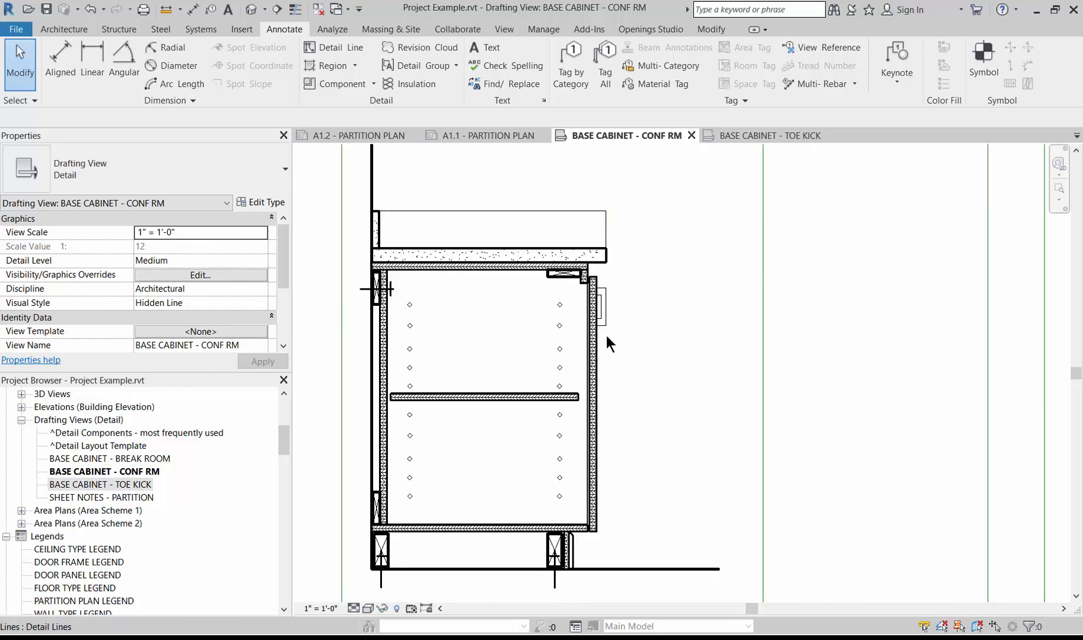
scroll(565, 569, up, 4)
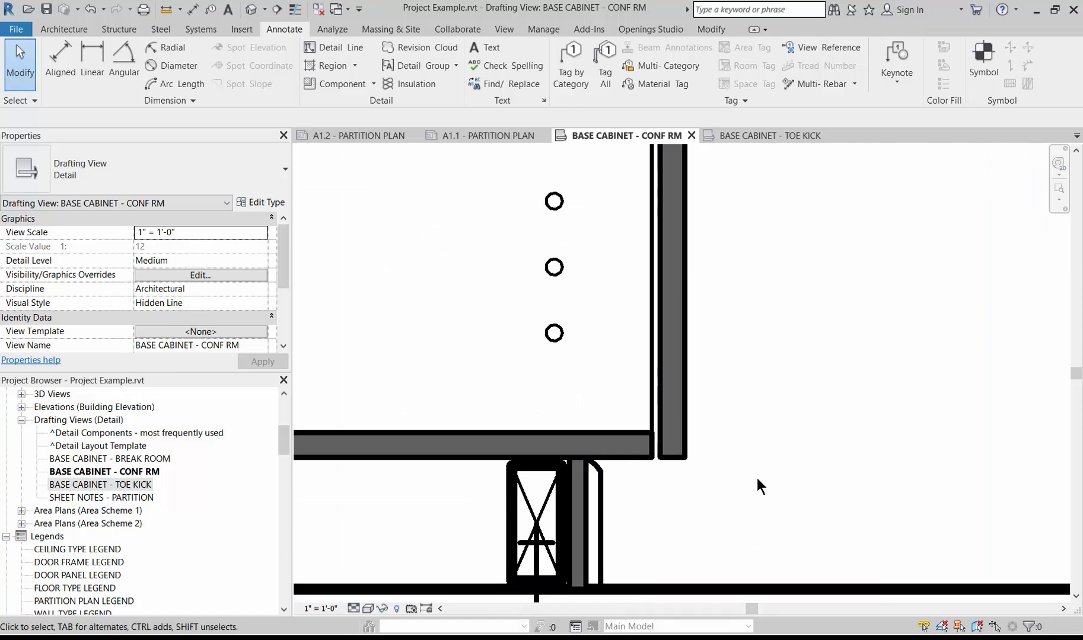
scroll(758, 478, down, 4)
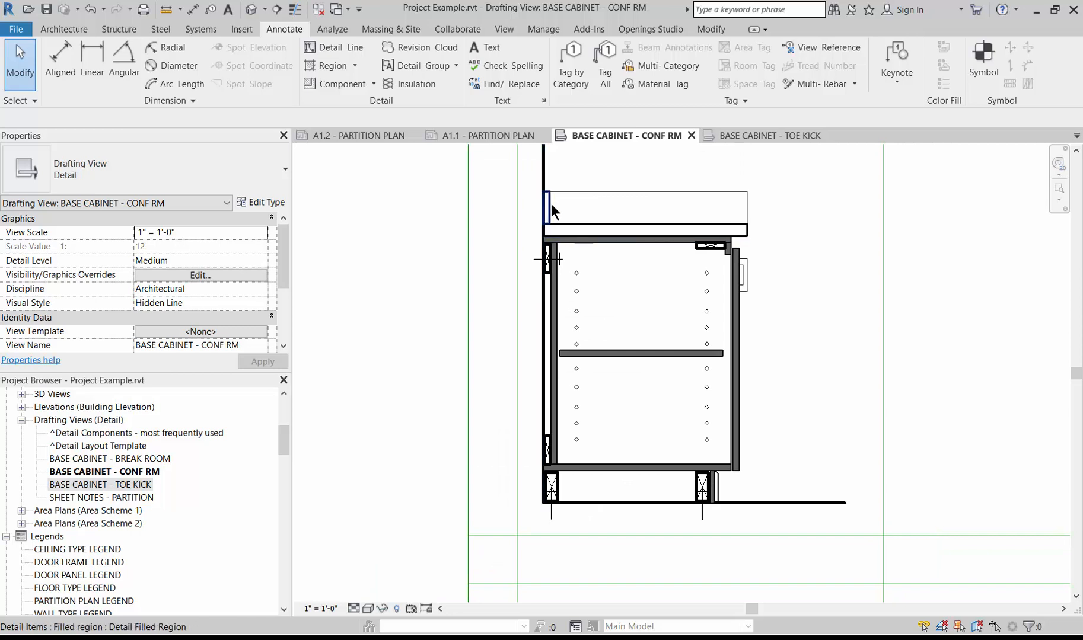
scroll(563, 208, up, 3)
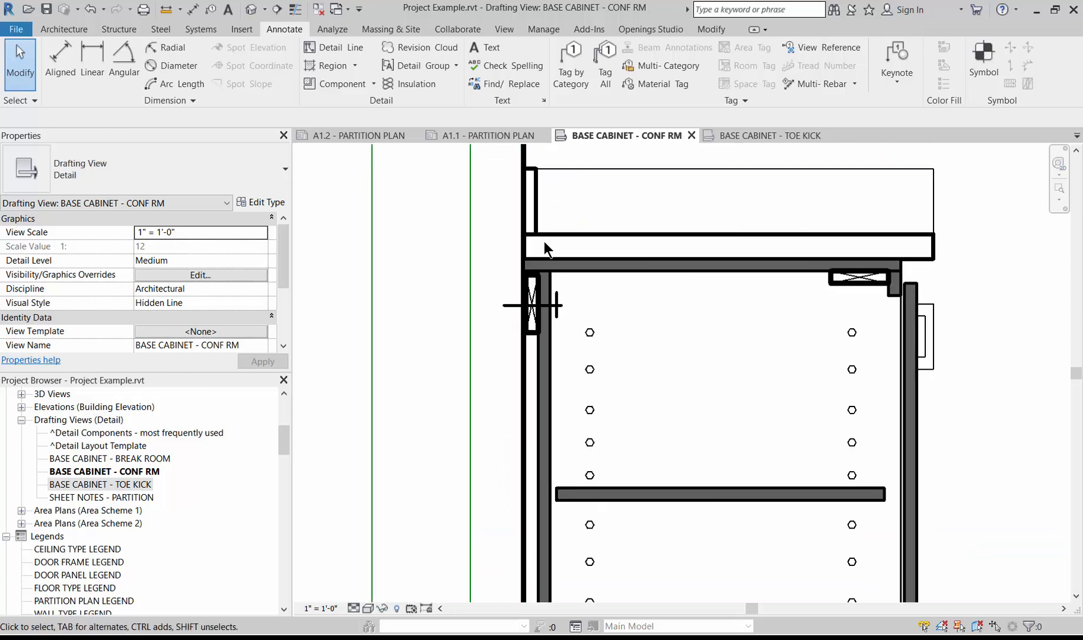
scroll(382, 358, down, 3)
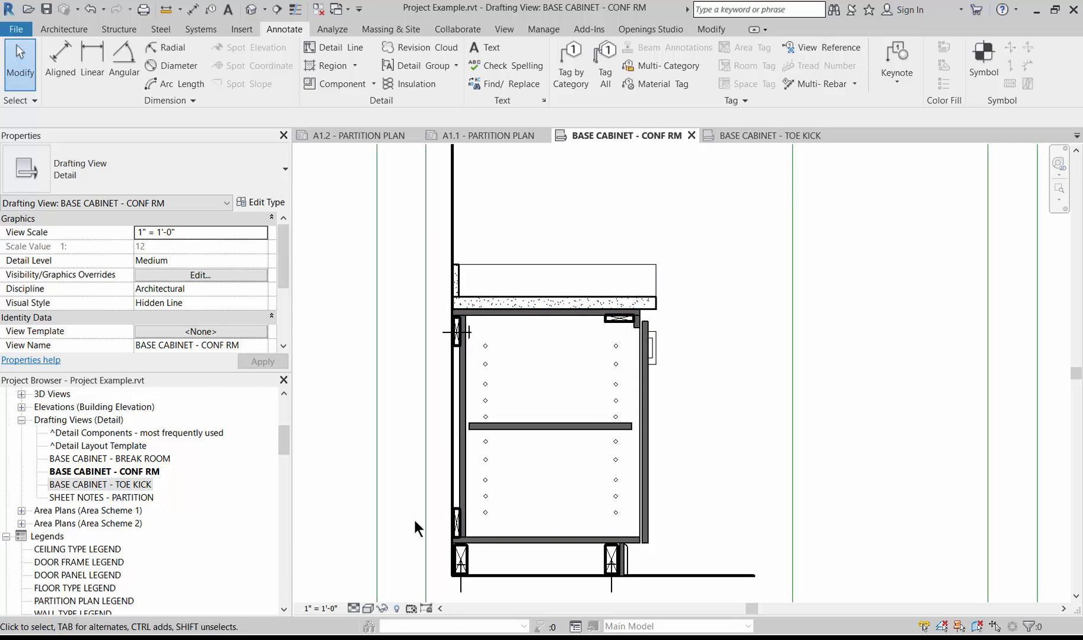
- Duplicate the BASE CABINET - CONF RM drafting view with its detailing
right_click(139, 473)
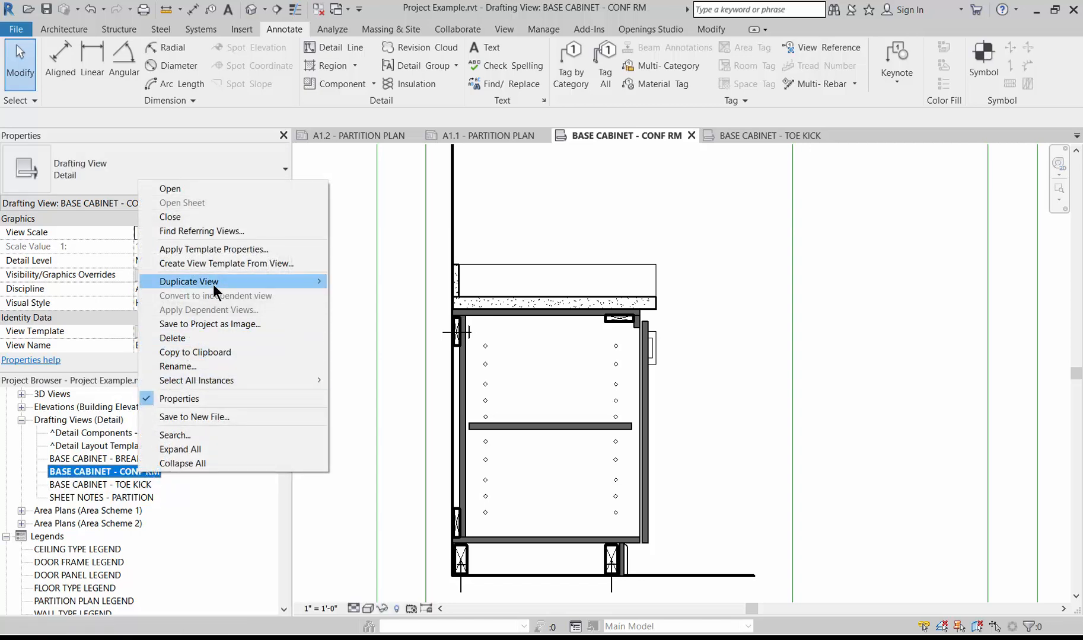
mouse_move(216, 282)
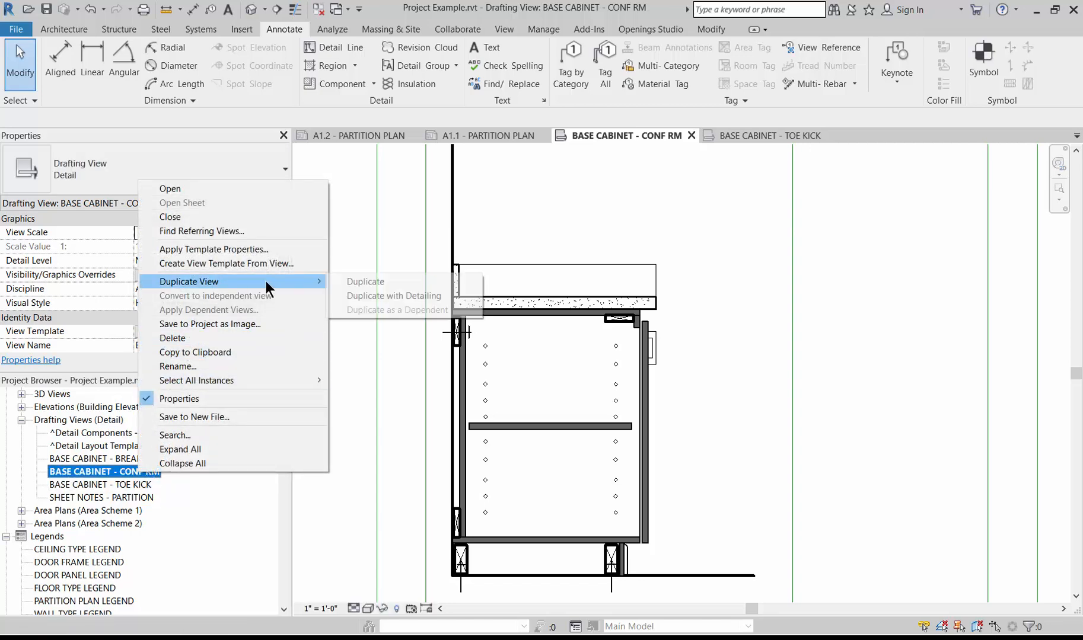
click(374, 295)
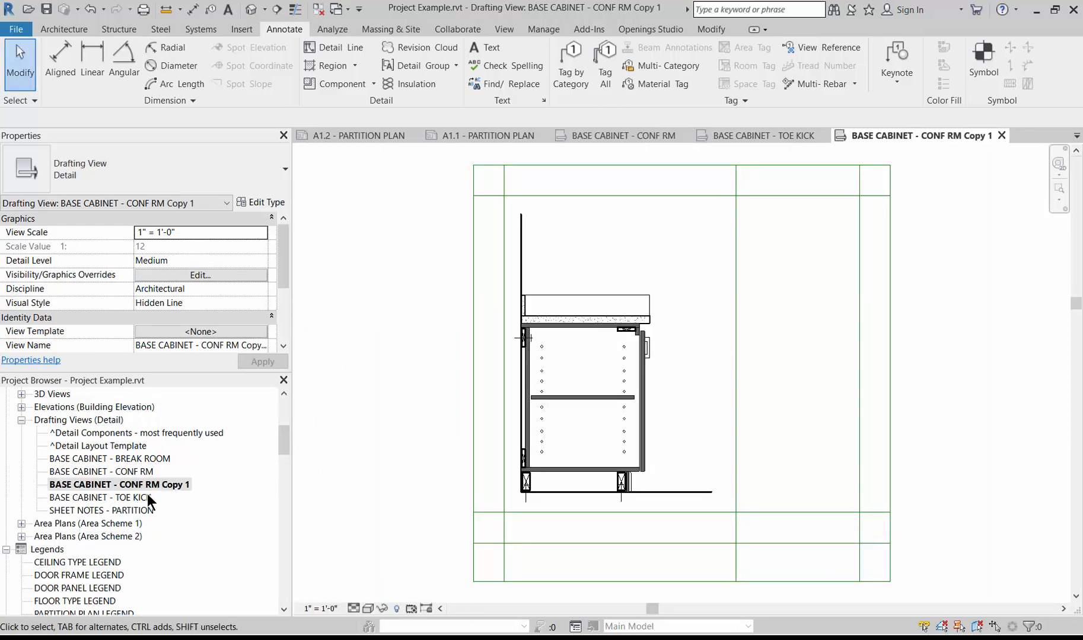
- Rename the duplicated view BASE CABINET - COUNTERTOP and set its scale to 3" = 1'-0"
right_click(165, 483)
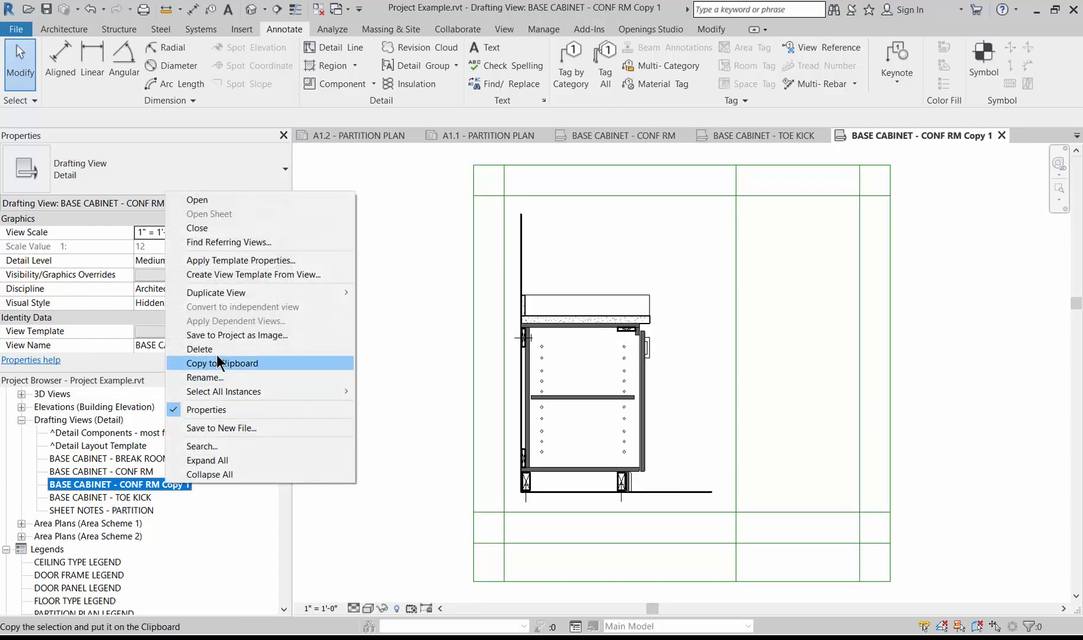
click(224, 373)
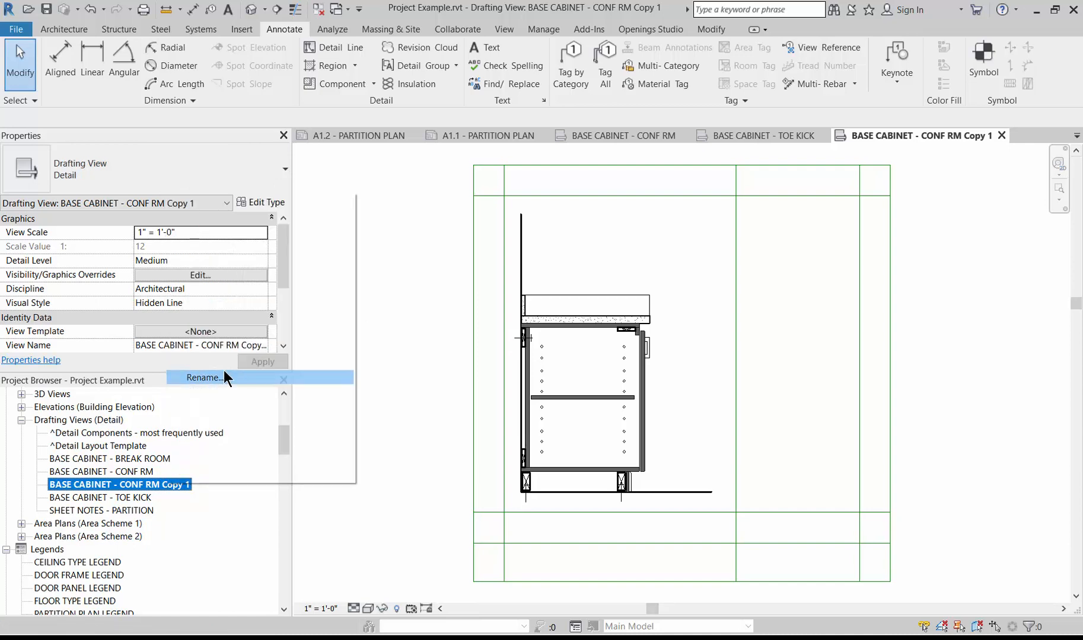
drag(185, 484, 120, 484)
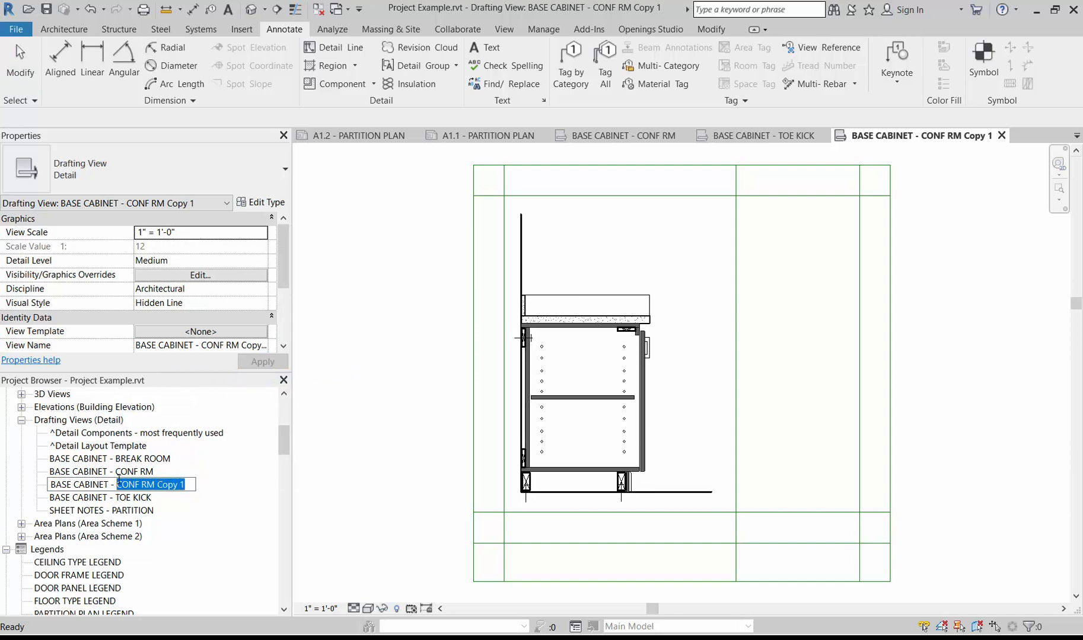
text(eCOU)
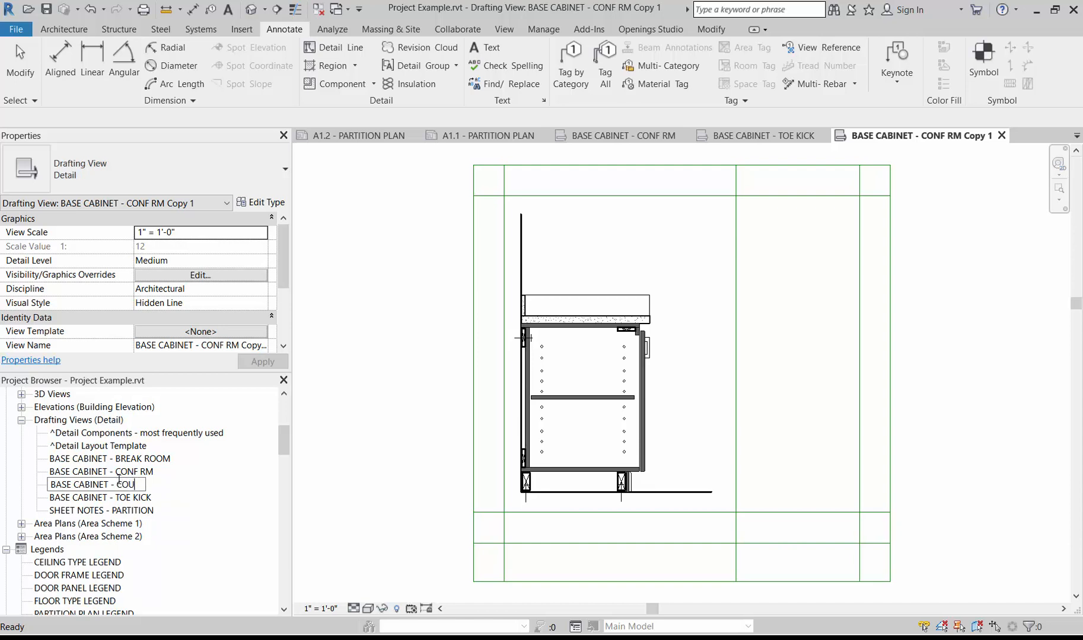
text(NTERTOP)
key(Return)
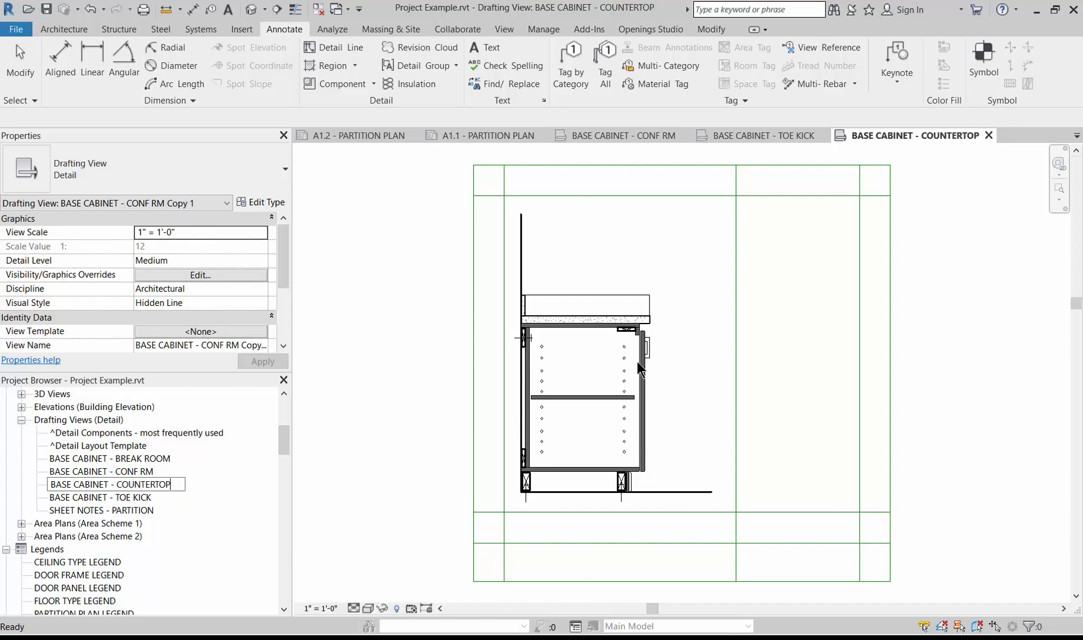
click(325, 609)
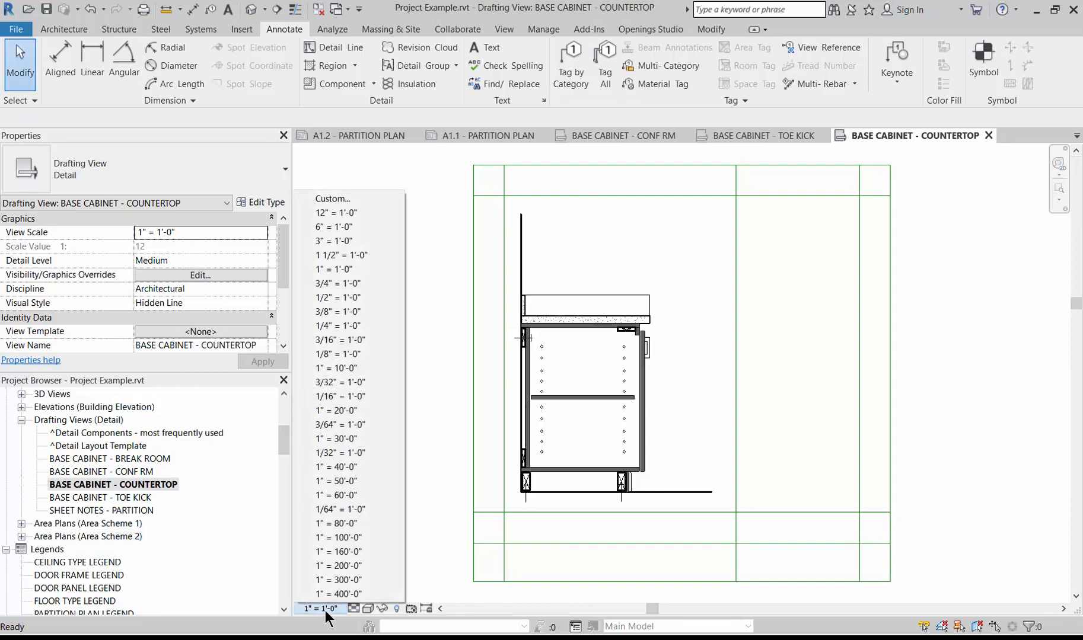
click(339, 241)
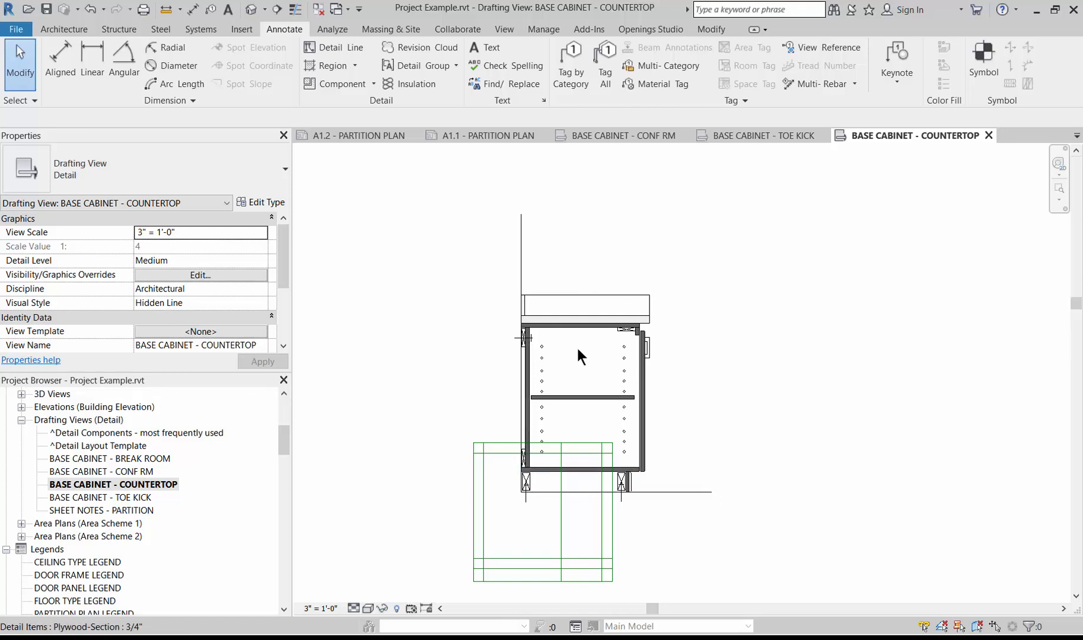
- Move all the cabinet geometry so the countertop's front edge and door handle sit inside the detail template frame
scroll(635, 295, down, 1)
drag(471, 223, 707, 458)
drag(657, 337, 647, 314)
mouse_move(558, 443)
mouse_down()
mouse_move(545, 460)
mouse_move(561, 454)
mouse_up()
scroll(554, 536, up, 3)
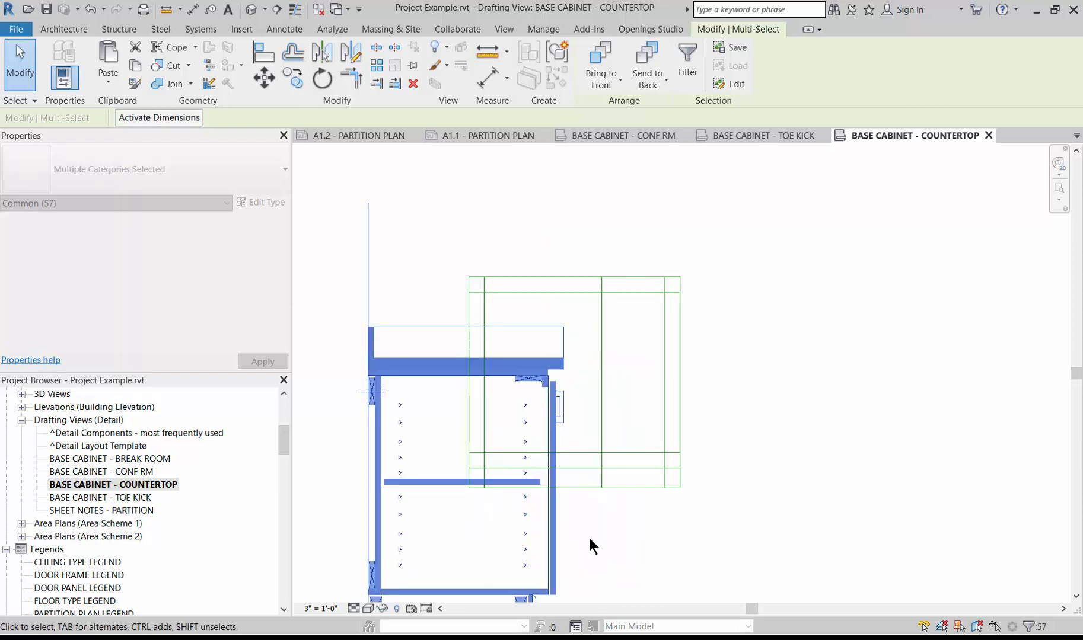
click(589, 537)
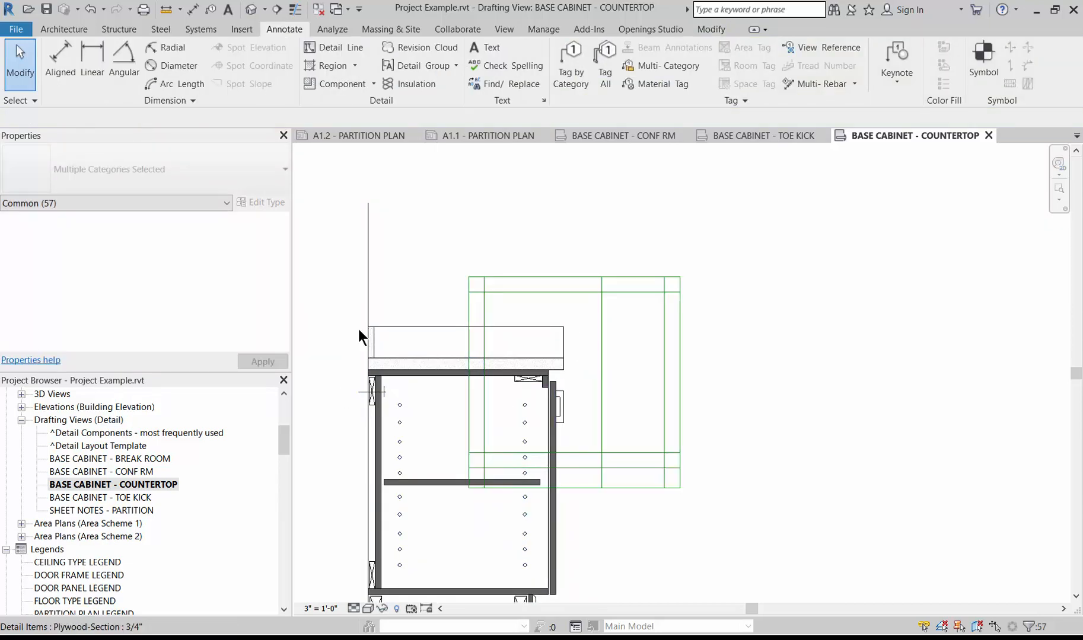
- Delete the top and front detail lines of the splash outline above the countertop
scroll(608, 326, down, 1)
scroll(587, 370, up, 1)
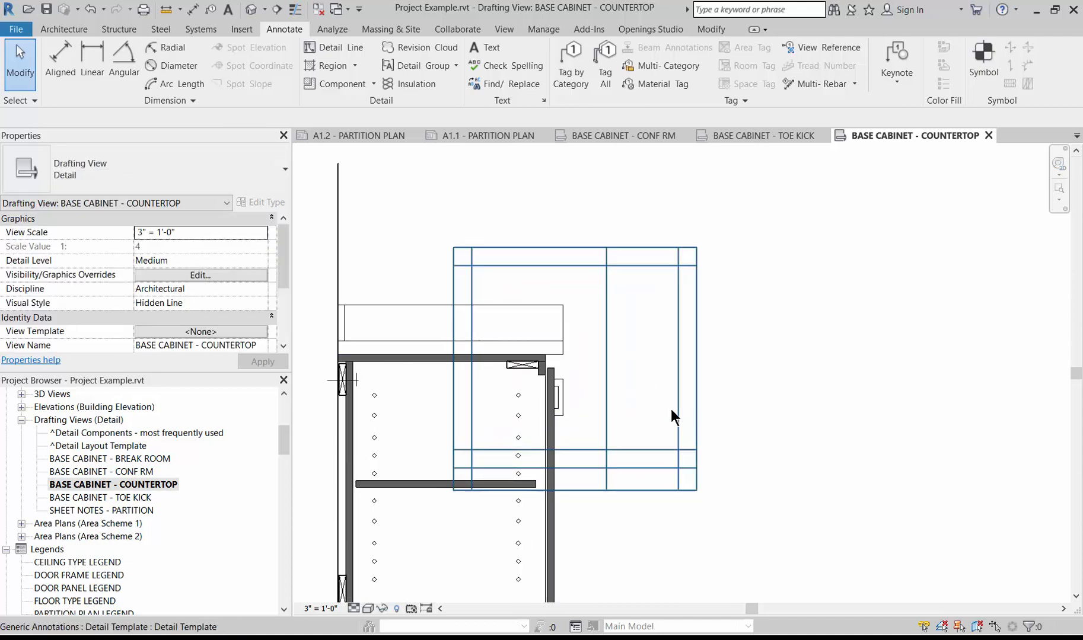
scroll(559, 330, up, 2)
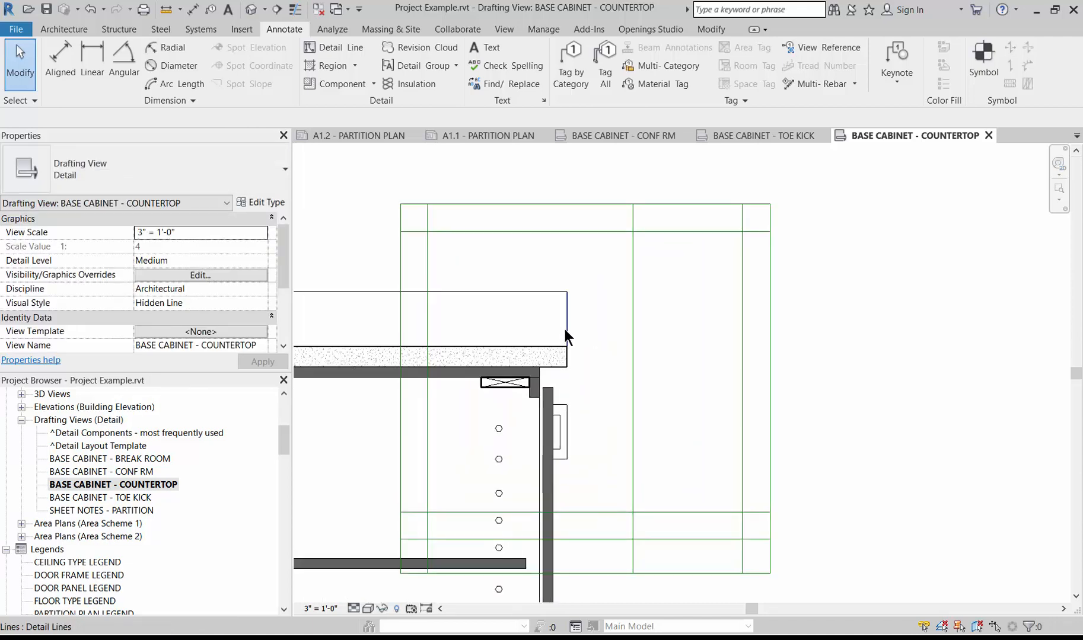
click(533, 295)
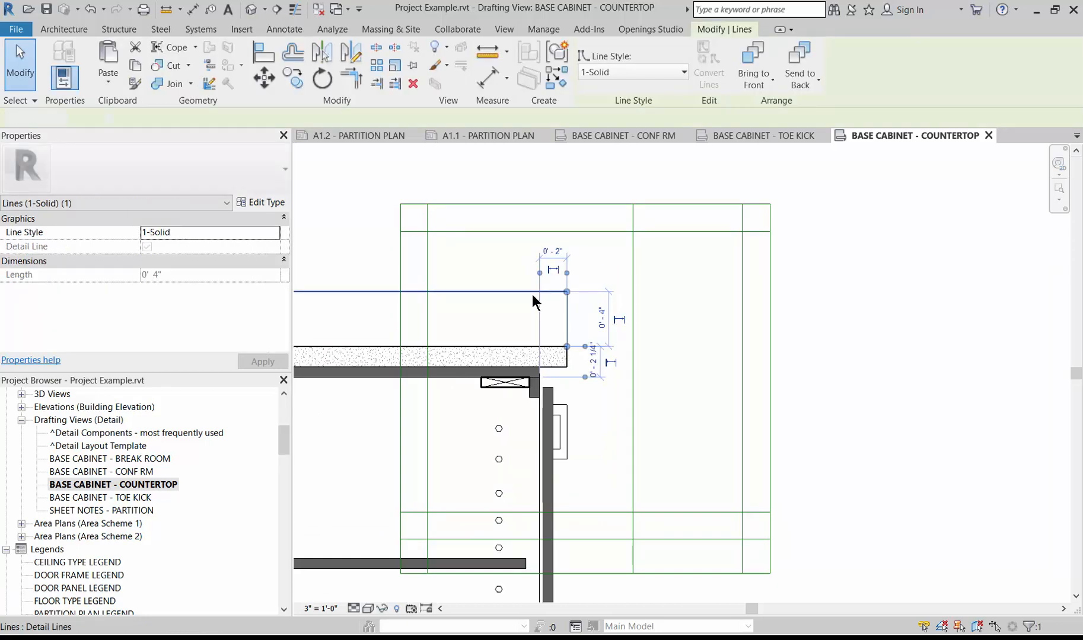
key(Delete)
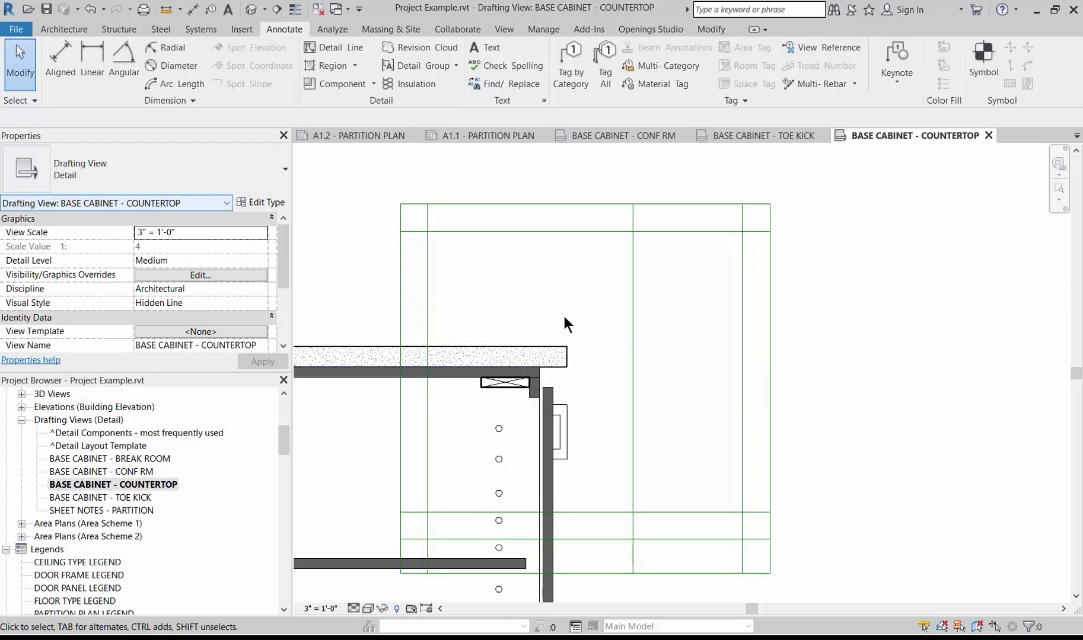
- Place a Break Line-Centered Squiggle, rotated vertical, across the countertop and plywood top near the template frame's inner edge
click(340, 84)
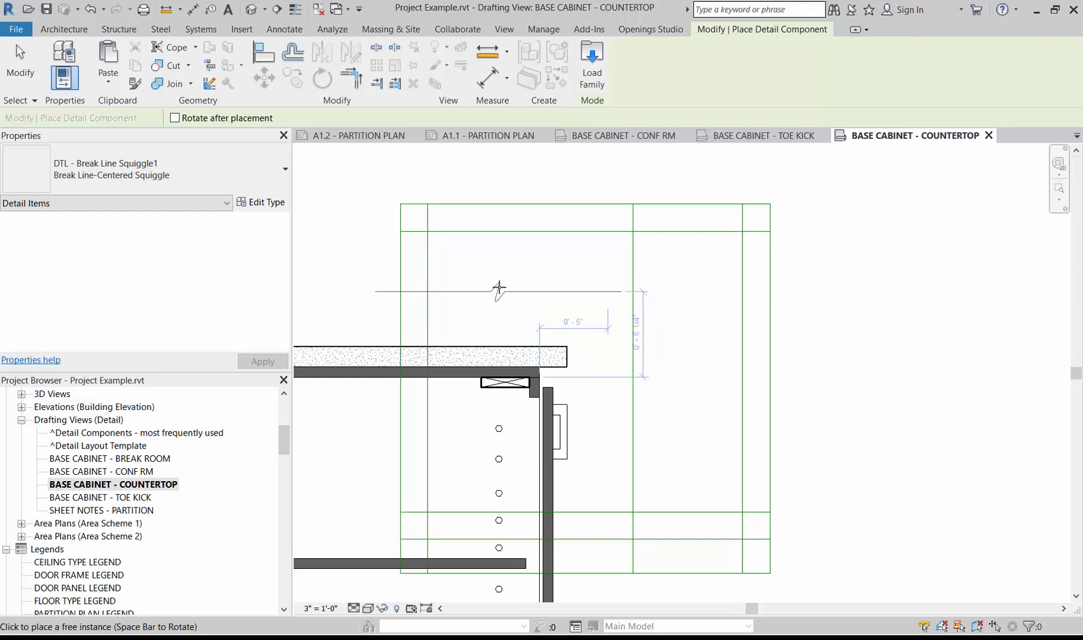
key(space)
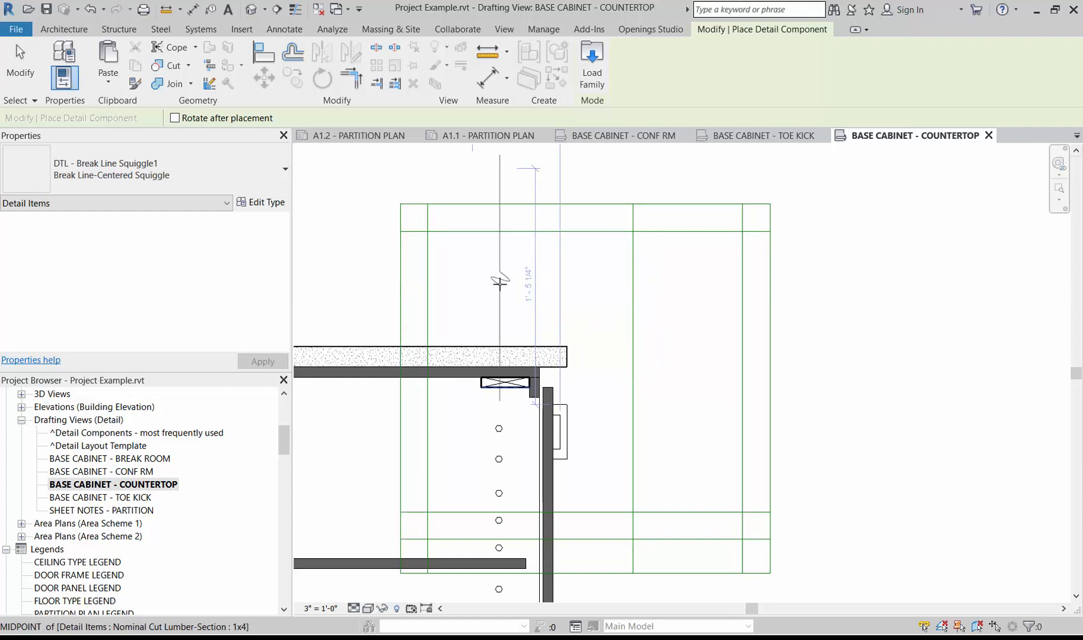
click(451, 357)
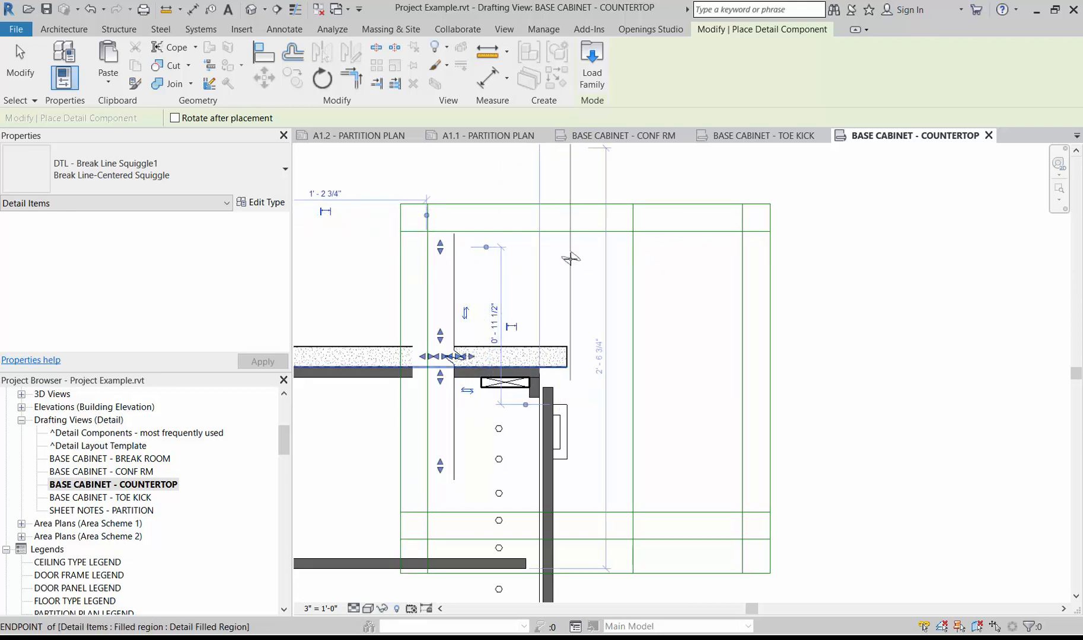
- Place a second break line, rotated horizontal, across the cabinet door below the handle near the template's lower border
scroll(571, 258, down, 2)
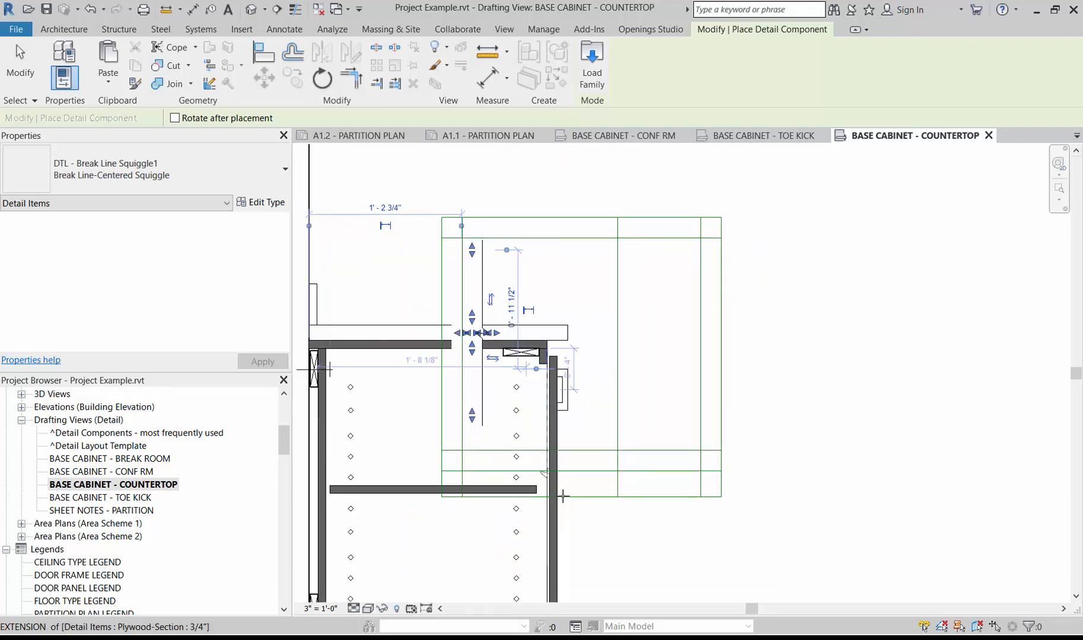
scroll(562, 496, up, 1)
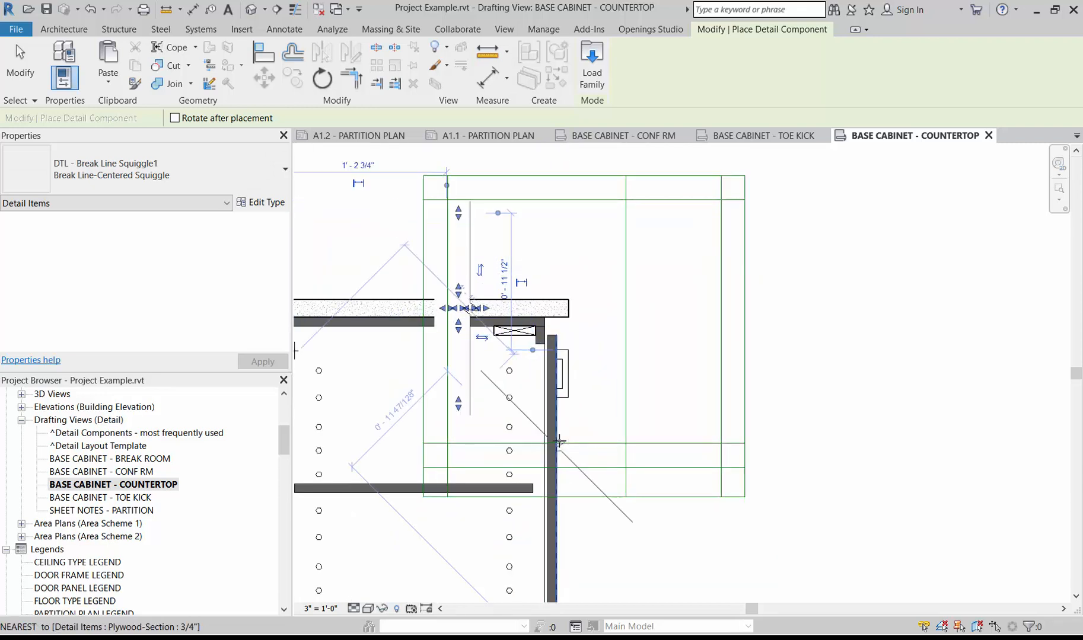
key(space)
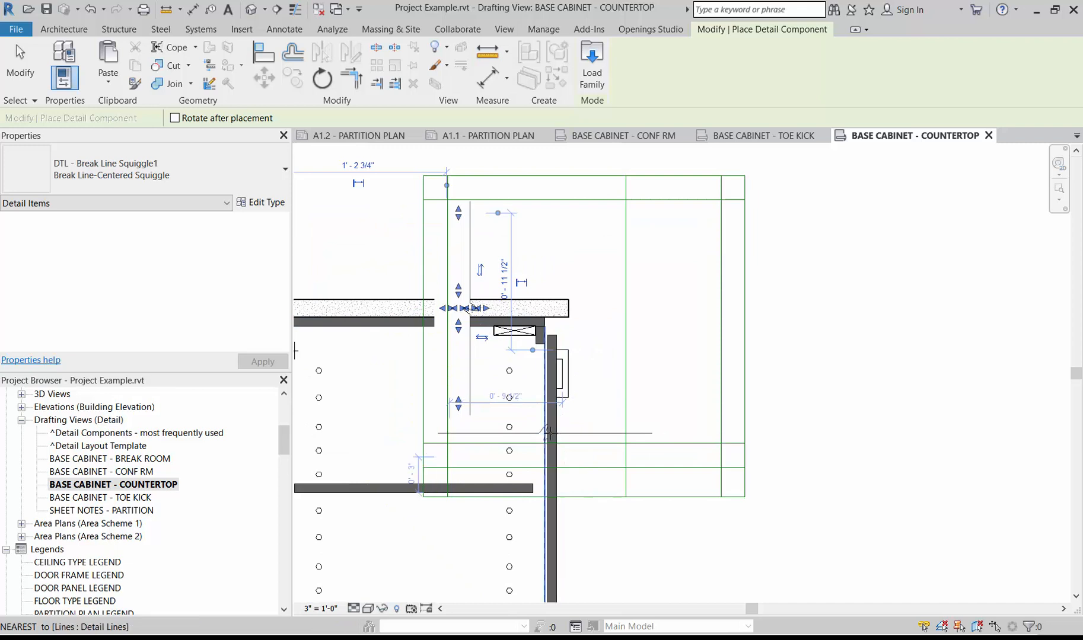
click(548, 436)
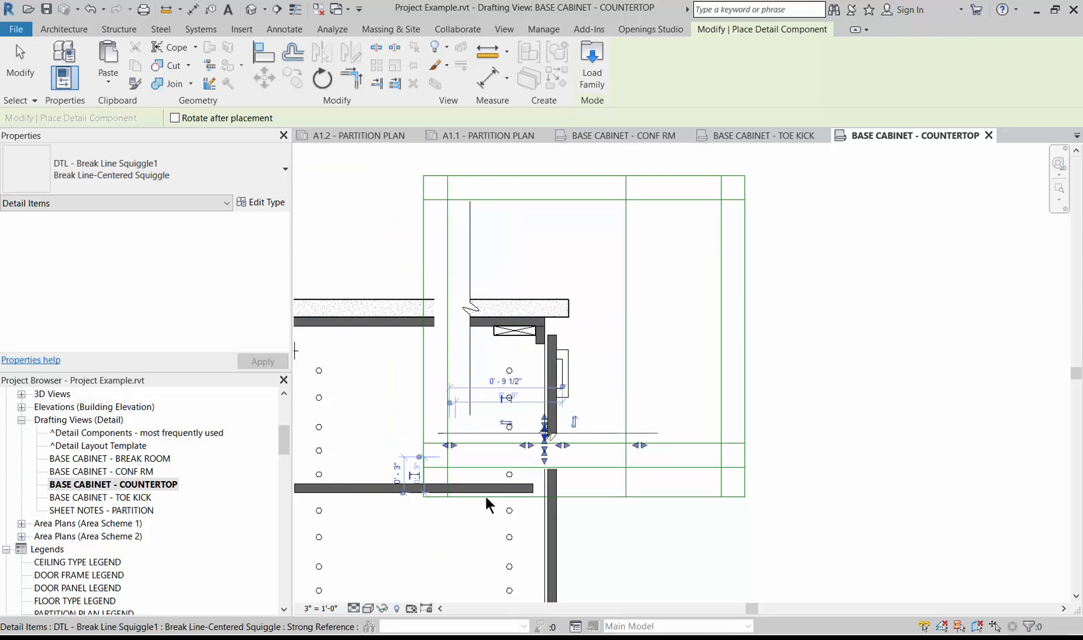
scroll(599, 371, down, 2)
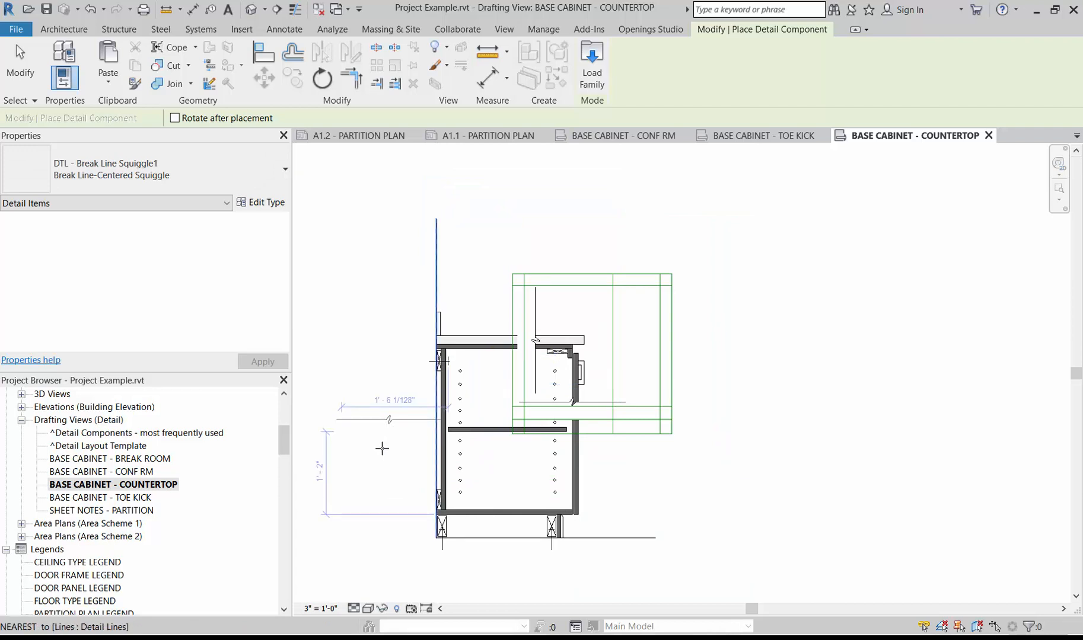
- Delete the cabinet's shelf, bottom, toe kick and floor line, plus the wall line, splash and cabinet back lying outside the template frame
key(Escape)
key(Escape)
mouse_move(380, 413)
mouse_down()
mouse_move(462, 508)
mouse_move(546, 550)
mouse_move(677, 563)
mouse_up()
key(Delete)
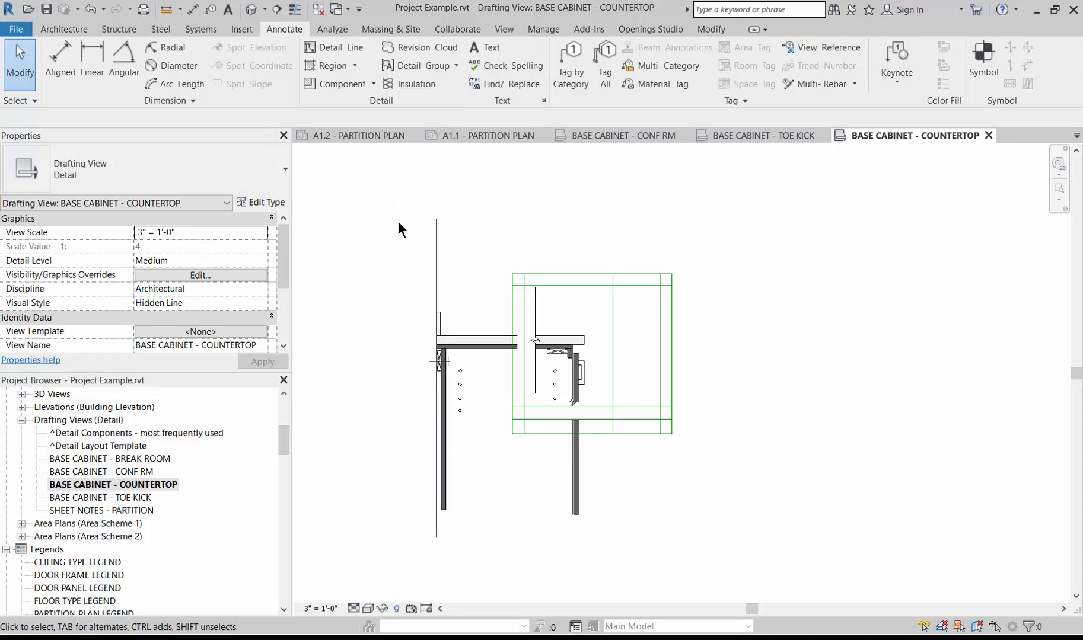
drag(398, 201, 514, 548)
key(Delete)
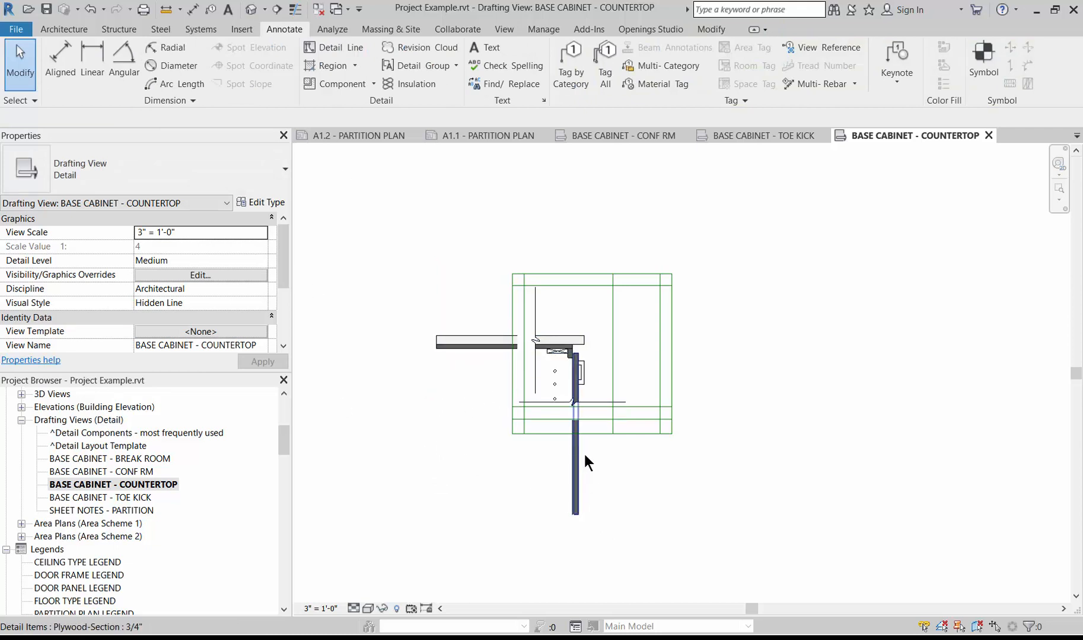
- Shorten the door's plywood section to about 10 1/4" and the adjacent vertical detail line to about 11", ending both just below the break line
scroll(584, 454, up, 3)
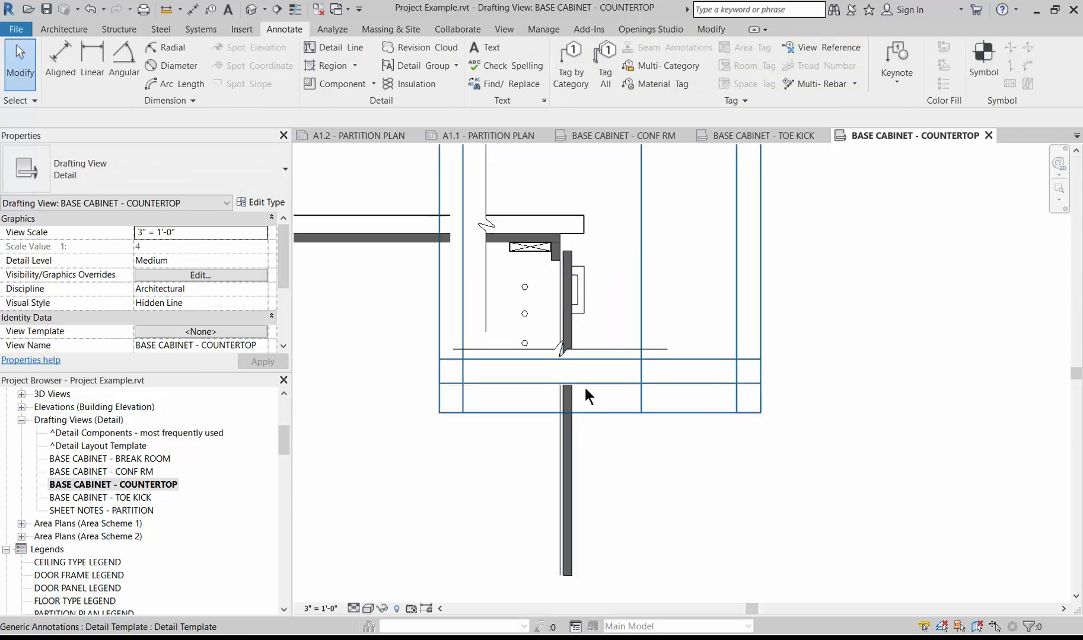
click(570, 534)
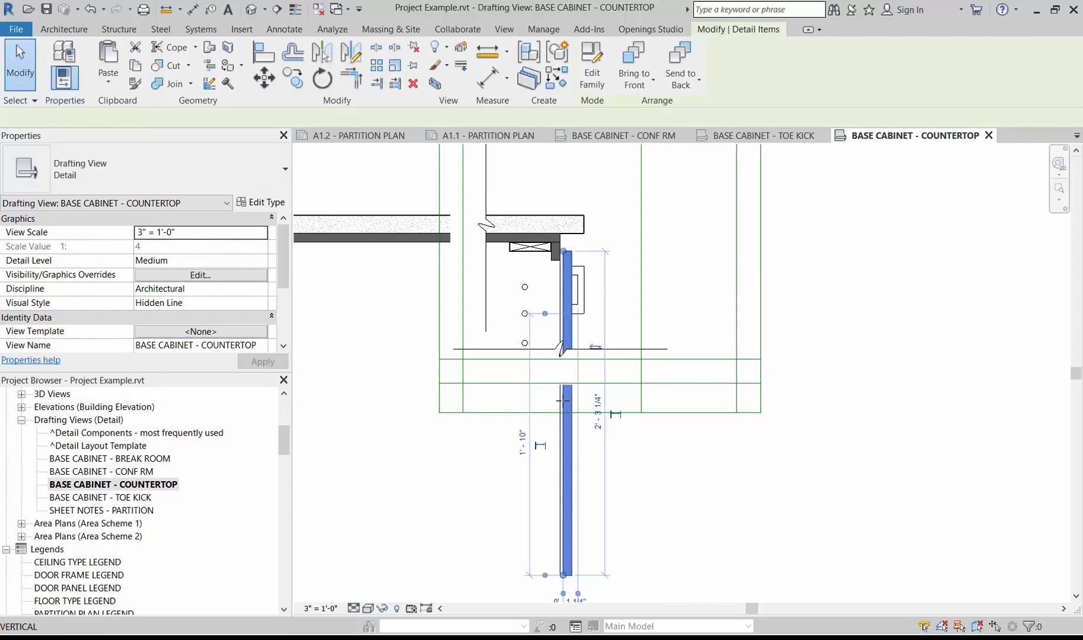
drag(563, 401, 563, 374)
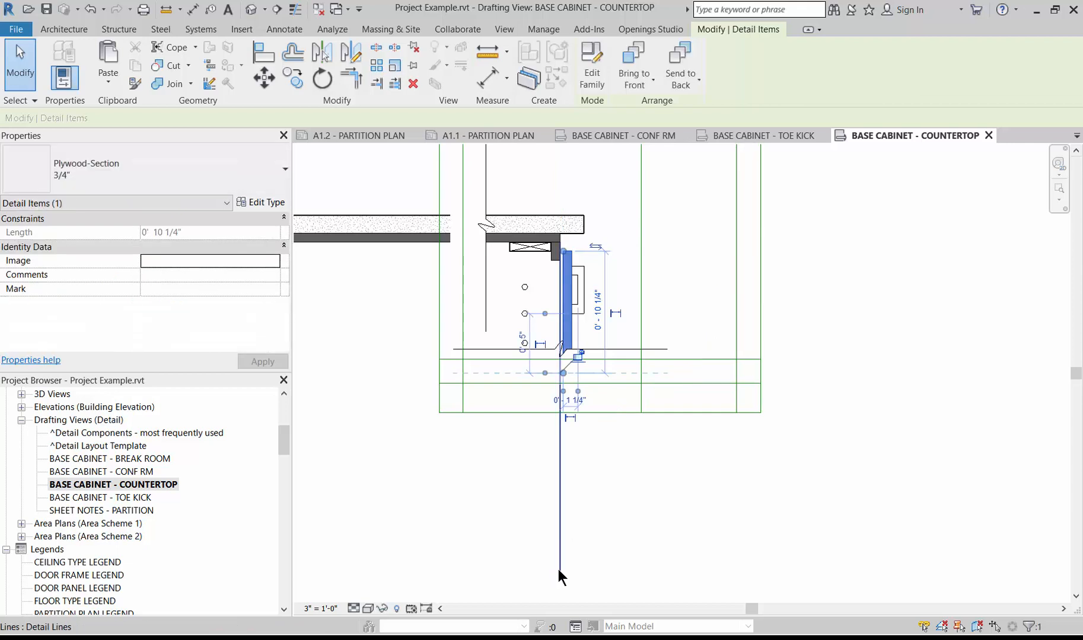
click(559, 571)
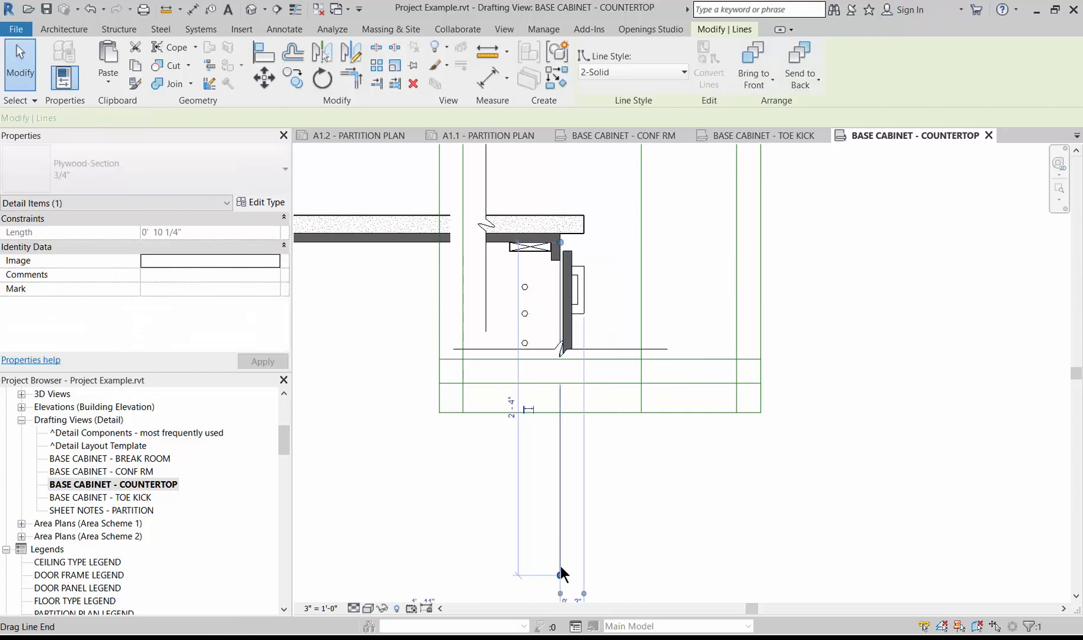
click(554, 362)
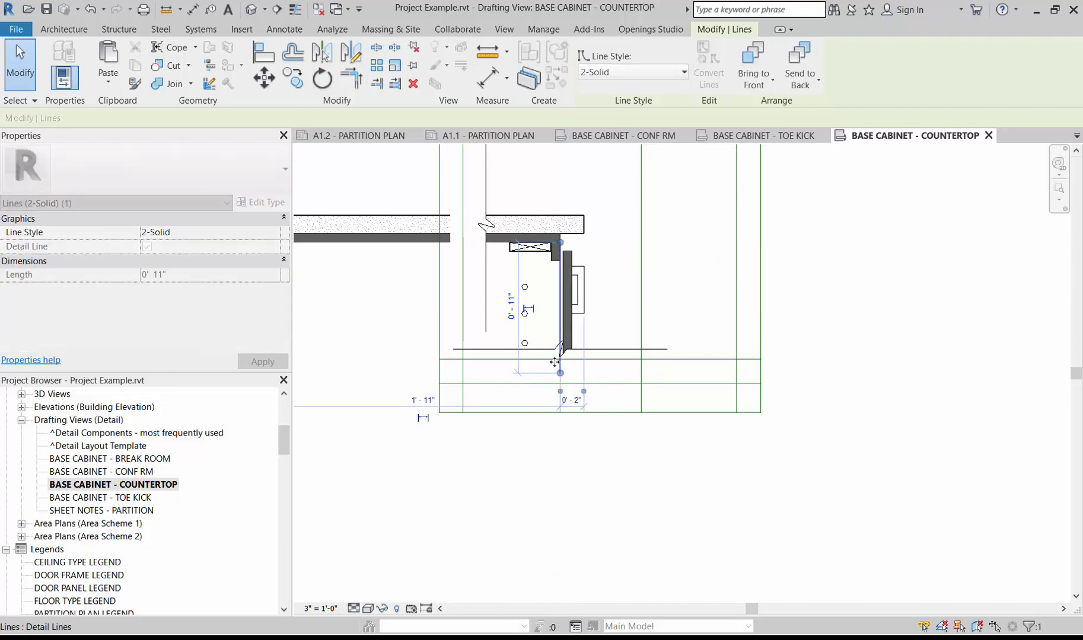
scroll(557, 361, up, 5)
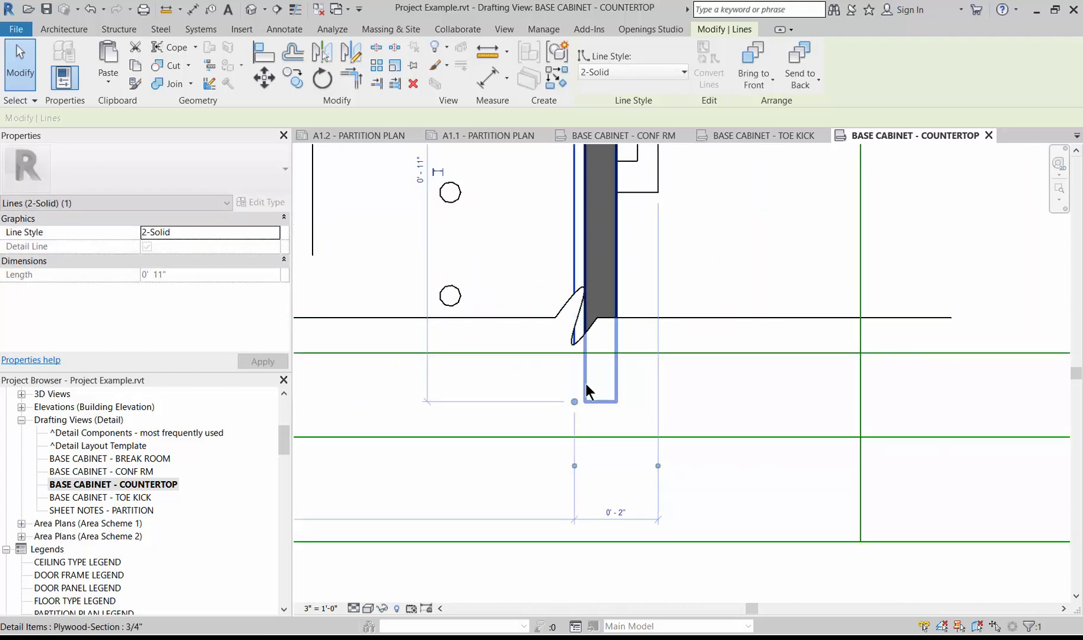
scroll(714, 442, down, 3)
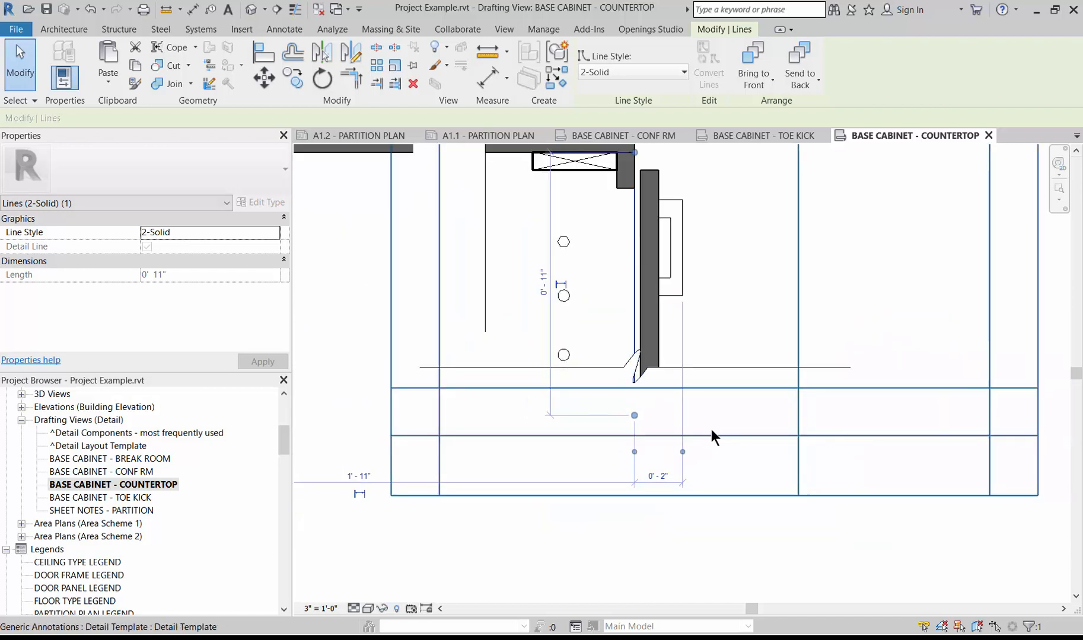
- Send the horizontal break line across the cabinet door to the back of the draw order
click(820, 83)
click(711, 367)
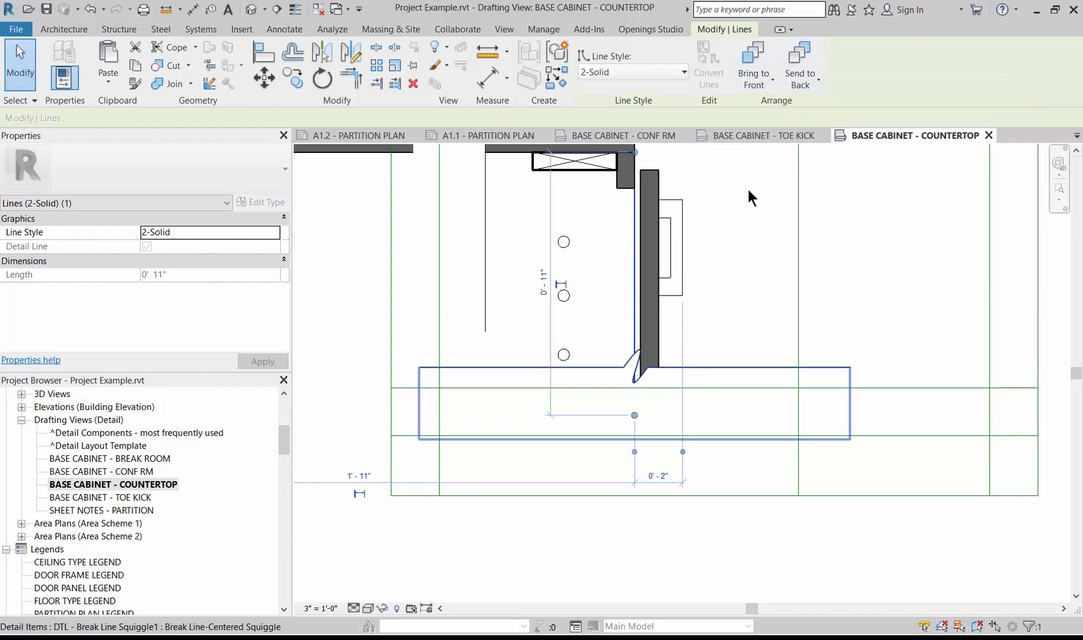
click(569, 547)
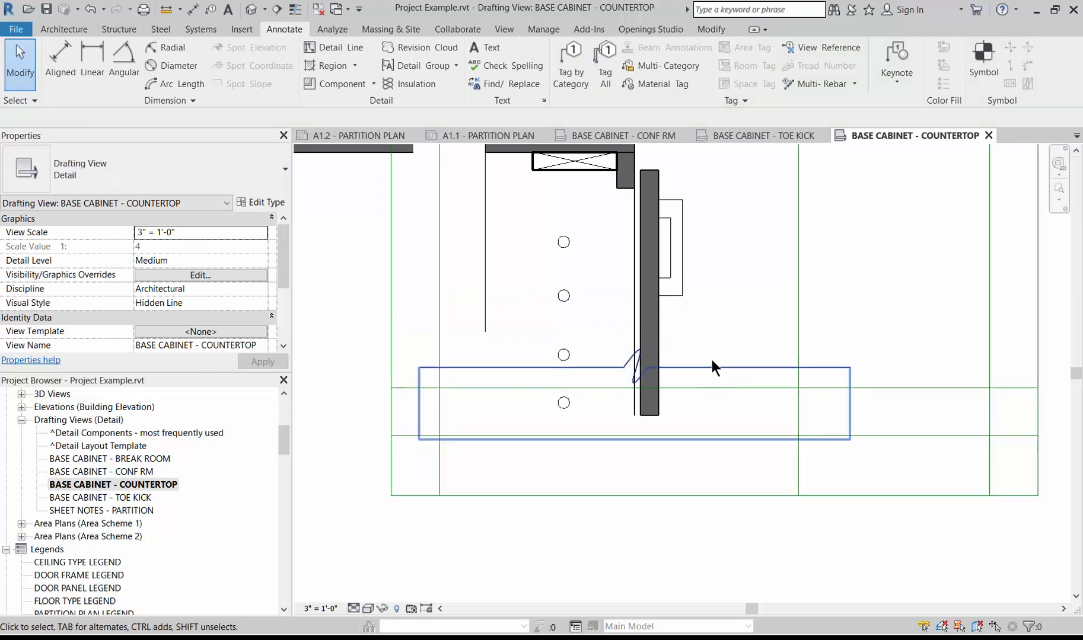
- Select the horizontal break line crossing the cabinet door
click(714, 332)
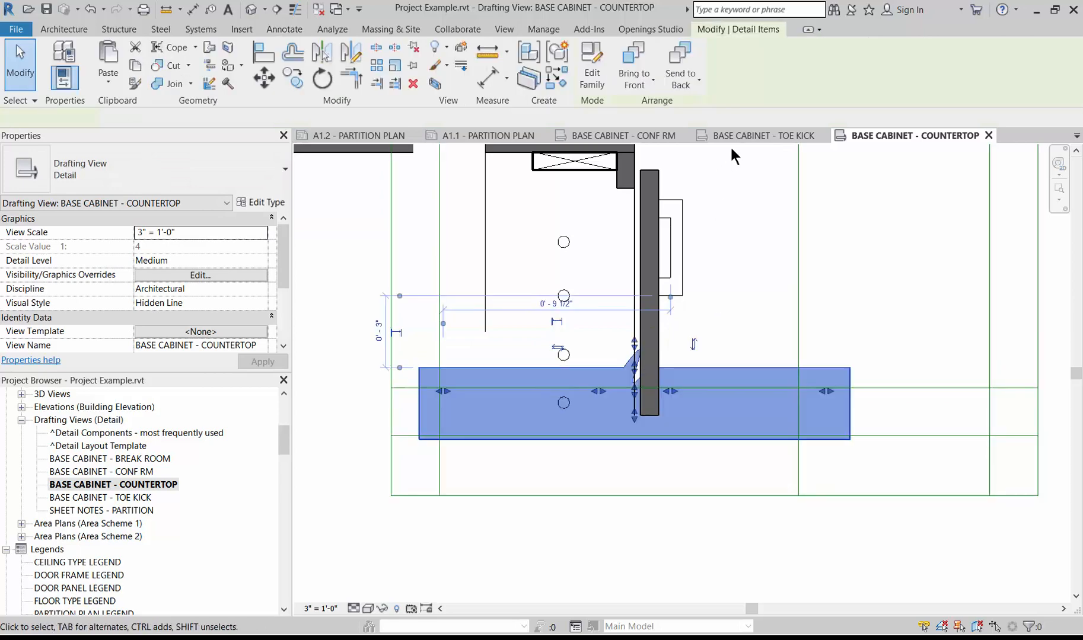
- Bring the horizontal break line at the base of the cabinet detail to the front of the other detail items
click(627, 51)
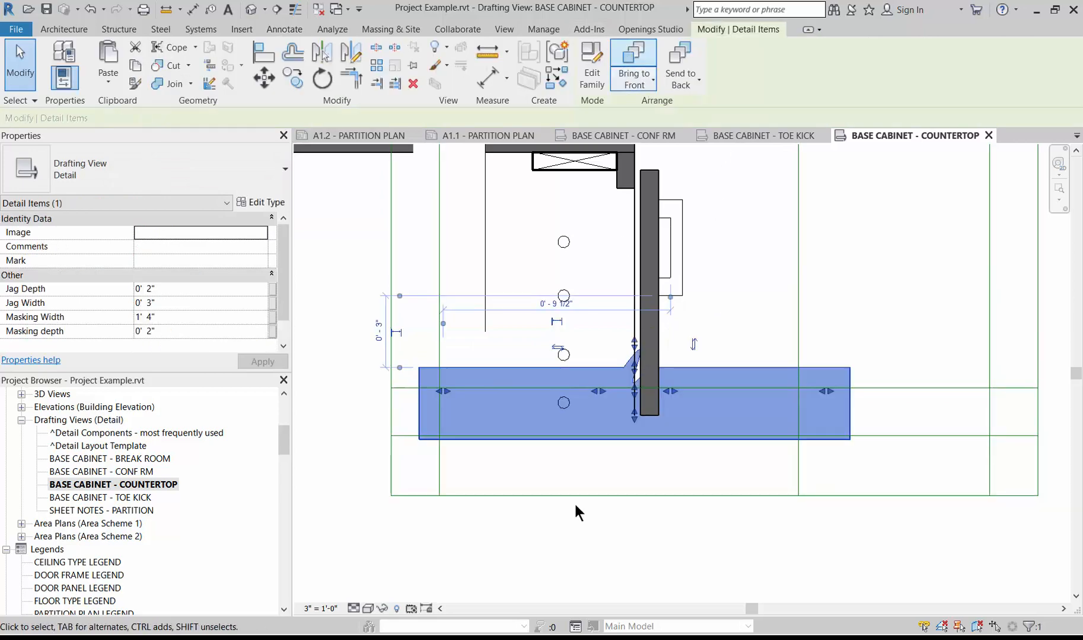
click(569, 569)
- Shorten the plywood top, the detail line along its underside and the solid surface countertop so they end just behind the vertical break line
scroll(569, 529, down, 3)
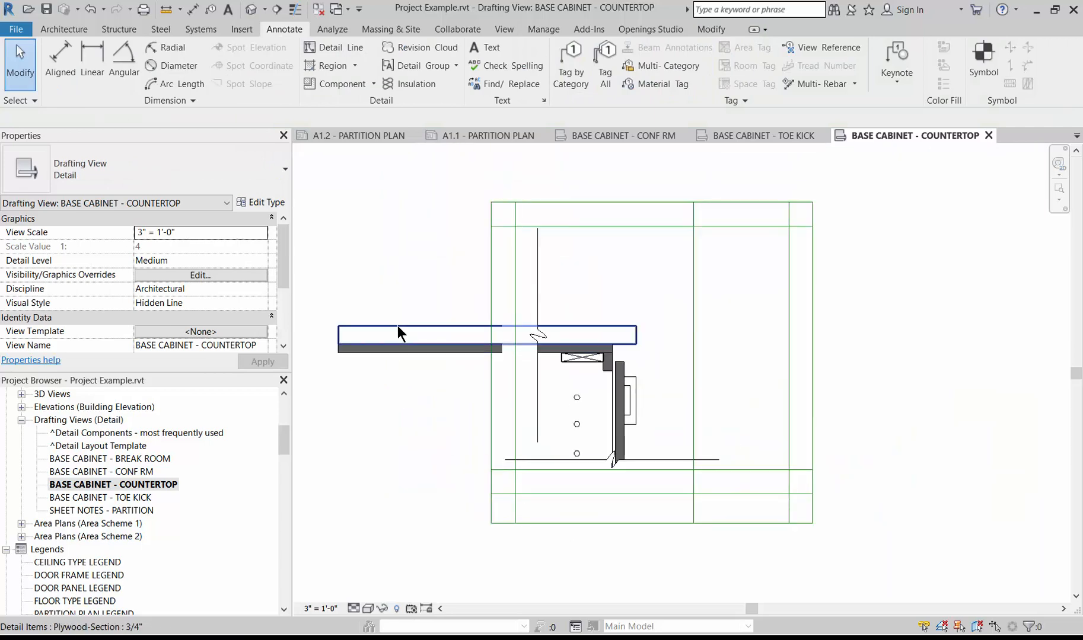
click(360, 355)
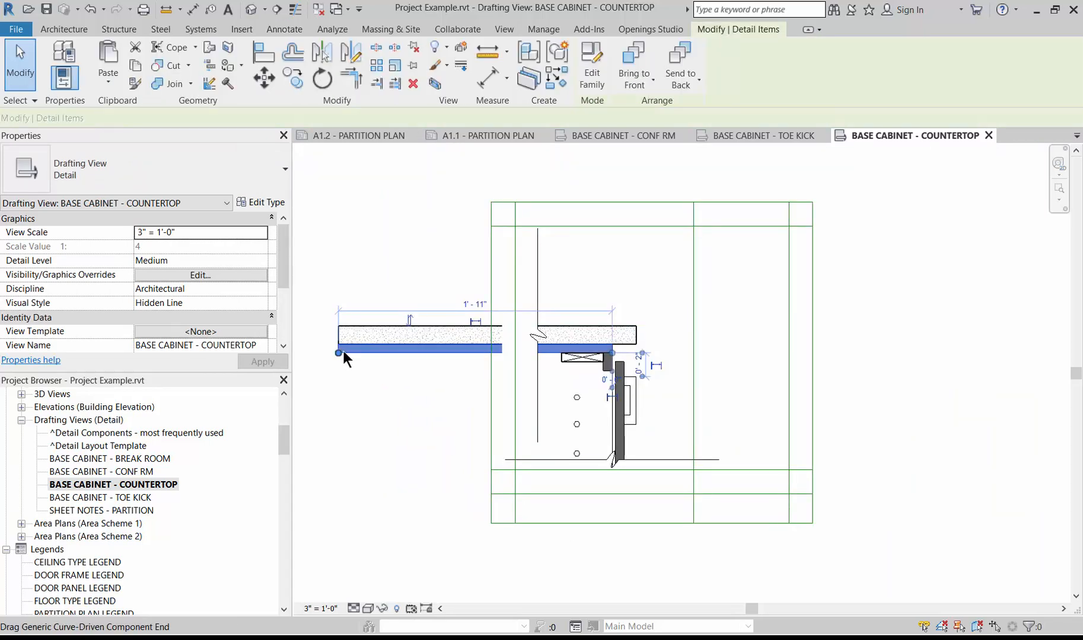
drag(509, 355, 525, 353)
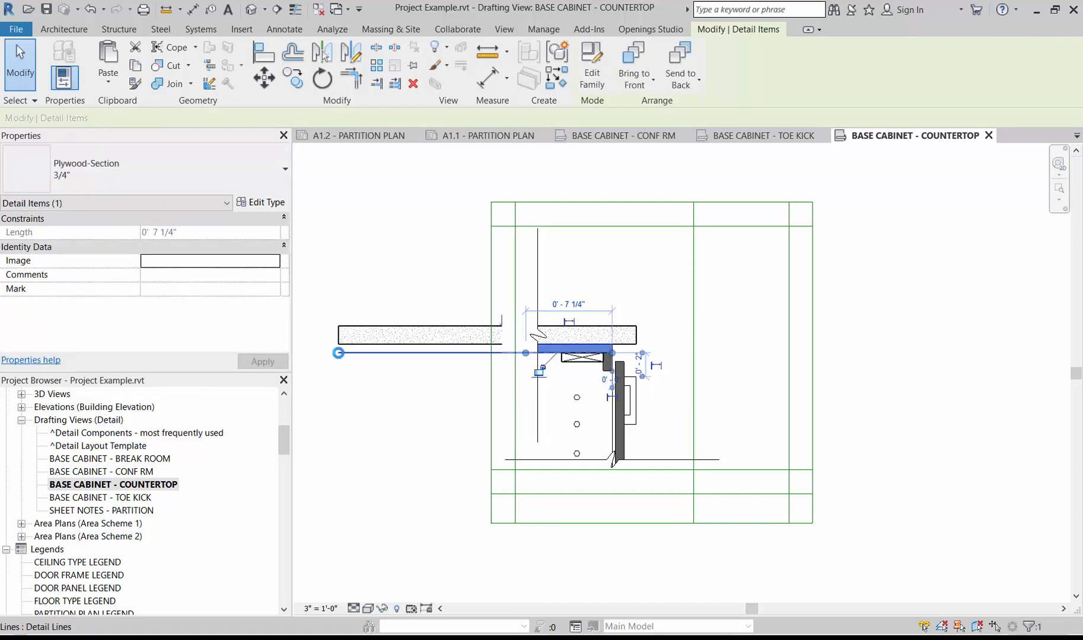
click(341, 354)
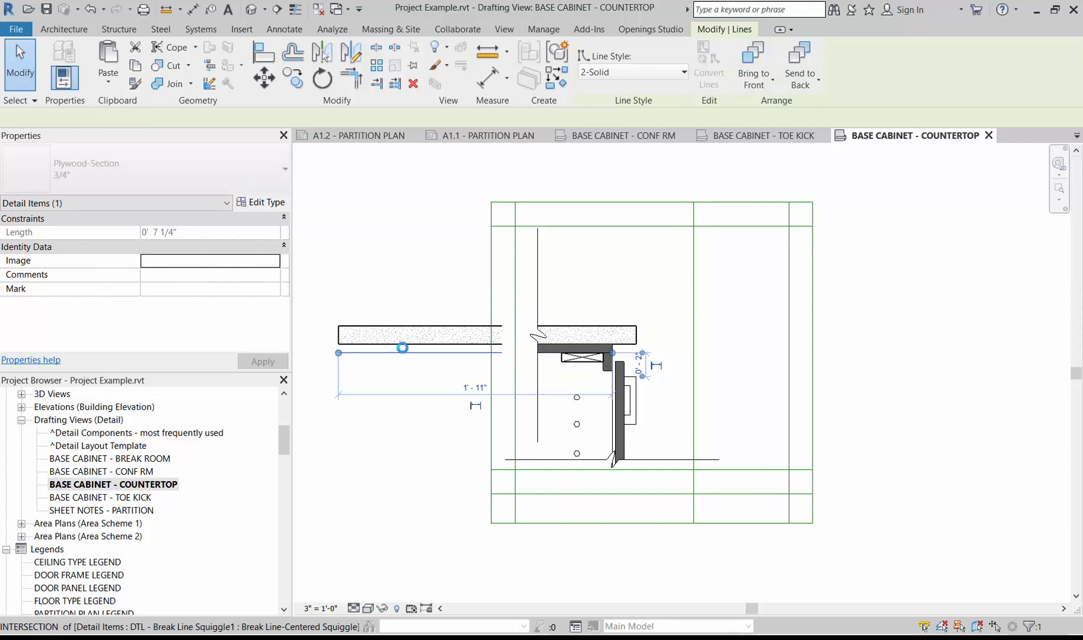
click(403, 345)
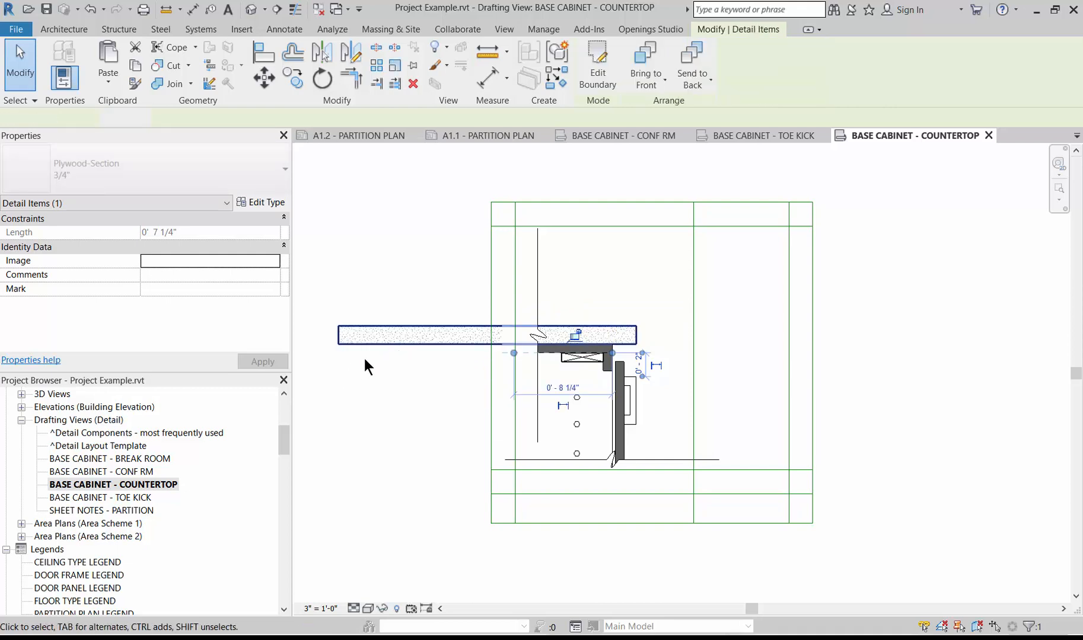
drag(340, 335, 525, 336)
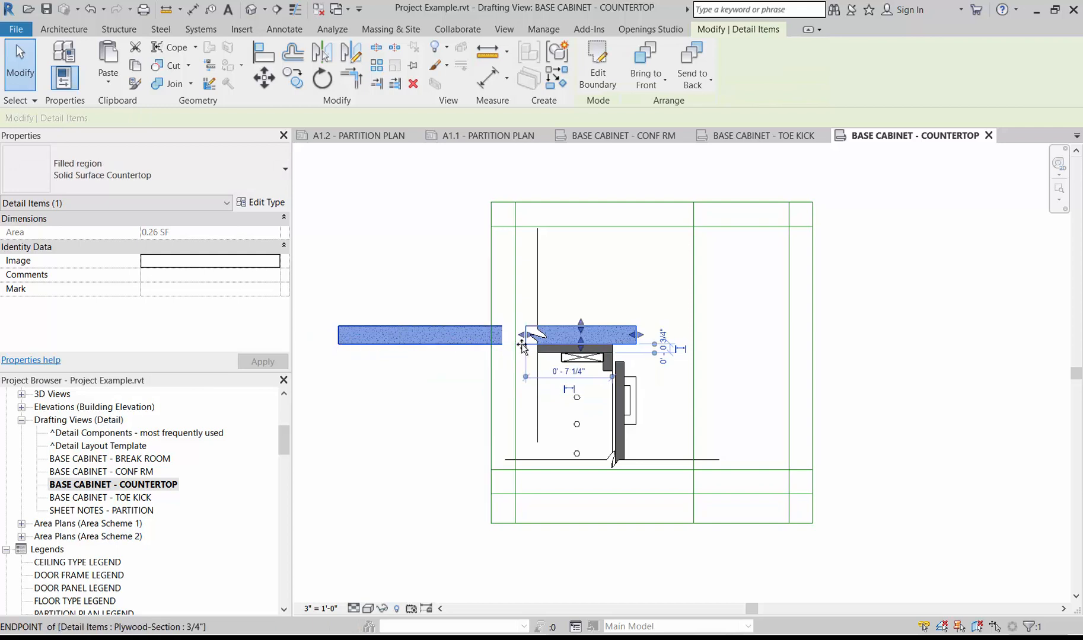
key(Escape)
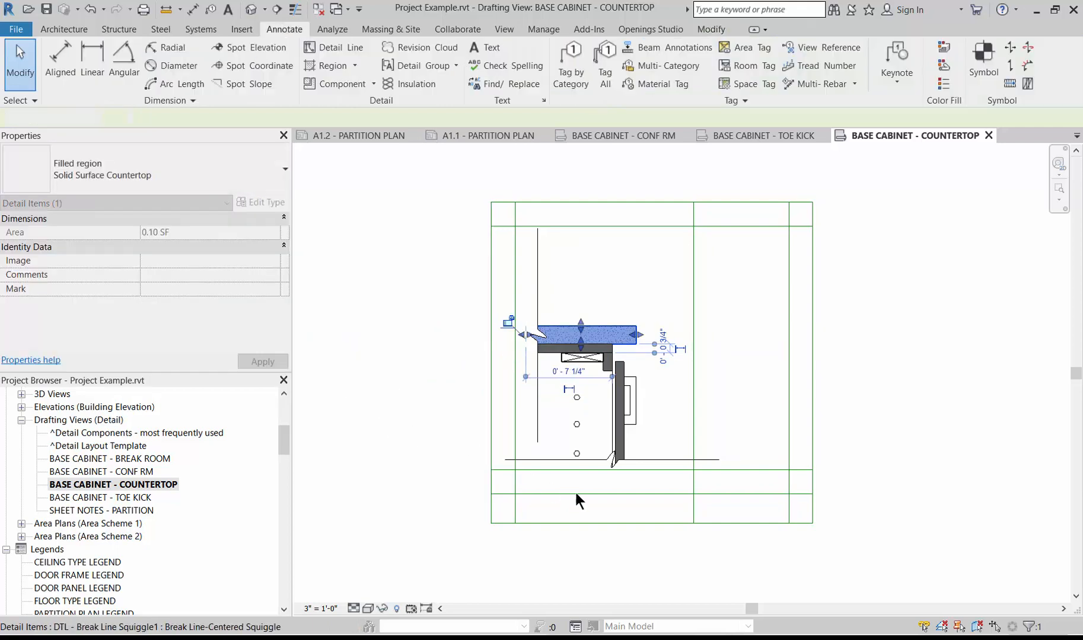
- Shorten the horizontal break line from both ends so it extends only slightly past the cabinet door and the shelf pin holes
scroll(626, 479, up, 2)
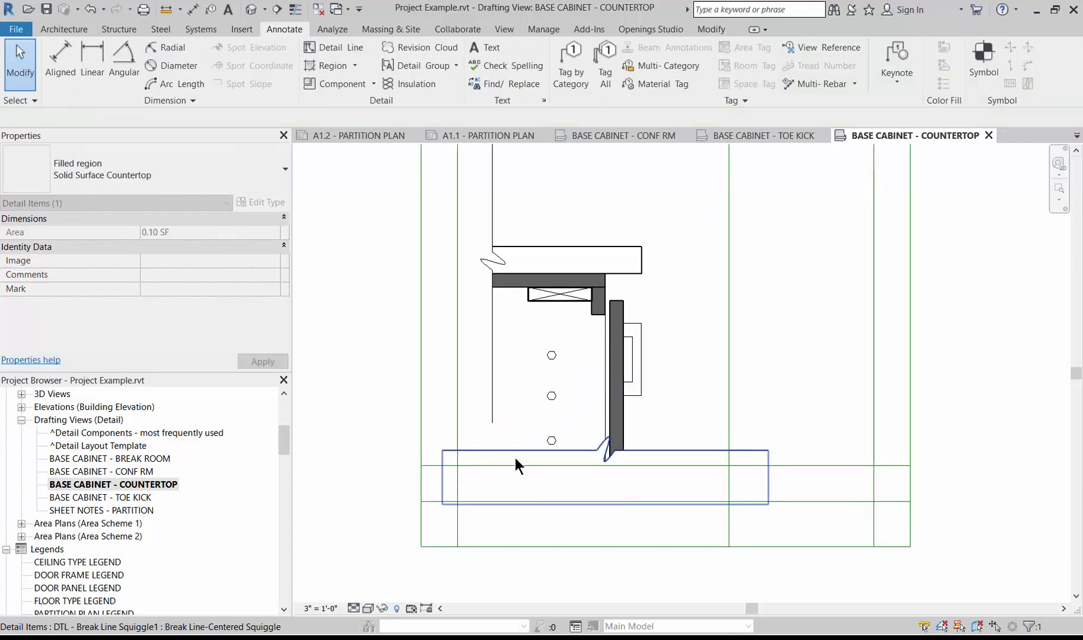
click(444, 451)
drag(482, 474, 547, 471)
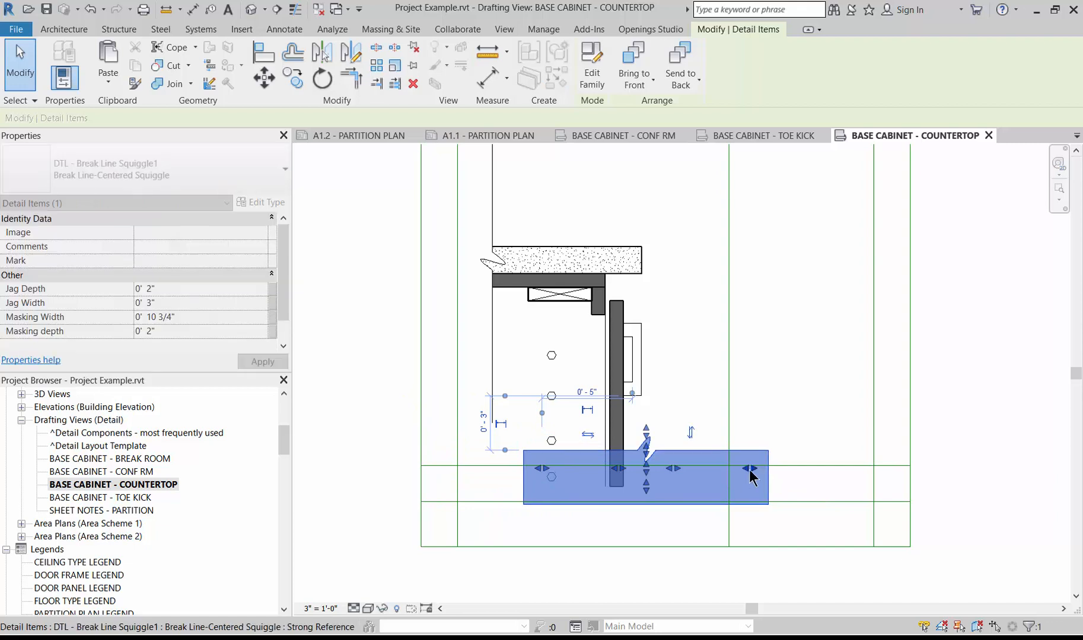
drag(750, 471, 682, 468)
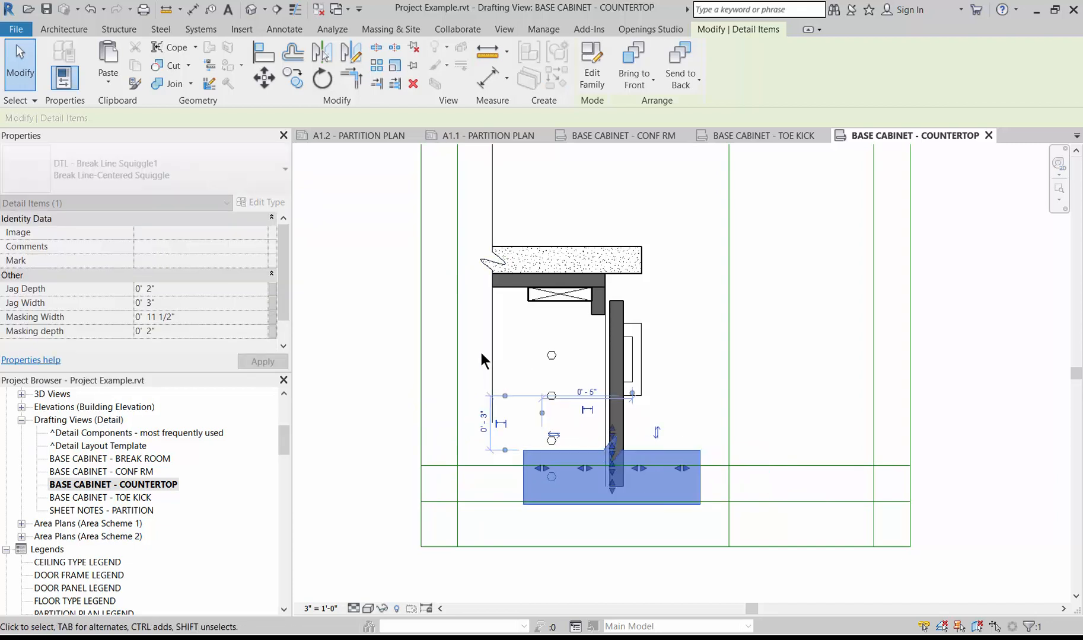
- Shorten the vertical break line from its upper end and adjust its lower end so it extends only modestly beyond the countertop
click(479, 424)
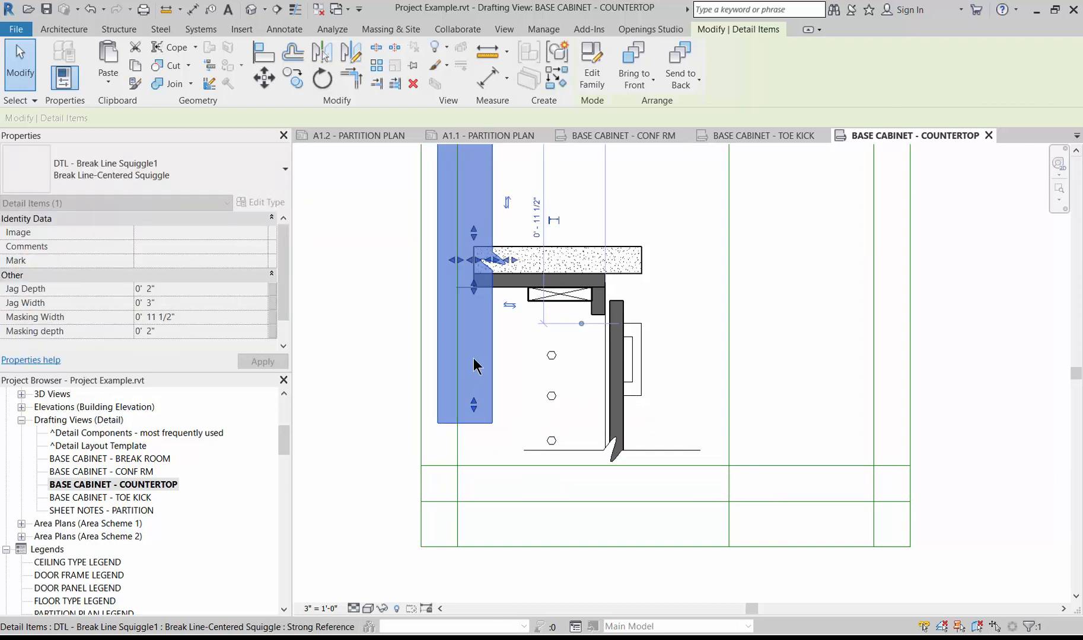
mouse_move(475, 332)
mouse_down()
mouse_move(476, 321)
mouse_move(478, 348)
mouse_up()
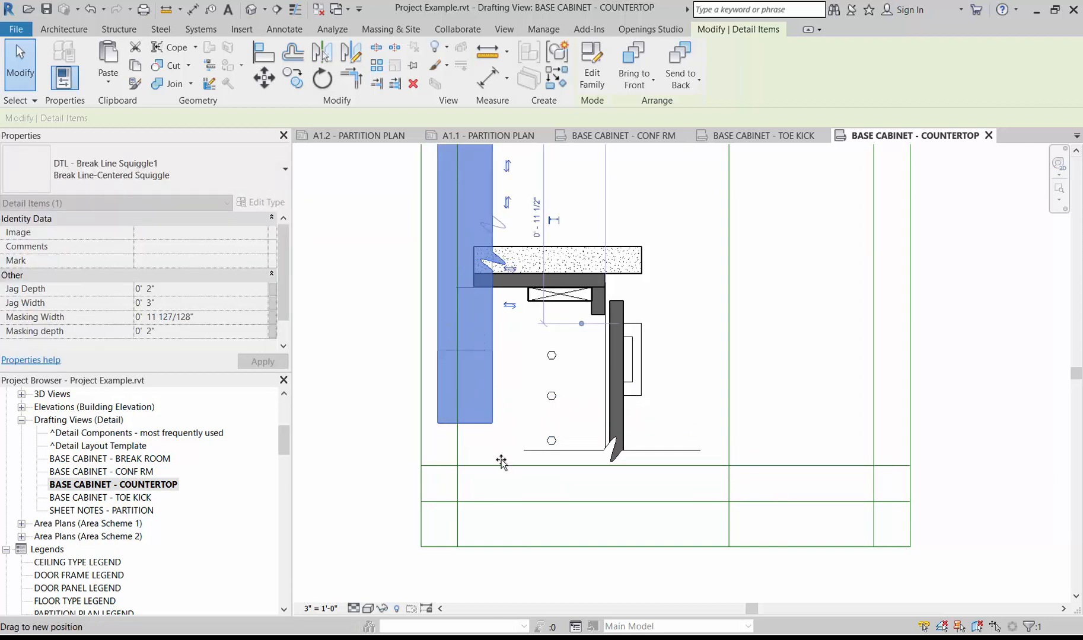
drag(501, 462, 501, 462)
scroll(501, 460, down, 3)
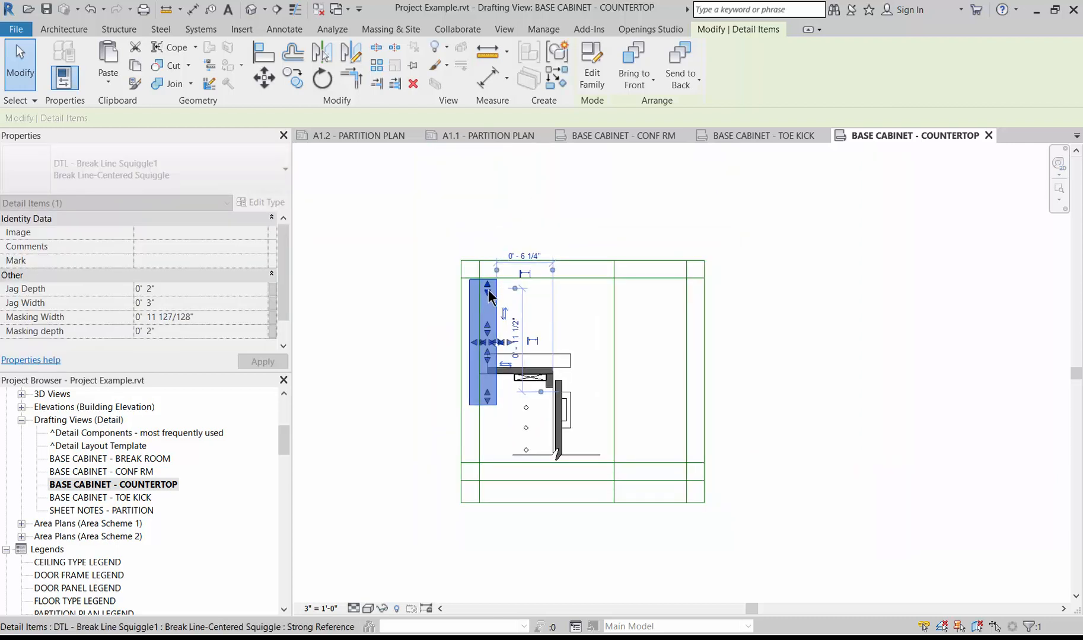
drag(489, 294, 490, 323)
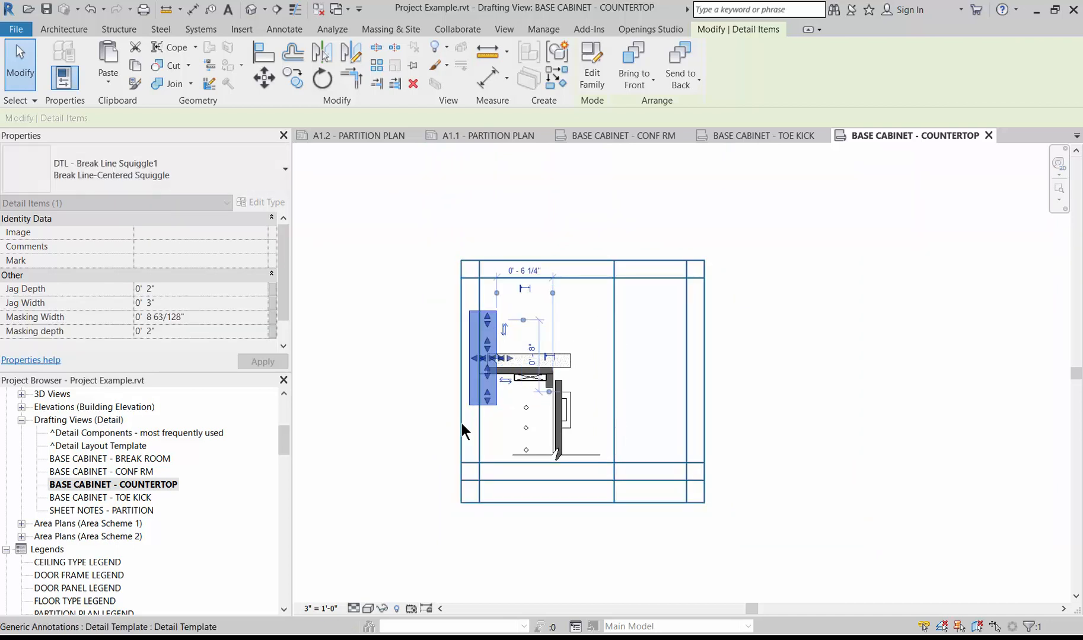
scroll(415, 436, up, 2)
click(348, 431)
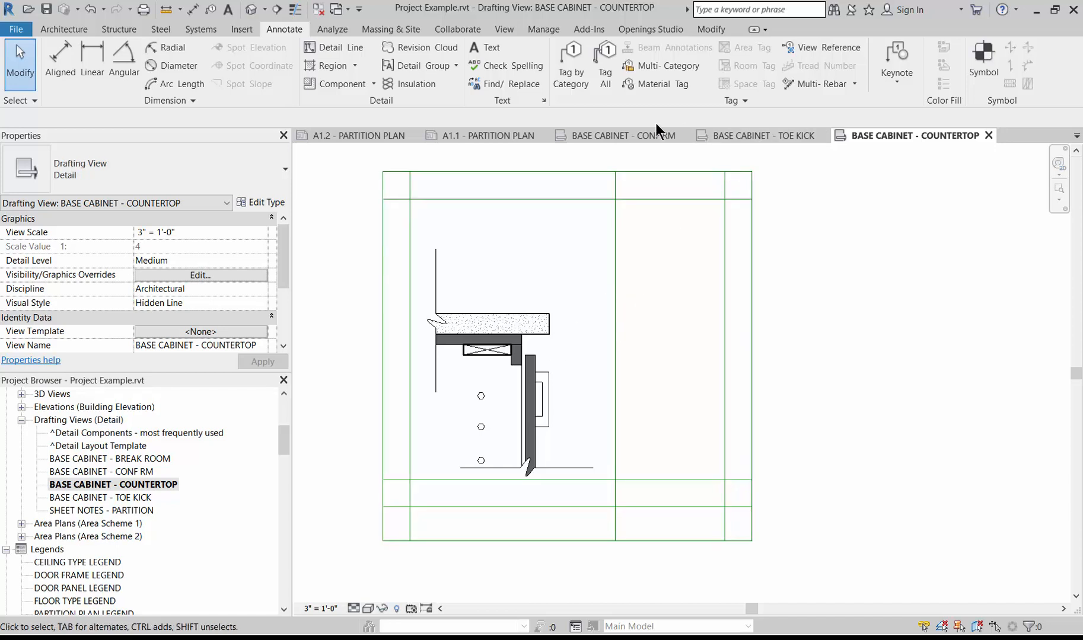
- In the BASE CABINET - CONF RM view, place a callout around the countertop's front corner that references the BASE CABINET - COUNTERTOP drafting view
click(638, 134)
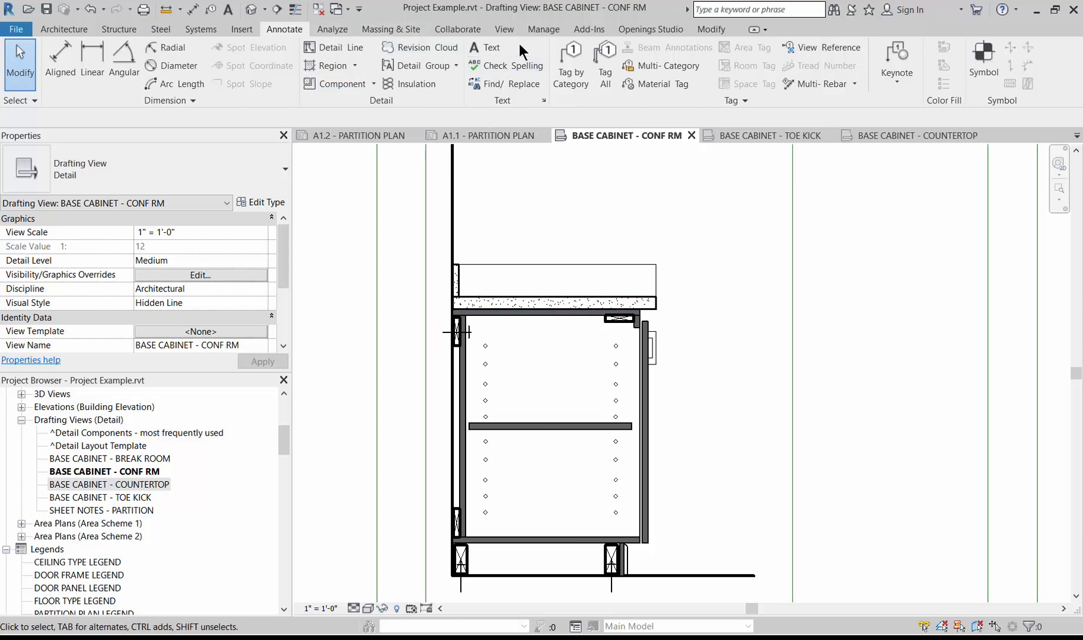
click(506, 30)
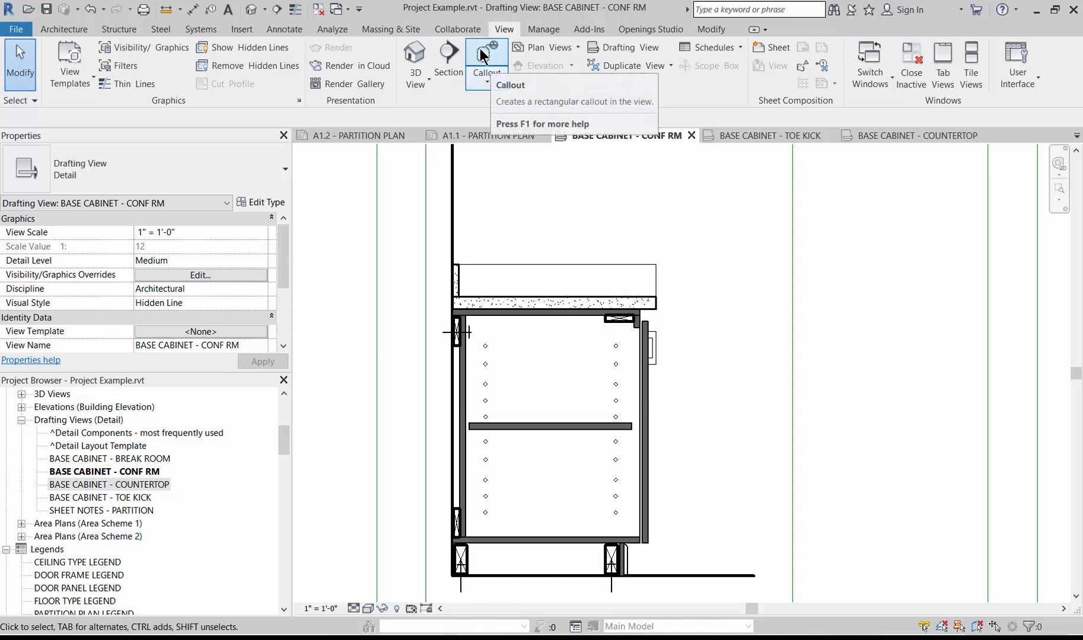
click(488, 73)
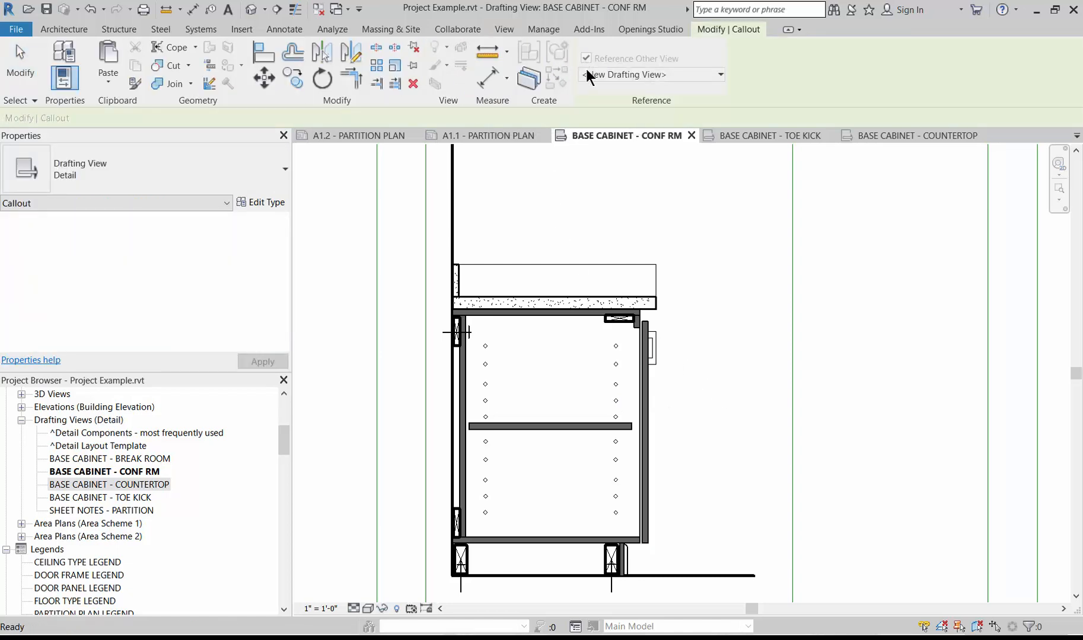
click(636, 76)
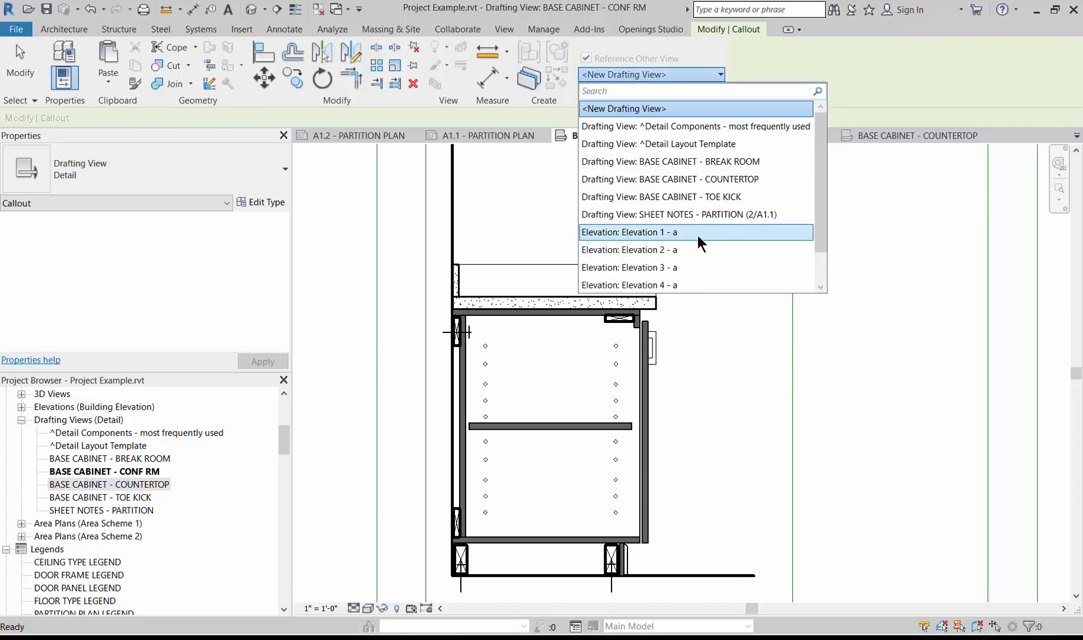
click(708, 181)
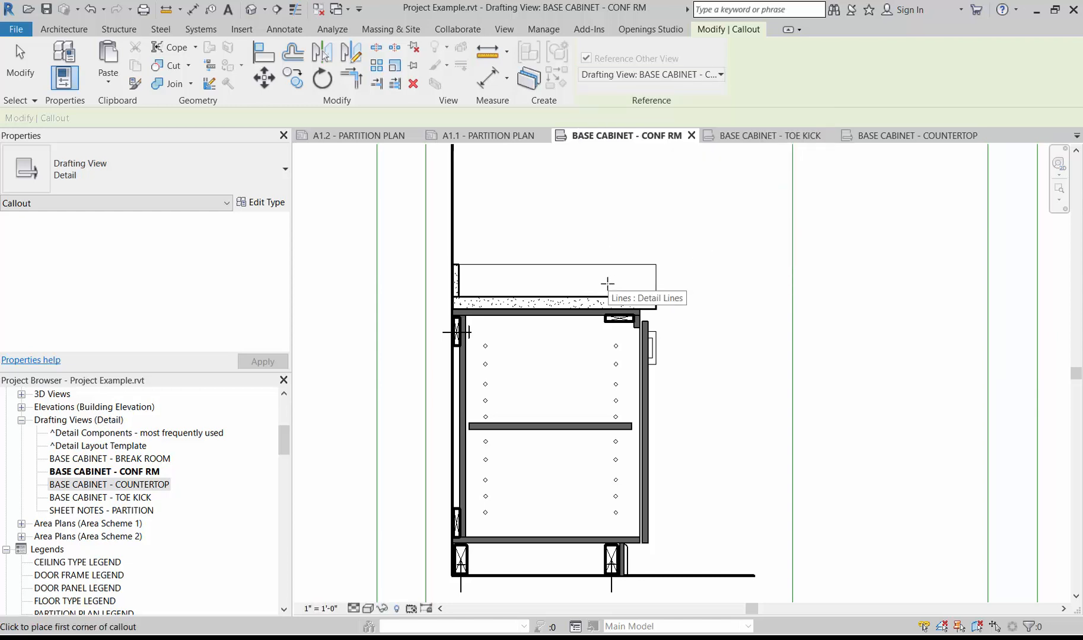
click(589, 281)
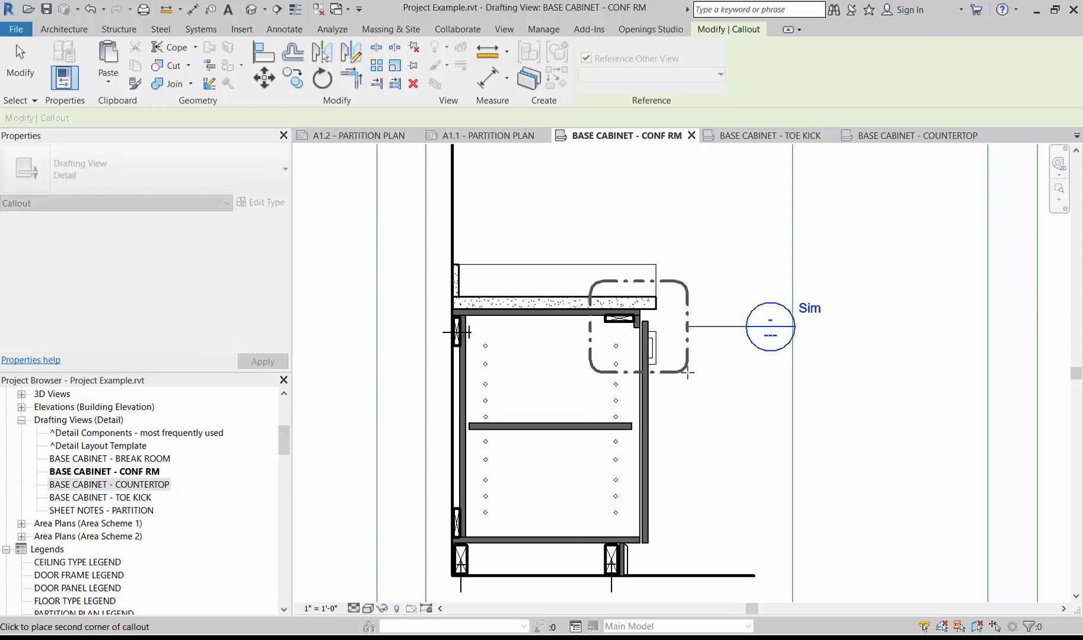
click(687, 374)
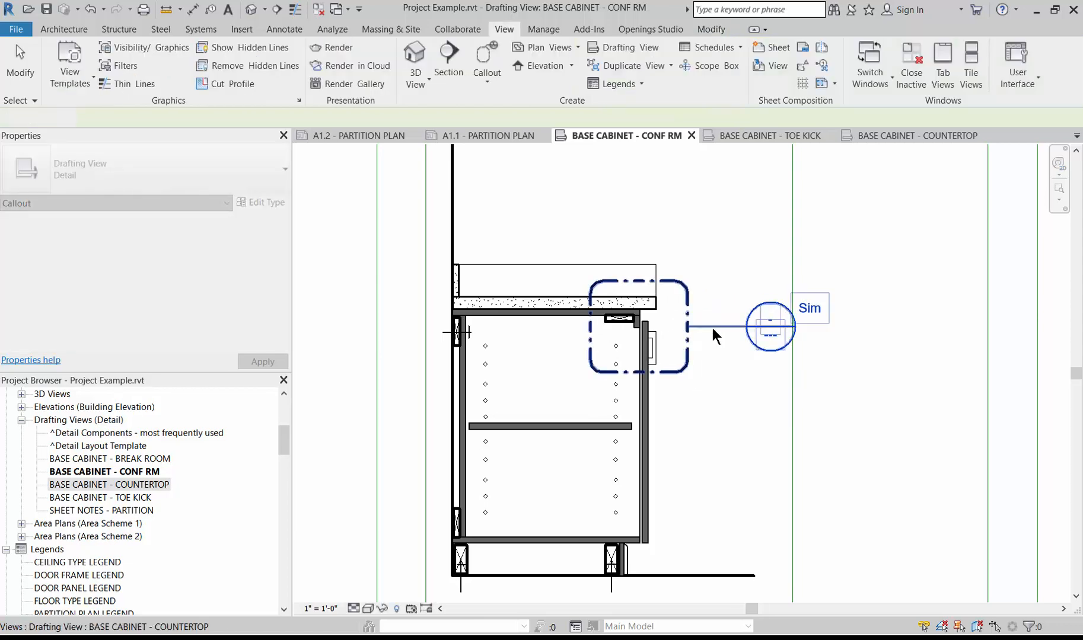
- Move the countertop callout's head up to just above the callout boundary's upper-right corner
click(748, 341)
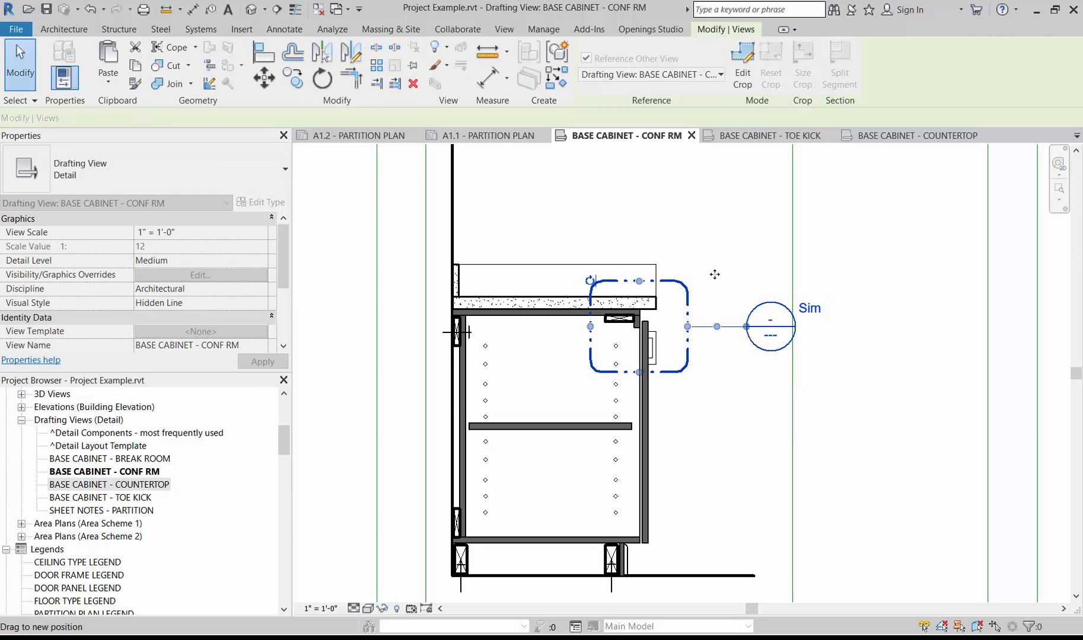
drag(748, 341, 700, 268)
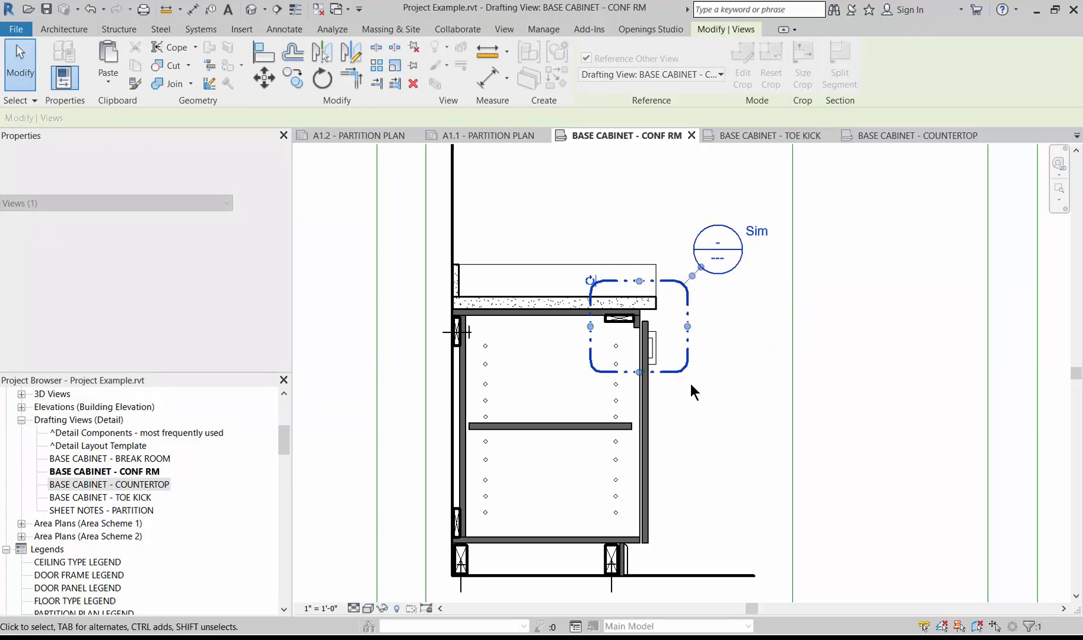
click(712, 345)
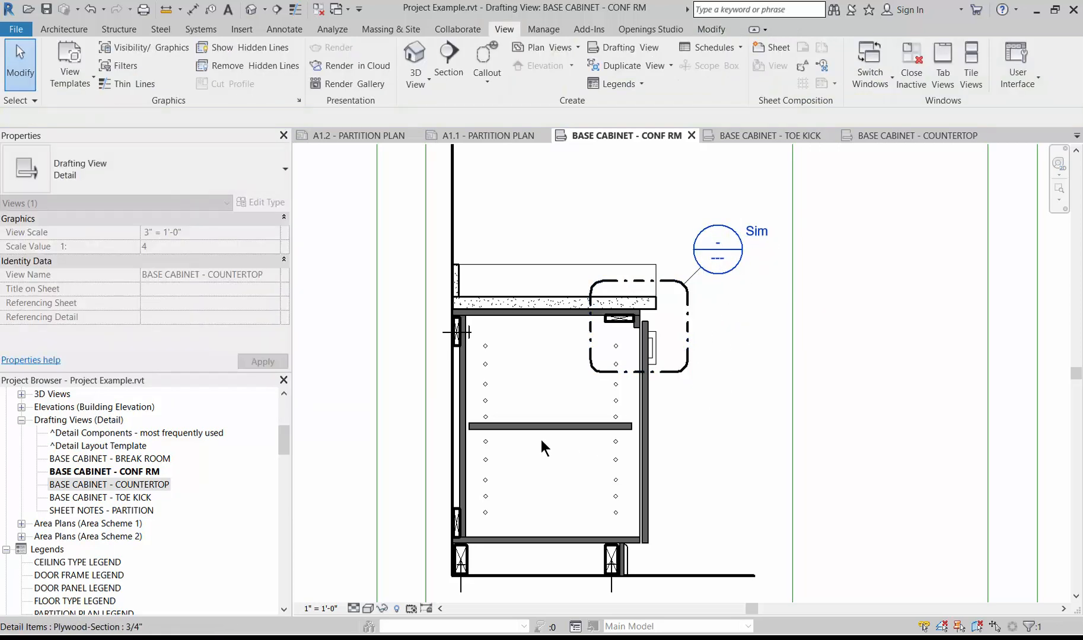
- Clear the Reference Label "Sim" in the type properties of the callout's Detail drafting view type
click(693, 272)
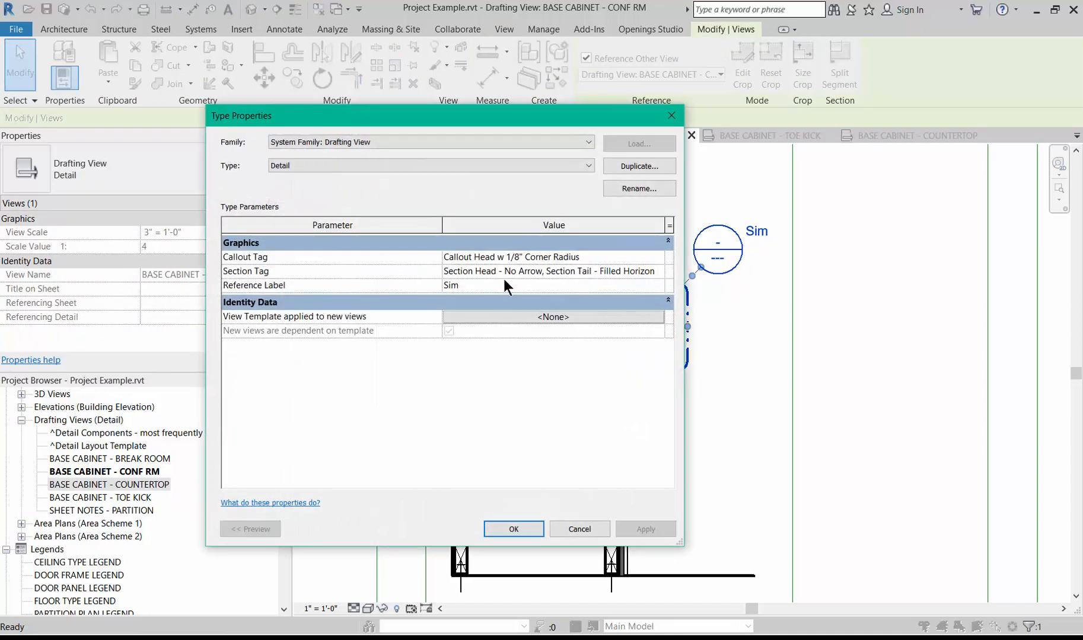
key(BackSpace)
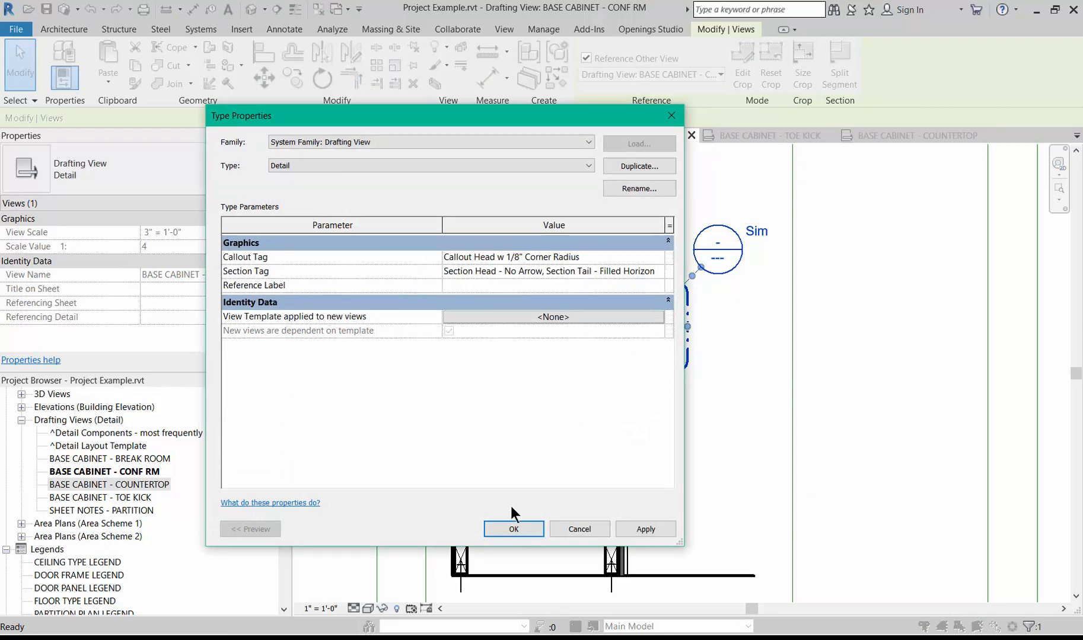
click(511, 528)
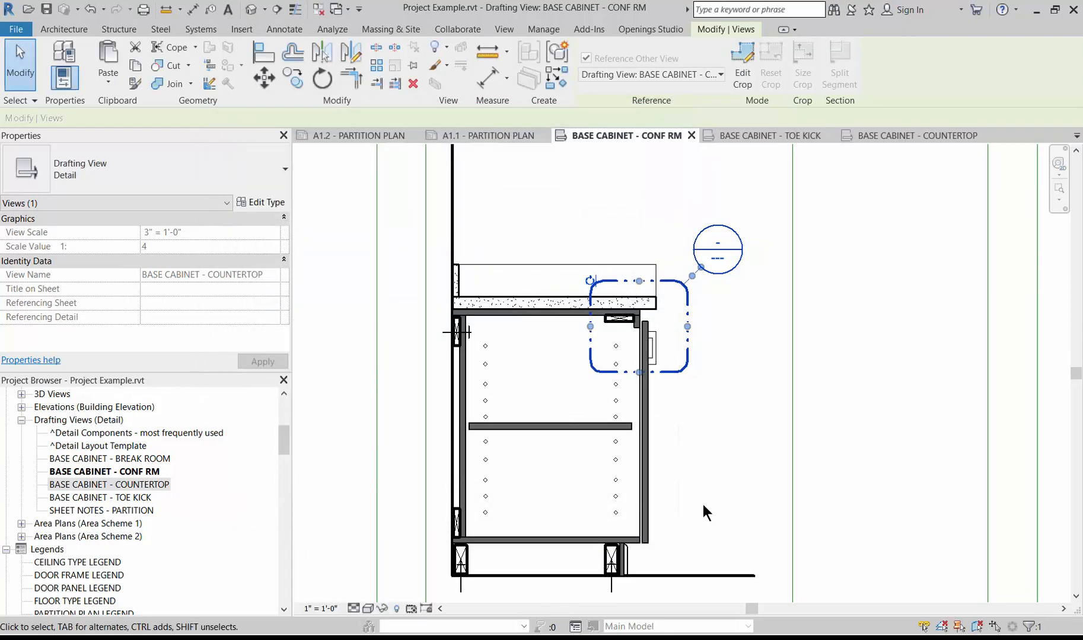
- In the BASE CABINET - CONF RM view, place a callout around the front toe kick that references the BASE CABINET - TOE KICK drafting view
click(748, 136)
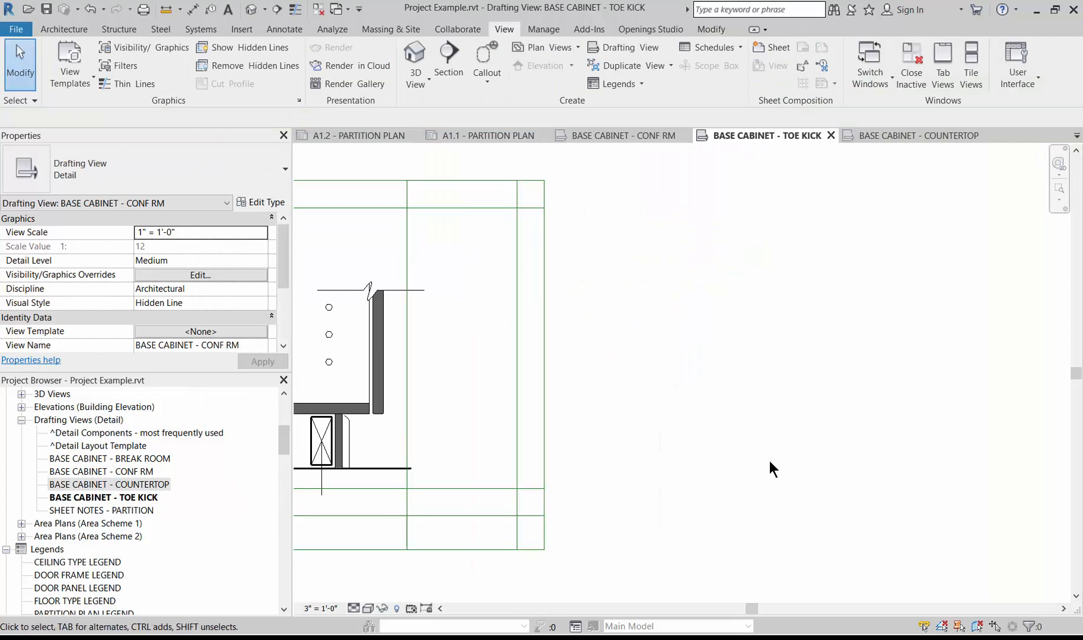
scroll(769, 460, down, 3)
scroll(456, 473, up, 5)
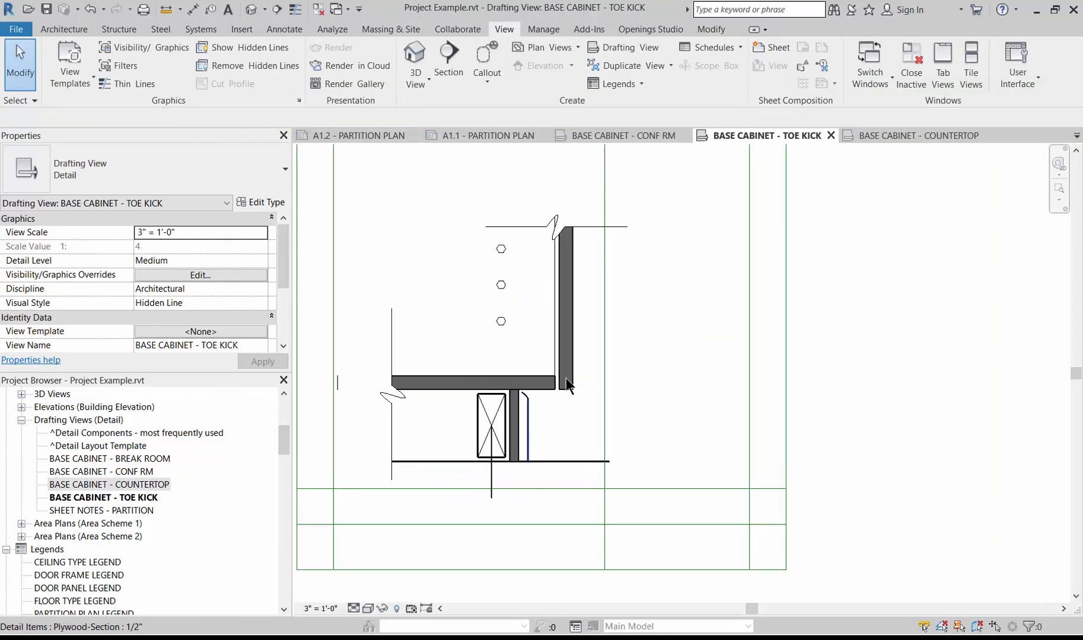
click(649, 136)
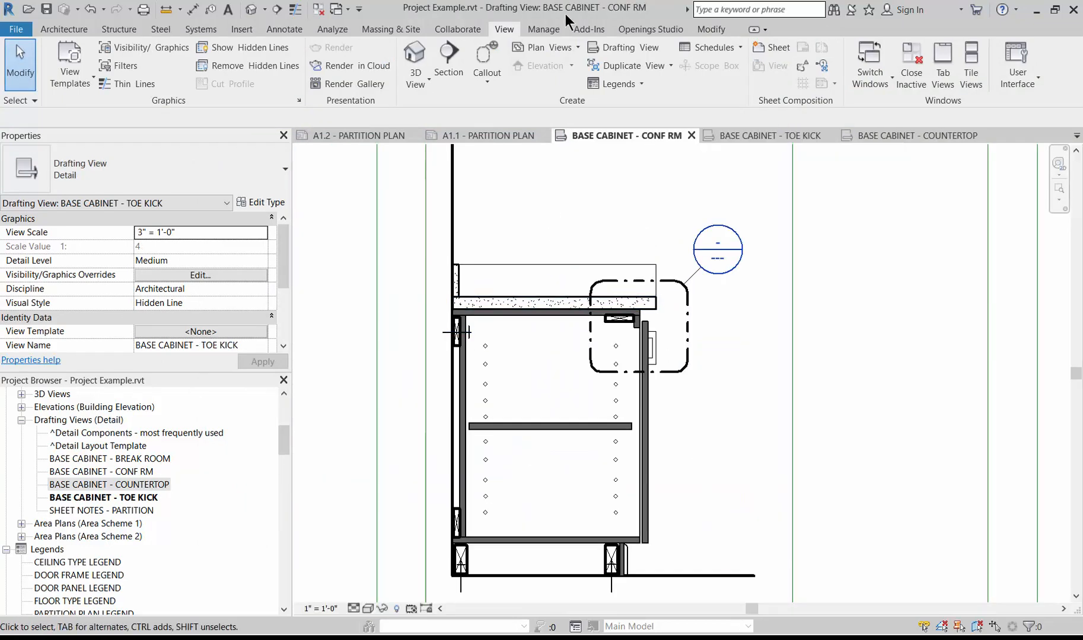
click(487, 55)
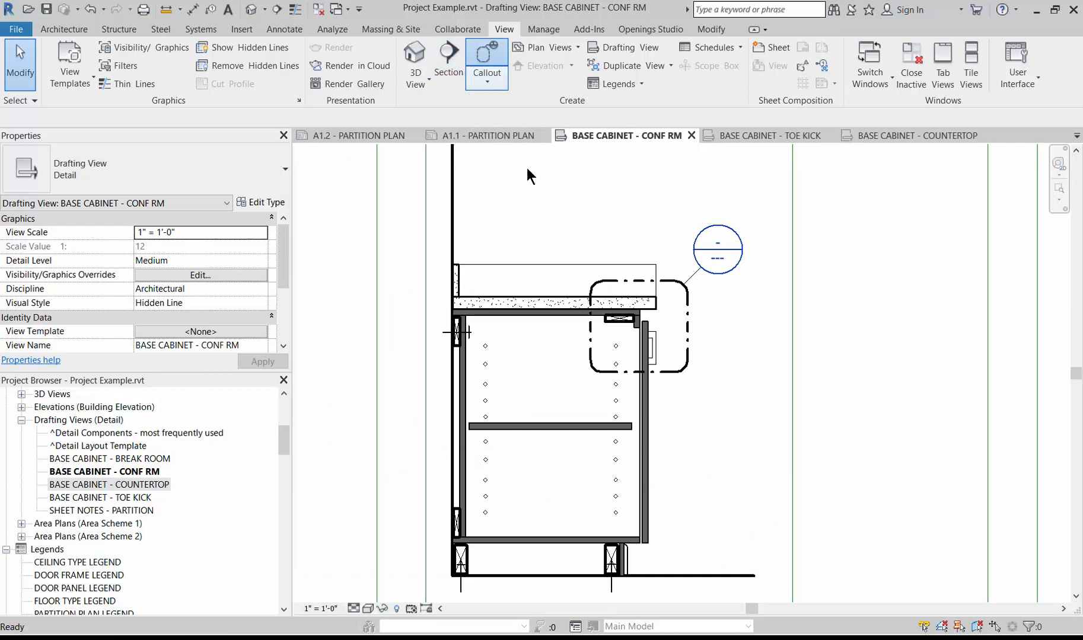
click(652, 74)
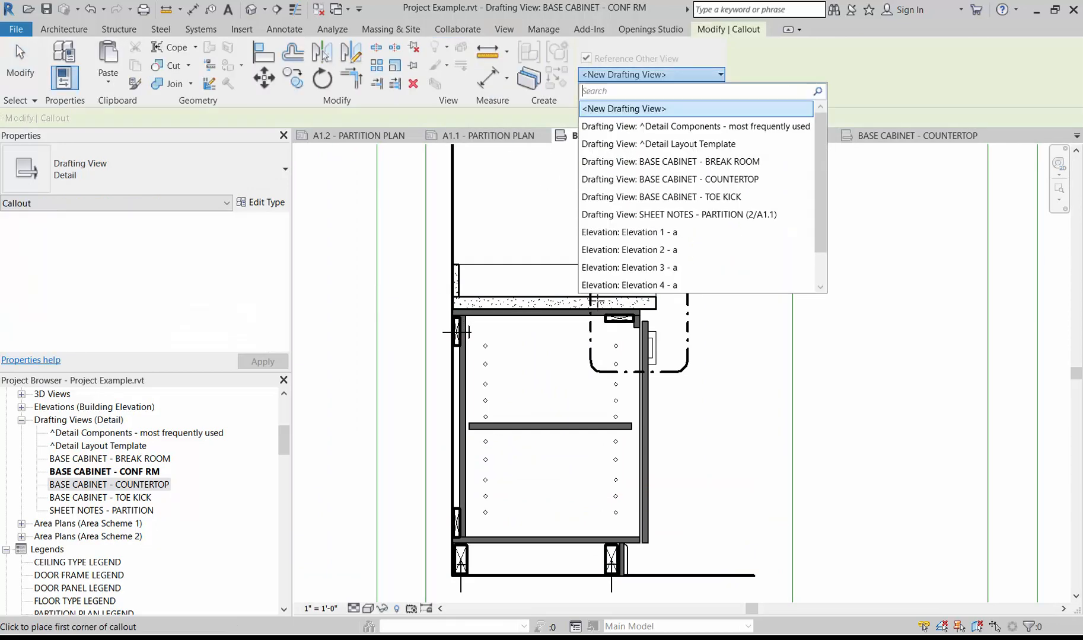
click(657, 197)
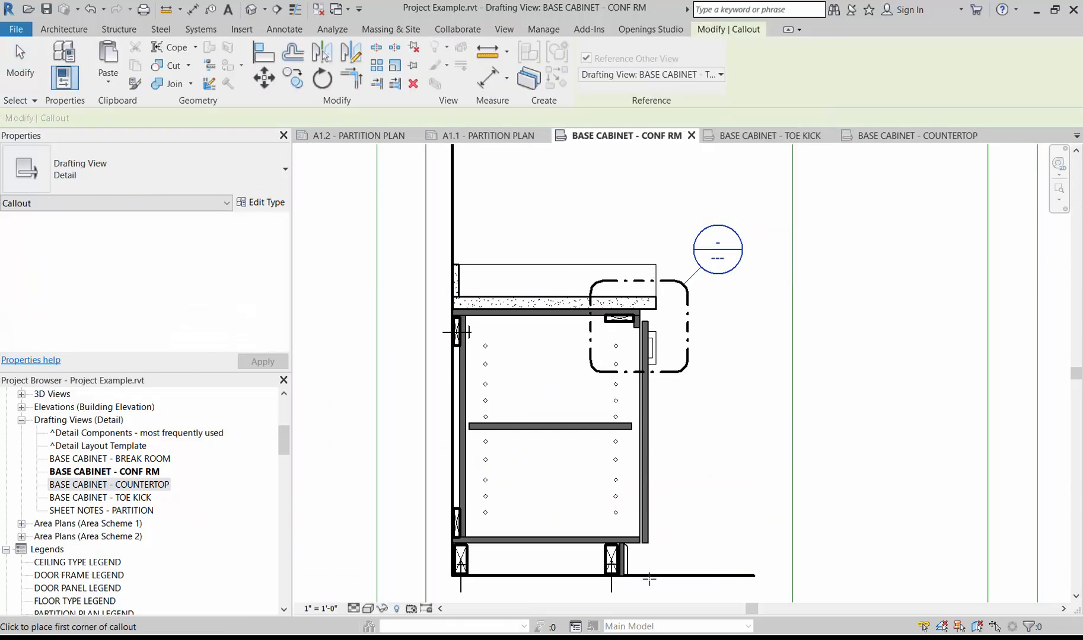
click(584, 518)
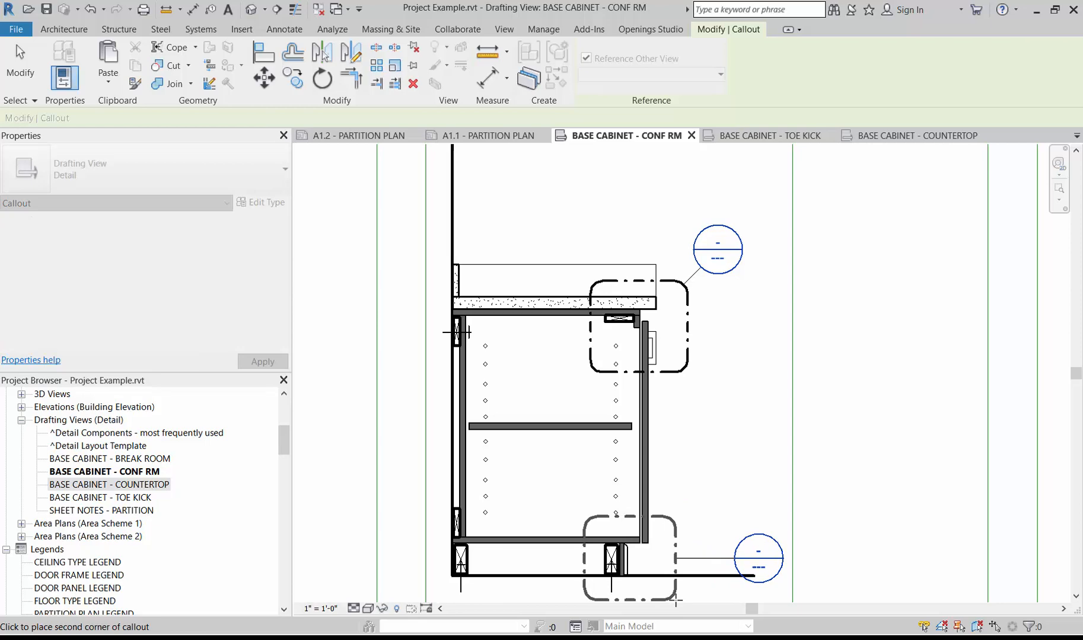
click(676, 601)
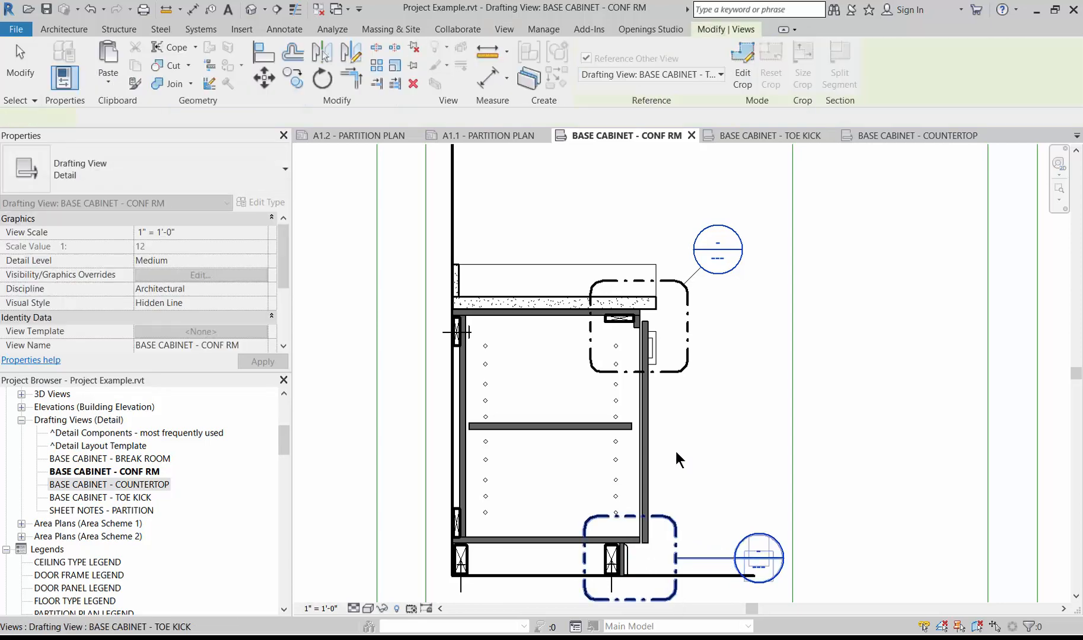
- Move the toe kick callout's head down to just below the callout boundary's lower-right corner
scroll(675, 455, down, 2)
scroll(716, 577, up, 2)
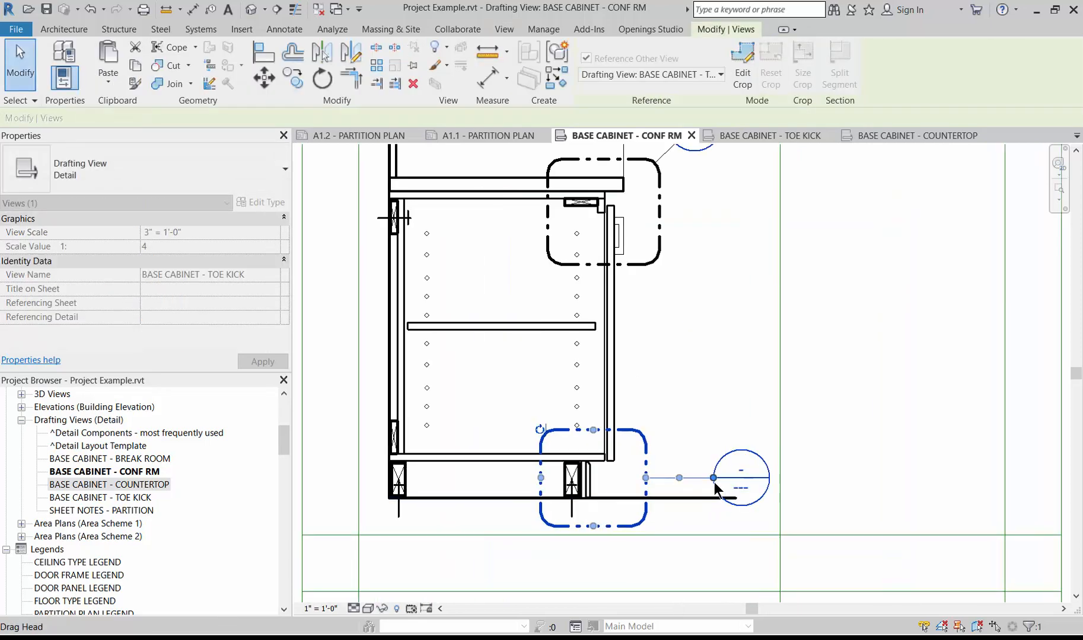
mouse_move(713, 479)
mouse_down()
mouse_move(668, 539)
mouse_move(681, 536)
mouse_up()
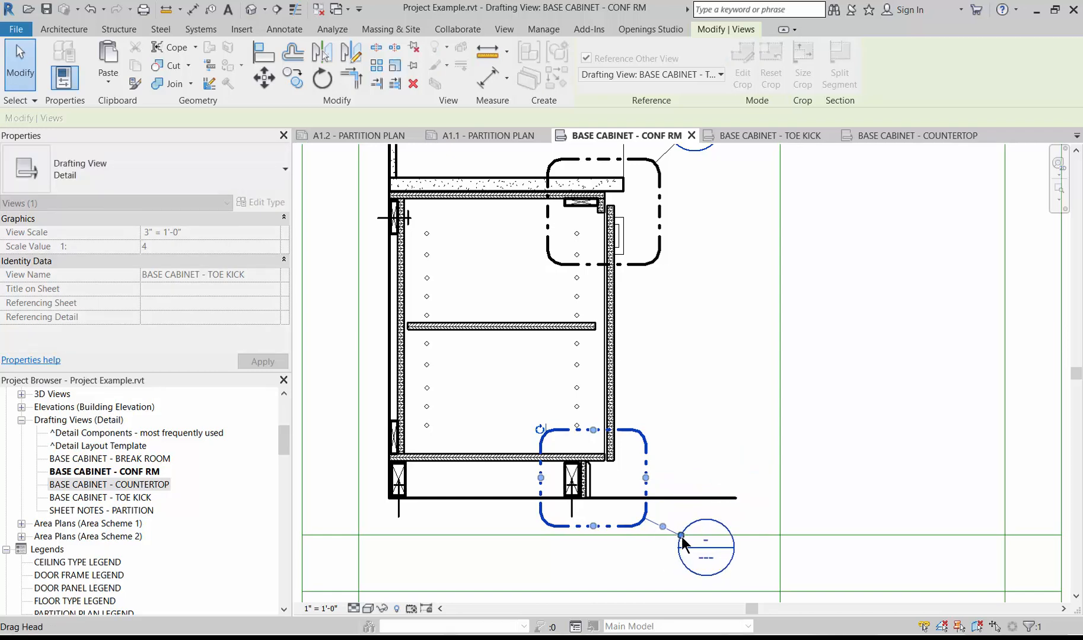
click(670, 356)
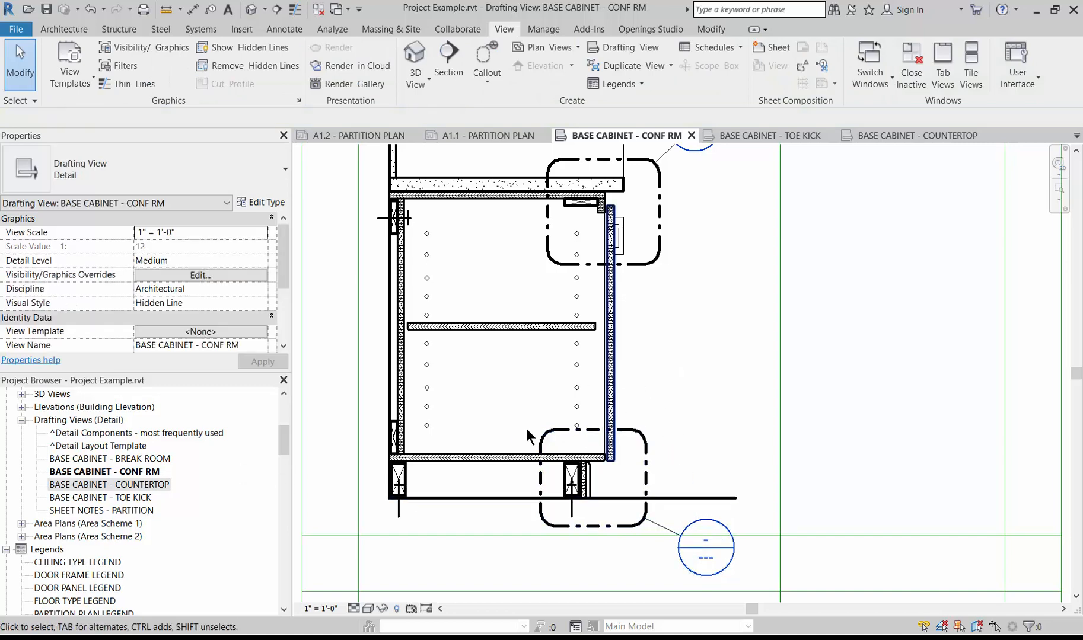
- Examine the conference room cabinet detail around the countertop and toe kick callouts to judge what each enlarged detail covers
scroll(523, 453, down, 2)
scroll(520, 451, down, 2)
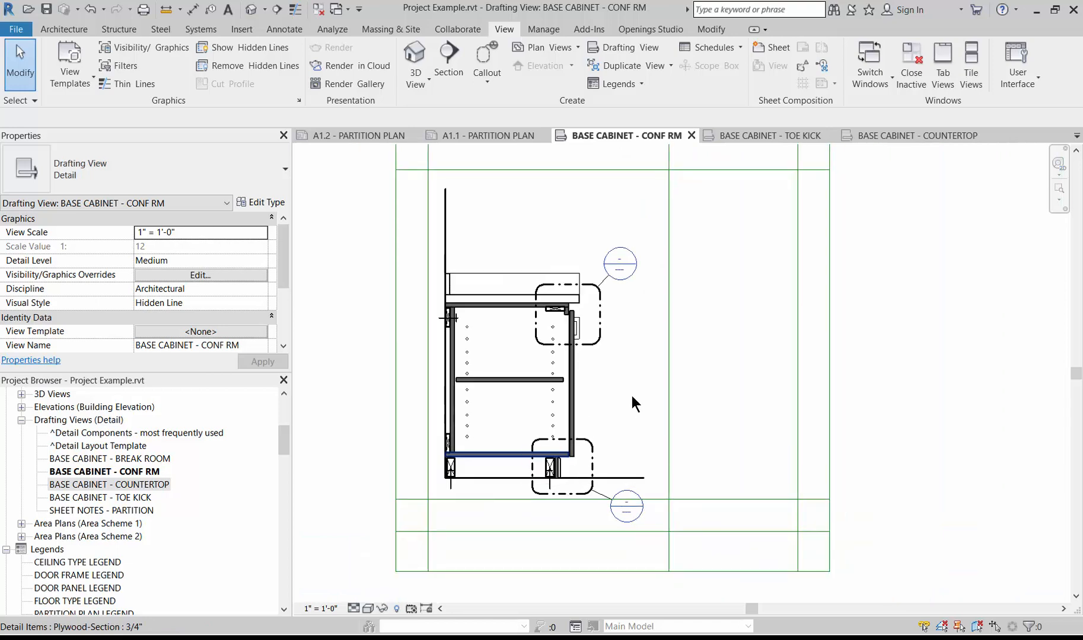
scroll(660, 378, up, 1)
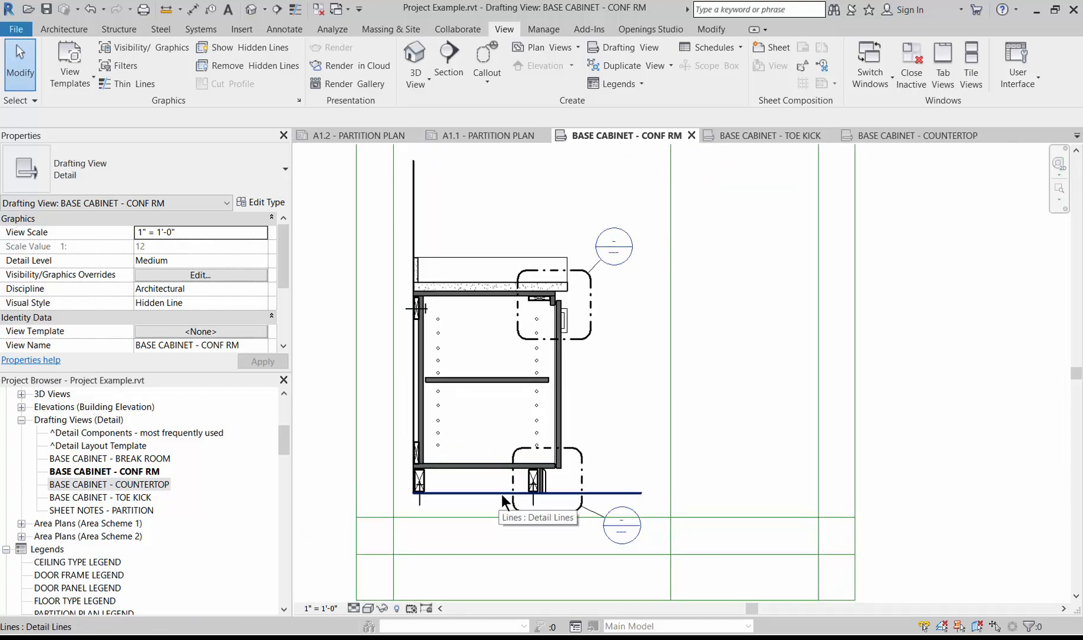
scroll(635, 385, up, 2)
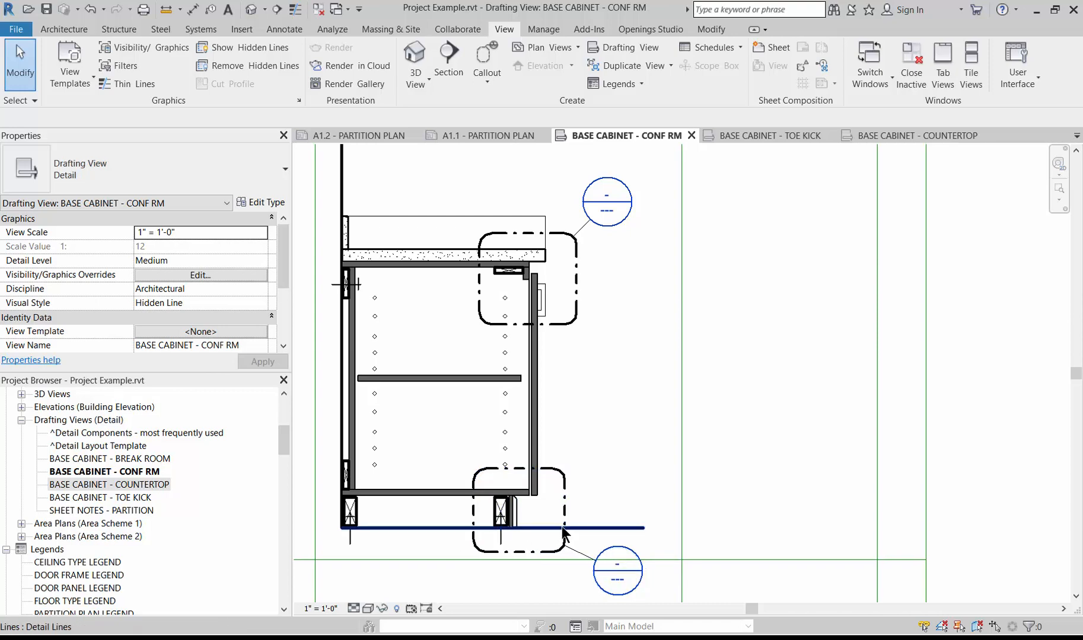
scroll(525, 524, up, 2)
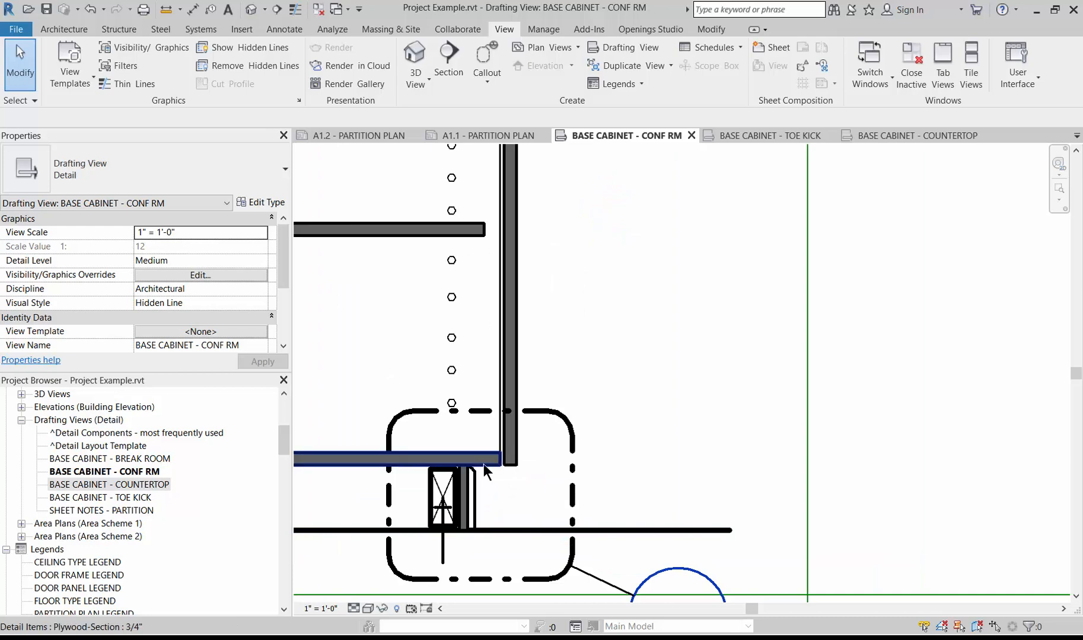
scroll(492, 484, down, 2)
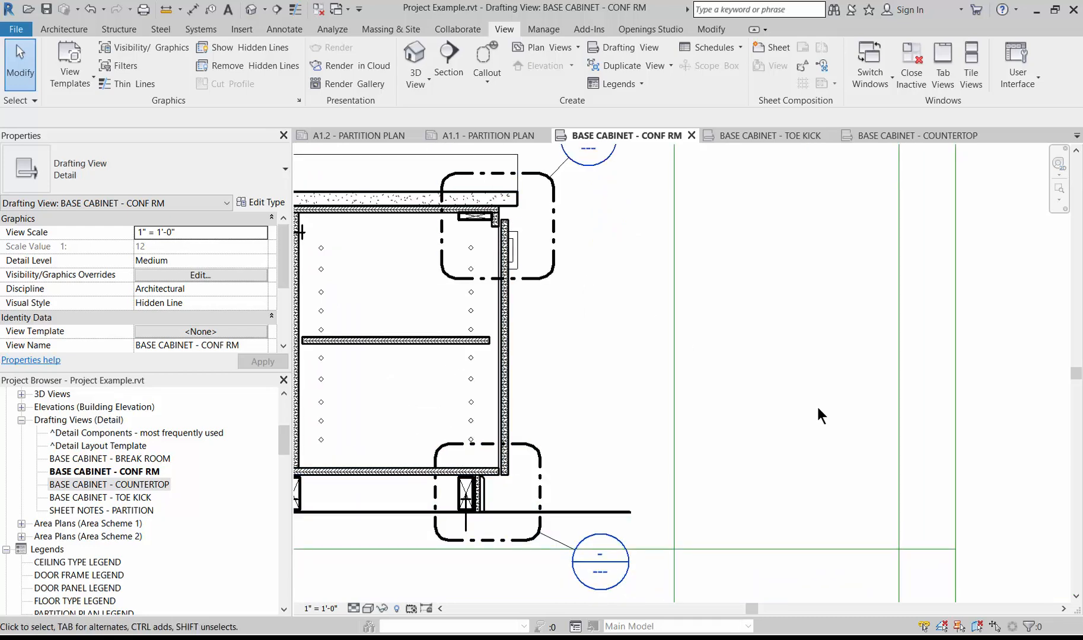
scroll(816, 404, down, 1)
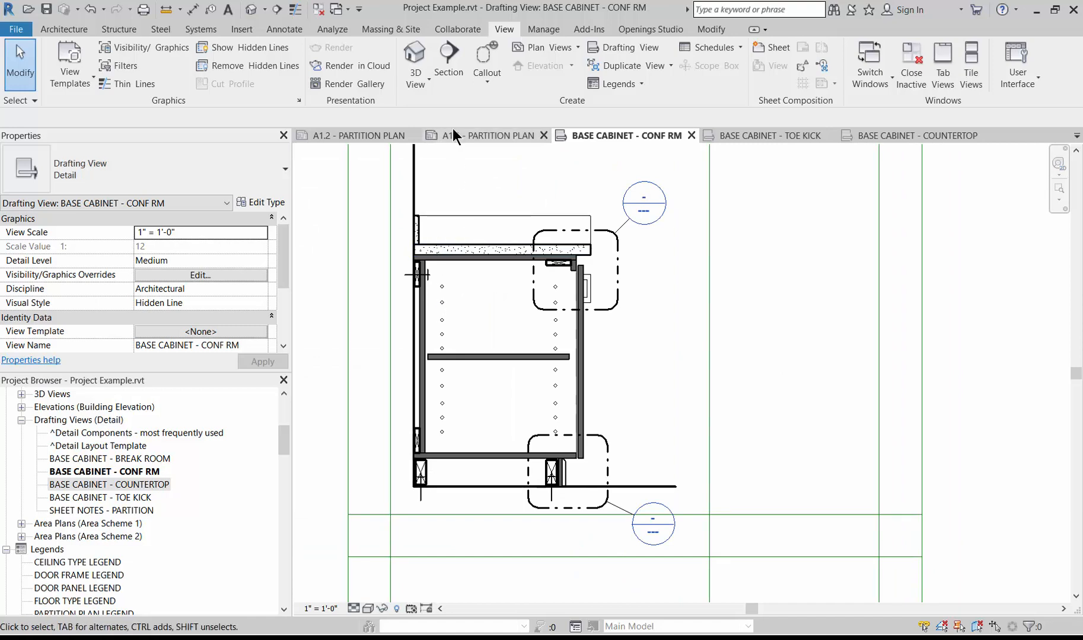
scroll(597, 264, up, 1)
scroll(597, 259, up, 2)
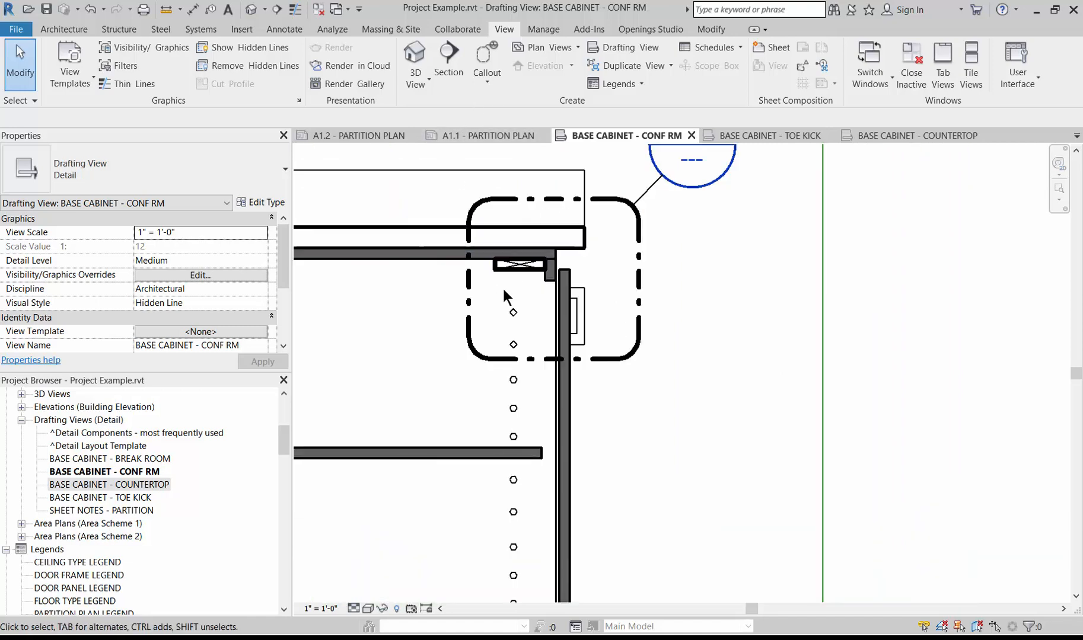
scroll(559, 262, up, 2)
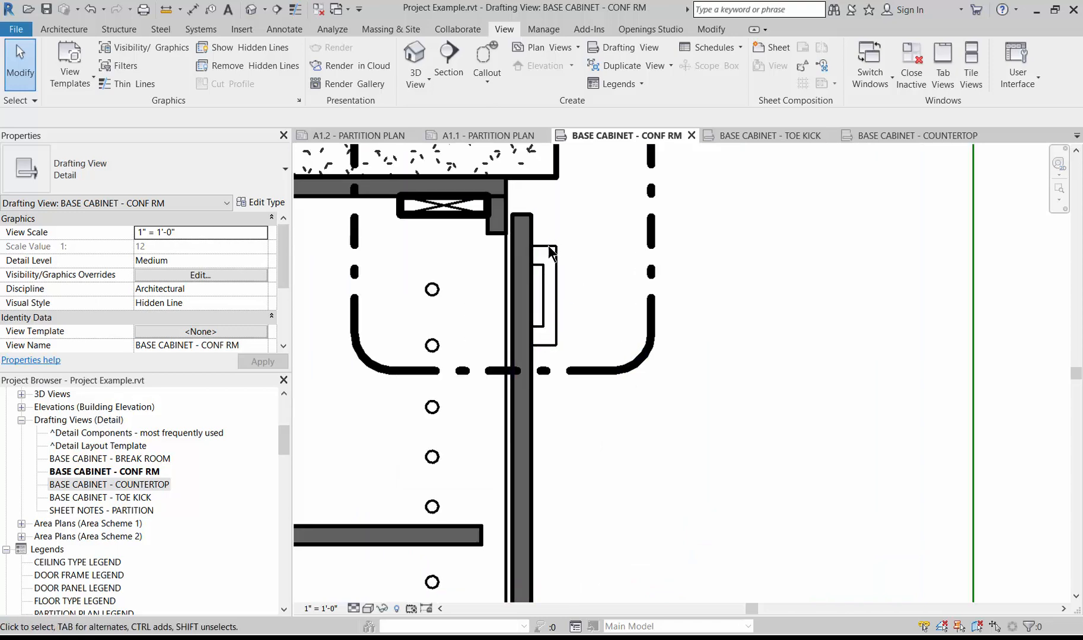
scroll(568, 215, down, 3)
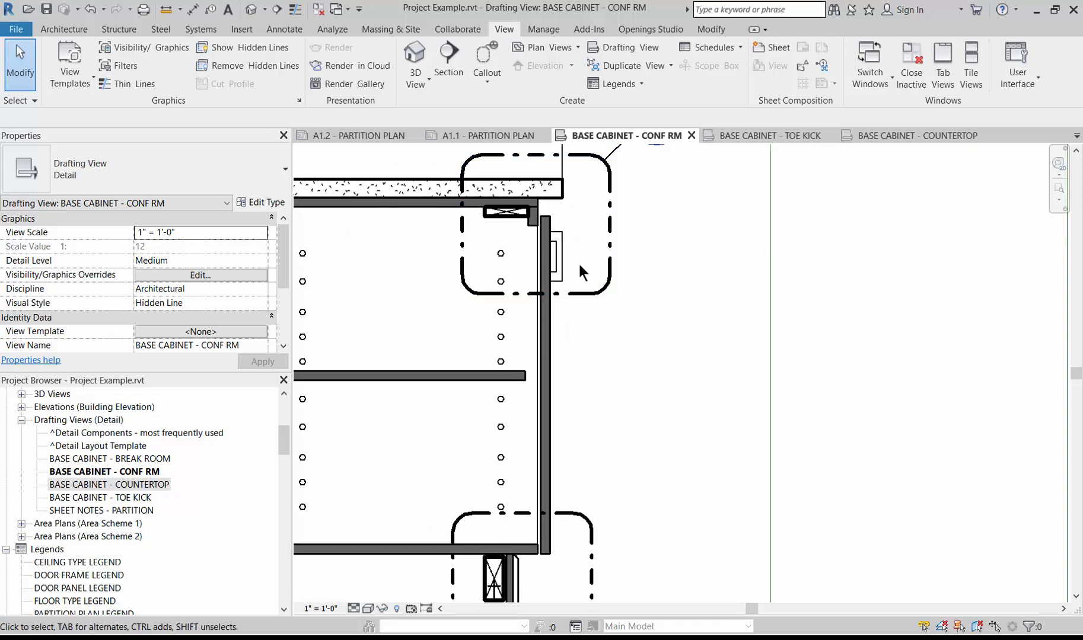
scroll(577, 262, down, 1)
scroll(547, 442, up, 3)
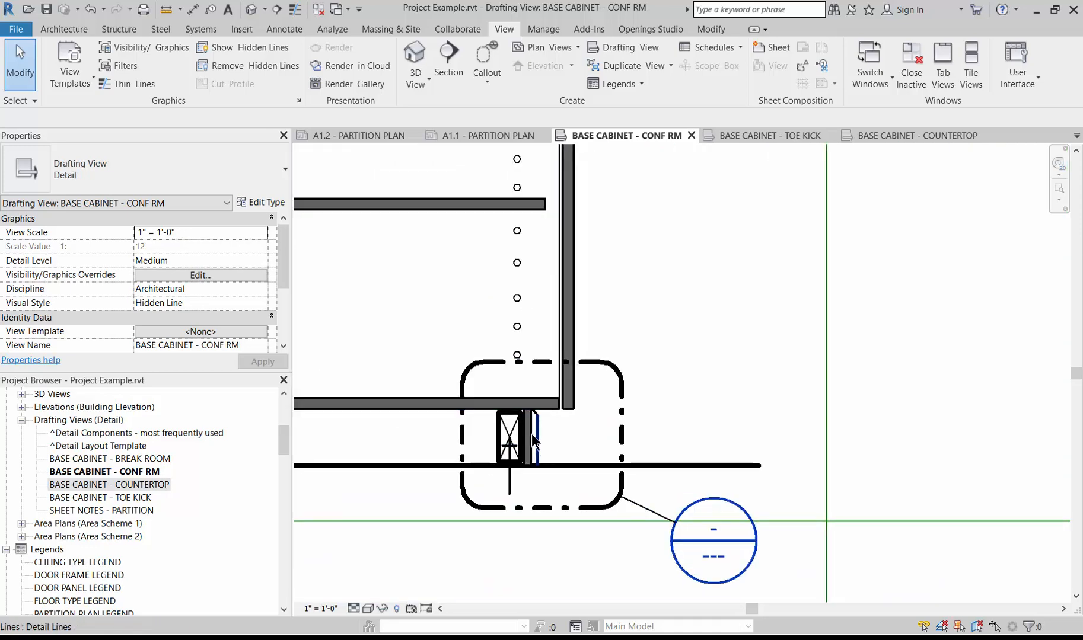
scroll(674, 468, down, 2)
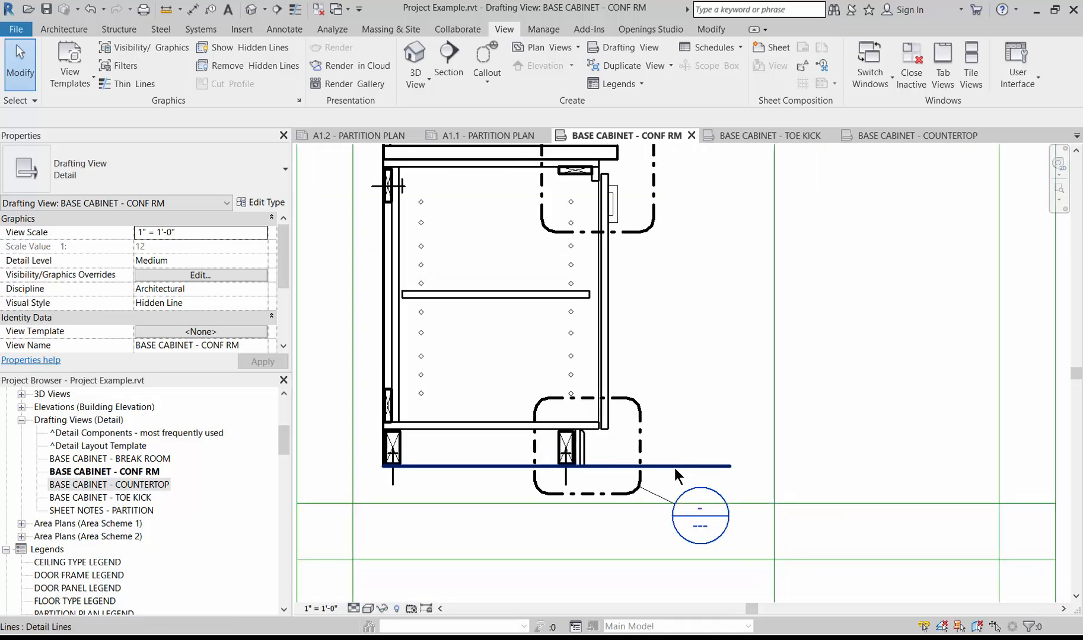
scroll(631, 497, down, 2)
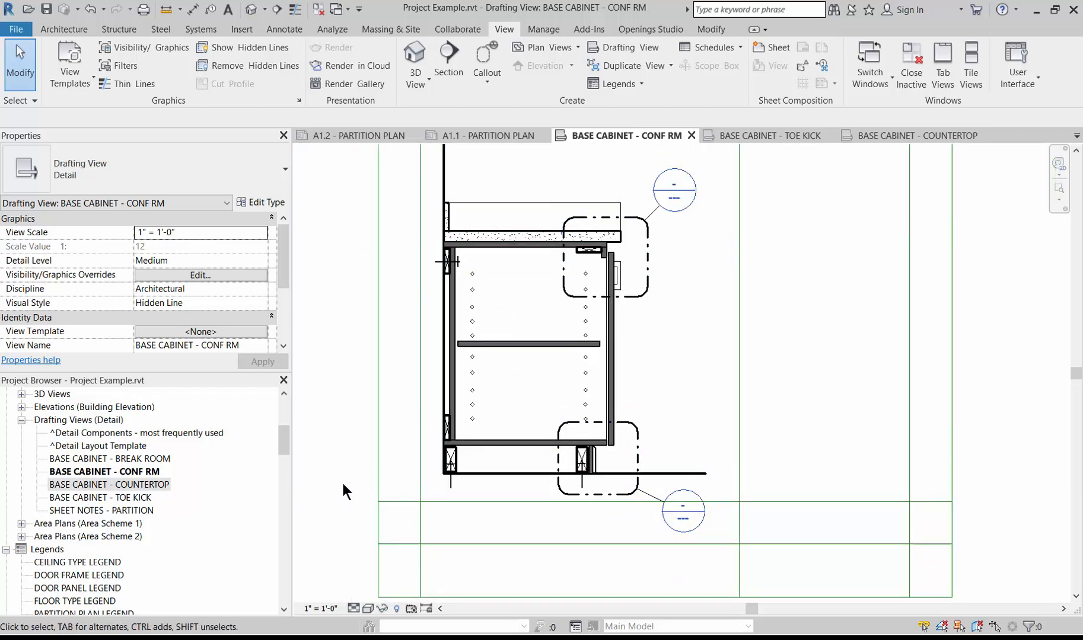
scroll(343, 492, down, 3)
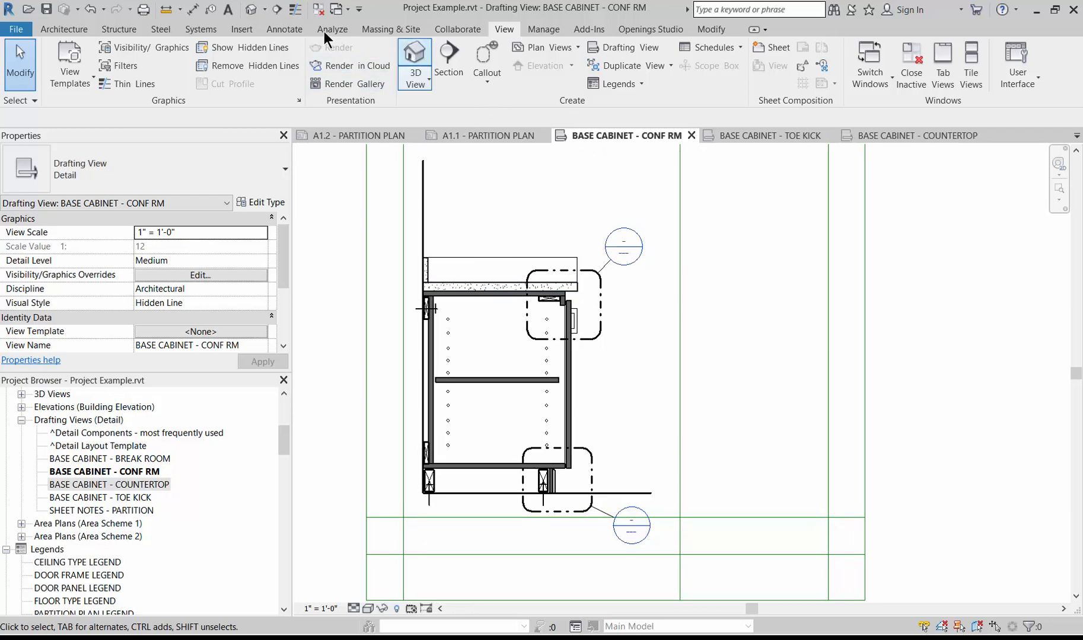
- Add an aligned dimension above the countertop for its overall depth from the wall line to its front edge
click(286, 29)
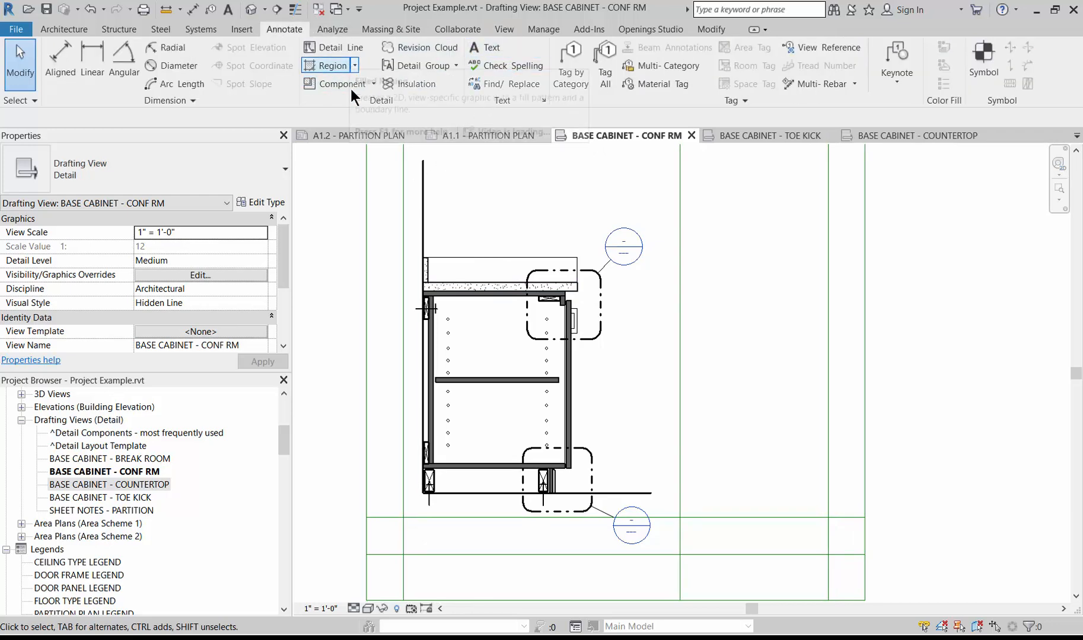
click(89, 62)
scroll(500, 263, up, 2)
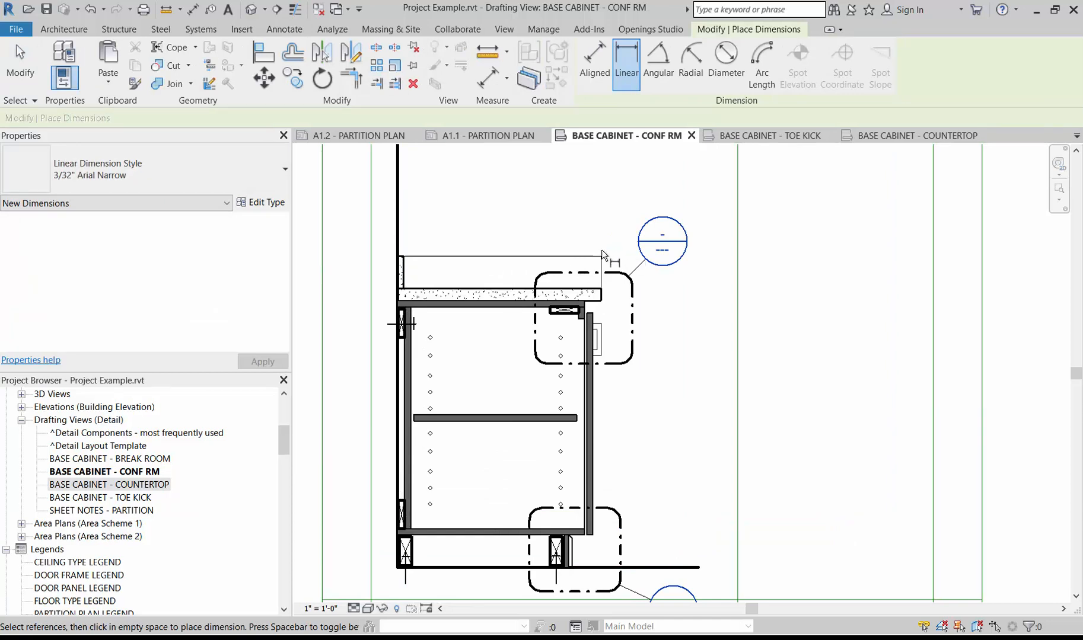
scroll(604, 291, up, 4)
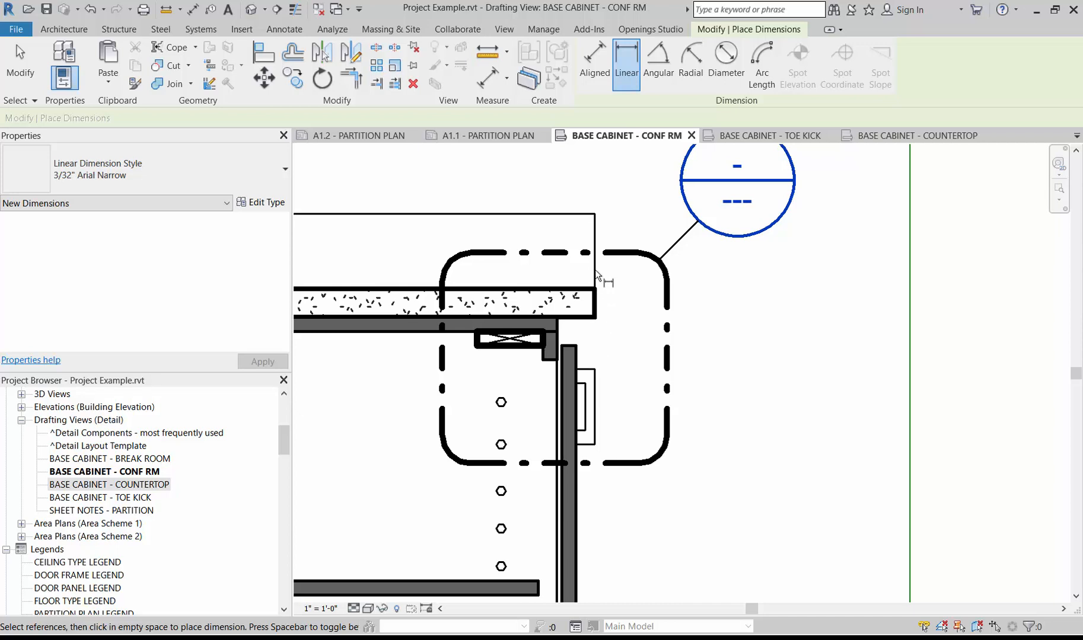
scroll(749, 294, down, 3)
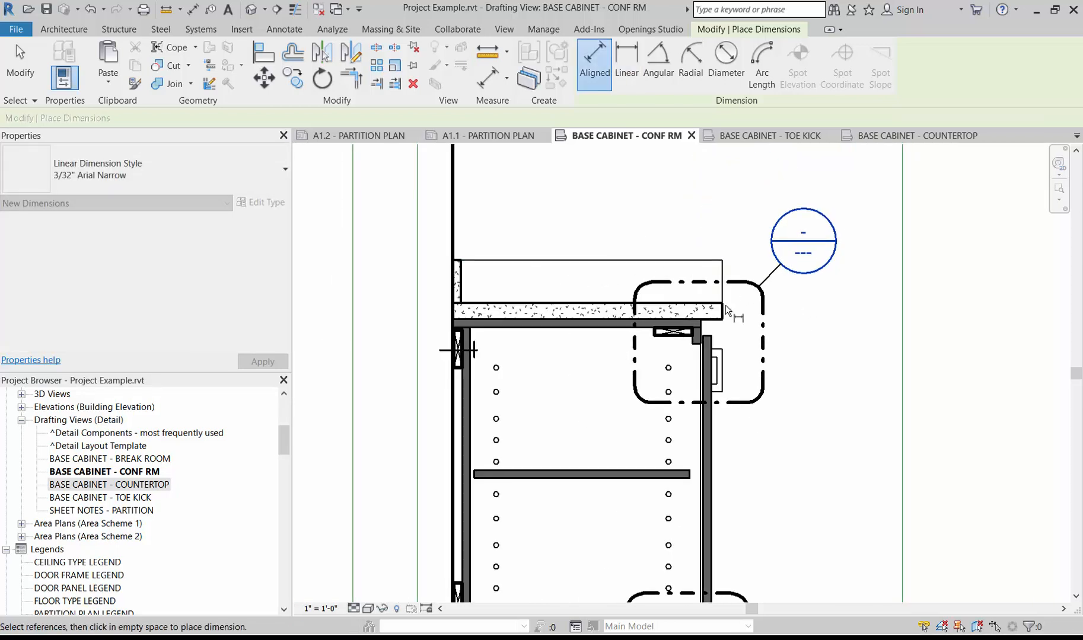
click(721, 278)
click(453, 255)
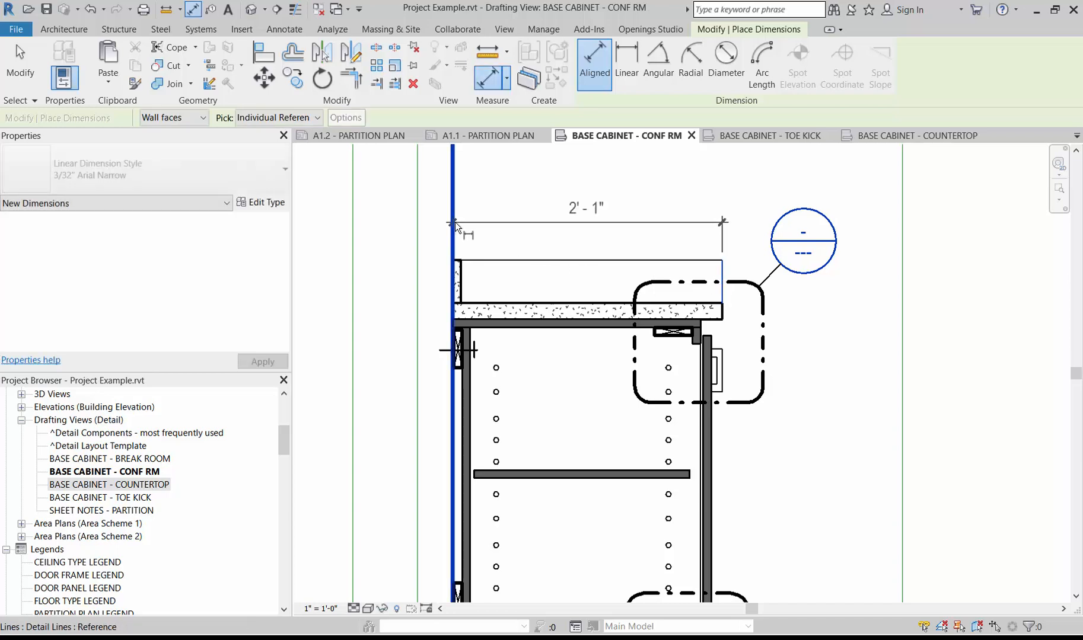
click(502, 231)
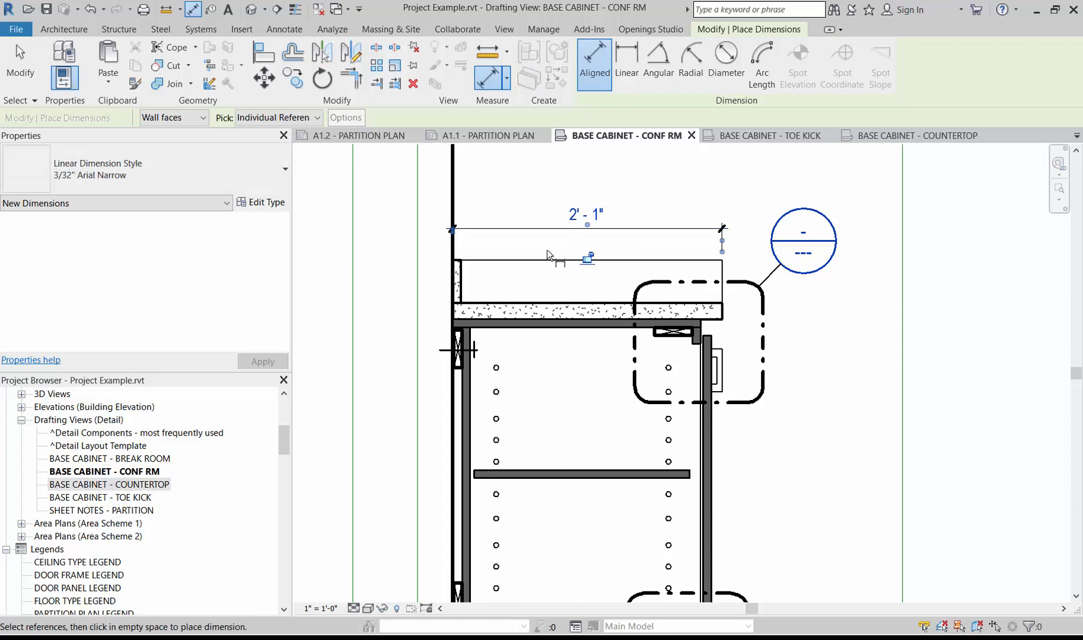
- In the BASE CABINET - COUNTERTOP view, dimension the countertop's overhang beyond the door's front face above the countertop, and return to the BASE CABINET - CONF RM view
click(908, 141)
scroll(515, 319, up, 5)
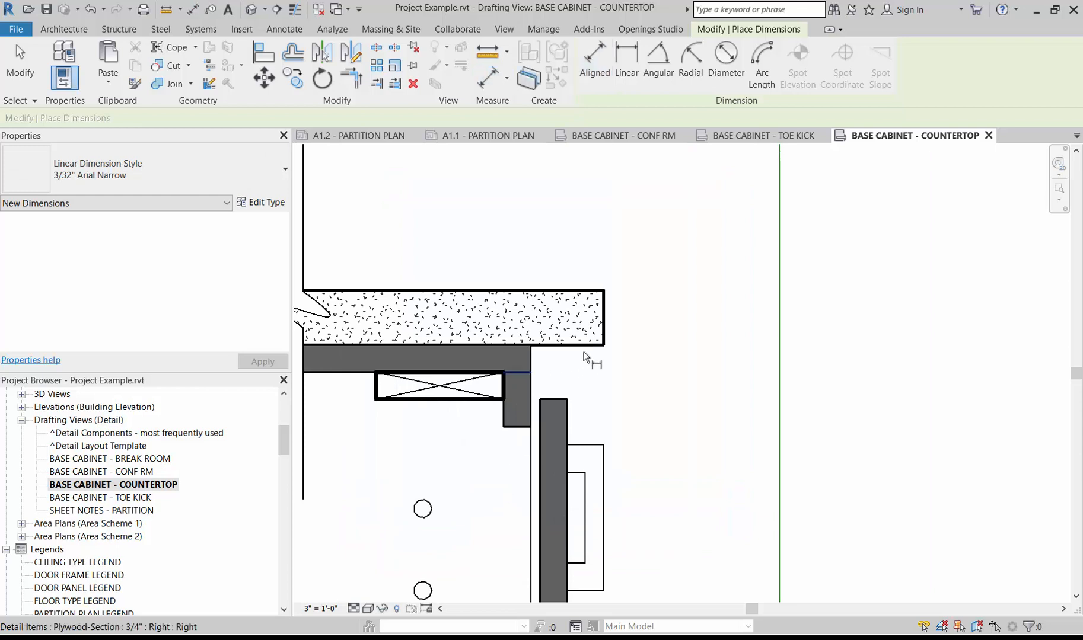
key(d)
key(i)
click(601, 346)
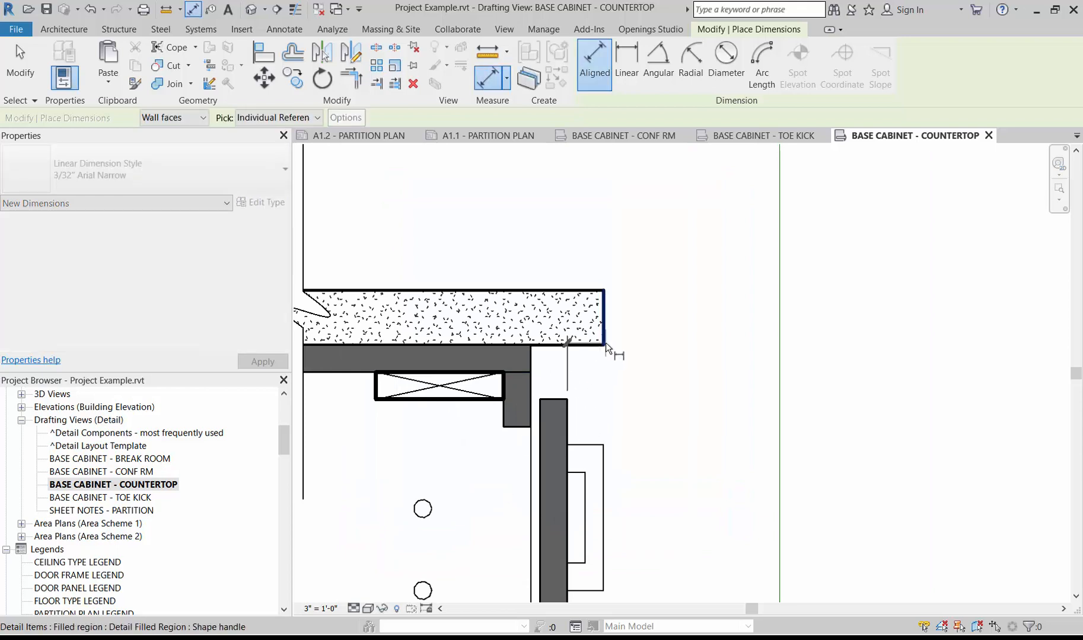
click(567, 365)
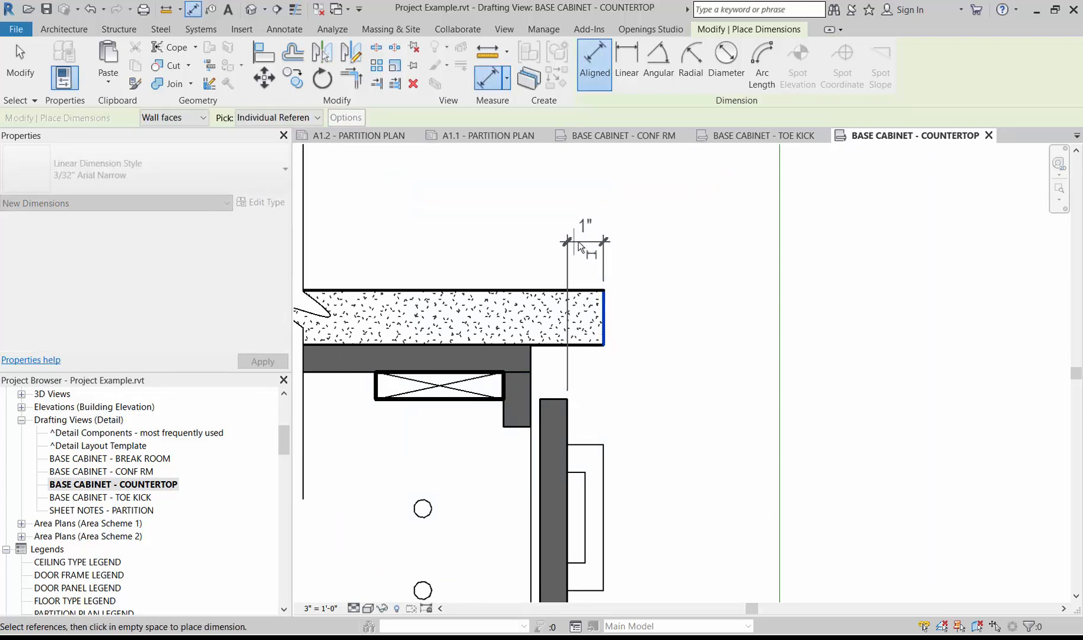
click(616, 135)
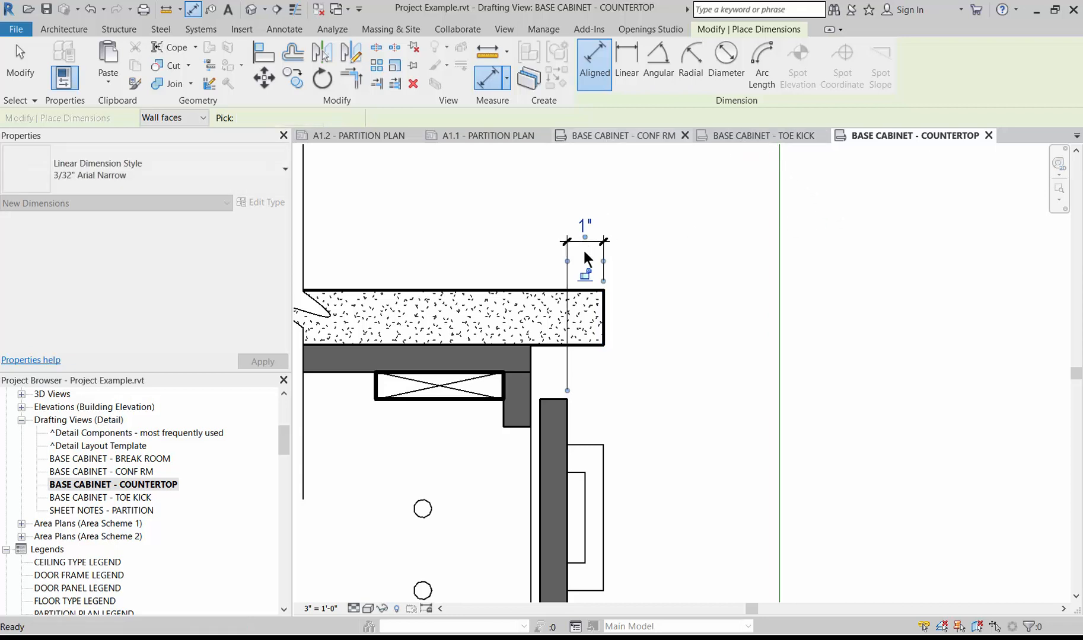
scroll(453, 350, down, 1)
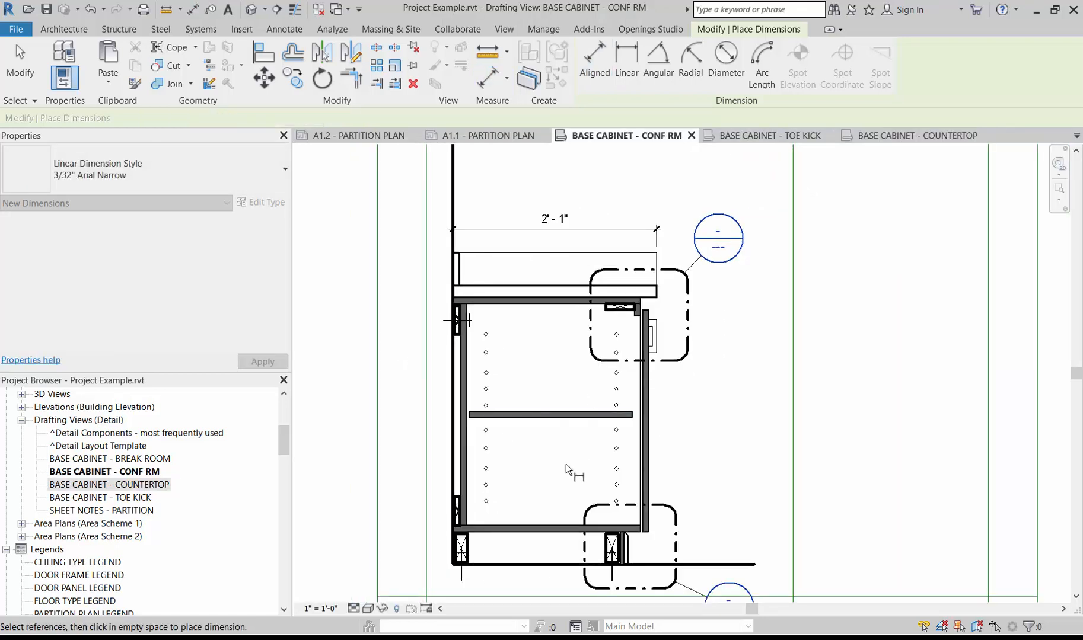
- Add an aligned dimension beside the cabinet front for the overall height from the countertop's top edge to the floor line
key(d)
key(i)
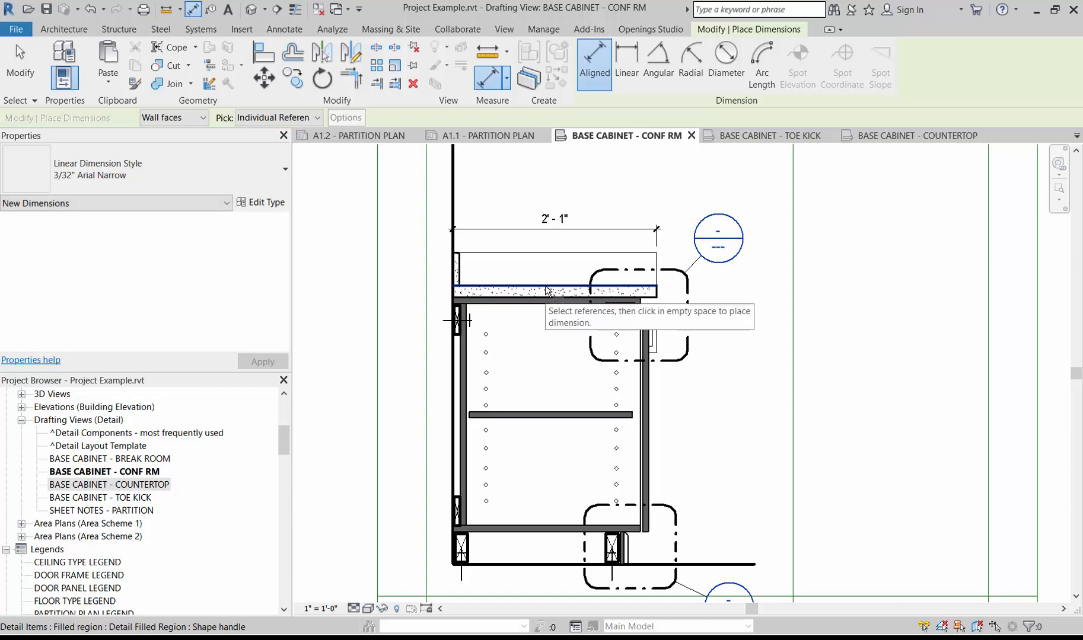
click(546, 289)
click(732, 565)
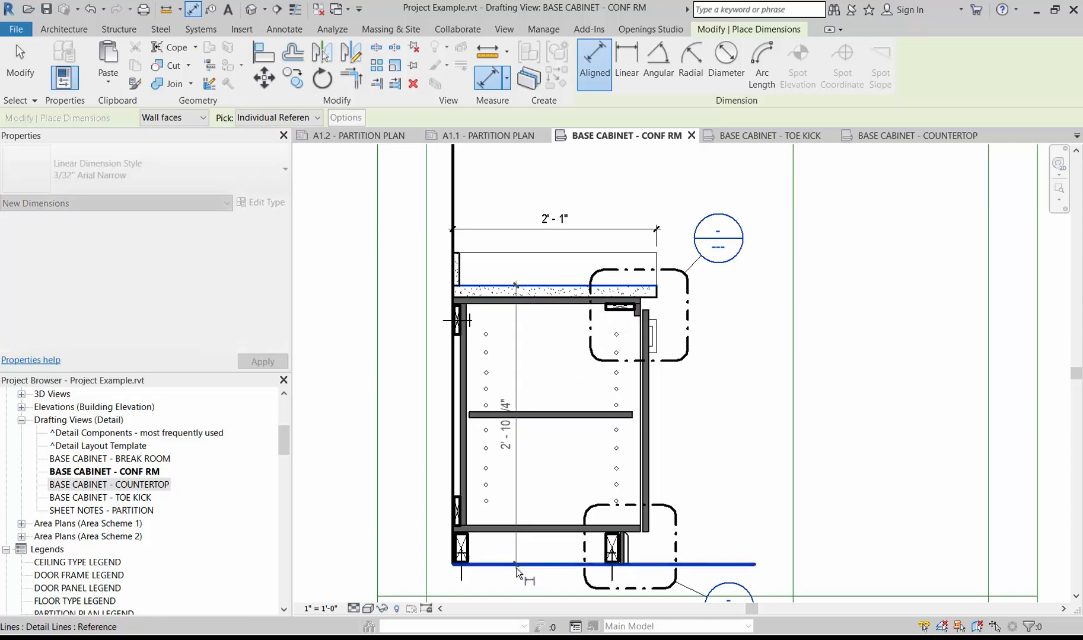
click(769, 537)
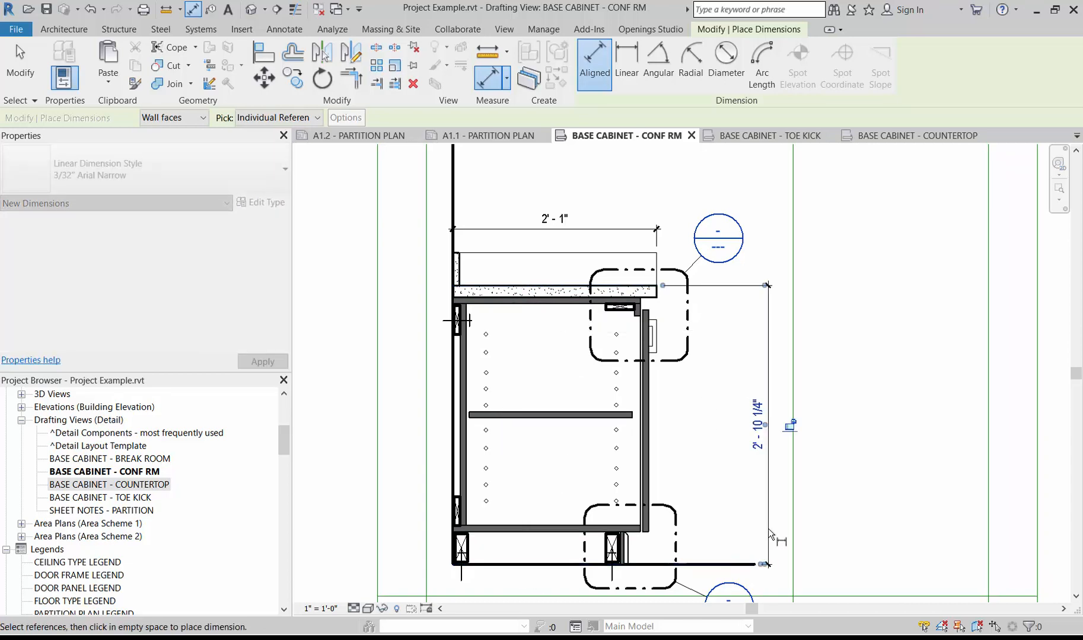
key(Escape)
key(Escape)
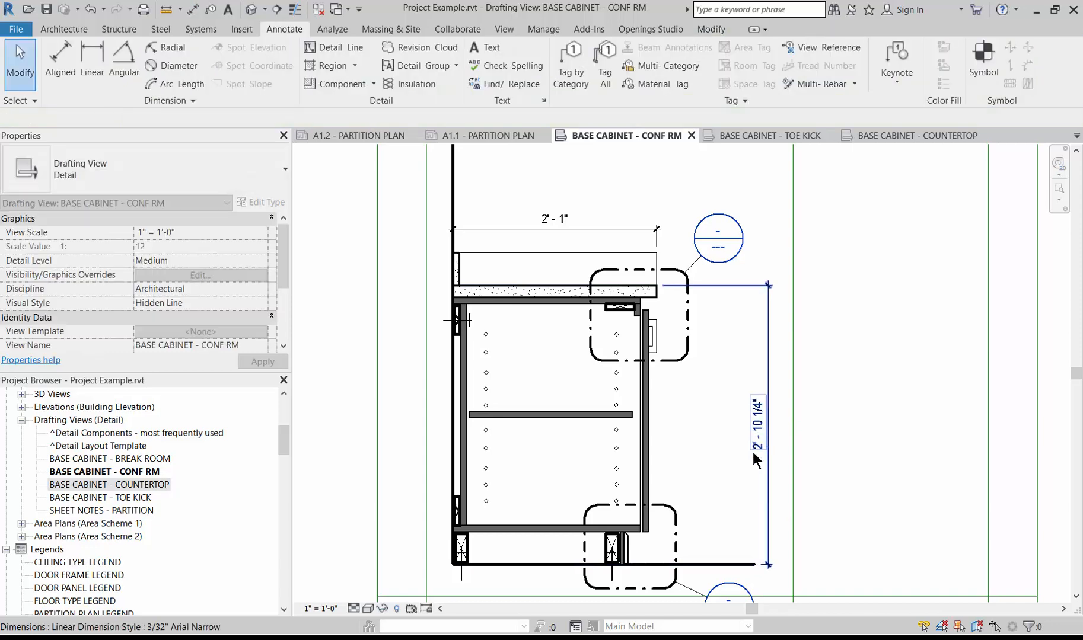
- Replace the overall height dimension's value with the text SEE ELEVATION
click(757, 435)
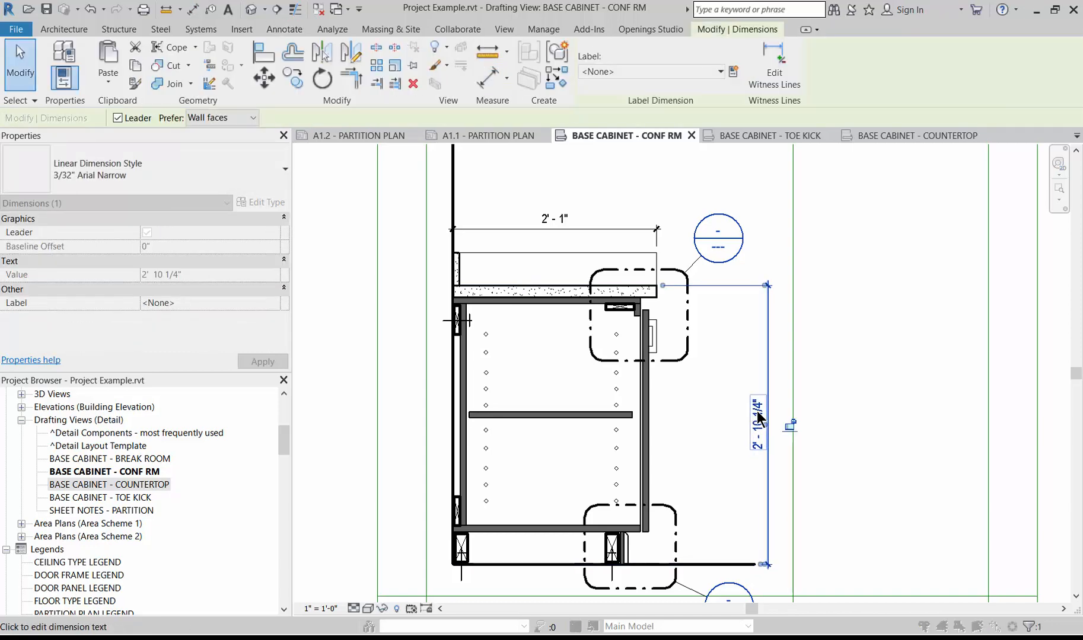
click(758, 419)
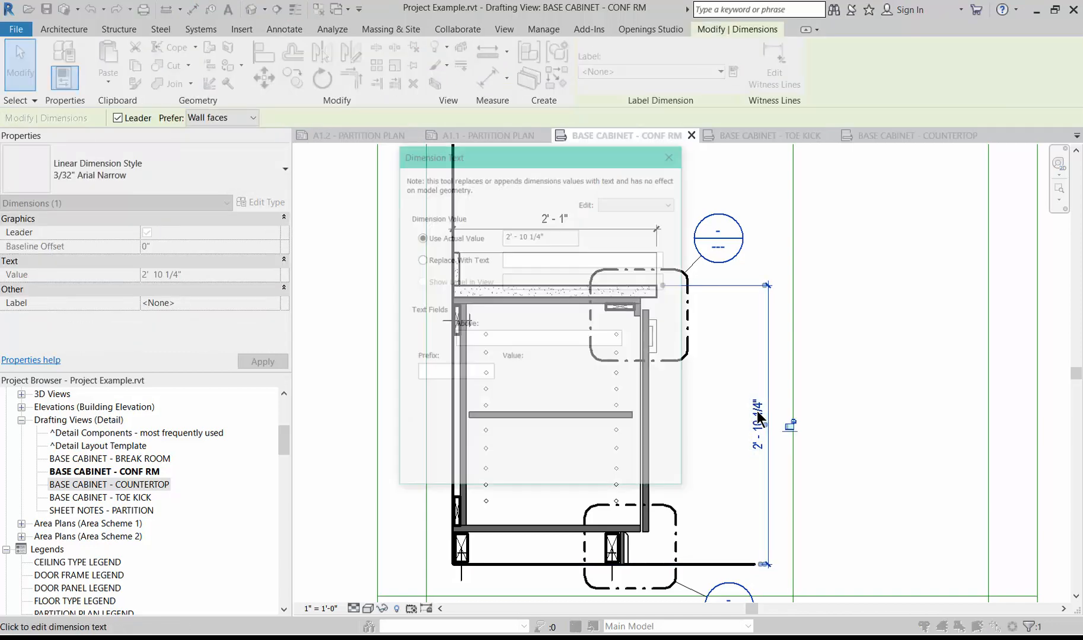
click(422, 259)
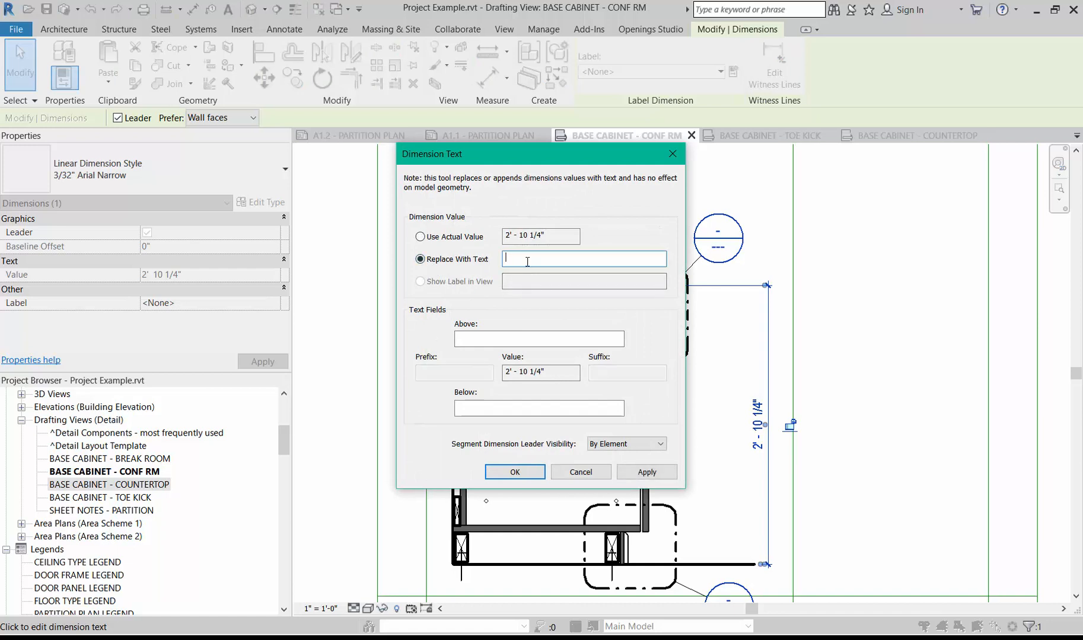
text(SEE ELEVATION)
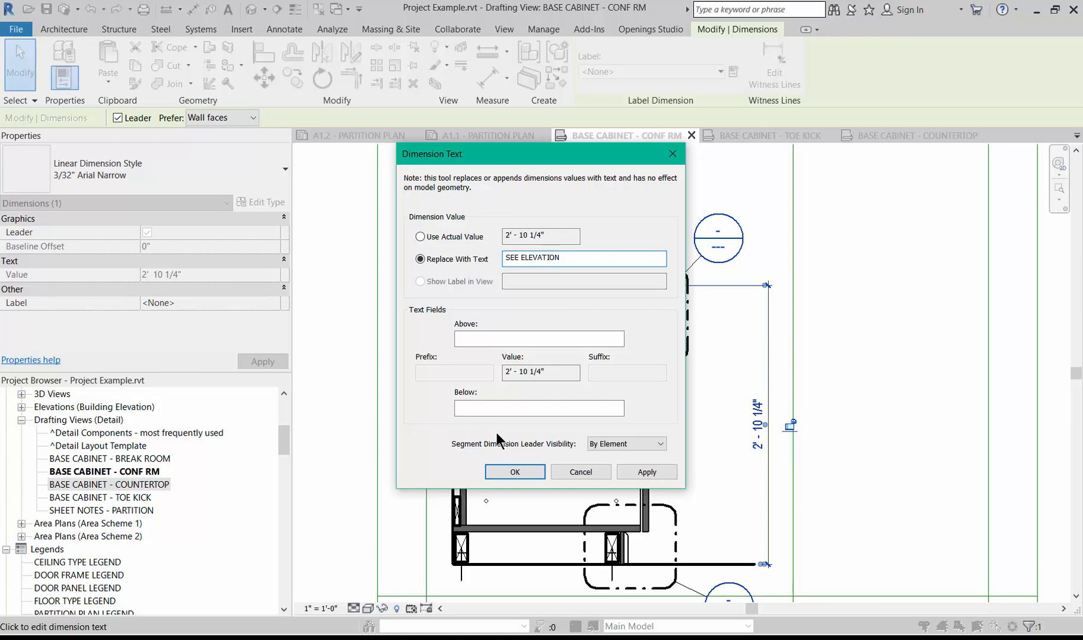
click(514, 472)
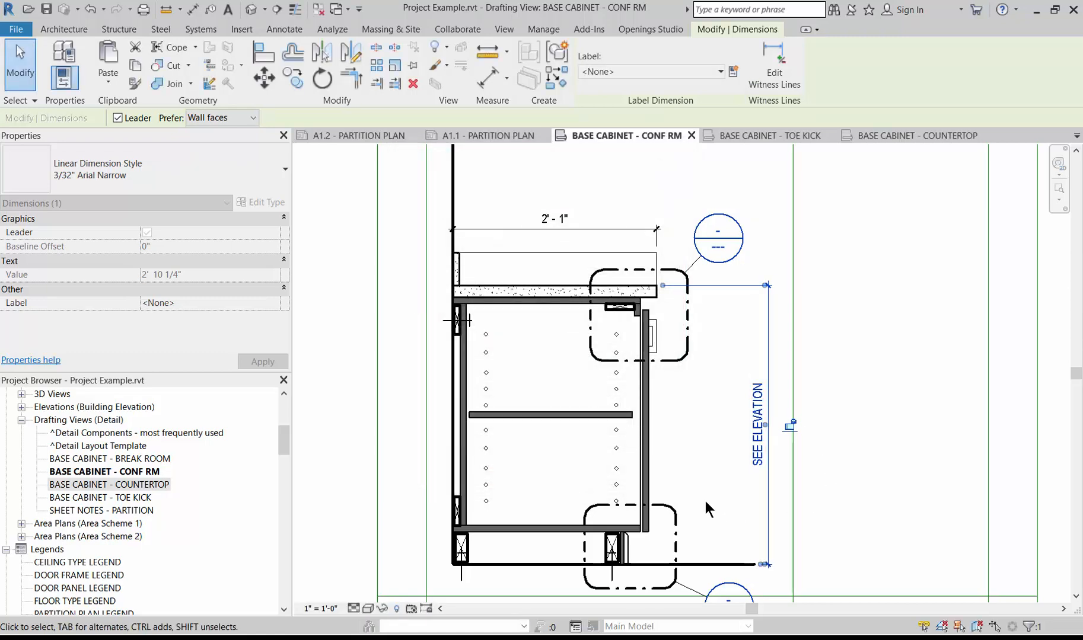
click(714, 495)
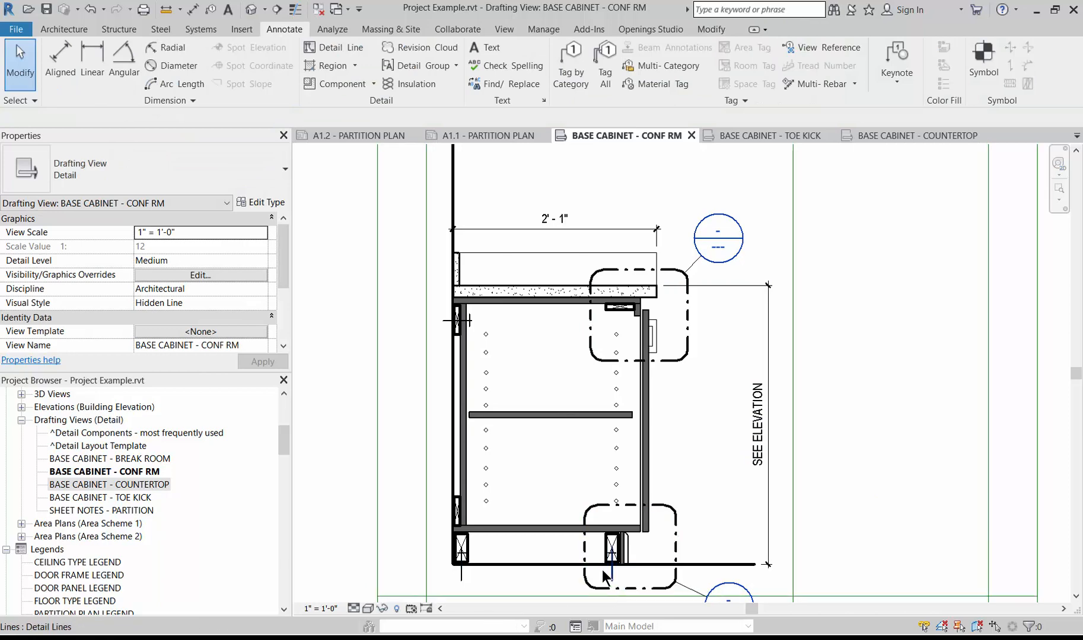
- In the BASE CABINET - TOE KICK view, dimension the toe kick recess from the door's front face to the toe kick plywood's front face below the floor line
scroll(565, 537, up, 1)
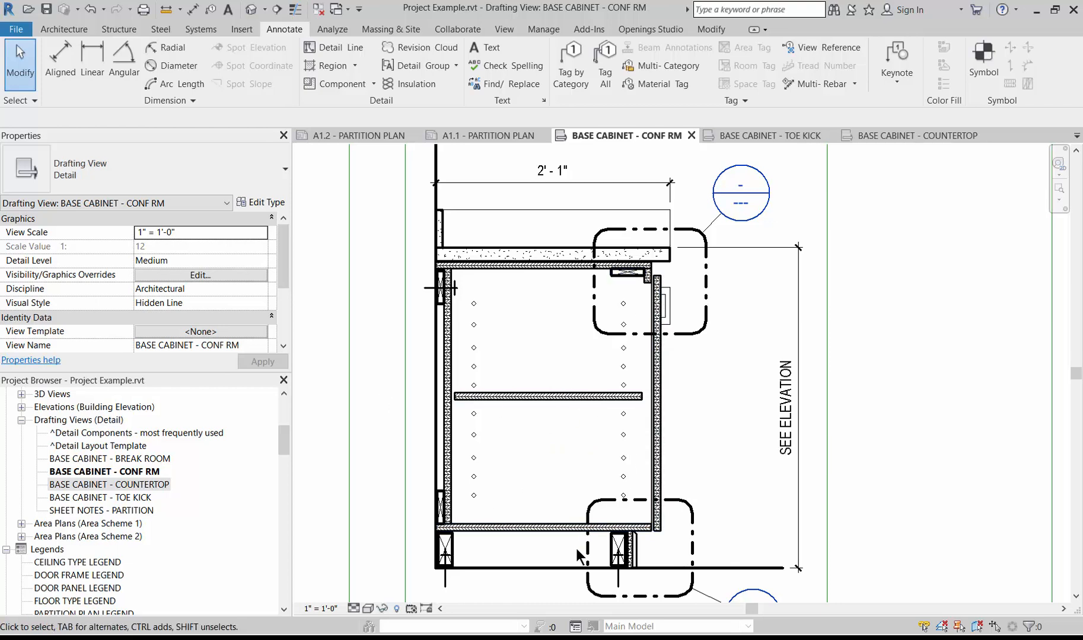
click(918, 142)
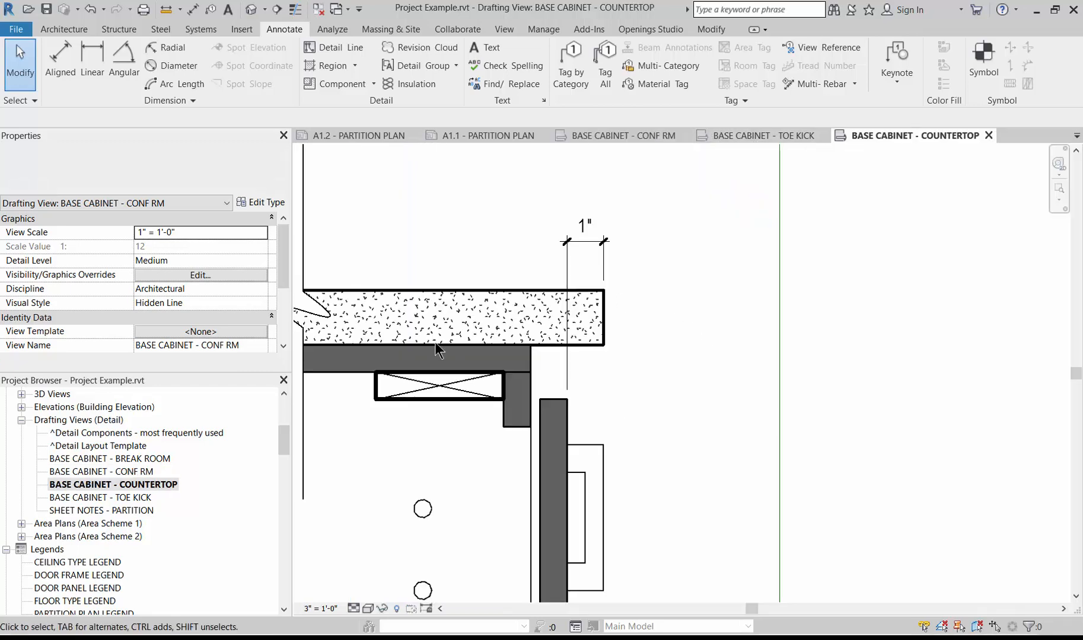
click(751, 136)
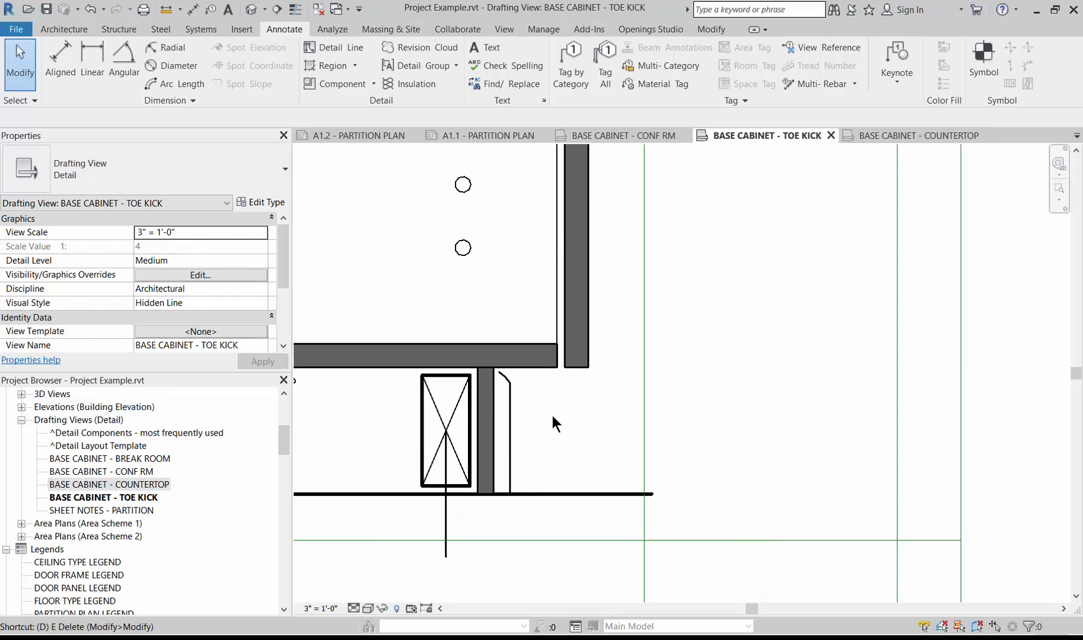
key(d)
key(i)
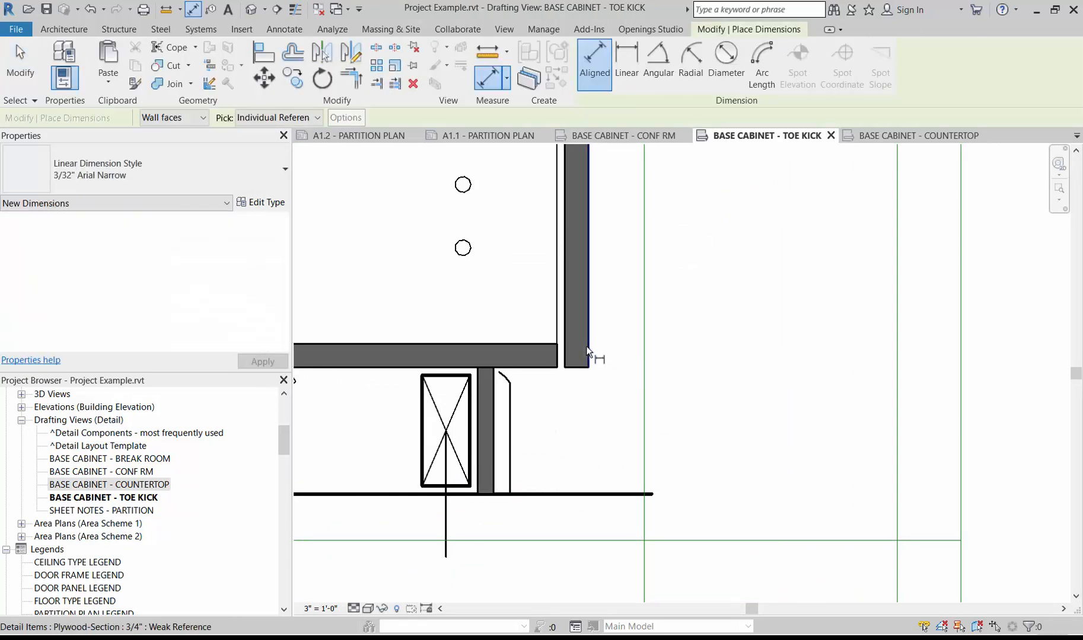
click(588, 355)
click(496, 452)
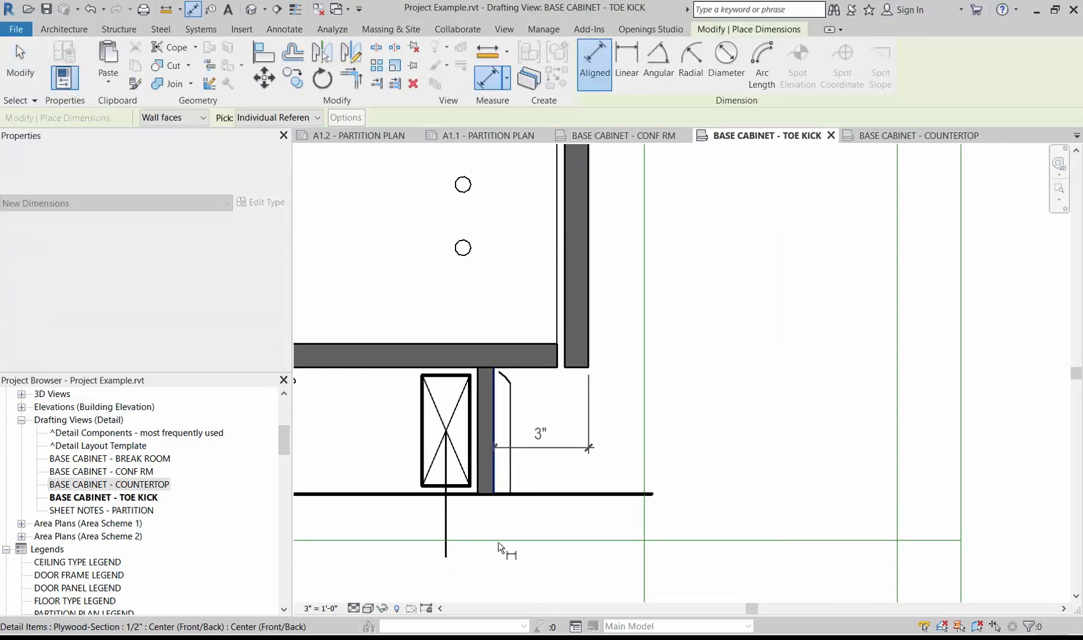
scroll(565, 415, down, 1)
scroll(565, 415, down, 1)
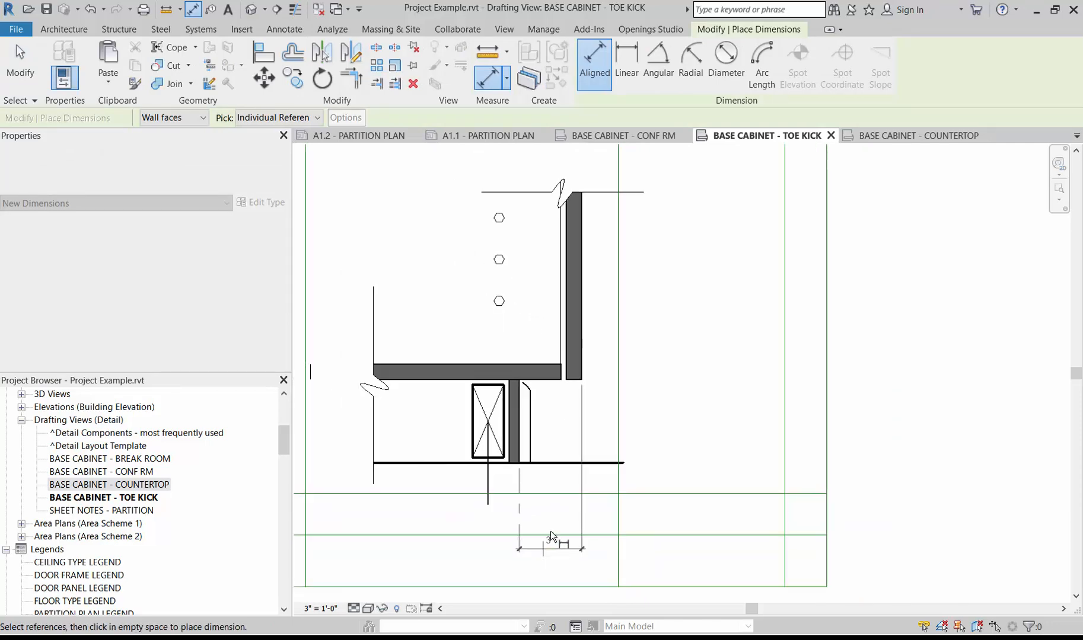
click(551, 515)
scroll(555, 528, up, 2)
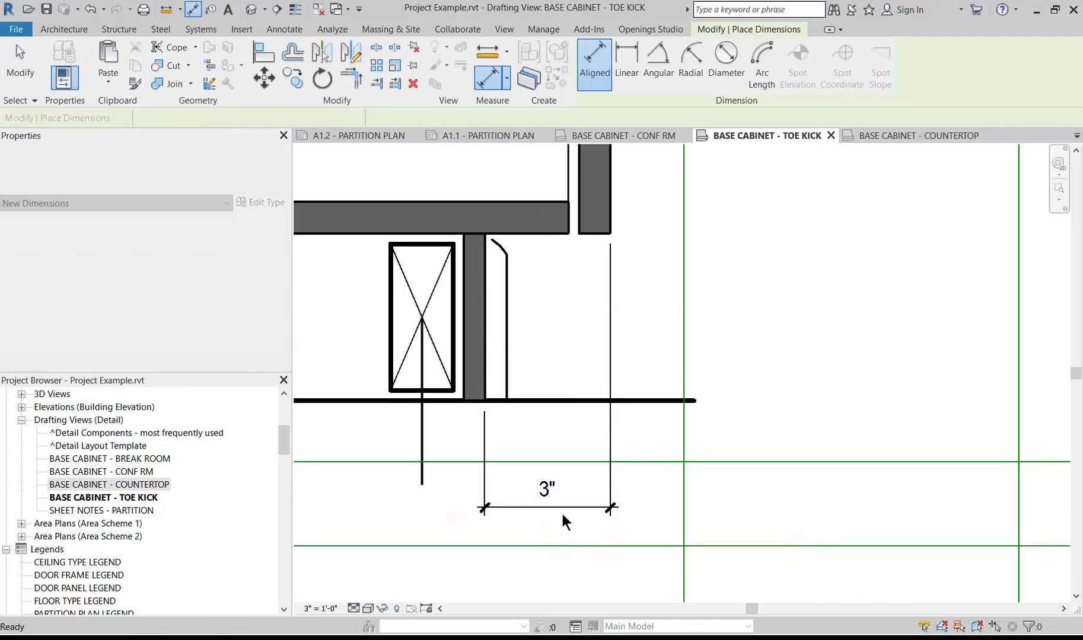
key(Escape)
- Check the units format rounding of the toe kick dimension's 3/32" Arial Narrow type in its type properties
click(562, 505)
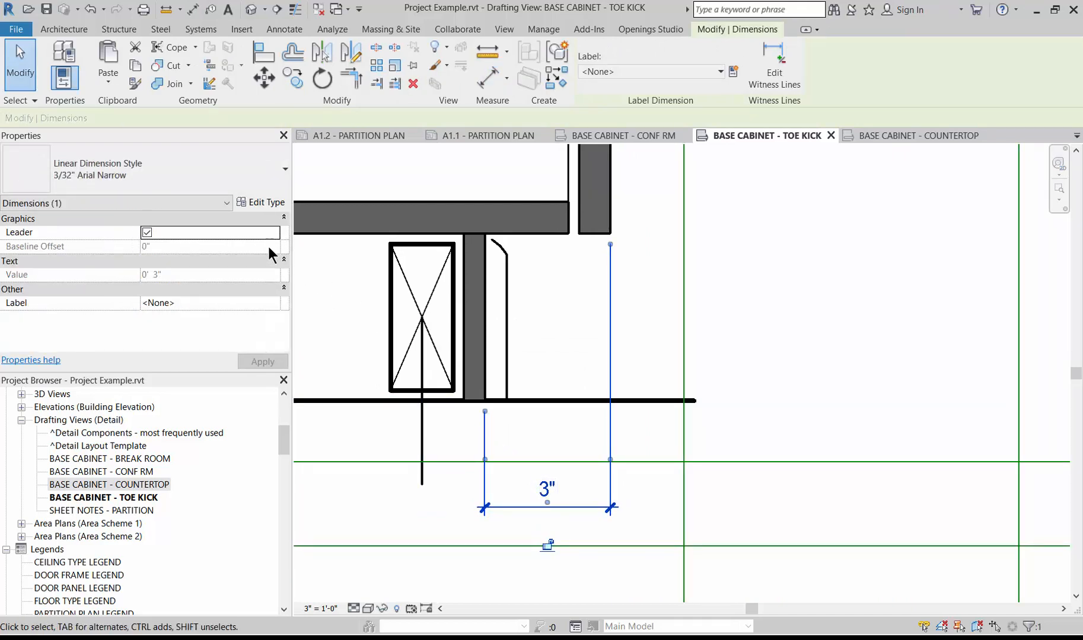
click(246, 204)
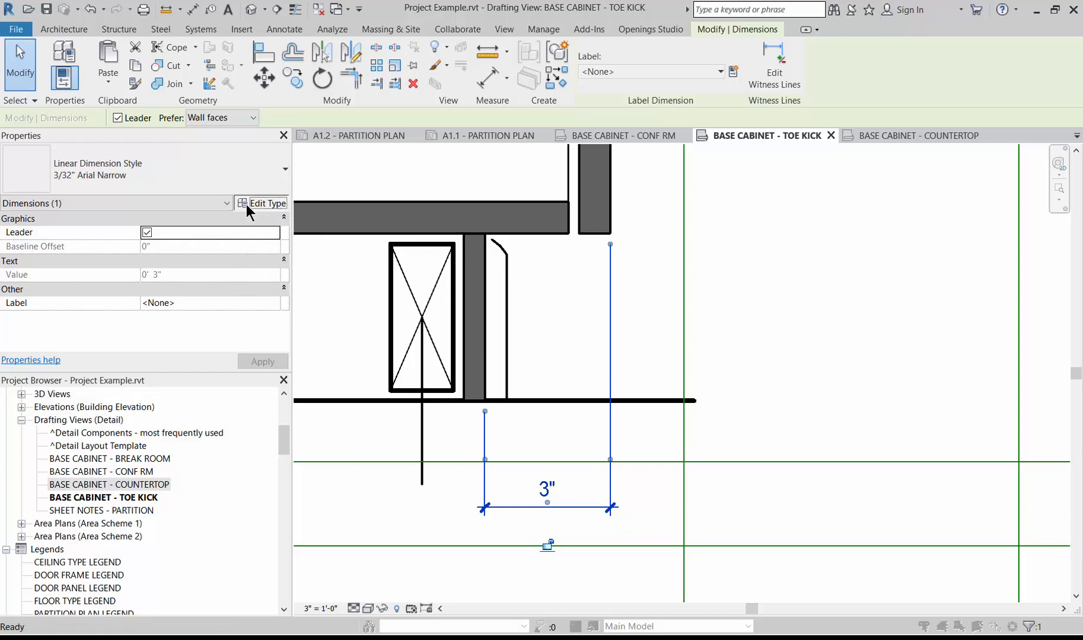
click(447, 165)
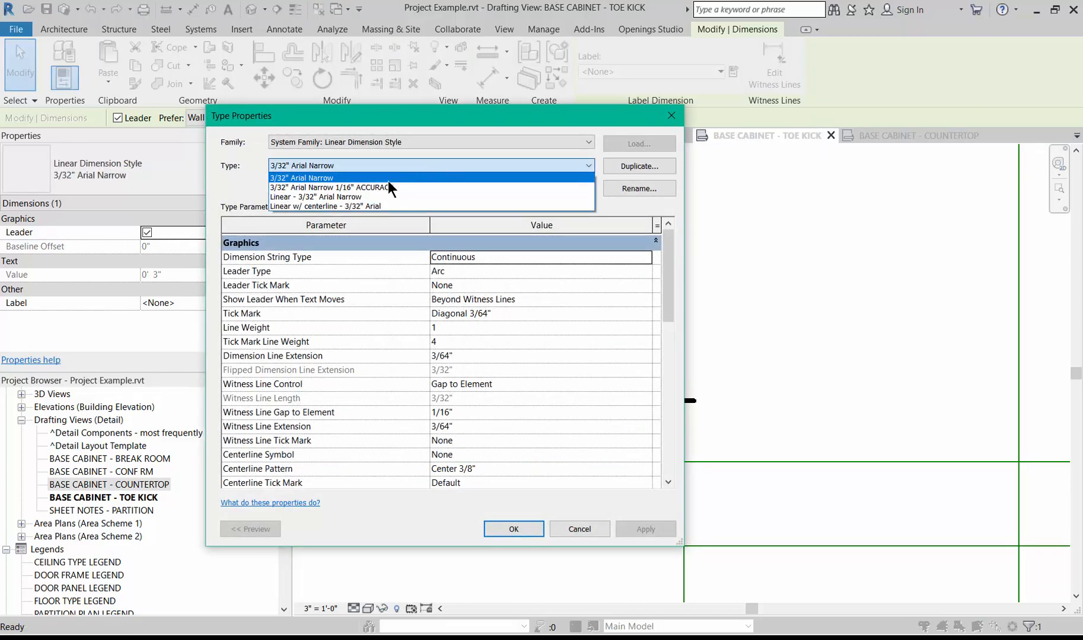
click(360, 176)
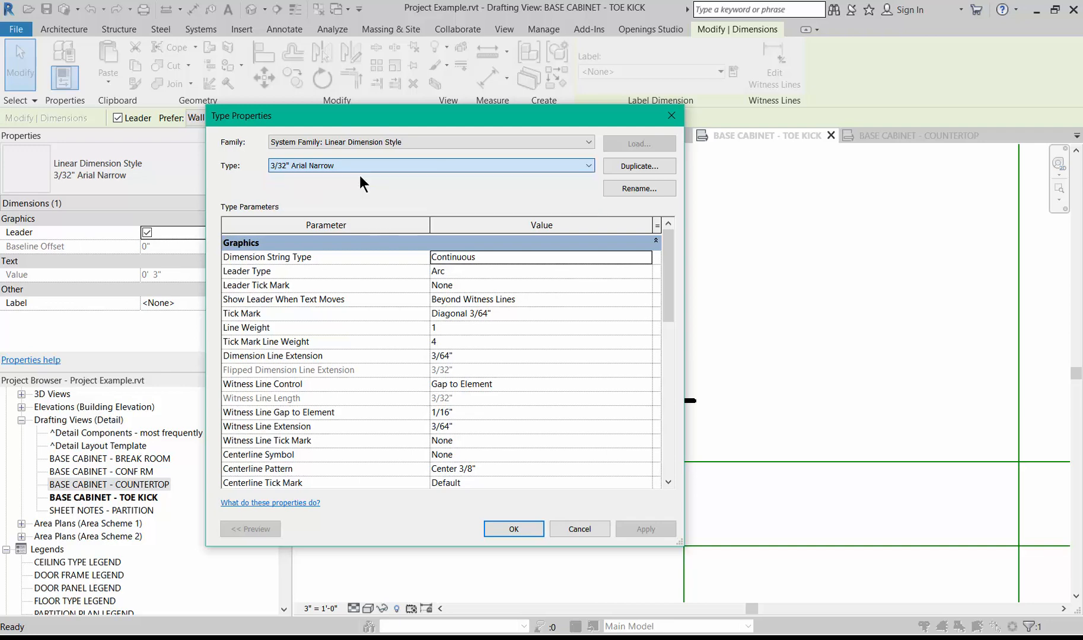
drag(670, 269, 668, 396)
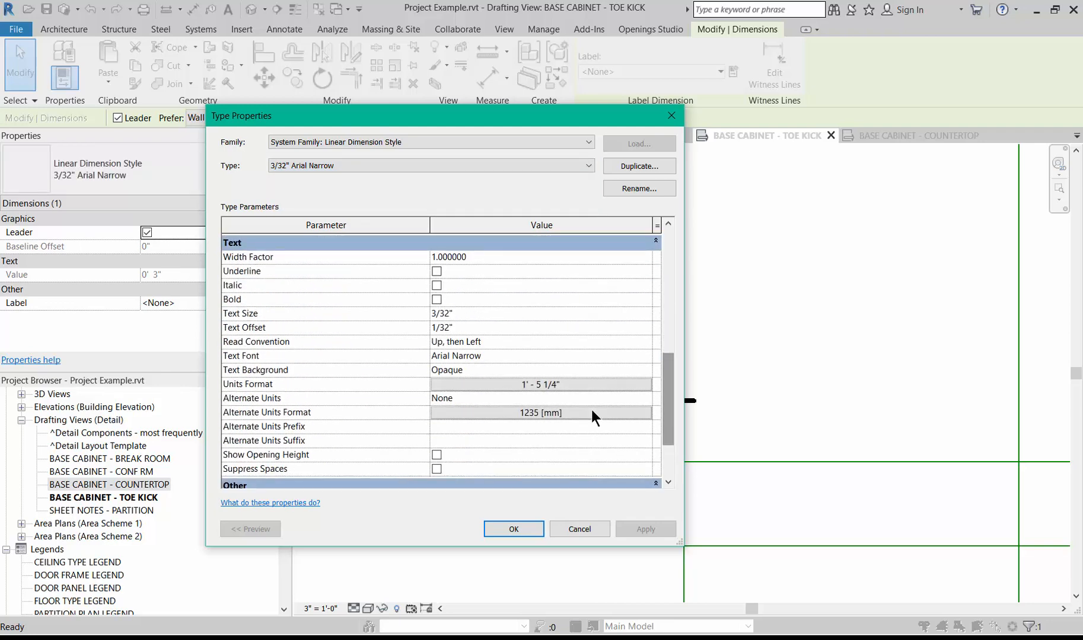
click(510, 386)
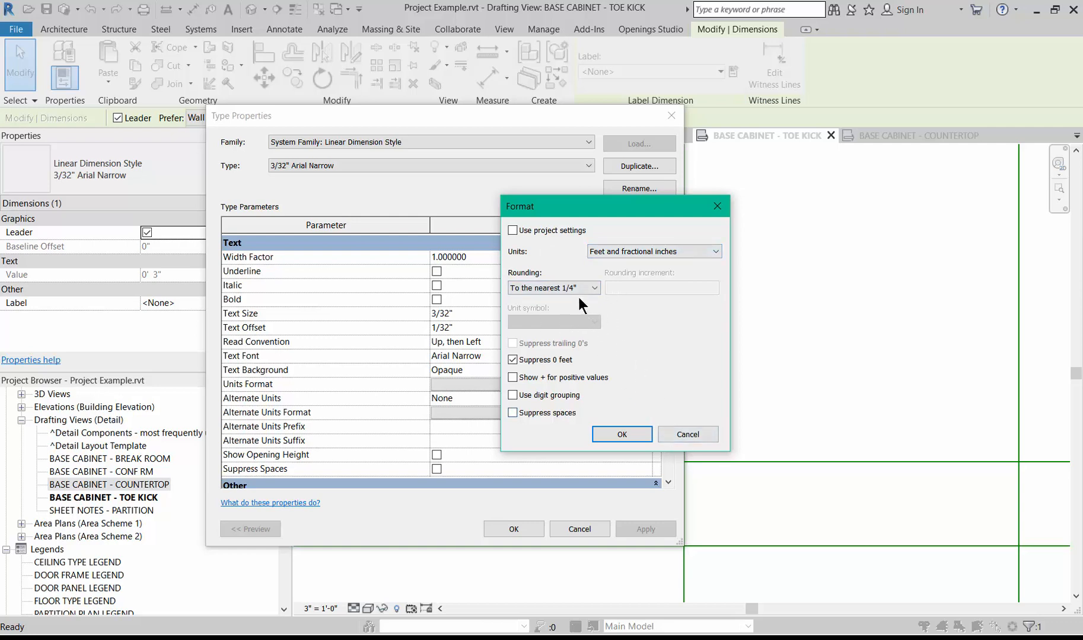
click(692, 437)
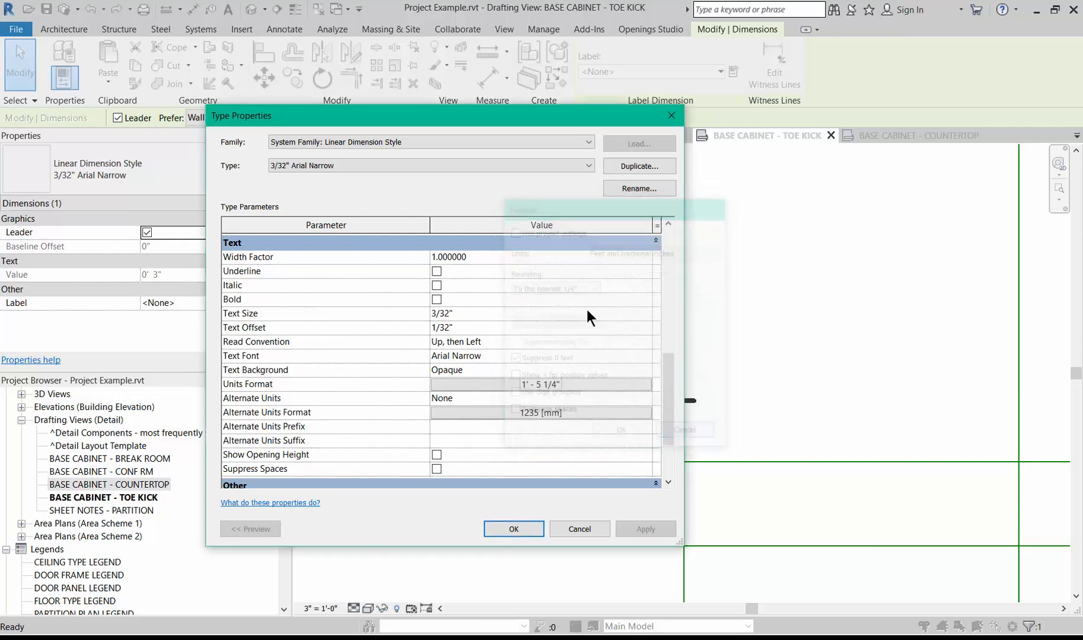
- Switch the toe kick dimension to the 3/32" Arial Narrow 1/16" ACCURACY type after checking its units format rounding
click(461, 166)
click(426, 186)
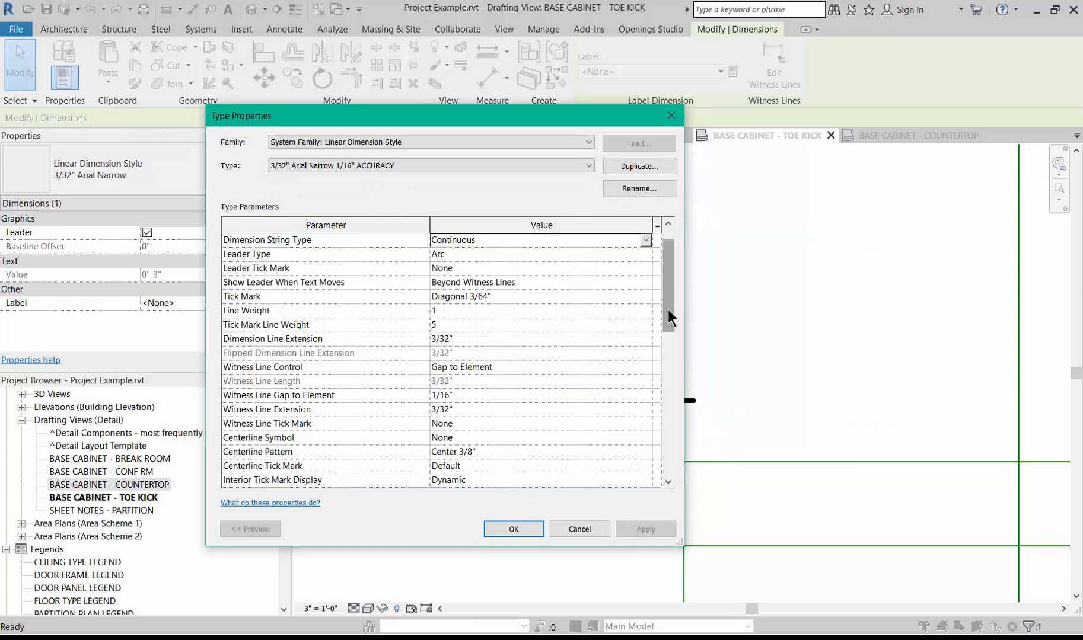
drag(668, 309, 663, 409)
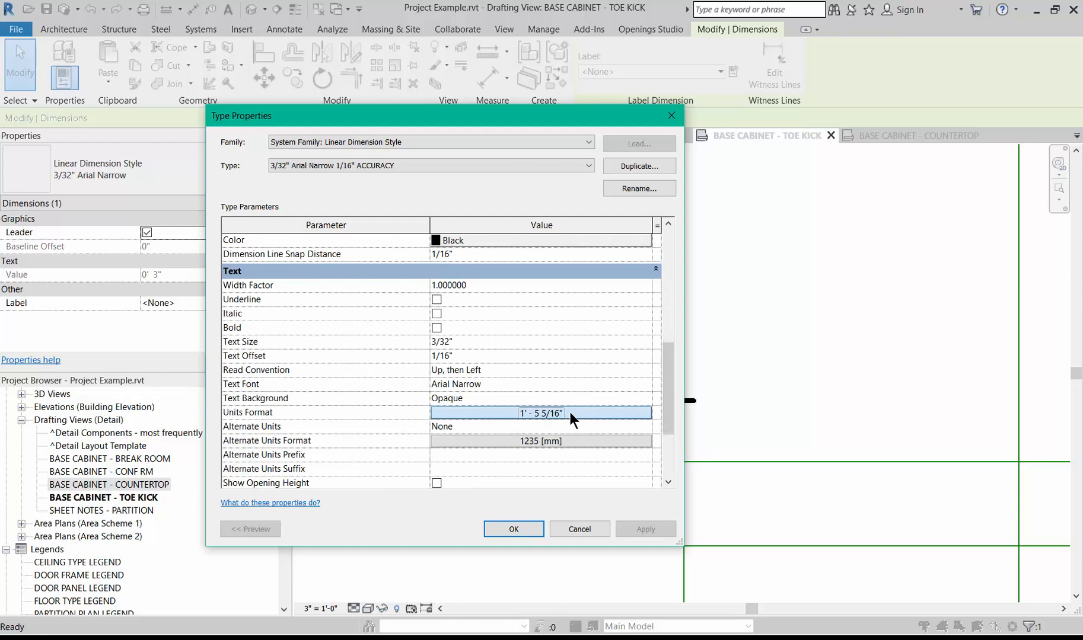
click(570, 413)
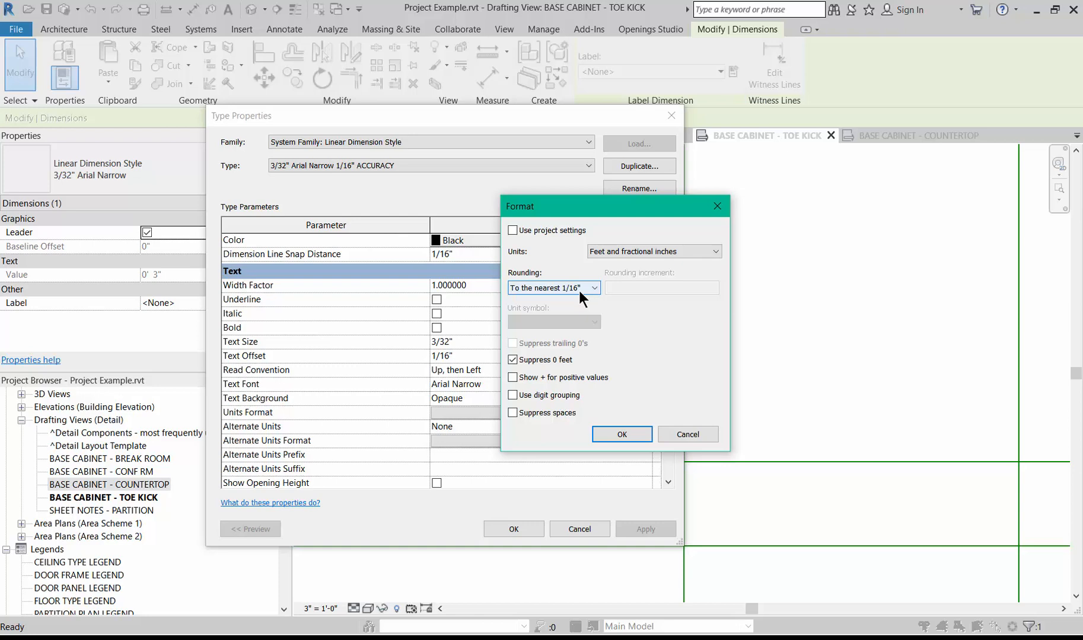
click(630, 435)
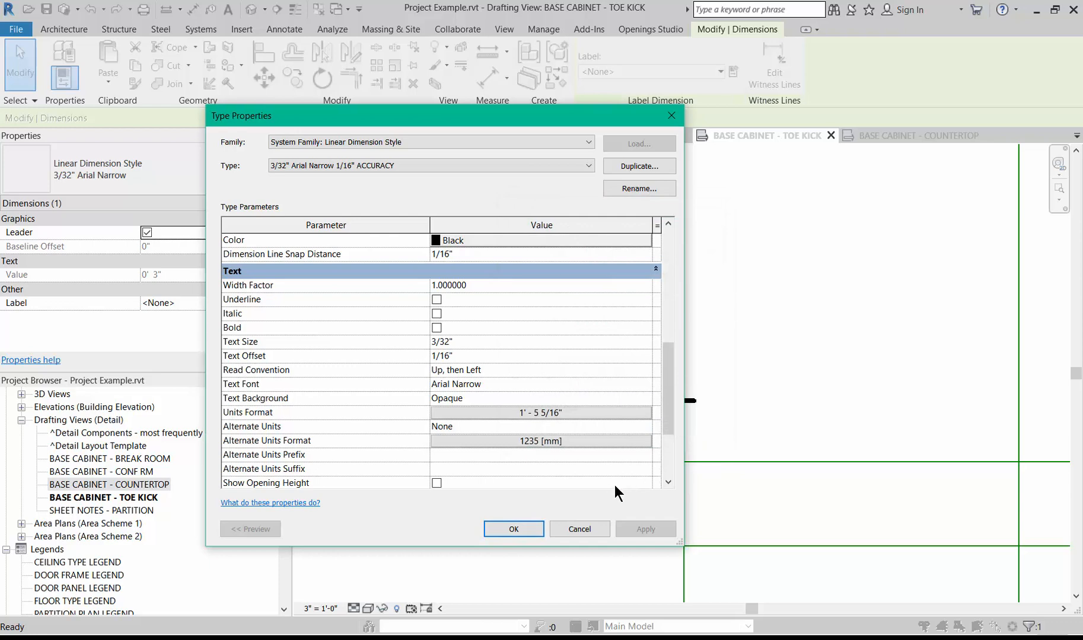
click(527, 532)
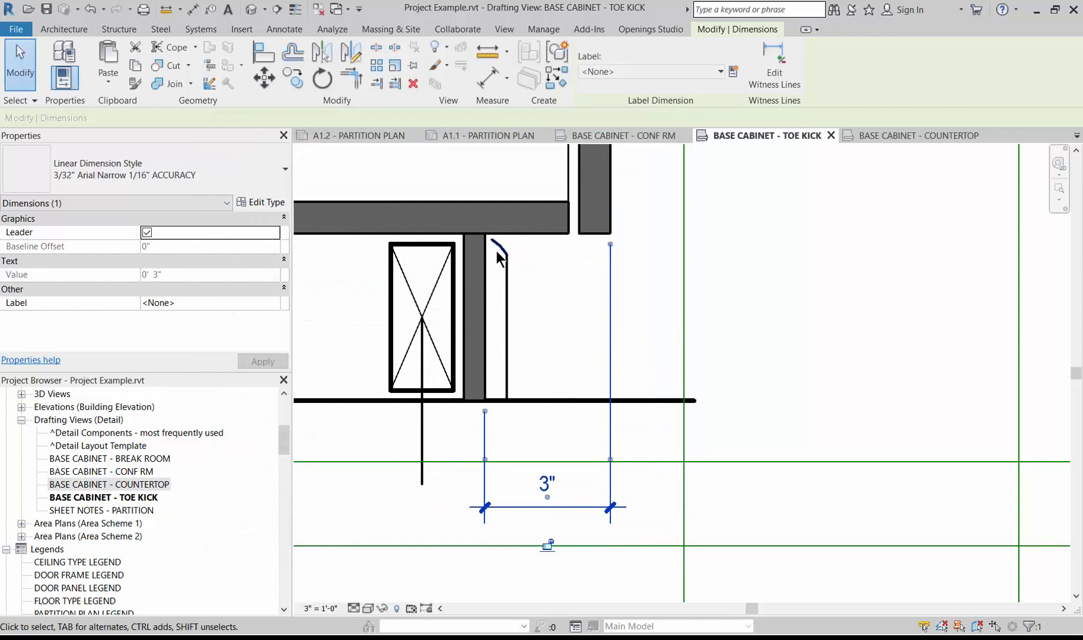
- Extend the wall base's curved top line to meet the toe kick plywood's front face, and return to the BASE CABINET - CONF RM view
scroll(490, 242, up, 3)
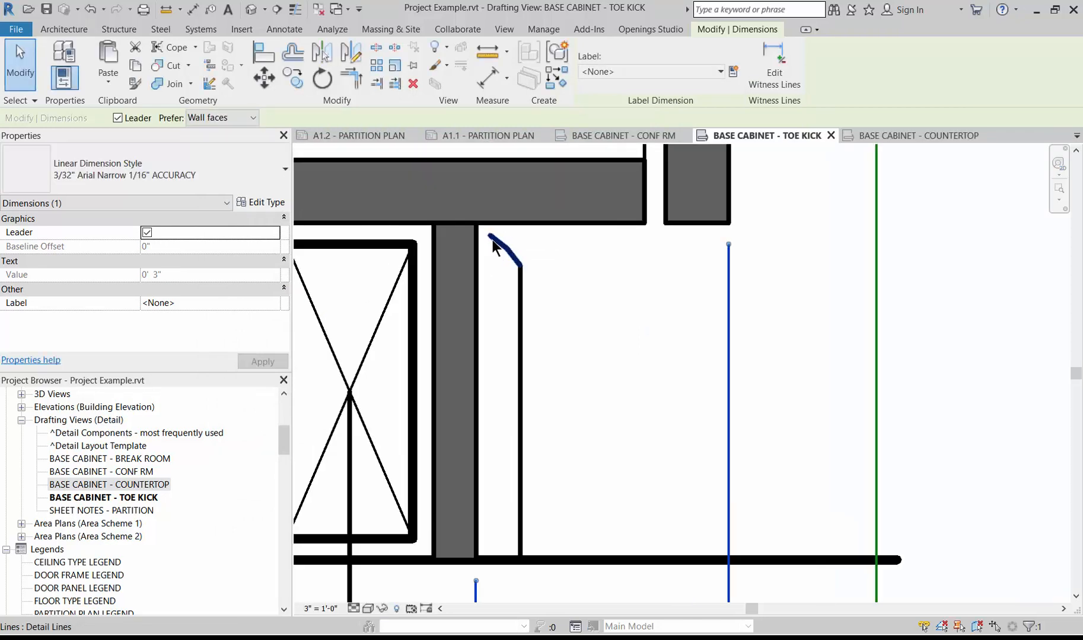
click(490, 242)
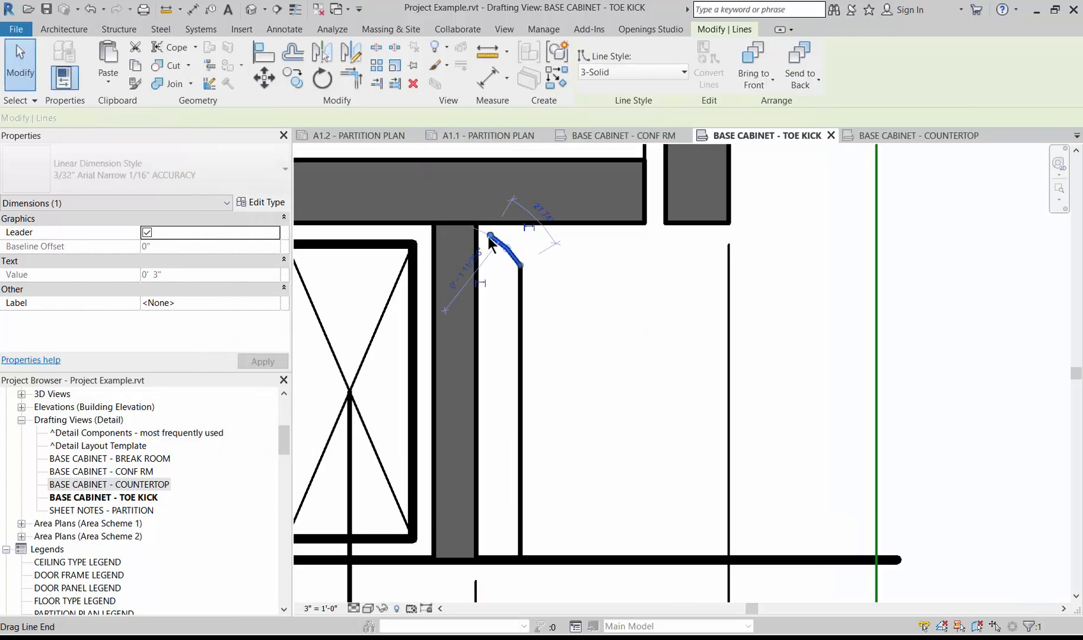
drag(476, 233, 478, 236)
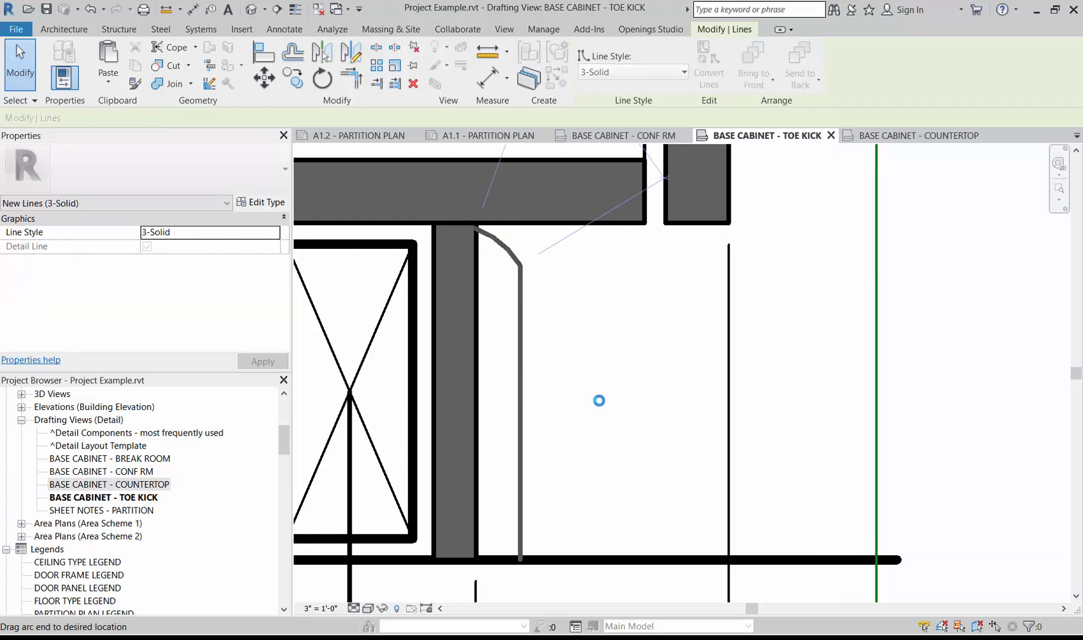
click(657, 367)
scroll(666, 344, down, 5)
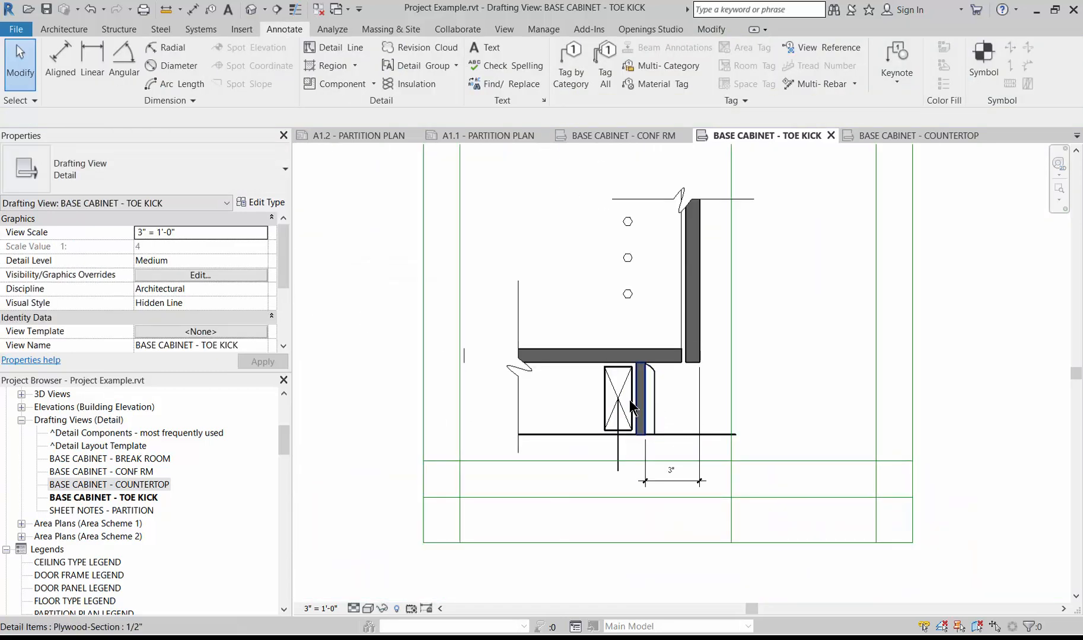
scroll(468, 481, down, 2)
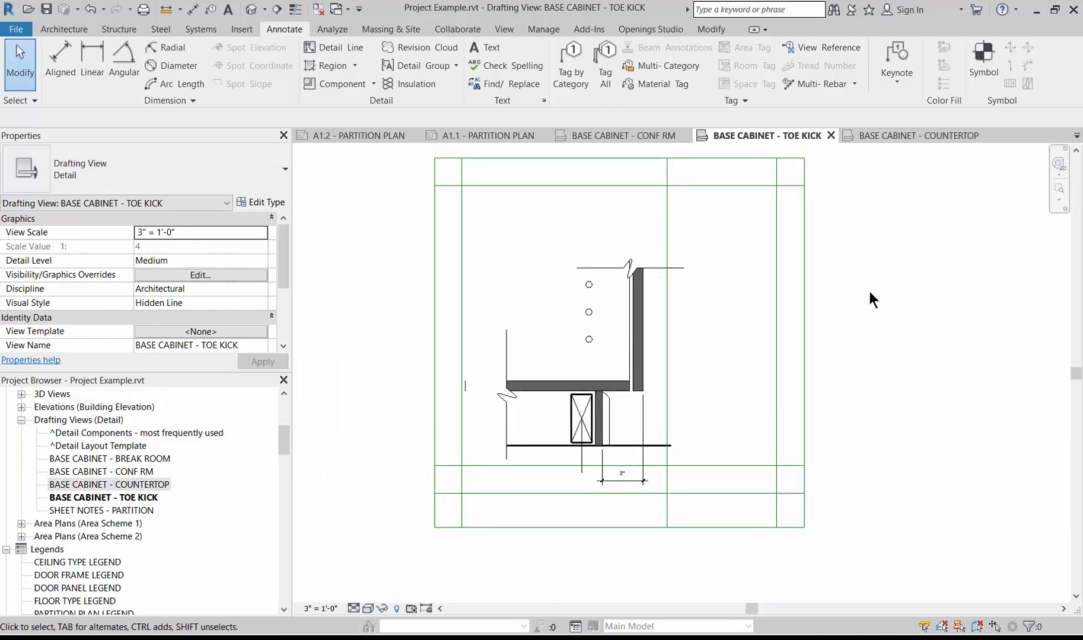
click(619, 134)
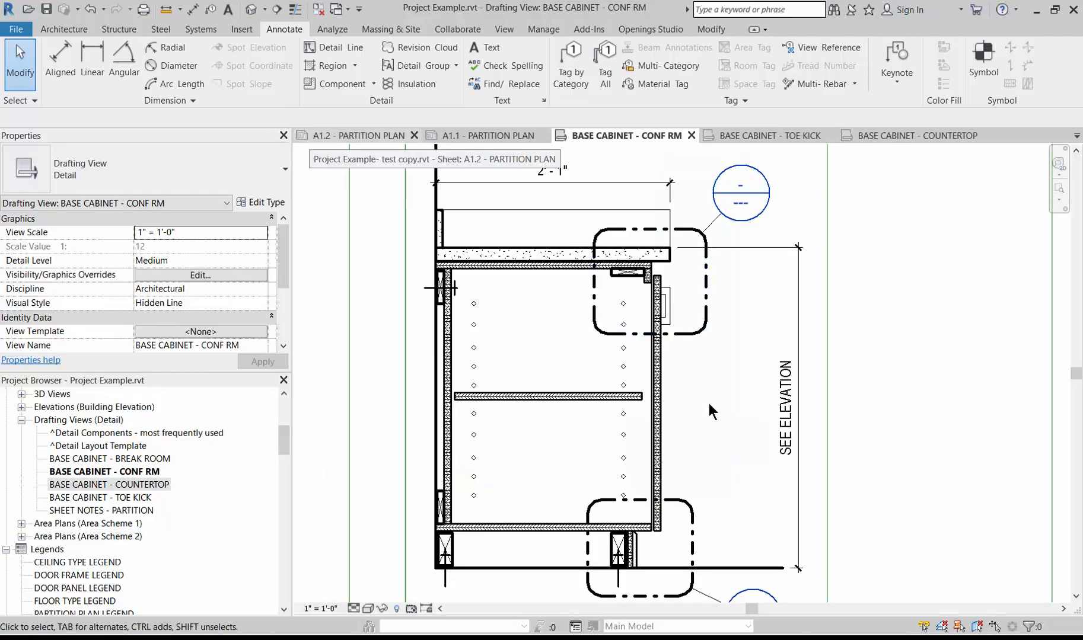
- Place the text note ADJUSTABLE HEIGHT SHELF beside the SEE ELEVATION dimension, outside the cabinet's door side
scroll(606, 330, down, 2)
scroll(969, 451, up, 1)
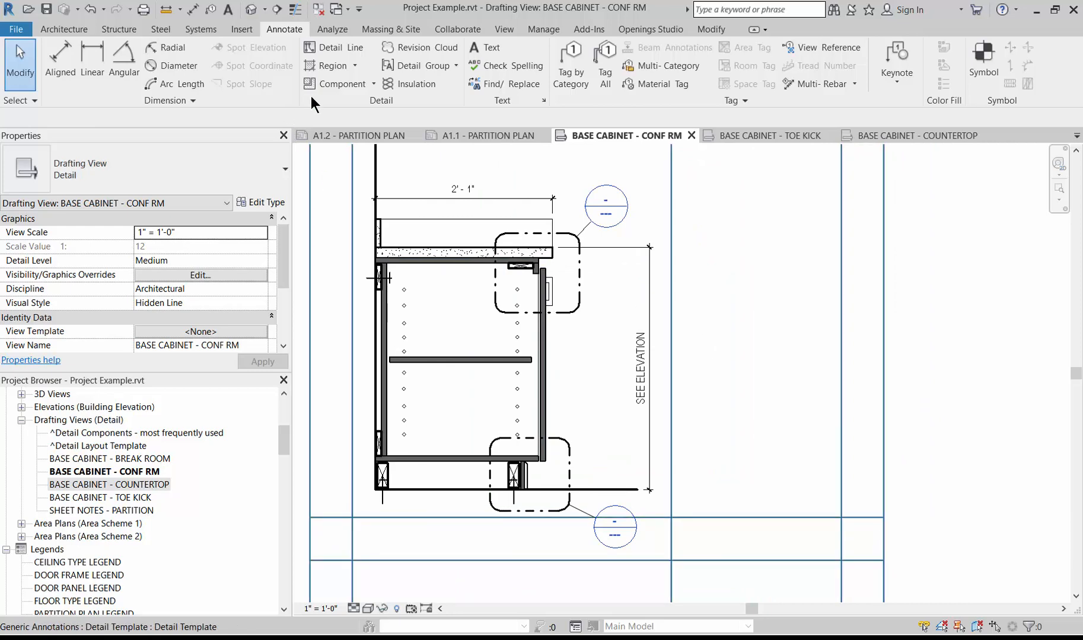
click(485, 47)
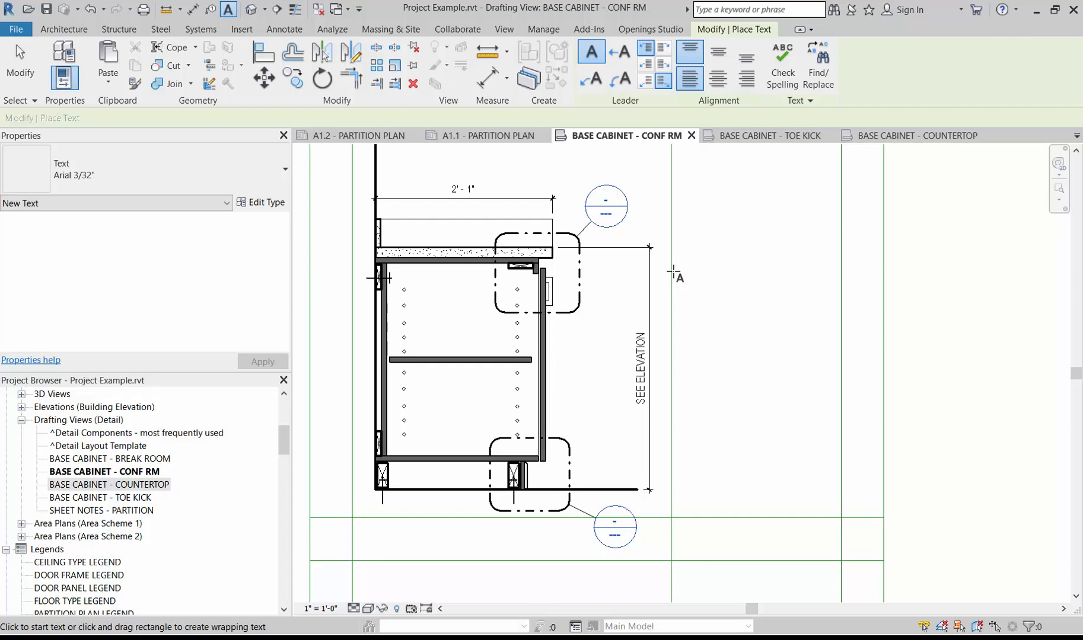
click(673, 273)
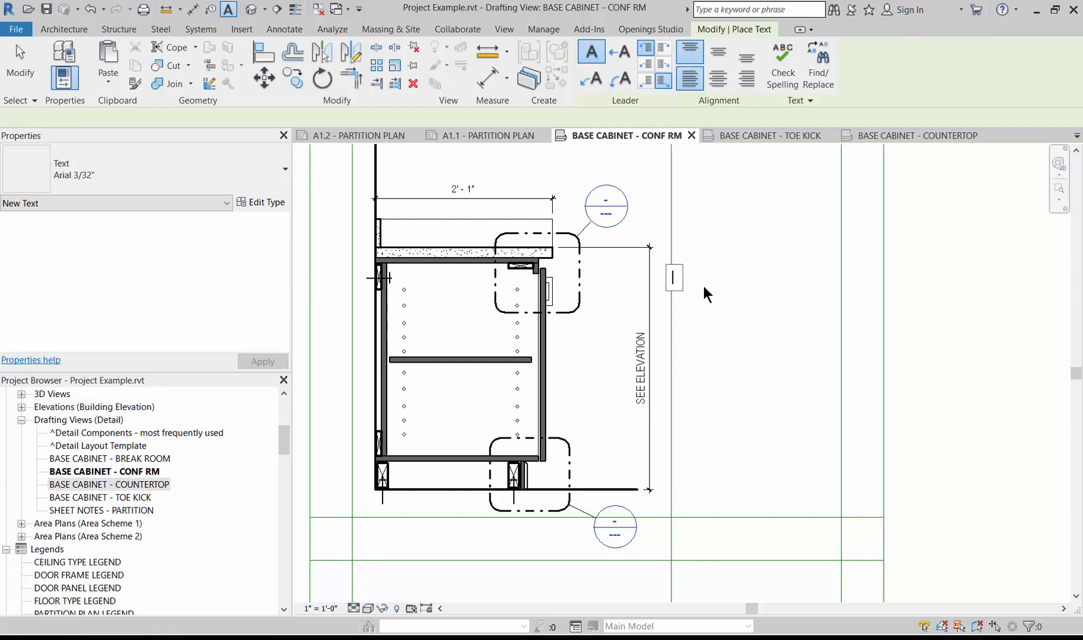
text(ADJUST)
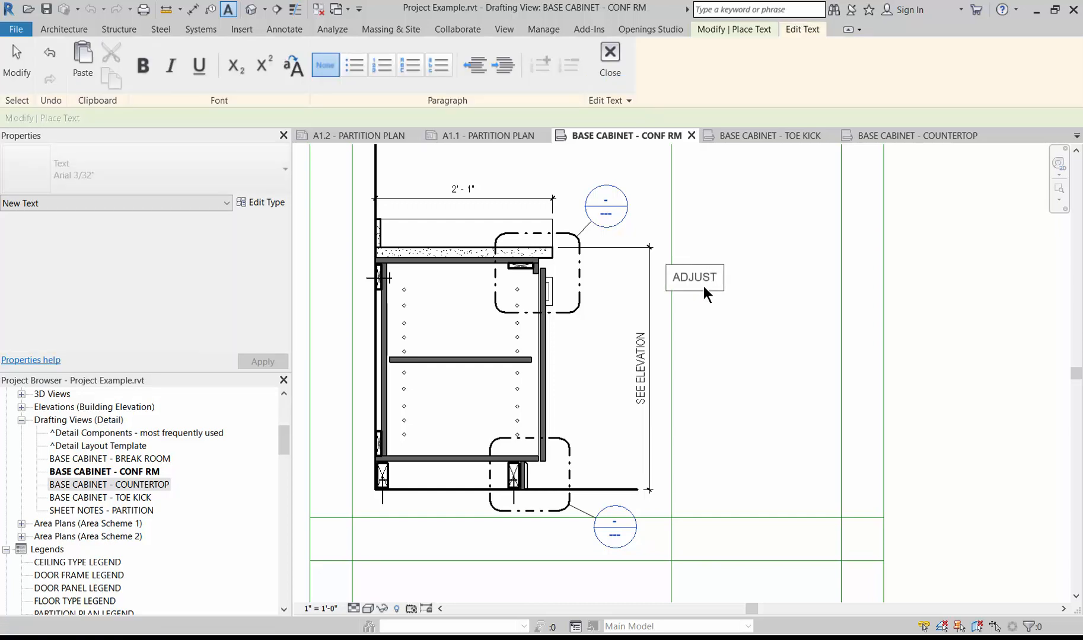
text(ABLE HEIGHT)
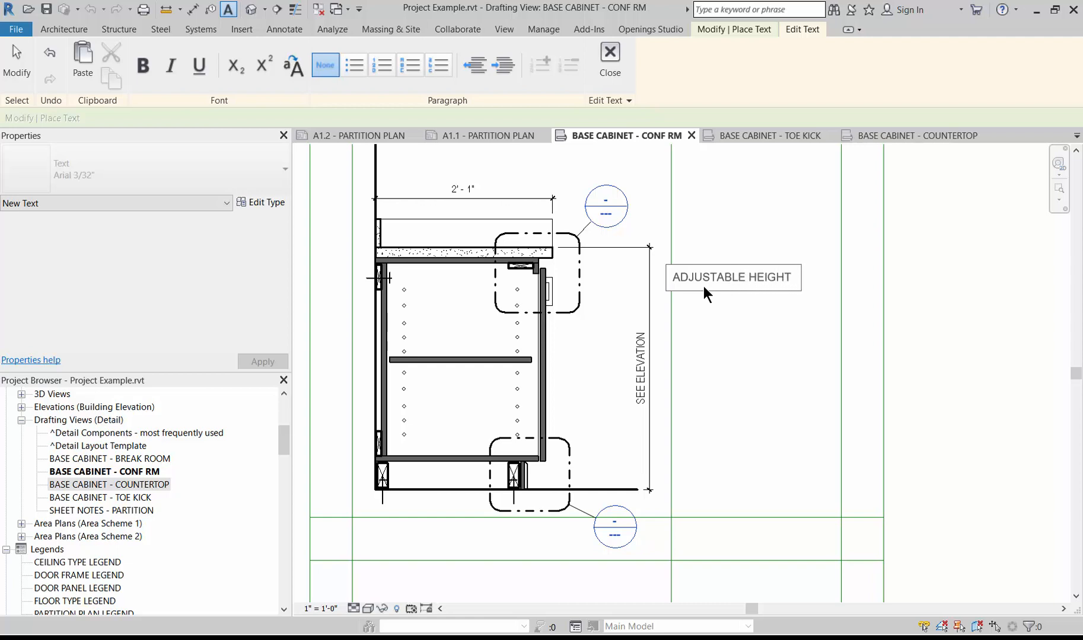
text( SHELF)
click(705, 342)
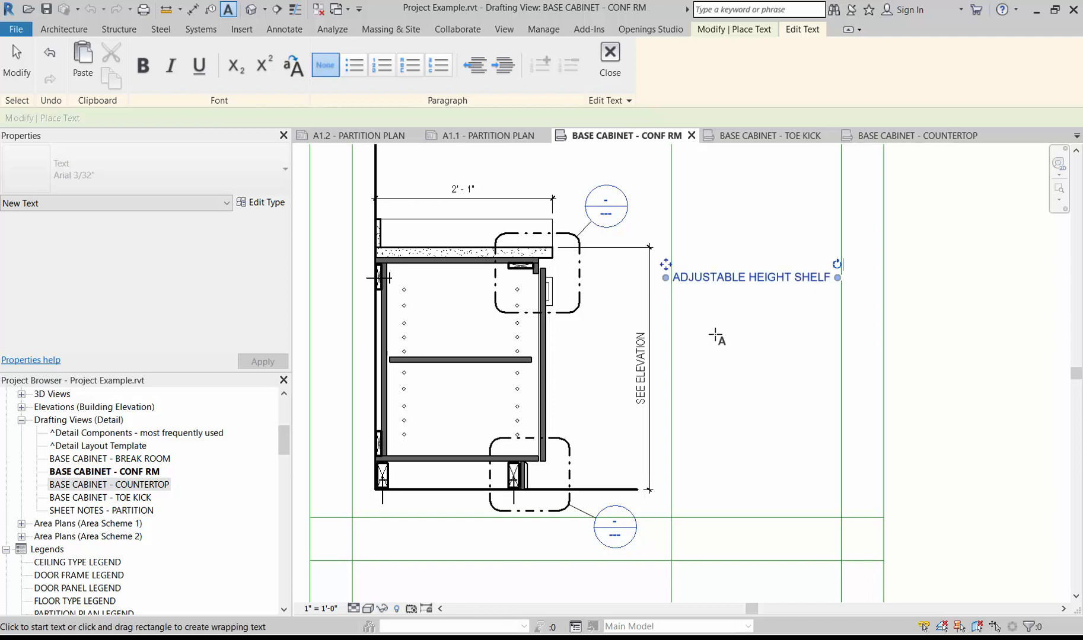
key(Escape)
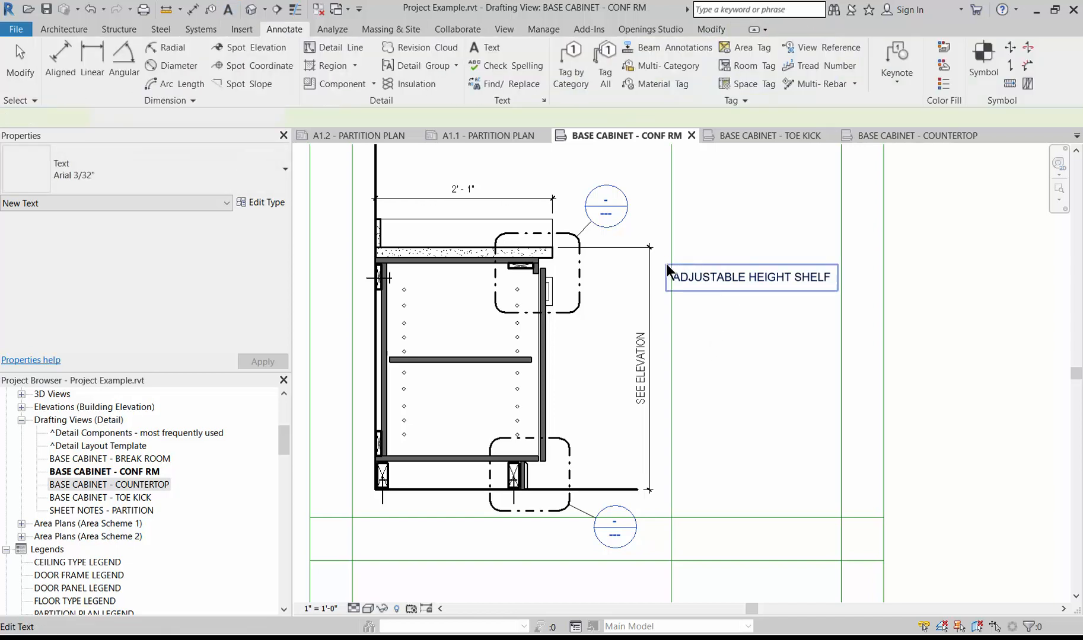
- Shift the shelf note slightly down and add a straight leader with an elbow, its arrow pointing at the cabinet's middle shelf
click(666, 263)
ctrl+drag(666, 264, 672, 307)
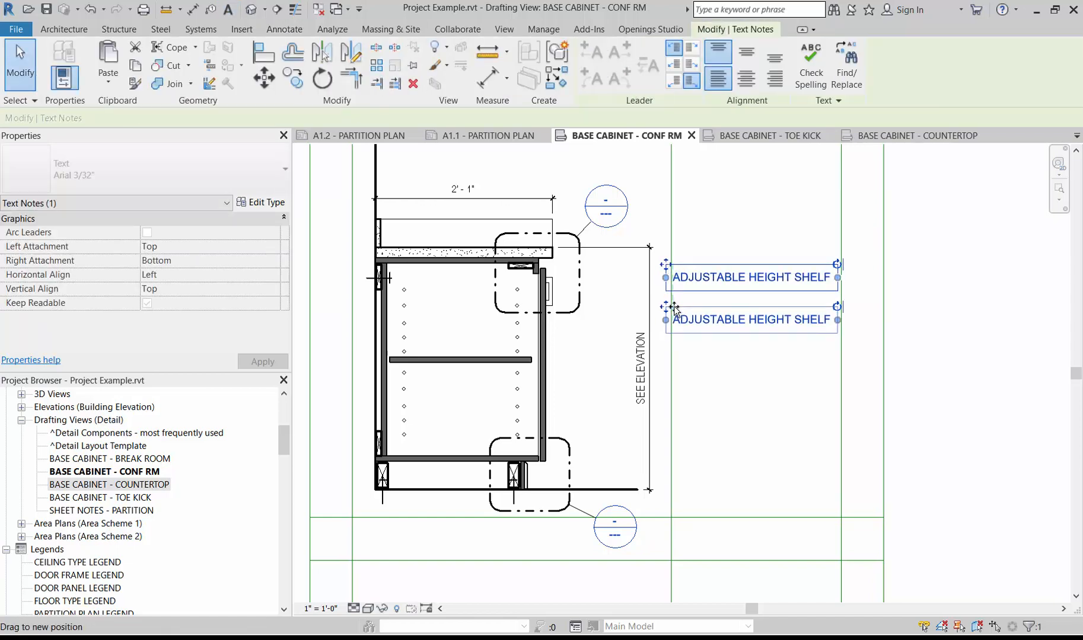
click(596, 60)
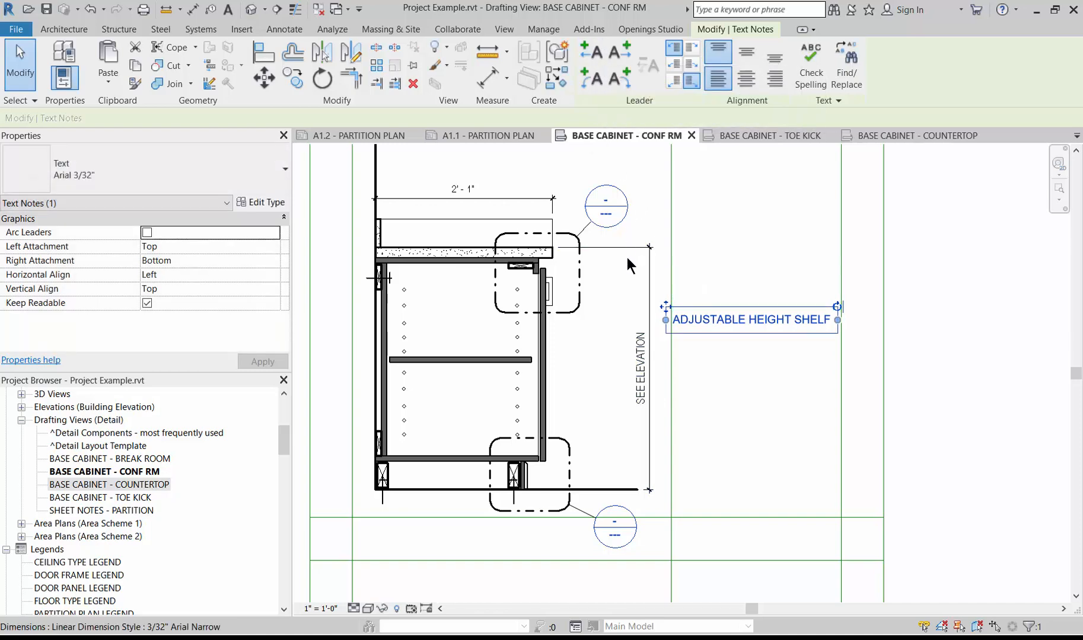
drag(584, 318, 480, 359)
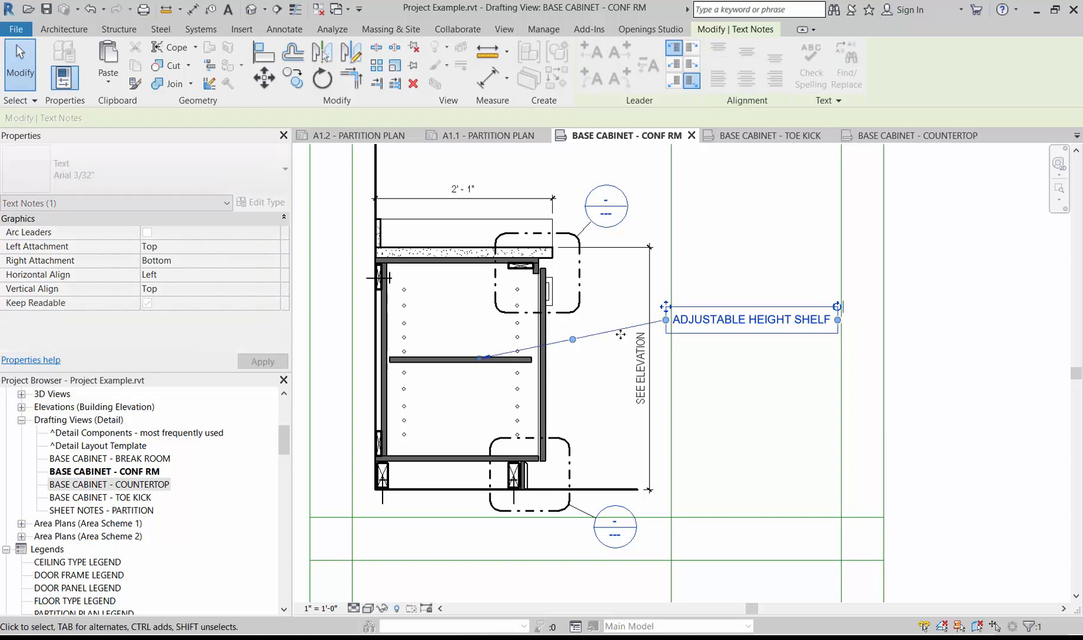
mouse_move(573, 340)
mouse_down()
mouse_move(601, 319)
mouse_move(622, 332)
mouse_move(622, 316)
mouse_move(627, 323)
mouse_up()
scroll(620, 332, up, 3)
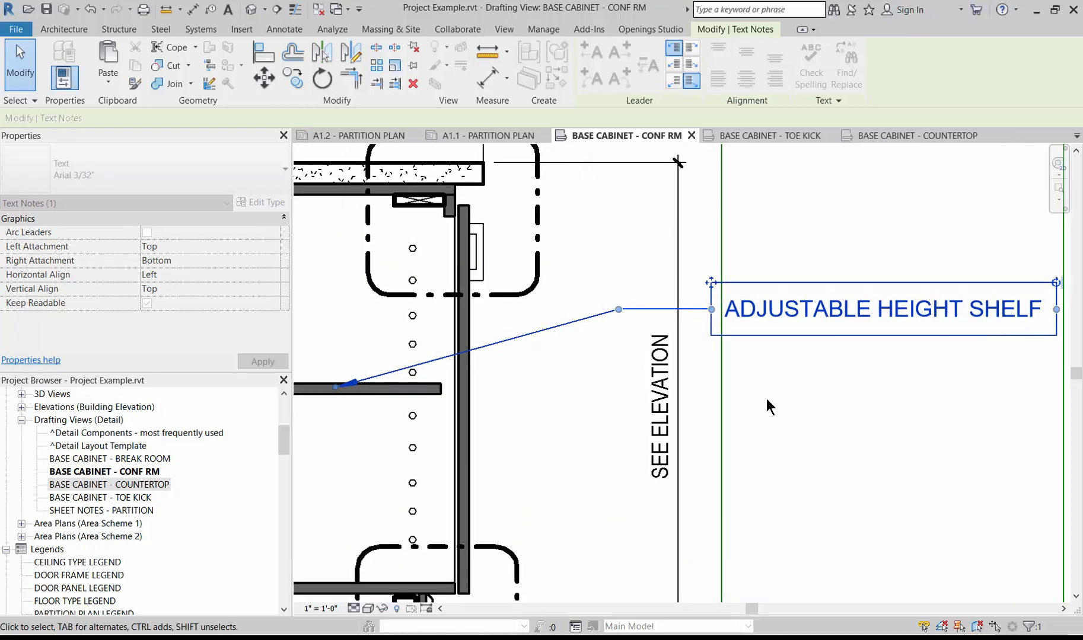
click(766, 399)
scroll(443, 209, down, 2)
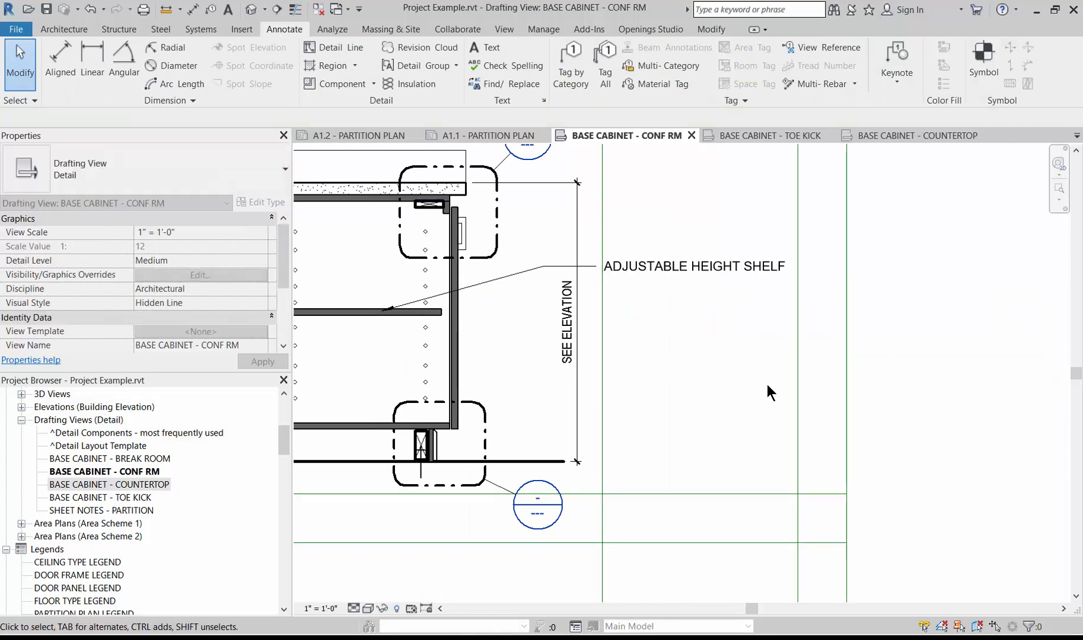
- Copy the ADJUSTABLE HEIGHT SHELF note with its leader straight up to countertop level
click(665, 272)
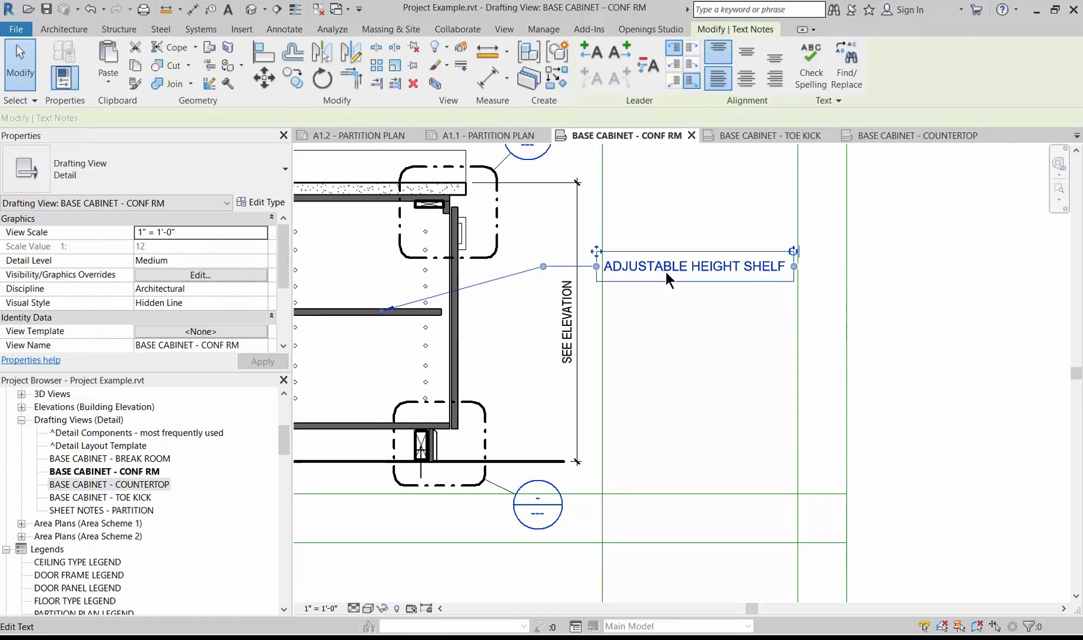
key(m)
key(v)
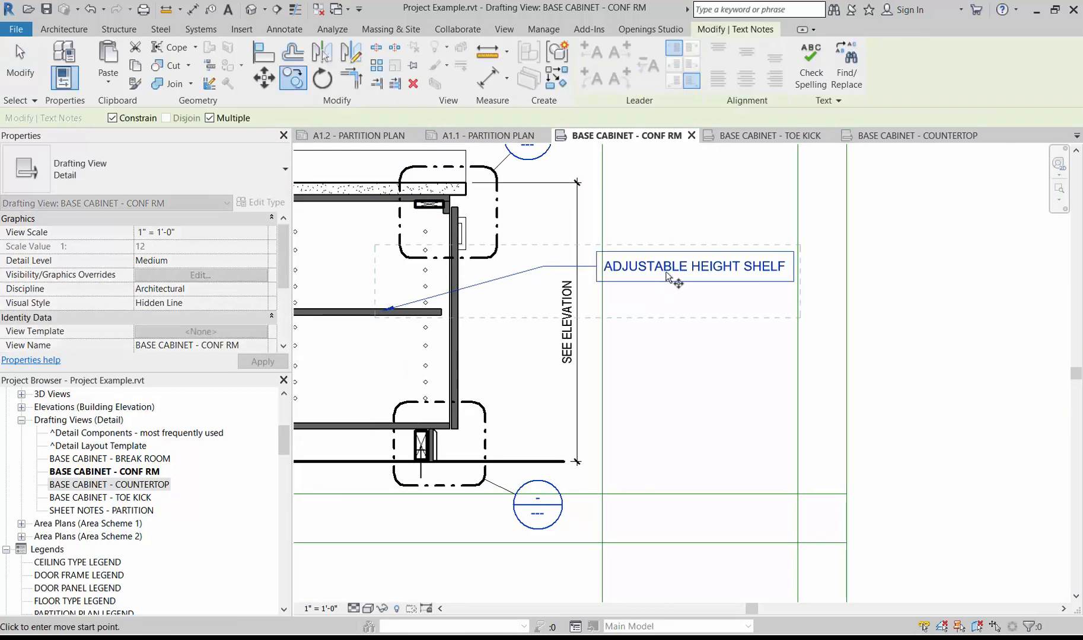
scroll(666, 271, down, 1)
click(666, 271)
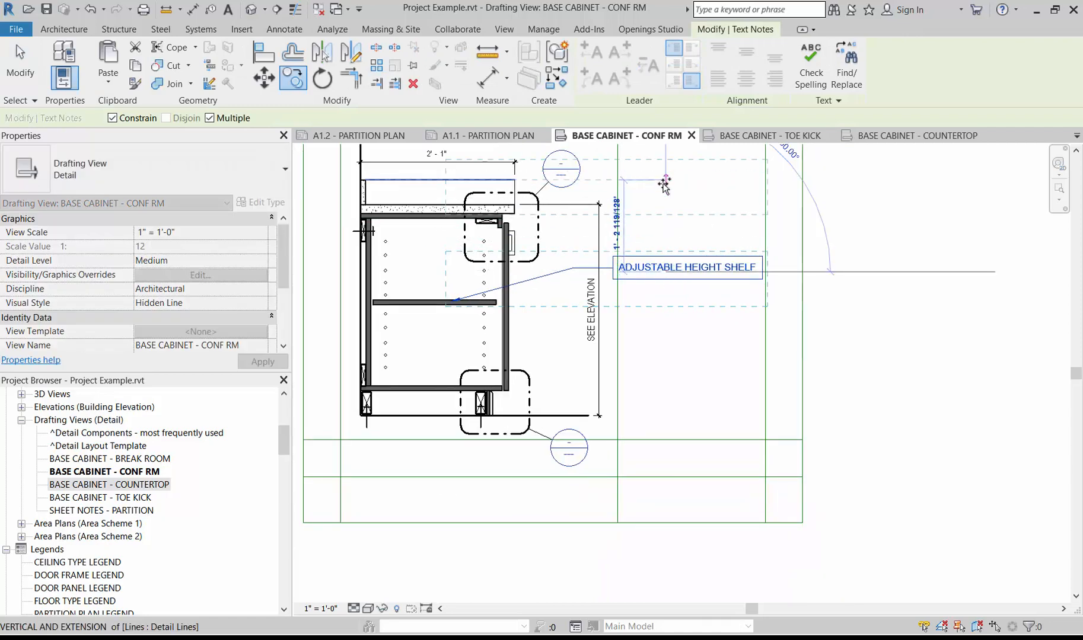
click(664, 181)
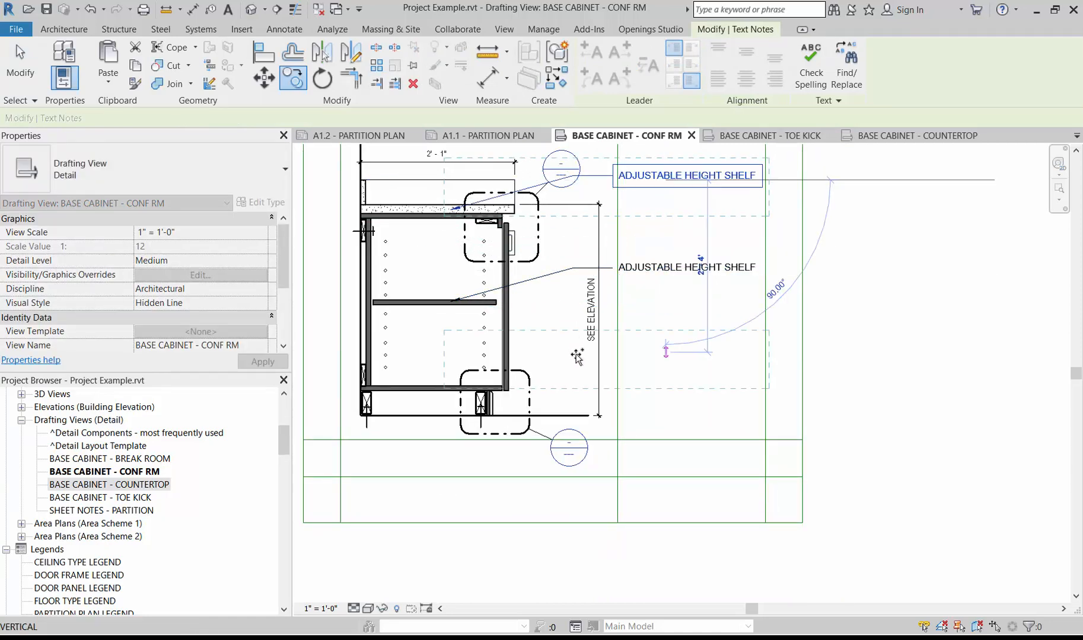
scroll(577, 358, down, 1)
scroll(563, 228, up, 3)
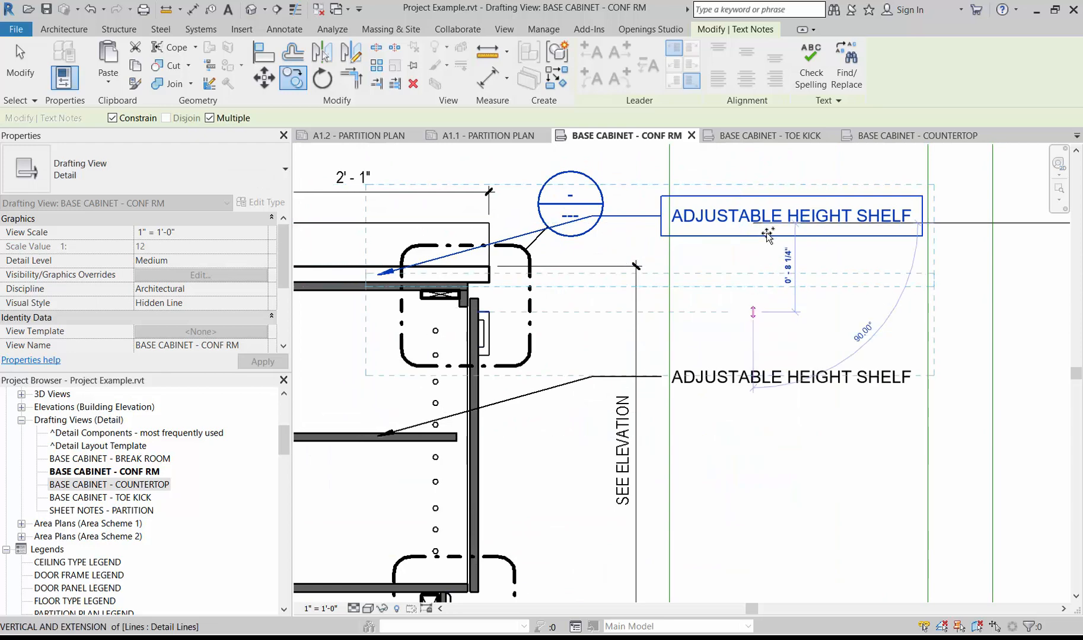
key(Escape)
key(Escape)
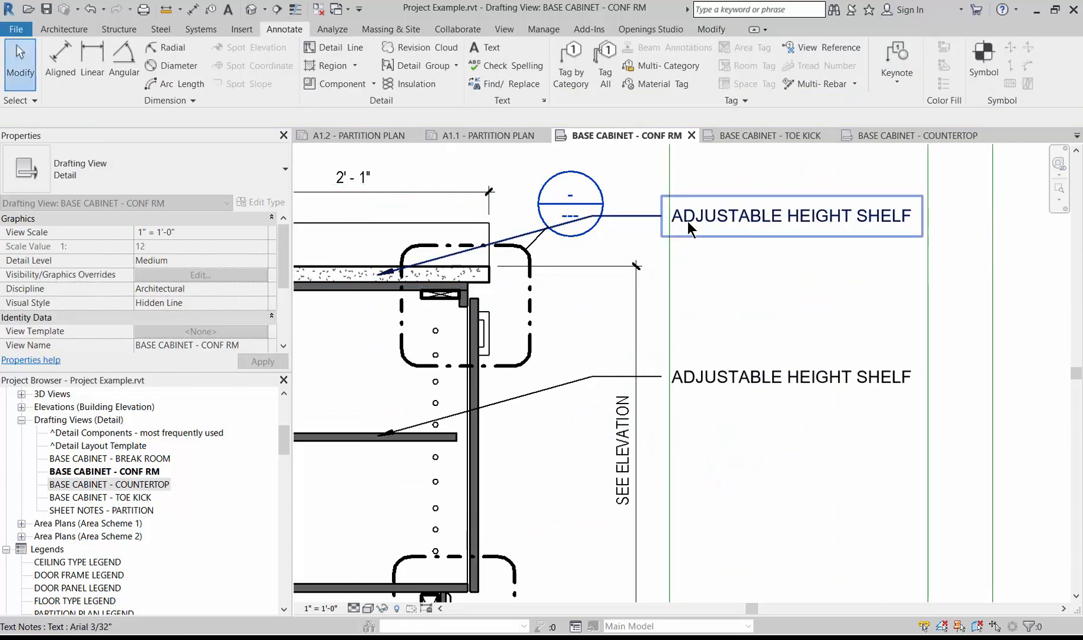
- Nudge the copied upper note upward until its leader arrow reaches the top edge of the side splash
click(662, 311)
scroll(683, 533, down, 1)
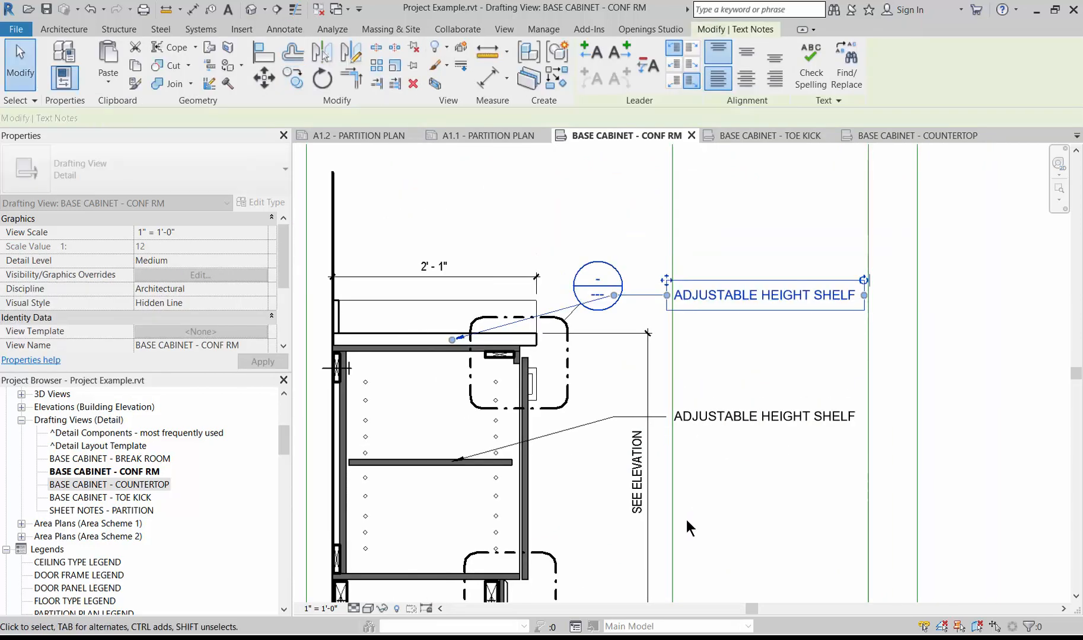
key(Up)
key(Up)
key(Up)
key(Up)
key(Up)
key(Up)
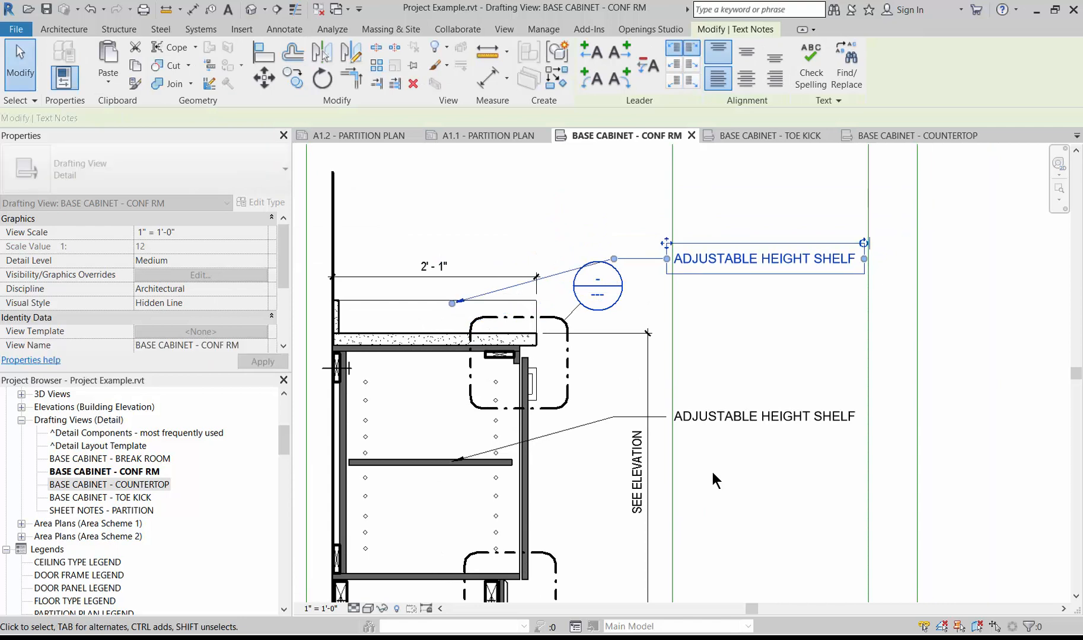
- Replace the upper note's text with SIDE SPLASH BEYOND, AS SCHEDULED
click(777, 256)
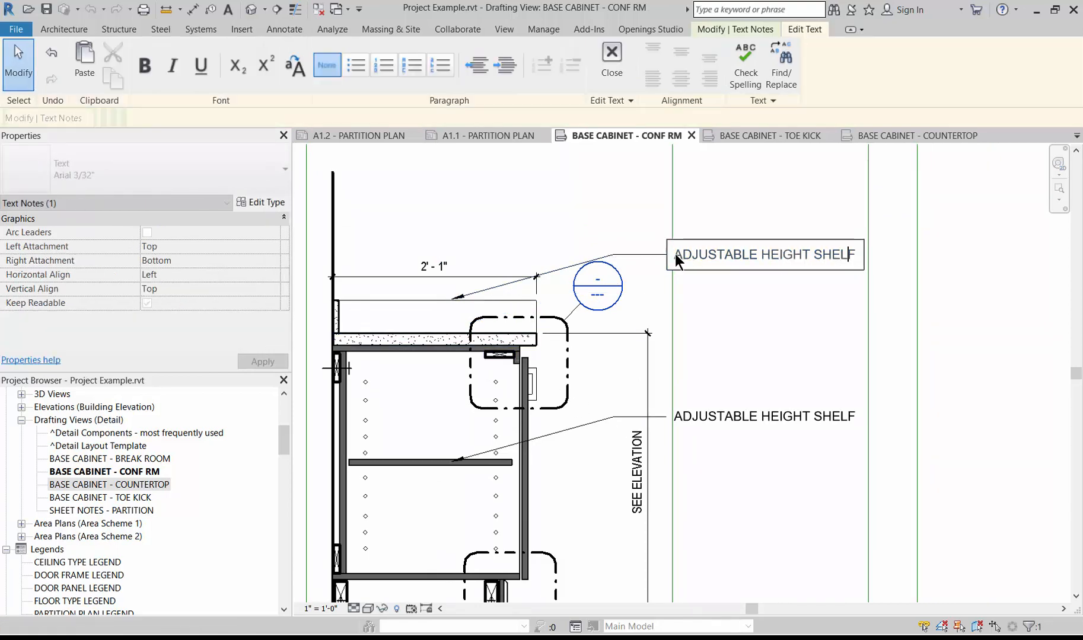
drag(857, 251, 657, 246)
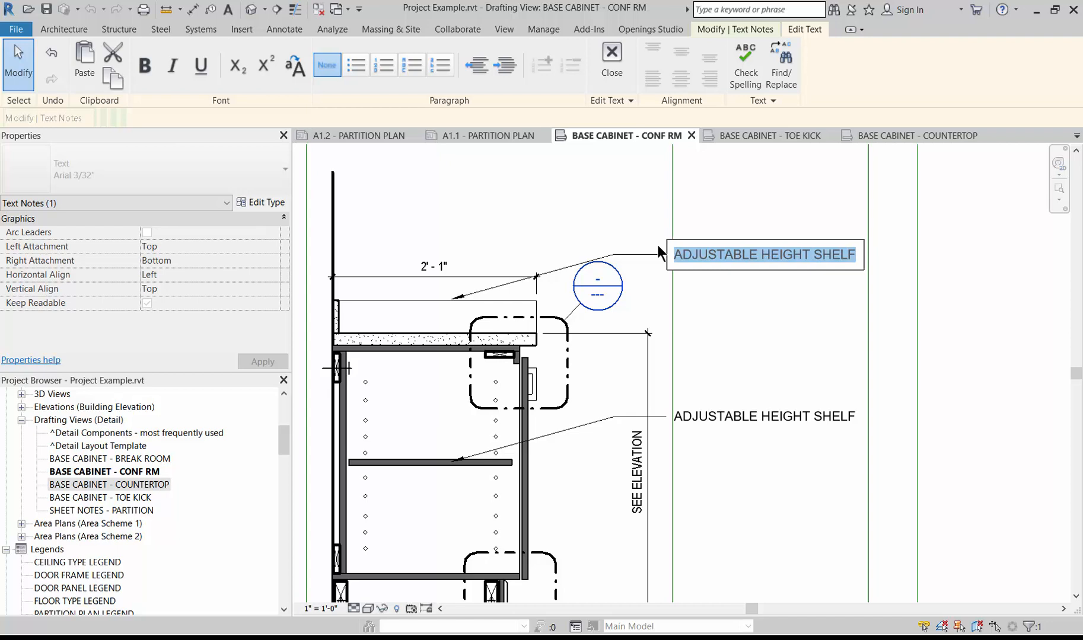
click(843, 259)
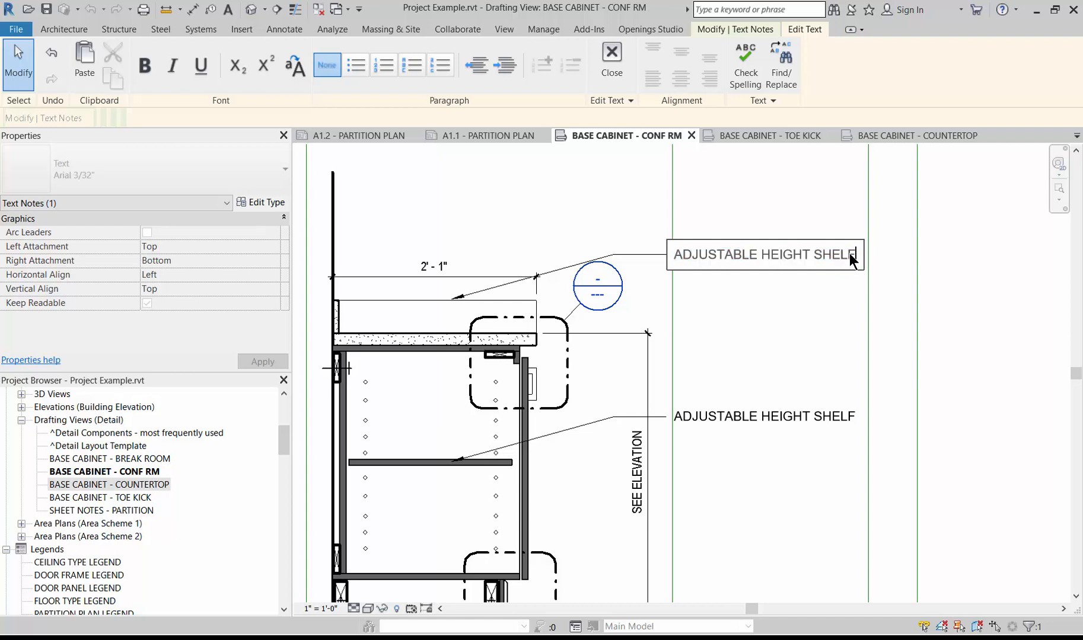
drag(849, 253, 659, 233)
key(Delete)
text(S)
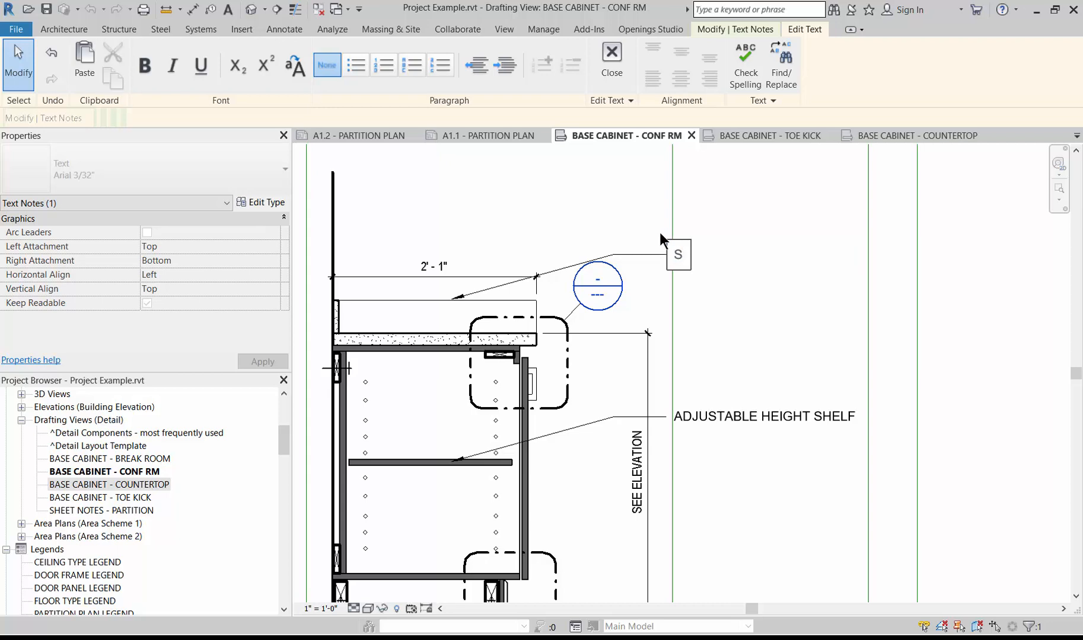
text(IDE SPLAS)
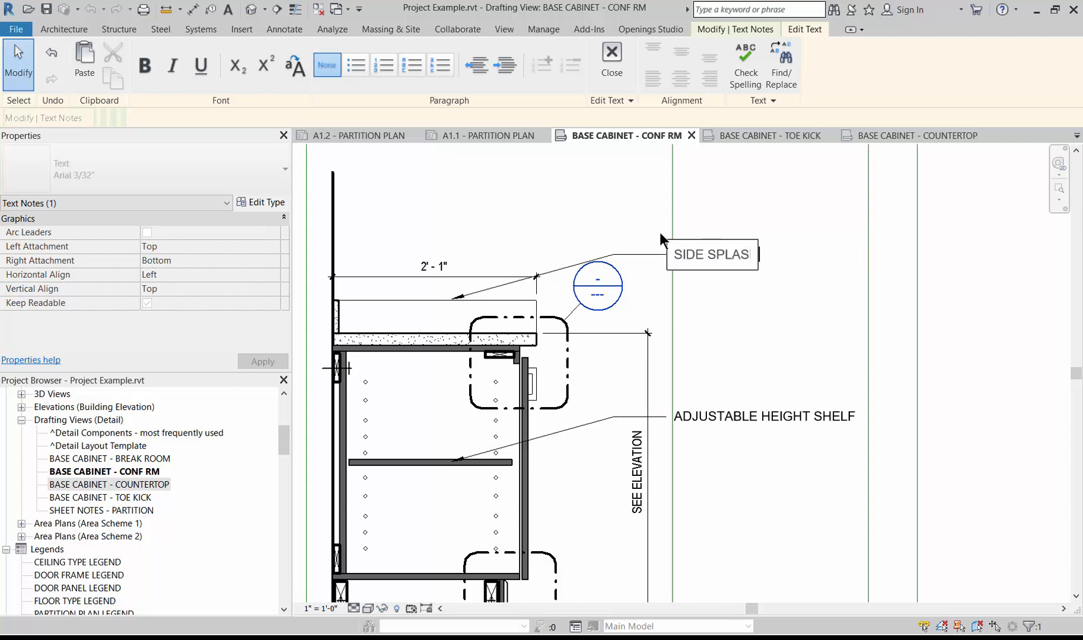
text(H BEYOND, AS)
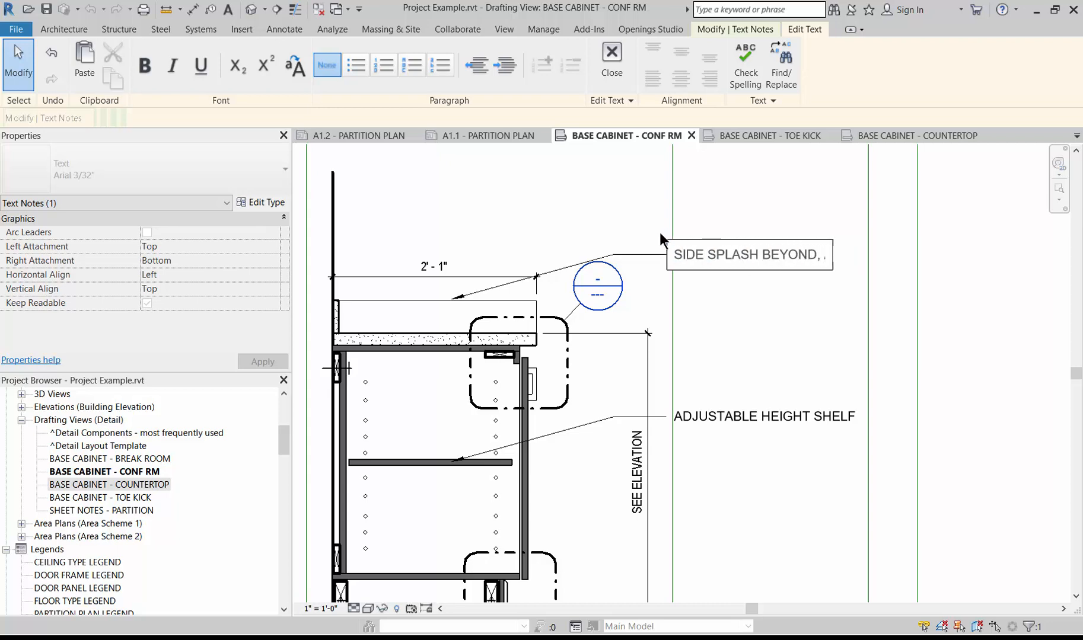
text( SCHEDU)
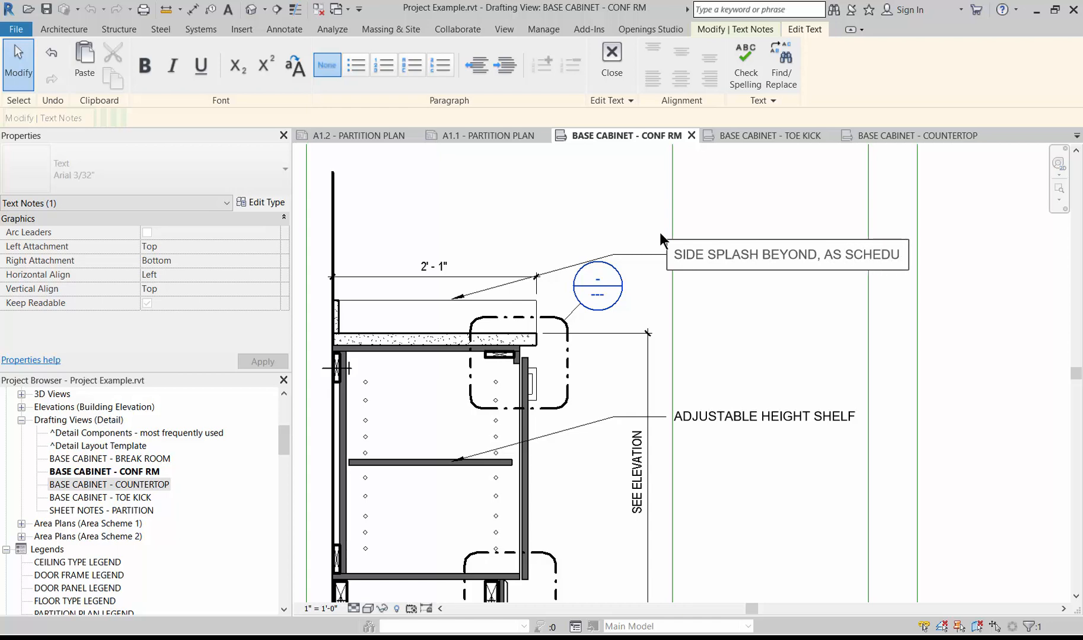
text(LED)
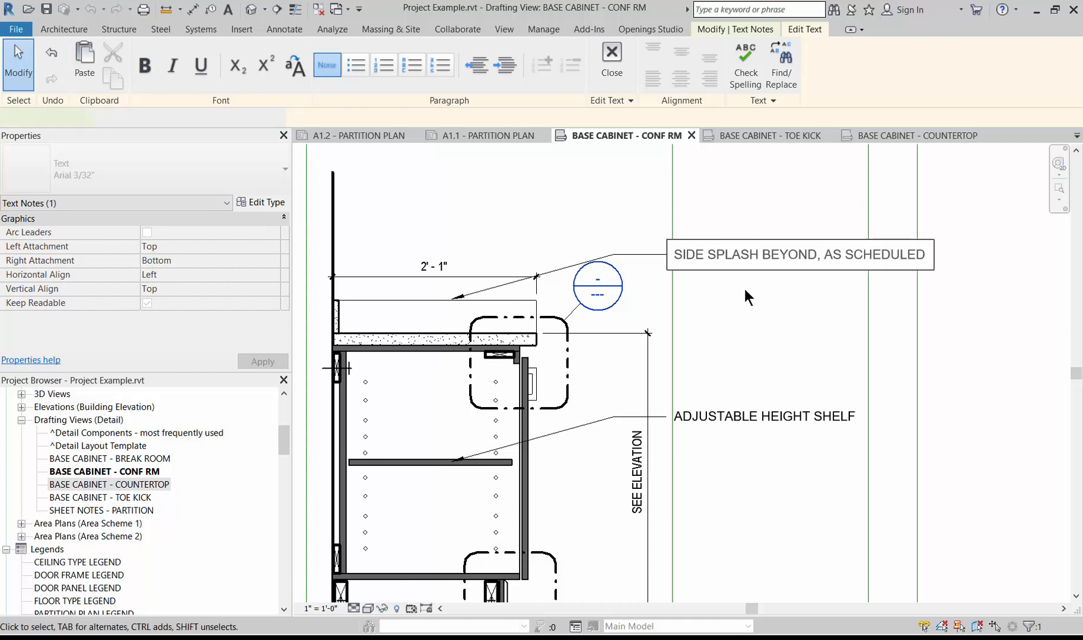
key(Escape)
- Narrow the side splash note's text box to the shelf note's column width so the text wraps onto two lines
drag(934, 254, 864, 255)
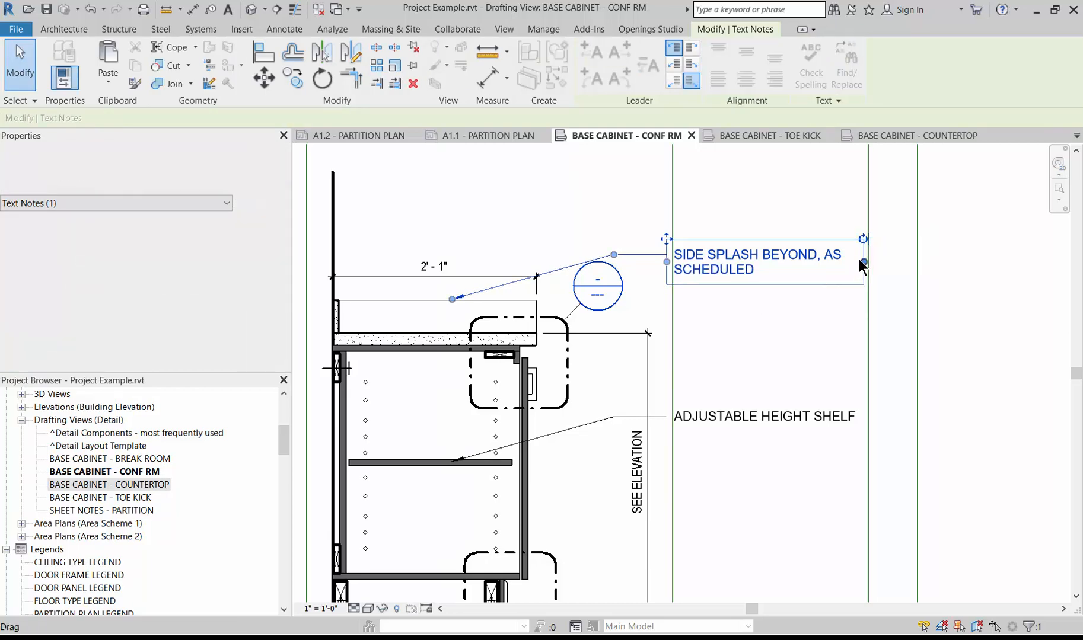
scroll(798, 208, down, 2)
key(Escape)
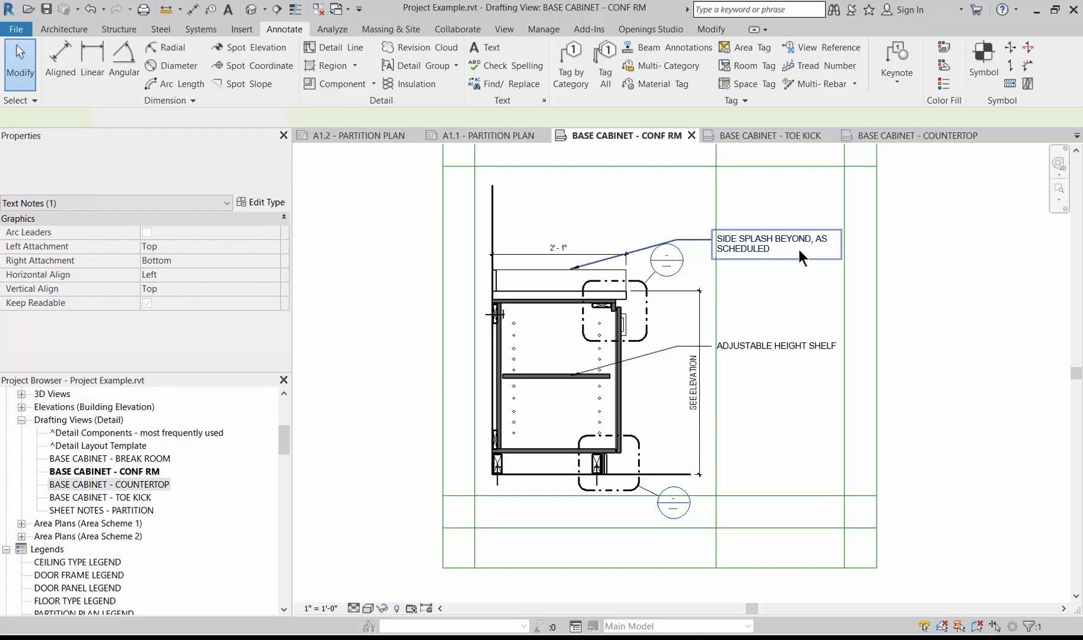
- Copy the side splash note with its leader straight down, below the shelf note and beside the toe kick
click(798, 250)
key(c)
key(o)
click(799, 250)
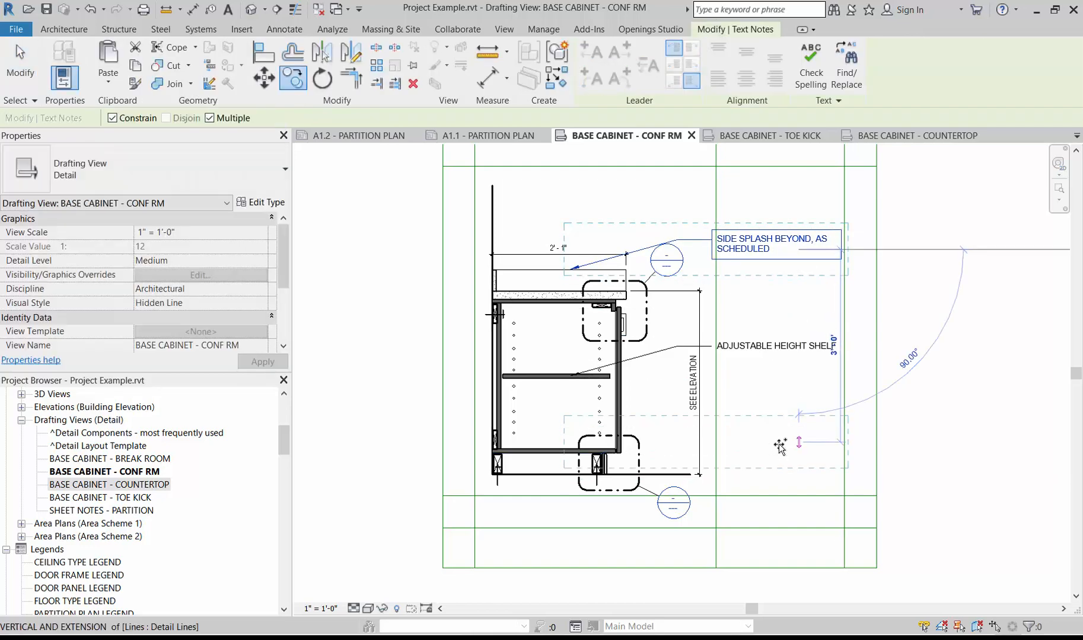
click(782, 453)
scroll(770, 521, up, 1)
scroll(770, 521, up, 1)
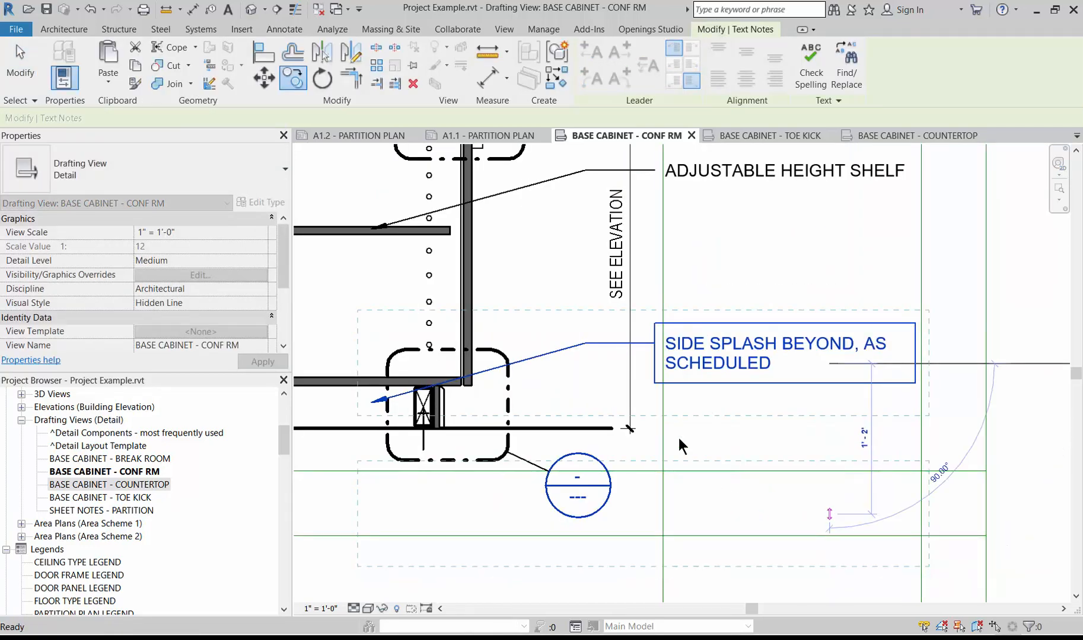
key(Escape)
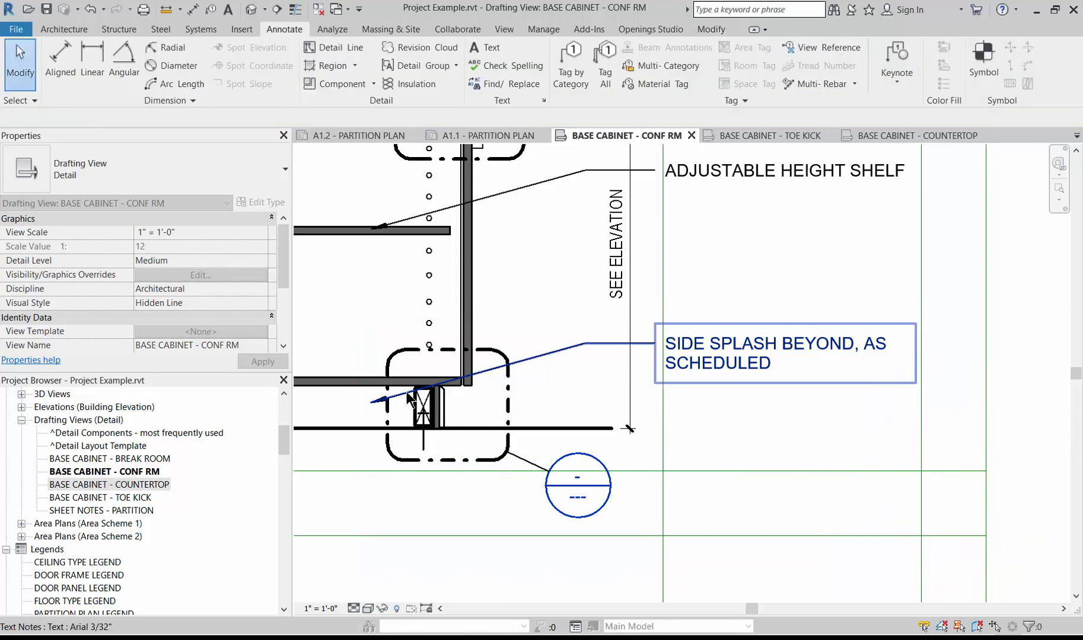
- Point the lower note's leader at the floor line and change its text to FLOOR FINISH, AS SCHEDULED
click(380, 398)
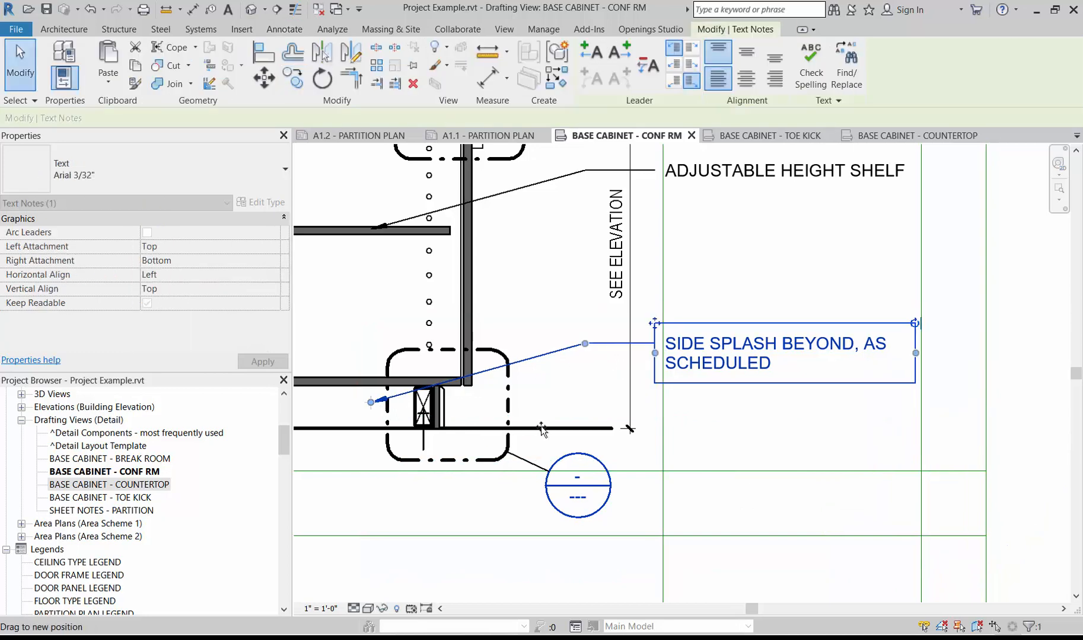
drag(372, 402, 535, 427)
double_click(778, 375)
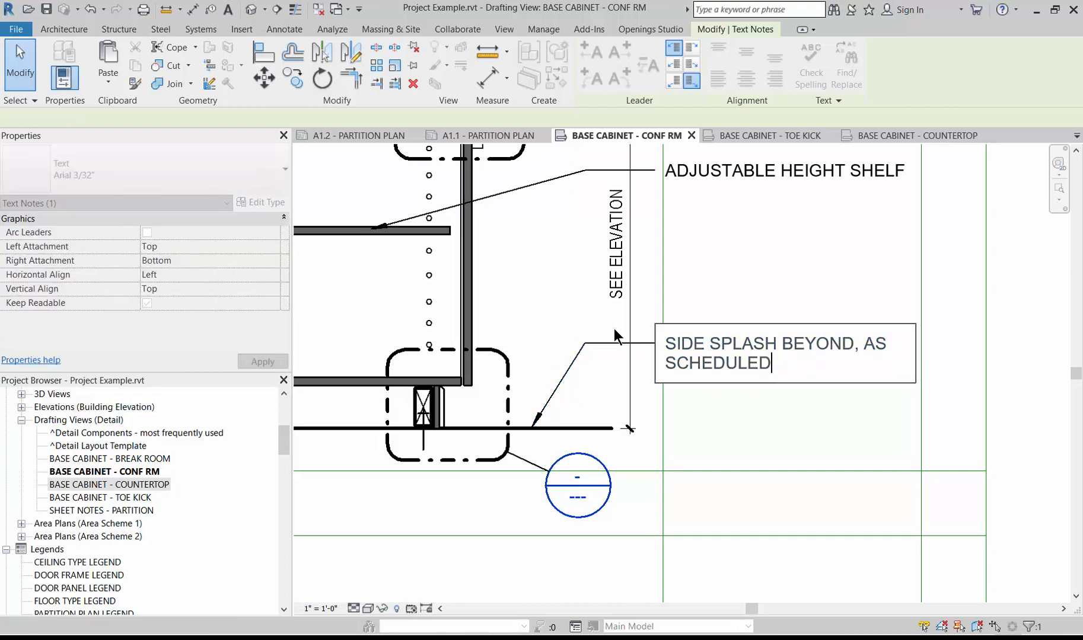
drag(854, 345, 616, 329)
text(FLOOR FINISH)
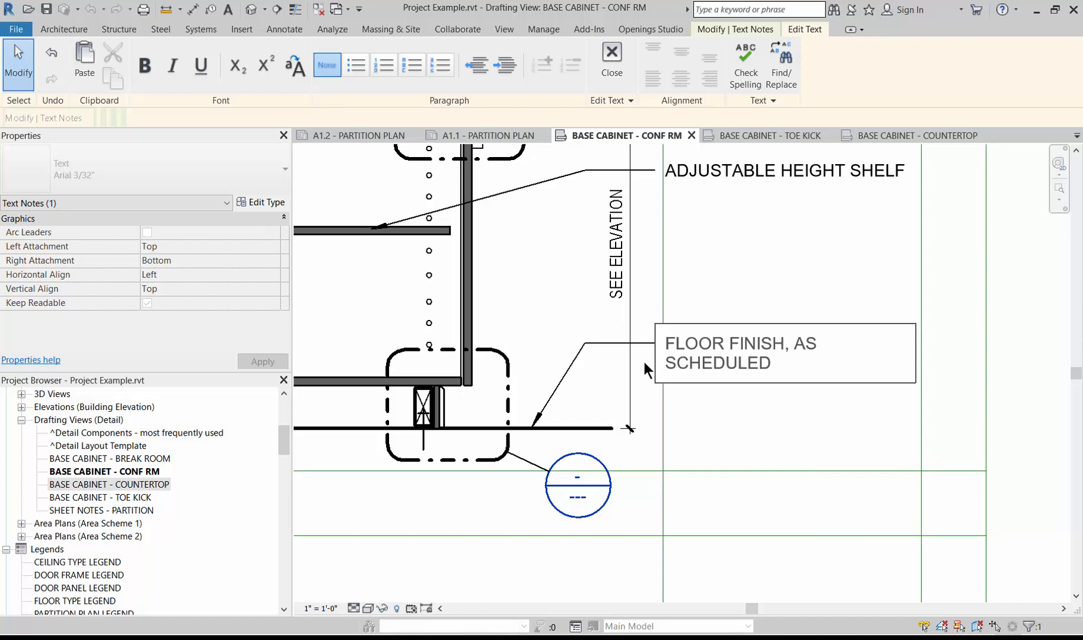
click(535, 425)
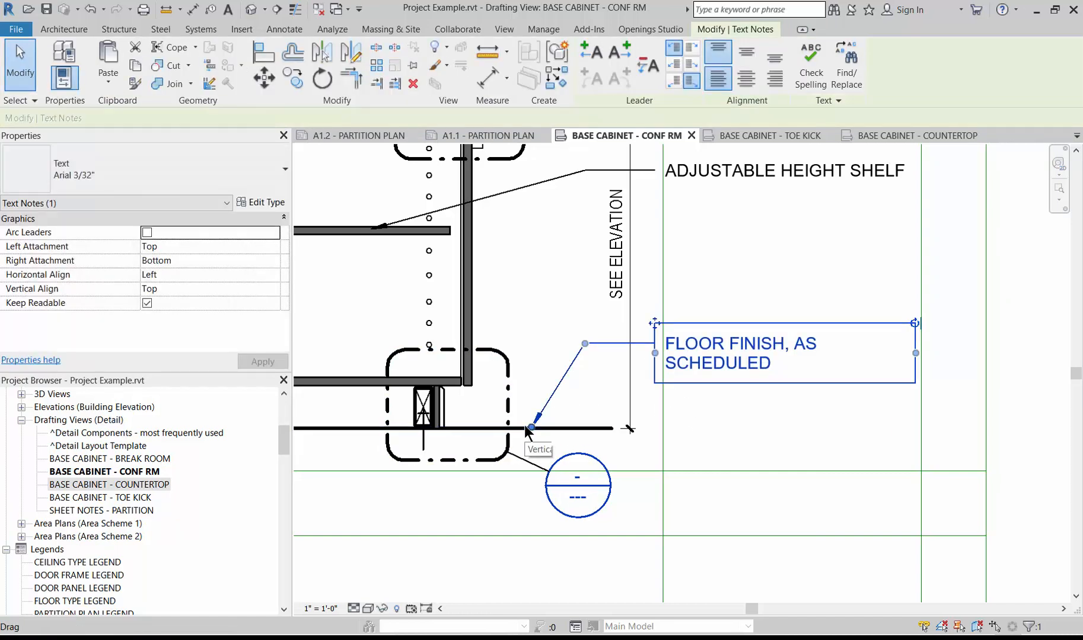
- Raise the side splash note slightly and shift its leader arrowhead a little right along the side splash's top edge
scroll(646, 515, down, 1)
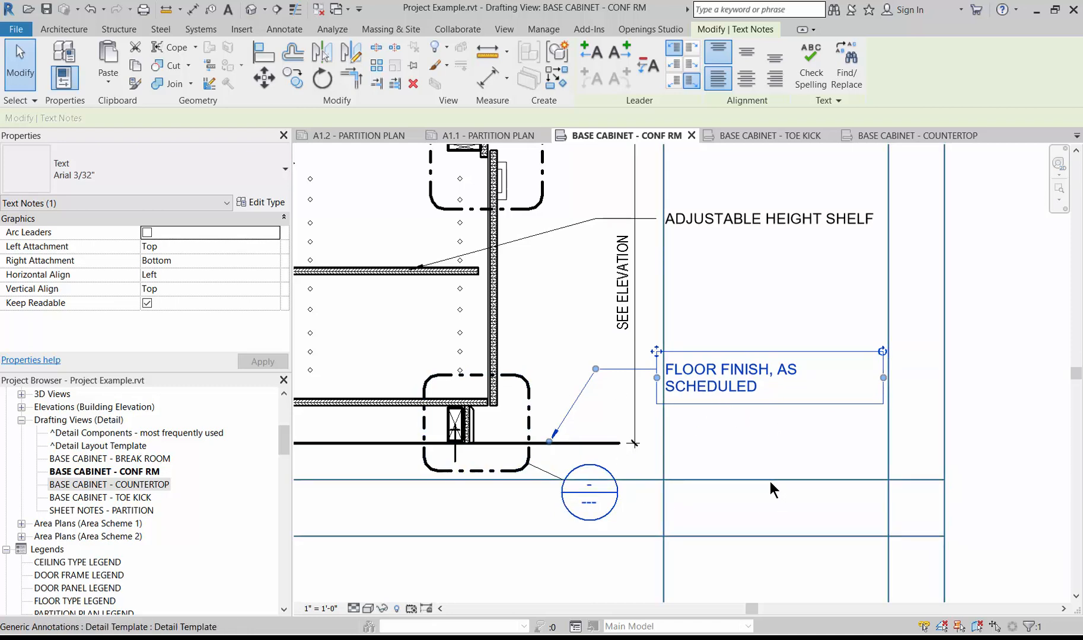
scroll(769, 482, down, 2)
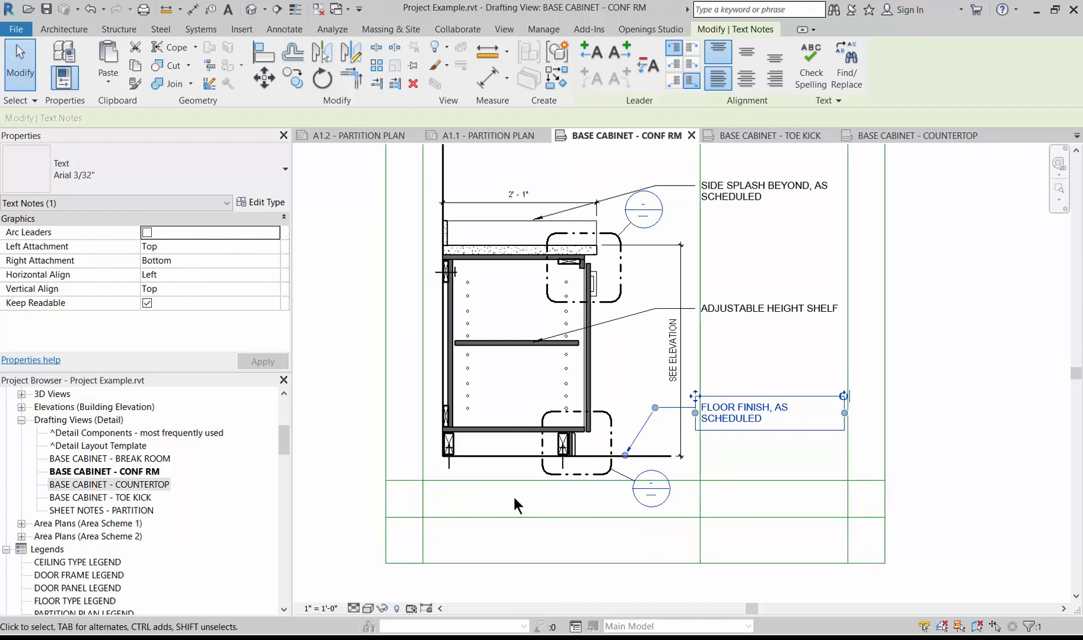
scroll(468, 493, down, 2)
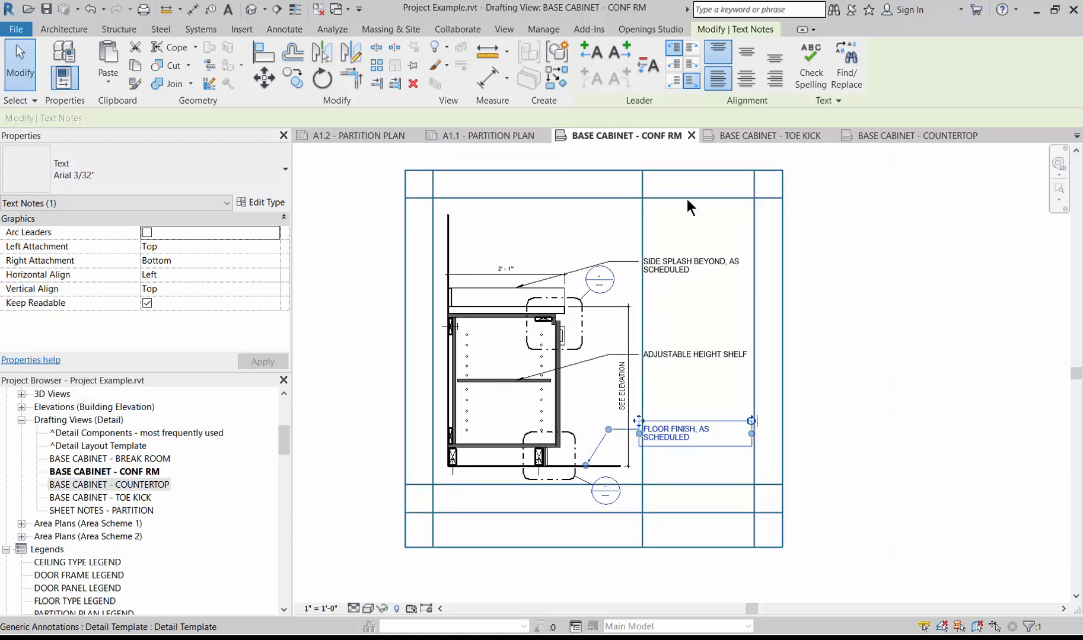
click(661, 268)
scroll(660, 272, up, 3)
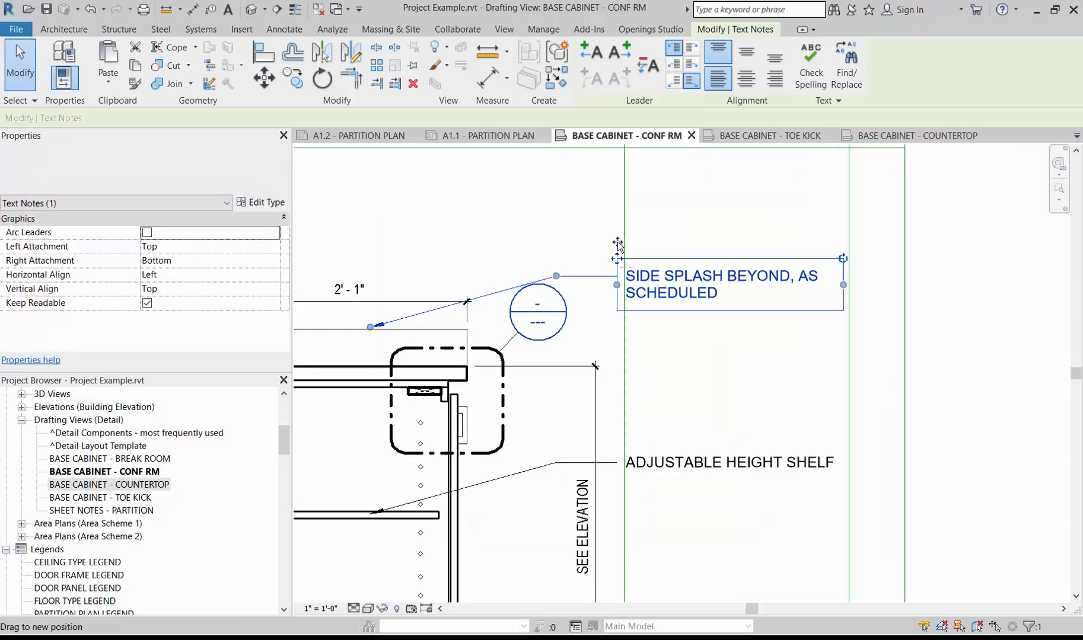
drag(621, 261, 621, 237)
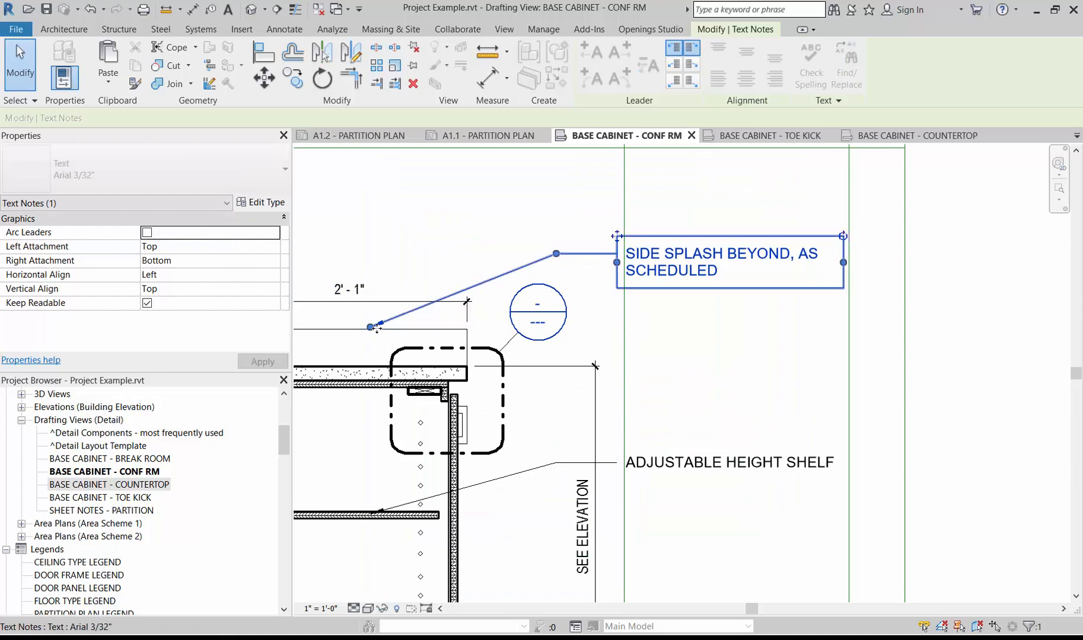
drag(370, 327, 387, 327)
click(514, 251)
click(626, 249)
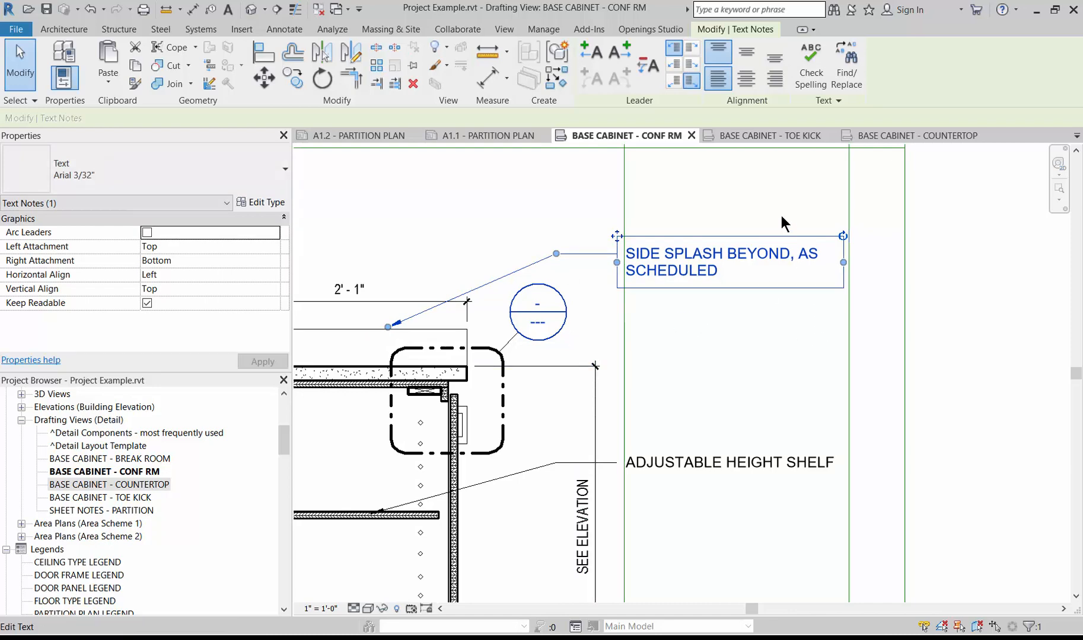
scroll(781, 216, down, 2)
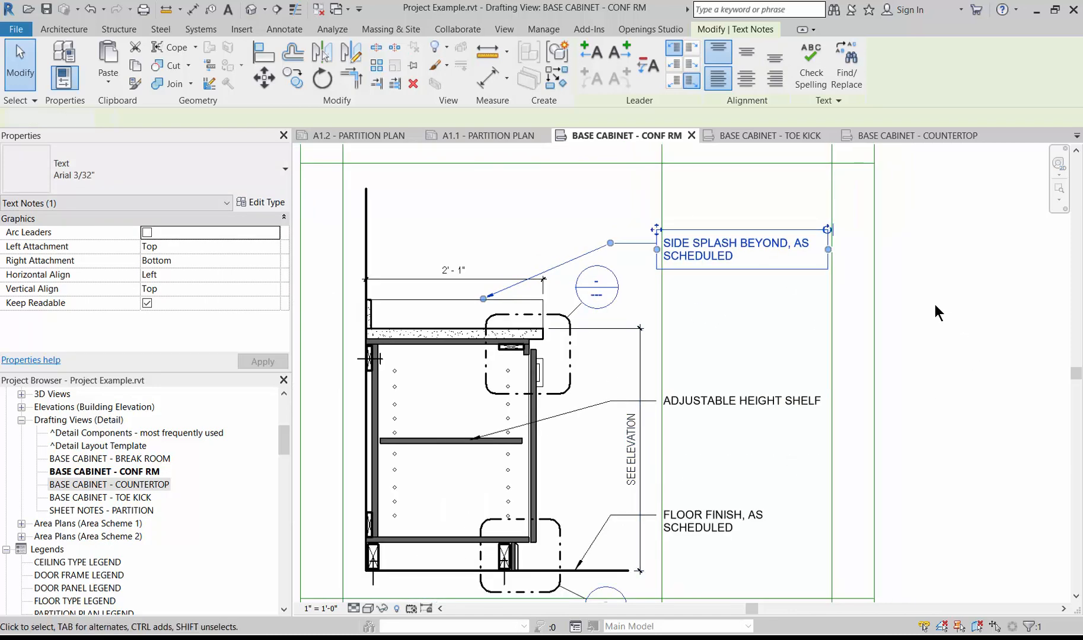
click(889, 296)
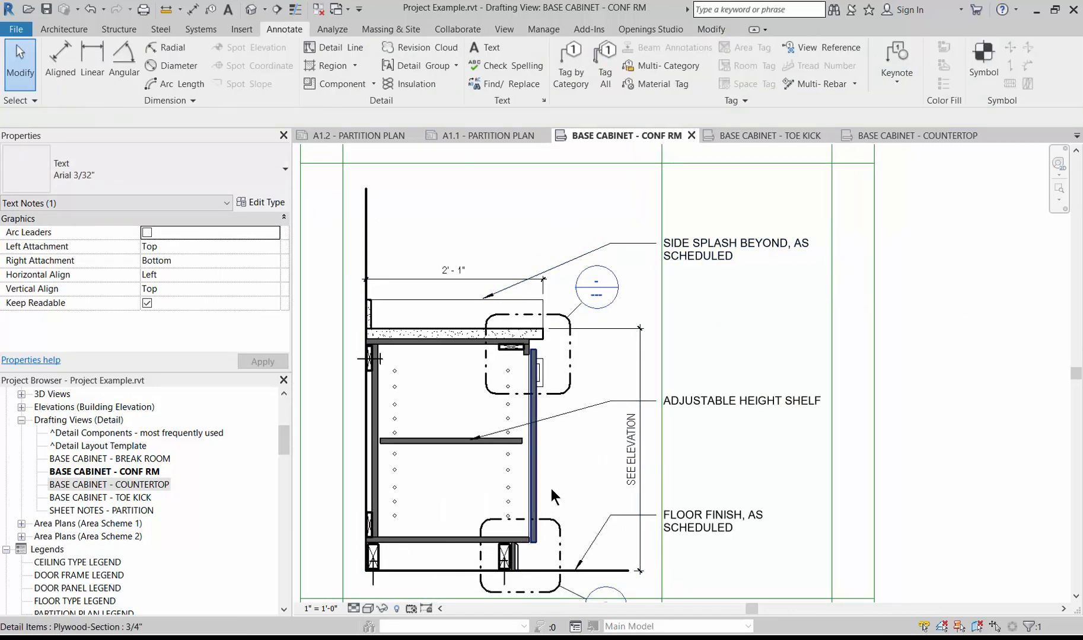
scroll(415, 281, down, 2)
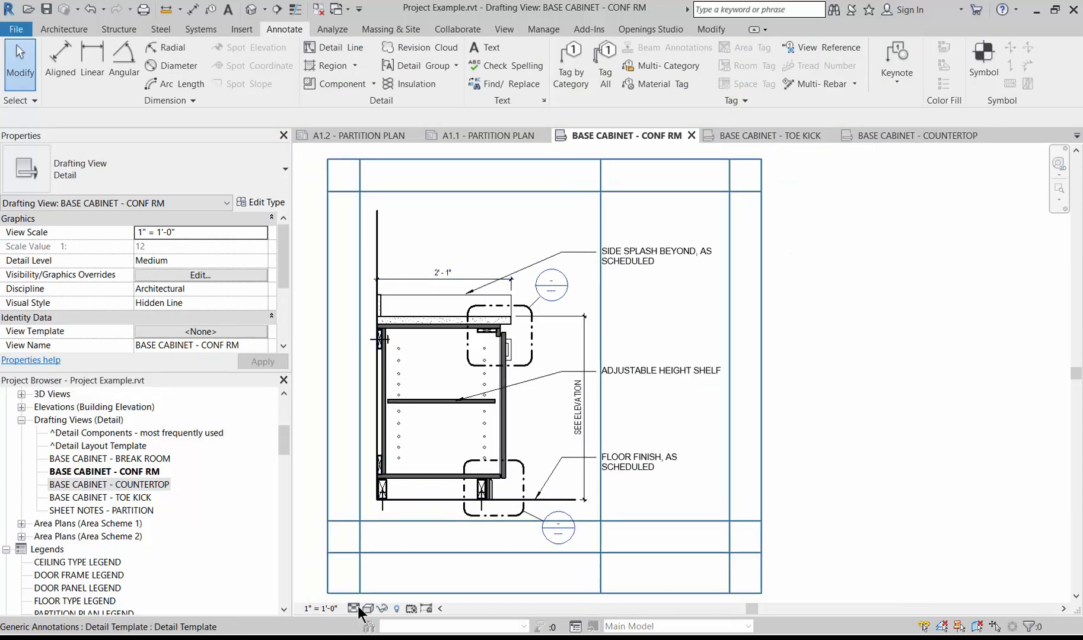
scroll(363, 580, up, 1)
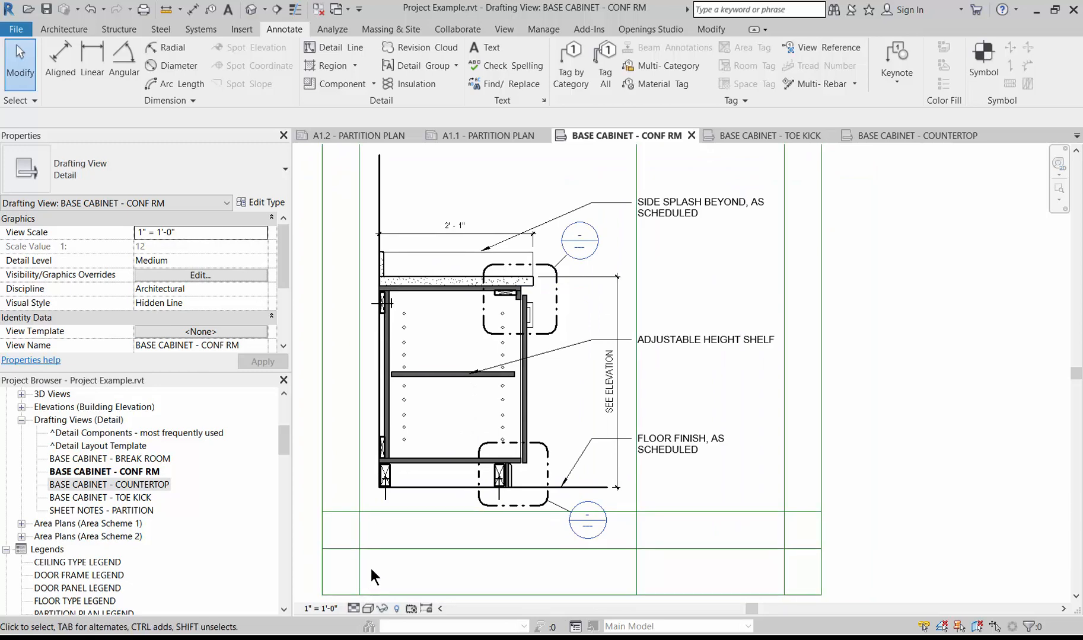
scroll(581, 425, down, 3)
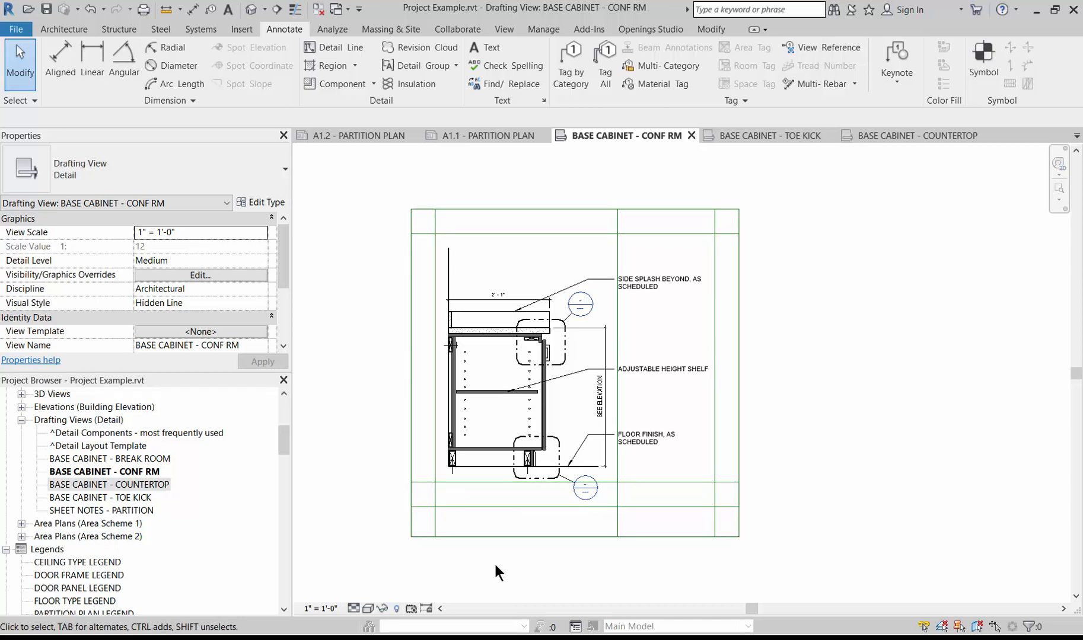
scroll(496, 570, up, 1)
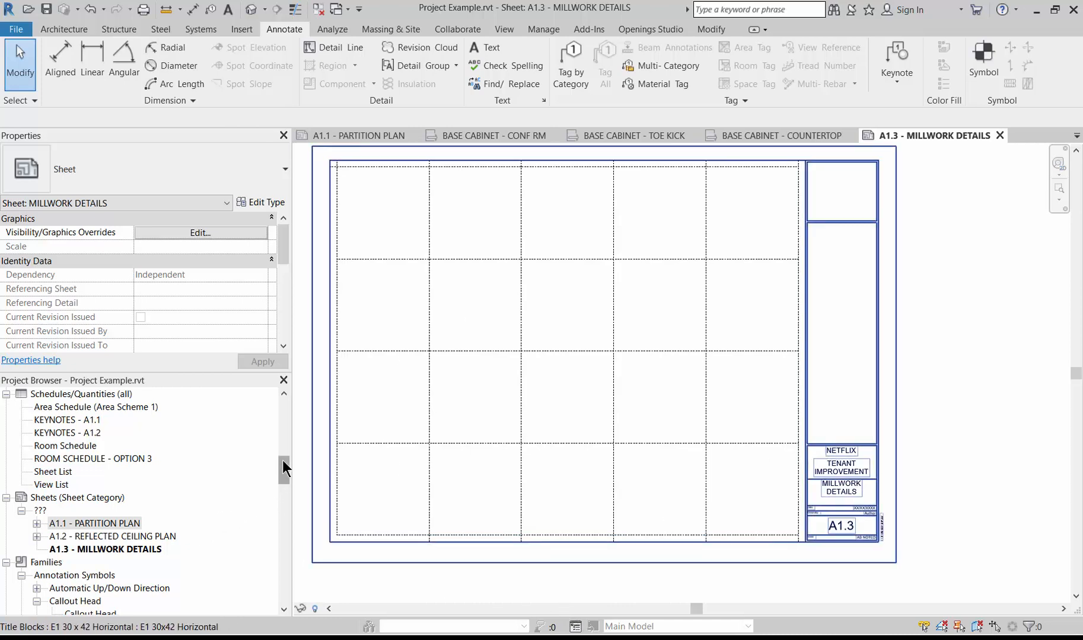
- Place the BASE CABINET - CONF RM drafting view in the lower-right grid cell of sheet A1.3 - MILLWORK DETAILS
drag(282, 465, 275, 434)
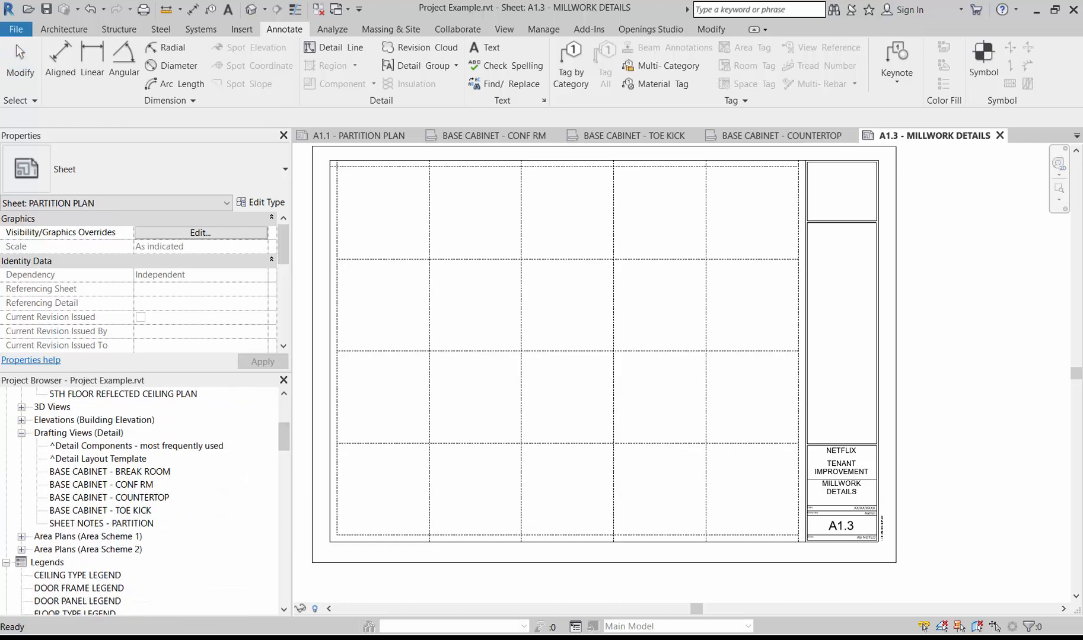
click(83, 486)
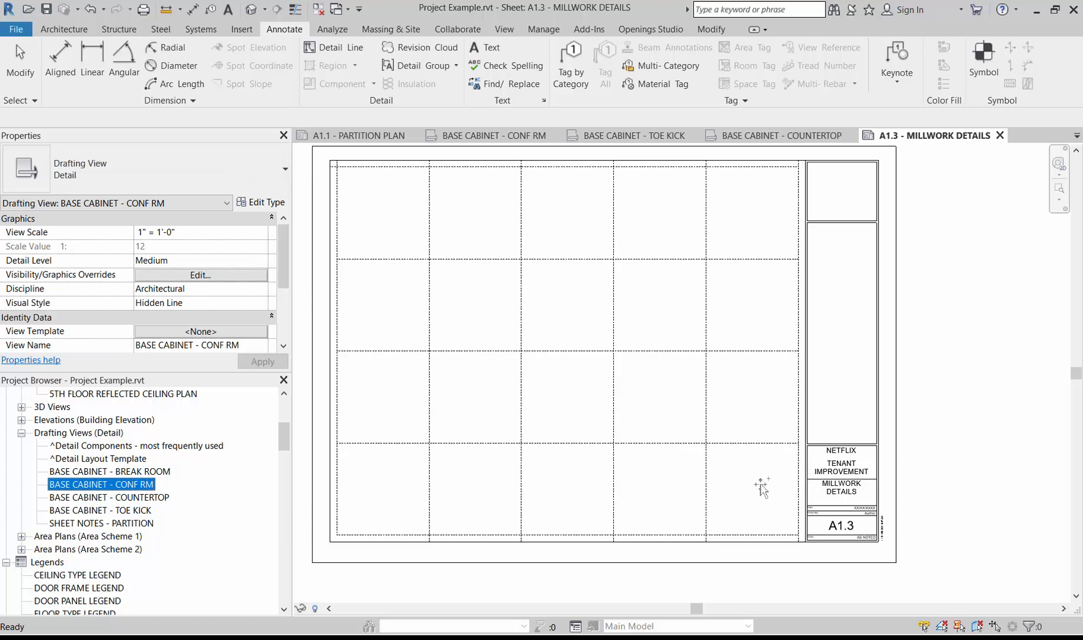
drag(83, 487, 749, 476)
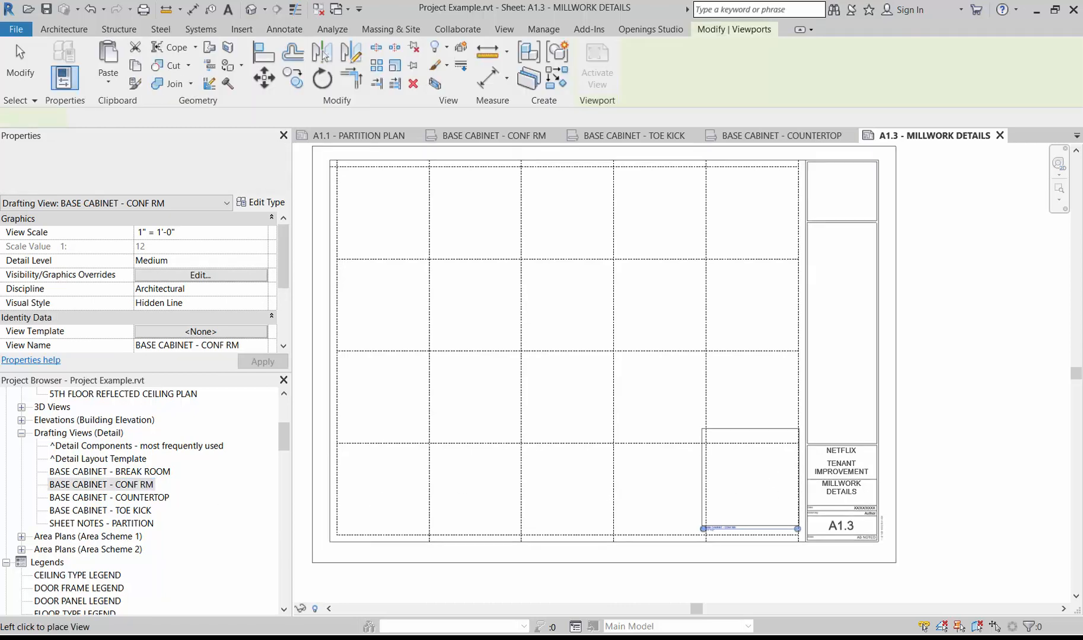
click(753, 489)
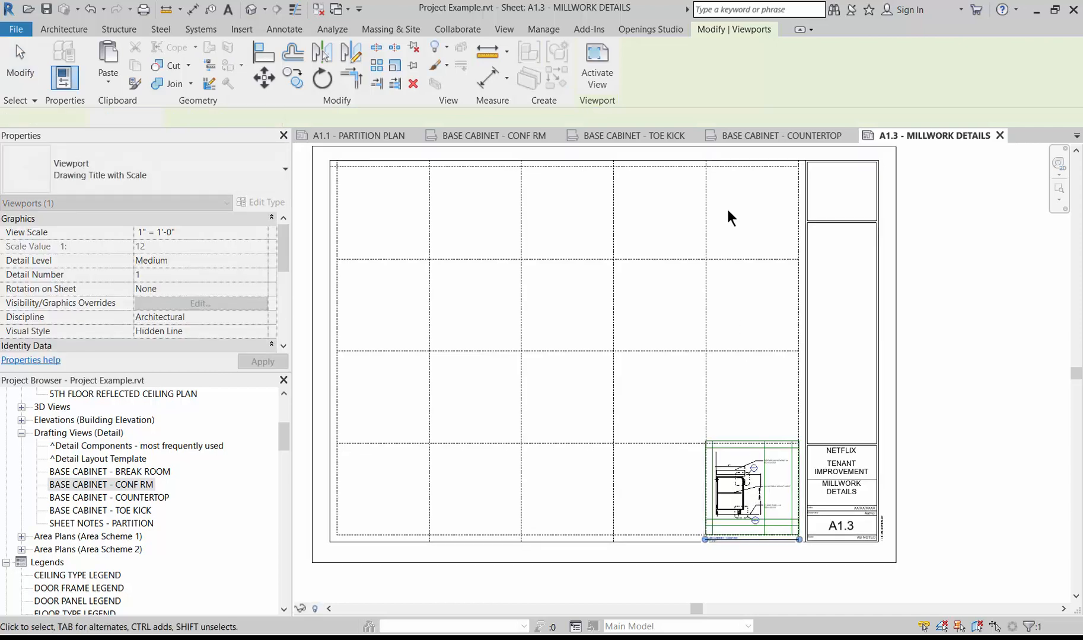
click(781, 489)
- Nudge the conference room viewport downward to line its detail template up with the sheet's grid cell
scroll(780, 572, up, 2)
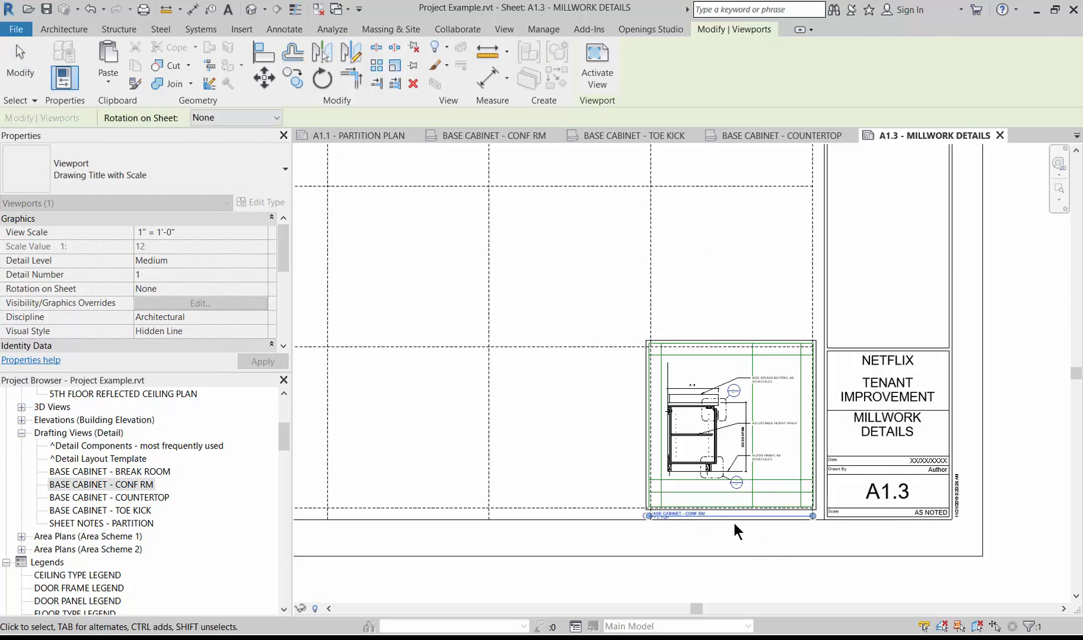
scroll(762, 526, up, 3)
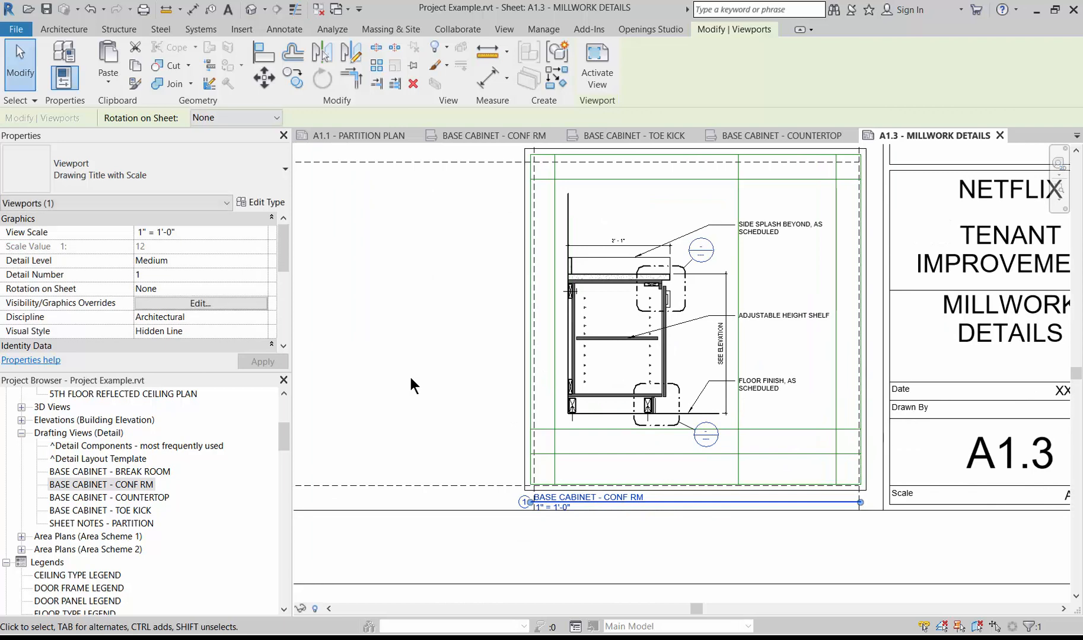
key(Down)
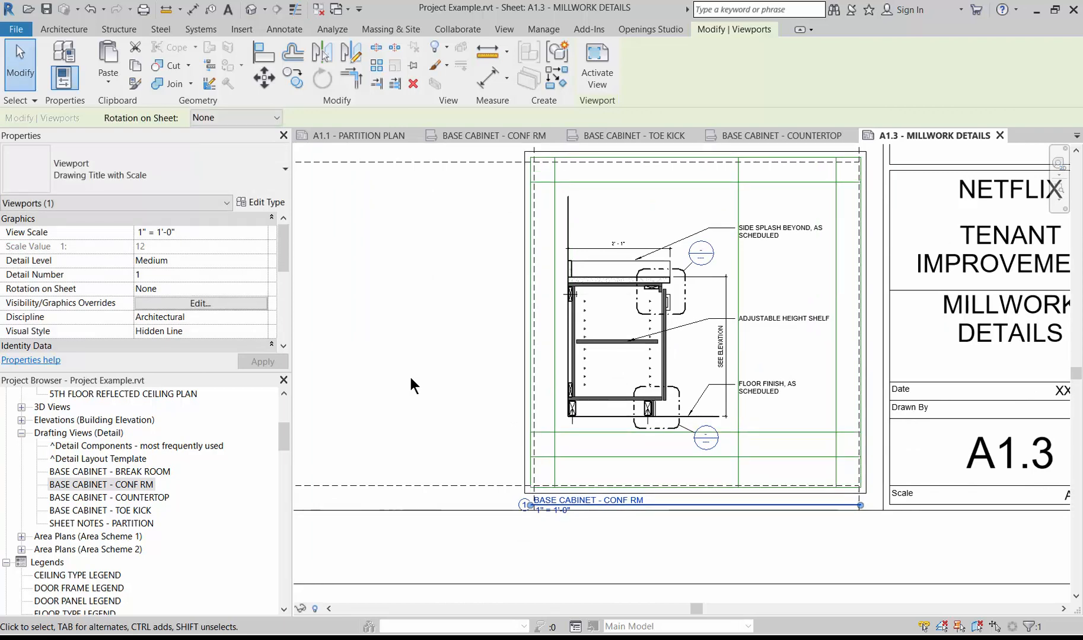
key(Right)
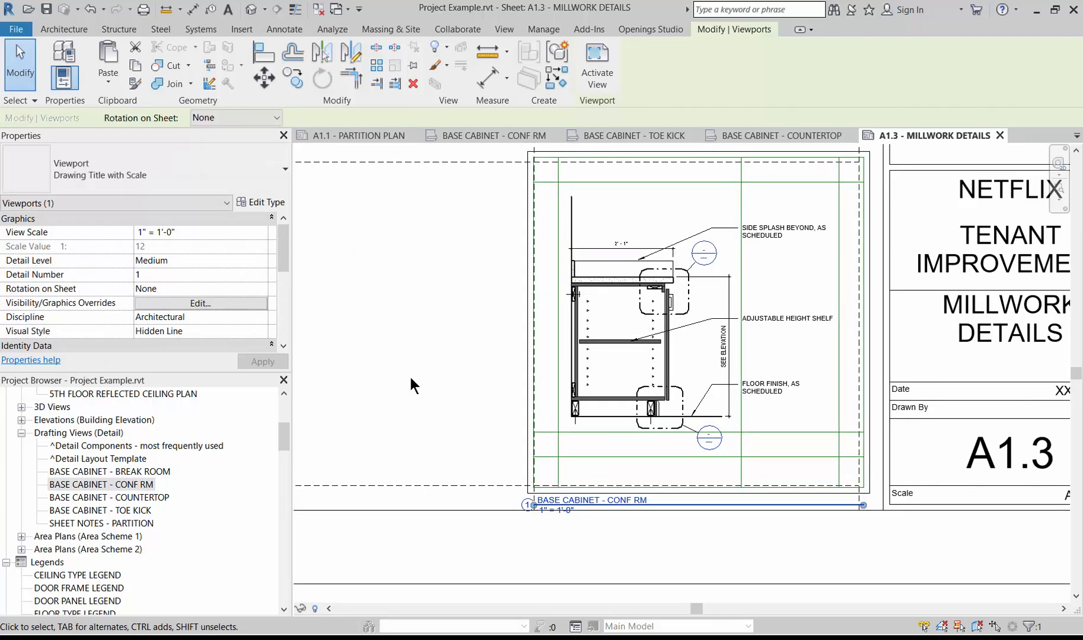
key(Down)
key(Left)
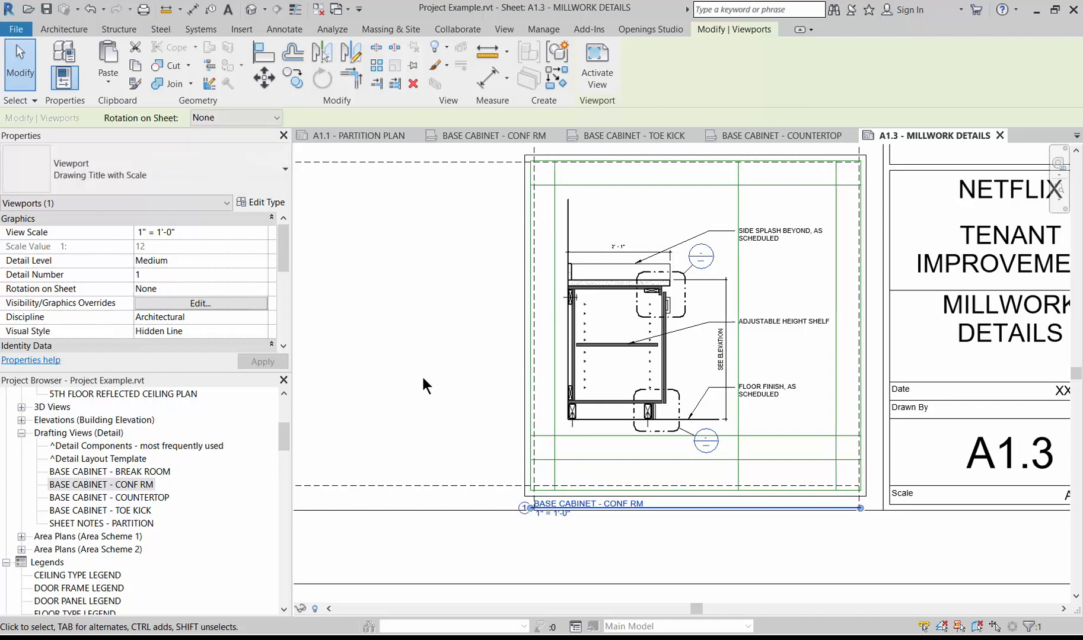
- Move the BASE CABINET - CONF RM view title up into the bottom row of its detail template
scroll(611, 514, up, 3)
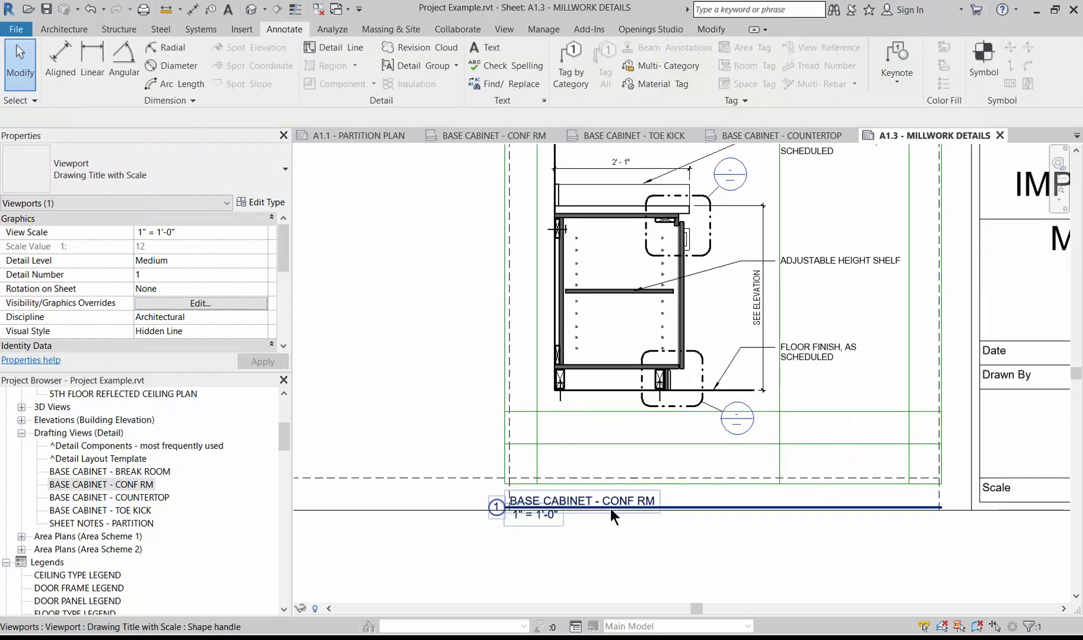
click(625, 508)
drag(626, 501, 661, 451)
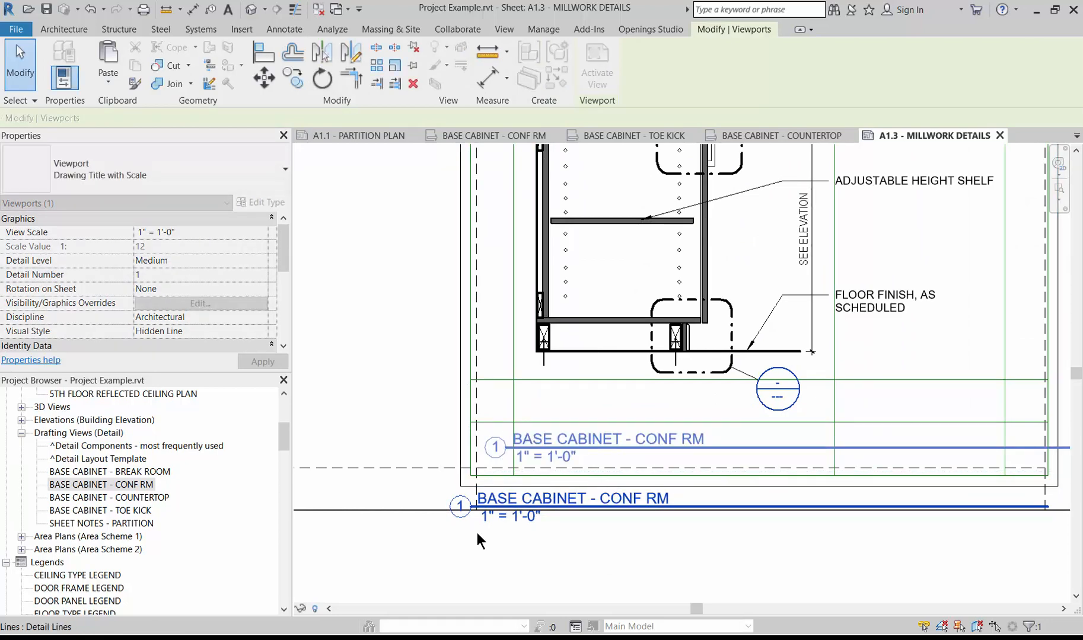
- Shorten the conference room view's title line so it ends near the template's right inner margin line
scroll(466, 524, down, 2)
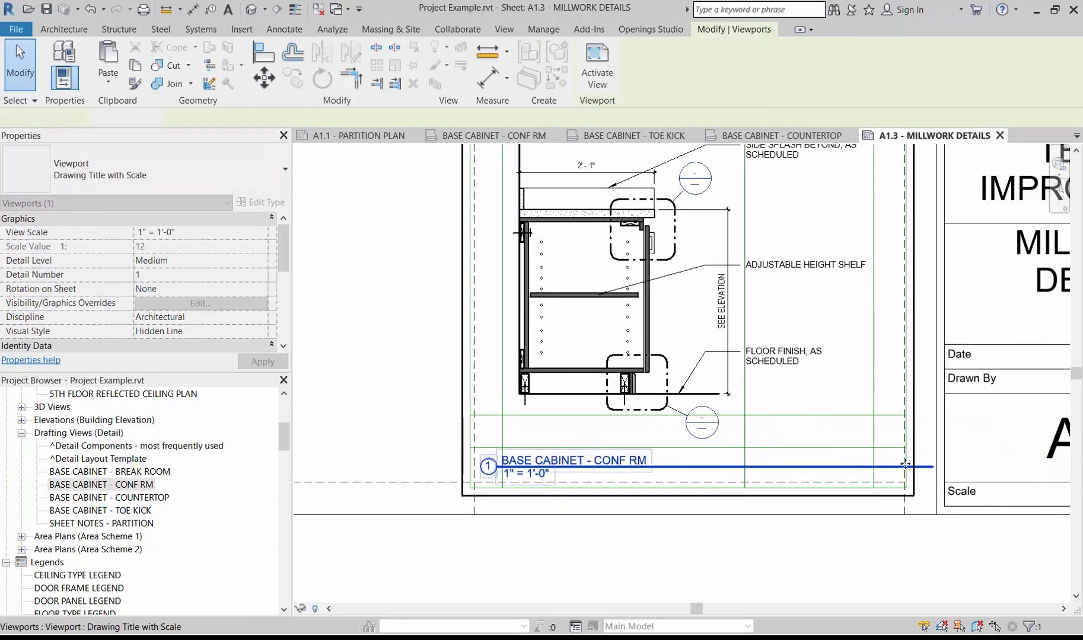
click(930, 468)
drag(897, 466, 881, 467)
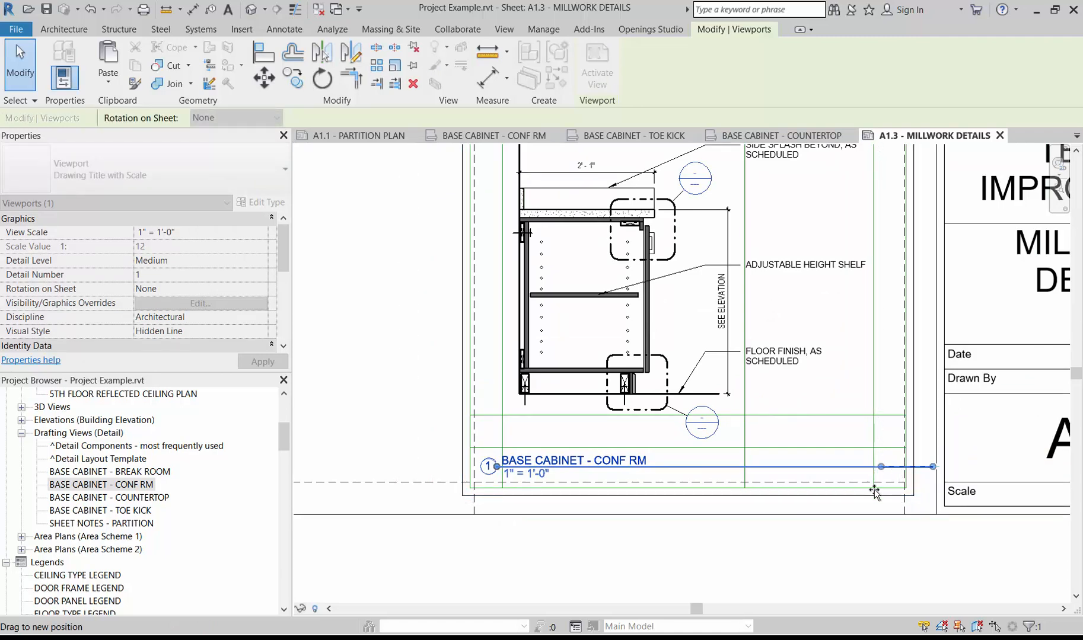
click(458, 564)
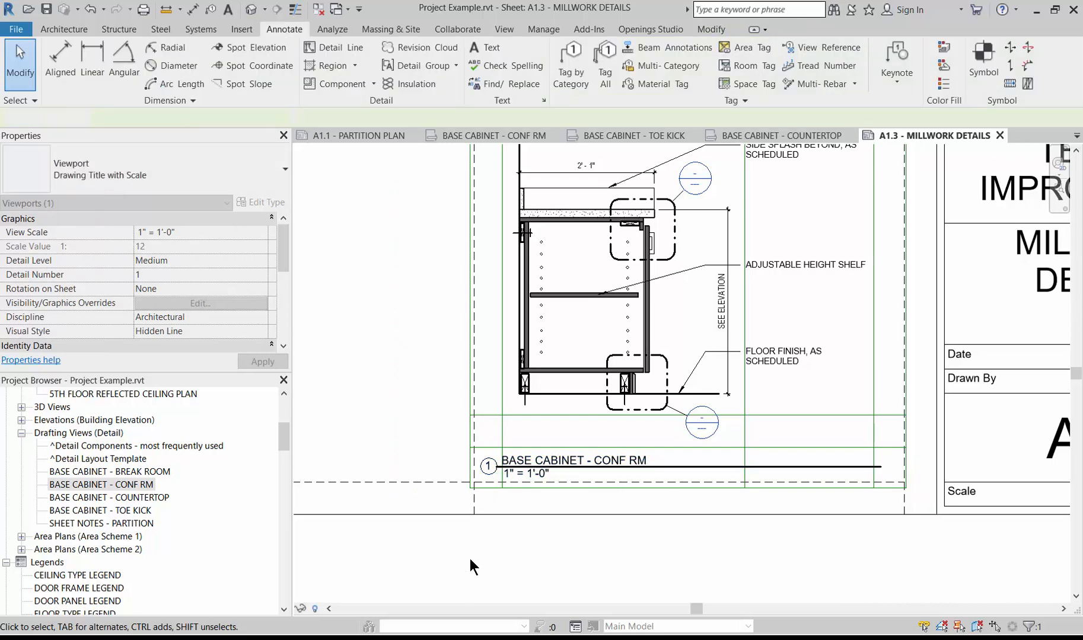
- Place the BASE CABINET - TOE KICK drafting view in the grid cell directly above the conference room detail
scroll(468, 560, down, 3)
click(917, 476)
scroll(917, 476, down, 2)
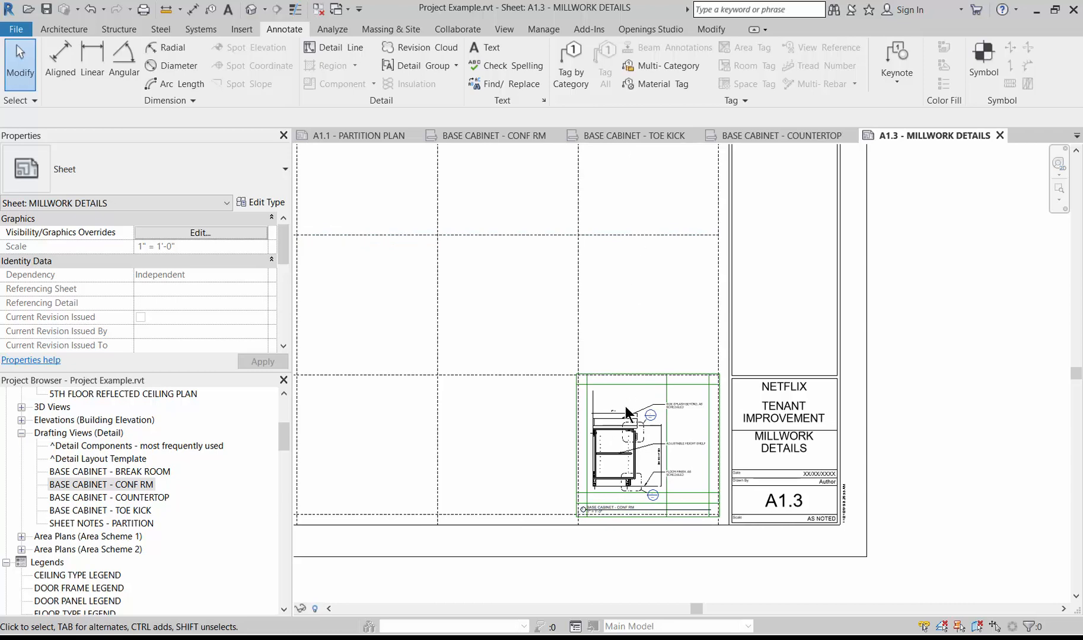
scroll(707, 566, down, 1)
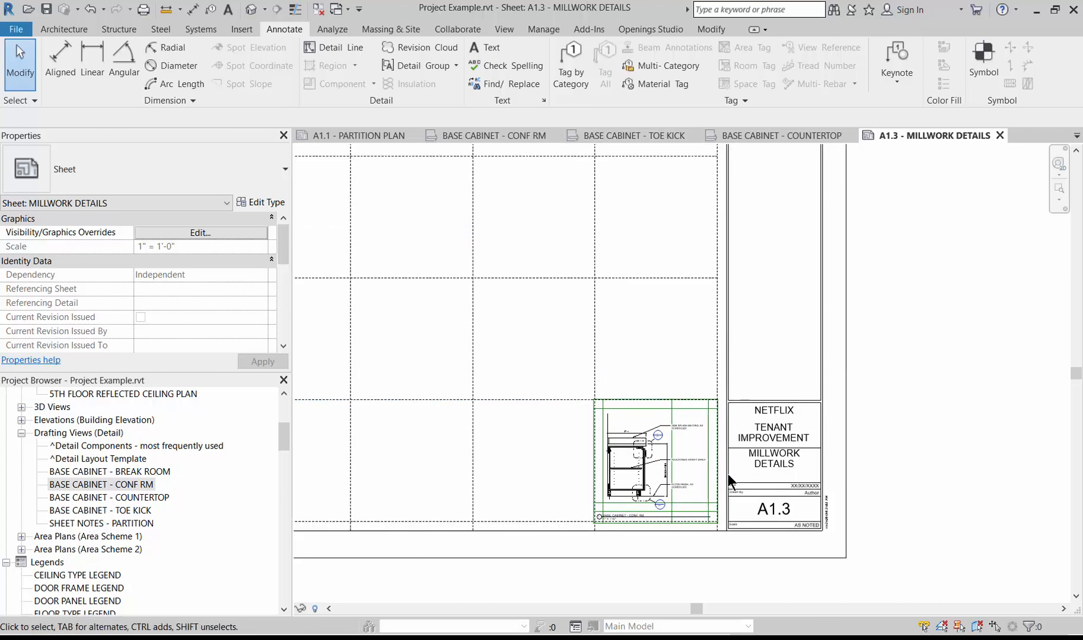
click(103, 511)
drag(611, 365, 614, 360)
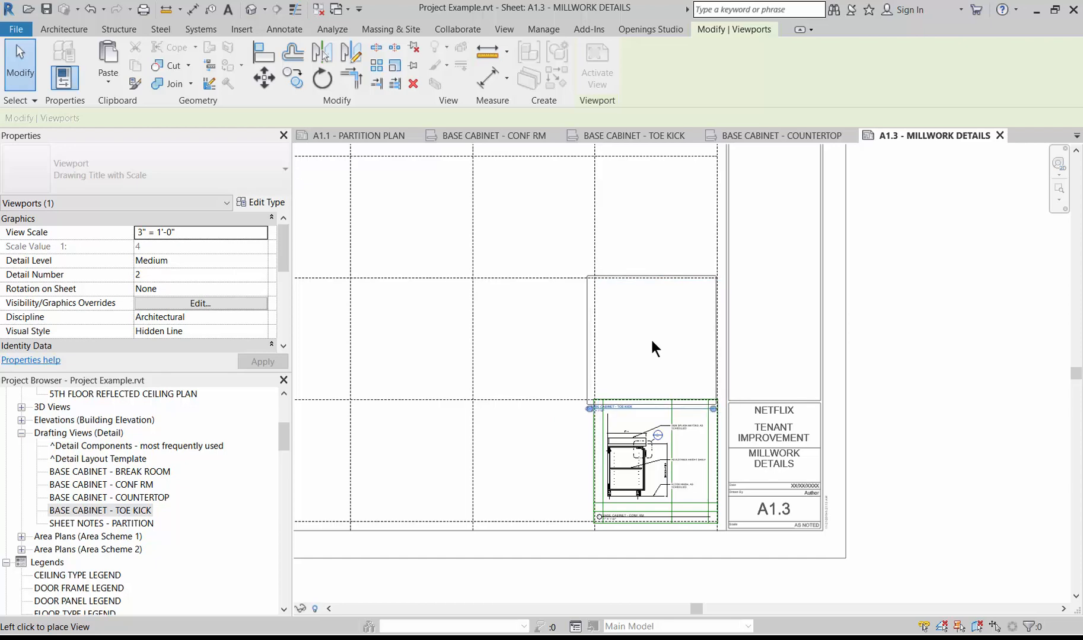
click(652, 338)
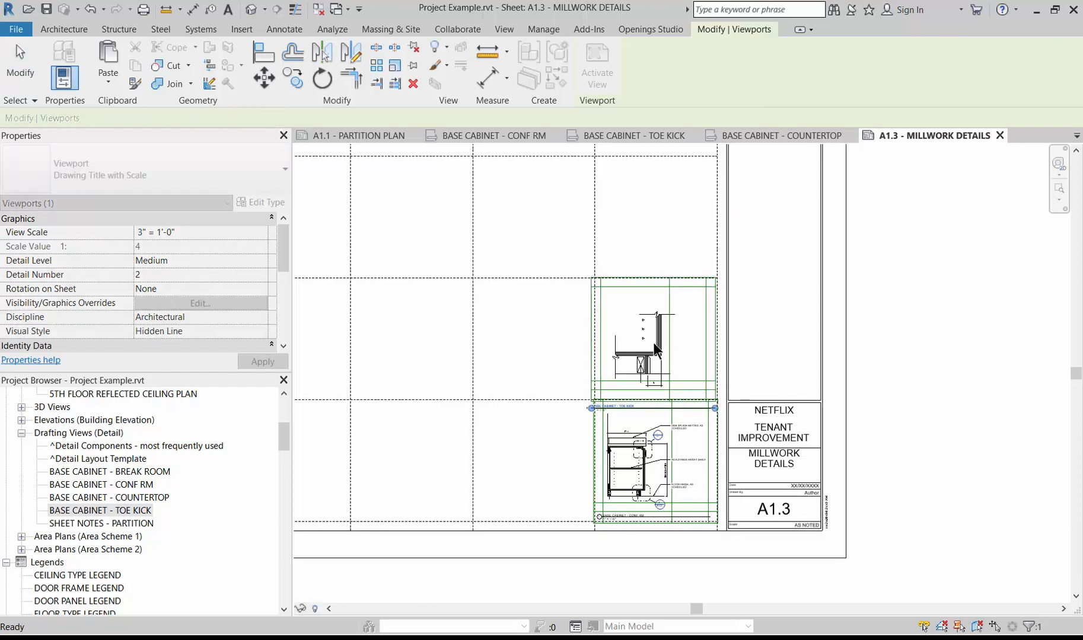
scroll(653, 341, up, 3)
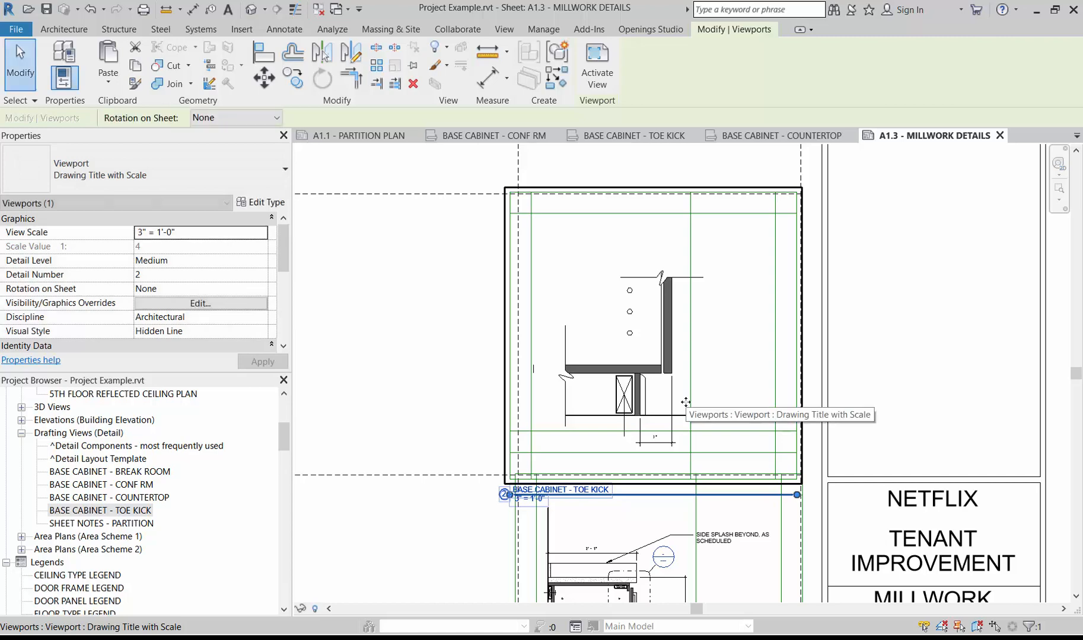
- Nudge the toe kick viewport right onto the grid cell, then fit its view title and shortened line into the template's bottom row
key(Right)
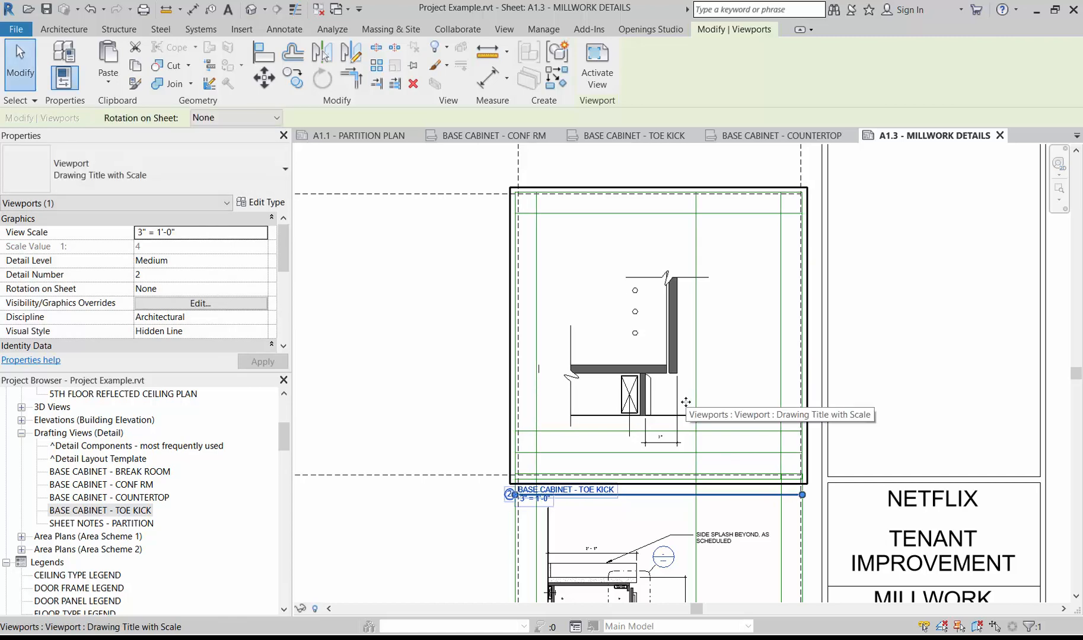
key(Escape)
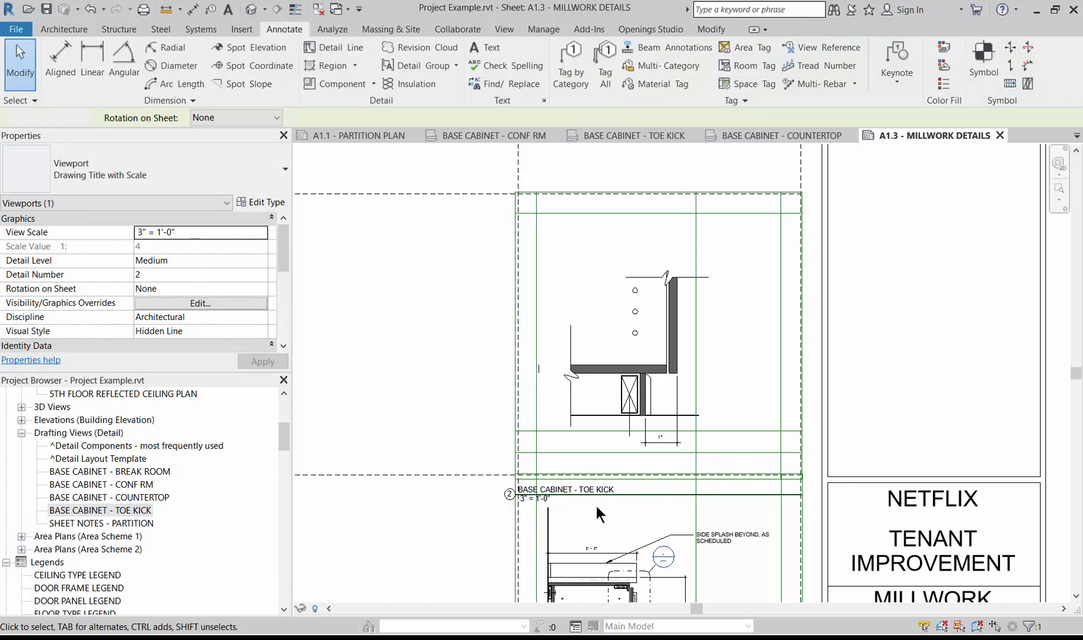
drag(662, 495, 684, 465)
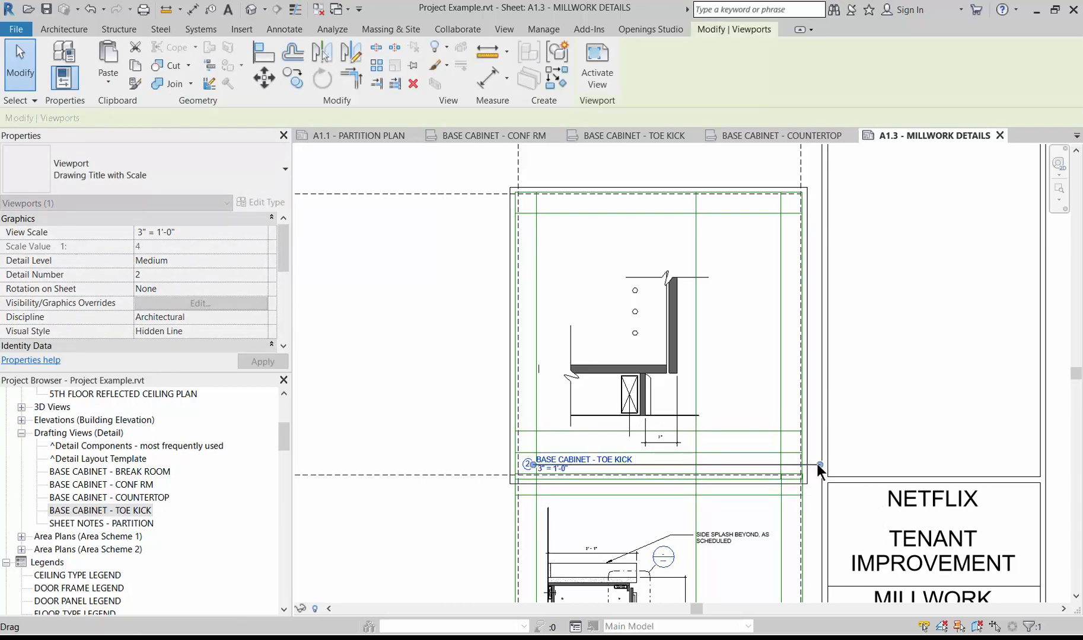
drag(818, 464, 785, 464)
scroll(723, 401, down, 2)
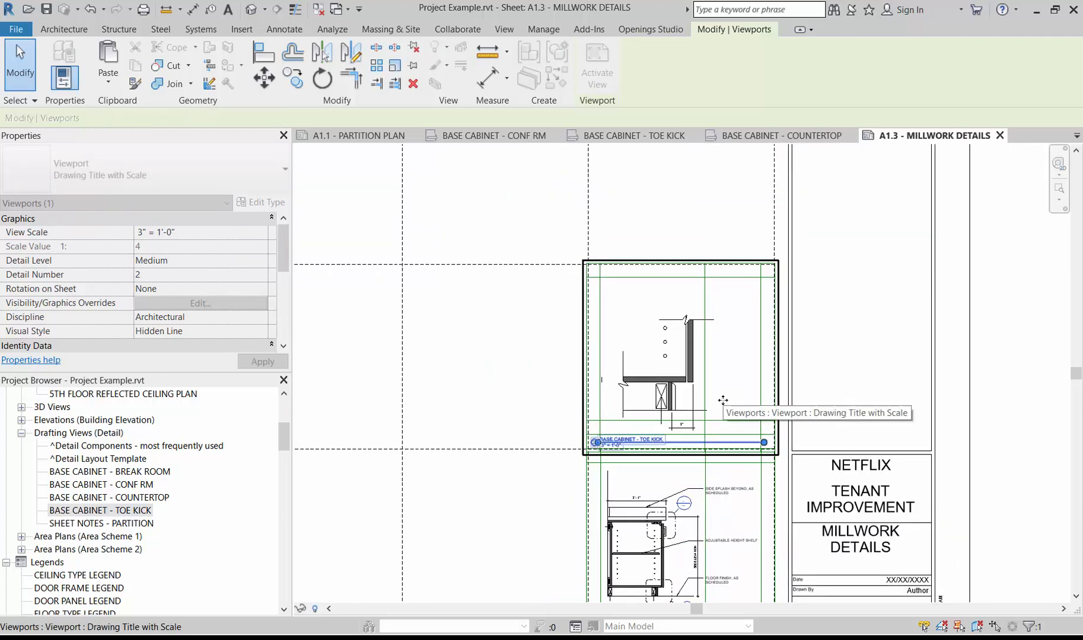
- Place the BASE CABINET - COUNTERTOP drafting view in the grid cell directly above the toe kick detail
click(94, 498)
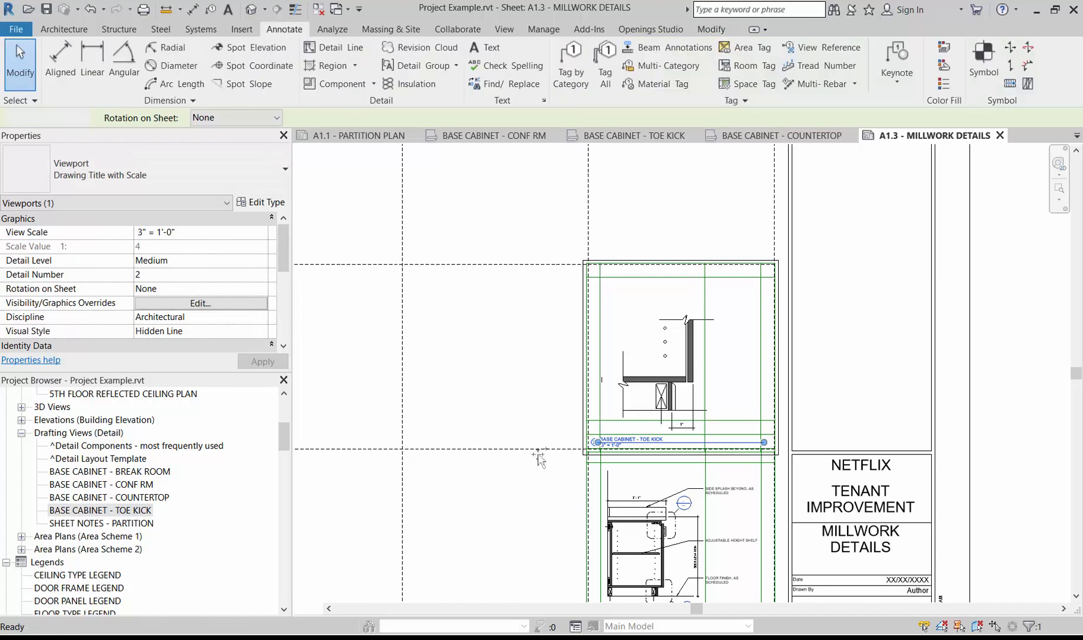
scroll(522, 444, down, 2)
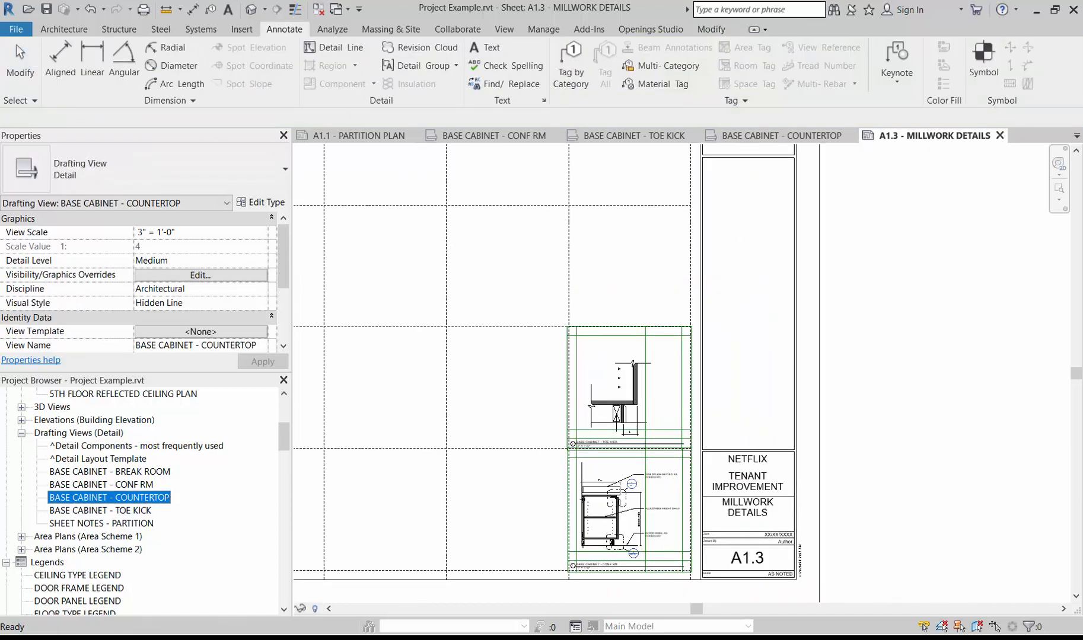
drag(93, 497, 615, 259)
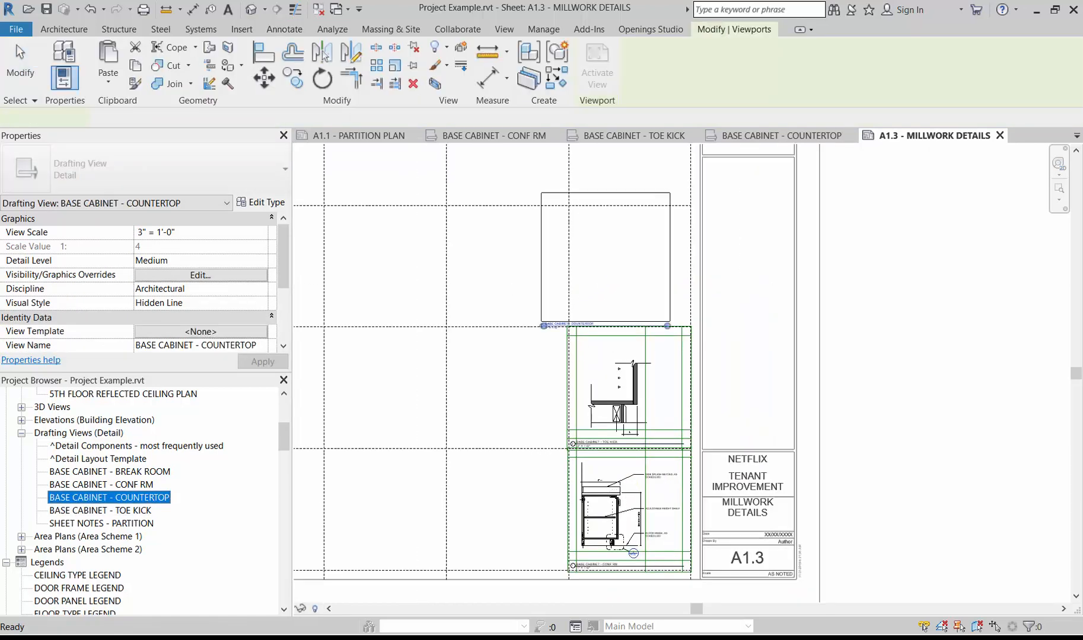
click(628, 269)
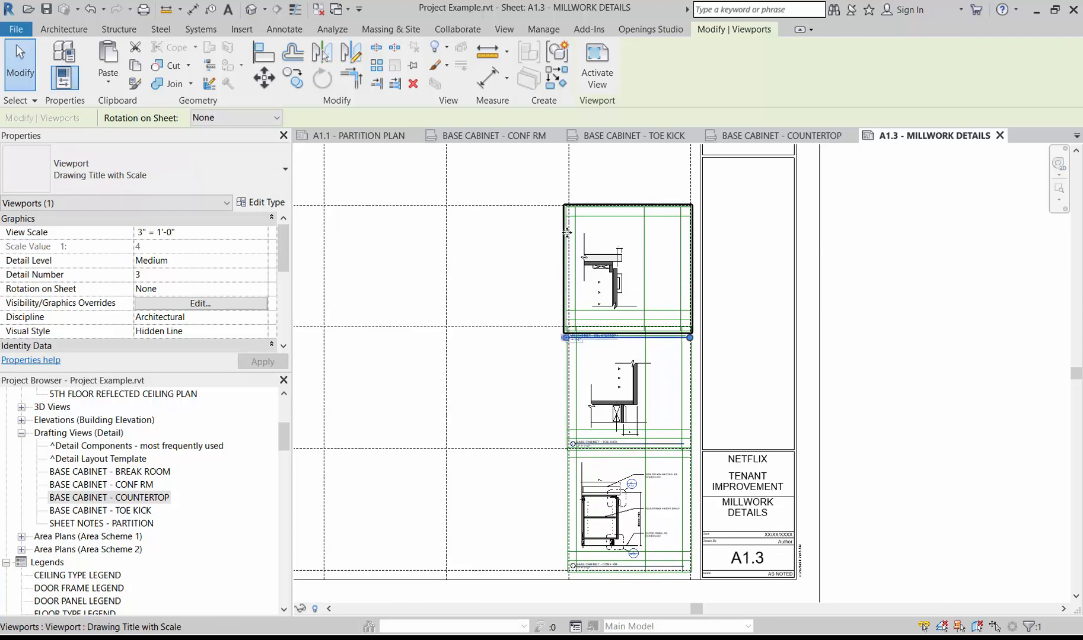
- Nudge the countertop viewport right and up to line its detail template up with the sheet's grid cell
scroll(584, 247, up, 5)
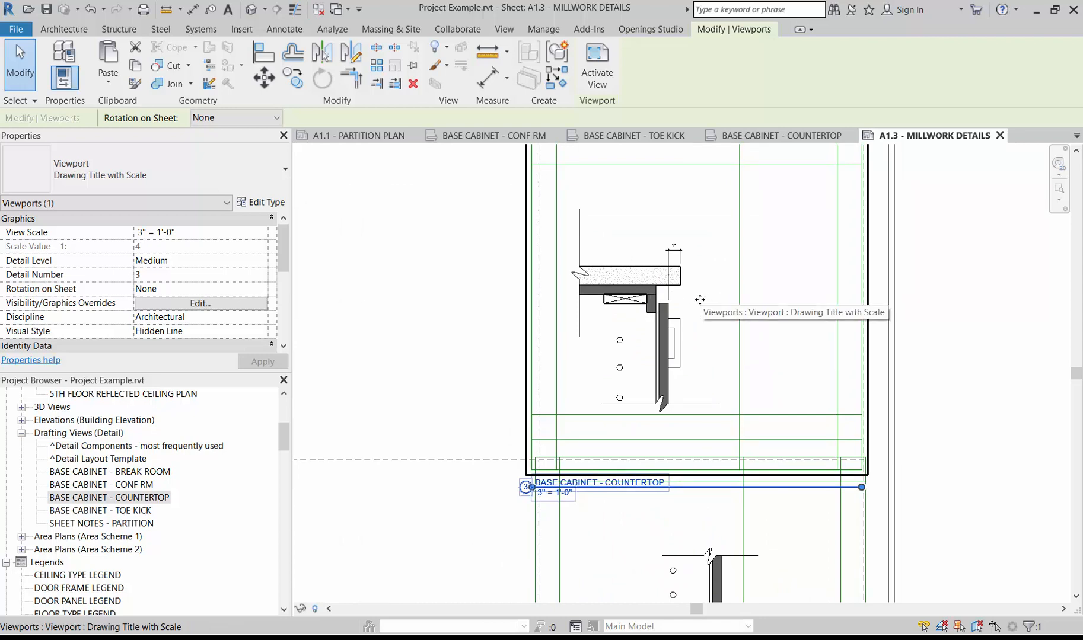
key(Right)
key(Right)
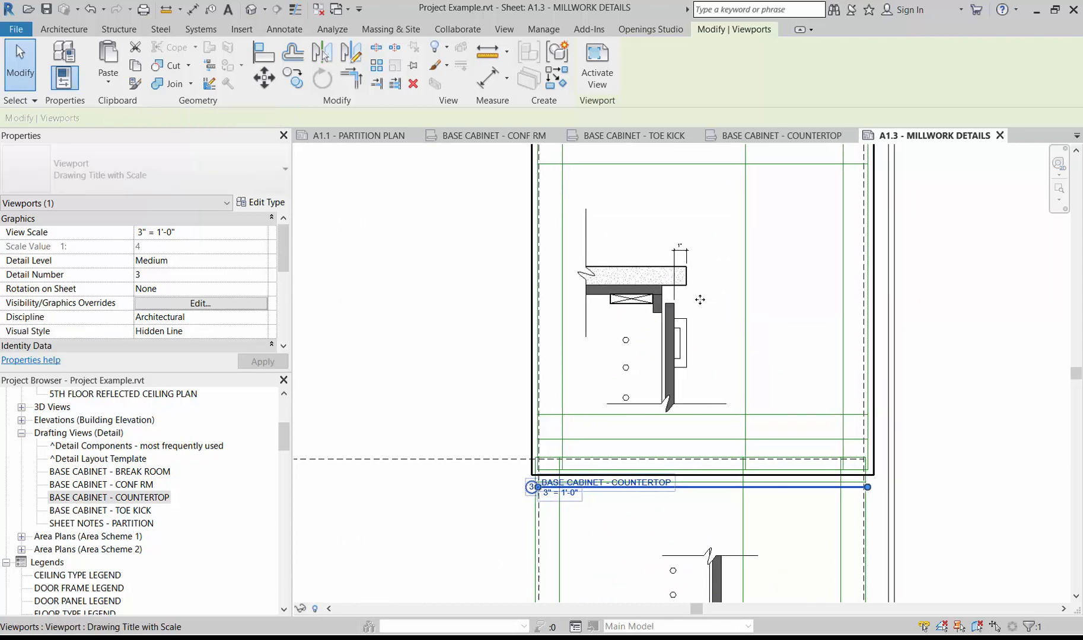
key(Up)
key(Up)
scroll(699, 299, down, 2)
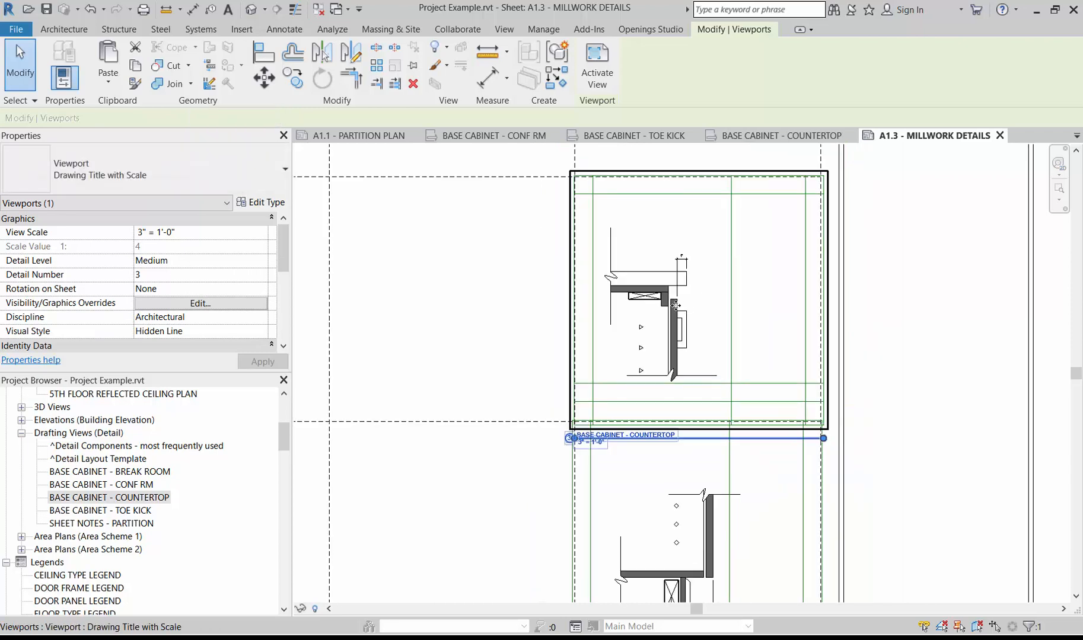
click(536, 320)
- Move the countertop view title up into its template's bottom row and shorten its line to the right inner margin
click(639, 439)
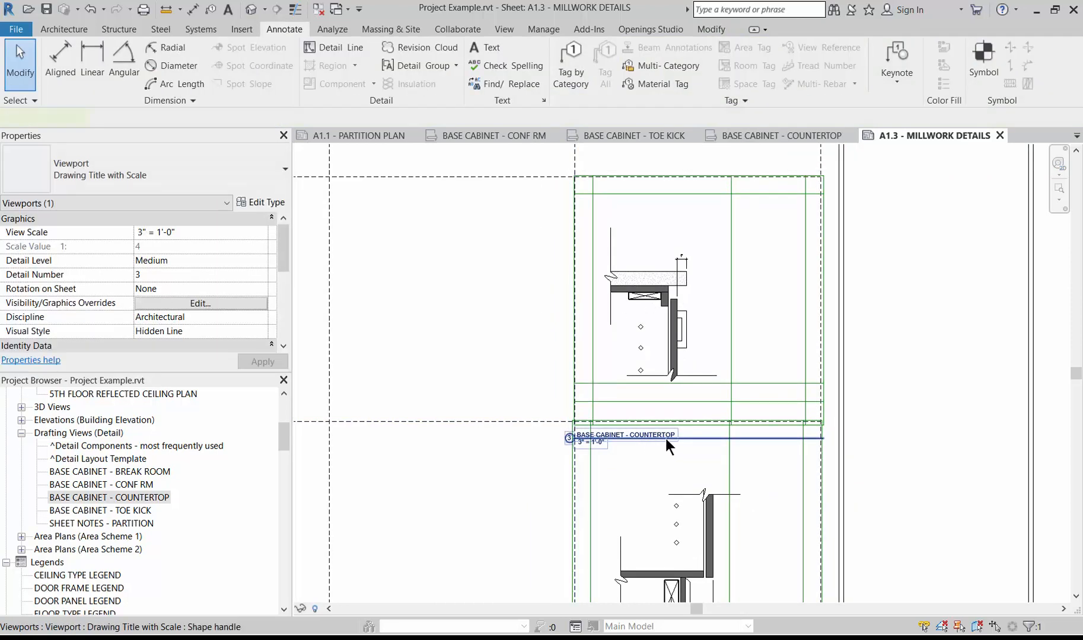
drag(677, 415, 688, 373)
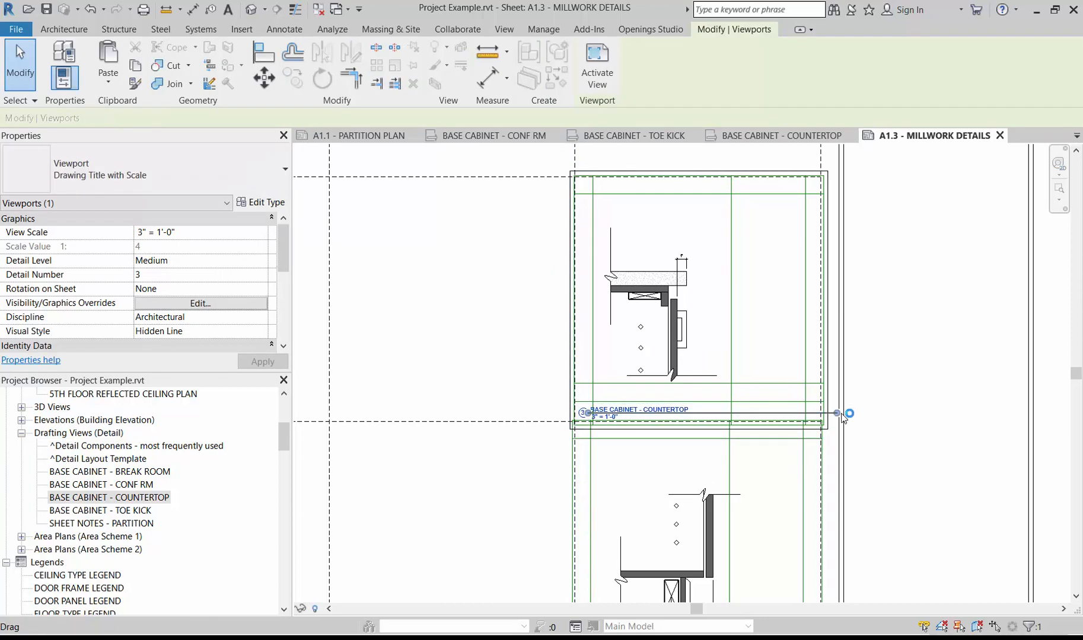
drag(837, 414, 816, 408)
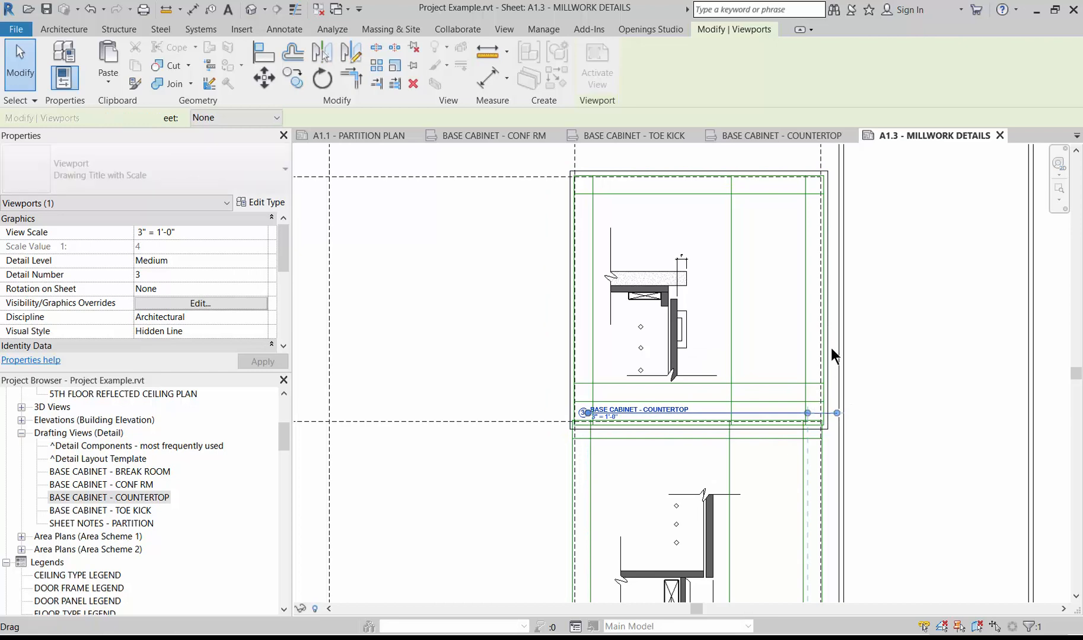
- Place the BASE CABINET - BREAK ROOM drafting view in the bottom-row grid cell directly left of the conference room detail
scroll(831, 348, down, 5)
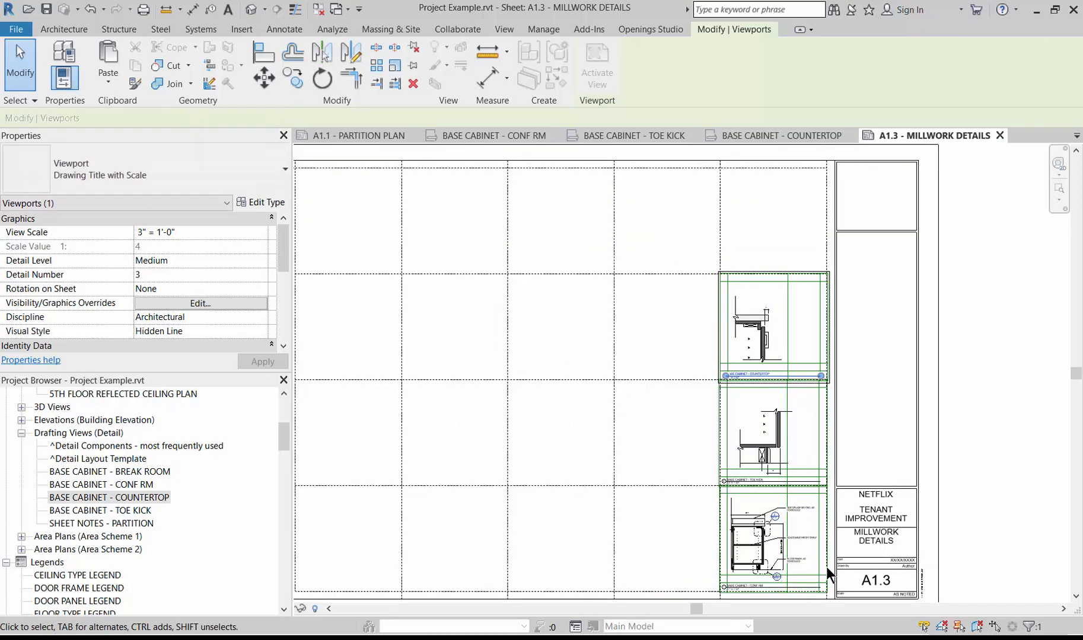
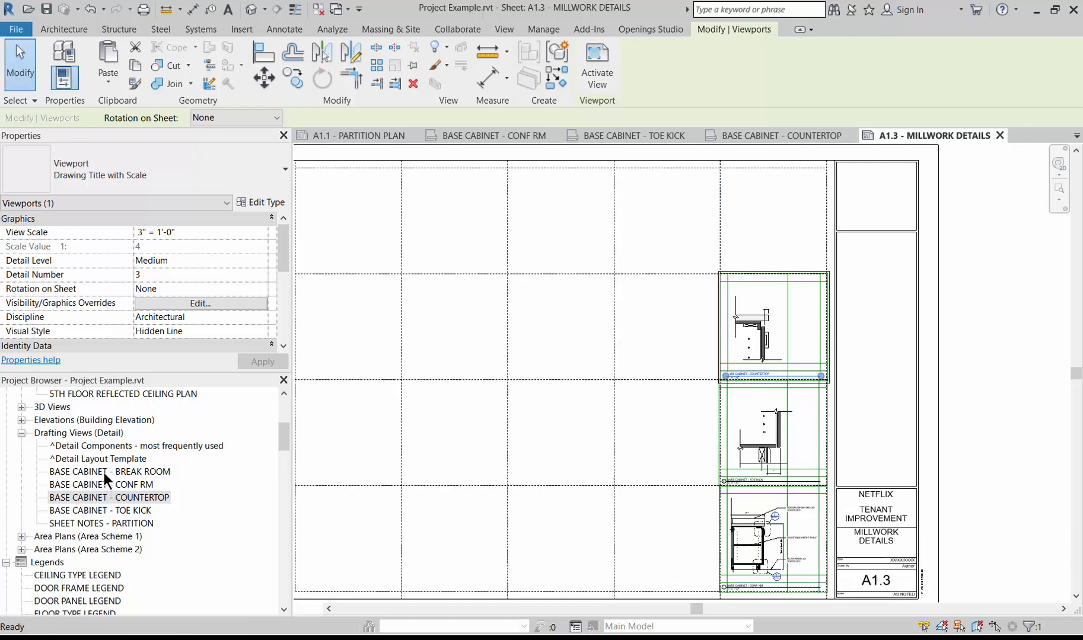
mouse_move(104, 473)
mouse_down()
mouse_move(204, 493)
mouse_move(659, 532)
mouse_up()
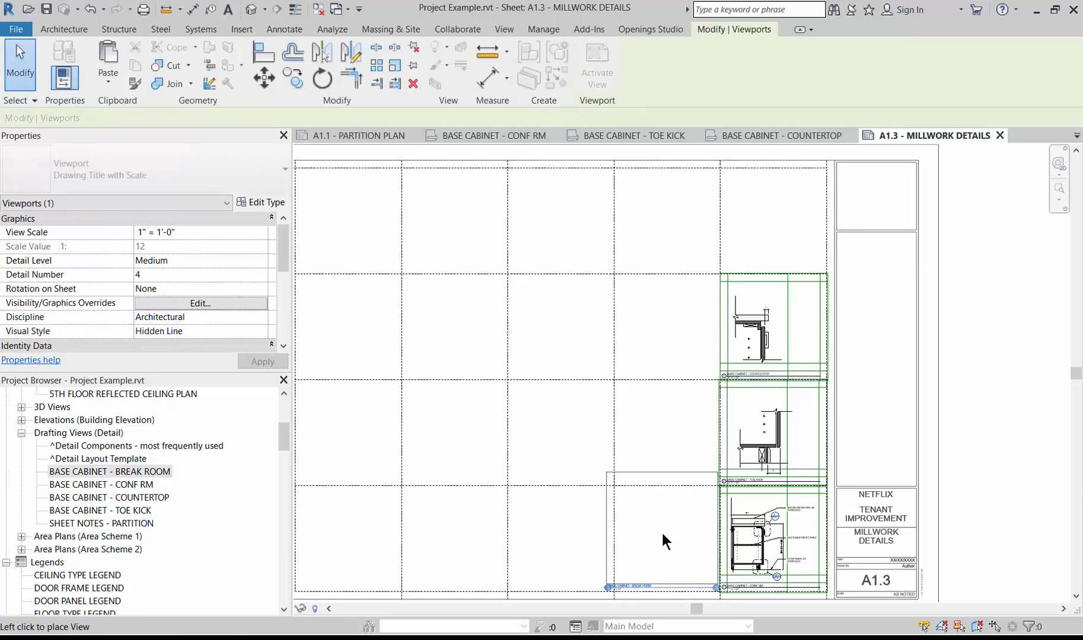
click(662, 538)
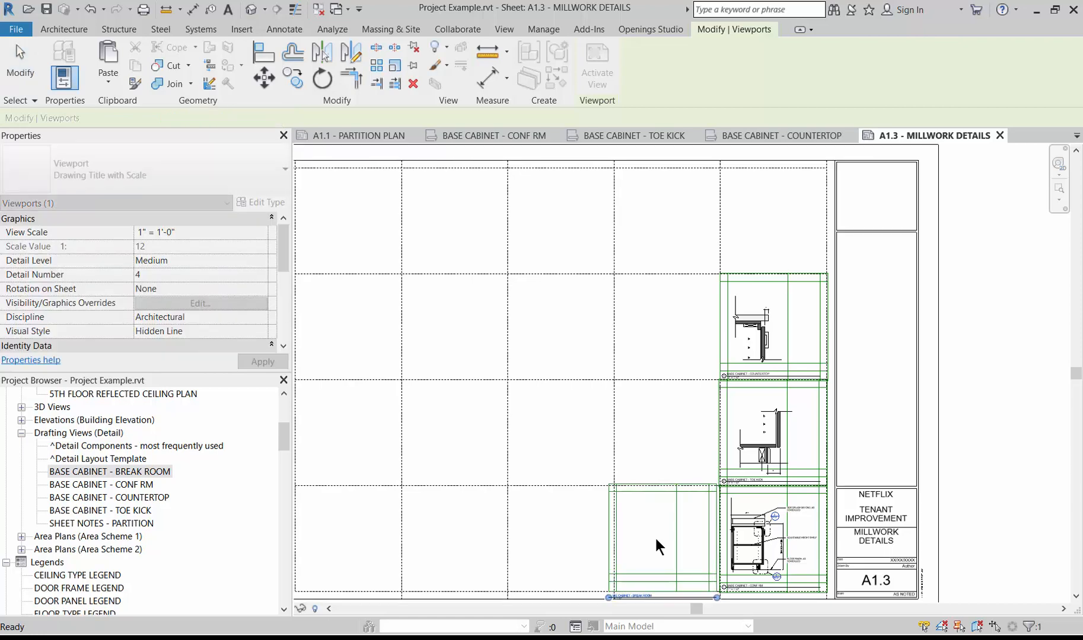
scroll(699, 557, up, 1)
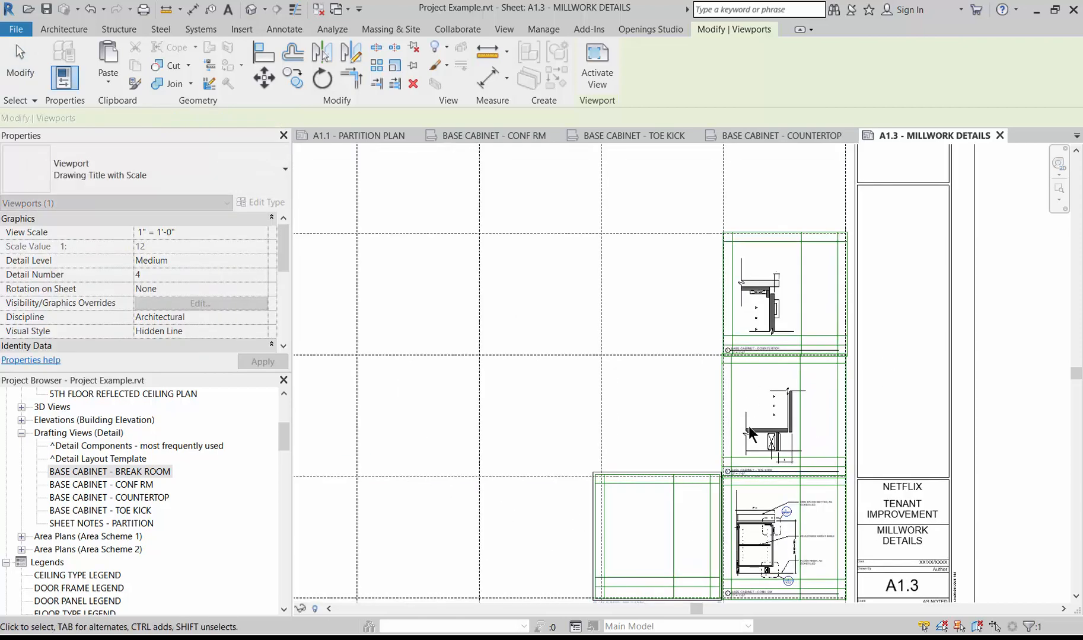
click(610, 540)
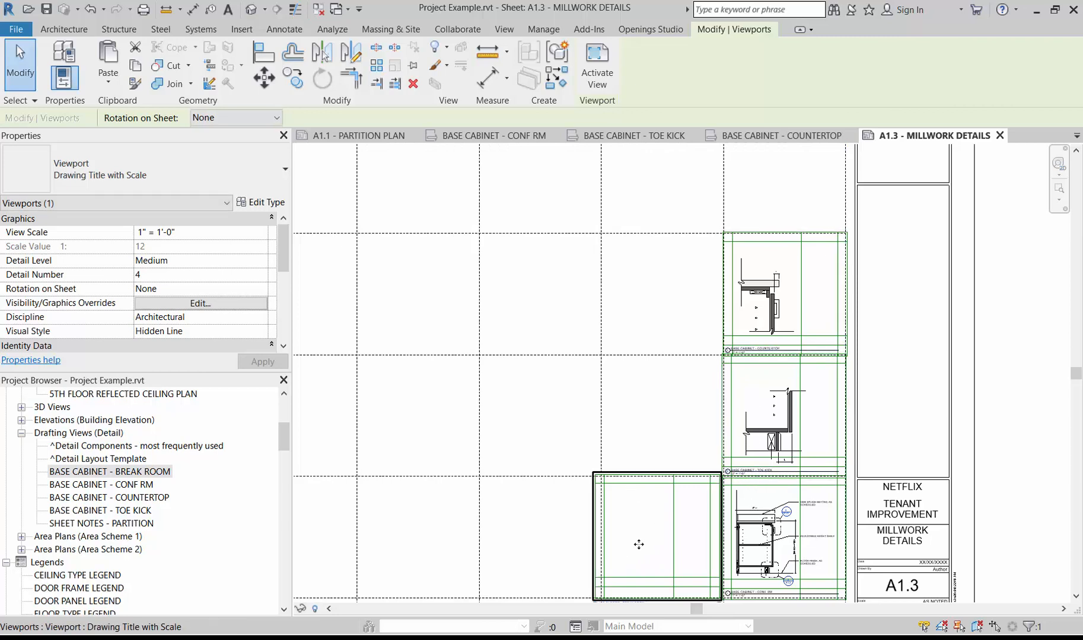
scroll(627, 571, down, 1)
click(634, 249)
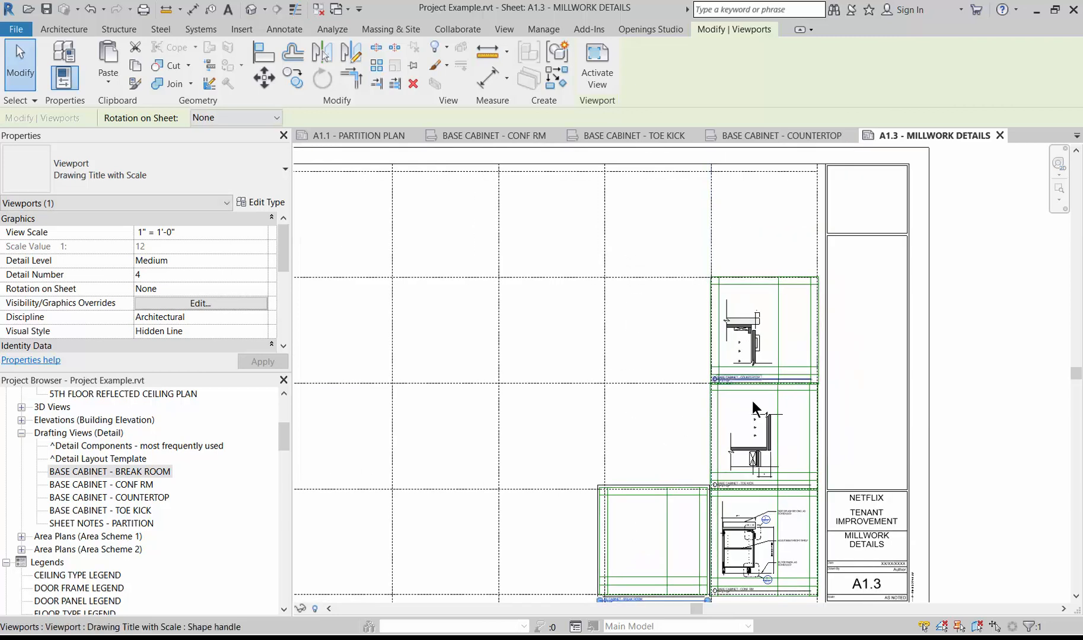
click(756, 424)
click(683, 563)
scroll(684, 564, up, 1)
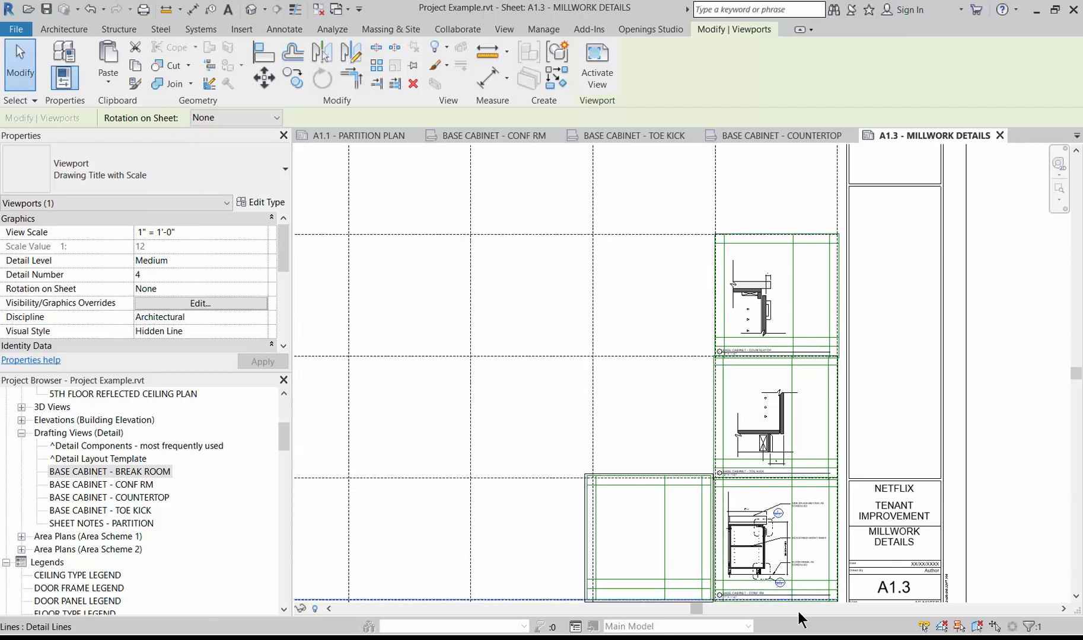
scroll(607, 349, down, 2)
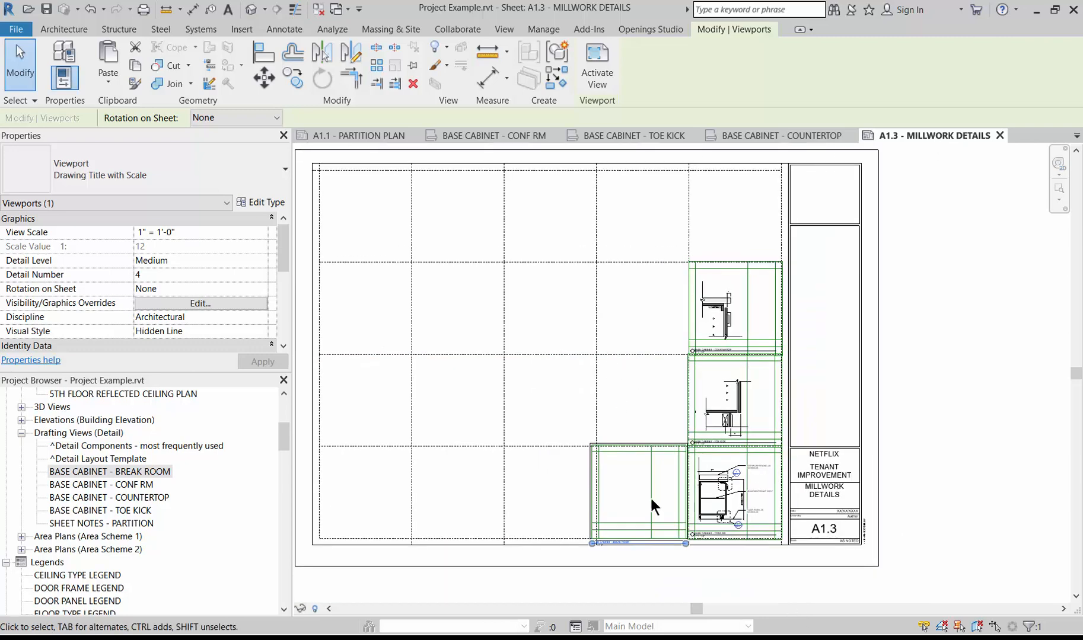
scroll(679, 561, up, 3)
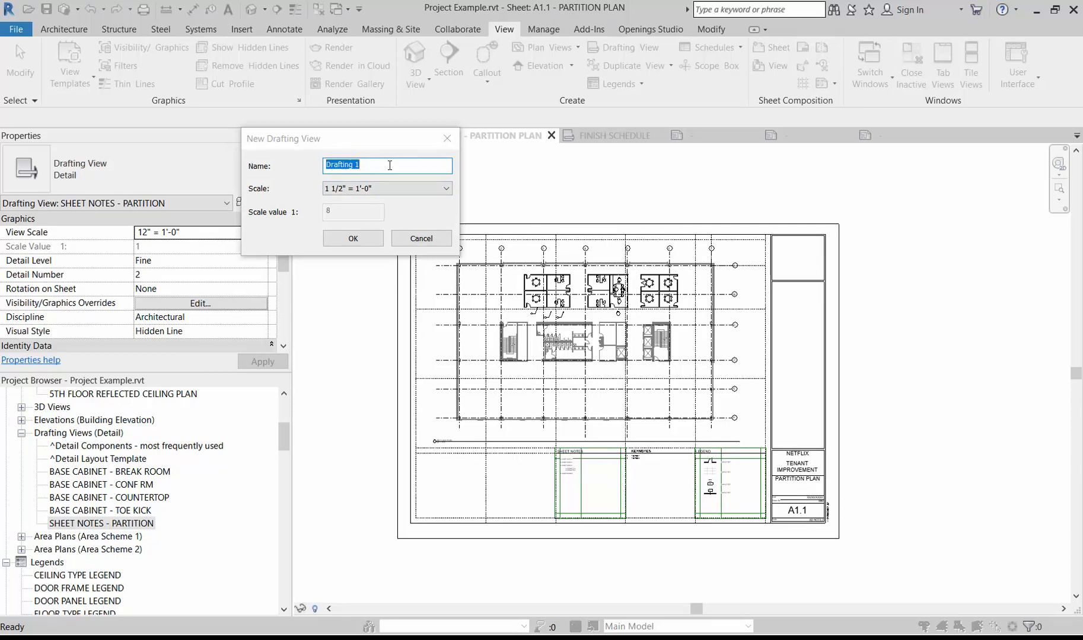
- Create a new drafting view named WALL TYPE SCHEDULE at a scale of 1 1/2" = 1'-0"
text(WALL TYPE SCHEDULE)
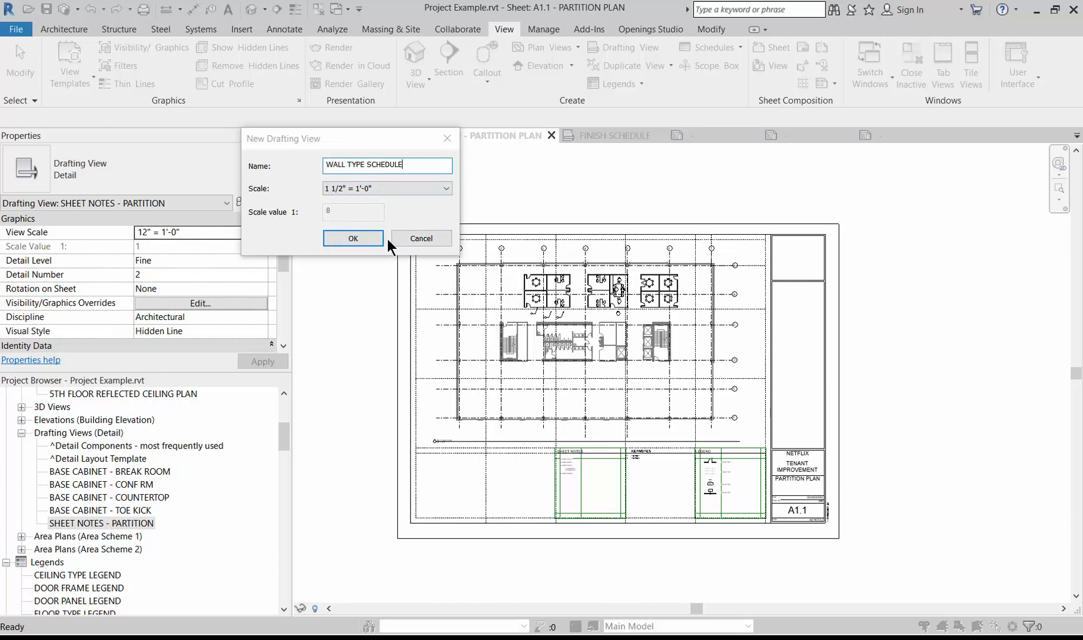
click(359, 189)
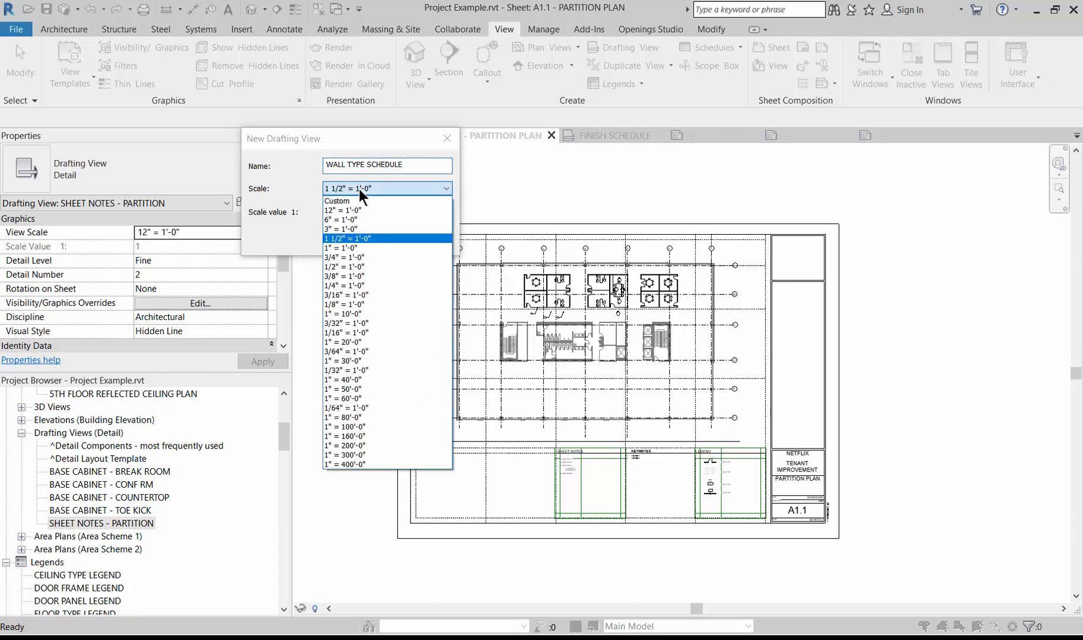
click(345, 238)
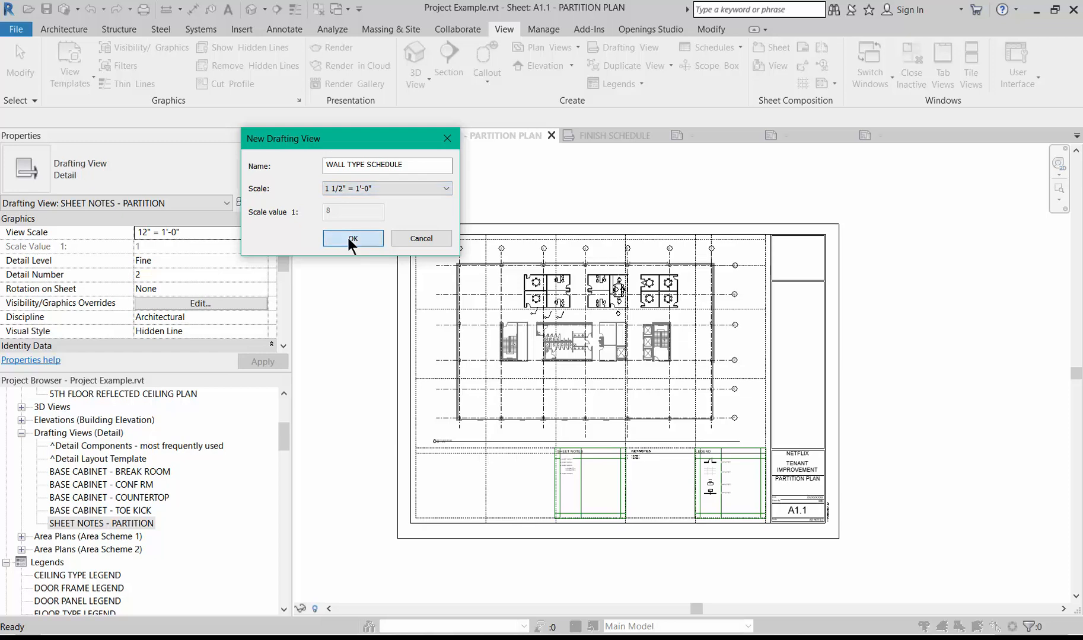
click(347, 237)
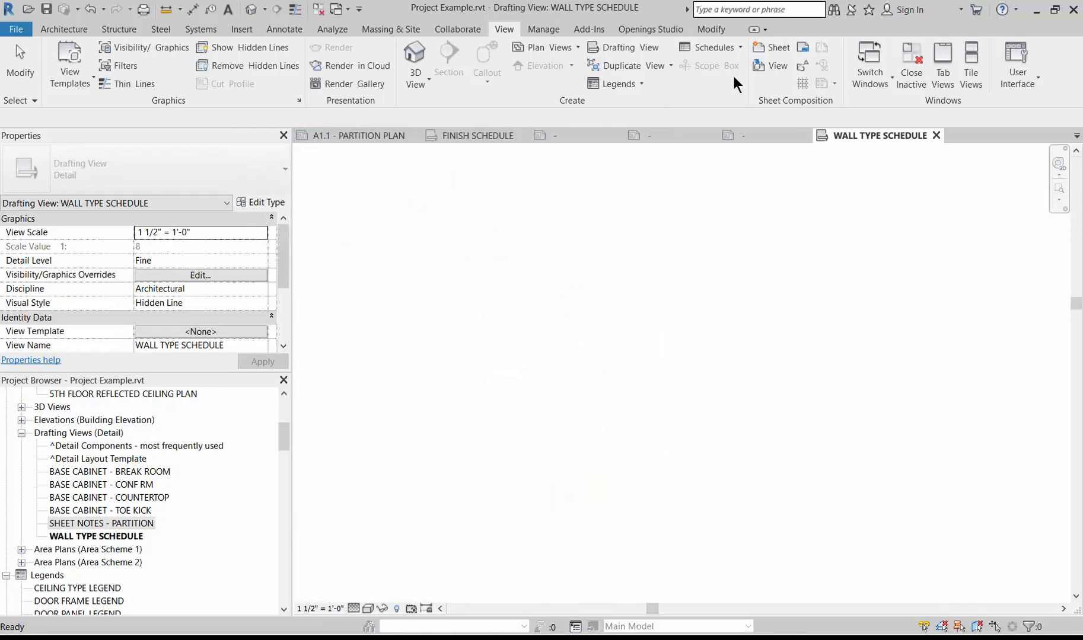
- Place one Legend Template annotation symbol in the empty WALL TYPE SCHEDULE drafting view and end the symbol command
click(292, 31)
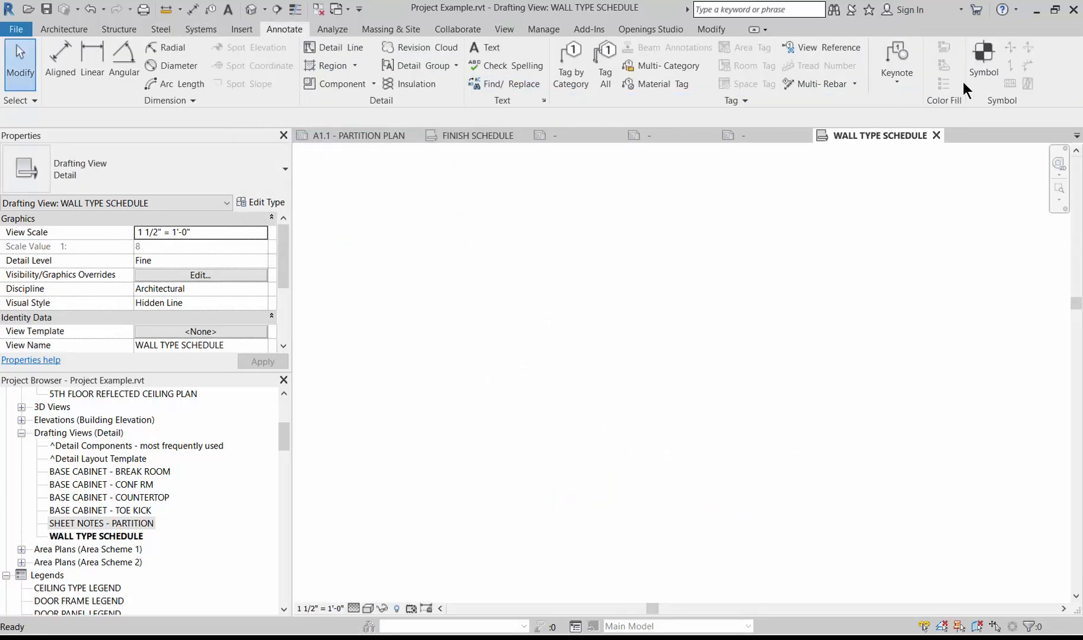
click(985, 67)
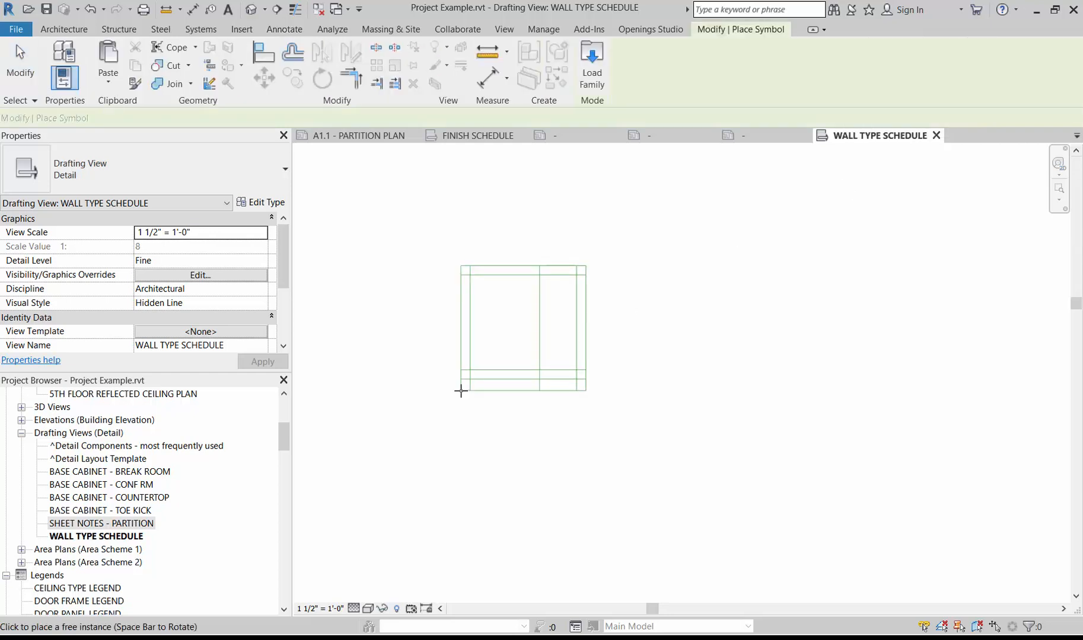
click(204, 183)
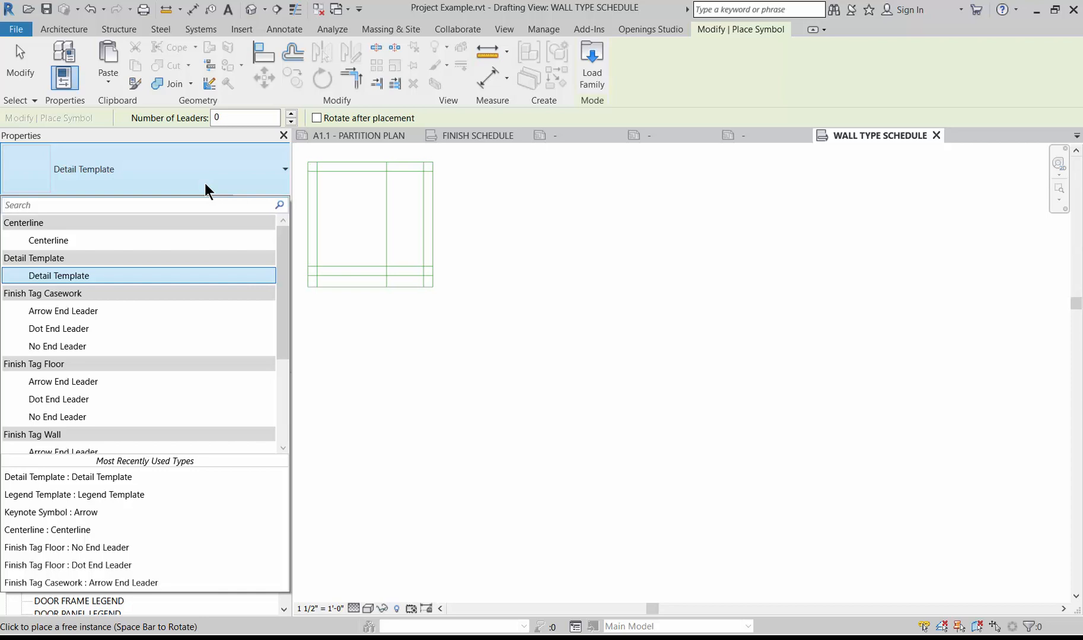
text(LEGE)
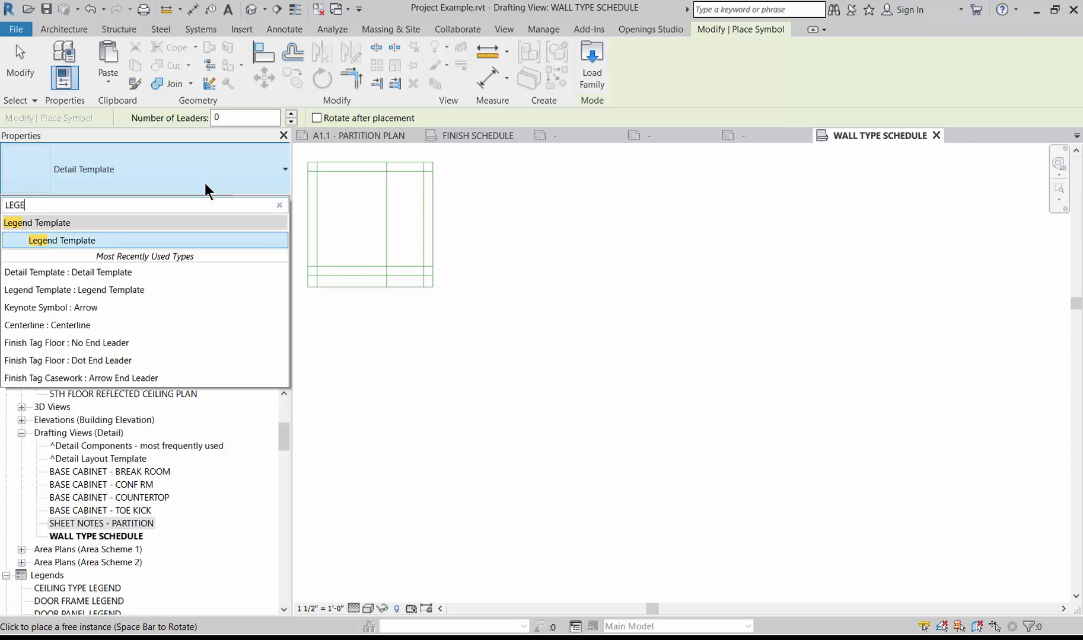
click(134, 241)
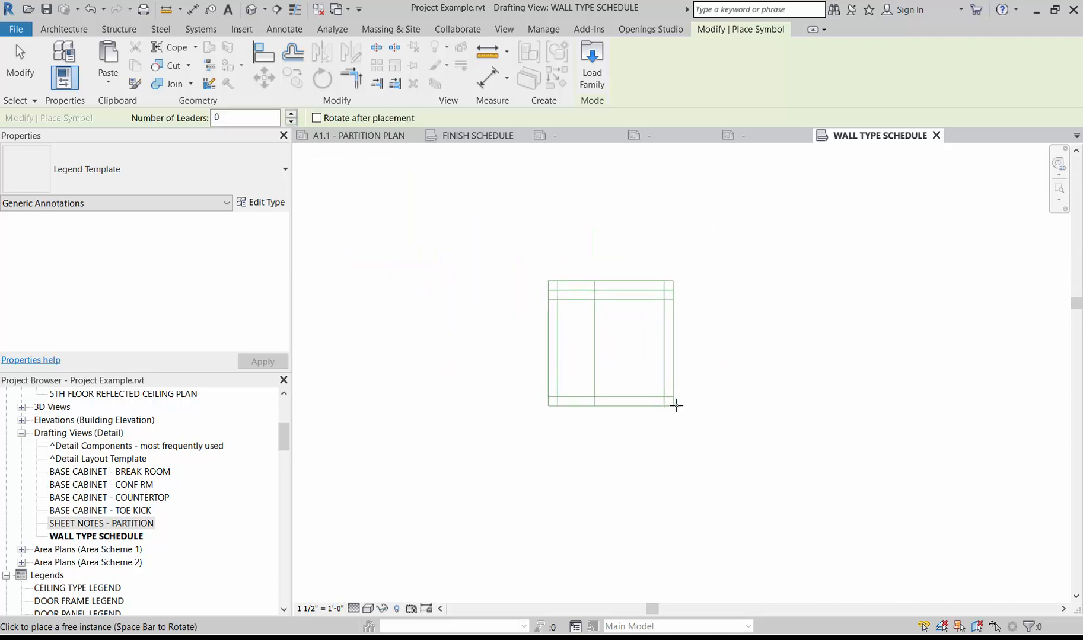
click(725, 400)
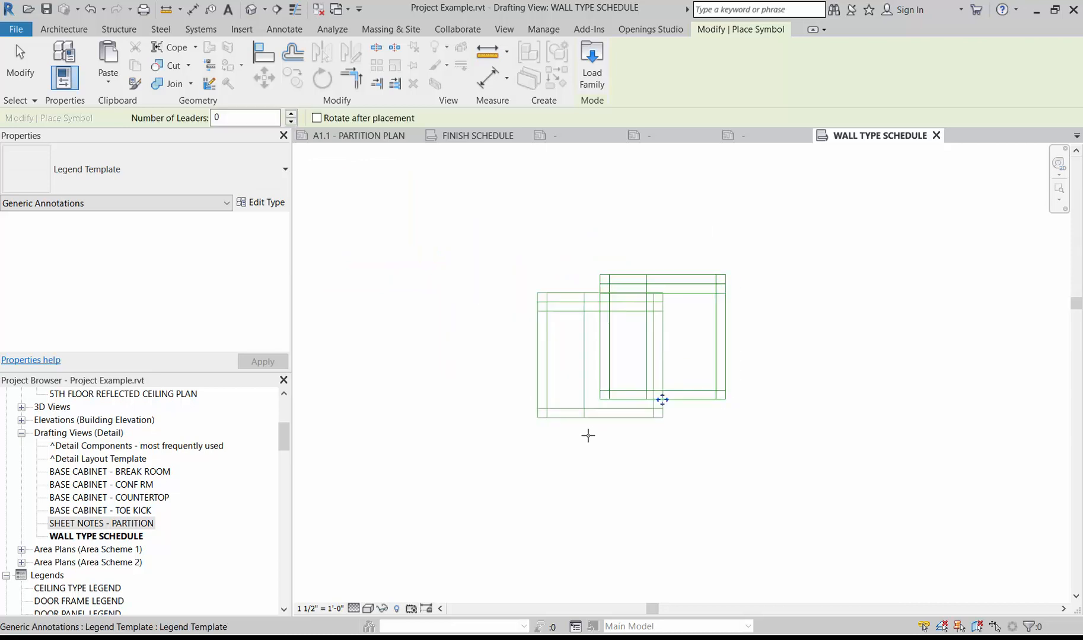
click(21, 73)
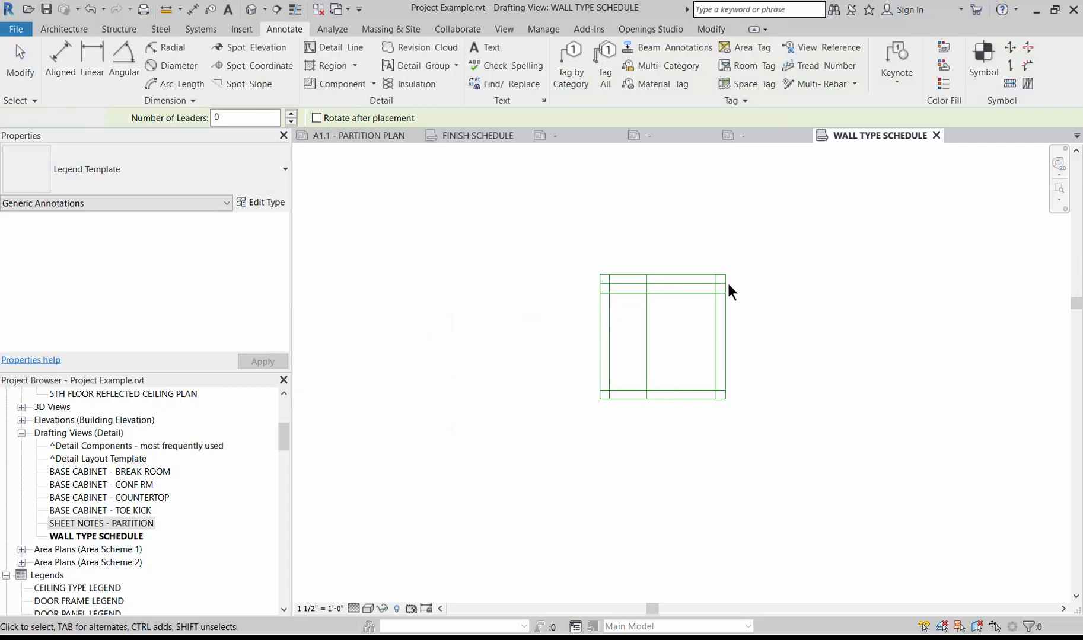
- Copy the Legend Template twice to the left with Multiple on, placing the three templates edge to edge in a row
key(Escape)
scroll(611, 387, up, 3)
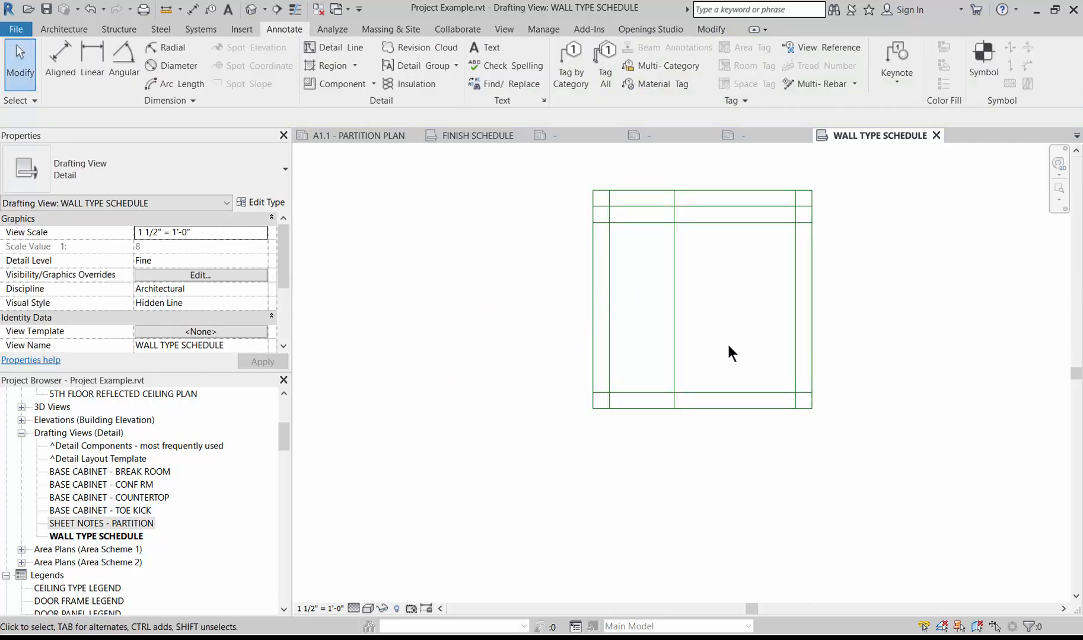
scroll(638, 438, down, 2)
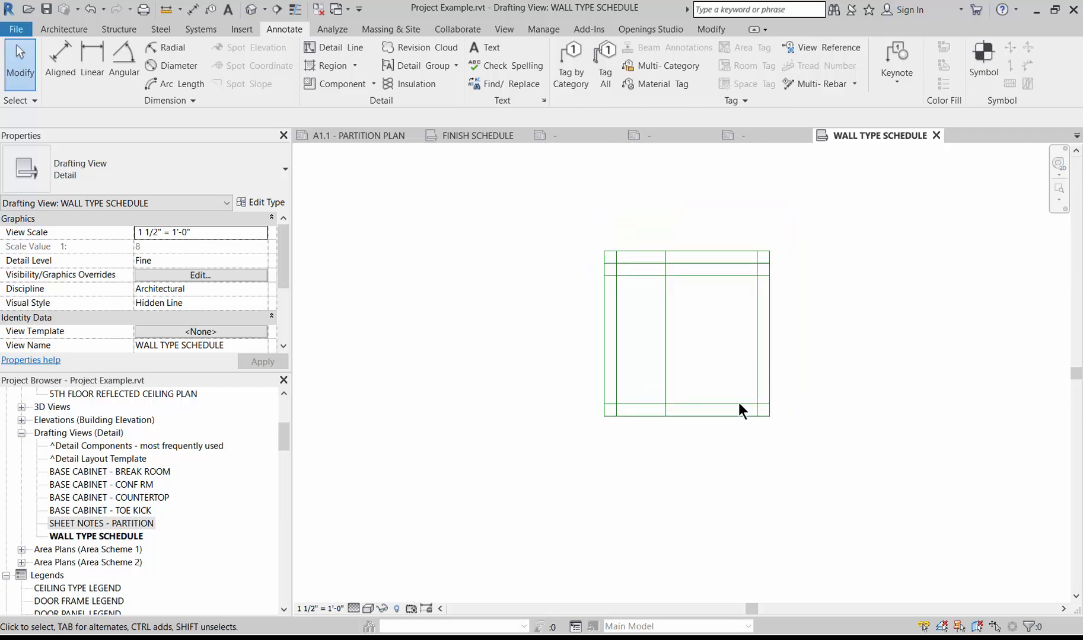
click(765, 403)
key(c)
key(o)
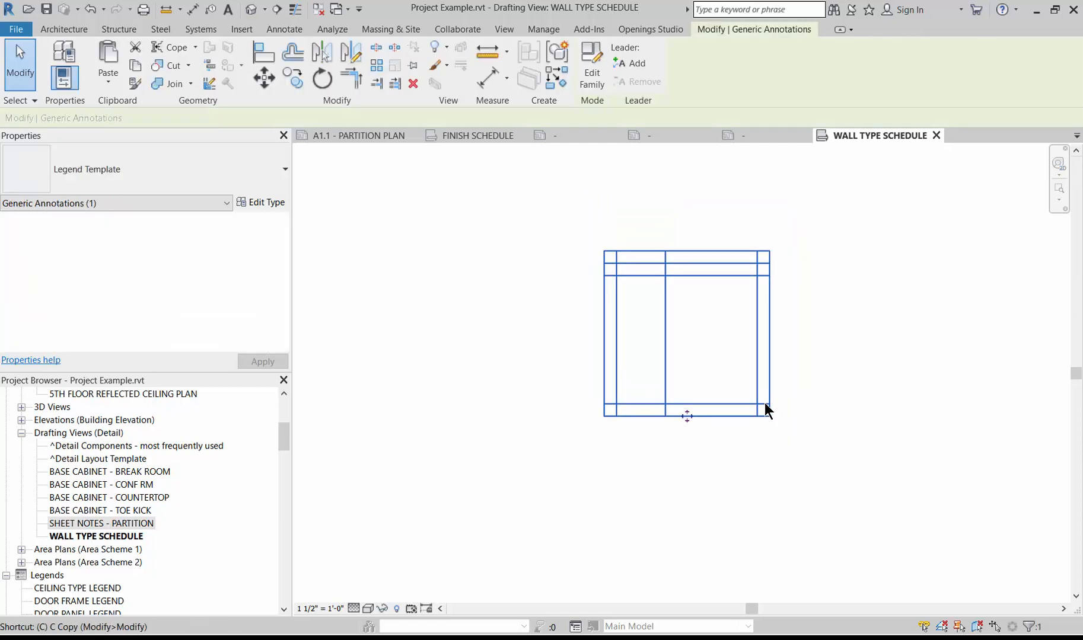
click(770, 416)
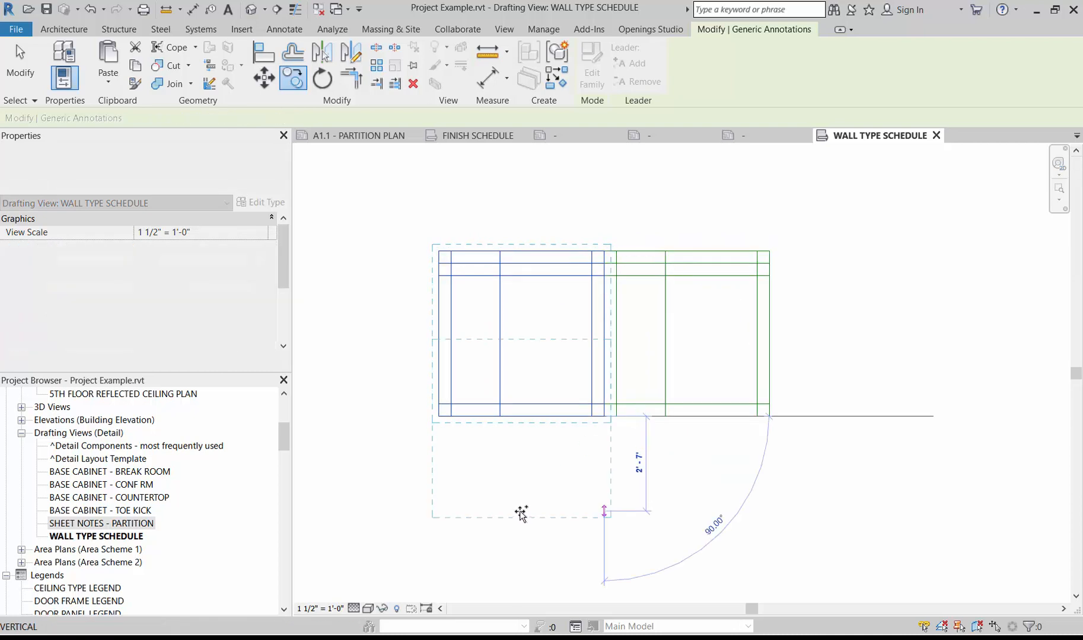
click(439, 416)
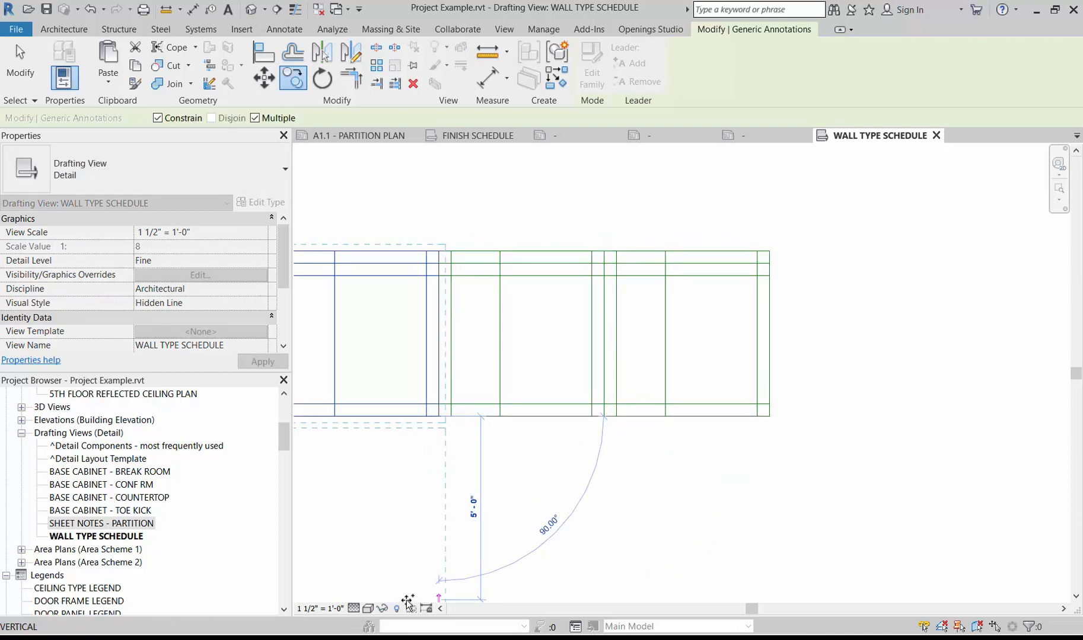
scroll(962, 412, down, 1)
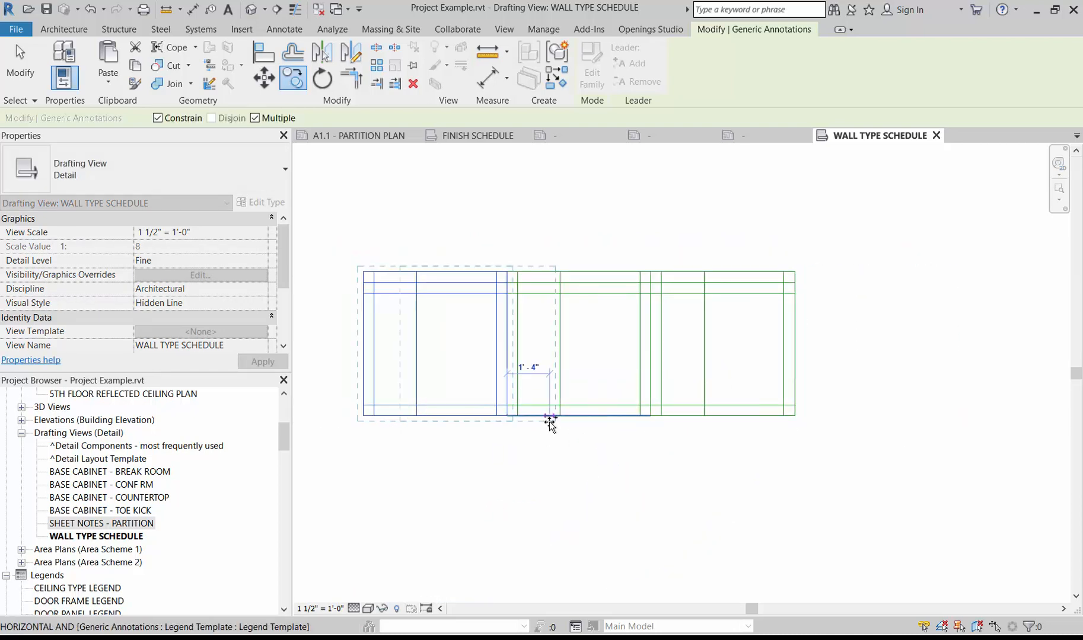
key(Escape)
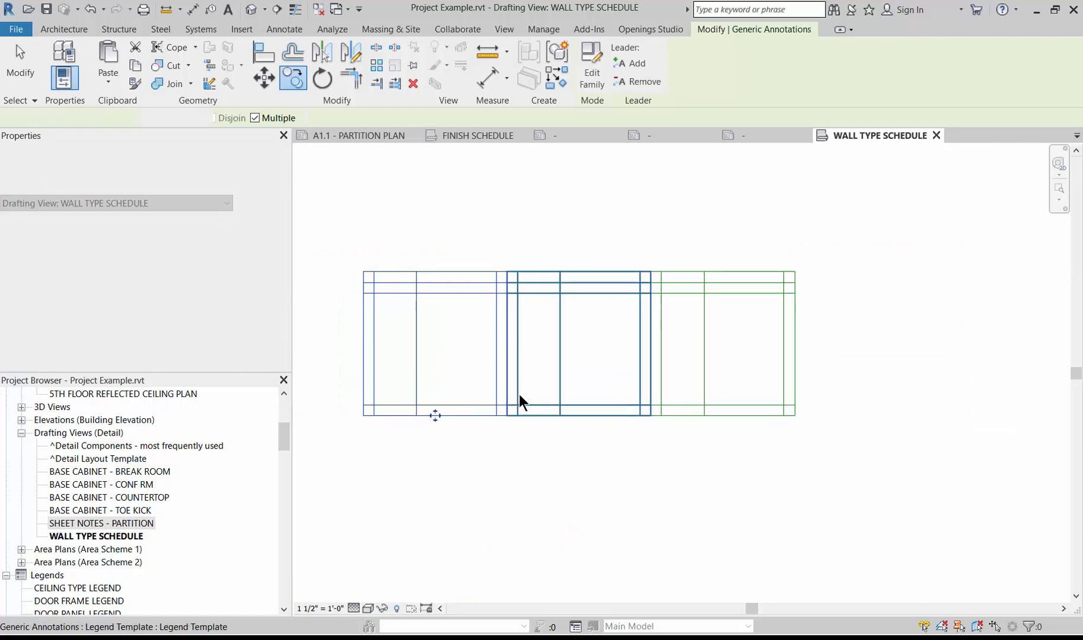
scroll(543, 420, up, 2)
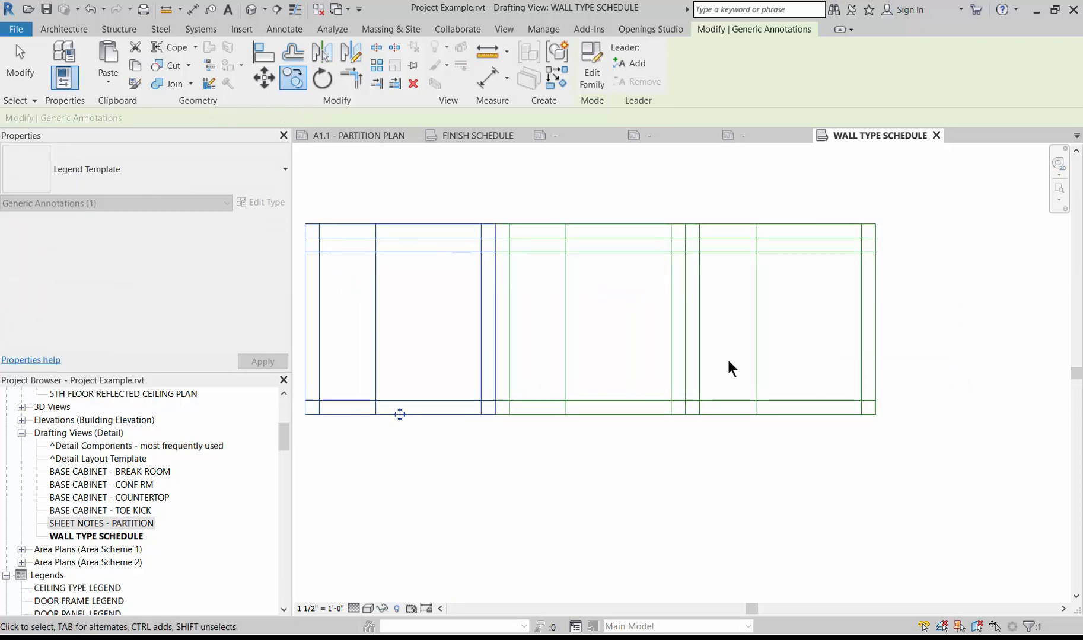
click(481, 346)
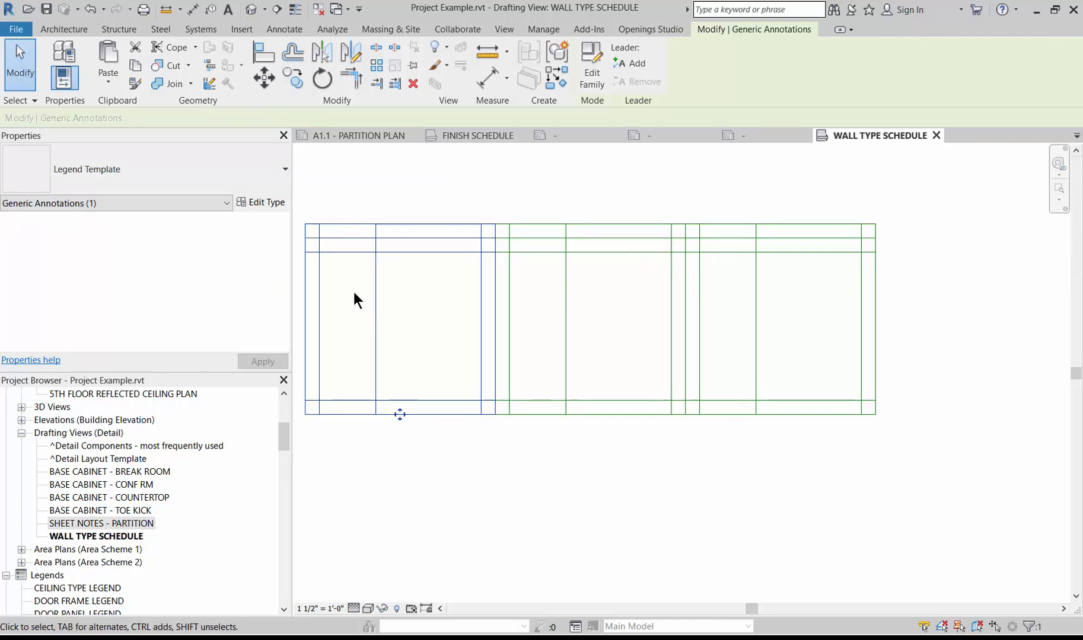
click(557, 493)
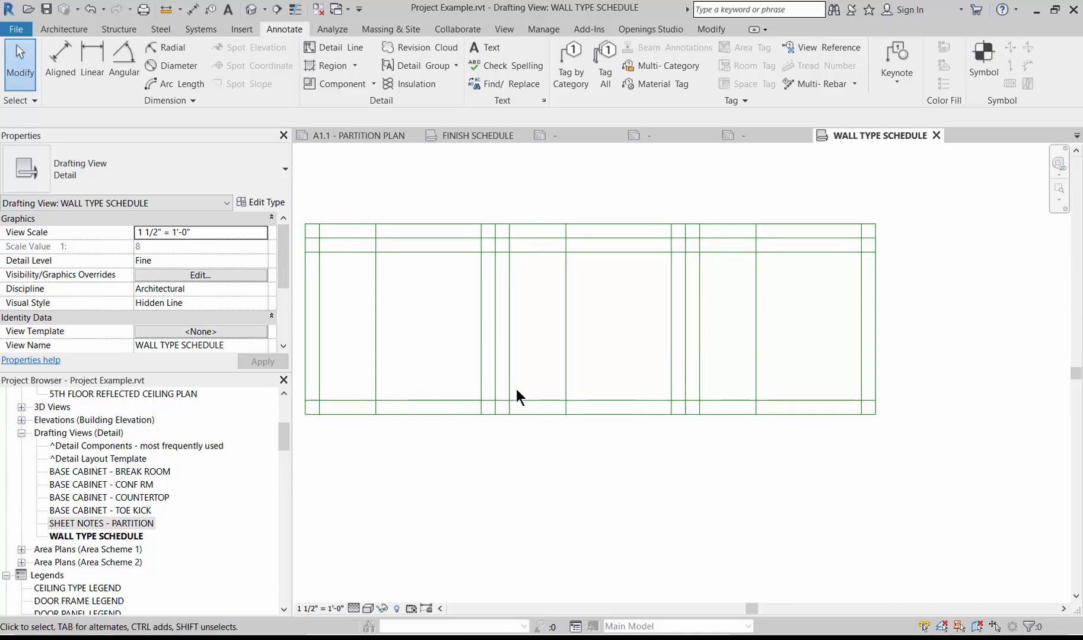
- Start loading a family and browse the Detail Items library to Div 05-Metals > 054100-Structural Metal Studs Framing
scroll(590, 441, down, 1)
scroll(360, 256, up, 2)
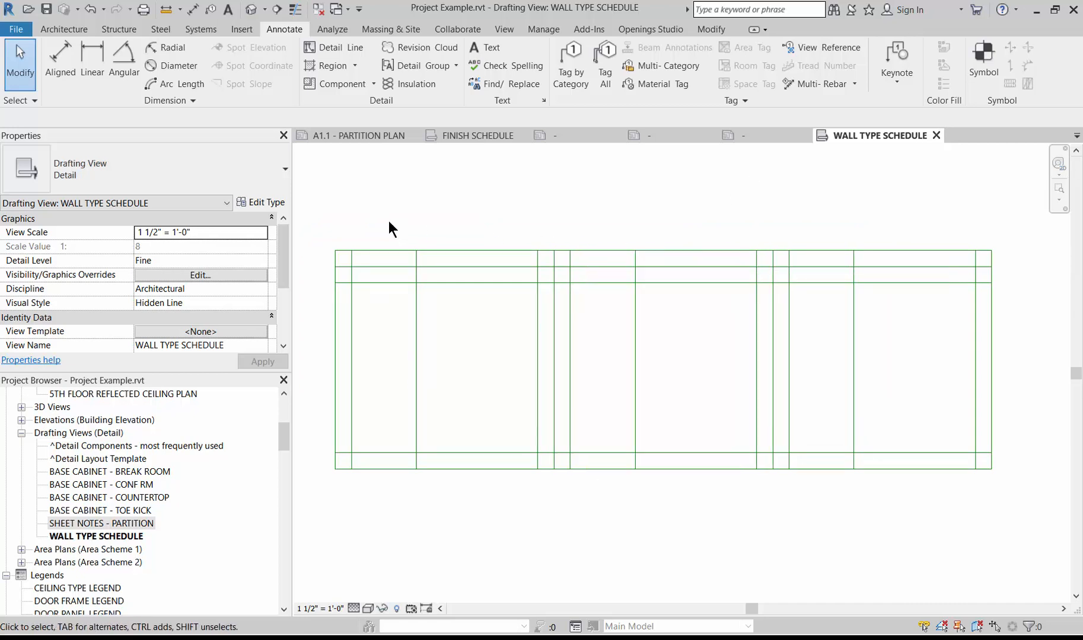
click(242, 28)
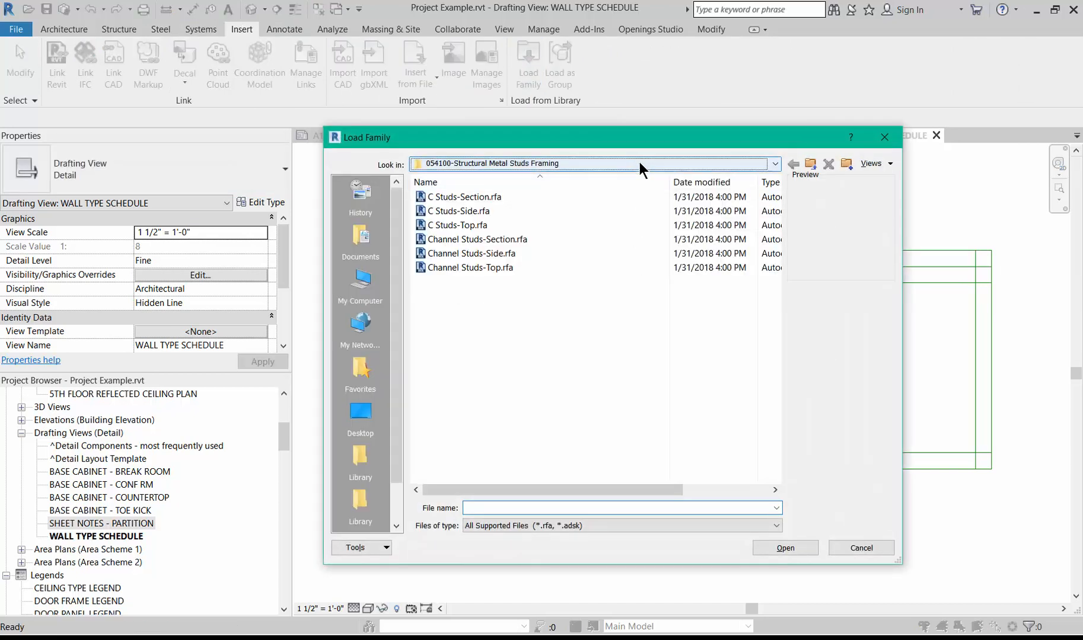
click(640, 161)
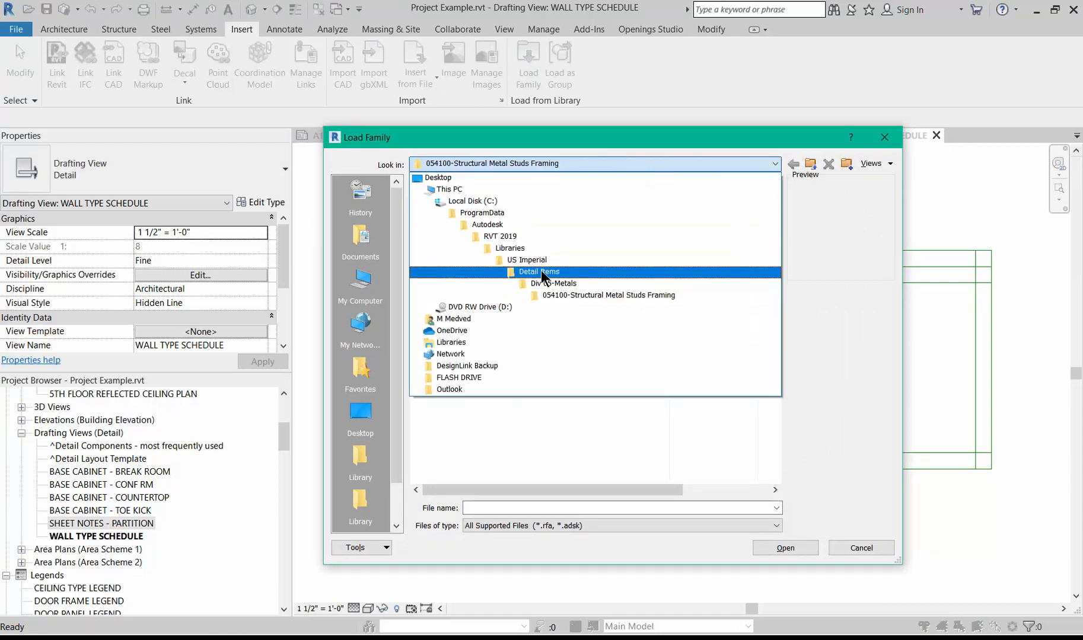
click(563, 284)
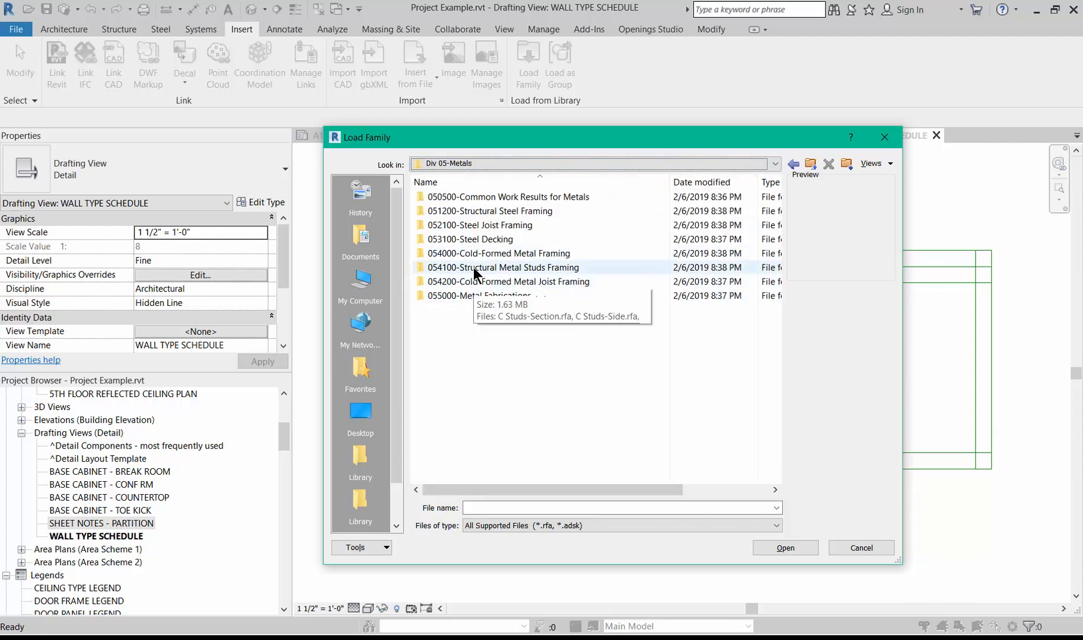
double_click(474, 270)
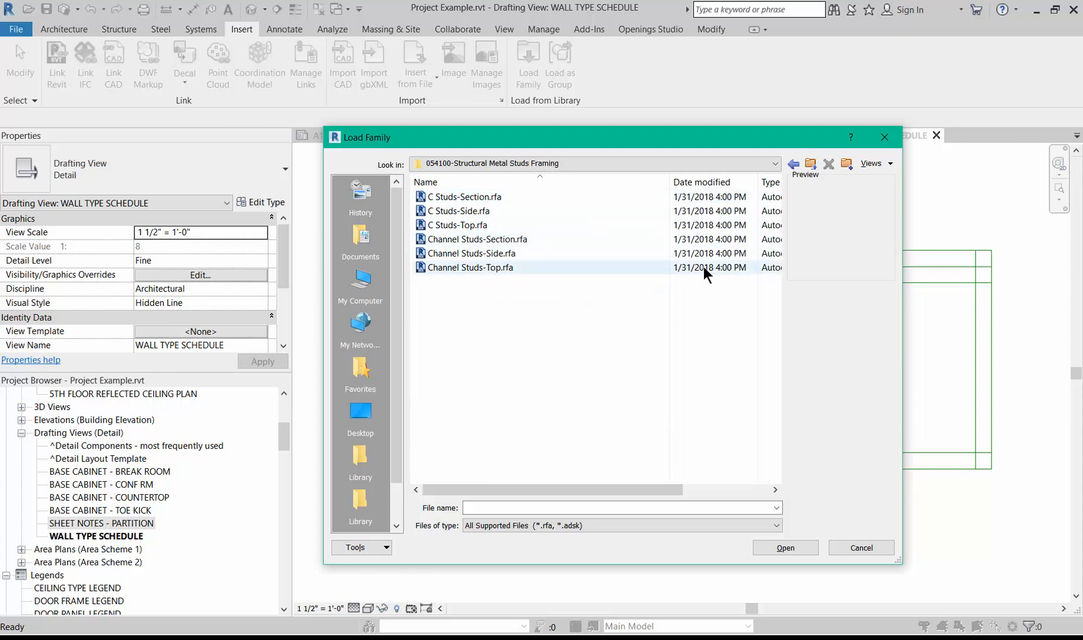
- Browse Div 09-Finishes > 092000-Plaster and Gypsum Board > 092900-Gypsum Board and preview the Corner Bead-Section and Gypsum Wallboard-Section families
click(810, 165)
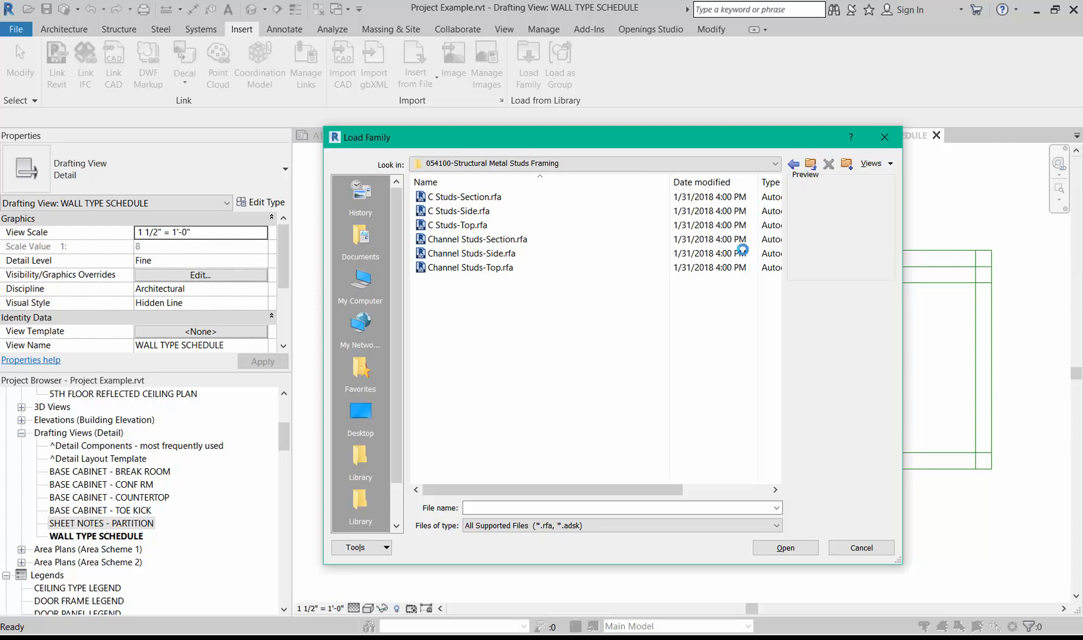
click(810, 165)
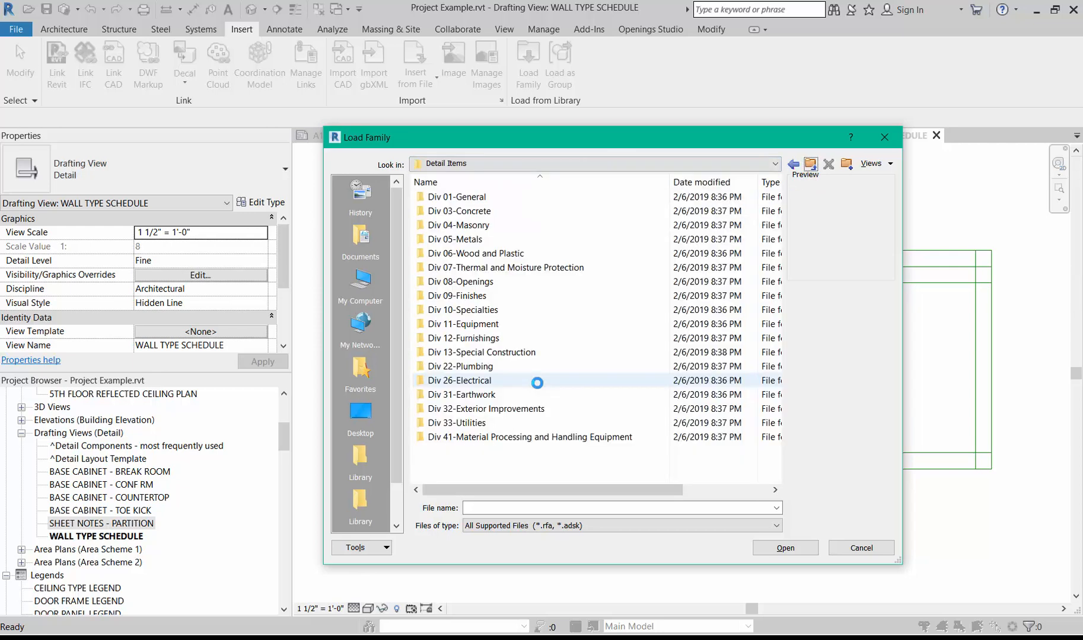
click(494, 292)
double_click(495, 293)
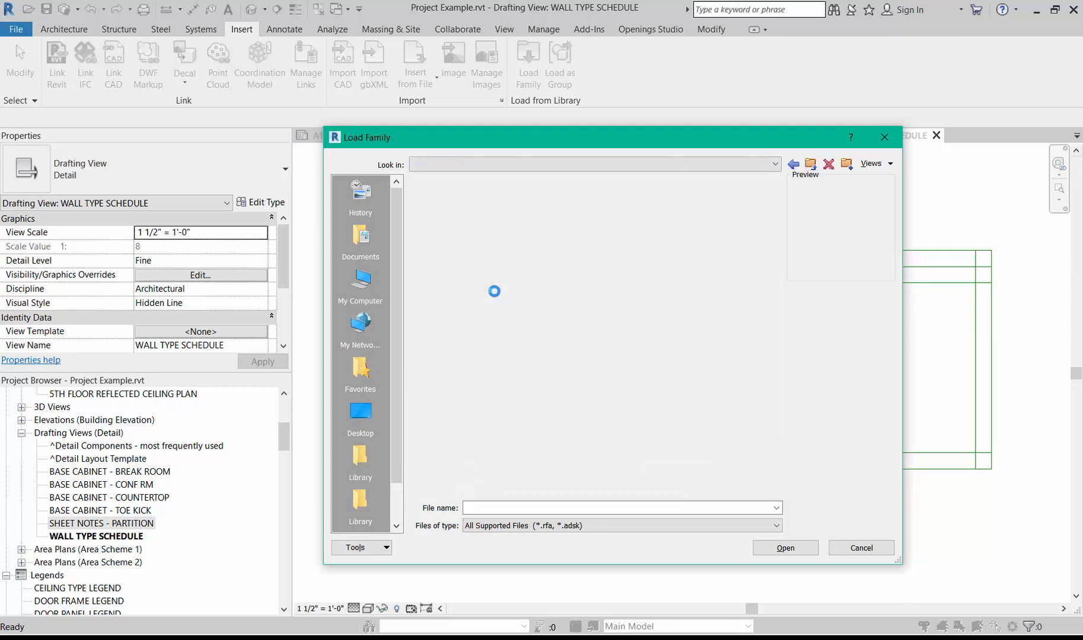
double_click(507, 196)
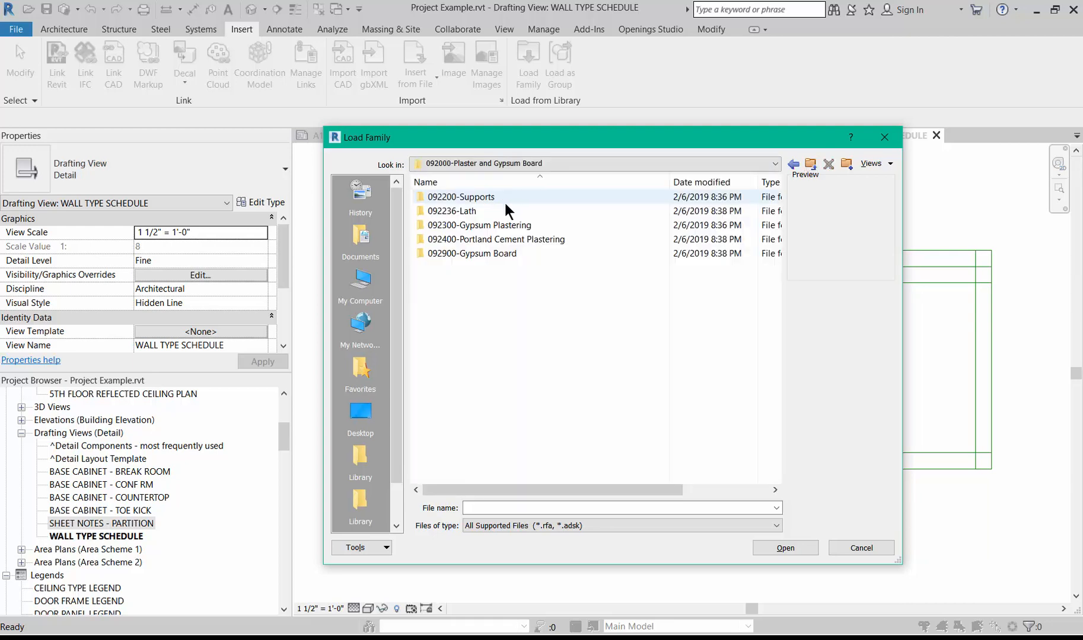
click(478, 257)
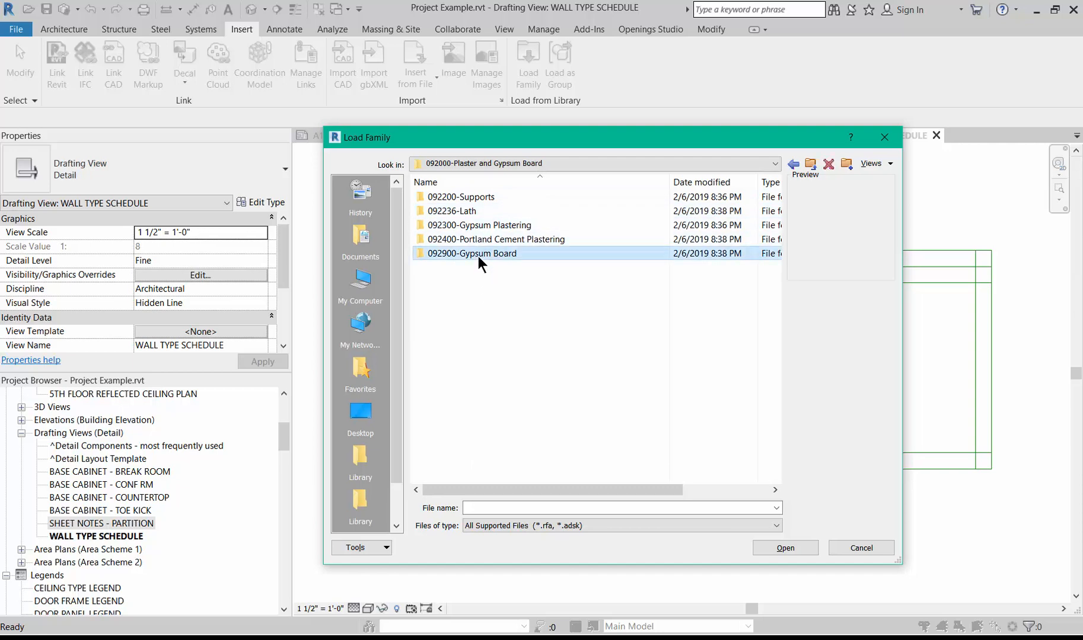
double_click(478, 256)
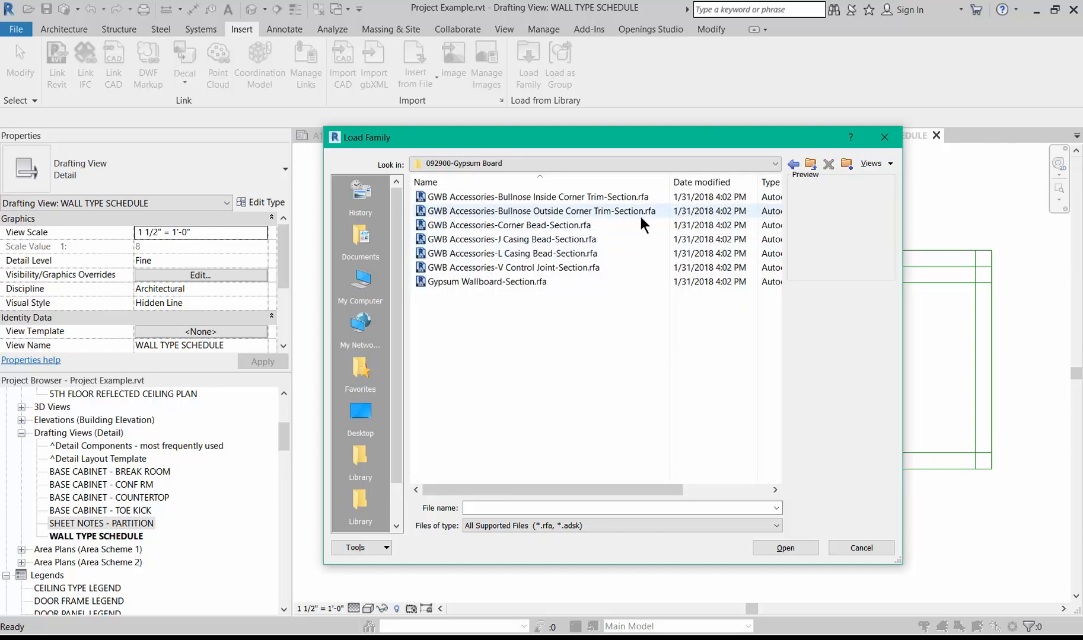
click(599, 194)
click(581, 225)
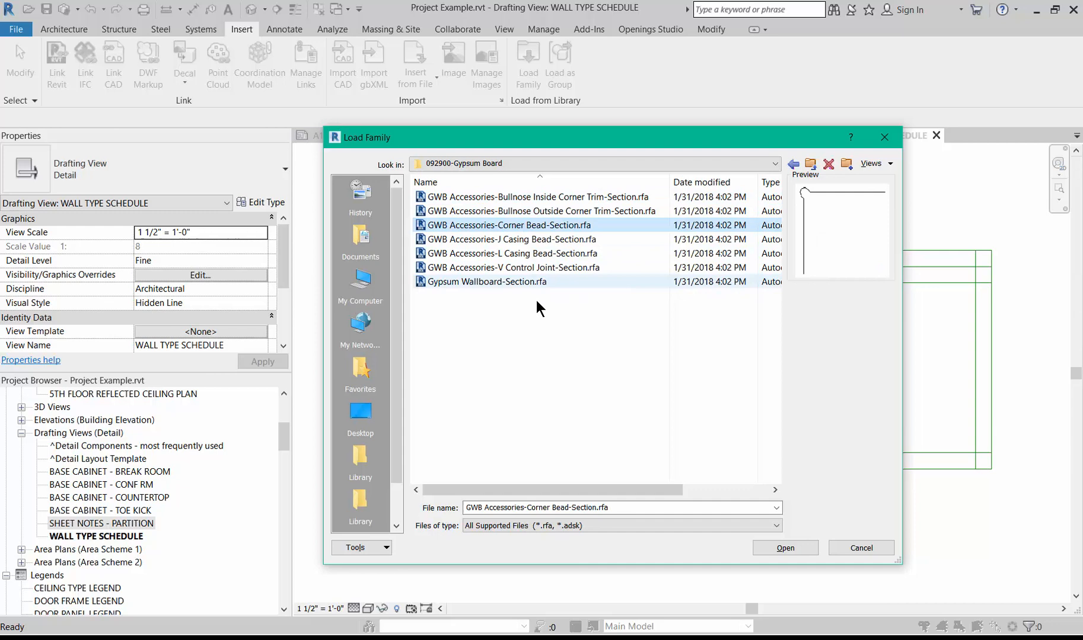
click(492, 283)
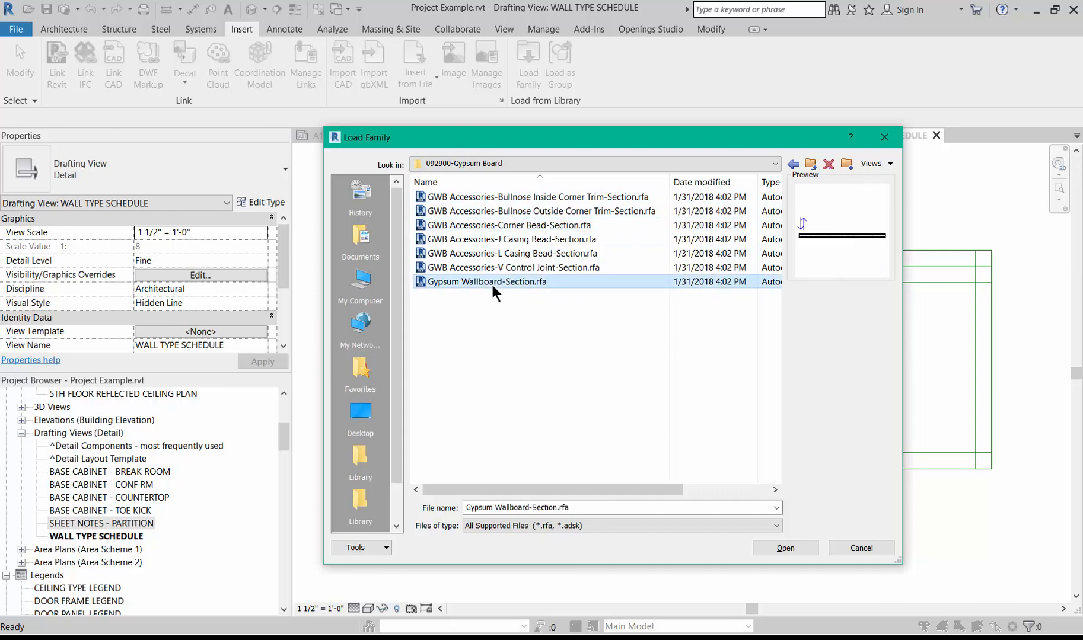
- Go back up to the Detail Items library and open its Div 01-General folder
click(811, 165)
click(810, 165)
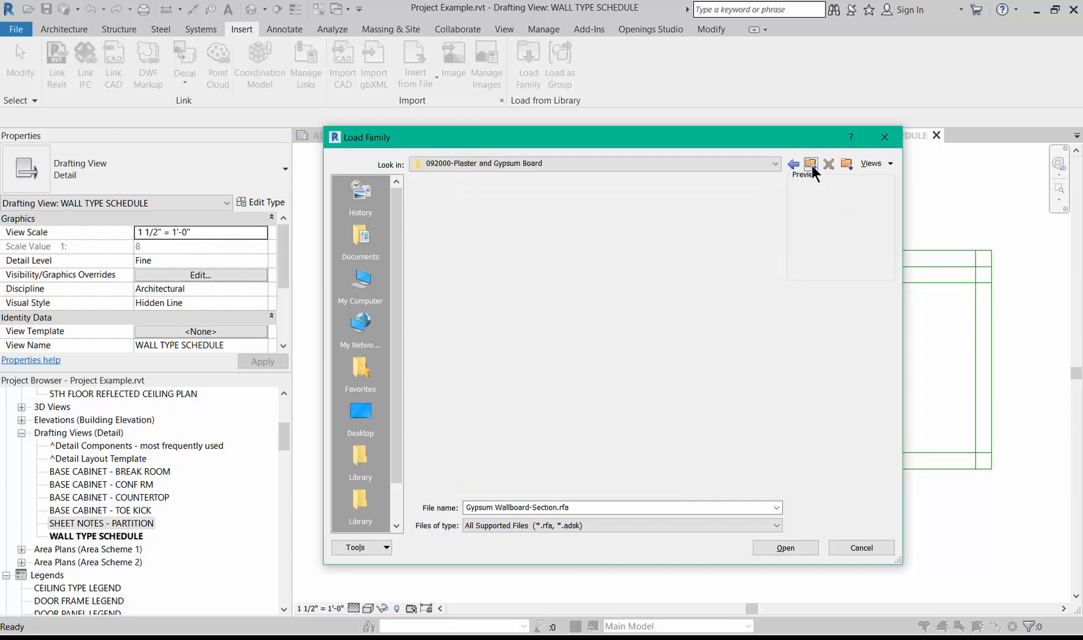
click(810, 165)
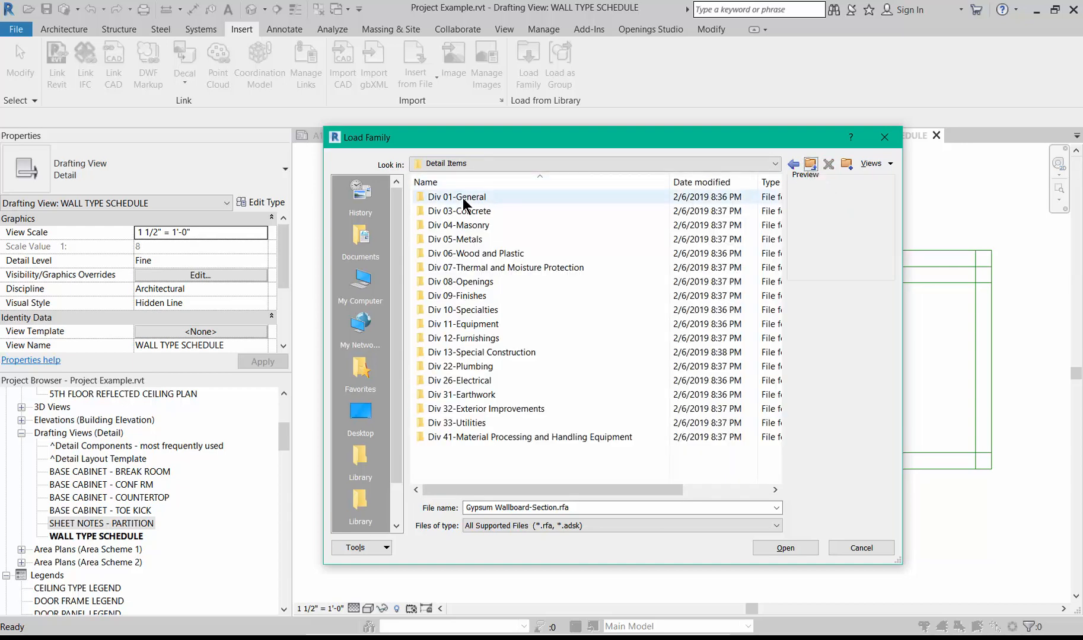
double_click(460, 196)
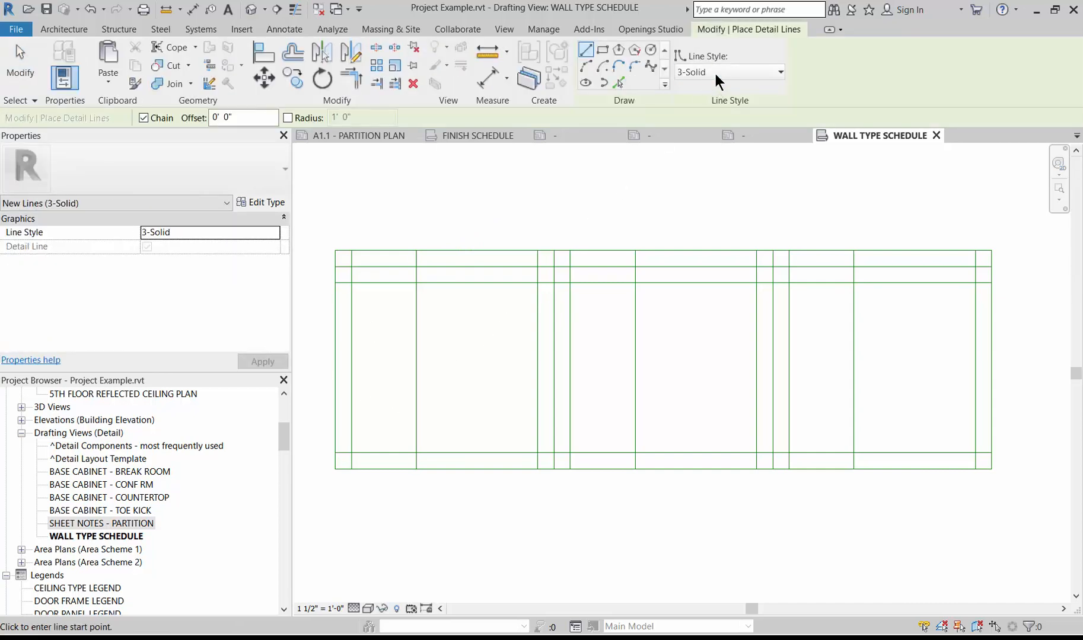
- Draw a horizontal 5-Solid detail line across all three templates, just above their bottom row and between the outer side margins
click(714, 72)
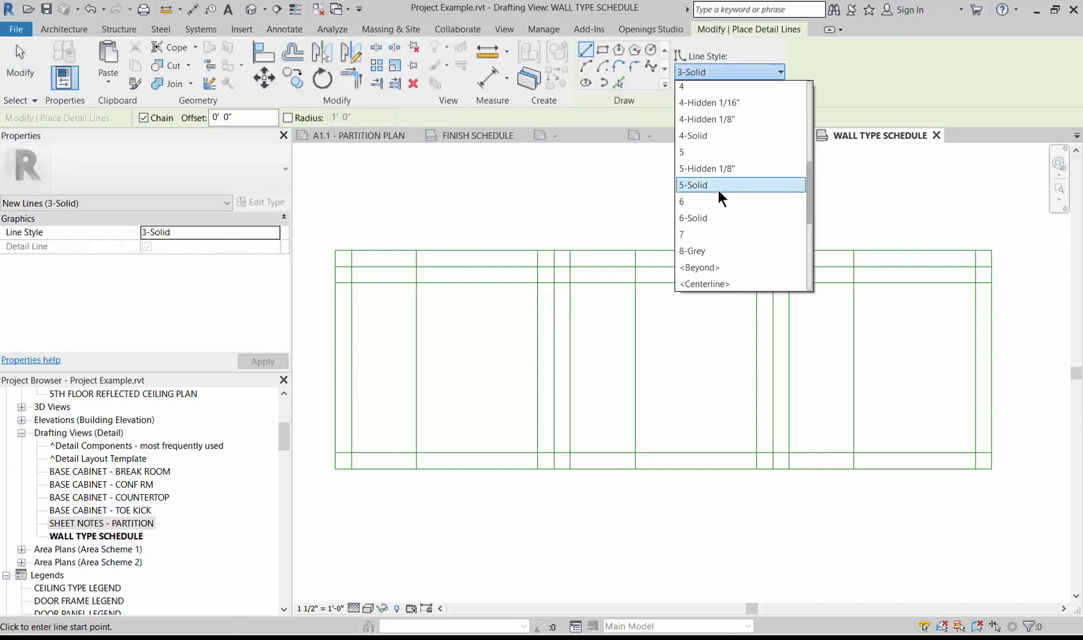
scroll(718, 190, down, 2)
scroll(718, 189, up, 1)
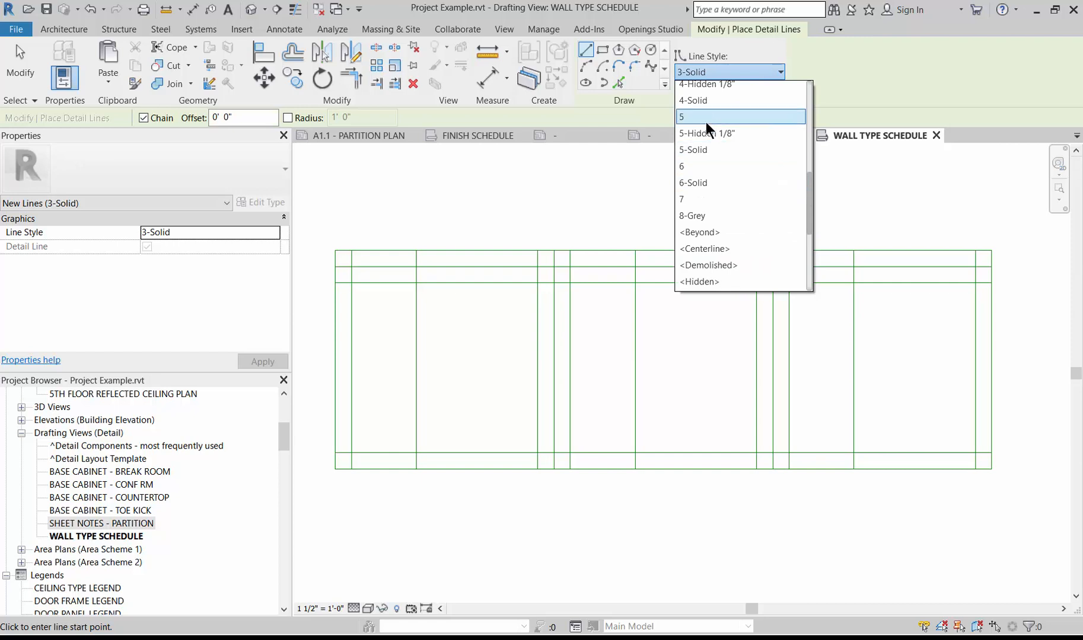
click(706, 148)
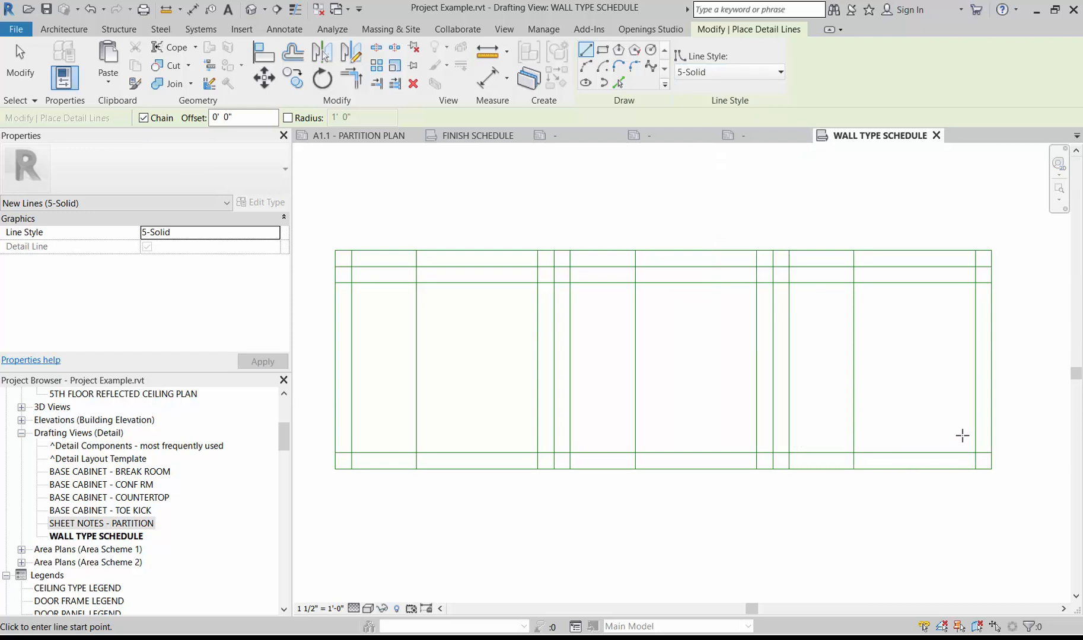
click(963, 440)
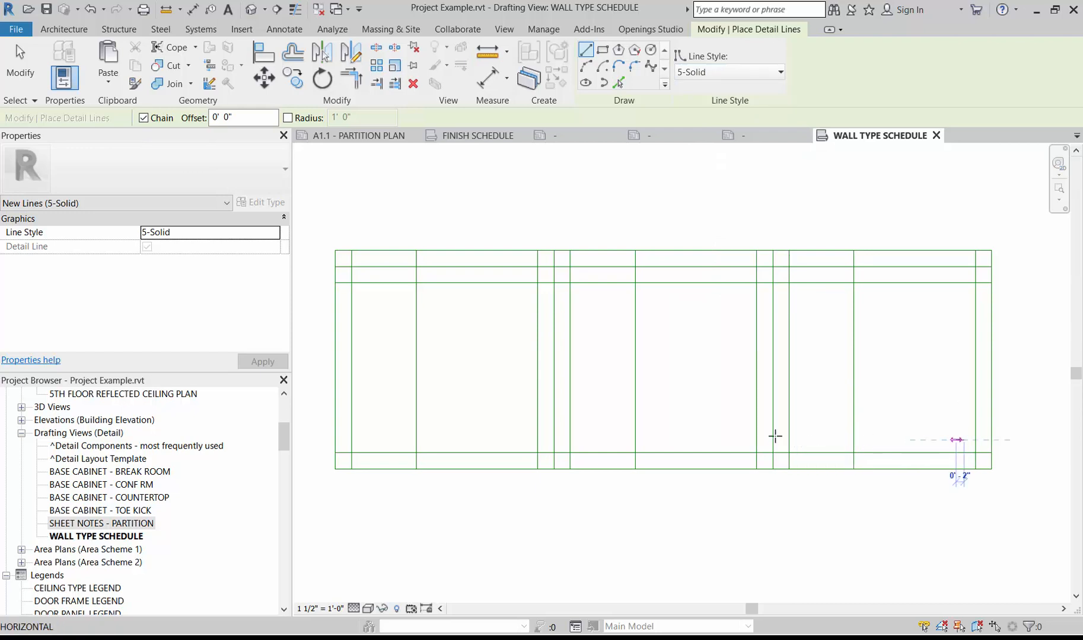
click(368, 440)
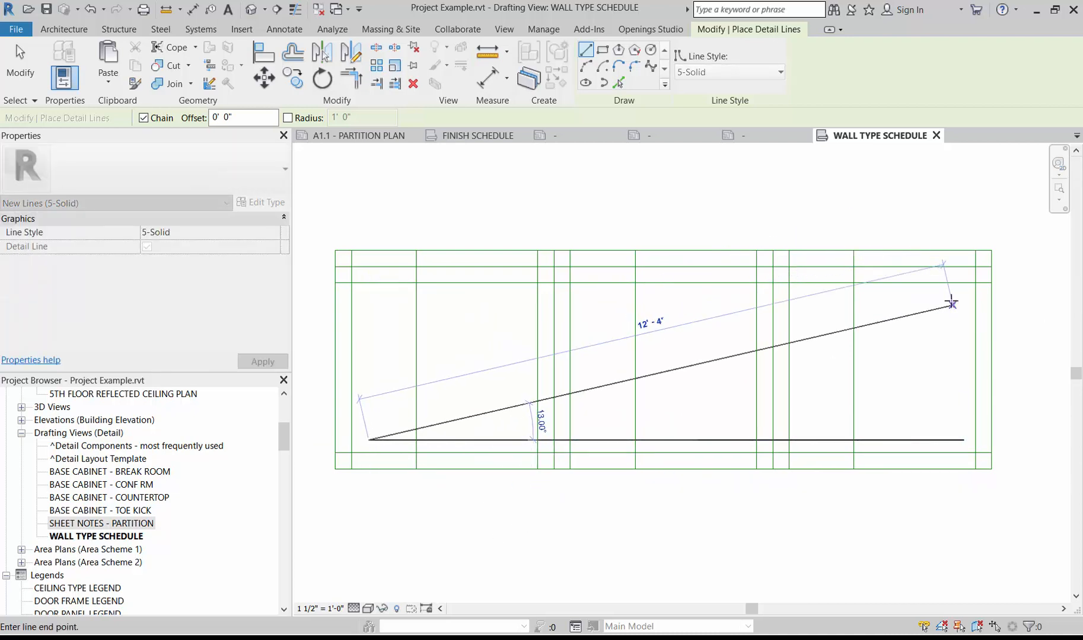
key(Escape)
key(Escape)
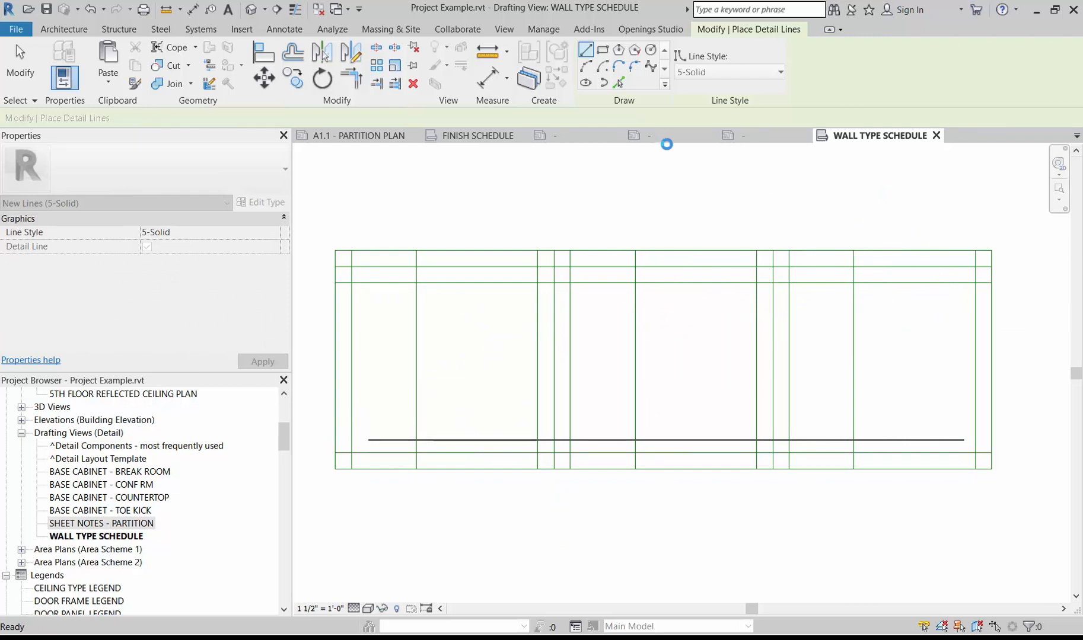
- Draw a second horizontal 5-Solid detail line across the three templates, just below their top header rows
click(946, 287)
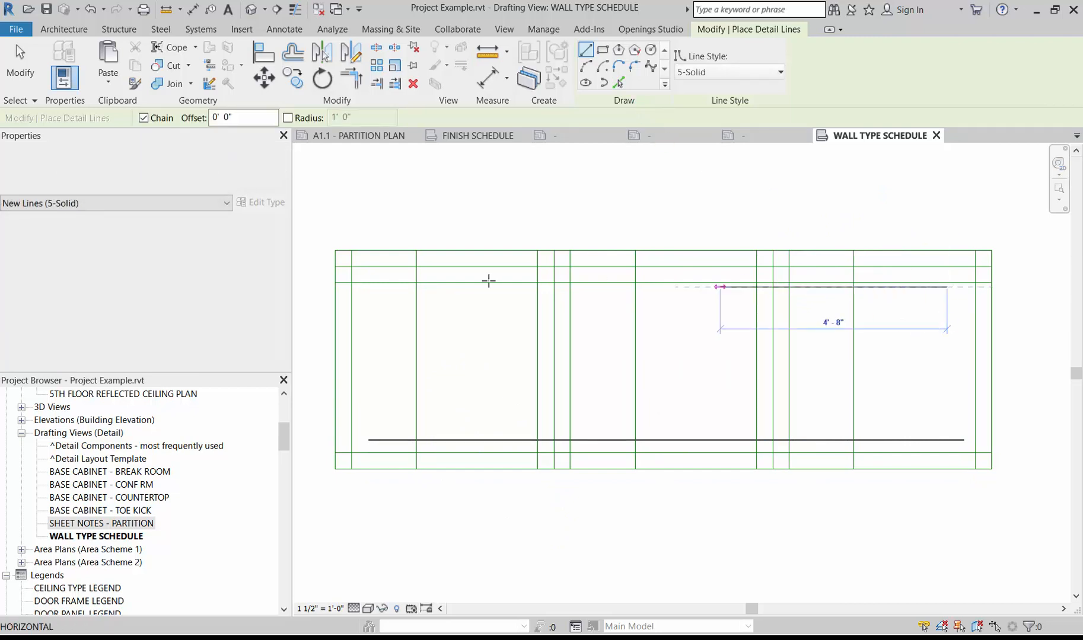
click(370, 287)
key(Escape)
key(Escape)
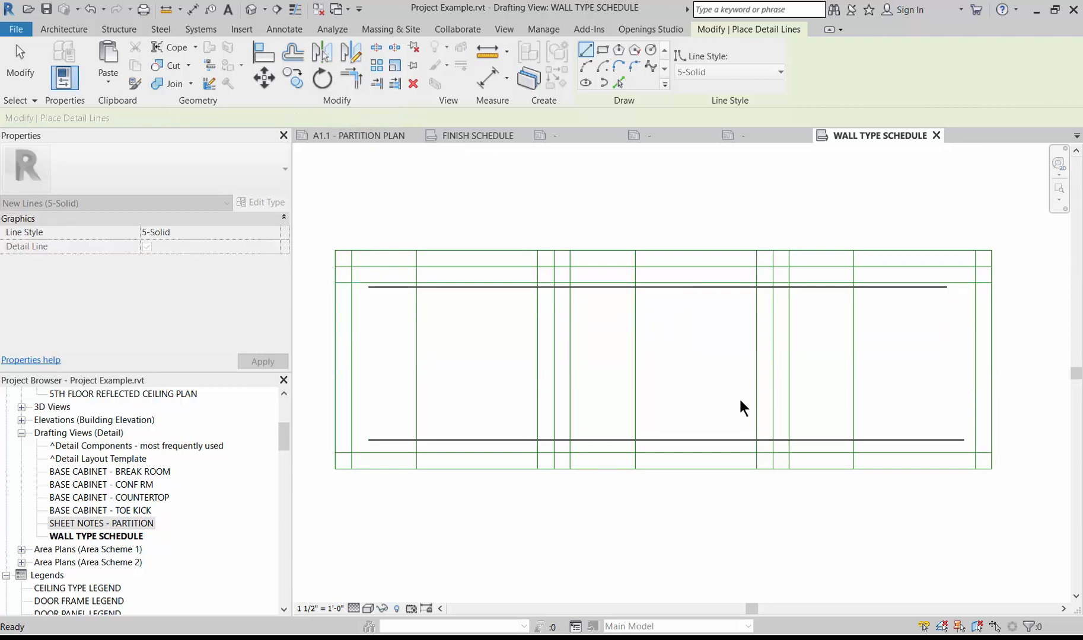
- Measure the vertical distance between the two horizontal 5-Solid lines with an aligned dimension, without placing it
key(d)
key(i)
click(702, 440)
click(703, 288)
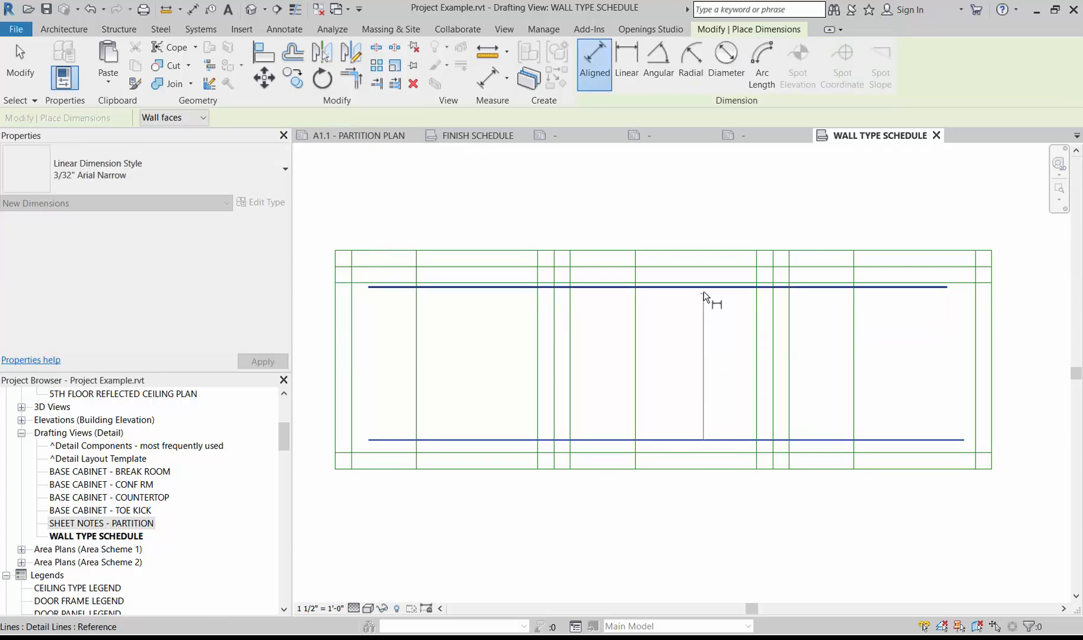
scroll(701, 363, up, 4)
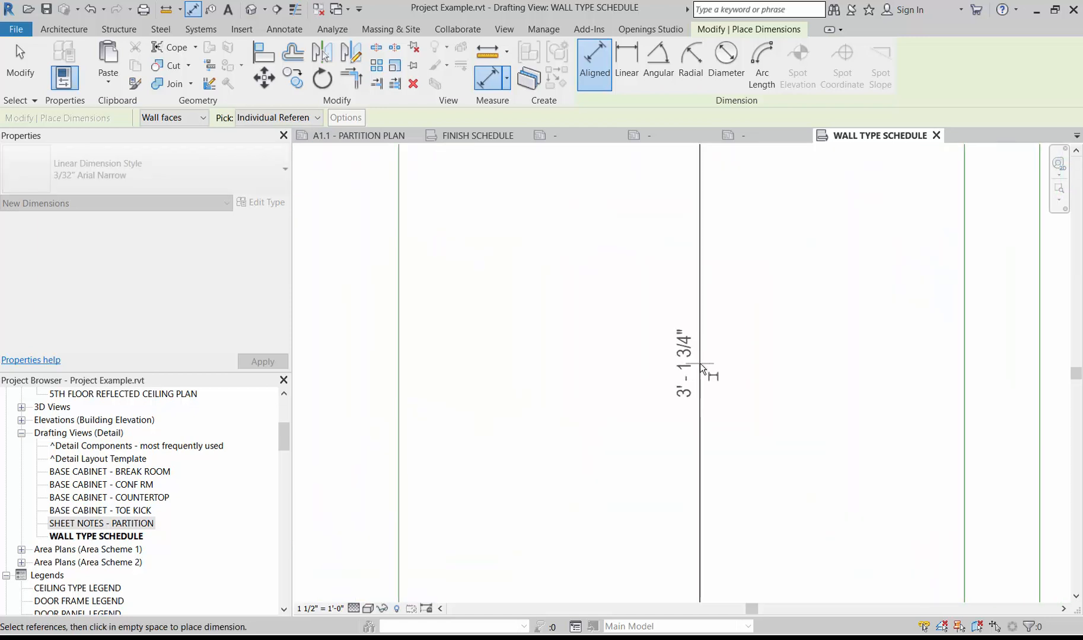
scroll(699, 363, down, 3)
scroll(700, 361, down, 2)
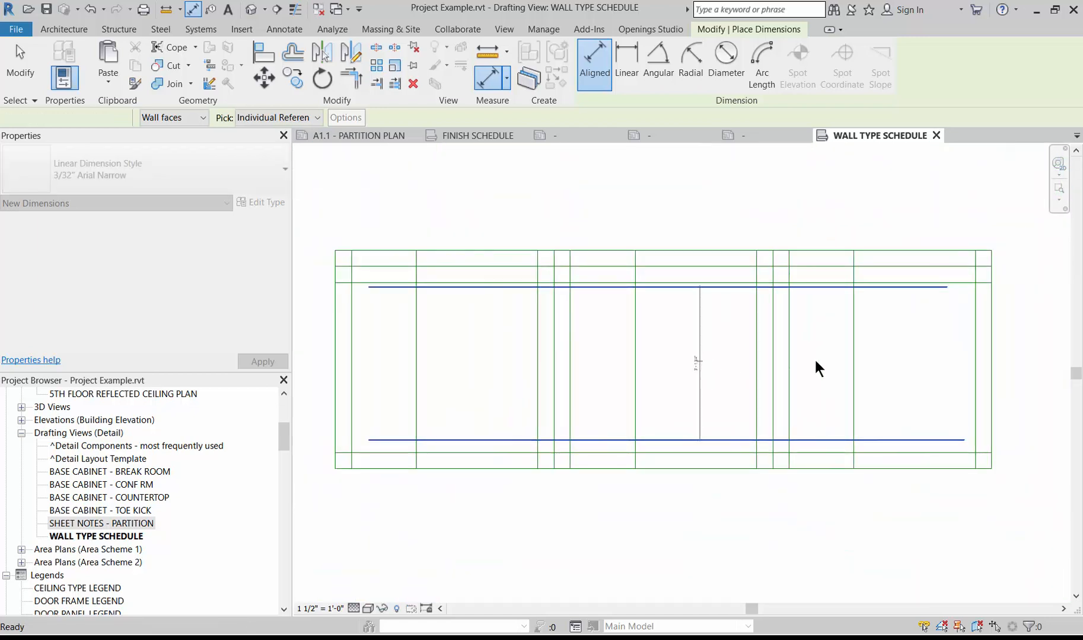
key(Escape)
key(Escape)
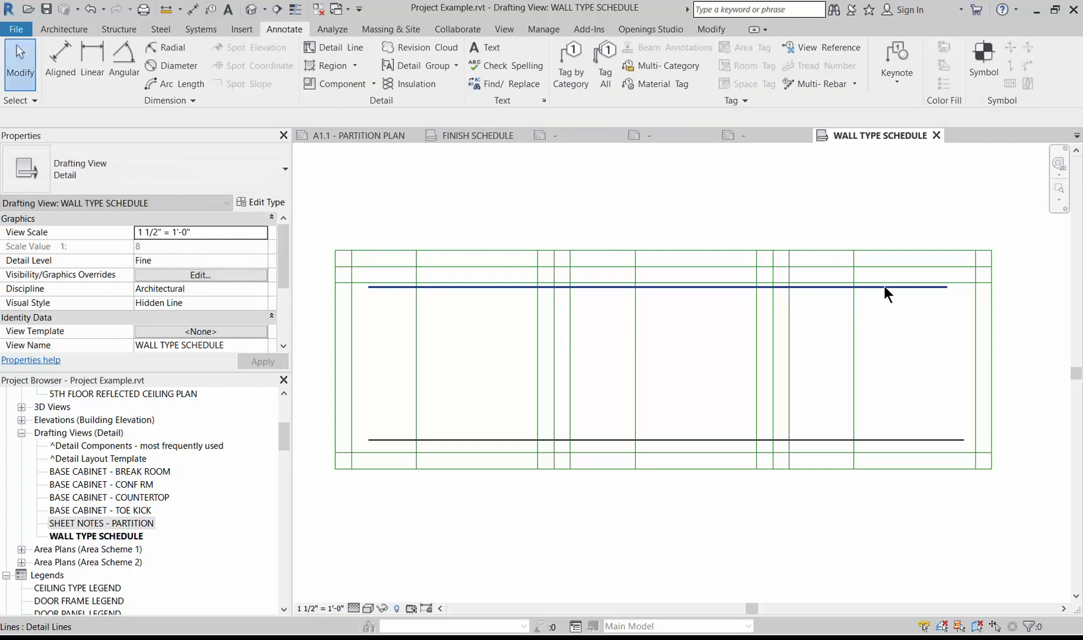
- Extend the upper 5-Solid line's right end to align with the lower line's end, giving a length of 12' - 3"
click(945, 287)
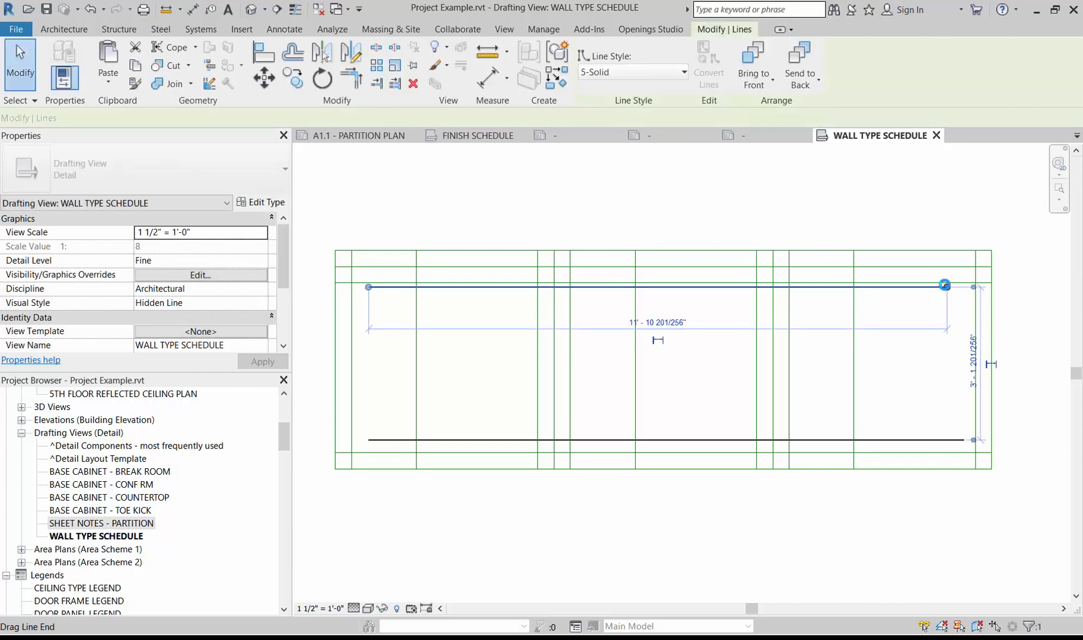
drag(961, 286, 964, 287)
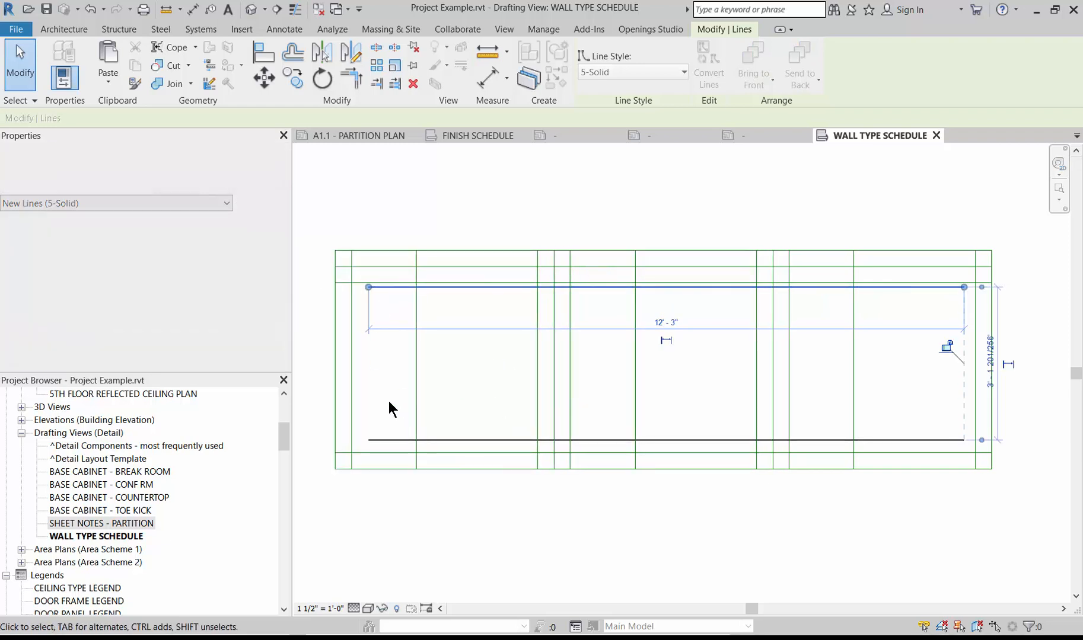
click(622, 190)
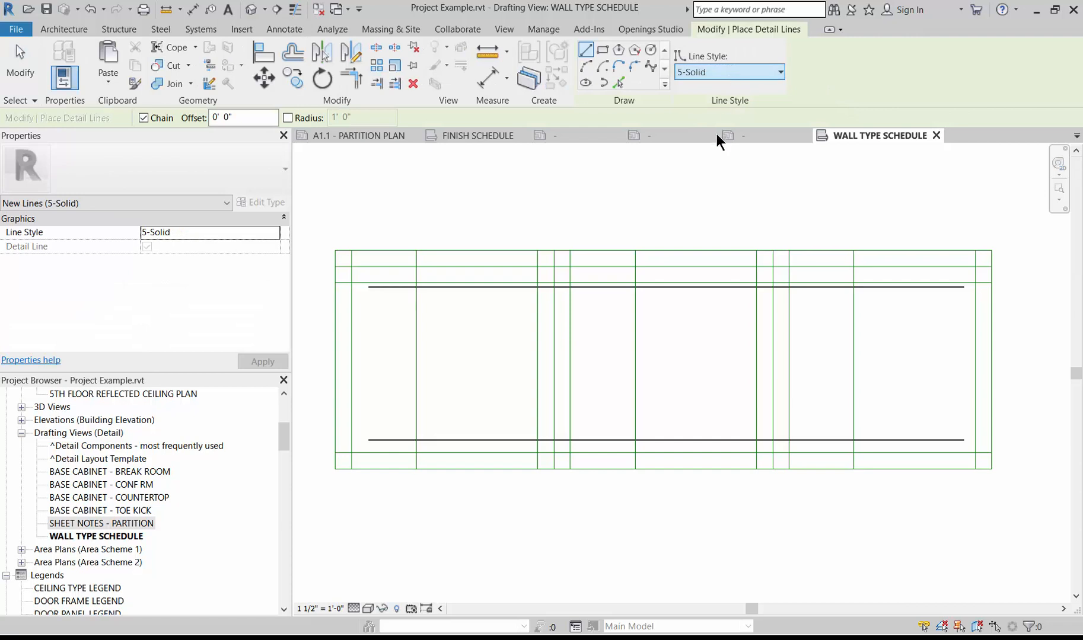
- Draw a horizontal 3-Hidden 1/16" detail line across all three templates, below the upper solid line and aligned with both its ends
click(730, 72)
scroll(714, 148, up, 3)
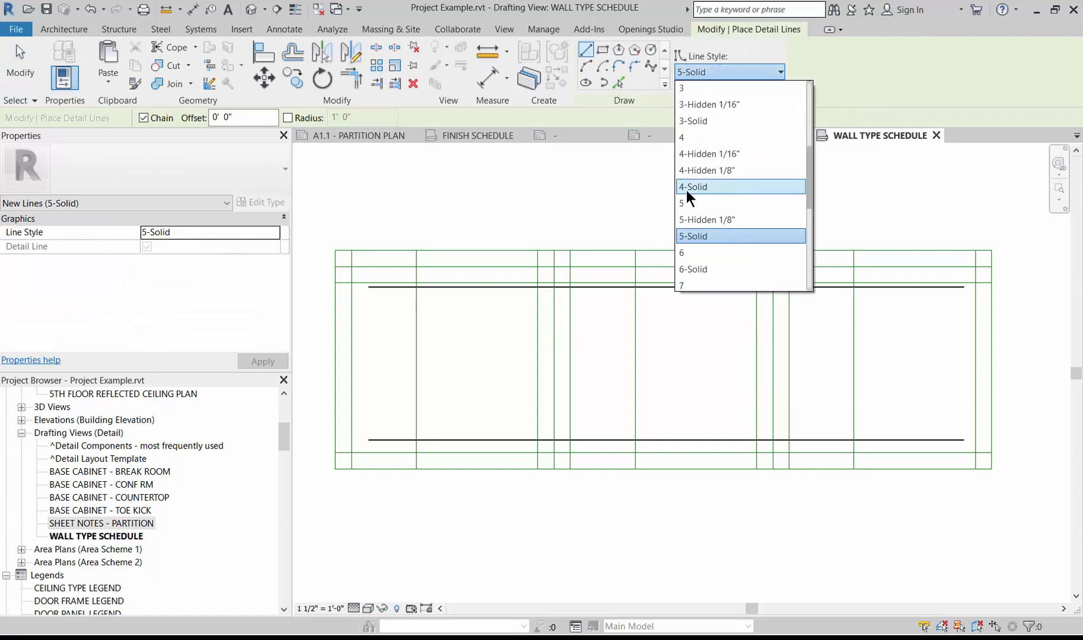
click(708, 104)
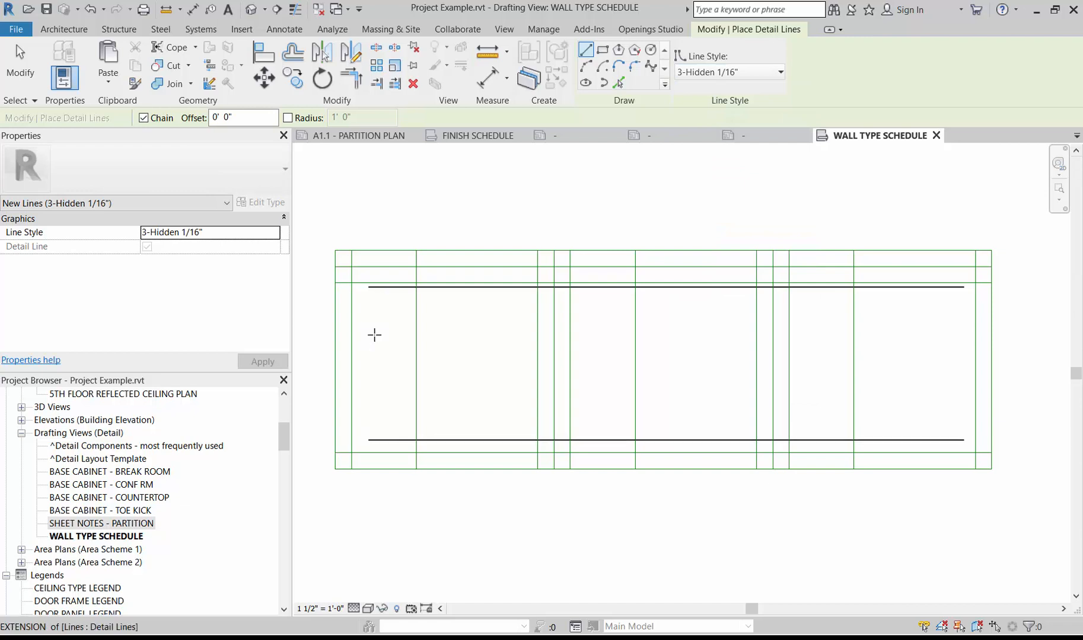
click(374, 335)
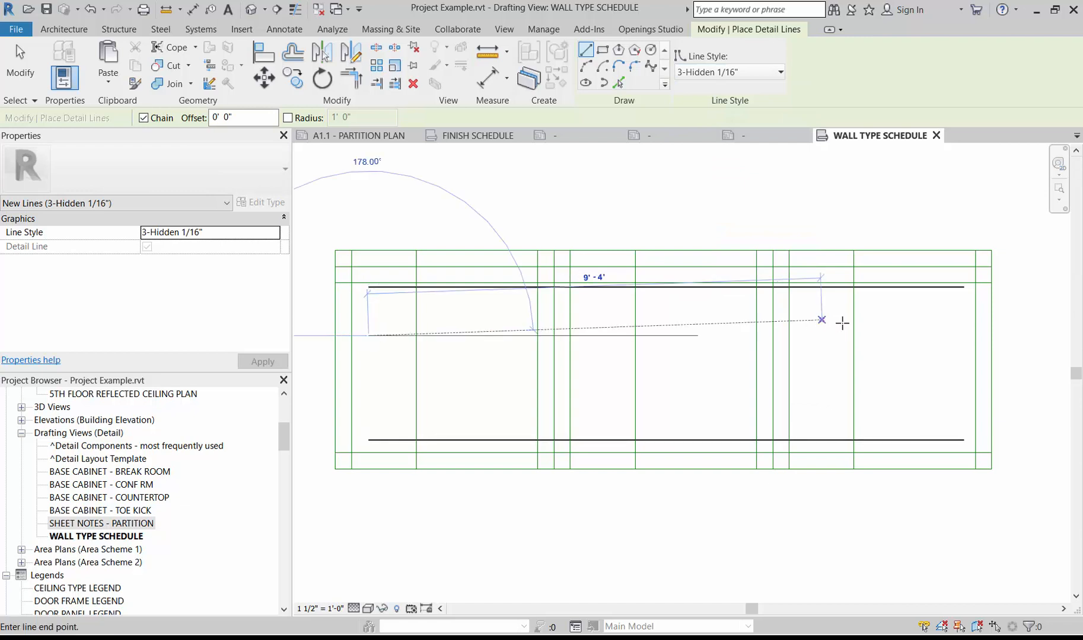
click(961, 336)
key(Escape)
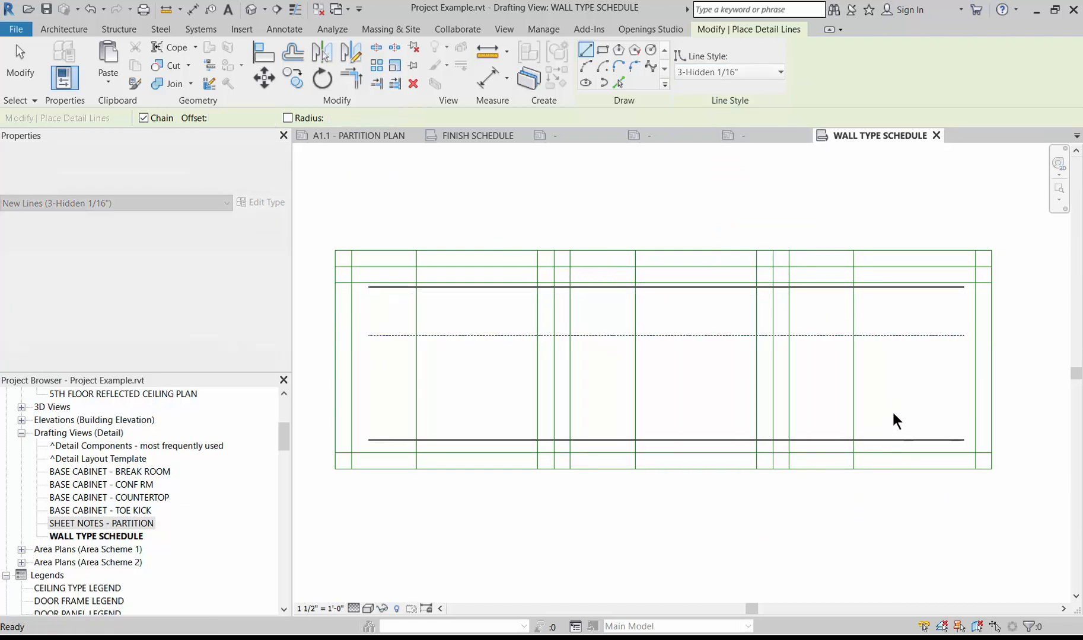
key(Escape)
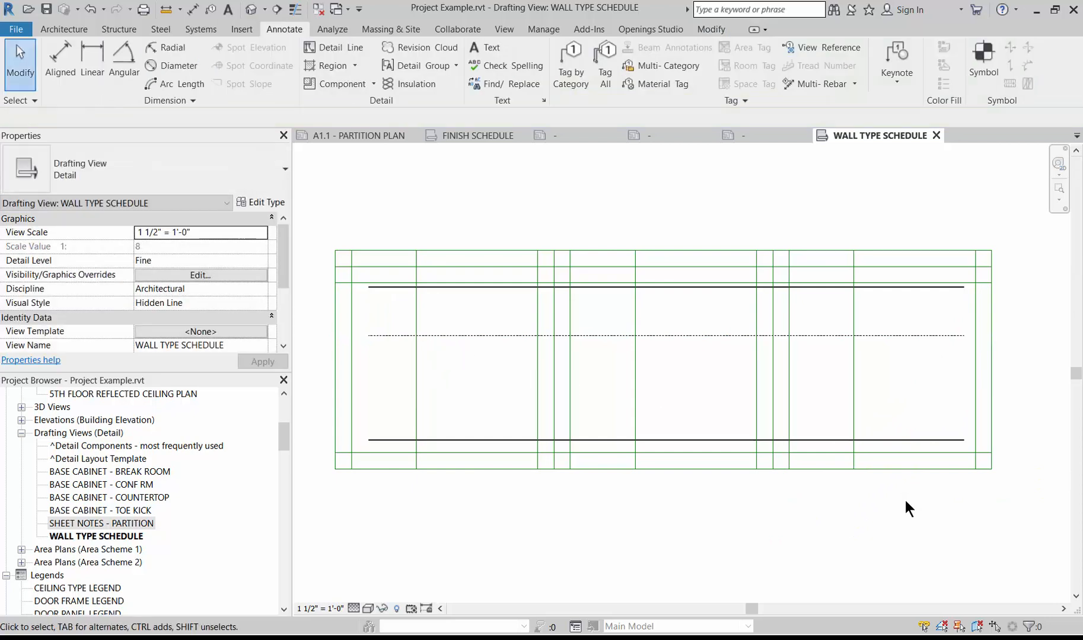
- Add the text note FINISHED FLOOR SLAB above the lower solid line in the right-hand template, with a leader pointing to that line
scroll(903, 497, up, 1)
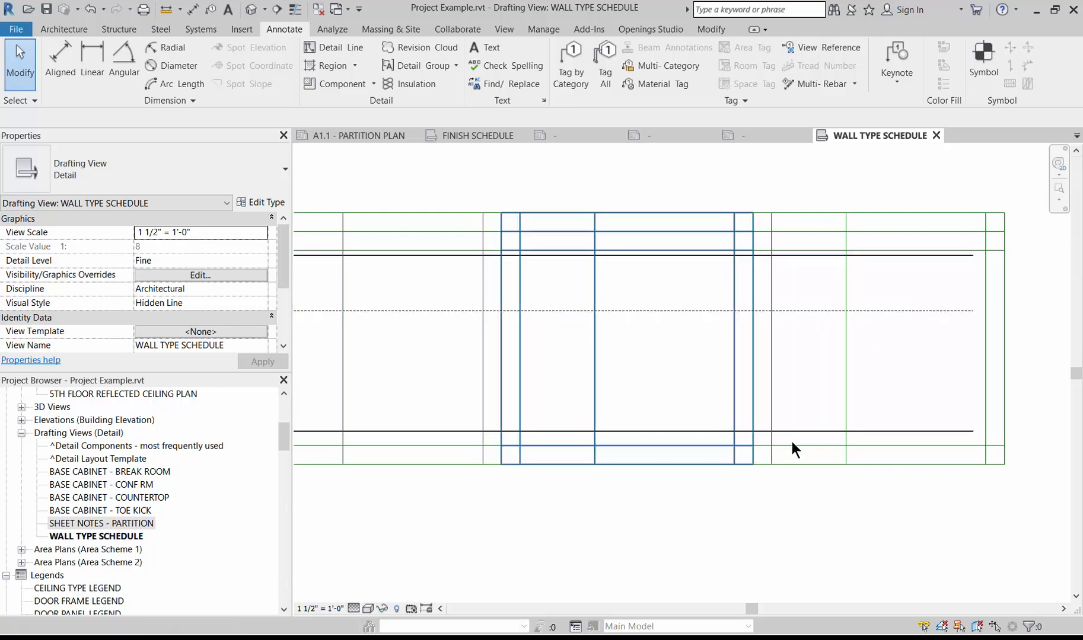
click(485, 47)
scroll(967, 444, up, 1)
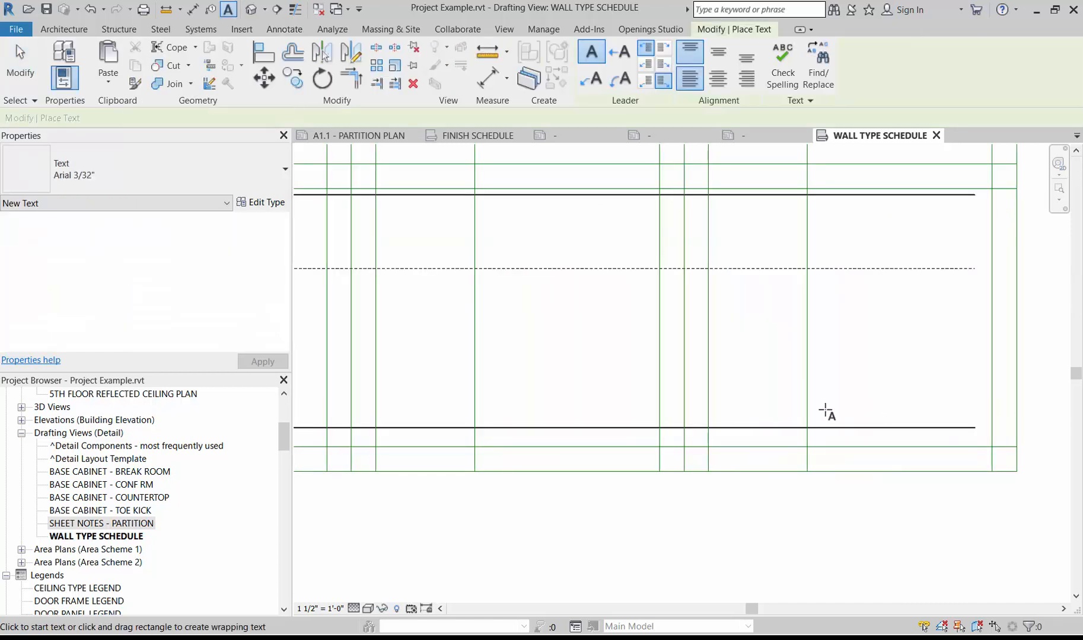
click(844, 412)
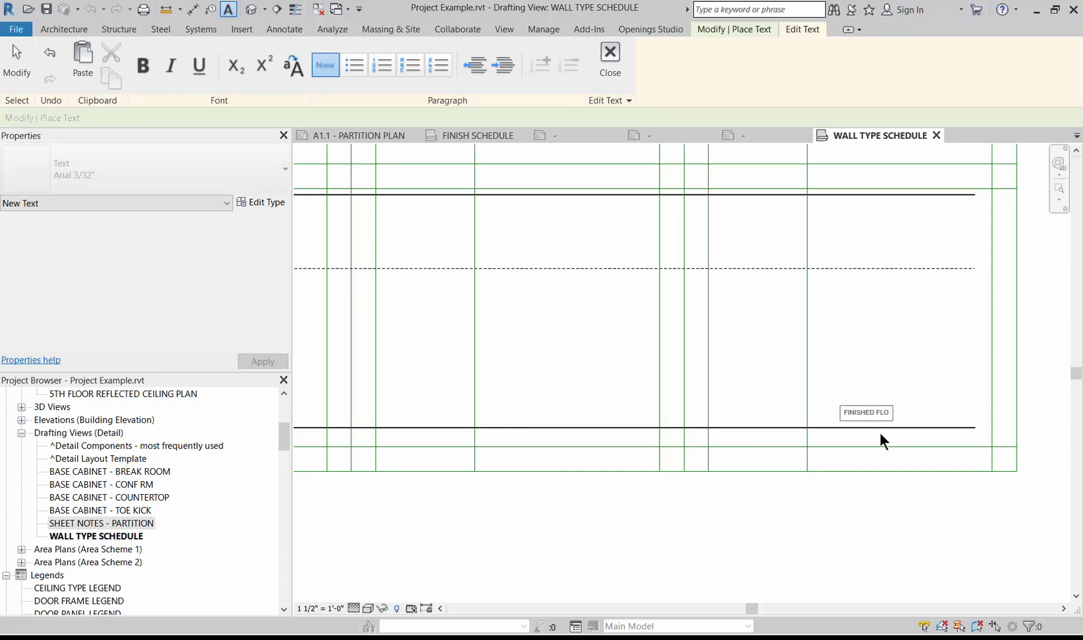
text(FINISHED FLOOR SLAB)
click(875, 431)
key(Escape)
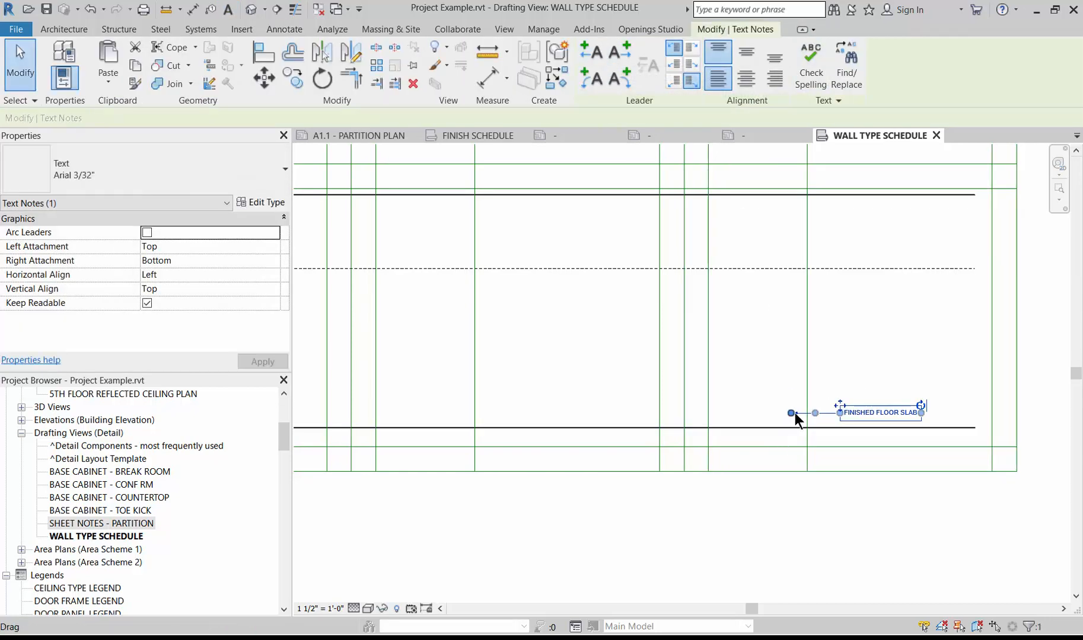
drag(793, 413, 818, 429)
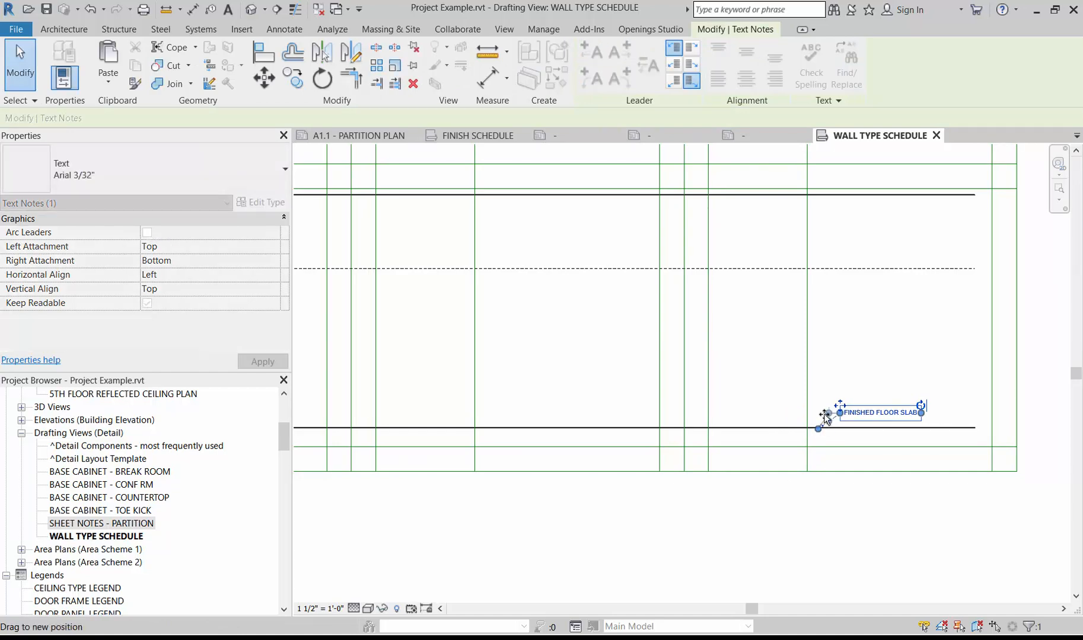
key(Escape)
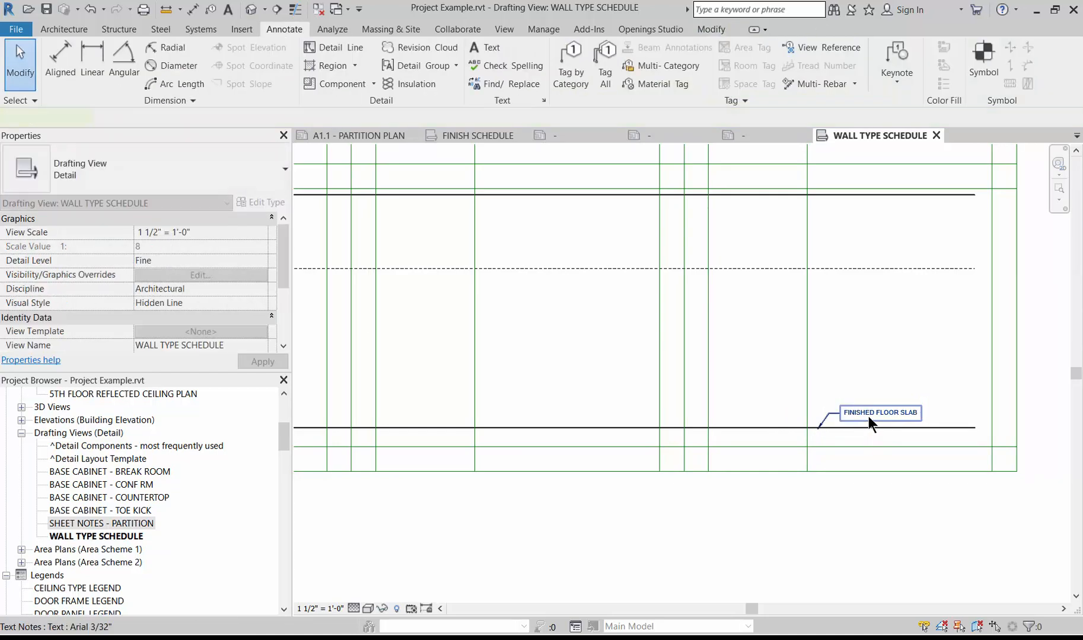
- Copy the FINISHED FLOOR SLAB note about 2' - 7" straight up and point the copy's leader at the upper solid line
click(868, 416)
key(c)
key(c)
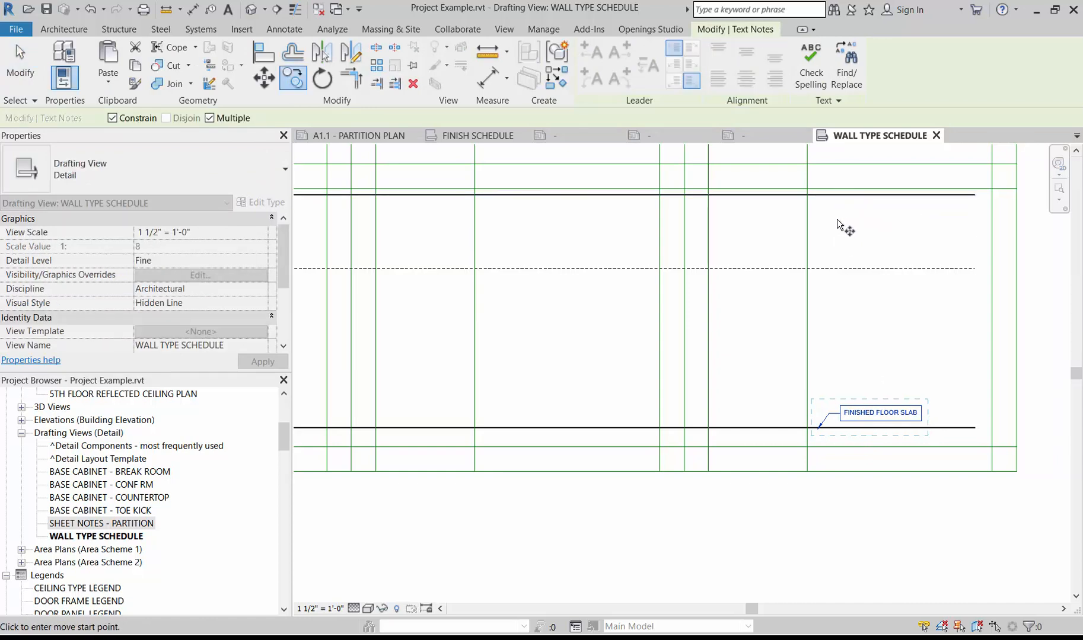
click(861, 416)
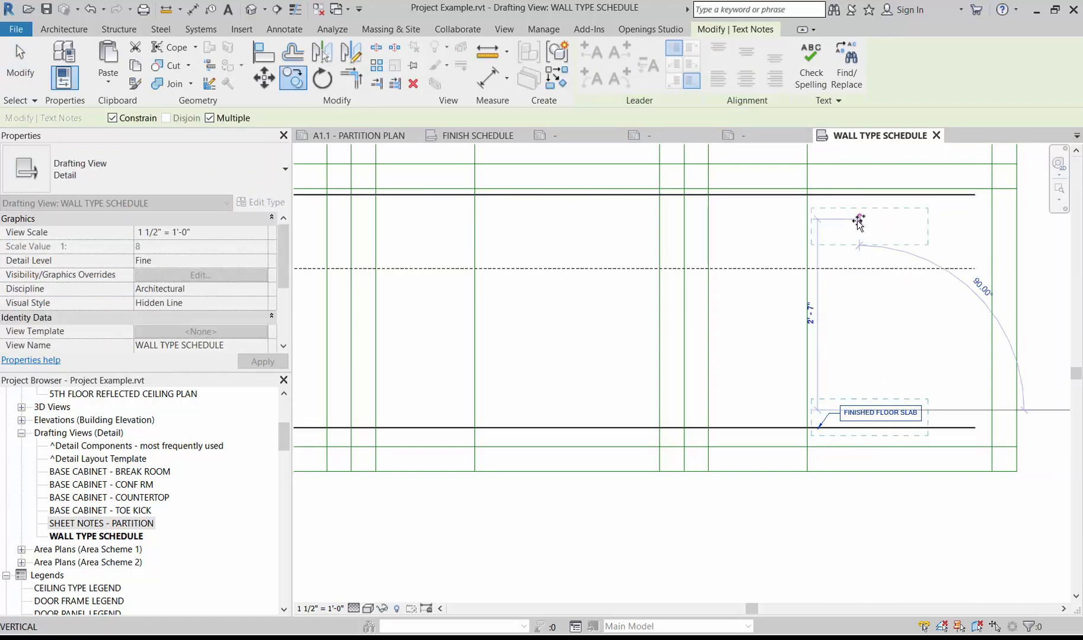
click(849, 231)
key(Escape)
key(Escape)
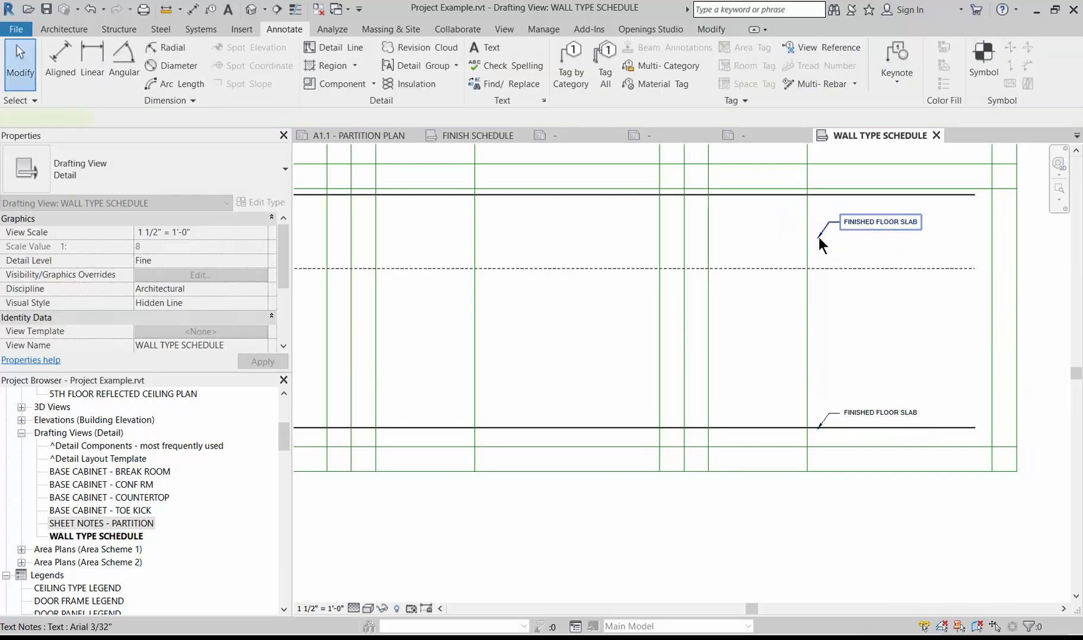
click(820, 236)
drag(801, 195, 818, 200)
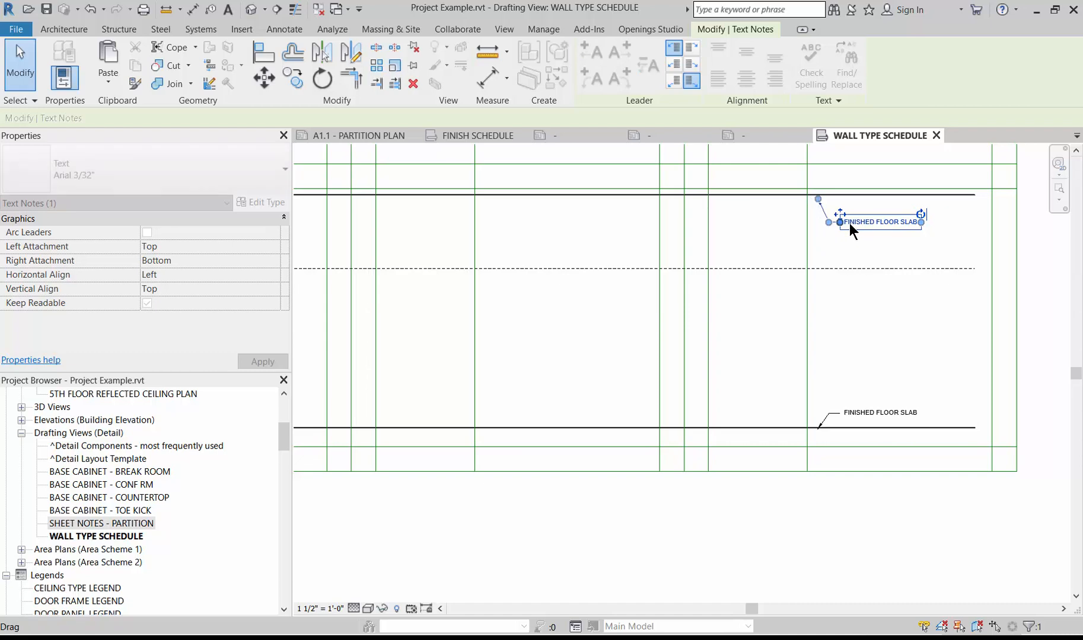
- Replace the upper note's text with UNDERSIDE OF DECK
click(889, 223)
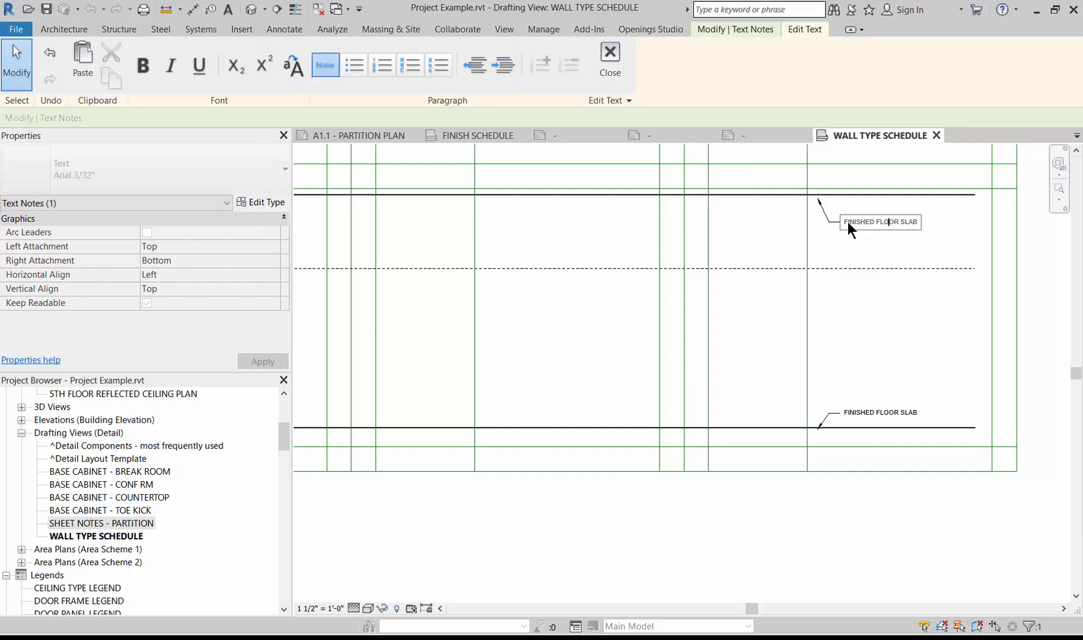
key(BackSpace)
key(BackSpace)
key(BackSpace)
key(BackSpace)
key(BackSpace)
key(BackSpace)
key(BackSpace)
key(BackSpace)
key(Delete)
key(Delete)
key(Delete)
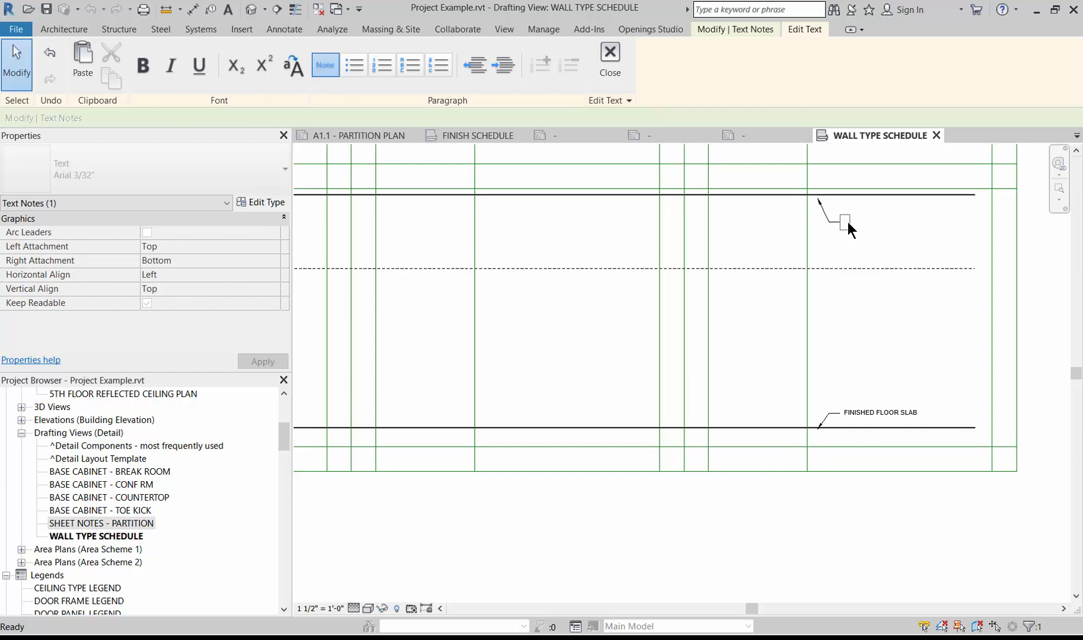
click(847, 221)
text(UNDERSIDE OF DECK)
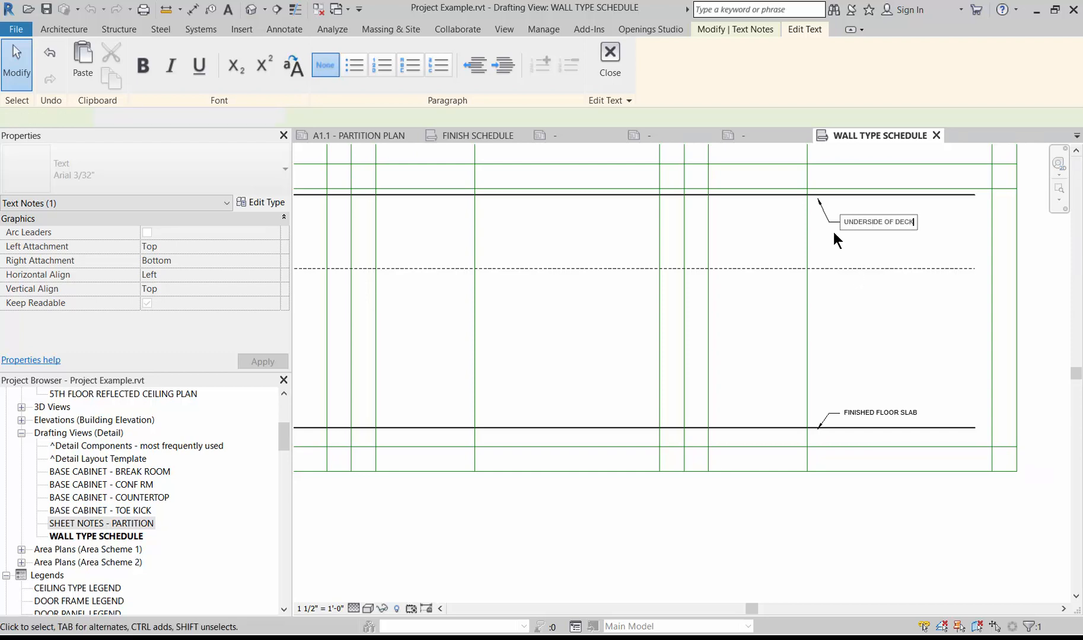
click(833, 232)
- Copy the UNDERSIDE OF DECK note 1' - 0" straight down so the copy's leader points at the dashed line
click(847, 225)
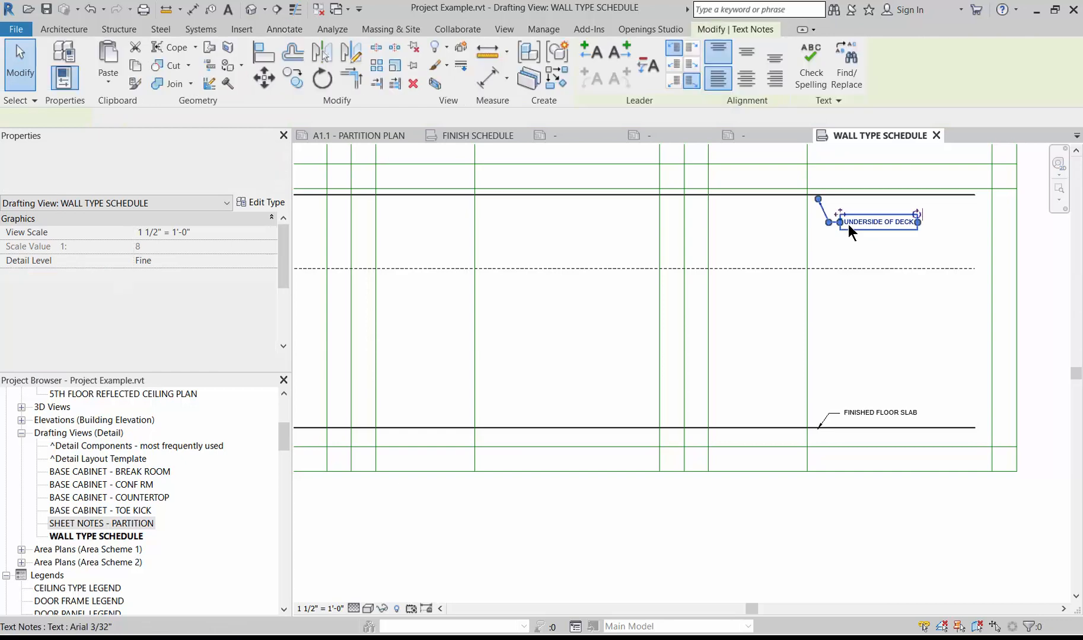
key(c)
key(o)
click(848, 224)
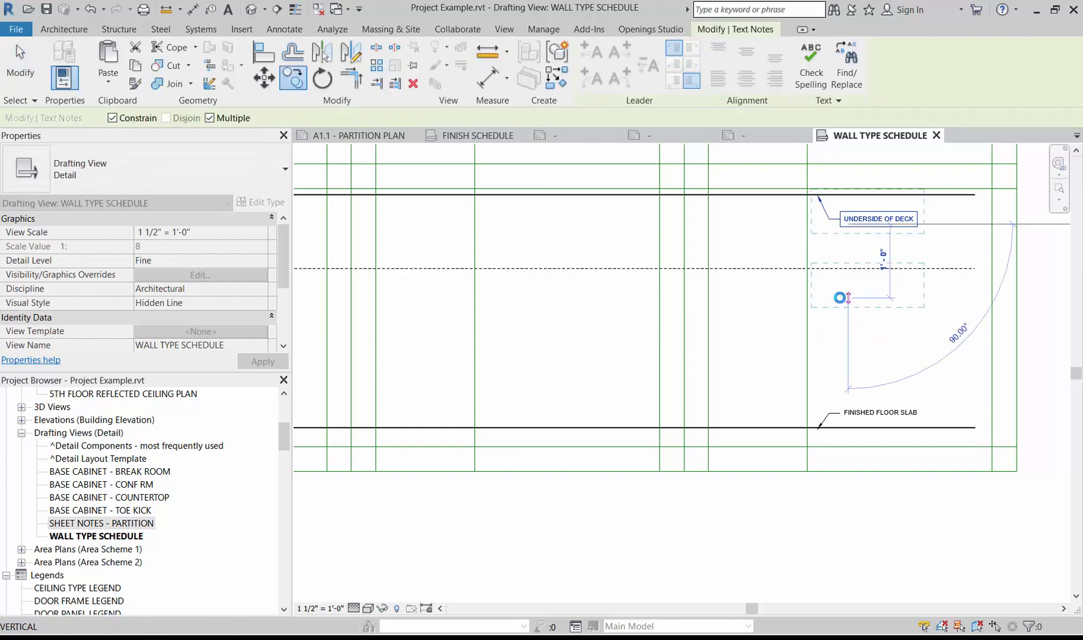
click(847, 297)
key(Escape)
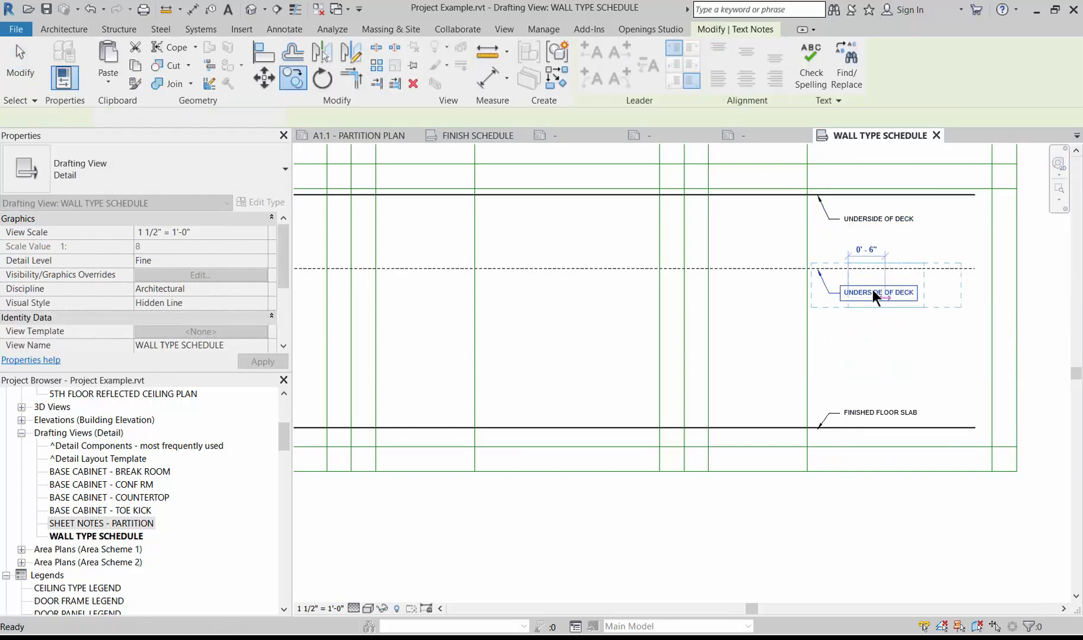
key(Escape)
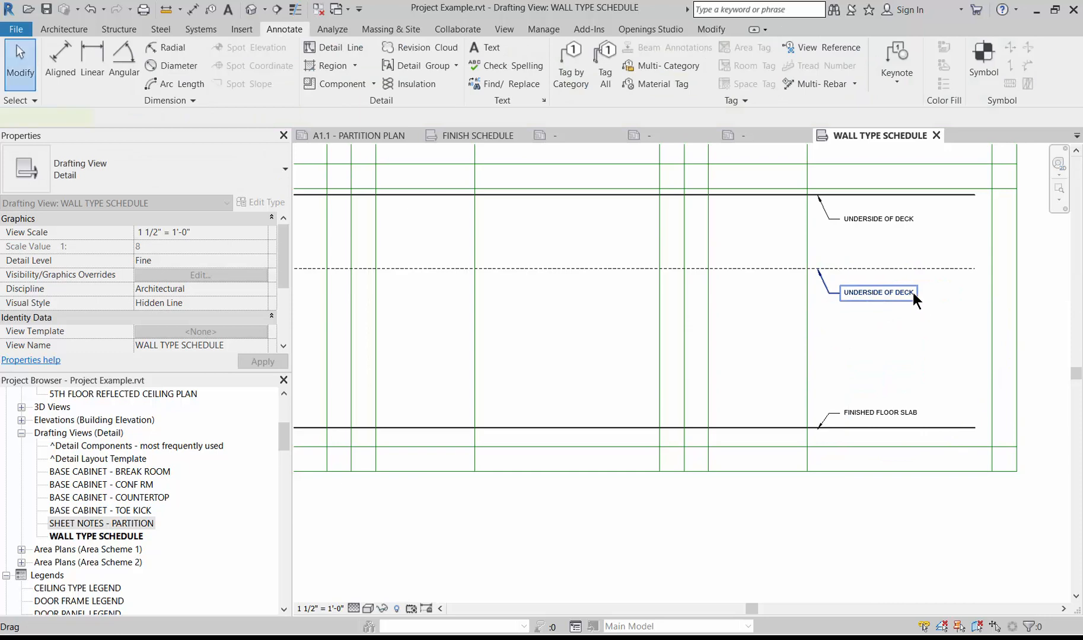
- Replace the text of the note at the dashed line with CEILING LINE, TYP
click(911, 293)
click(882, 290)
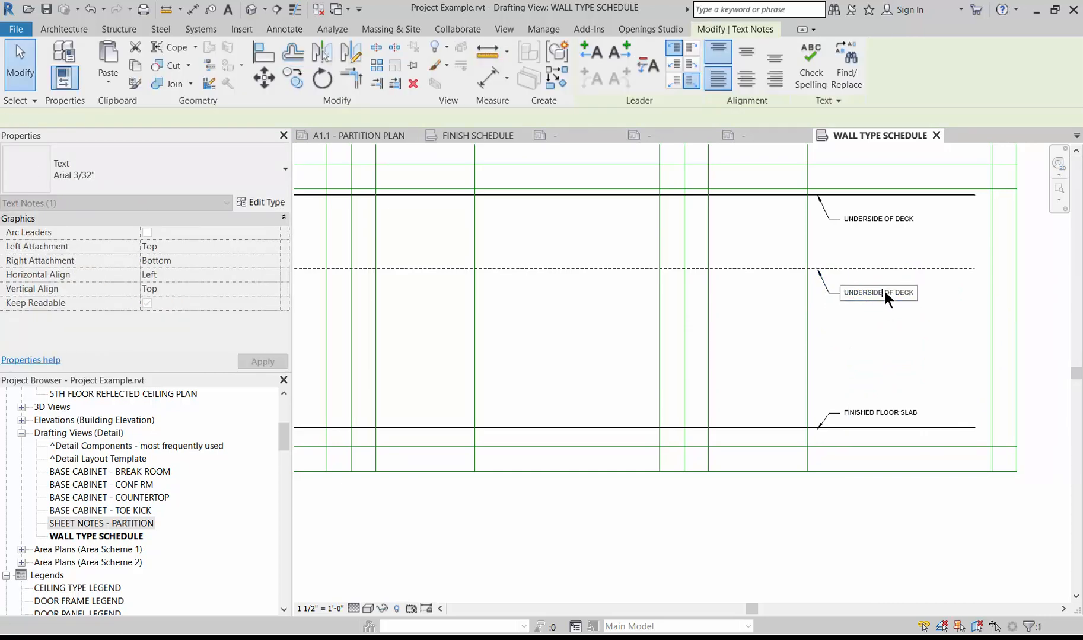
key(BackSpace)
key(BackSpace)
key(BackSpace)
key(BackSpace)
key(BackSpace)
key(BackSpace)
key(BackSpace)
key(BackSpace)
key(BackSpace)
key(BackSpace)
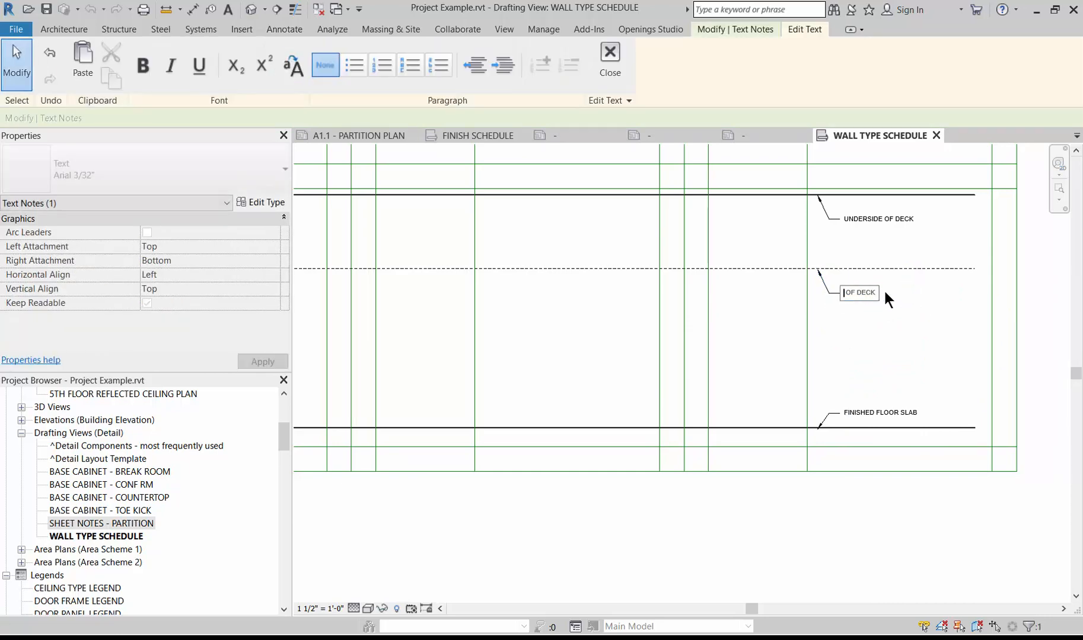
key(Delete)
key(Delete)
key(Delete)
key(Delete)
key(Delete)
key(Delete)
key(Delete)
click(958, 332)
scroll(958, 332, down, 1)
click(958, 334)
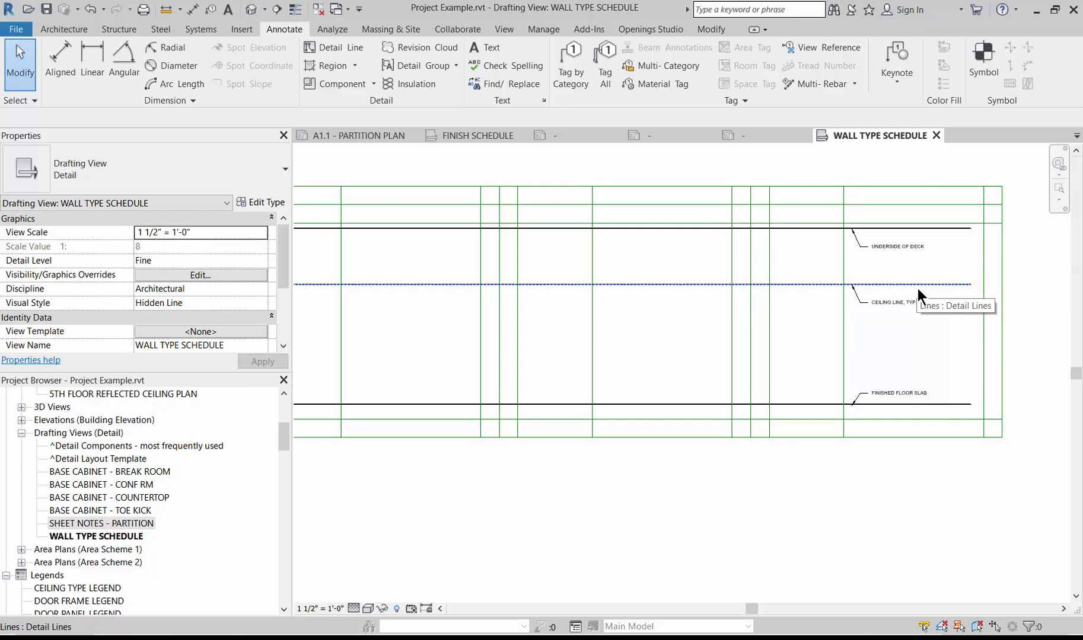
- Start placing a detail component, set its type to C Studs-Section 3 5/8", and browse the available component types again
scroll(691, 424, up, 1)
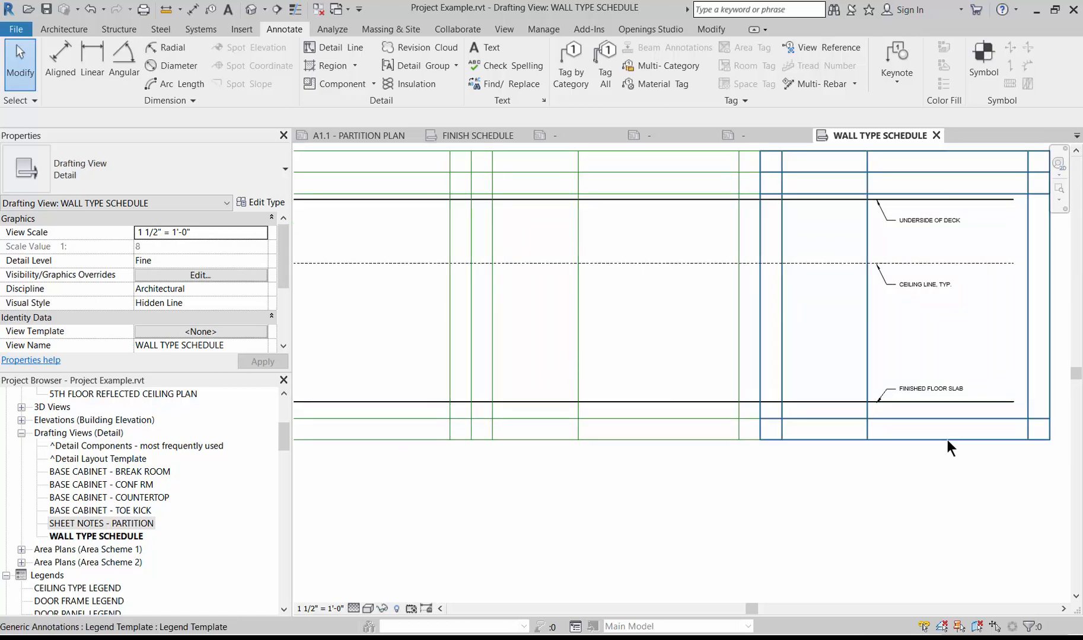
scroll(492, 335, down, 1)
scroll(881, 351, up, 1)
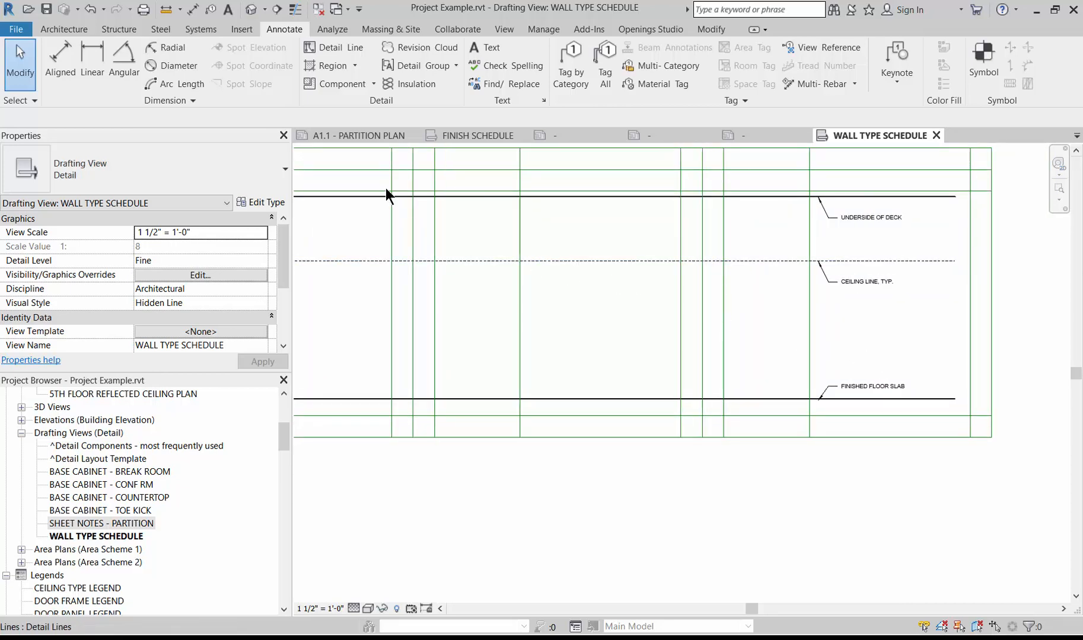
click(331, 85)
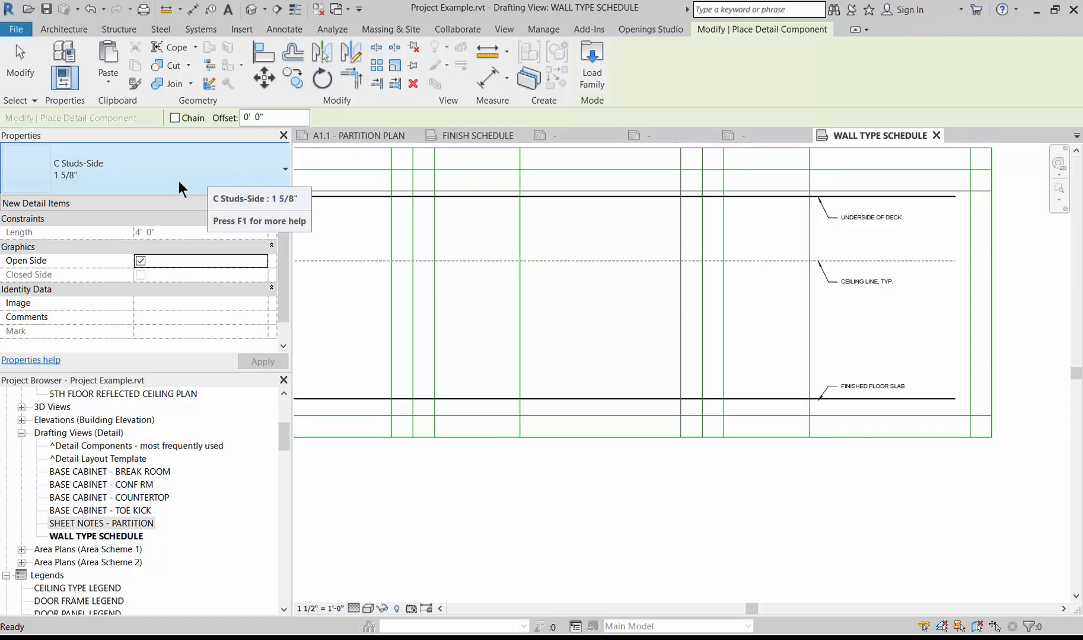
click(179, 181)
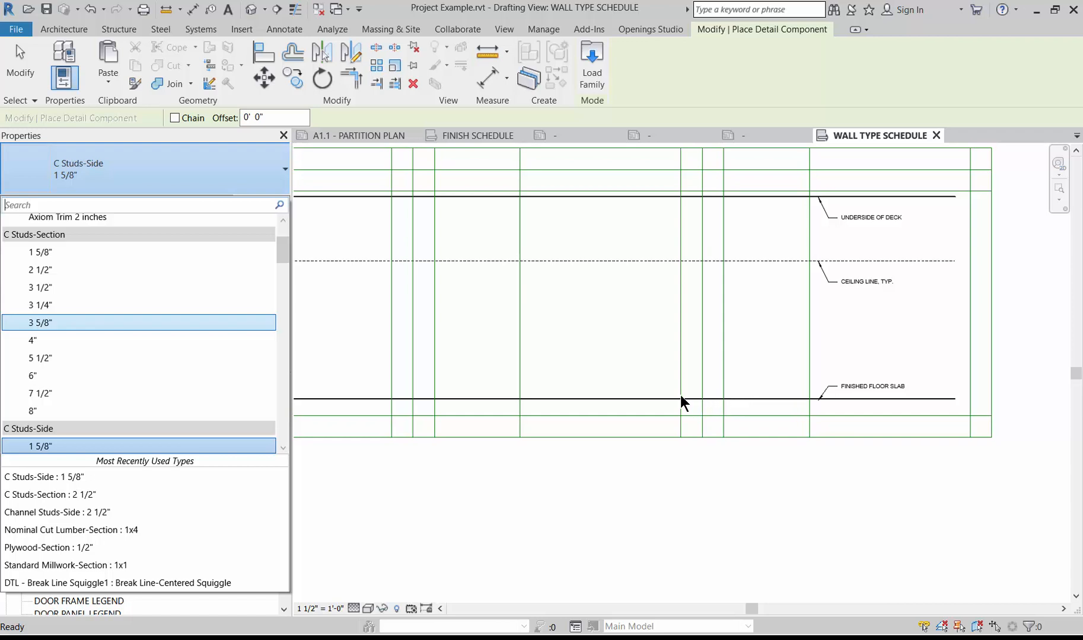
click(177, 328)
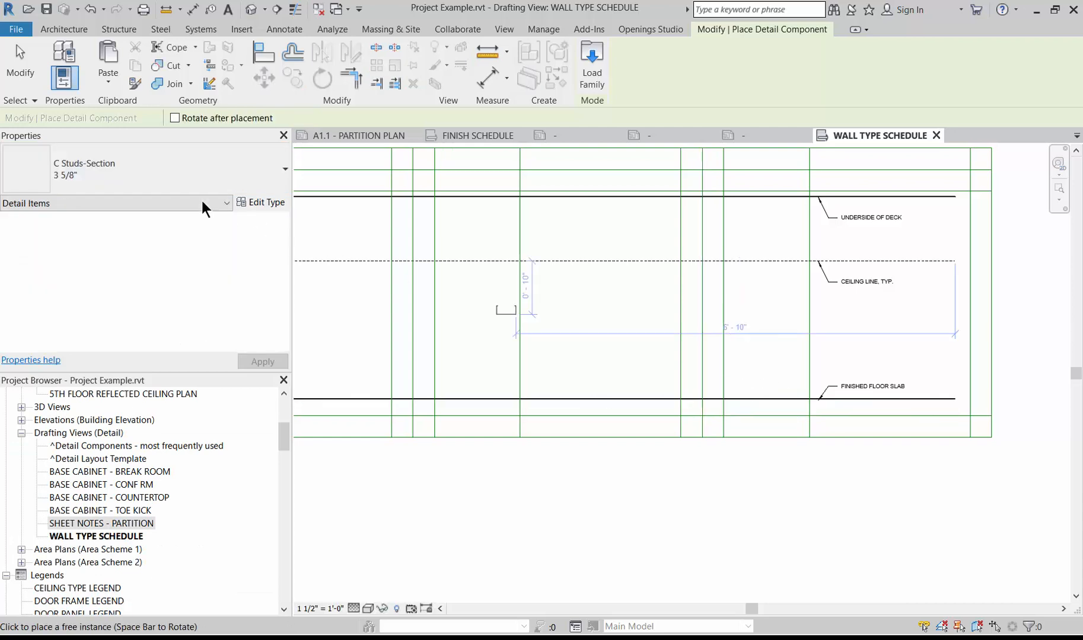
click(159, 171)
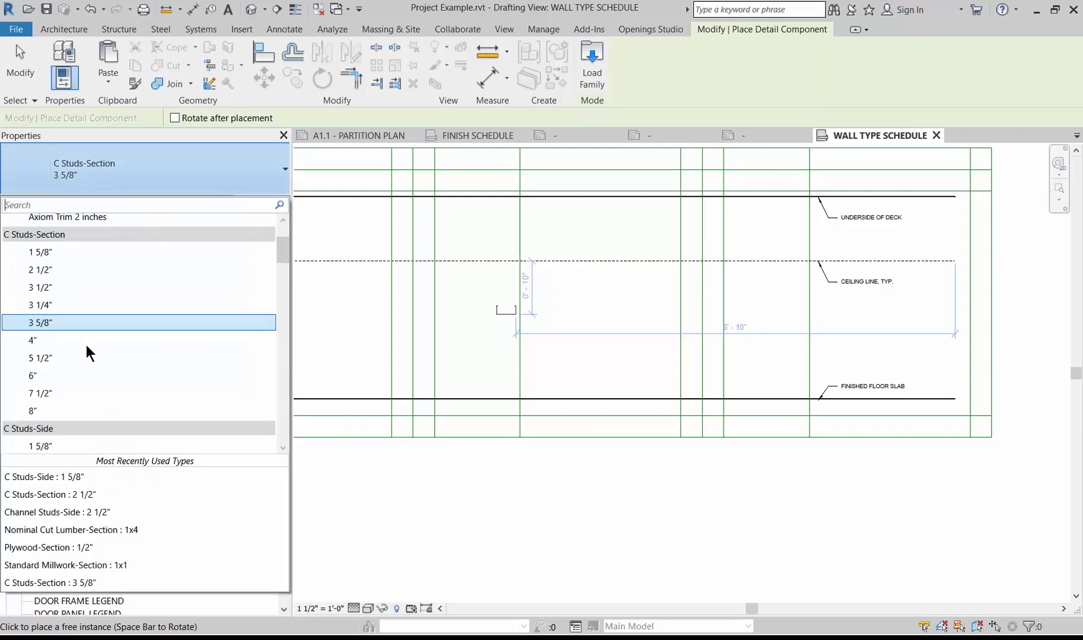
- Place a C Studs-Side 3 5/8" detail component vertically from the finished floor slab to the underside of deck
scroll(86, 345, down, 2)
scroll(86, 345, down, 2)
click(62, 374)
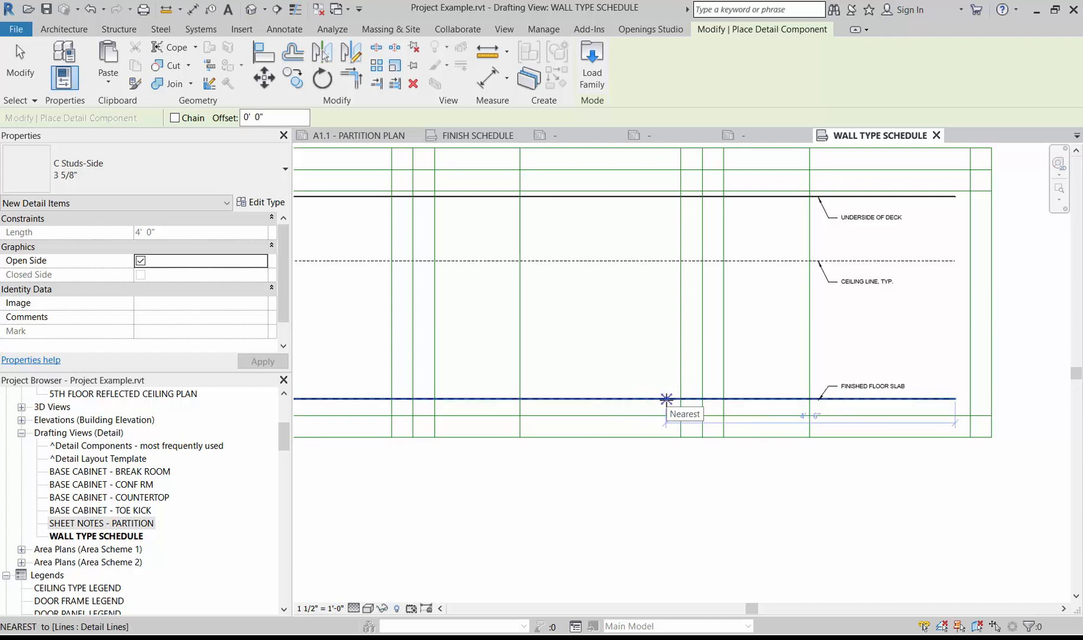
click(665, 399)
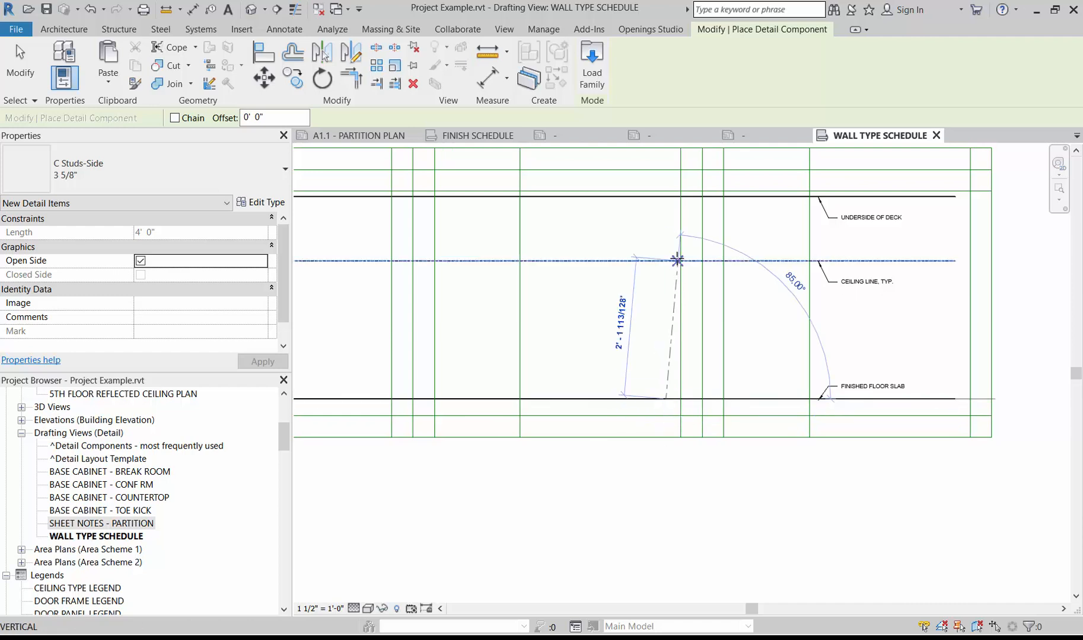
click(666, 203)
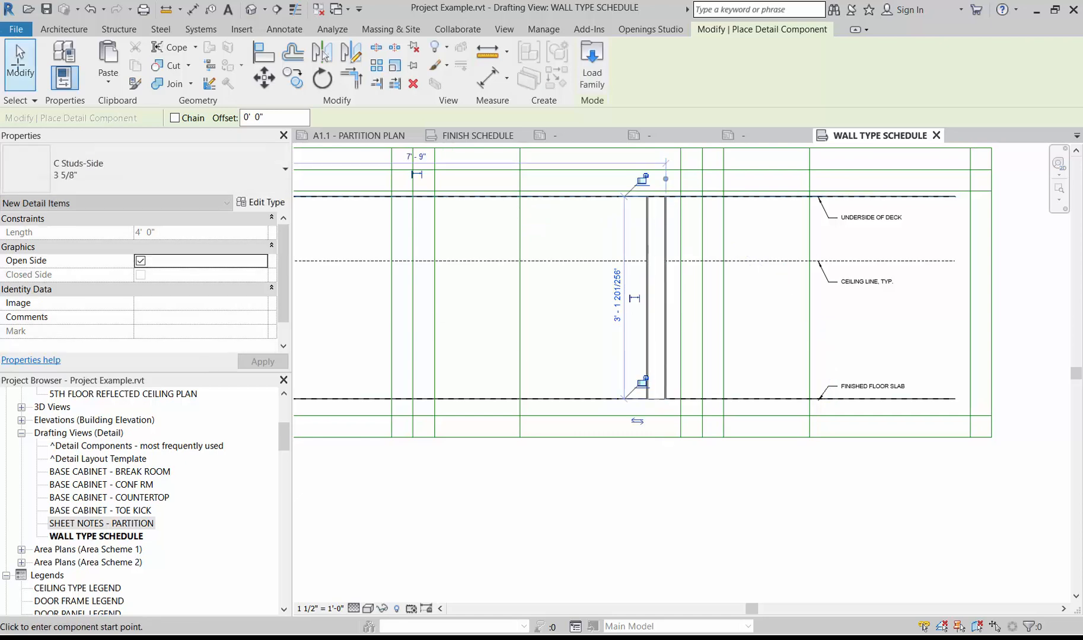
click(18, 71)
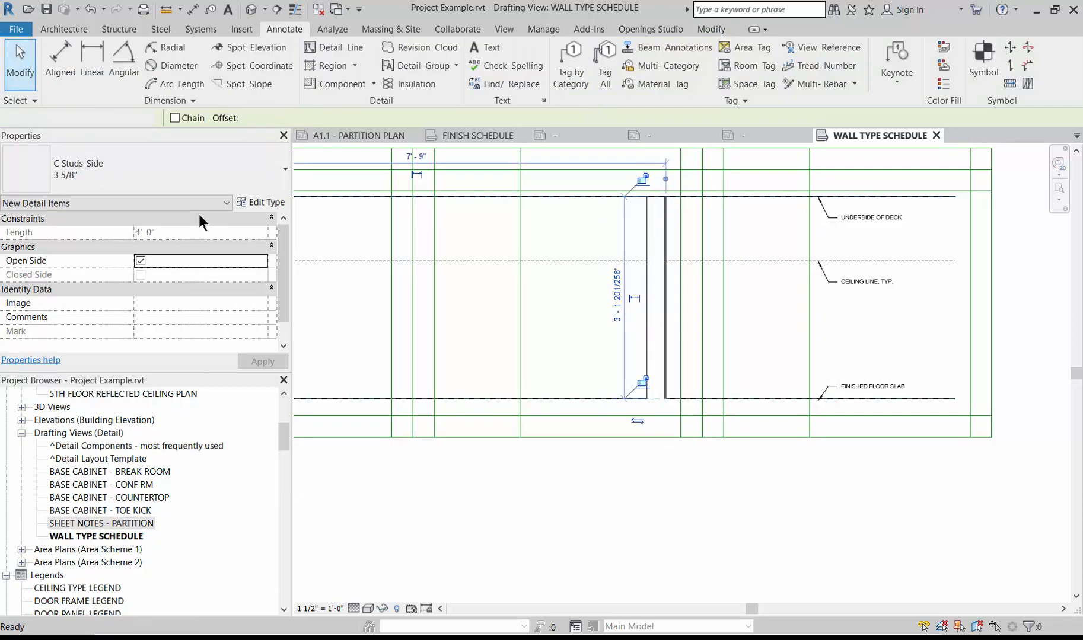
- Place a Channel Studs-Section 3 5/8" detail component as the bottom track around the stud's base at the finished floor slab
click(339, 84)
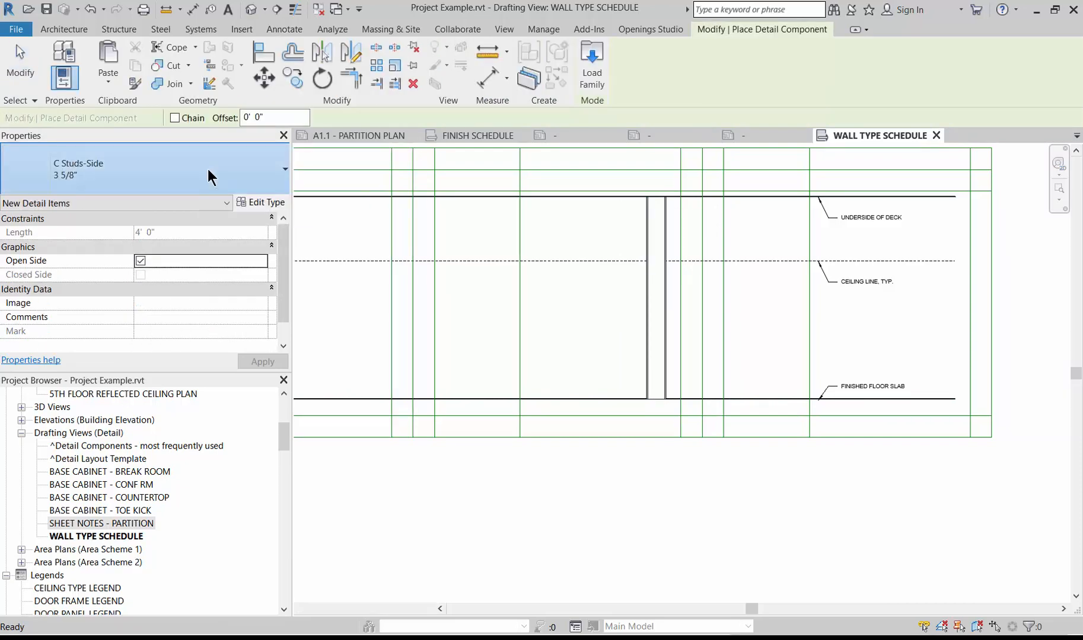
click(208, 169)
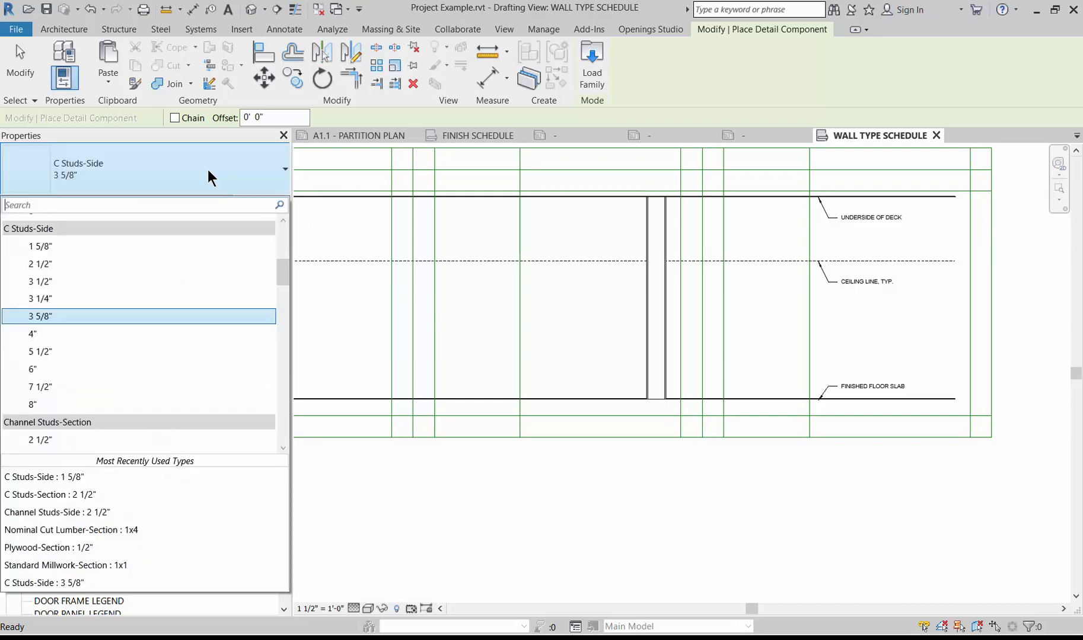
text(CHAN)
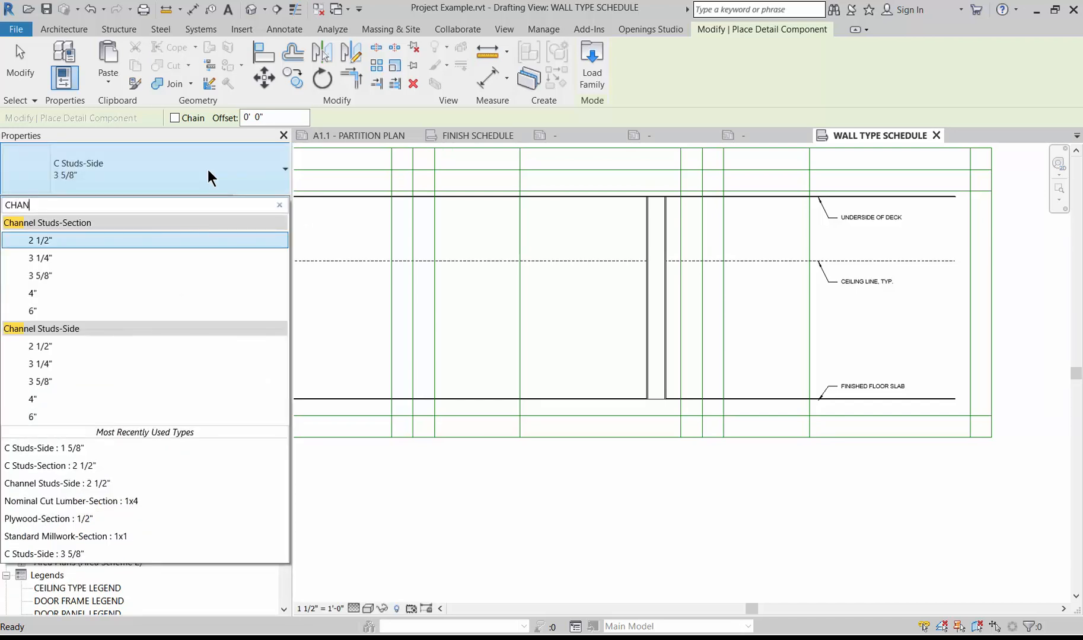
click(75, 275)
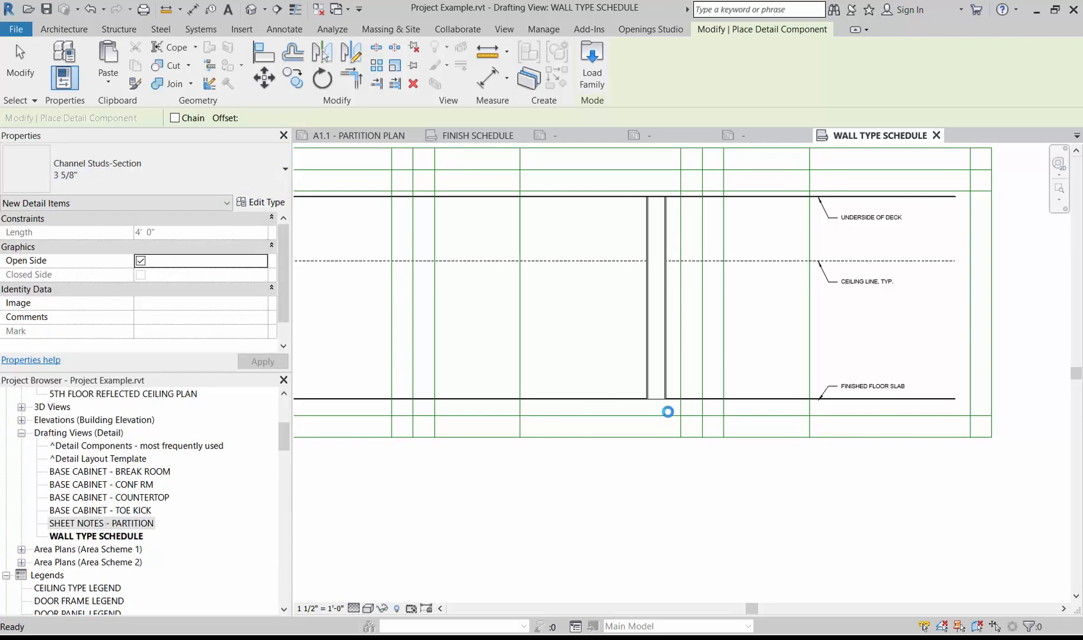
scroll(667, 411, up, 6)
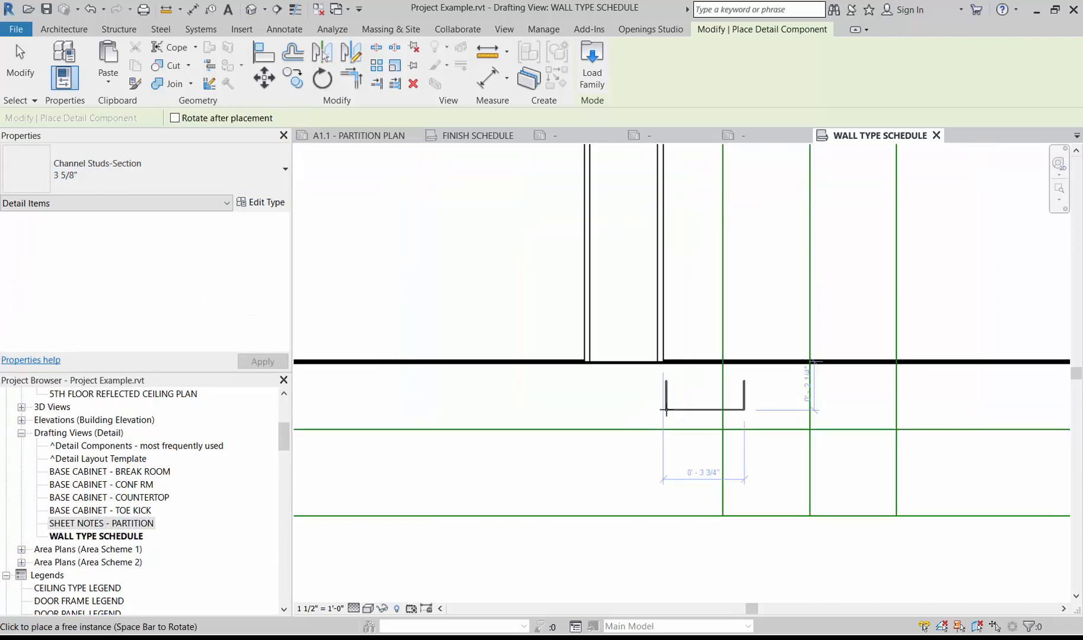
click(587, 359)
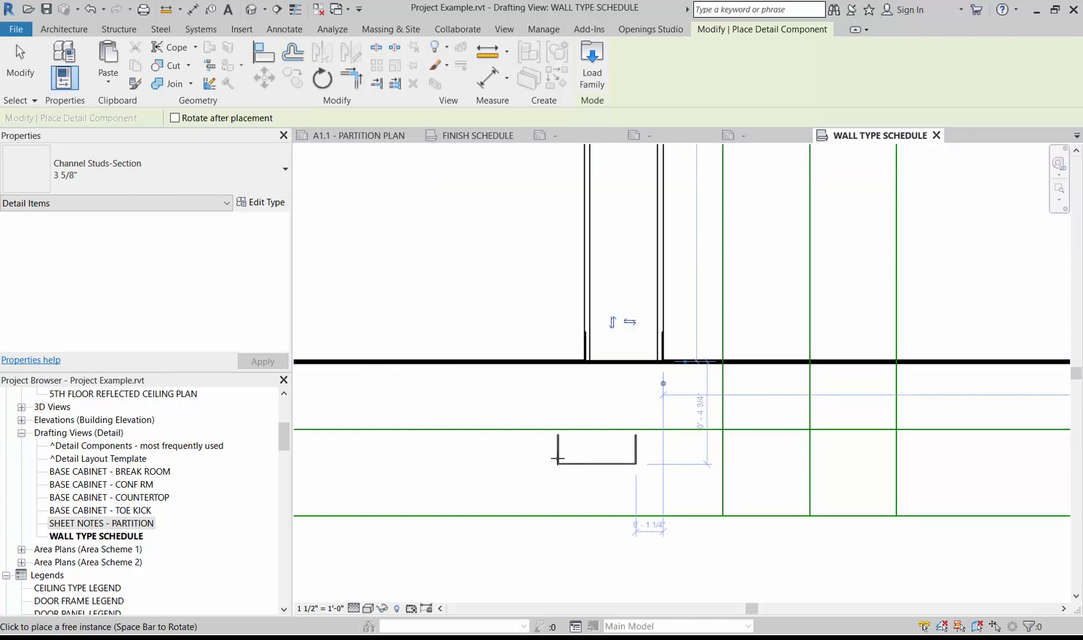
- Place another 3 5/8" channel section, opening downward, as the top track where the stud meets the underside of deck
scroll(557, 459, down, 4)
scroll(559, 324, down, 1)
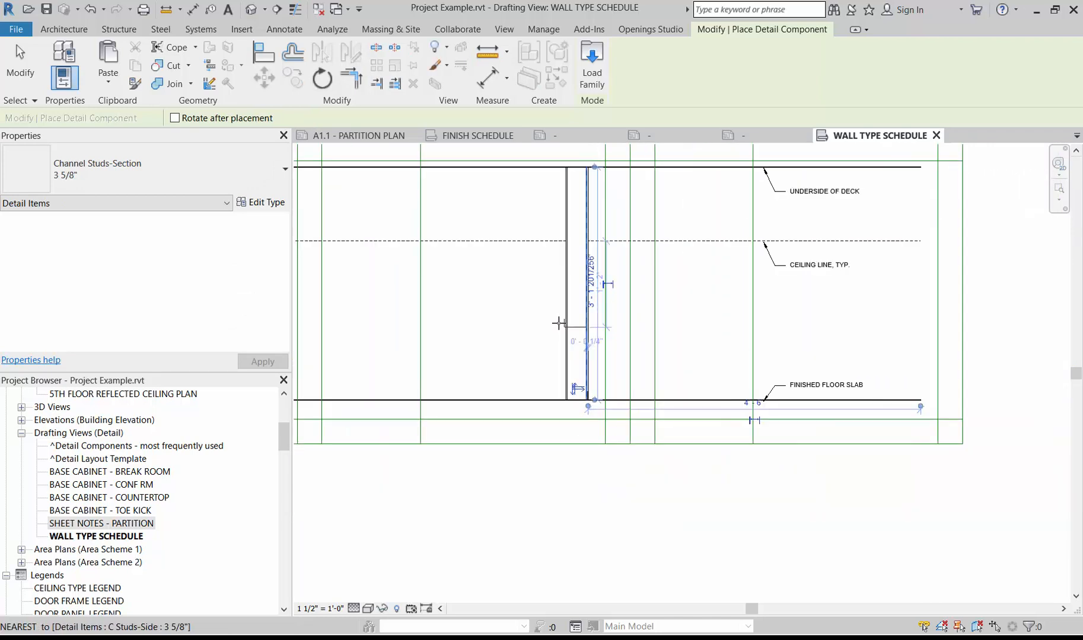
scroll(563, 201, up, 3)
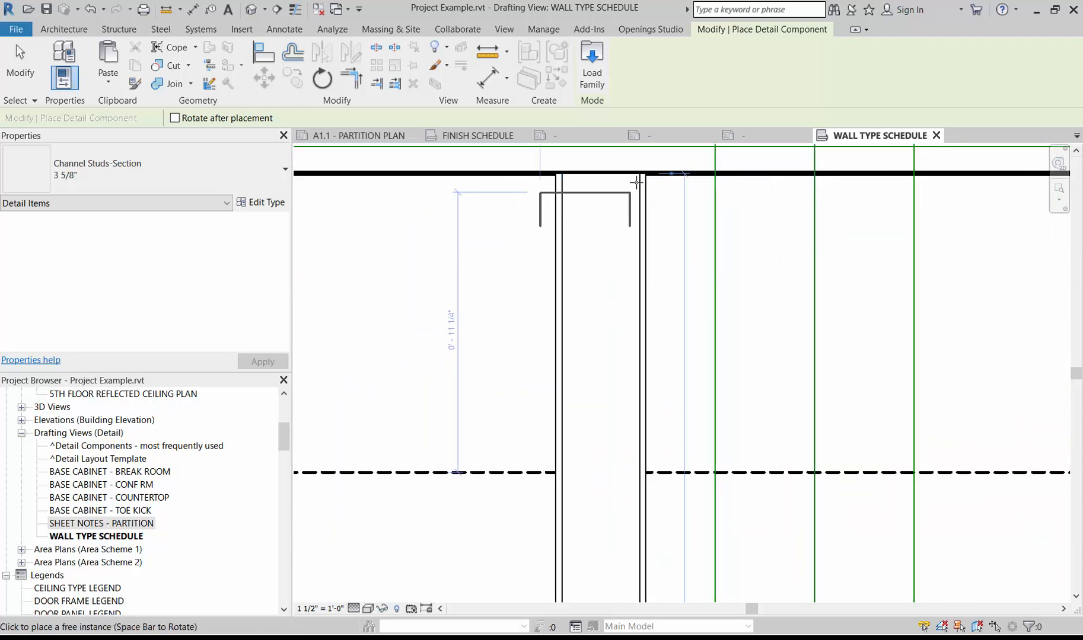
click(635, 285)
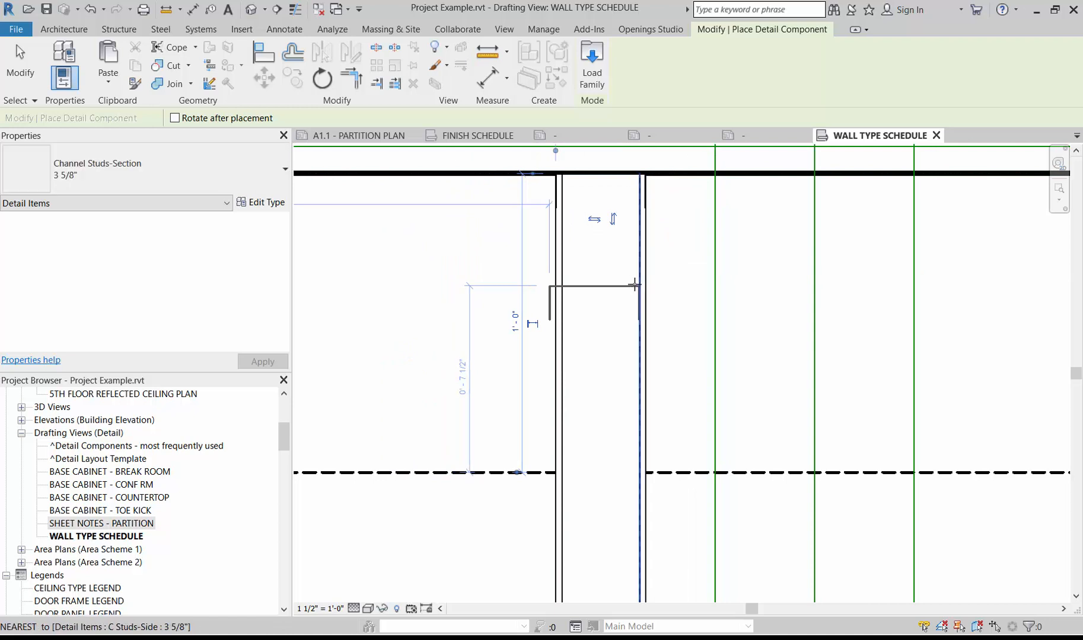
key(Escape)
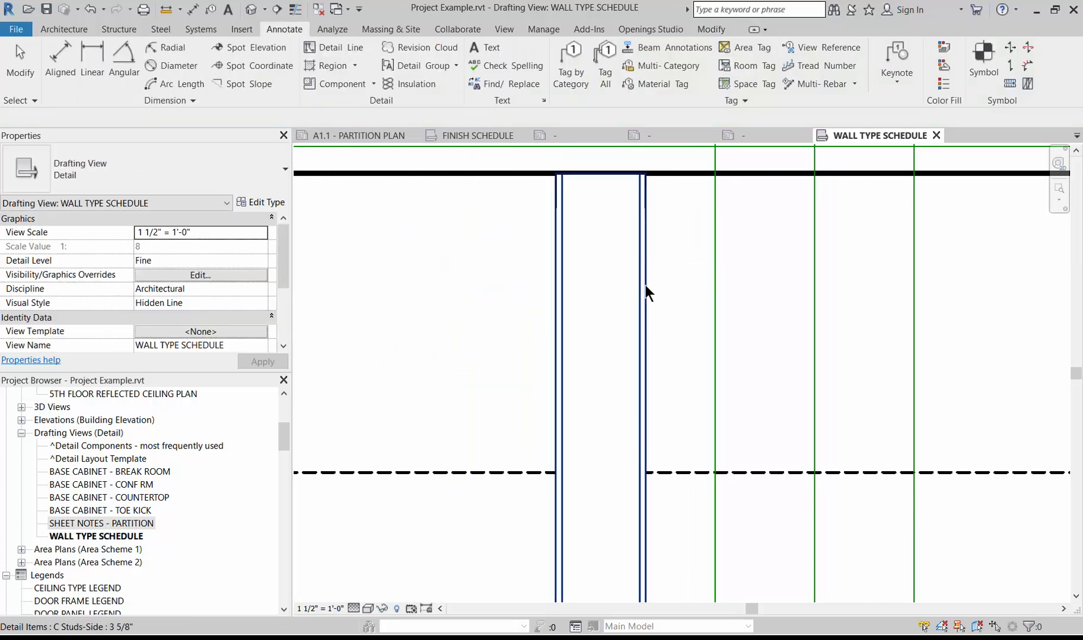
- Shorten the stud's upper end to sit inside the top track, making the stud about 3' 1" long
click(589, 188)
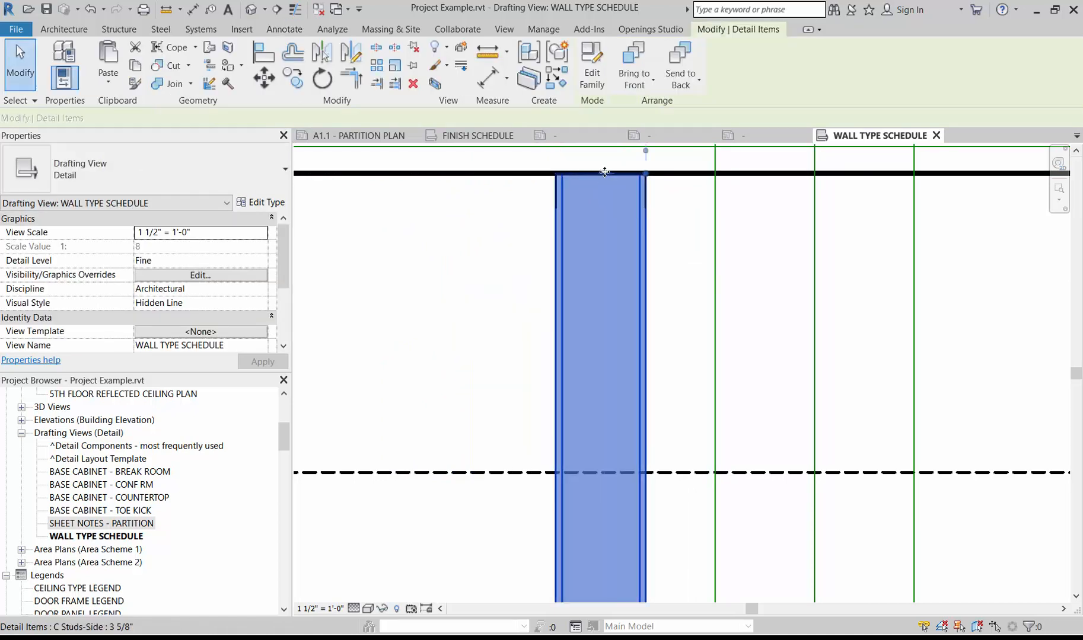
scroll(602, 166, up, 2)
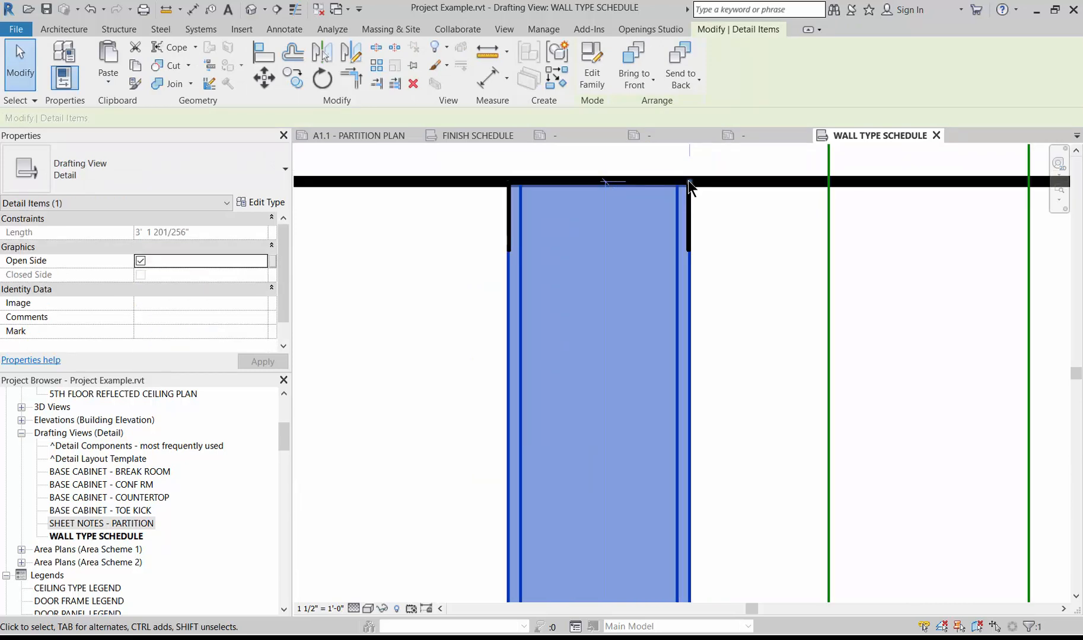
drag(687, 181, 689, 215)
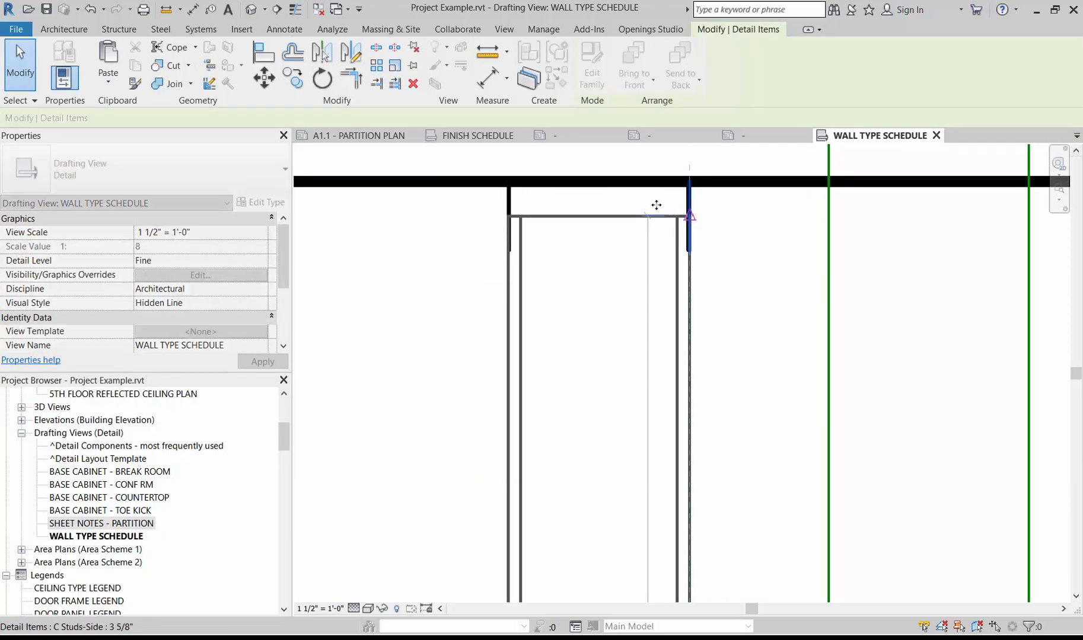
scroll(646, 205, down, 1)
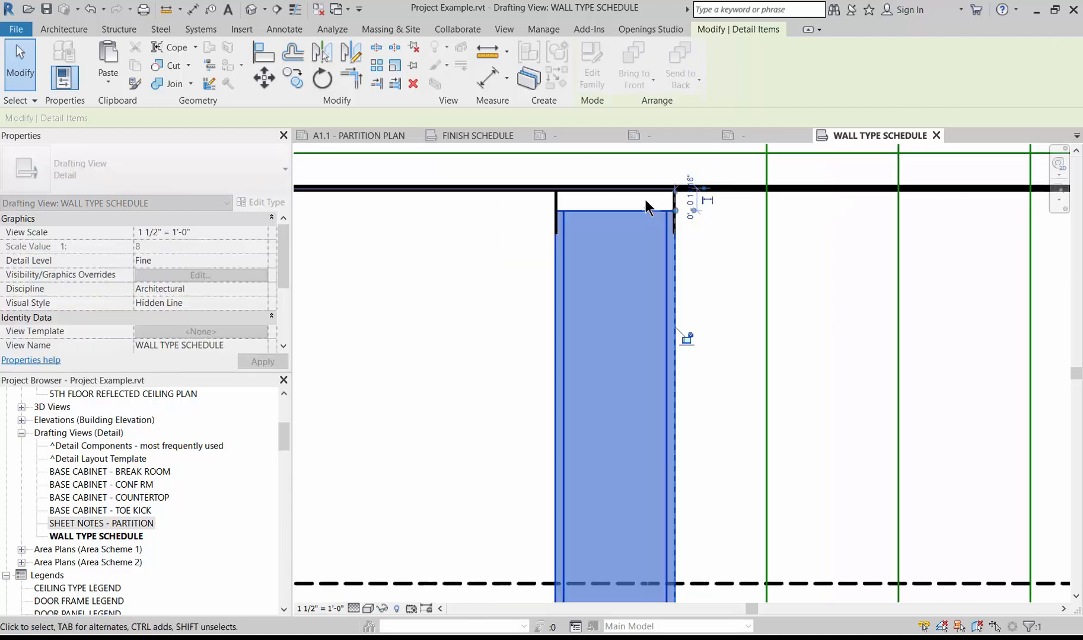
key(Escape)
scroll(698, 201, down, 3)
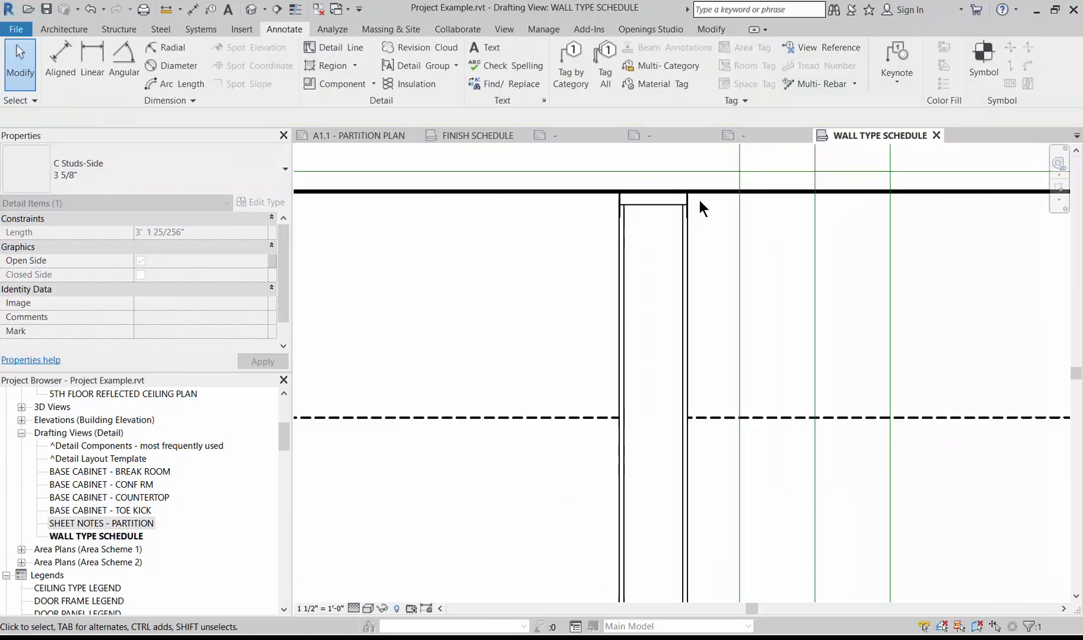
scroll(698, 199, down, 2)
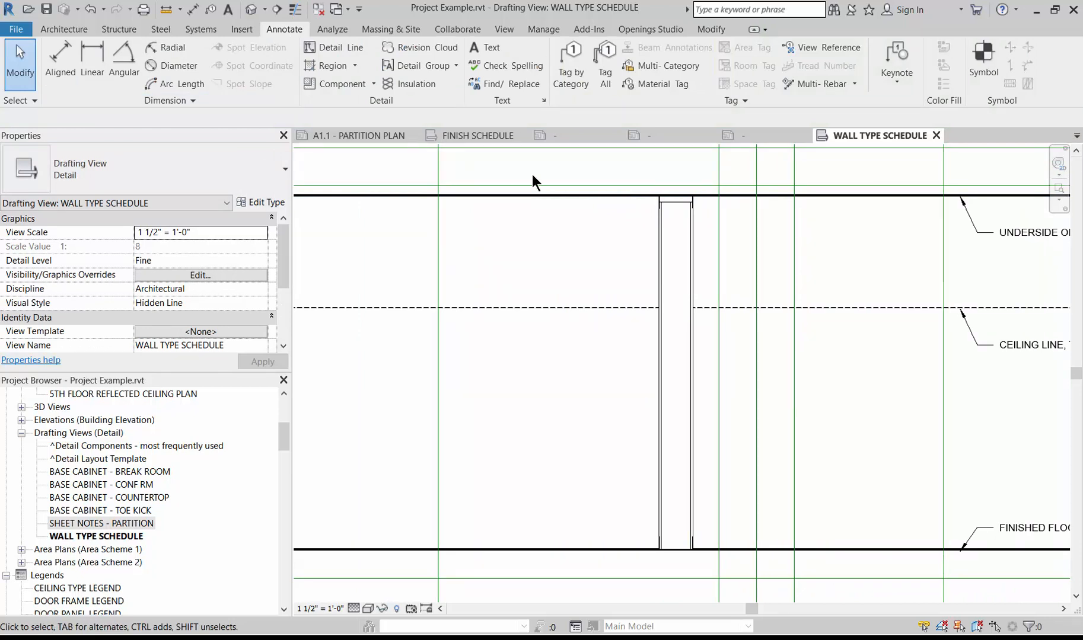
- Place a DTLI_Gypsum Wallboard 5/8" component about 3' 1 1/2" long along the stud's right edge, from the floor slab to just below the deck
click(340, 82)
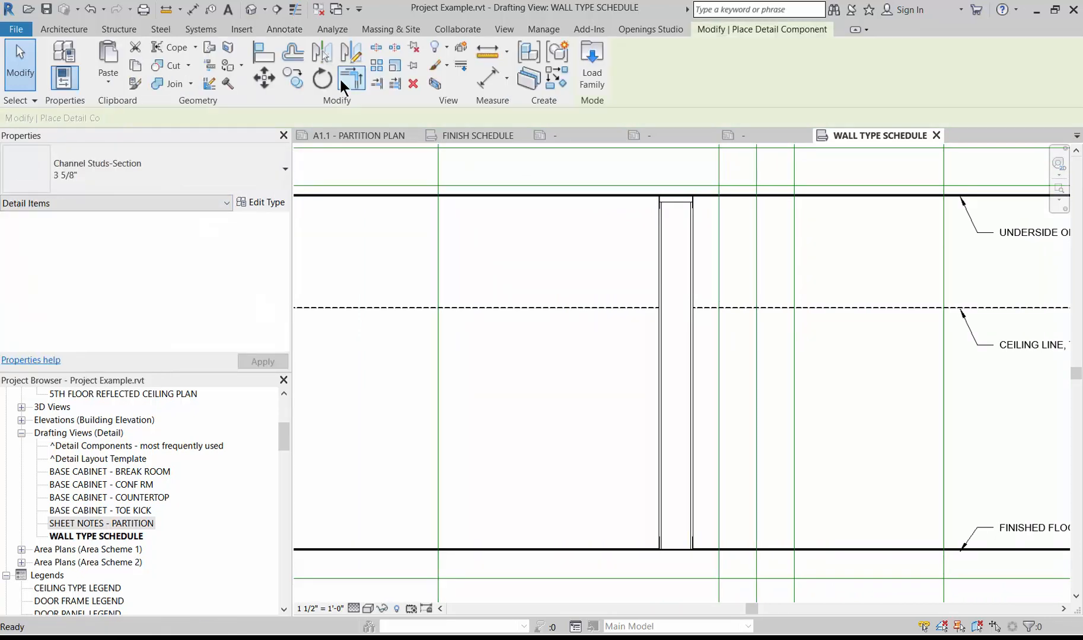
click(152, 184)
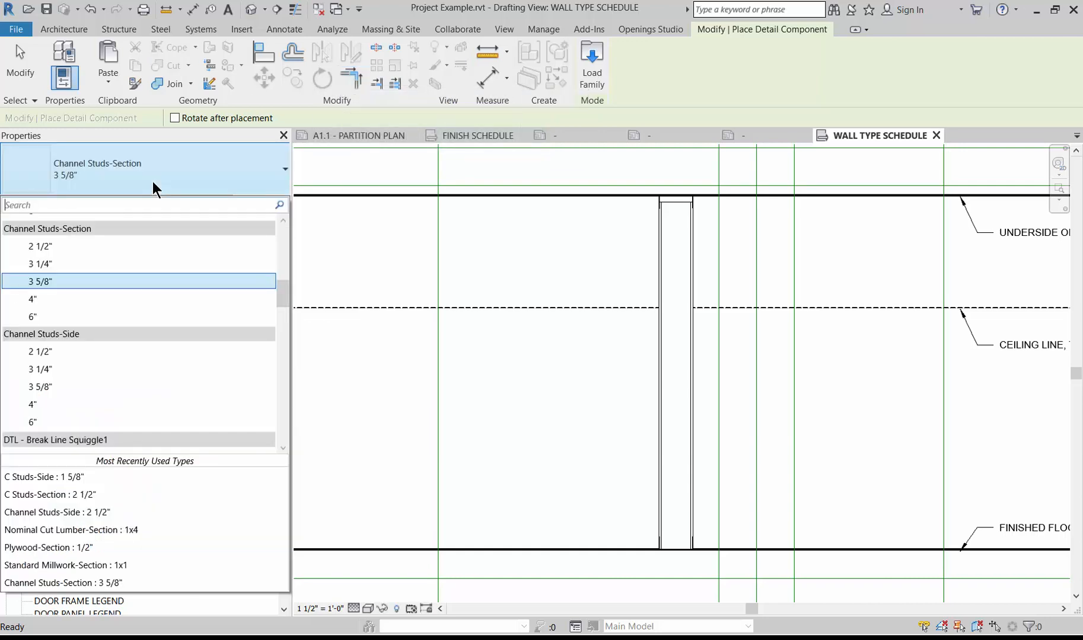
text(GYP)
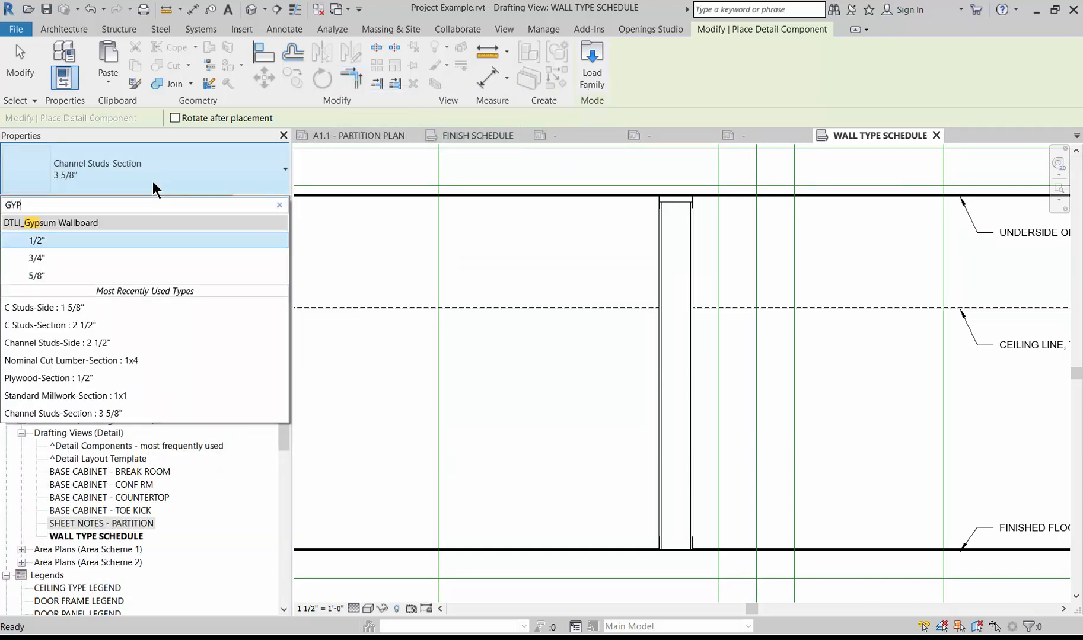
click(46, 275)
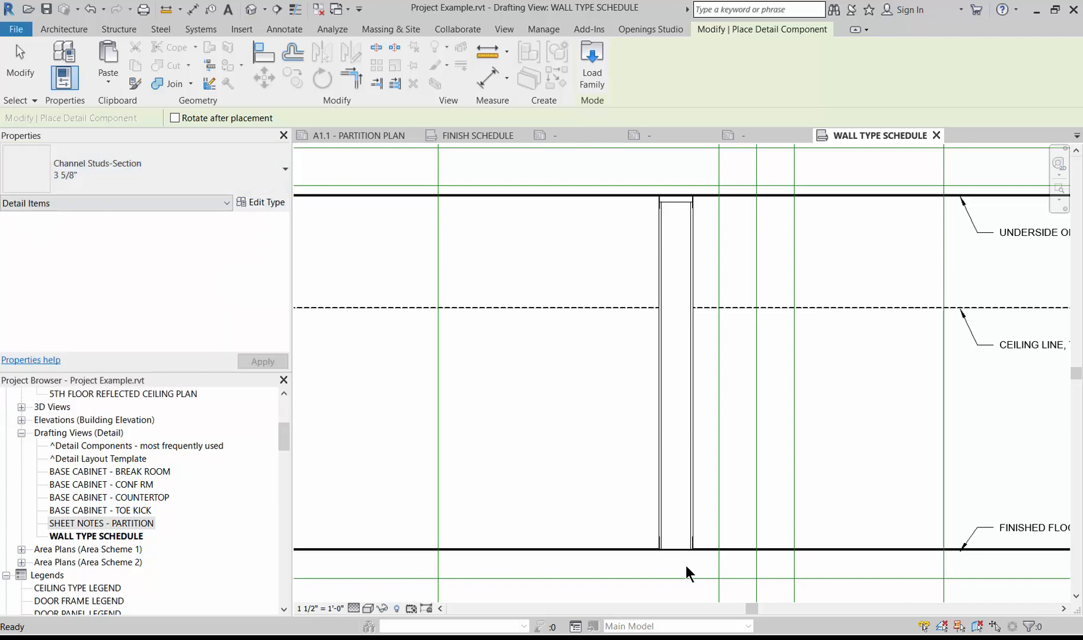
scroll(701, 549, up, 5)
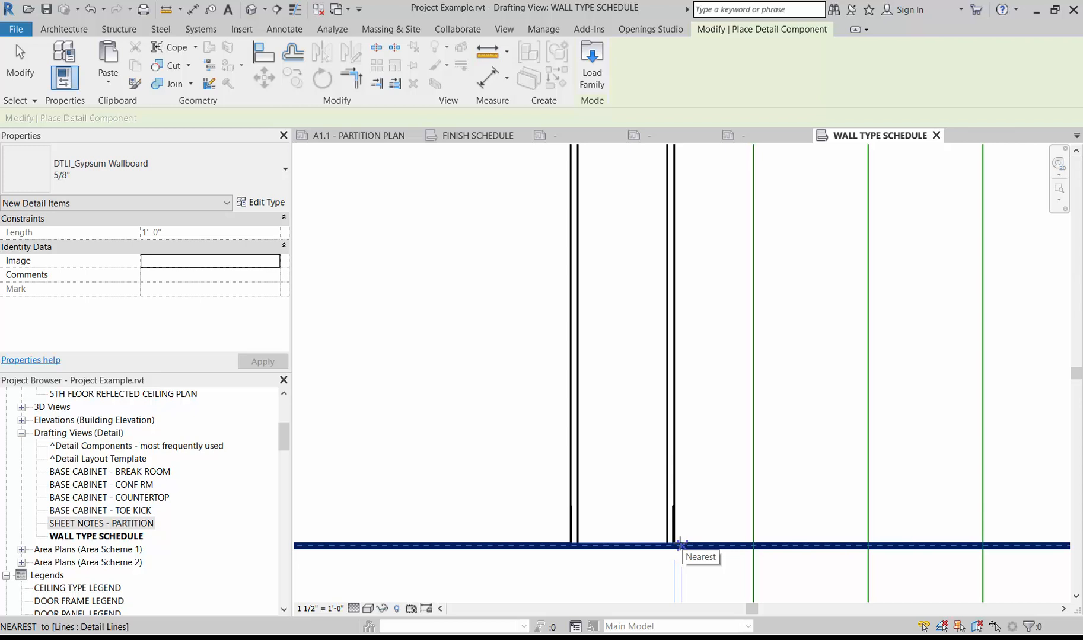
click(676, 545)
scroll(685, 459, down, 1)
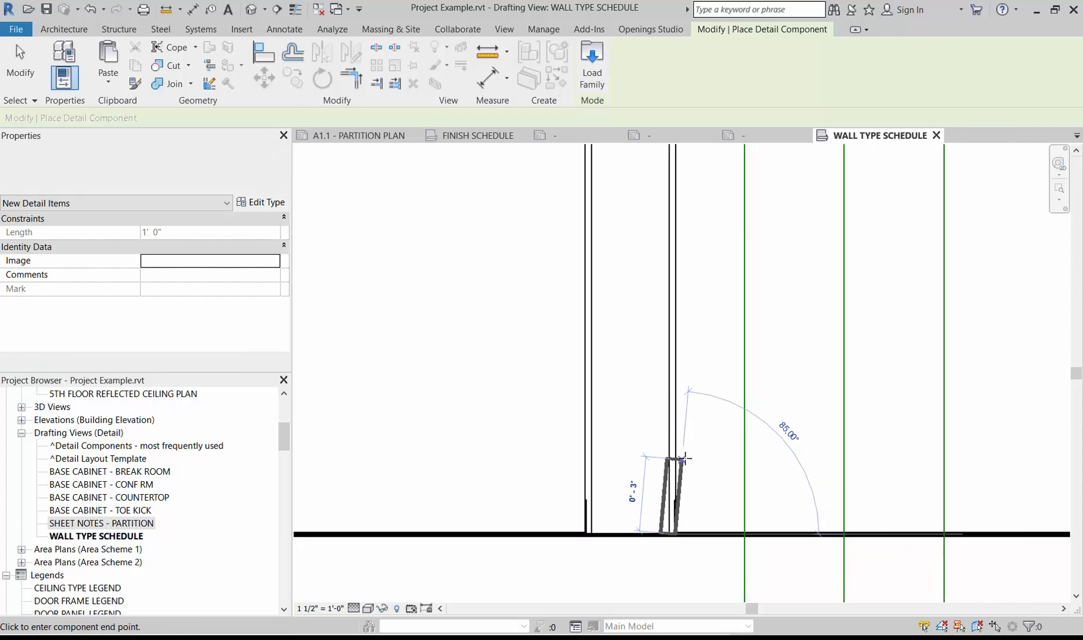
scroll(684, 459, down, 6)
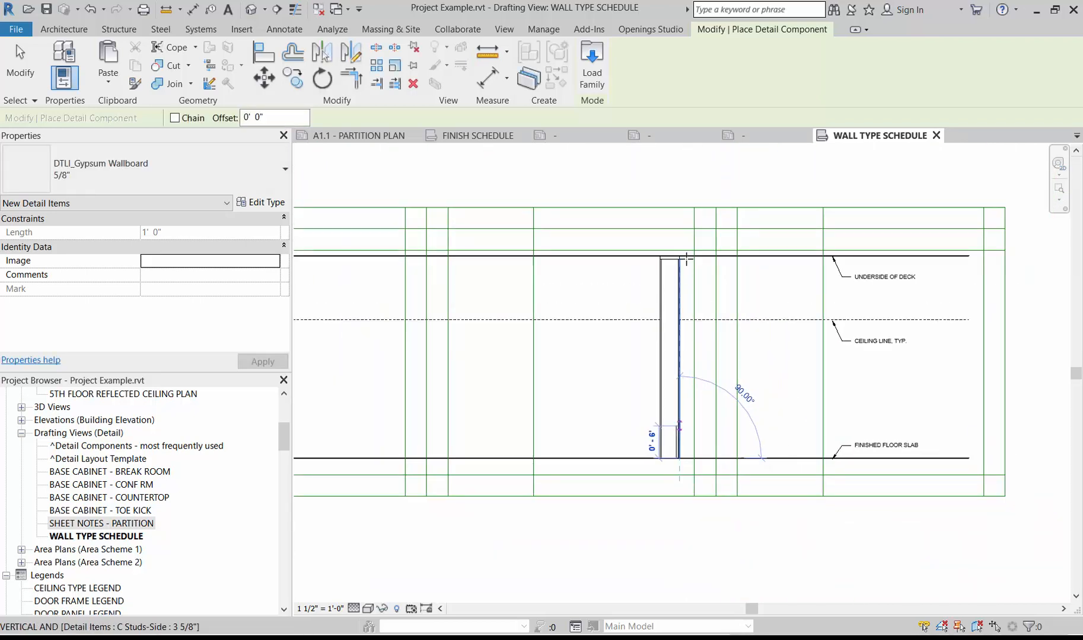
scroll(686, 258, up, 5)
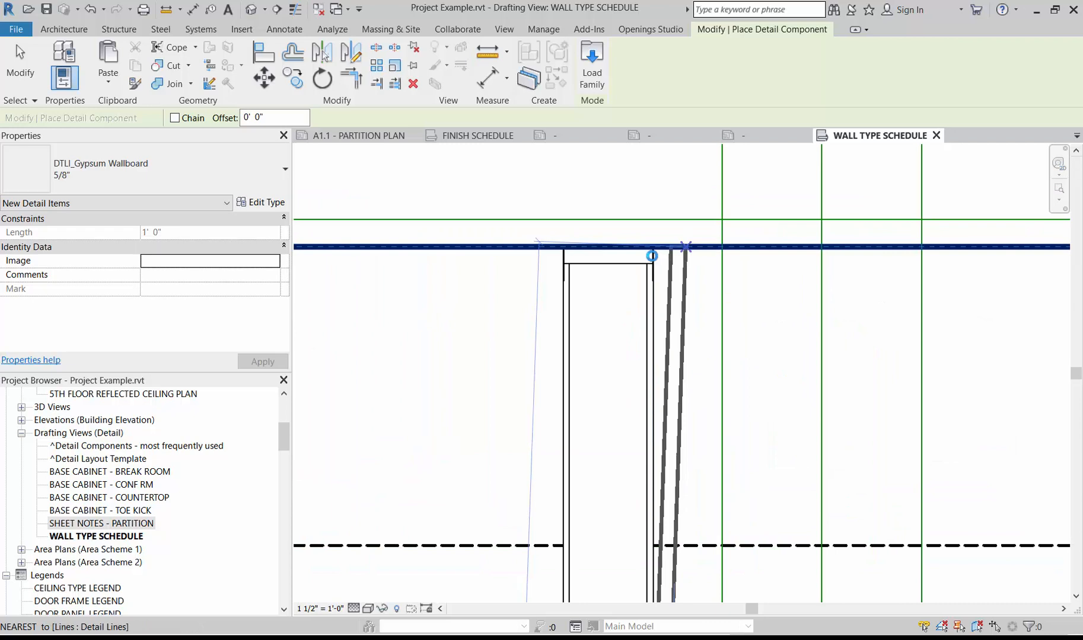
click(653, 255)
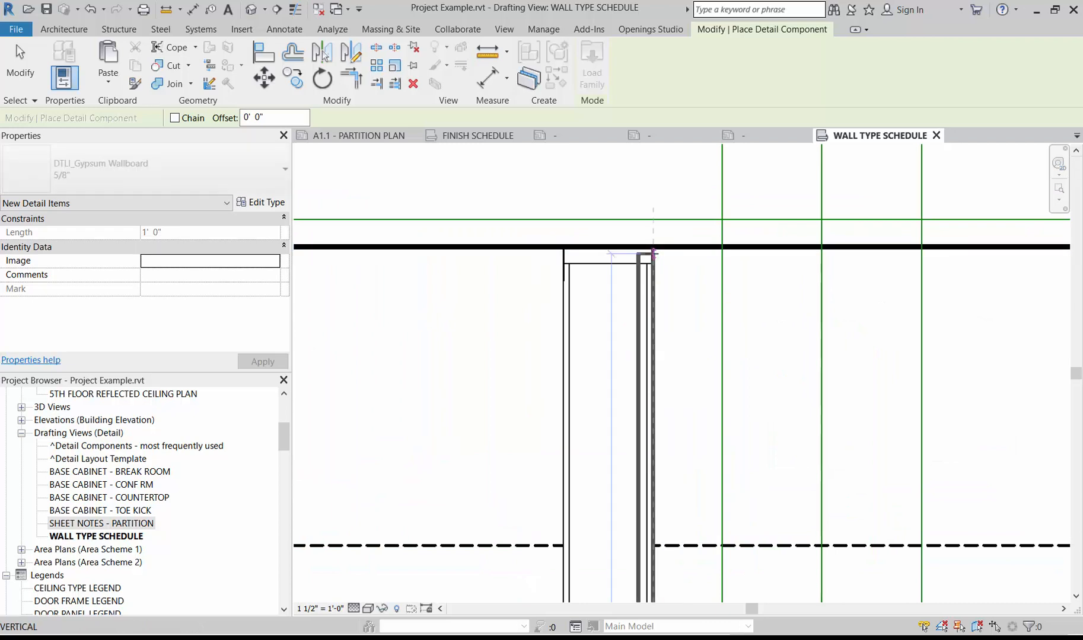
click(653, 254)
key(Escape)
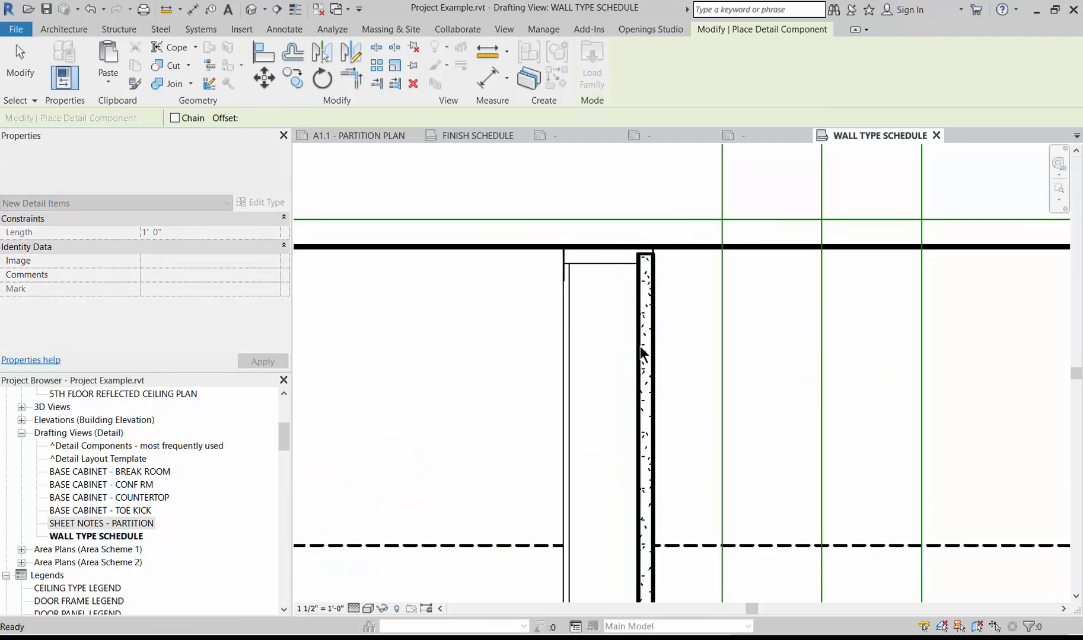
- Move the gypsum wallboard outward so it sits just outside the stud's right face
click(641, 353)
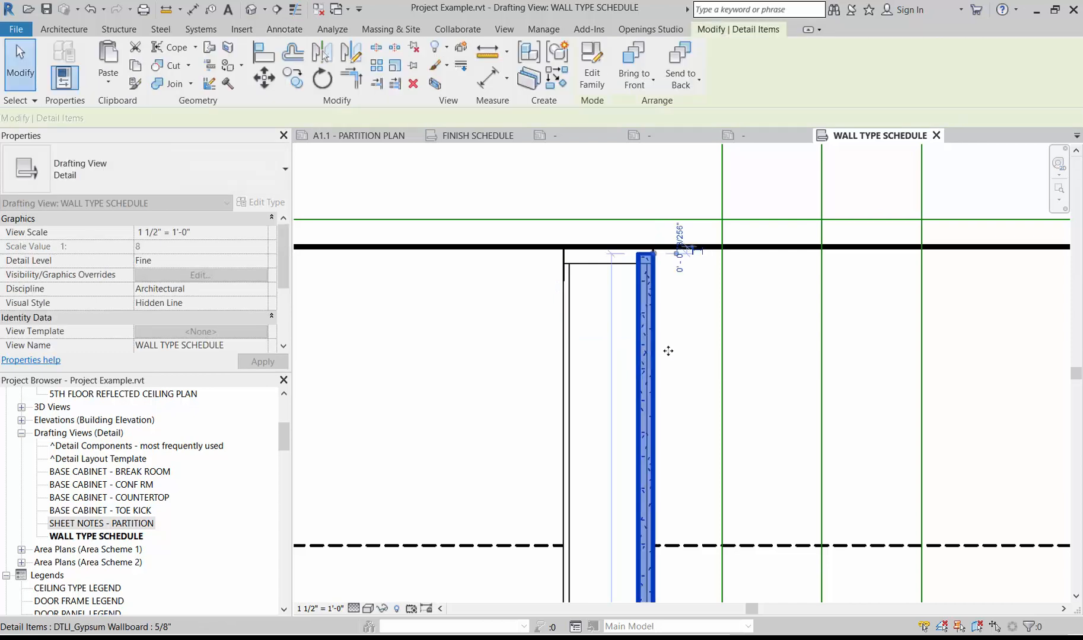
mouse_move(668, 351)
mouse_down()
mouse_move(658, 353)
mouse_move(670, 354)
mouse_up()
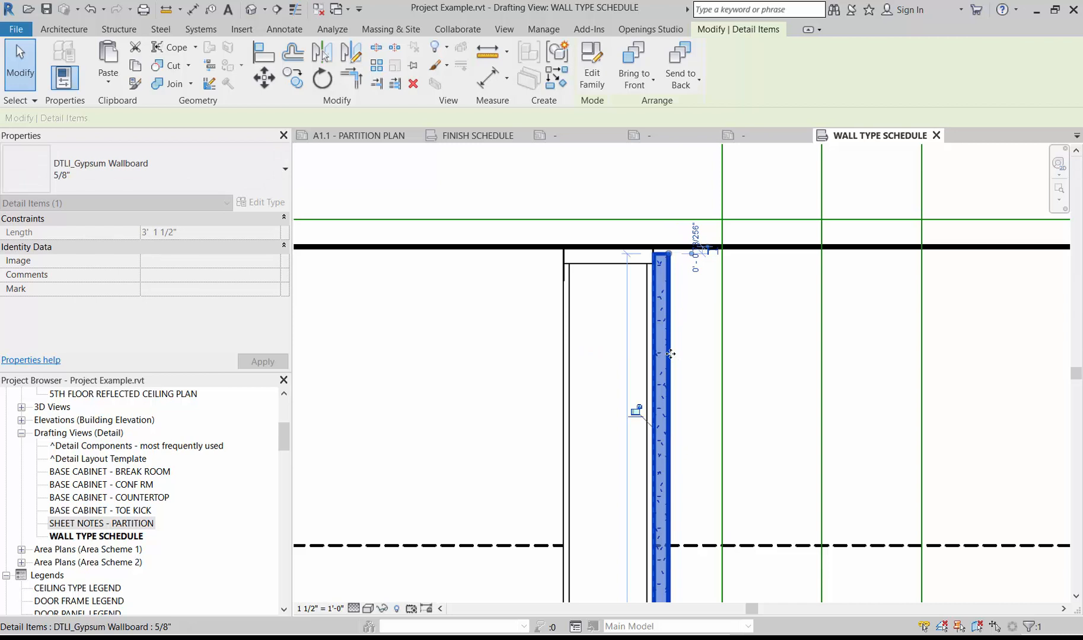
scroll(670, 354, up, 2)
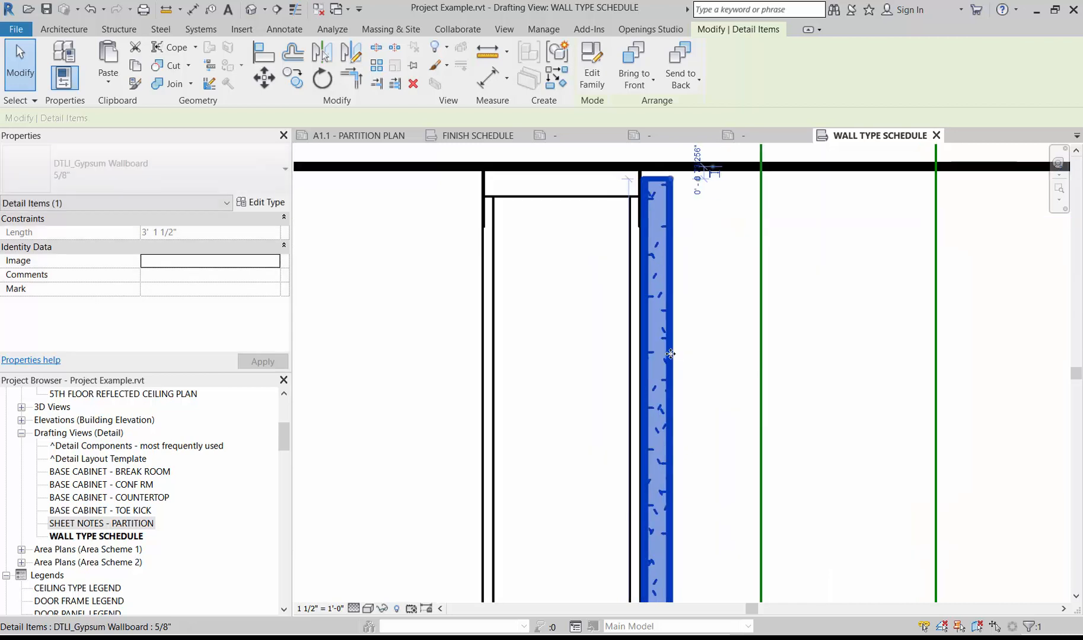
drag(670, 354, 672, 357)
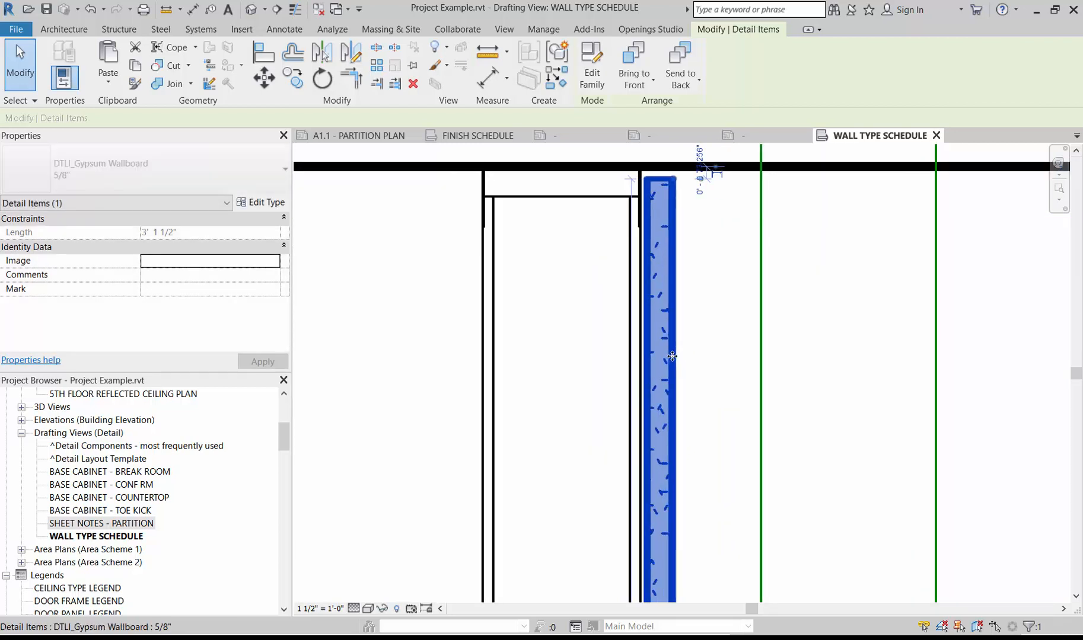
- Copy the gypsum wallboard about 4 1/2" across to the stud's left face so both sides of the stud are covered
key(c)
key(c)
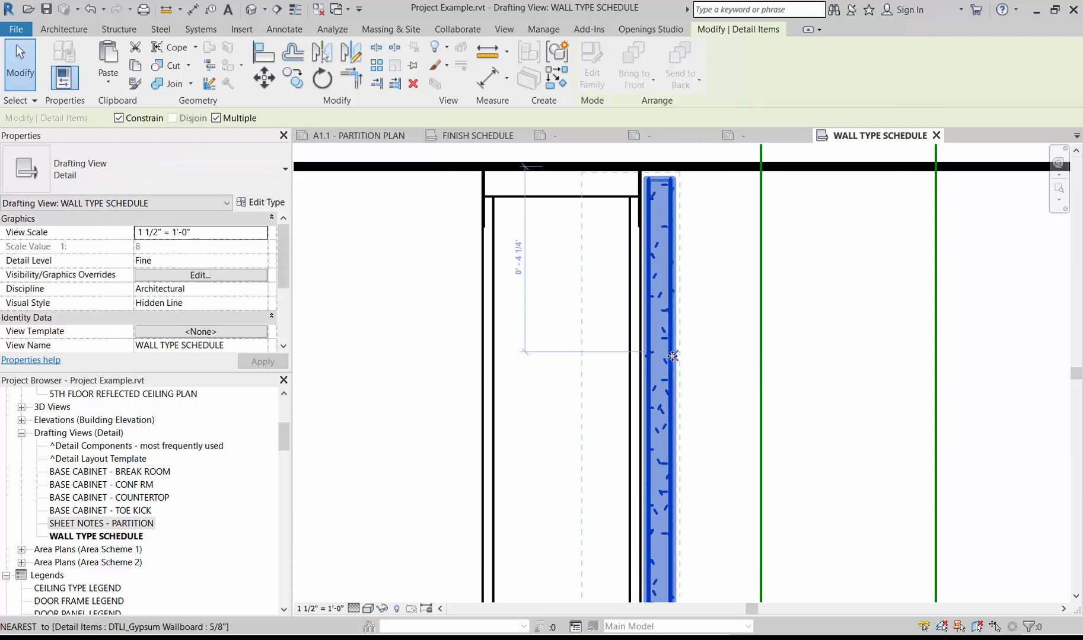
click(672, 354)
click(477, 368)
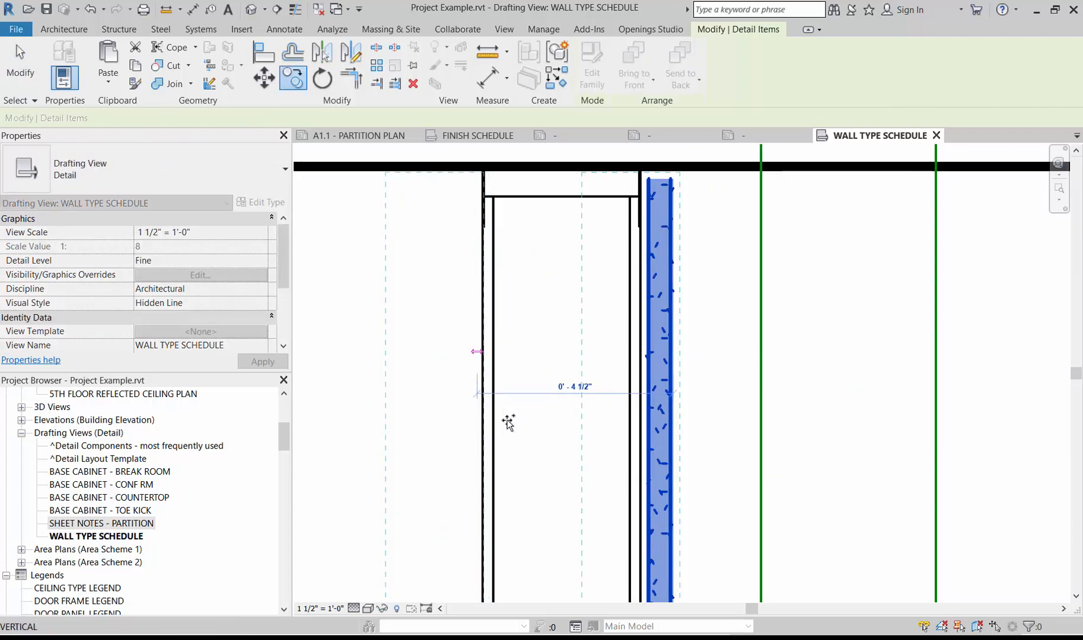
scroll(631, 248, down, 3)
key(Escape)
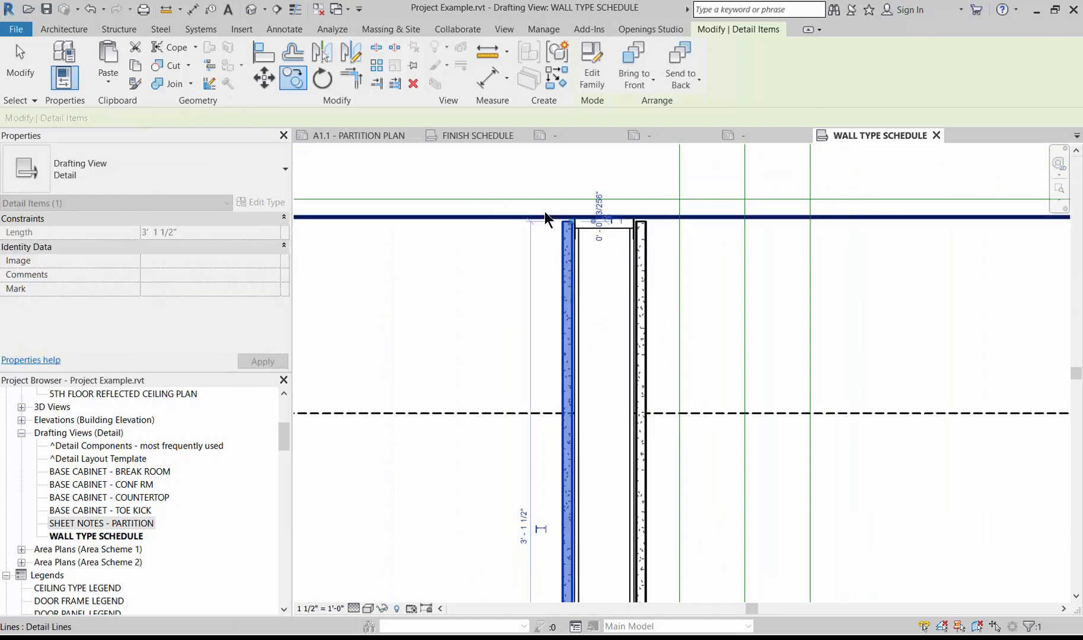
scroll(545, 212, down, 3)
click(599, 533)
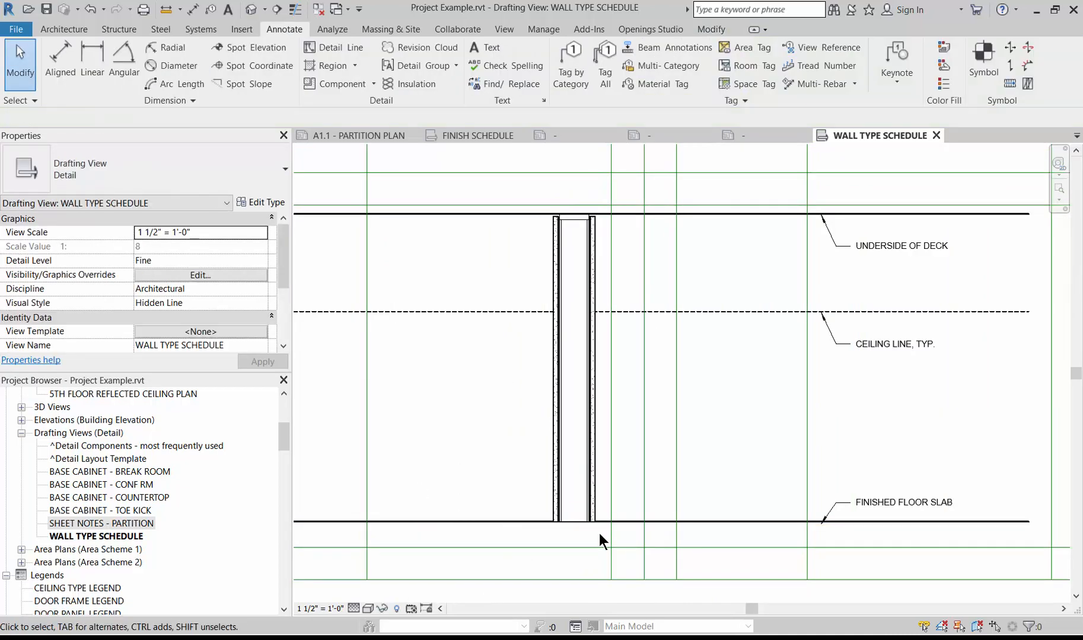
- Draw 3 1/2" wide batt insulation centred in the stud cavity, about 3' 1" long from the floor slab to the top track
scroll(489, 554, up, 1)
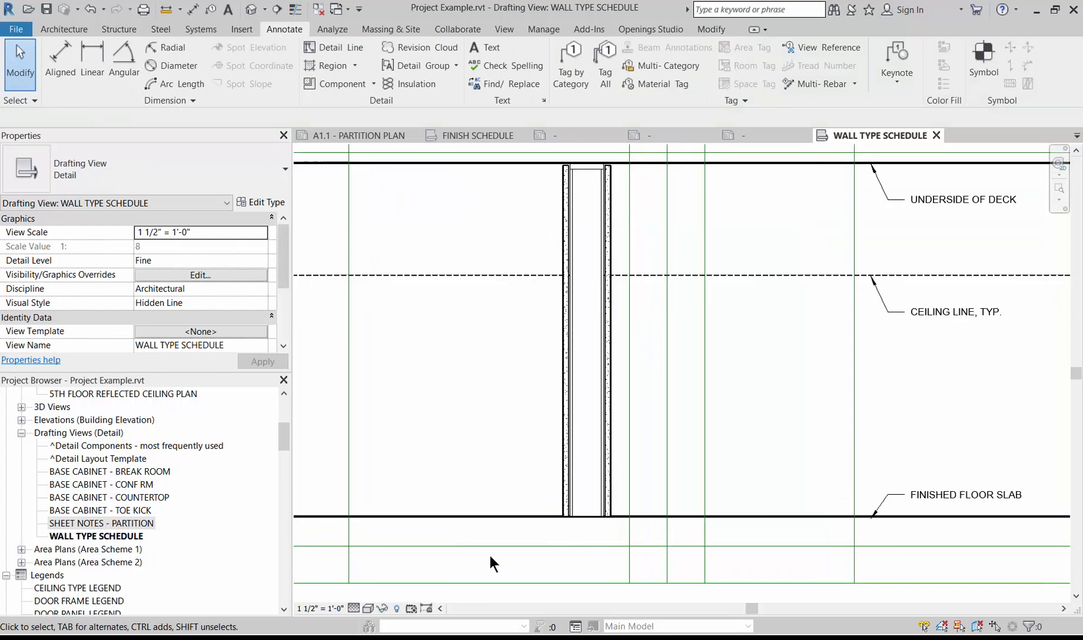
click(393, 83)
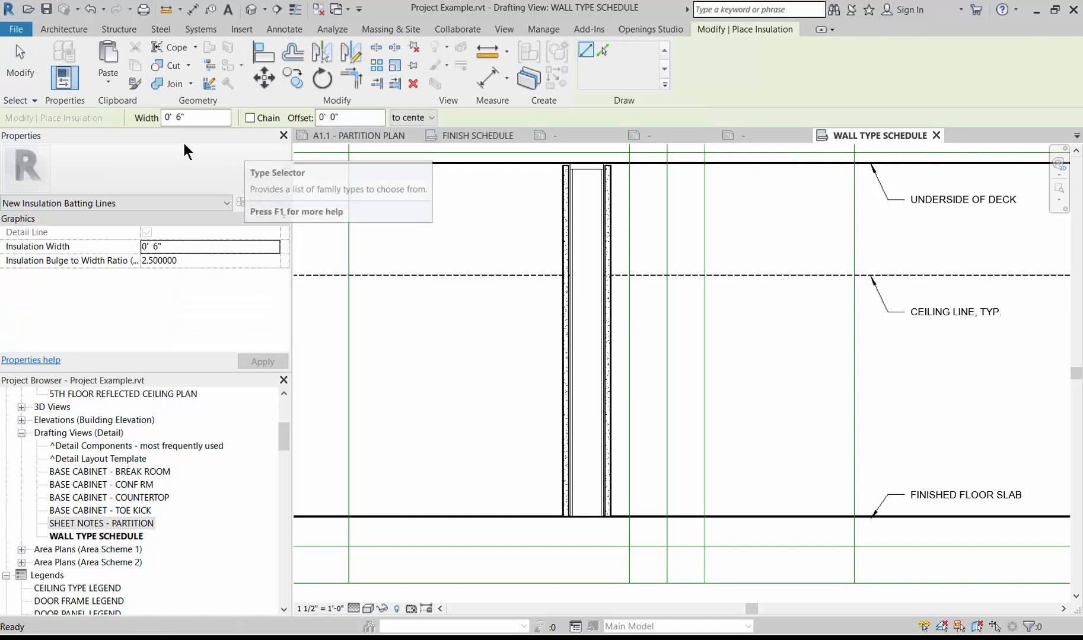
click(179, 117)
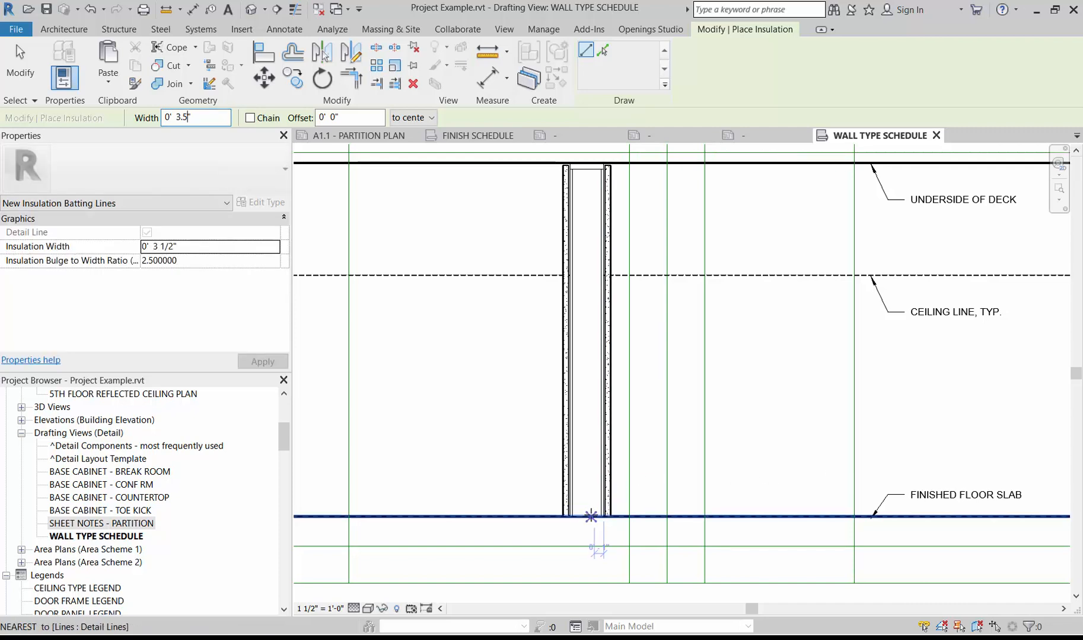
click(587, 516)
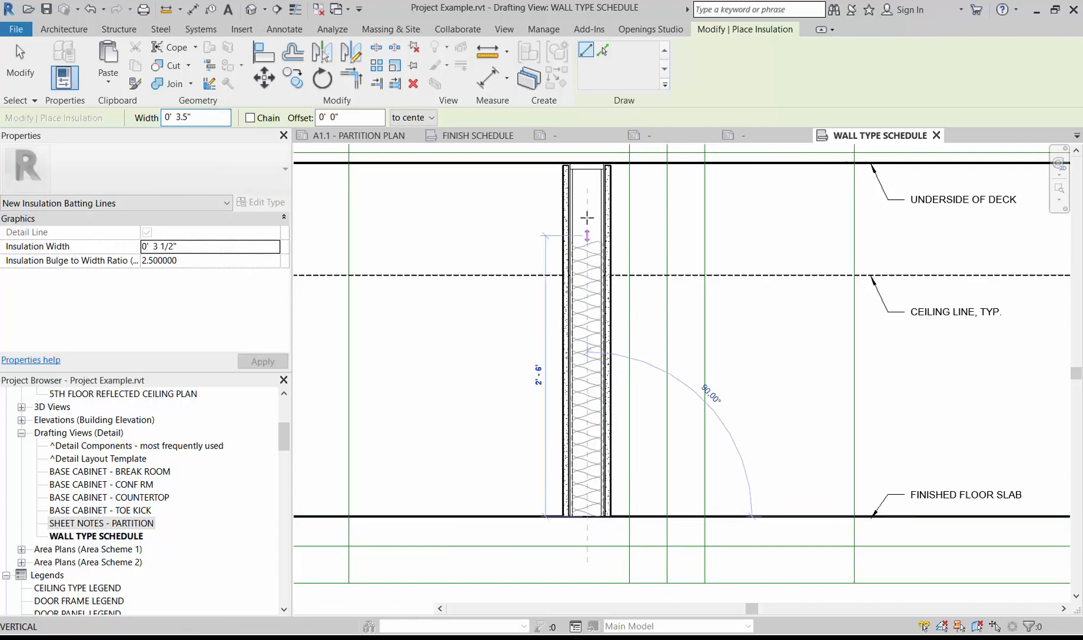
click(587, 166)
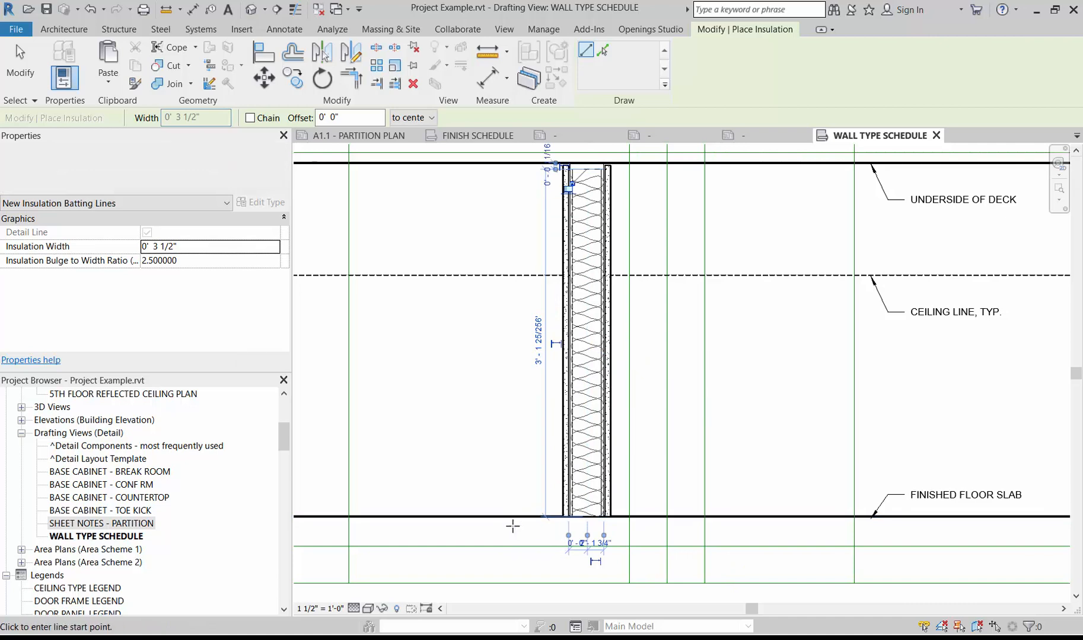
key(Escape)
key(Escape)
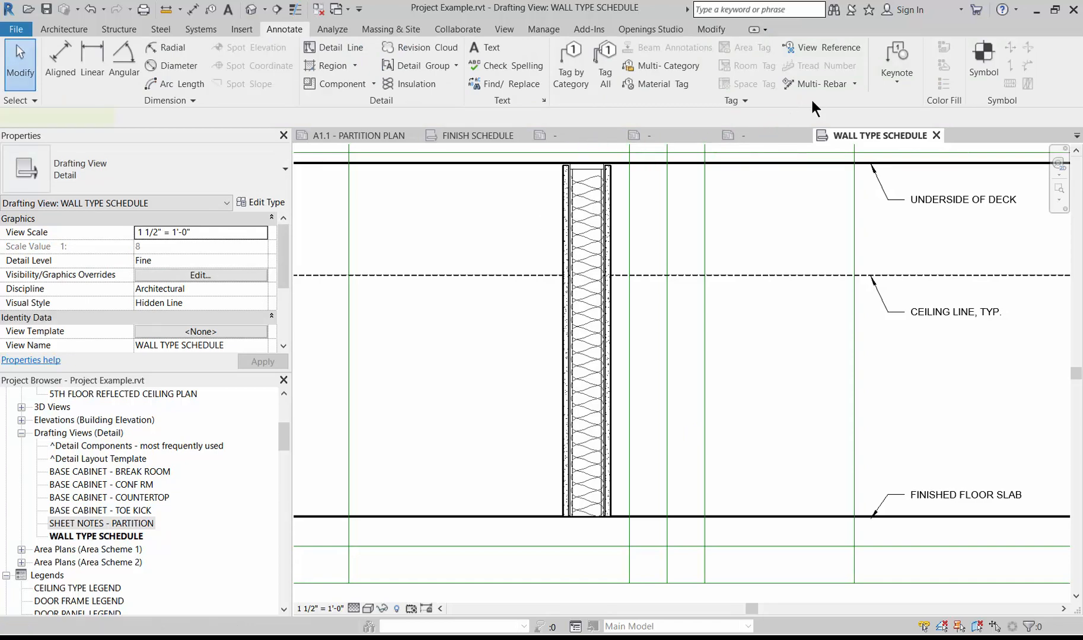
- Draw a short vertical detail line in the 4-Solid style through the wall's centre at the finished floor slab
key(d)
key(l)
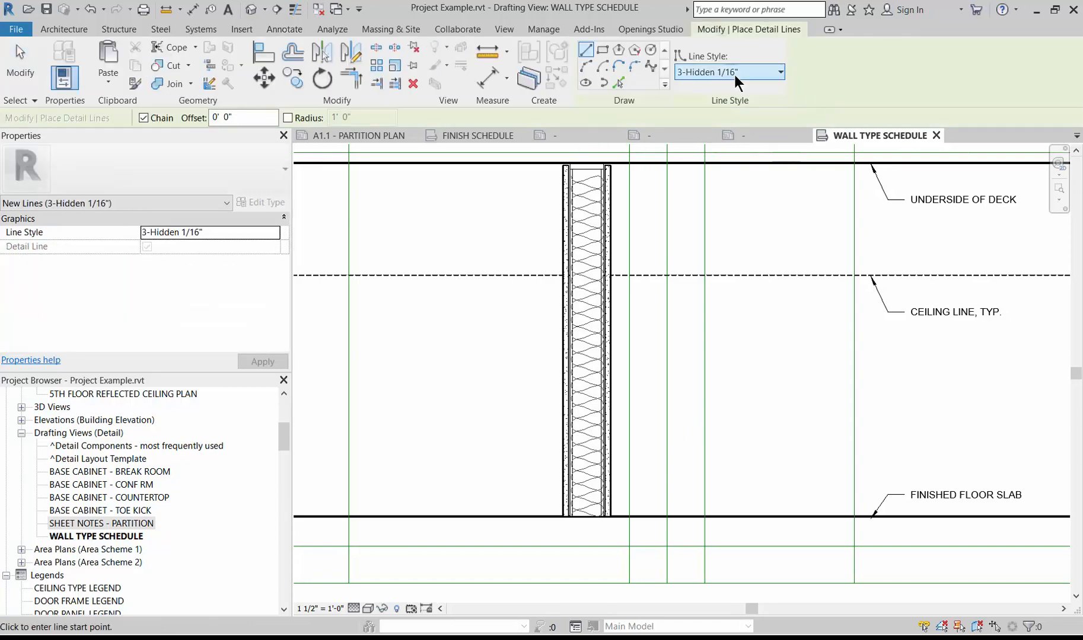
click(734, 74)
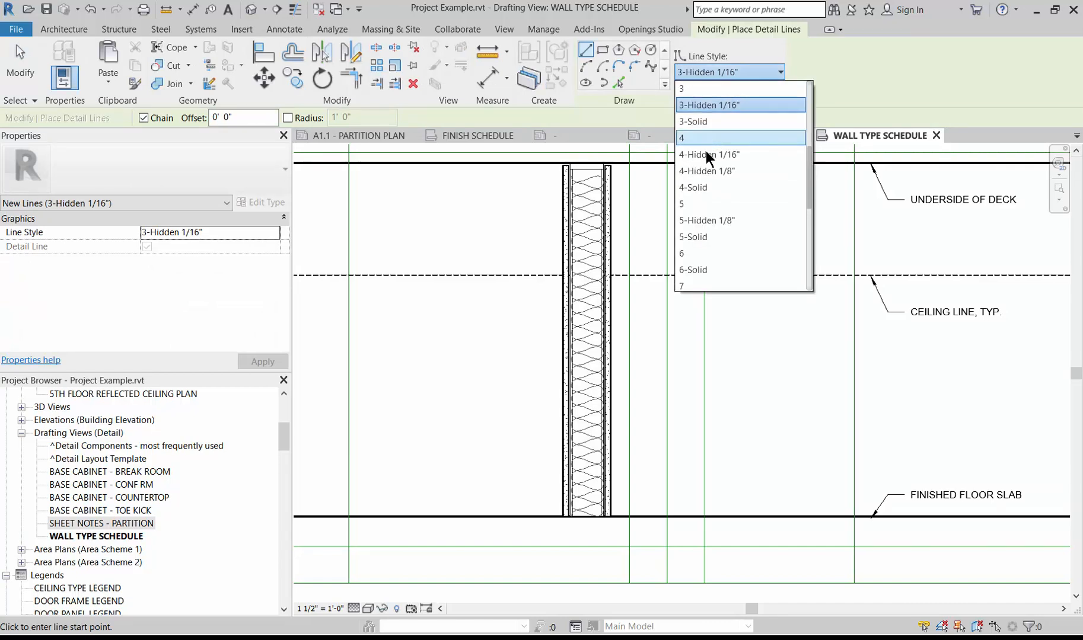
click(689, 187)
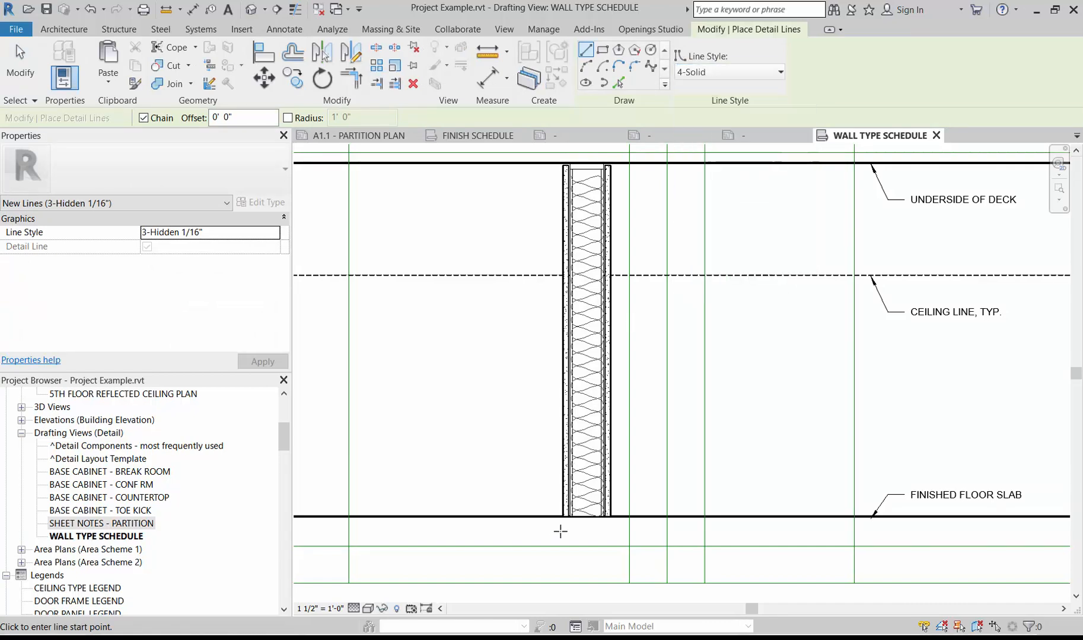
click(587, 504)
click(587, 530)
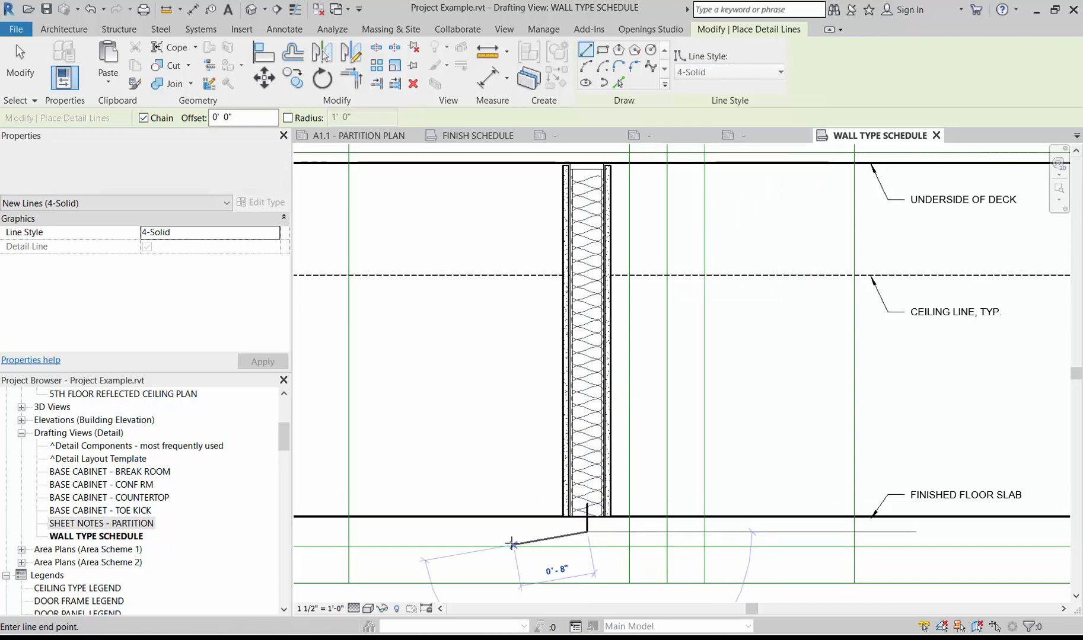
key(Escape)
key(Escape)
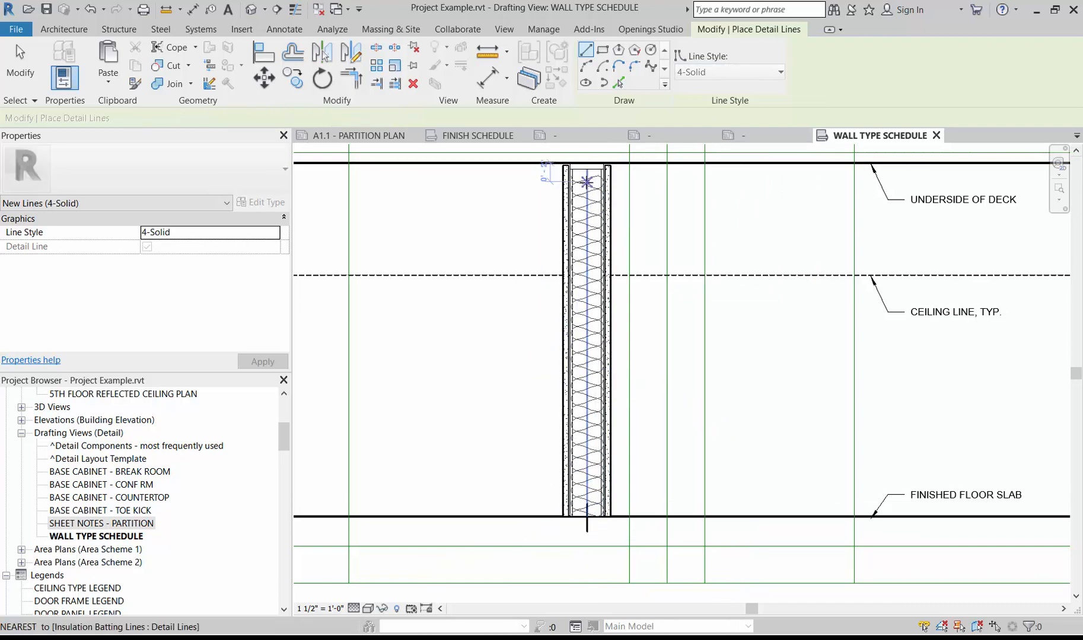
- Draw a matching vertical 4-Solid detail line about 4" long through the wall's centre at the underside of deck
click(587, 189)
scroll(588, 192, down, 2)
click(587, 159)
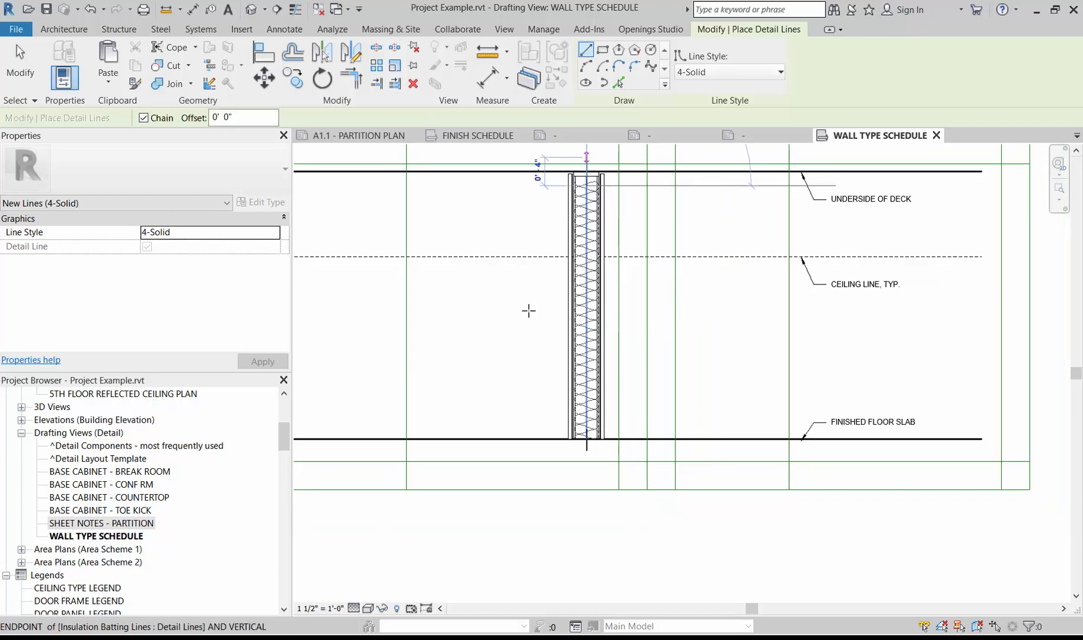
key(Escape)
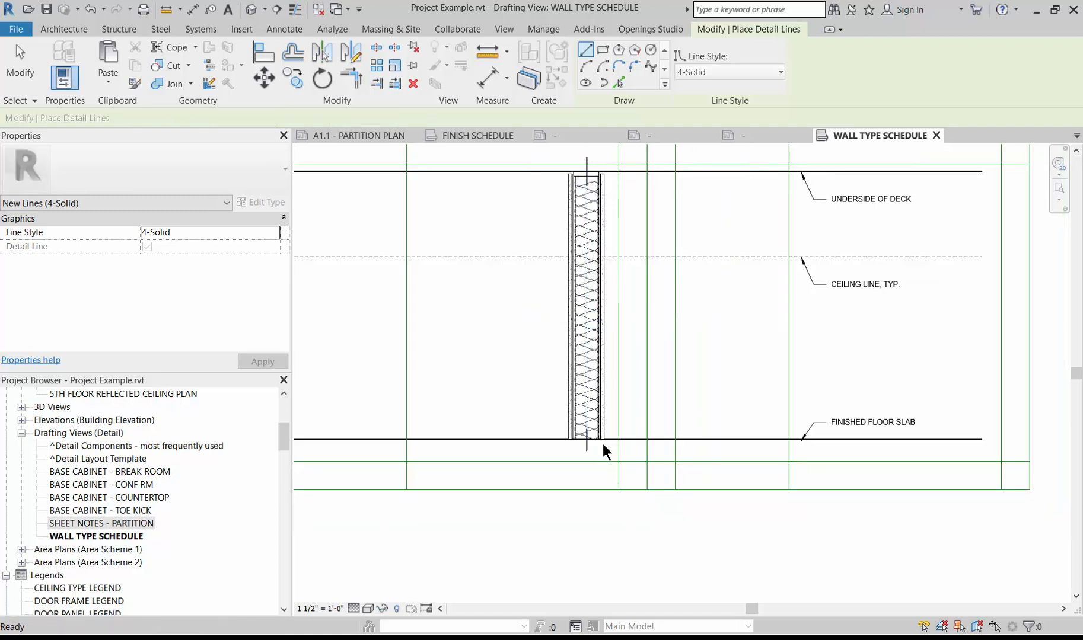
scroll(587, 322, up, 2)
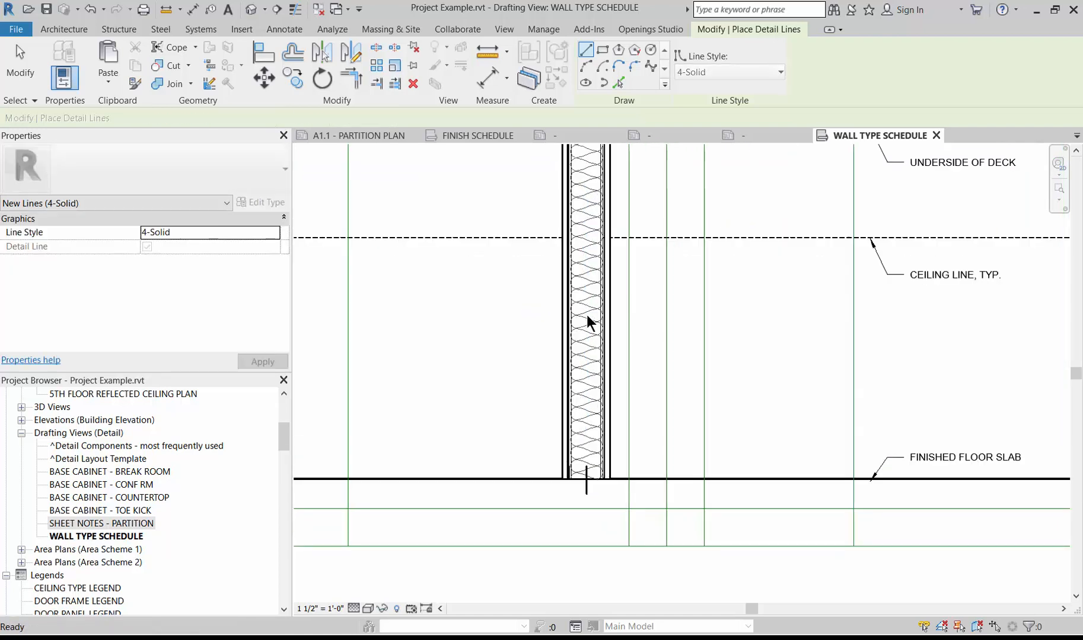
key(Escape)
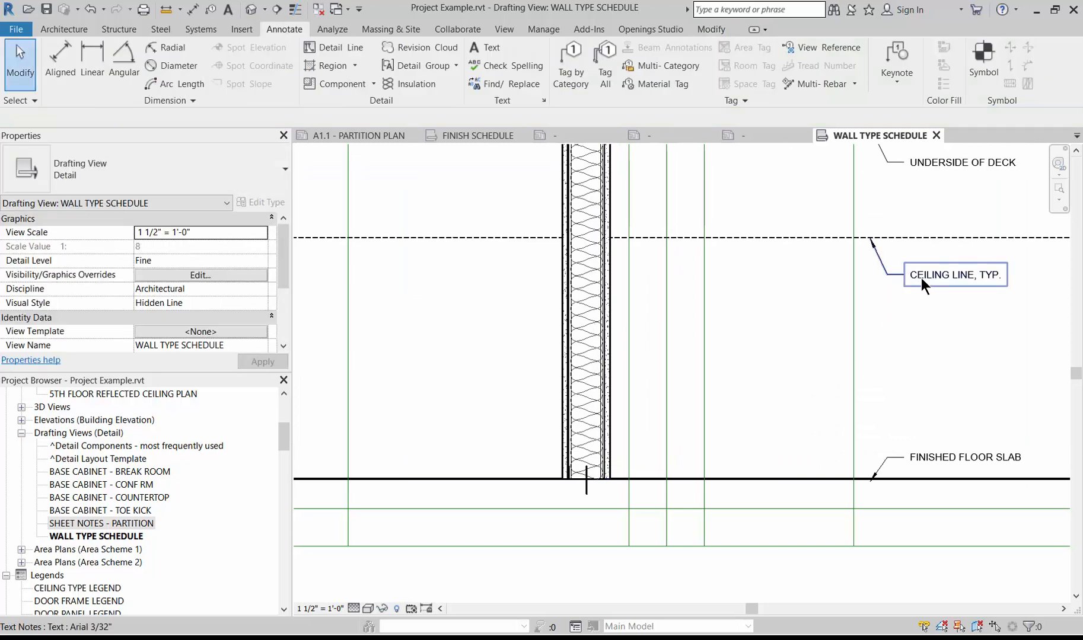
- Copy the CEILING LINE, TYP. note and its leader horizontally to just right of the wall section
click(921, 276)
key(c)
key(o)
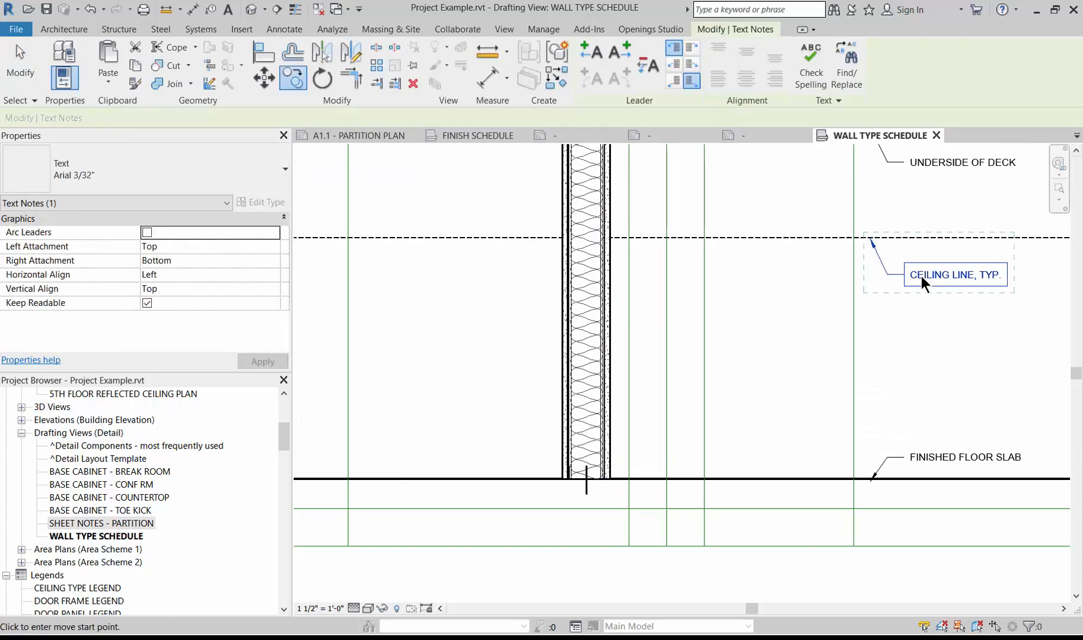
click(921, 276)
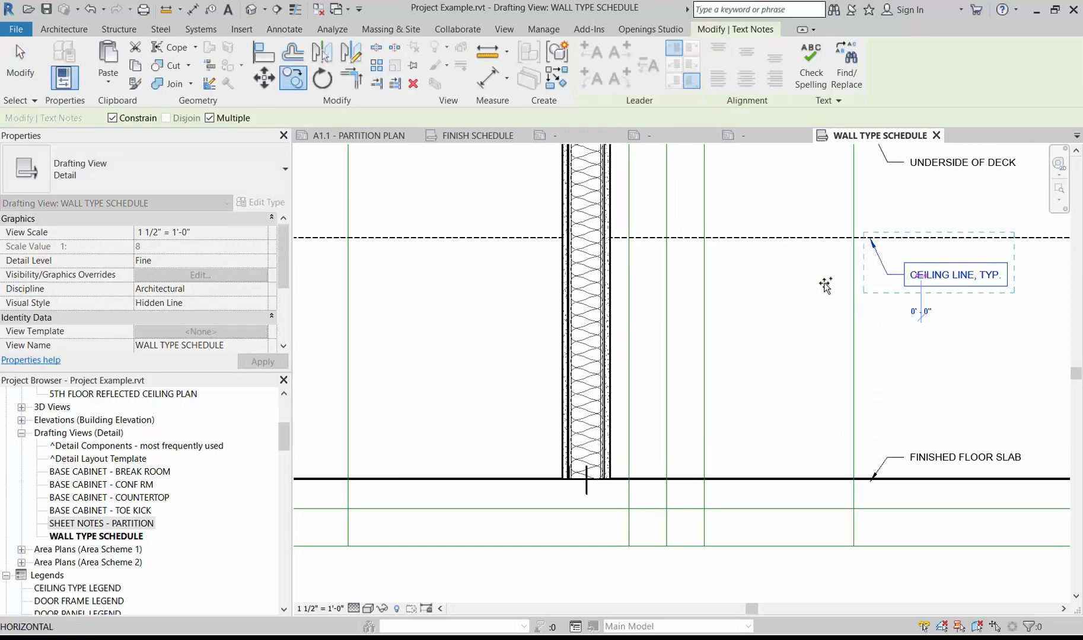
click(667, 275)
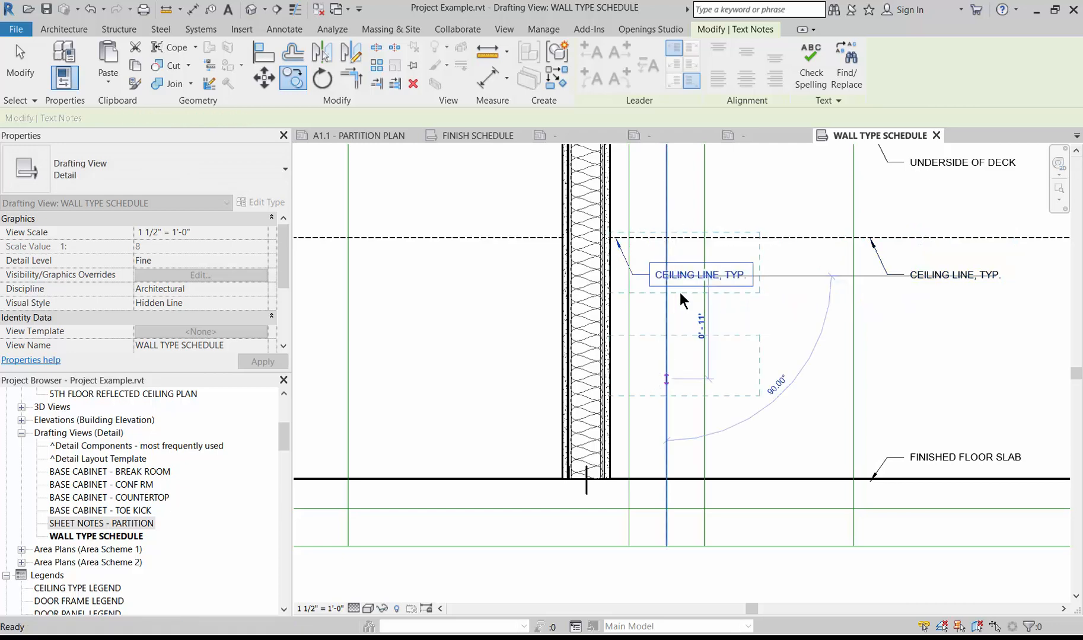
key(Escape)
key(Escape)
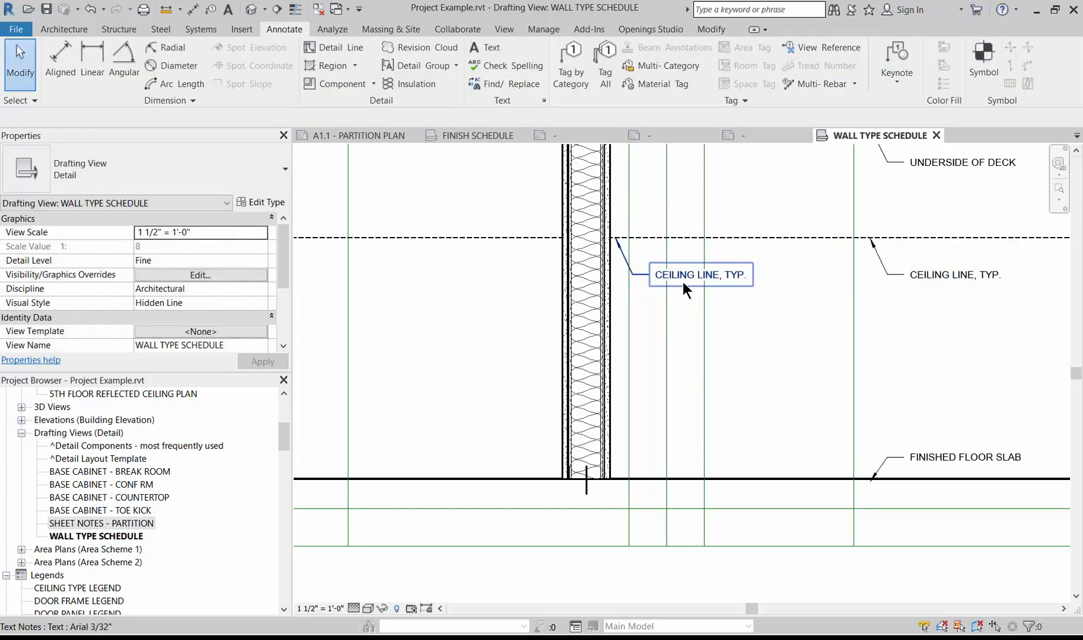
- Nudge the copied note slightly right and level its leader so the arrow points at the stud's right edge
click(701, 275)
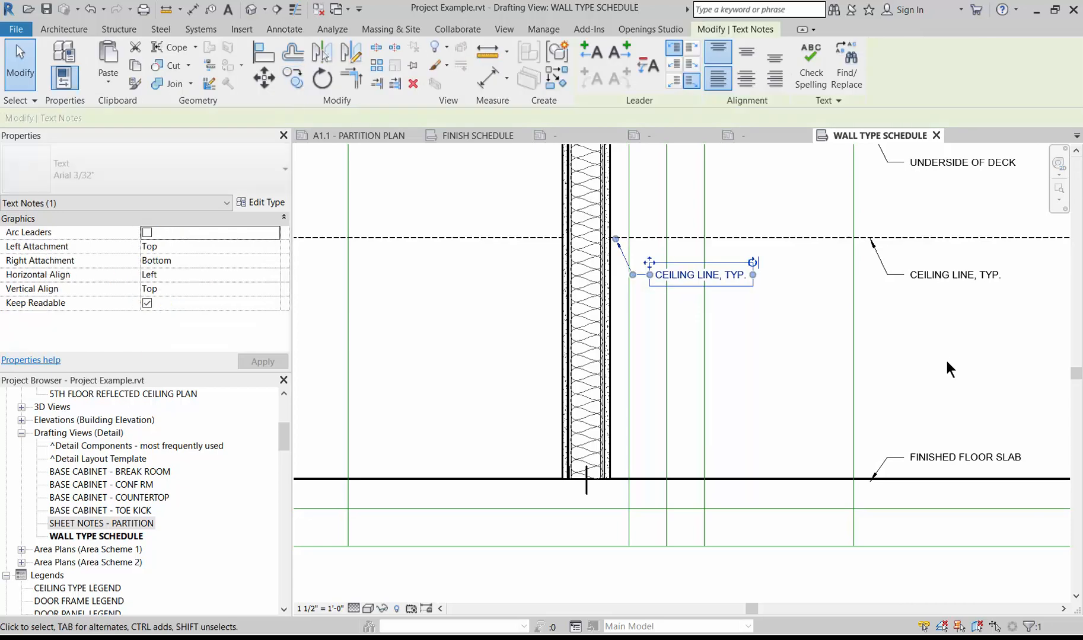
key(Right)
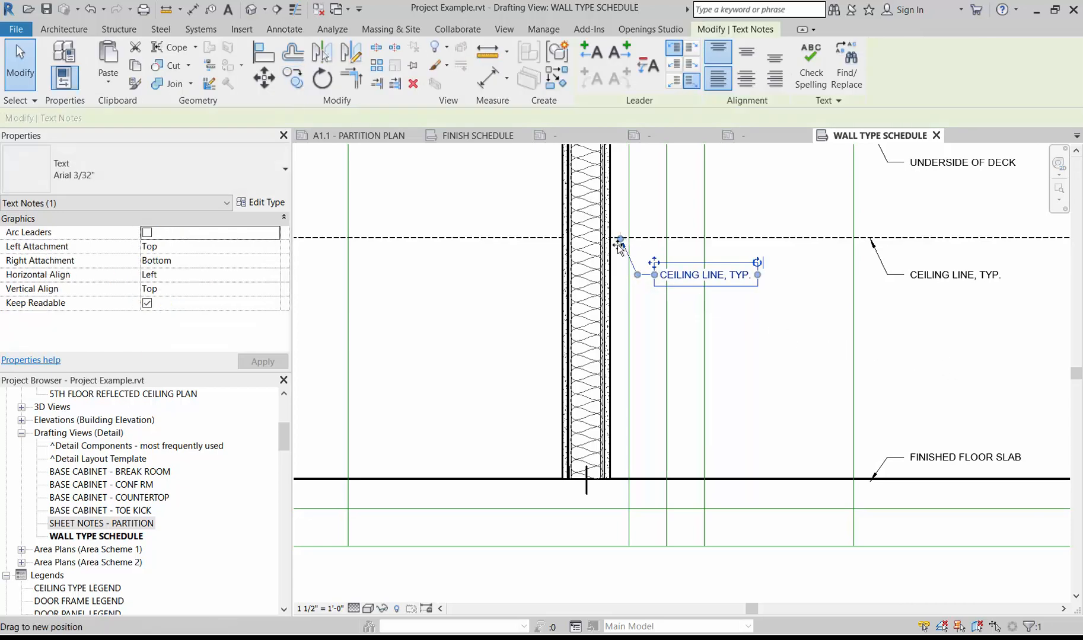
drag(620, 239, 605, 274)
- Replace the copied note's text with 3 5/8" STEEL STUD
double_click(726, 276)
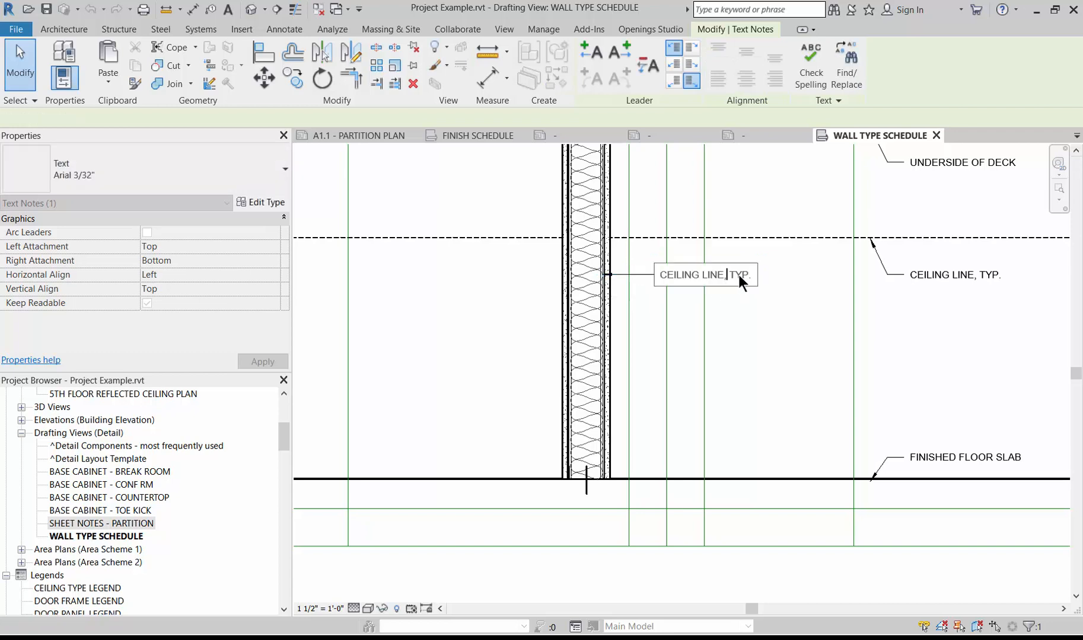
click(750, 275)
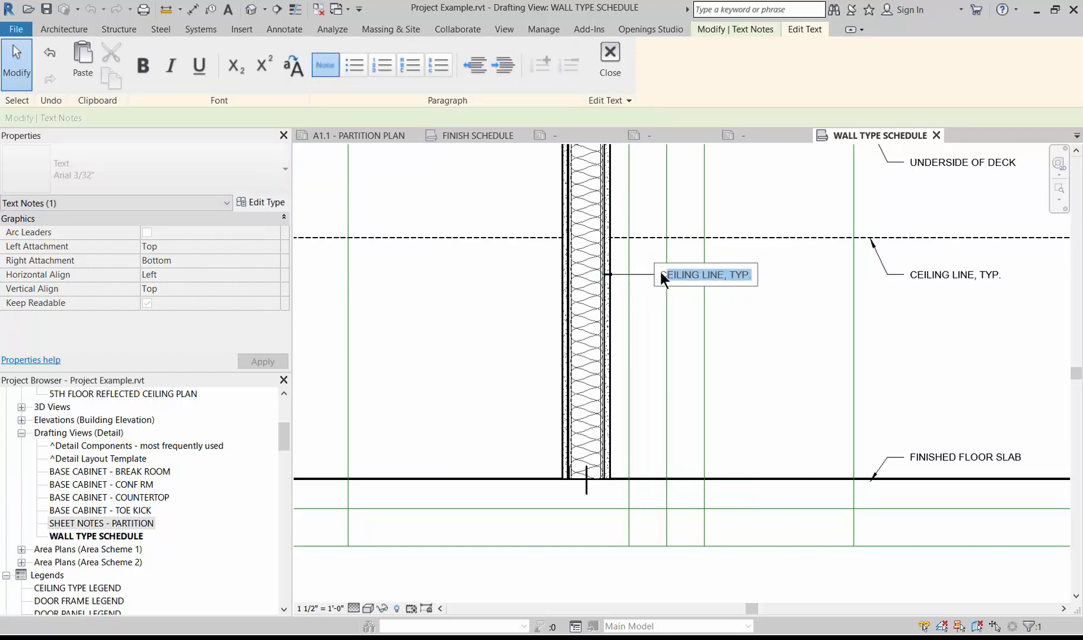
drag(660, 272, 658, 272)
key(Delete)
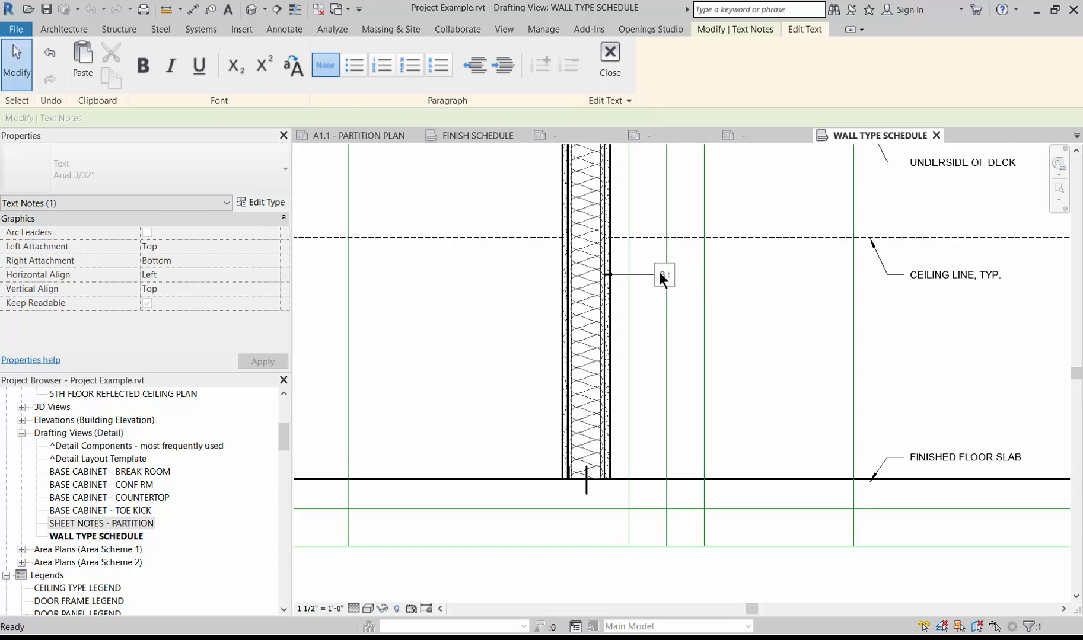
text(3 5/8" STEEL STUD)
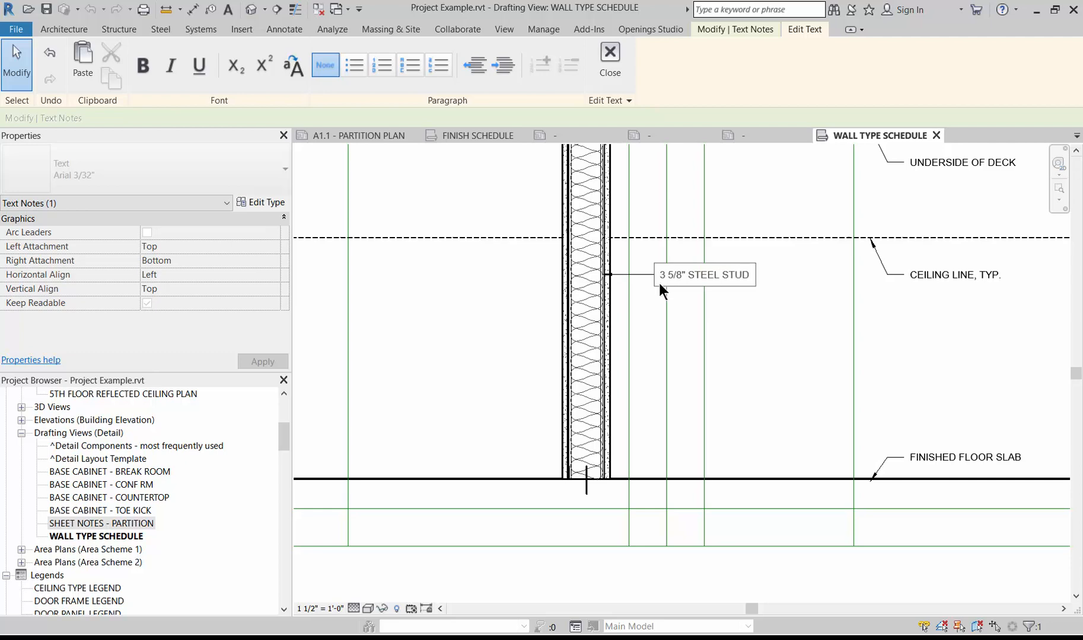
click(631, 284)
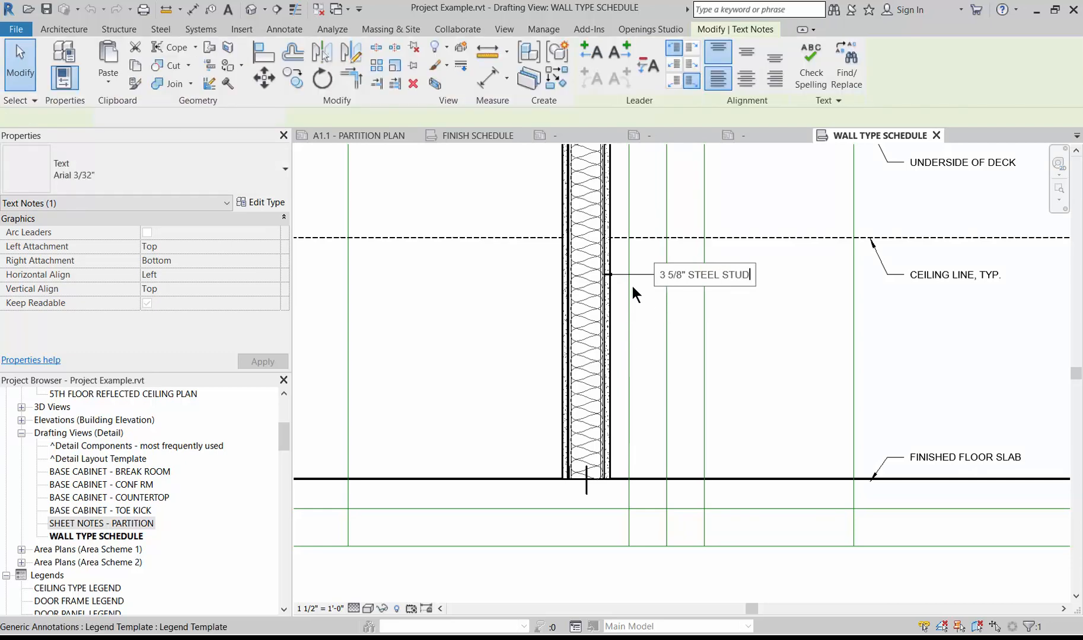
key(Escape)
- Extend the steel stud note's leader arrowhead further left into the stud cavity
scroll(632, 278, up, 3)
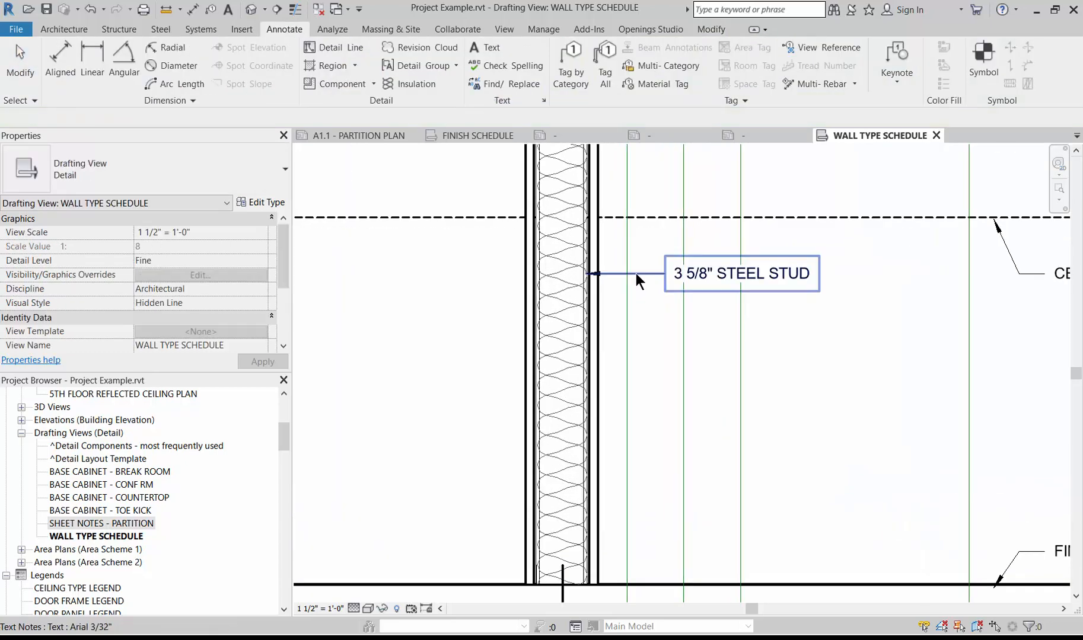
click(588, 273)
drag(587, 274, 570, 274)
click(743, 305)
- Copy the 3 5/8" STEEL STUD note about 2 3/4" straight down and select the copy
click(747, 276)
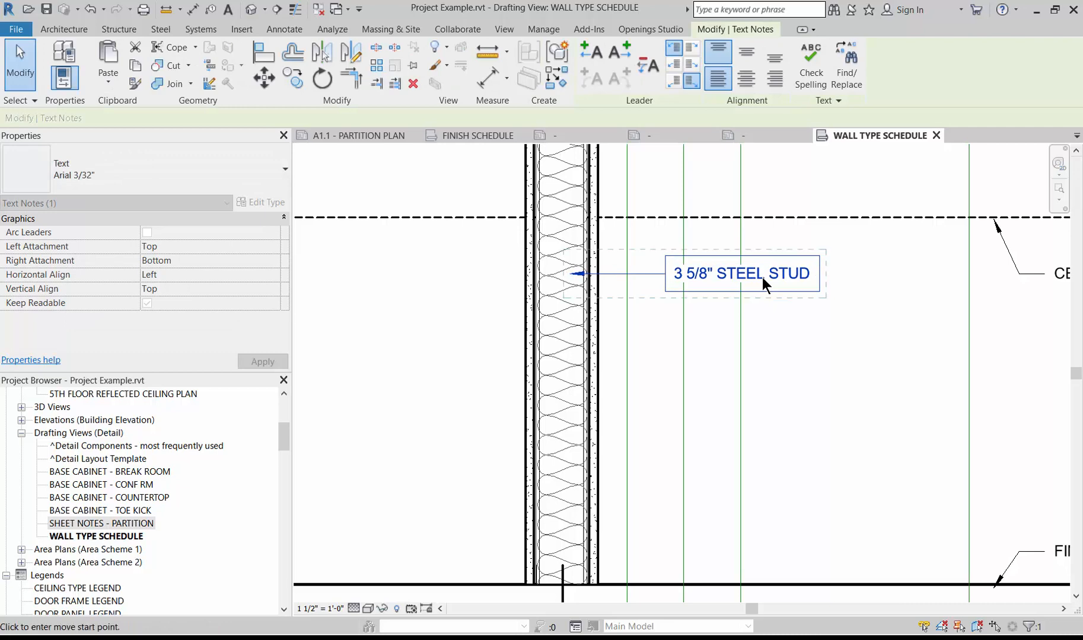
key(c)
key(o)
click(762, 277)
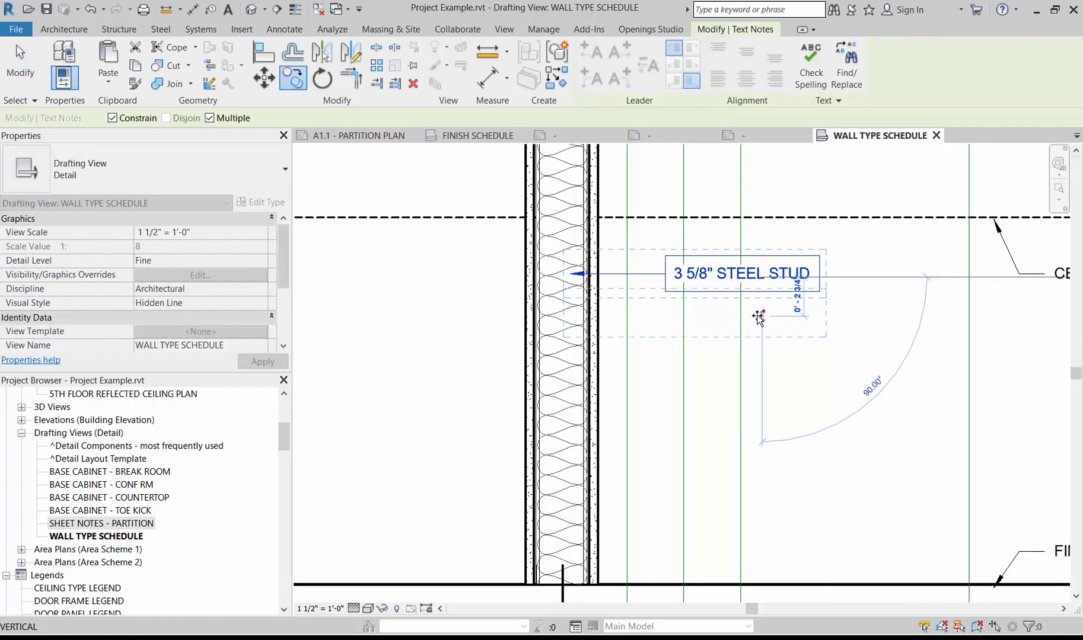
click(761, 316)
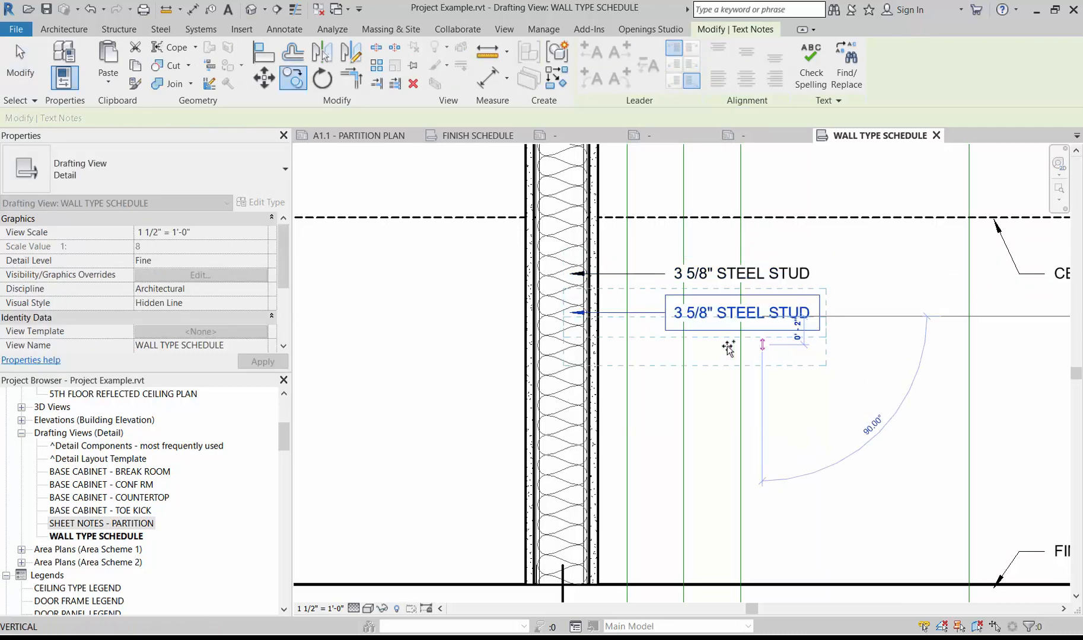
key(Escape)
click(690, 311)
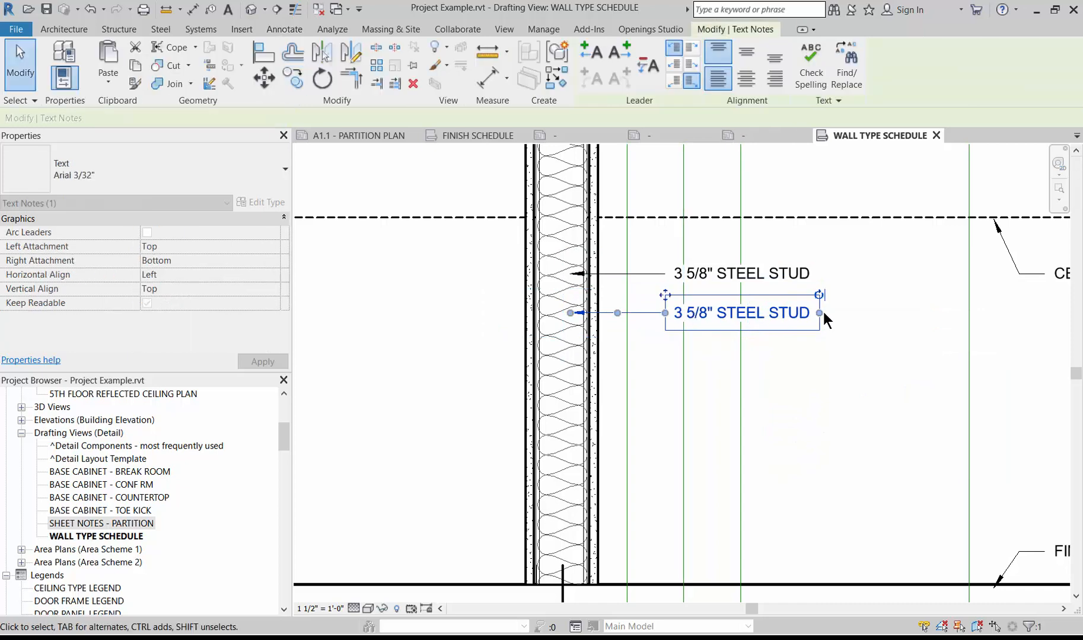
- Replace the lower copied note's text with 3 1/2" ACOUSTICAL BATT INSULATION
double_click(807, 316)
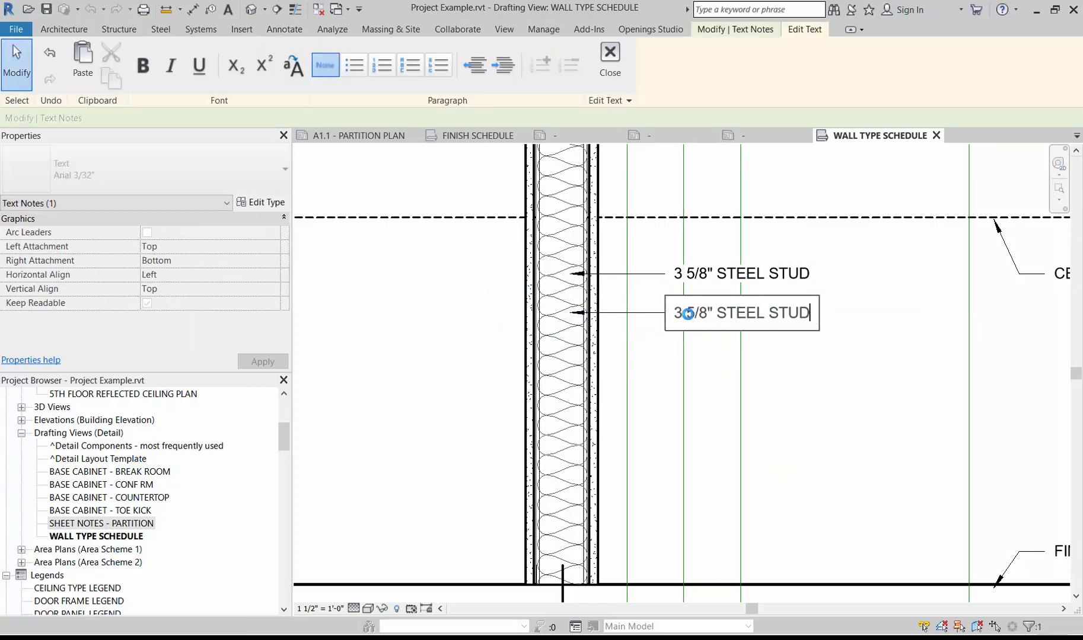
key(BackSpace)
key(BackSpace)
key(BackSpace)
key(BackSpace)
key(BackSpace)
key(BackSpace)
key(BackSpace)
key(BackSpace)
key(BackSpace)
key(BackSpace)
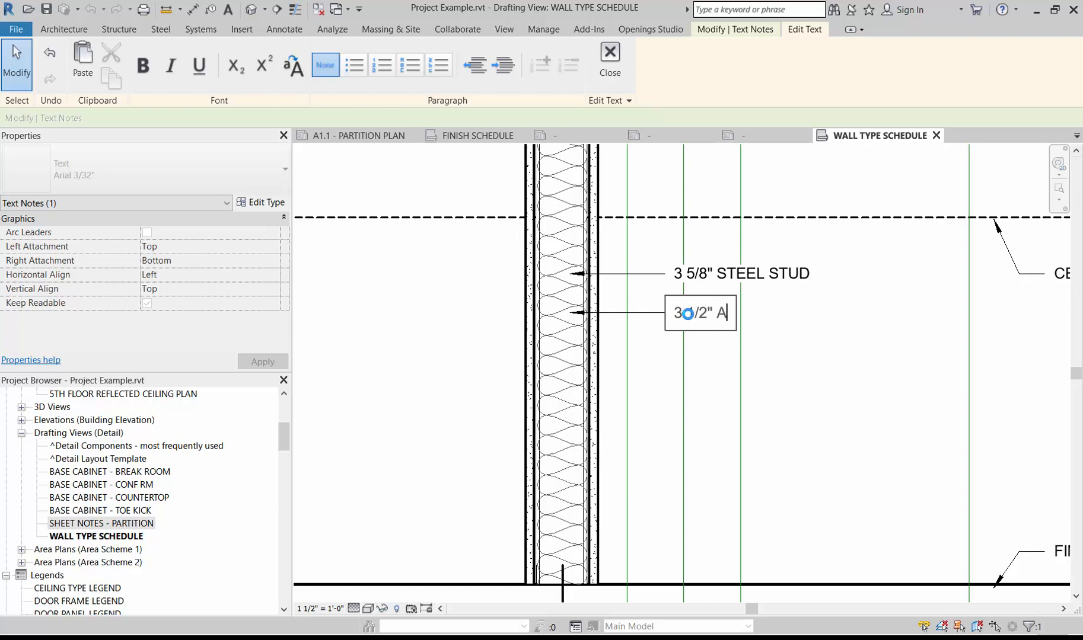
text(COUSTIC)
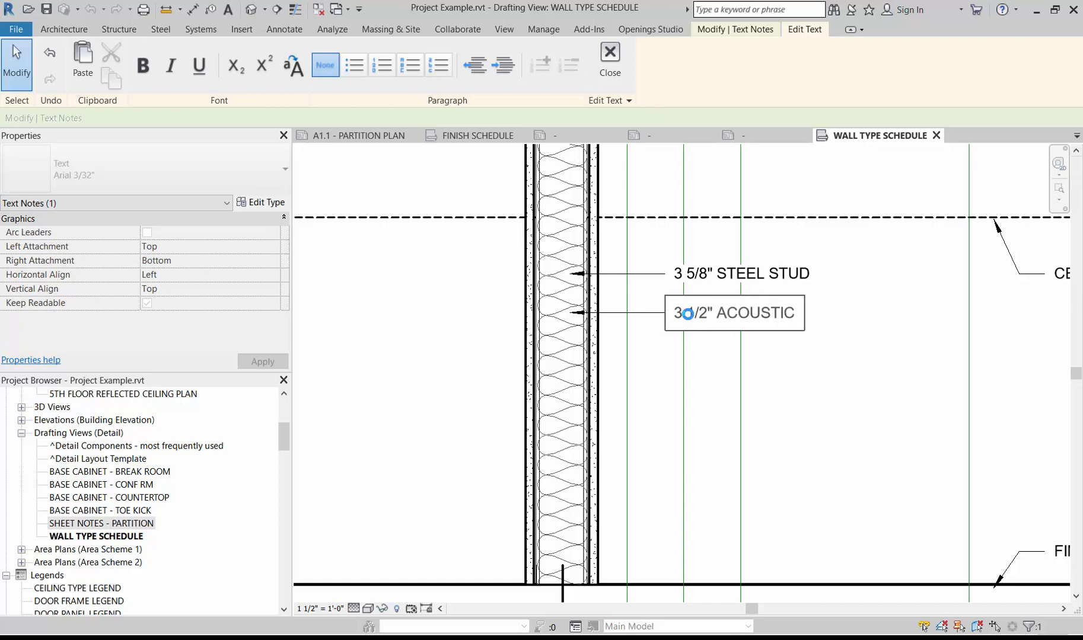
text(AL BATT)
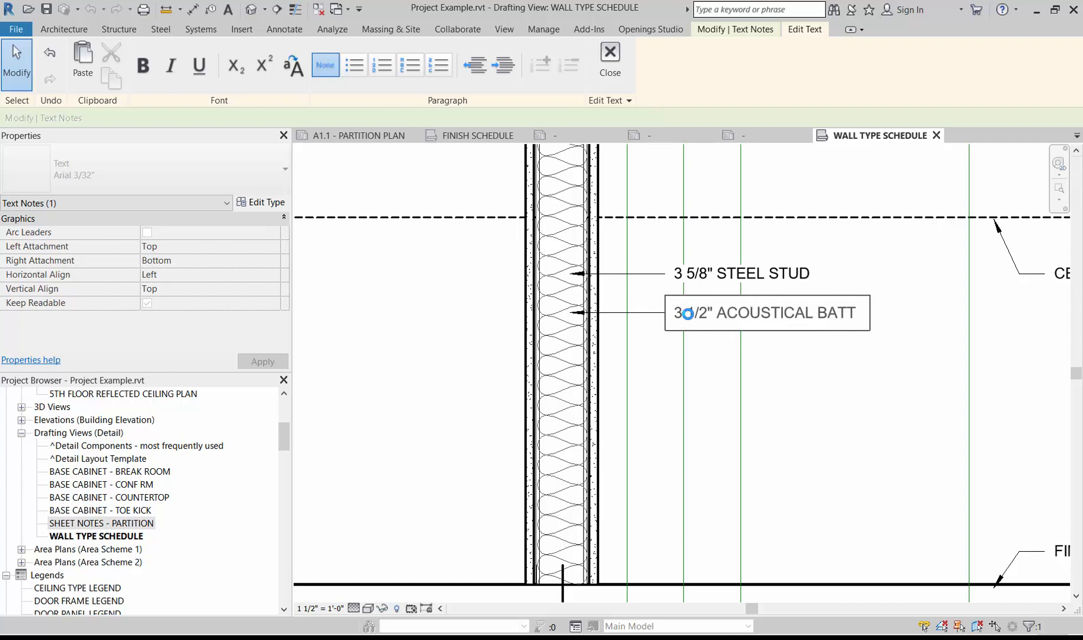
text( INSULATION)
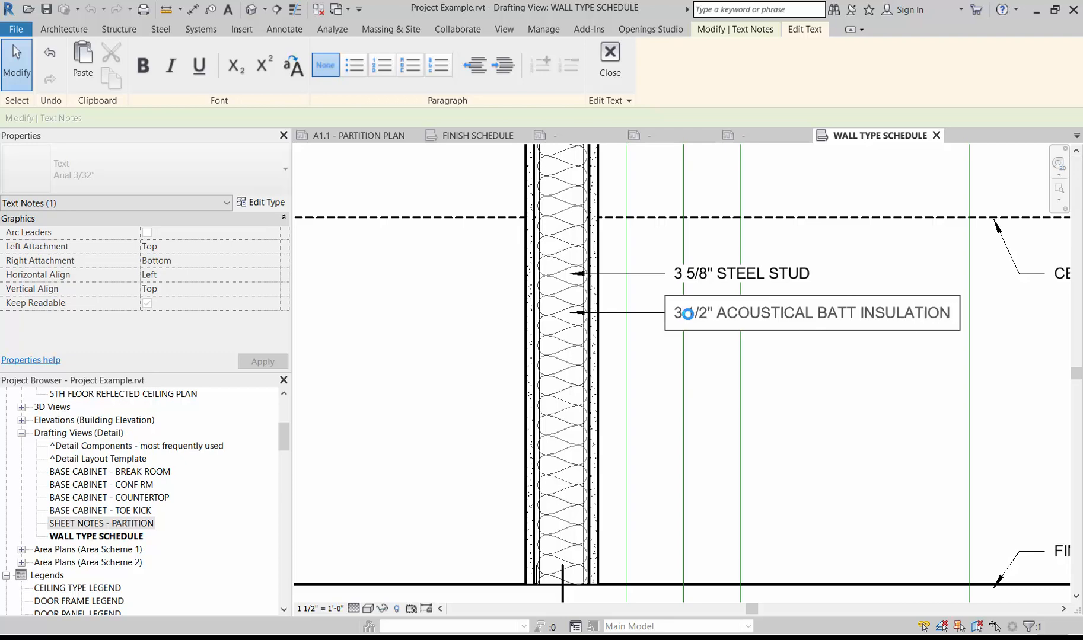
click(674, 346)
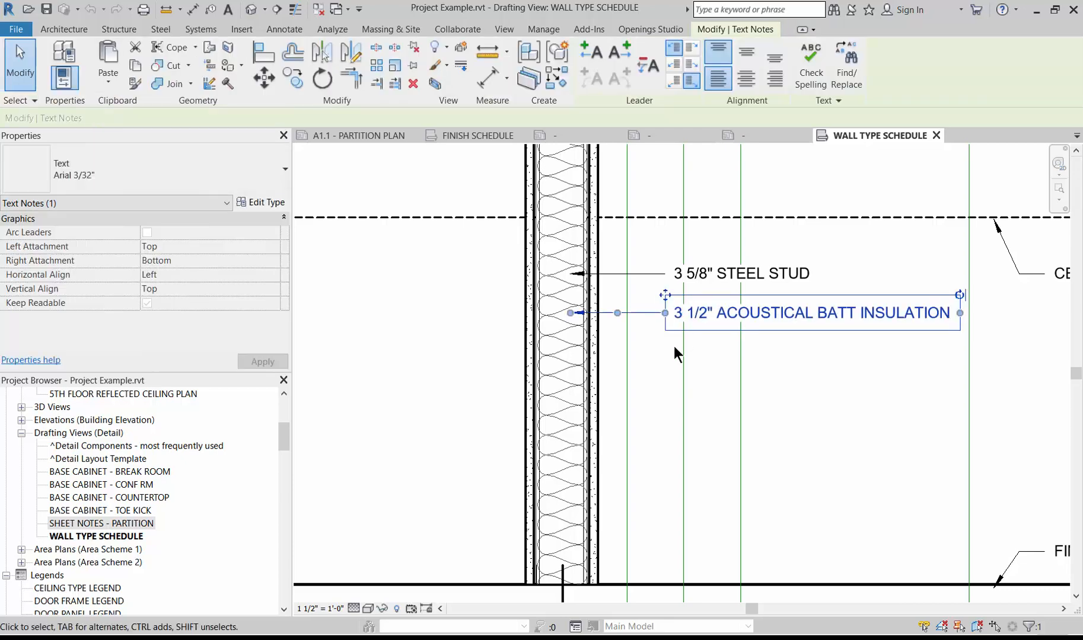
click(673, 346)
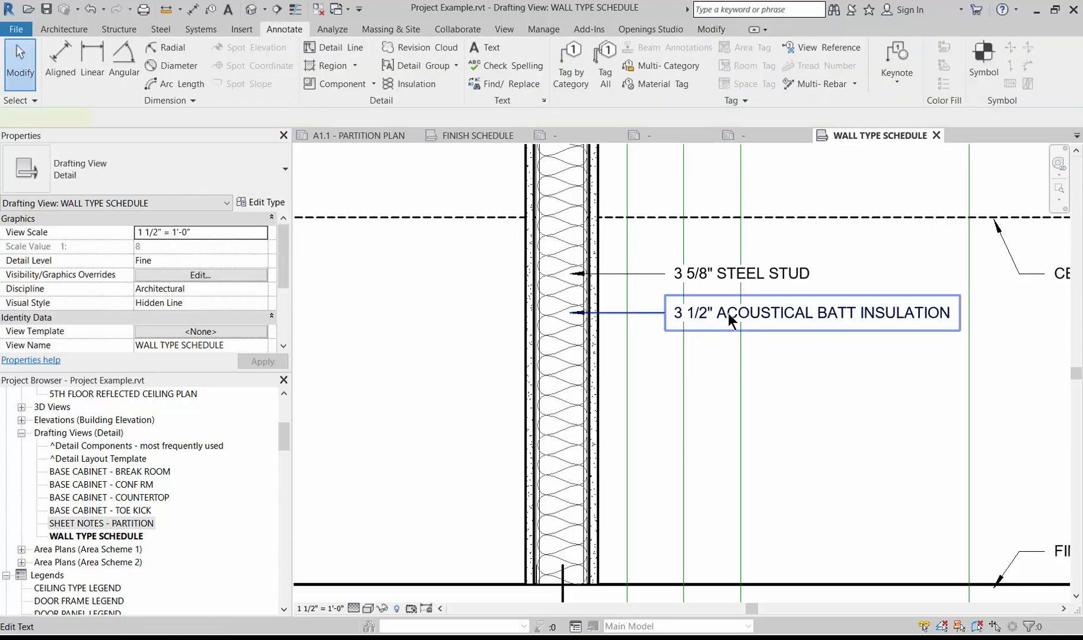
- Copy the 3 1/2" ACOUSTICAL BATT INSULATION note straight down to just above the finished floor line
click(729, 315)
key(c)
key(o)
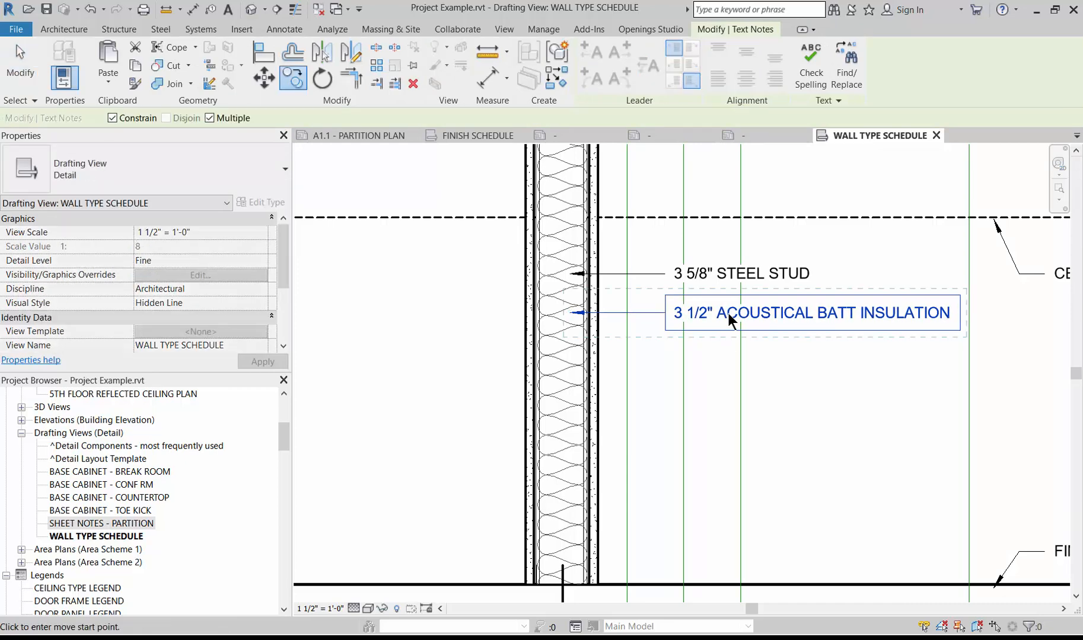
click(728, 313)
click(690, 550)
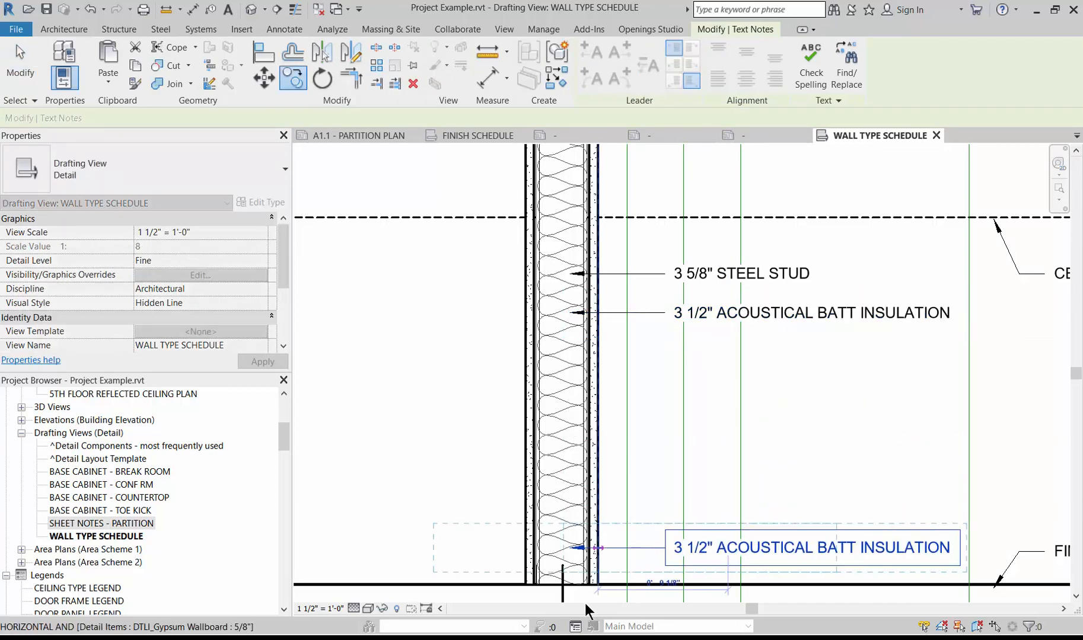
key(Escape)
key(Escape)
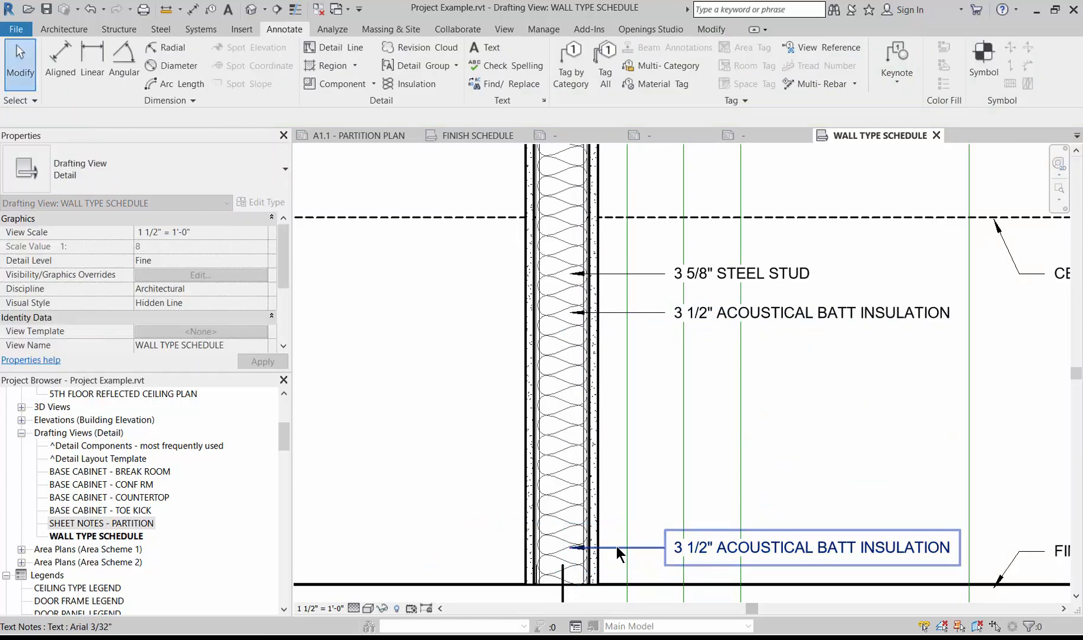
- Point the bottom note's leader at the floor fastener with a bent shoulder and replace its text with ANCHORED TO FLOOR SLAB
click(571, 550)
drag(573, 556, 614, 545)
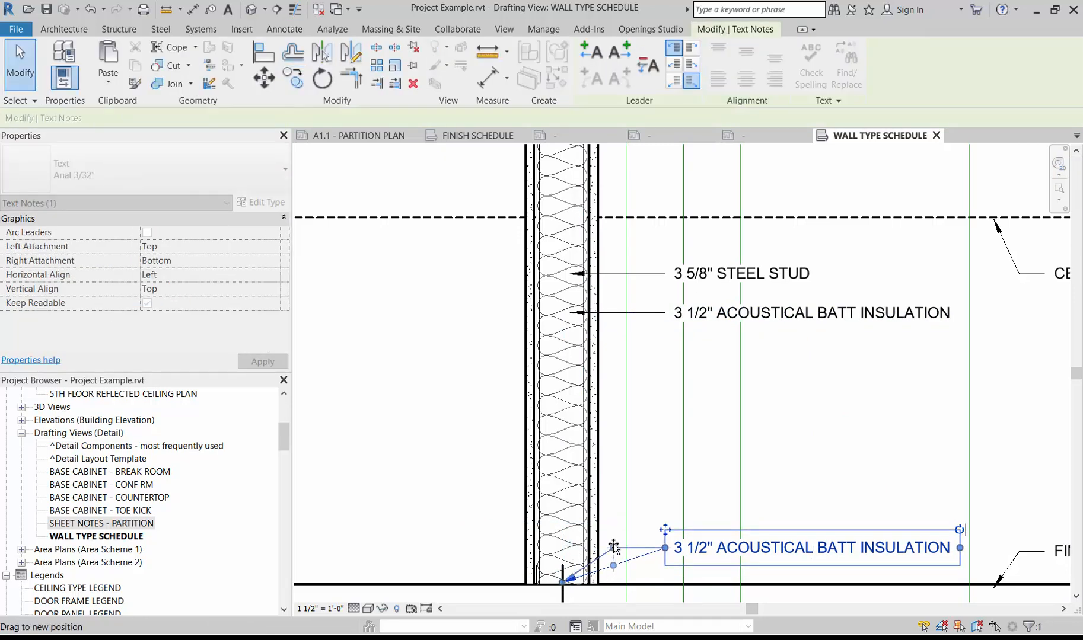
double_click(735, 548)
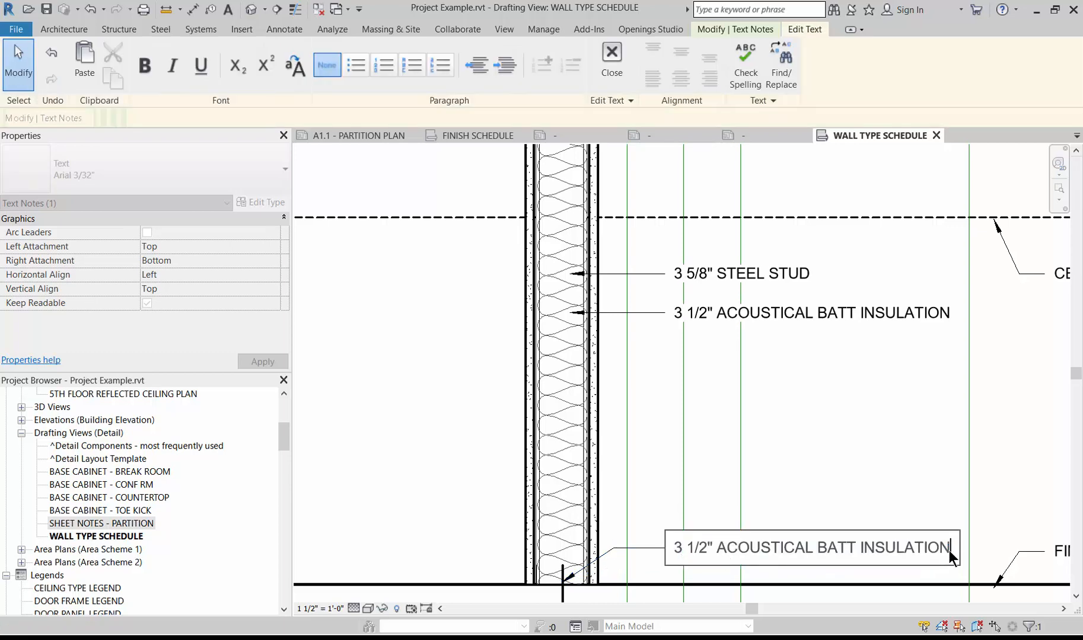
drag(949, 551, 657, 552)
text(ANCHO)
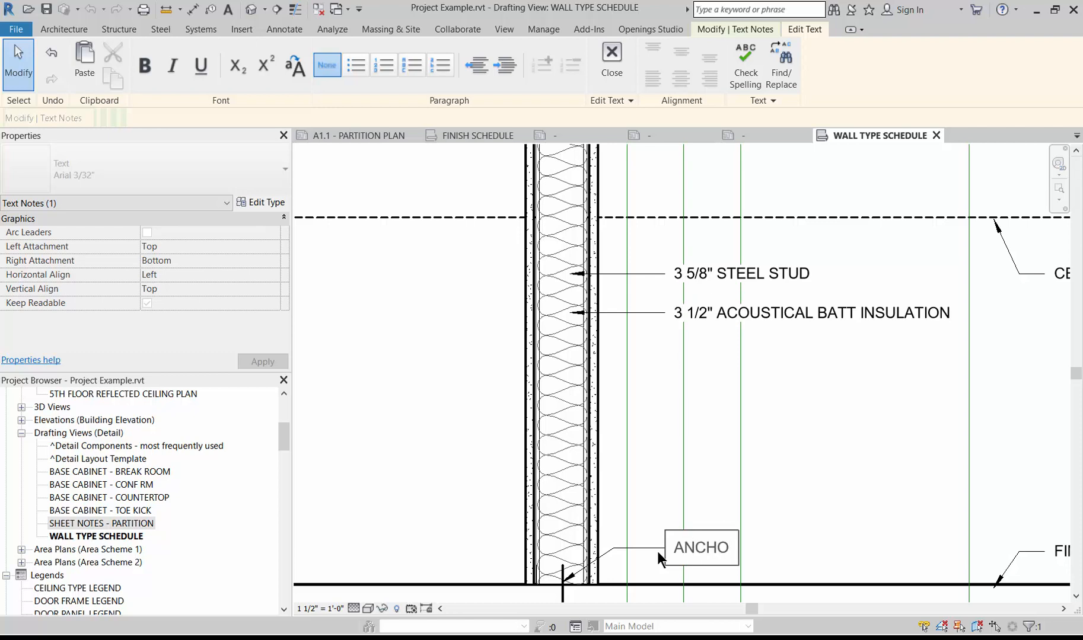
text(RED TO FLOOR SLAB)
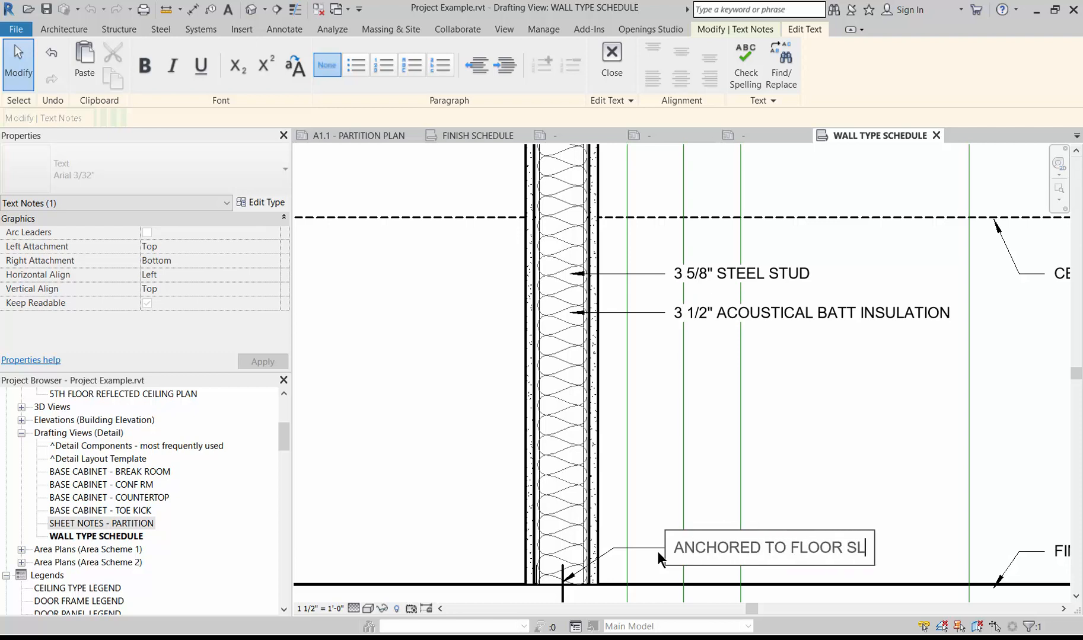
click(767, 471)
click(766, 471)
- Copy the wall section with its fasteners and three notes, without the legend templates, 2'-10" to the left
scroll(766, 471, down, 3)
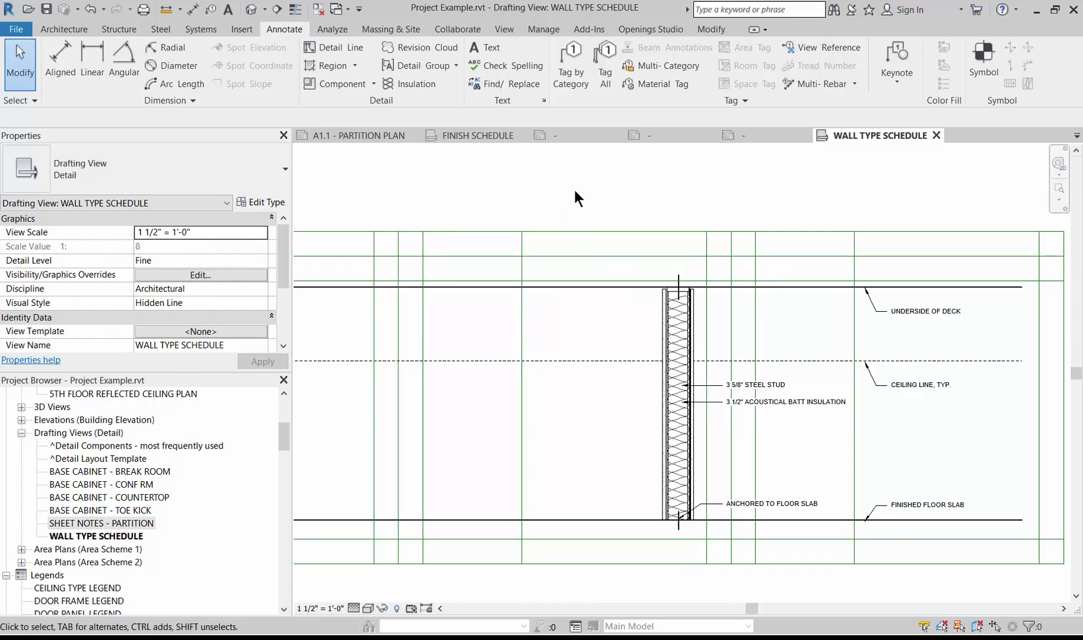
drag(573, 188, 853, 548)
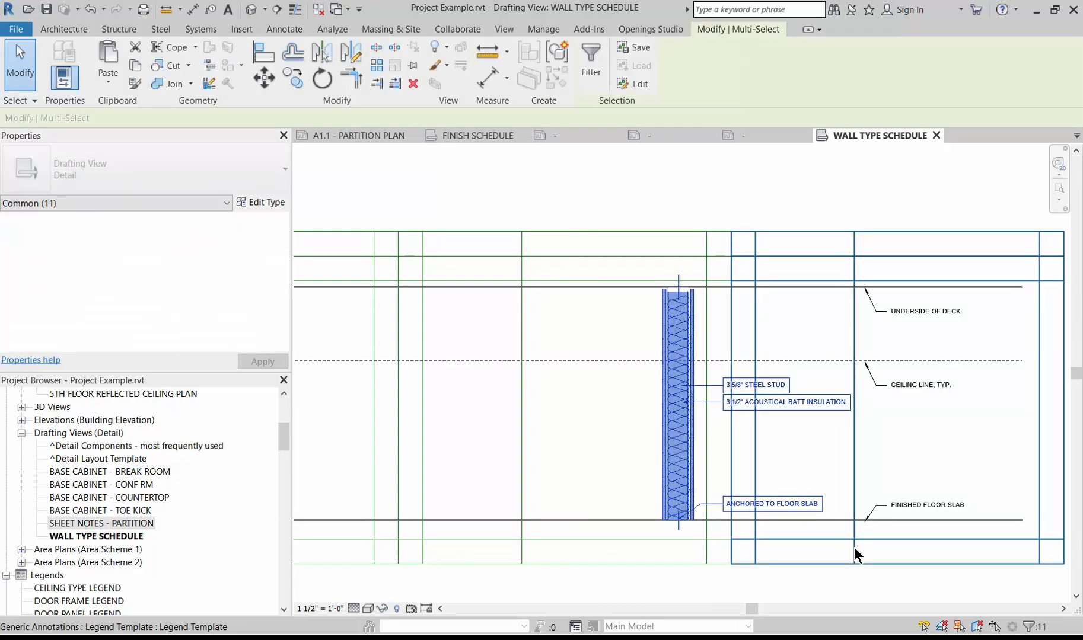
key(c)
key(o)
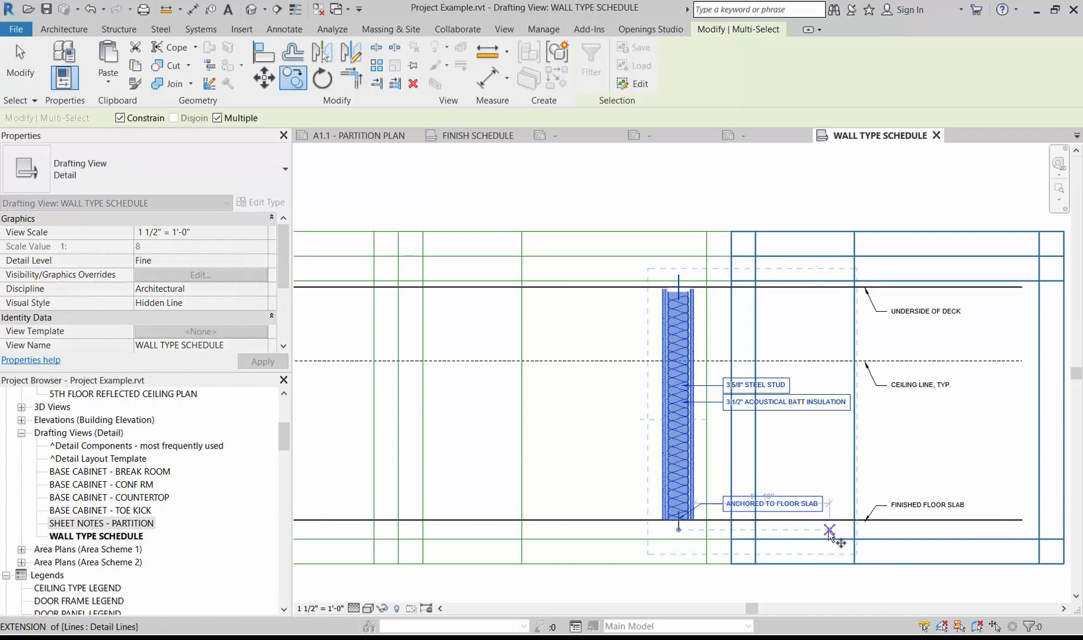
click(829, 530)
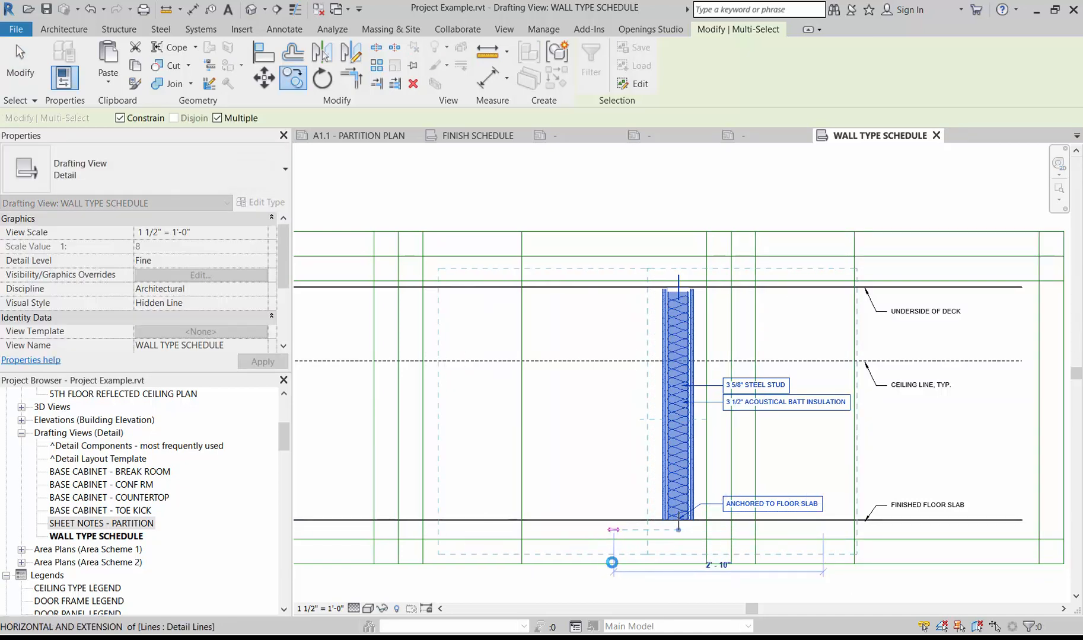
click(609, 629)
scroll(822, 488, down, 2)
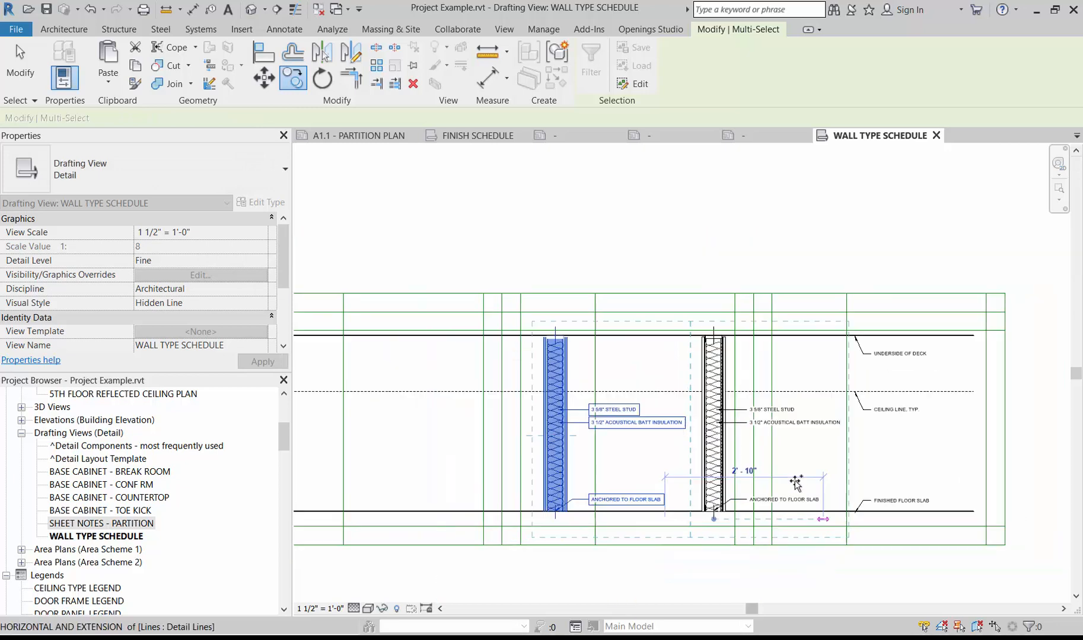
click(846, 439)
key(Escape)
key(Escape)
scroll(751, 367, down, 2)
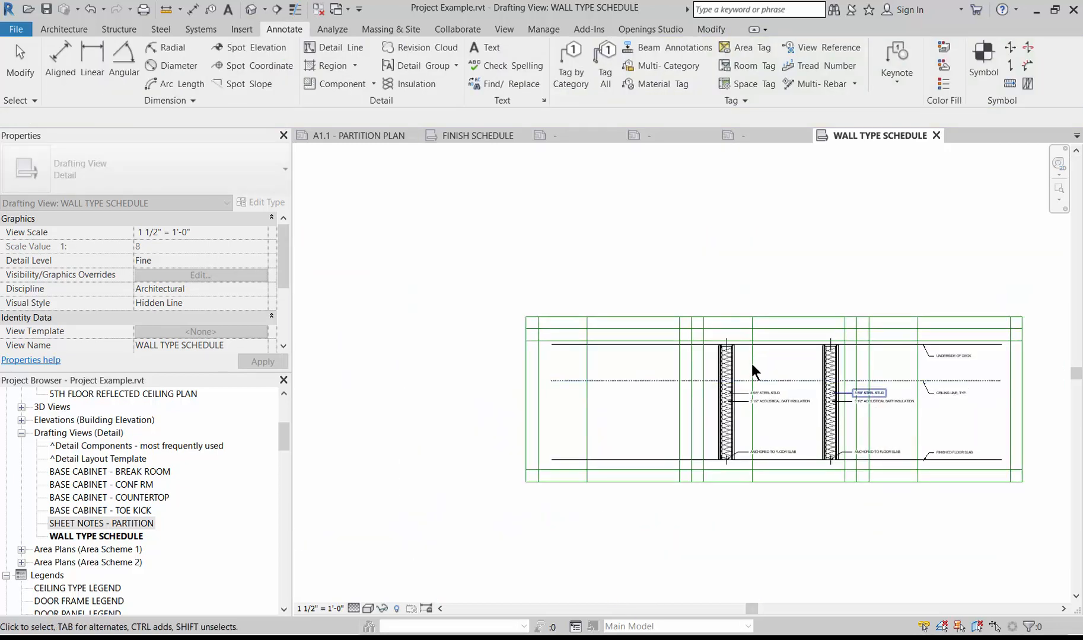
- Narrow the original right-hand section's 3 1/2" ACOUSTICAL BATT INSULATION note so its text wraps onto two lines
scroll(680, 409, up, 3)
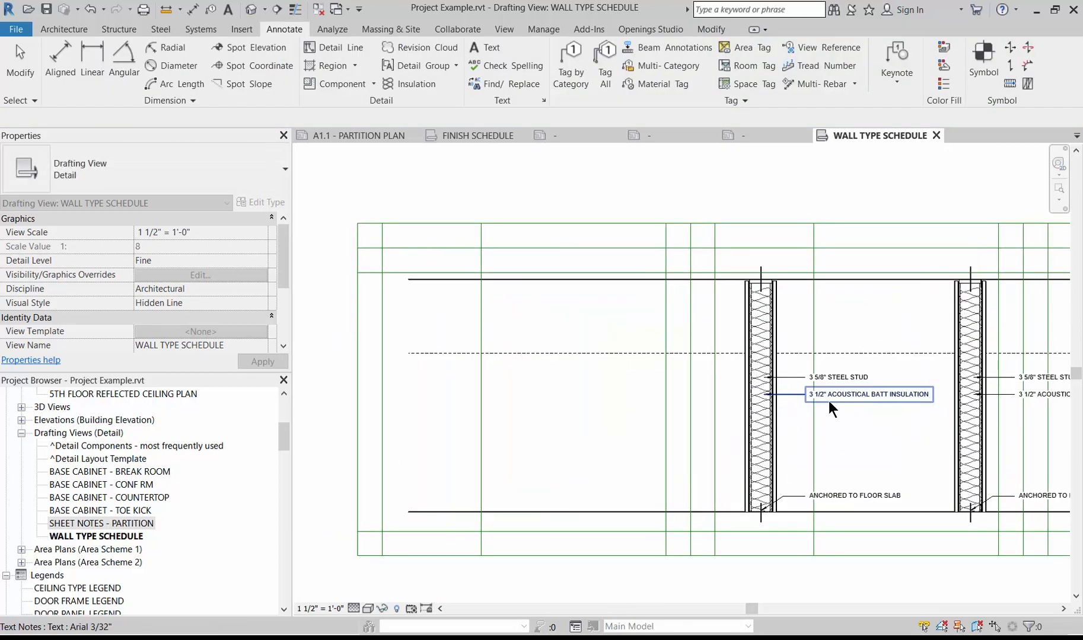
scroll(690, 360, down, 1)
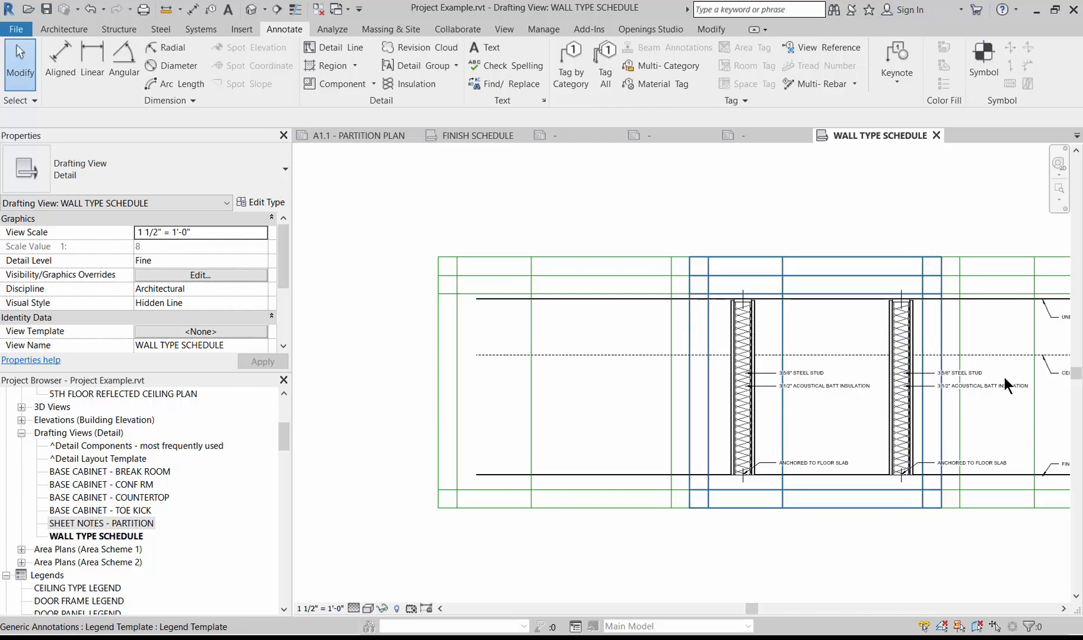
scroll(1006, 391, up, 3)
click(836, 363)
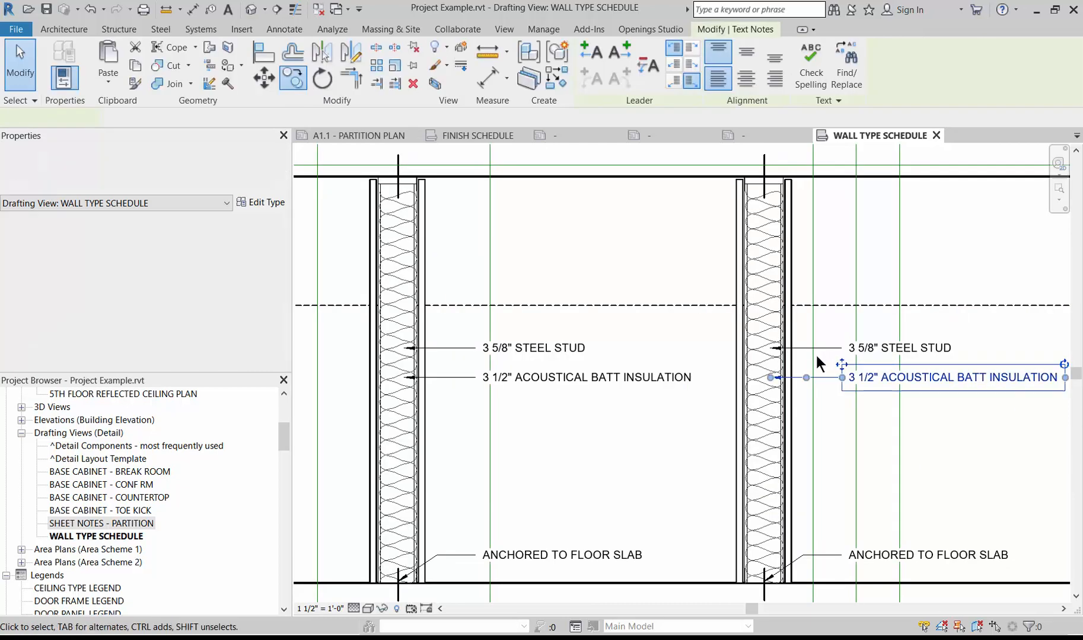
scroll(815, 355, down, 1)
drag(1000, 372, 928, 448)
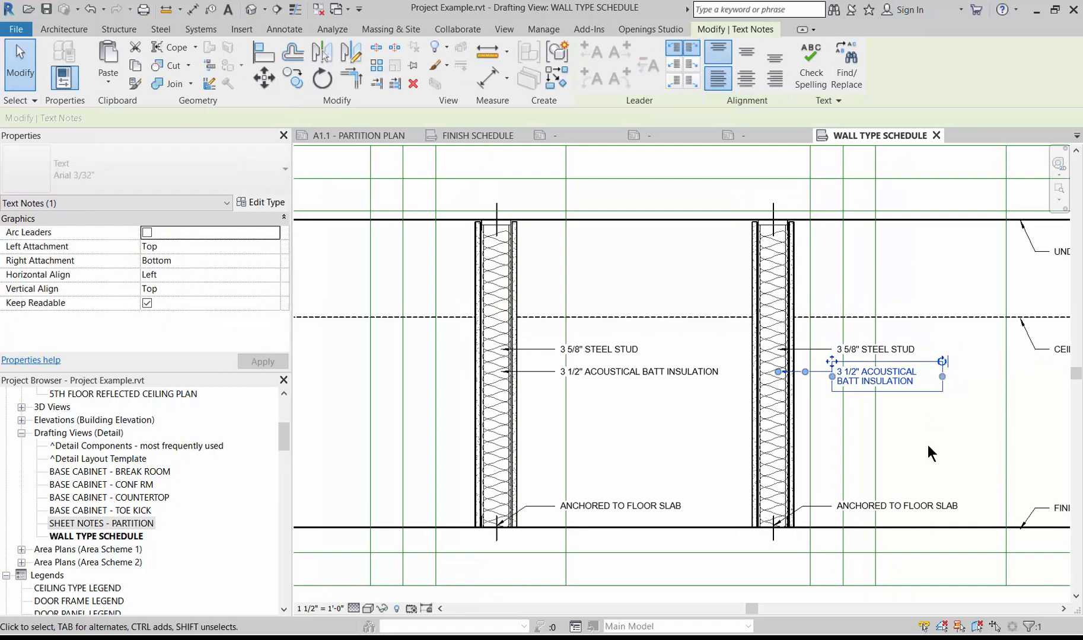
scroll(847, 441, down, 2)
key(Escape)
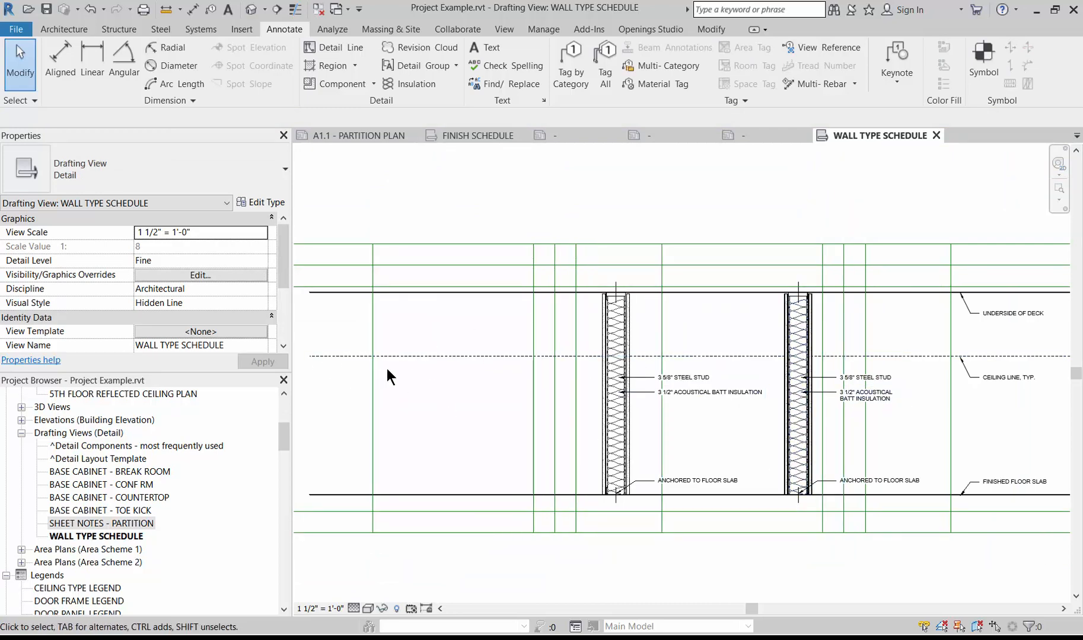
- Delete the vertical fastener line at the underside of deck on the copied left wall section
scroll(560, 380, up, 2)
scroll(819, 385, up, 1)
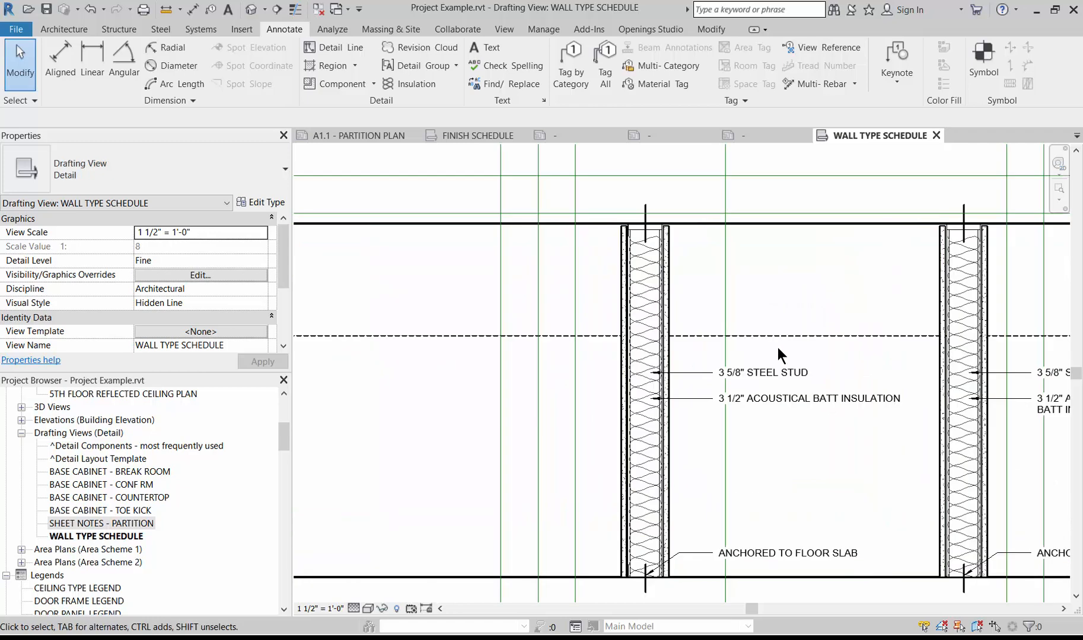
scroll(647, 241, up, 2)
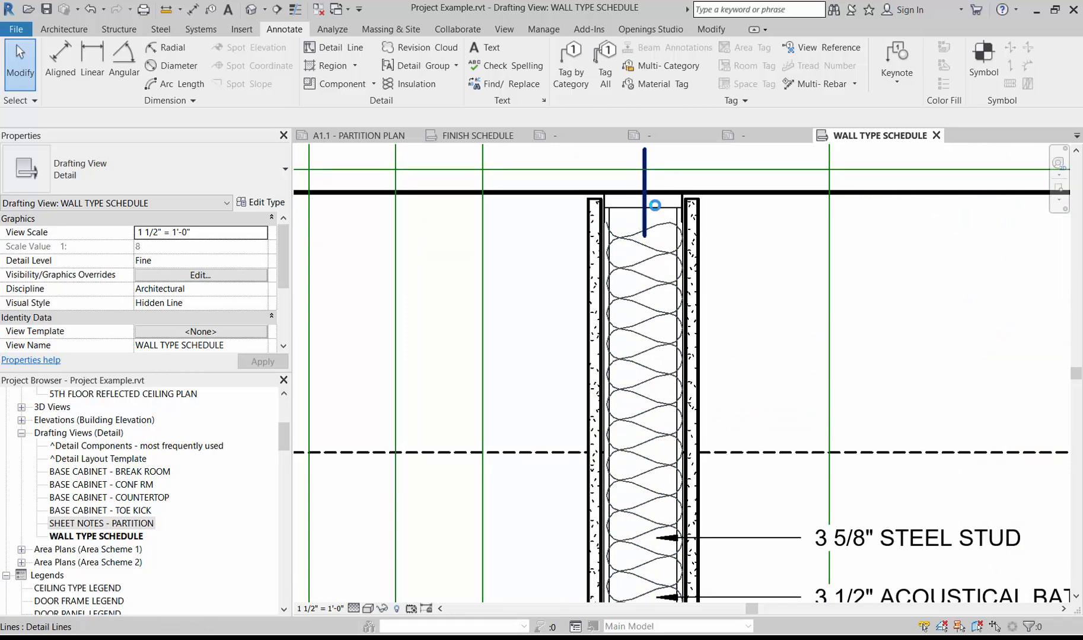
click(646, 208)
key(Delete)
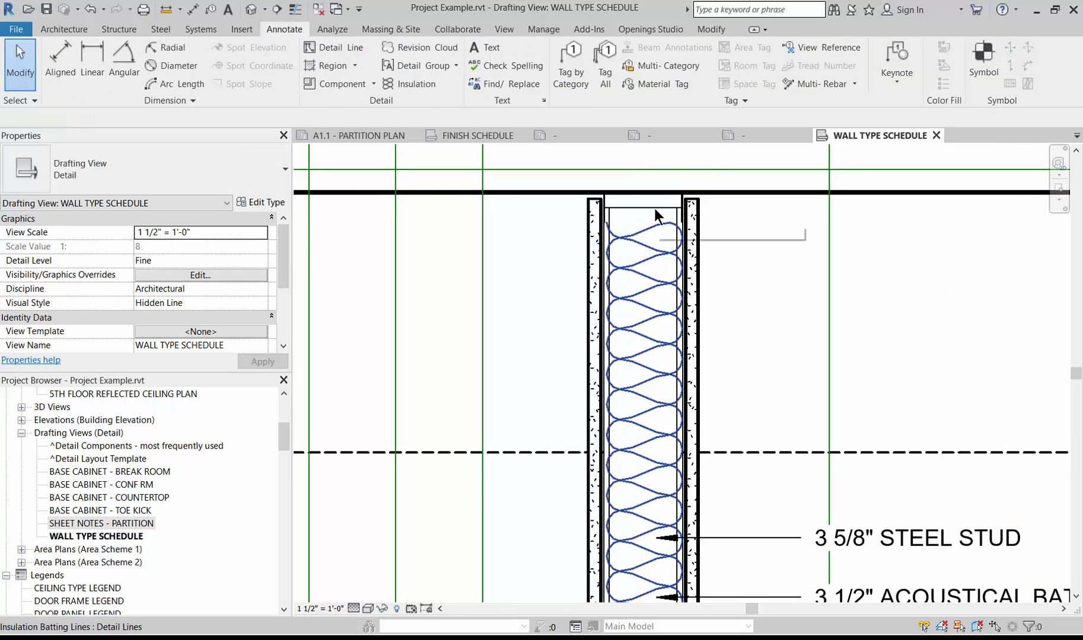
- Lower the left section's top track to about 2 1/2" above the ceiling line and shorten the batt insulation to just below it
click(636, 239)
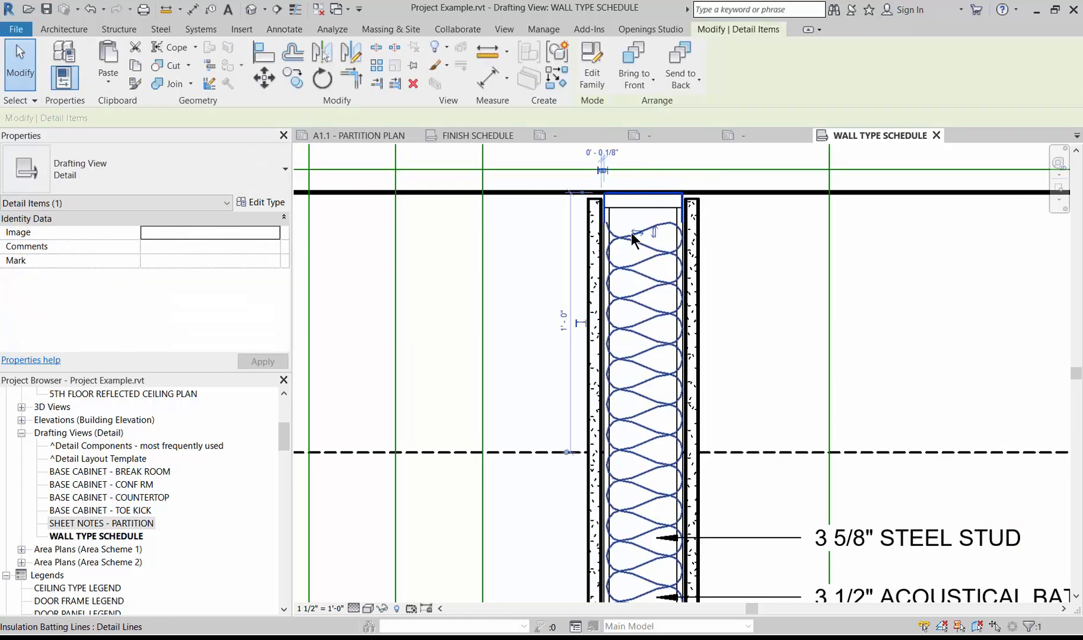
click(607, 202)
scroll(673, 219, up, 2)
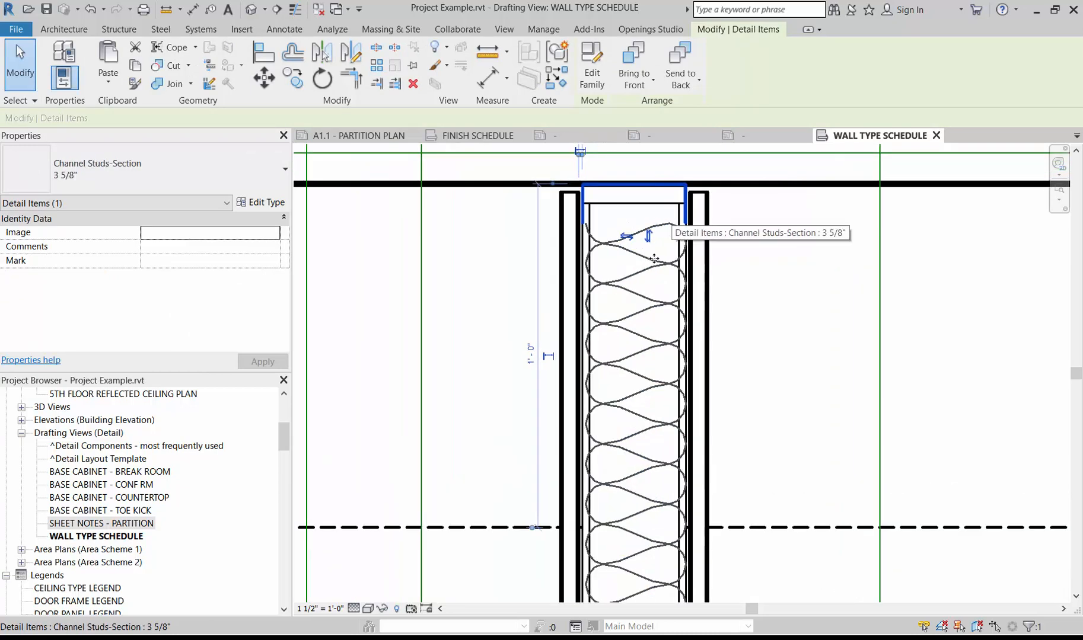
drag(646, 193, 648, 457)
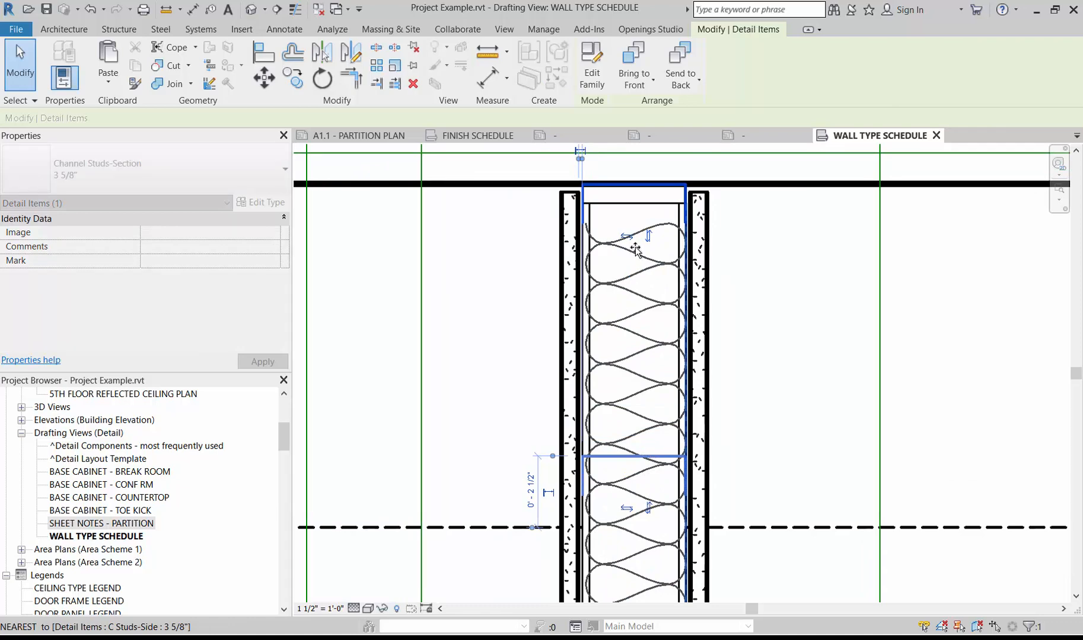
drag(635, 249, 634, 248)
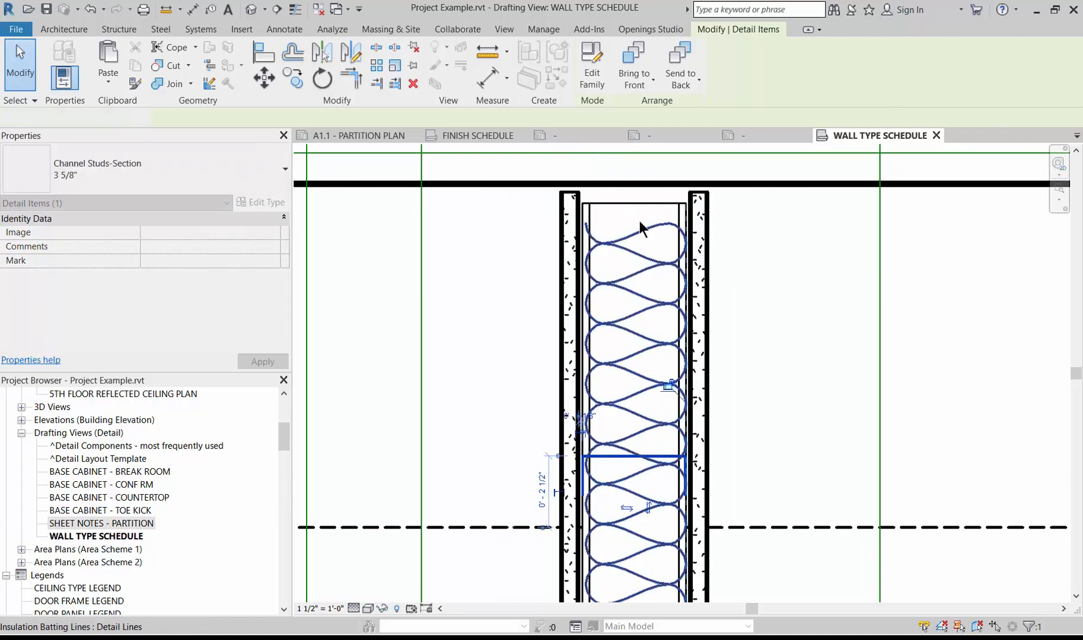
click(634, 205)
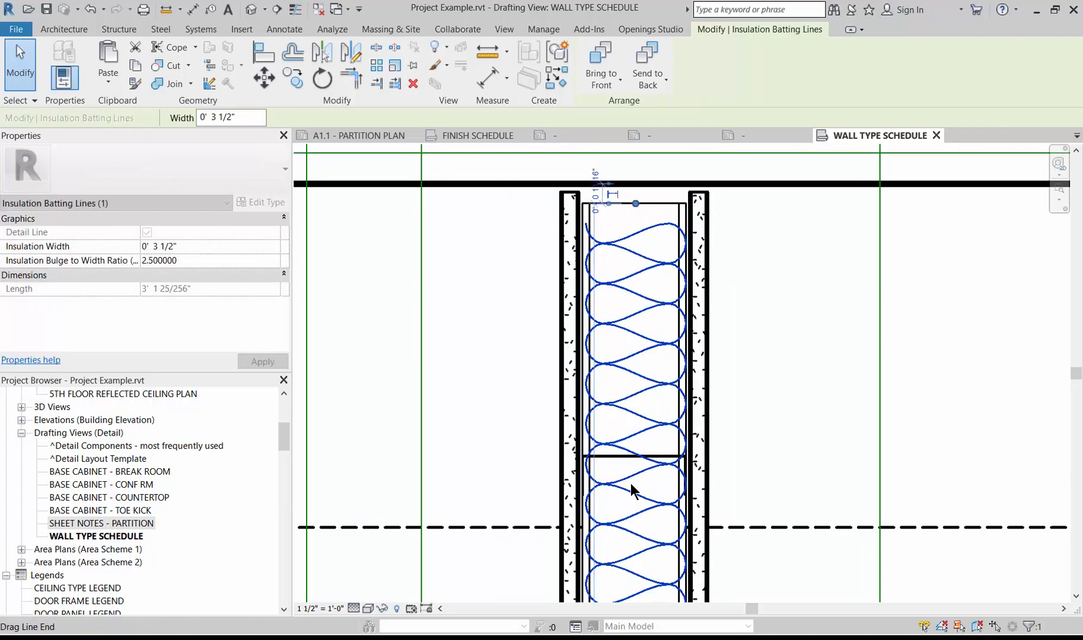
drag(631, 485, 631, 485)
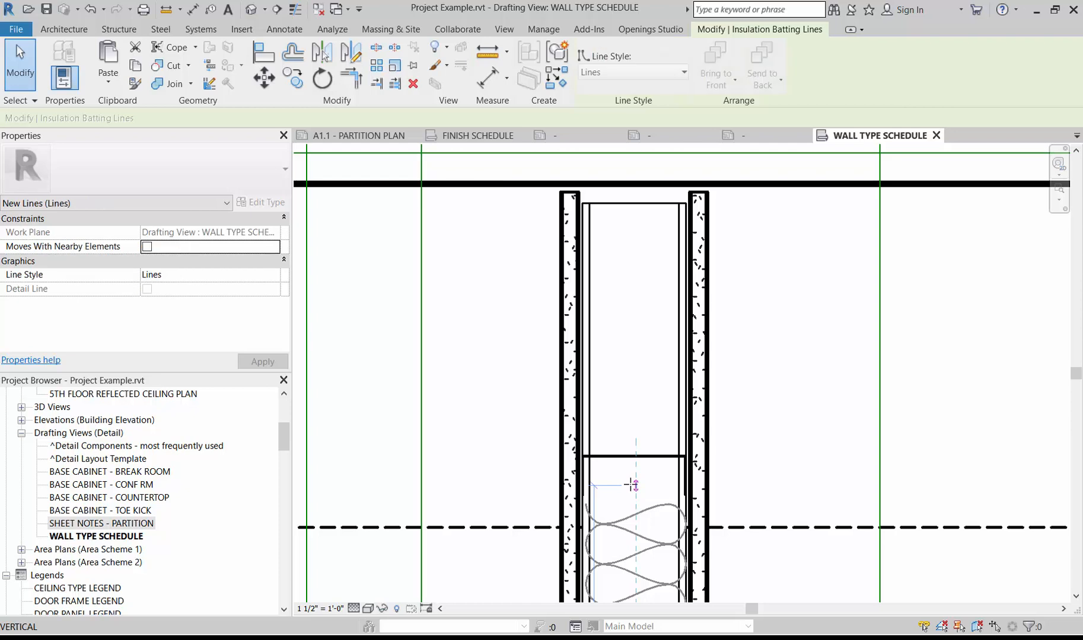
- Shorten the left section's steel stud and both 5/8" gypsum wallboards to end just above the ceiling line, about 10 to 11" below the deck
click(634, 209)
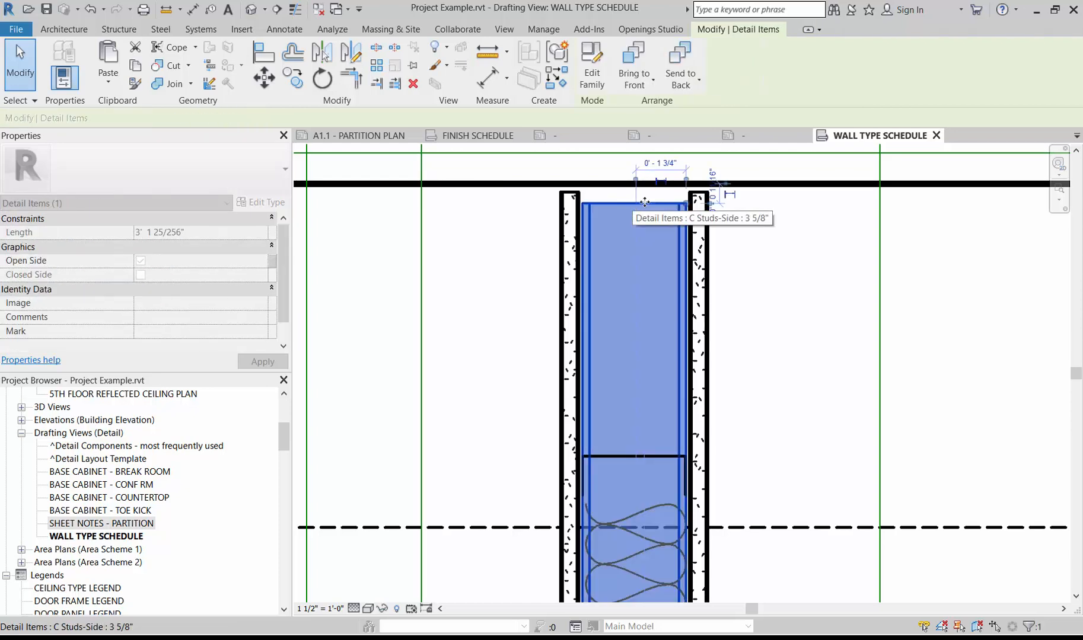
drag(635, 204, 686, 475)
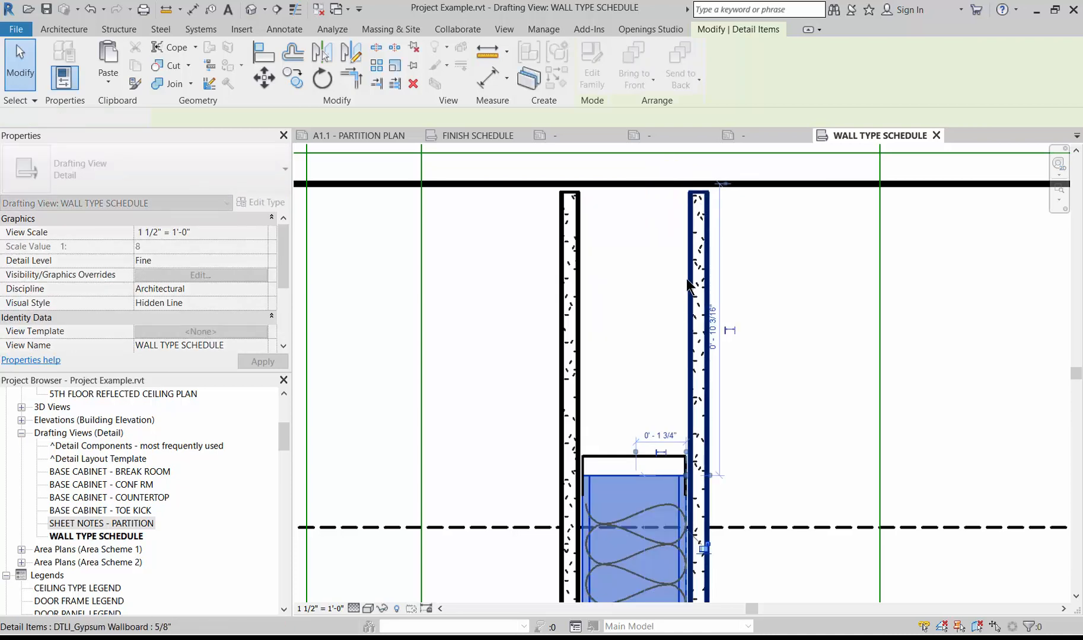
click(697, 222)
drag(704, 203, 702, 492)
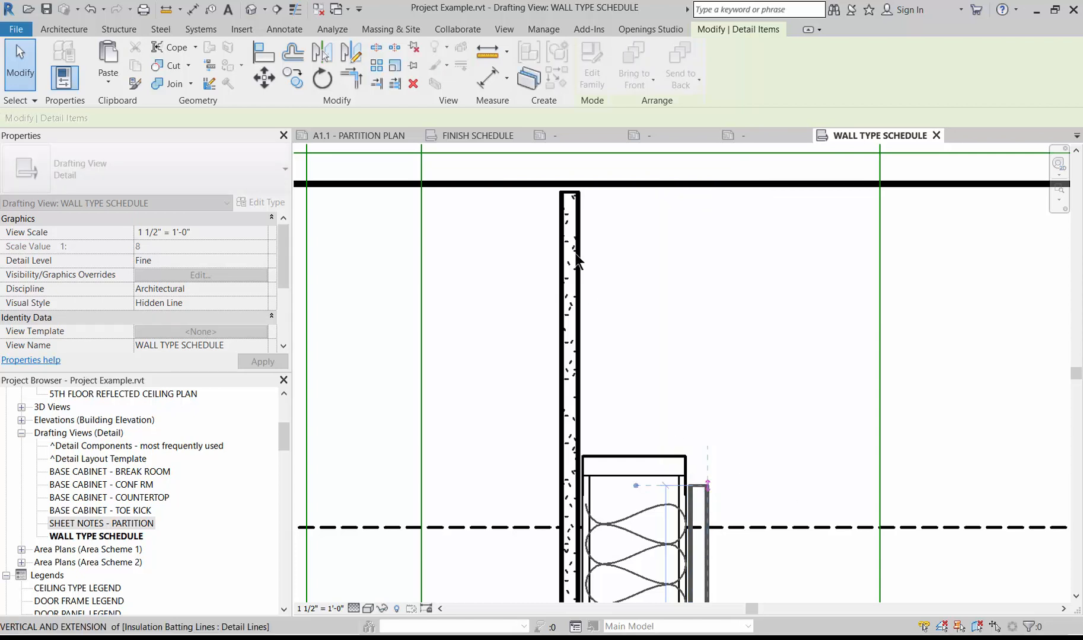
drag(576, 261, 577, 255)
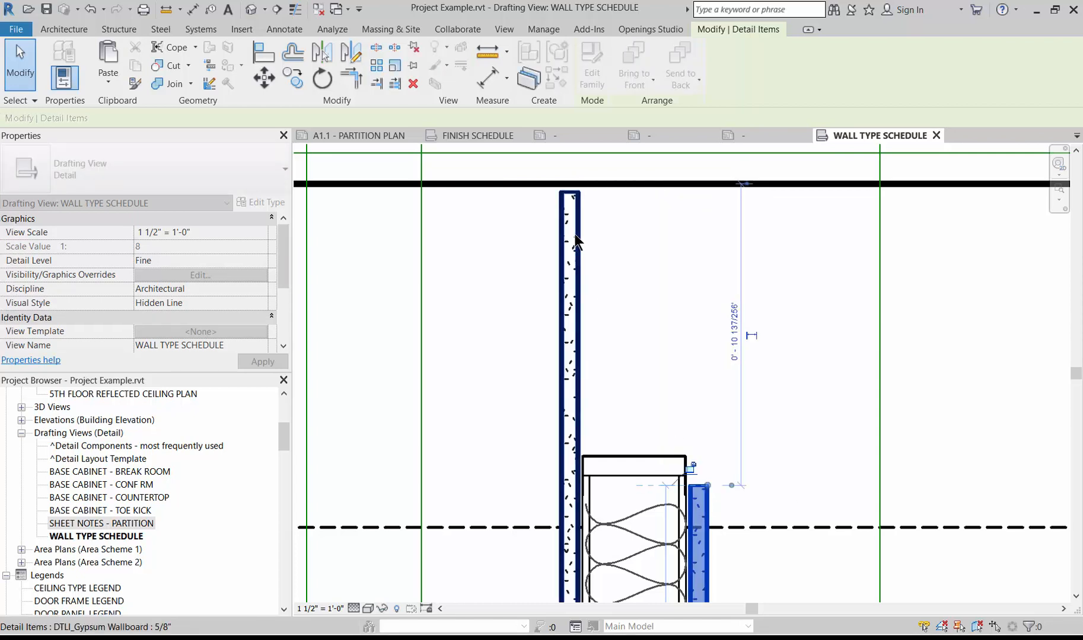
click(579, 199)
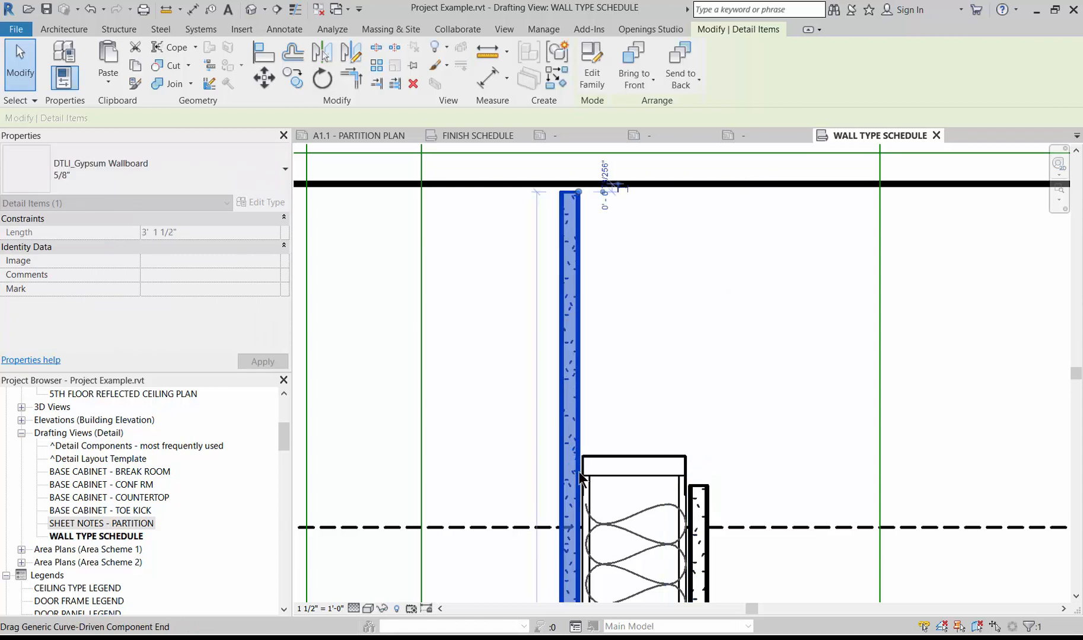
drag(579, 472, 579, 491)
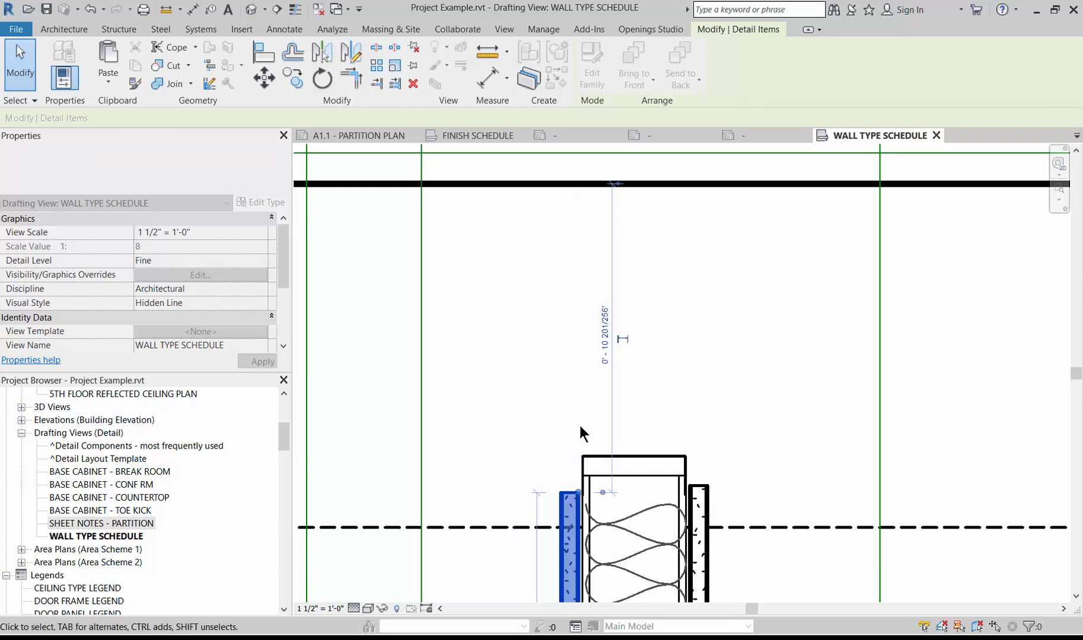
click(535, 255)
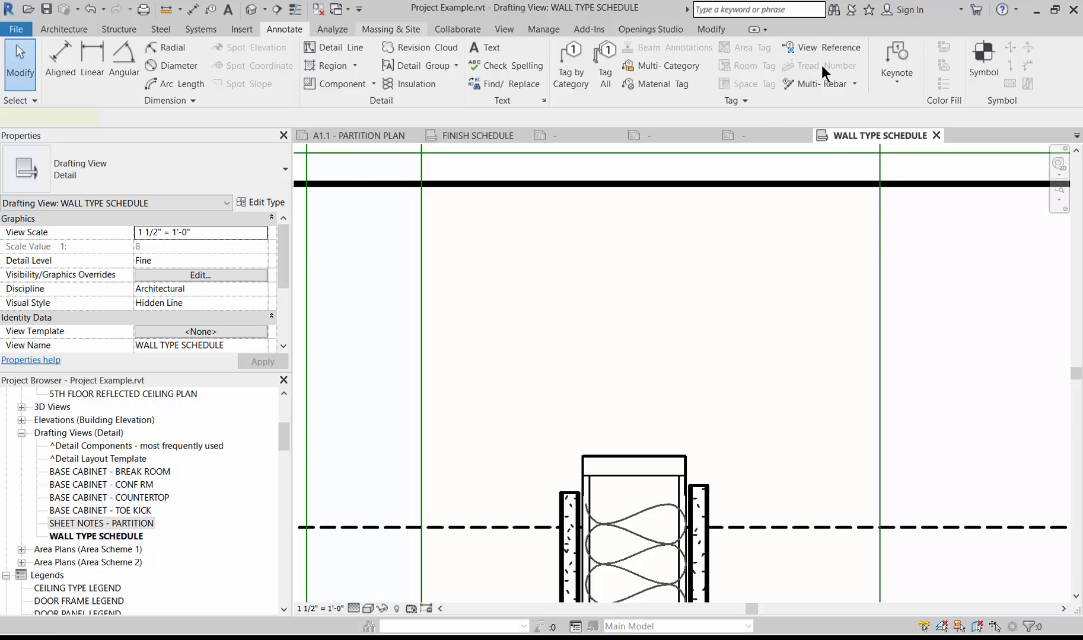
- Draw a diagonal 2-Solid detail line about 1'-3" long from the right upper corner of the left section's stud to the deck
click(718, 73)
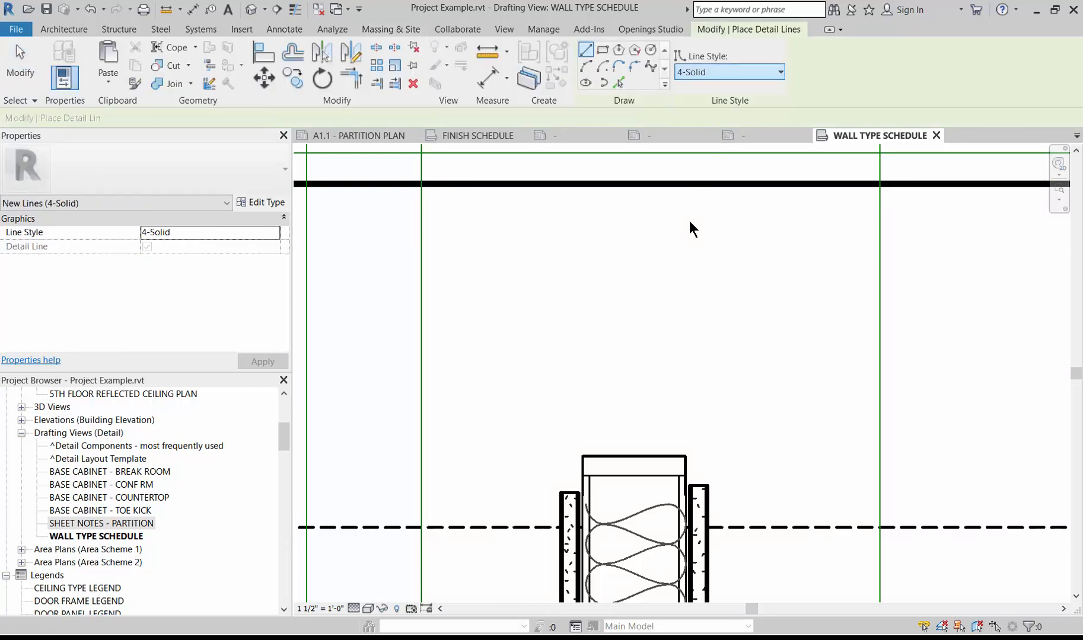
scroll(689, 222, up, 2)
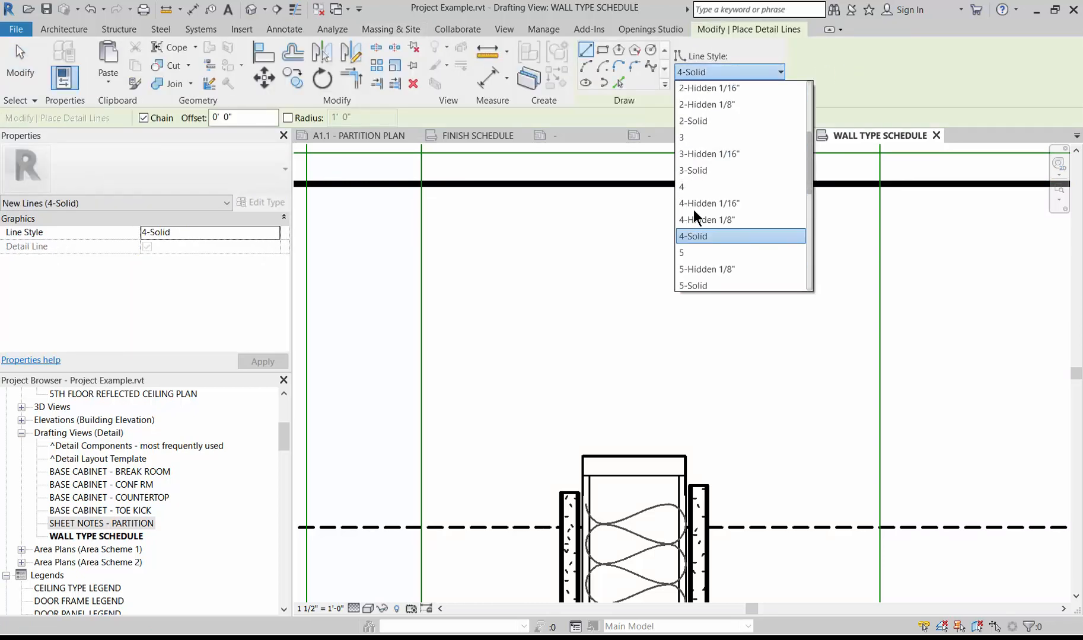
click(706, 120)
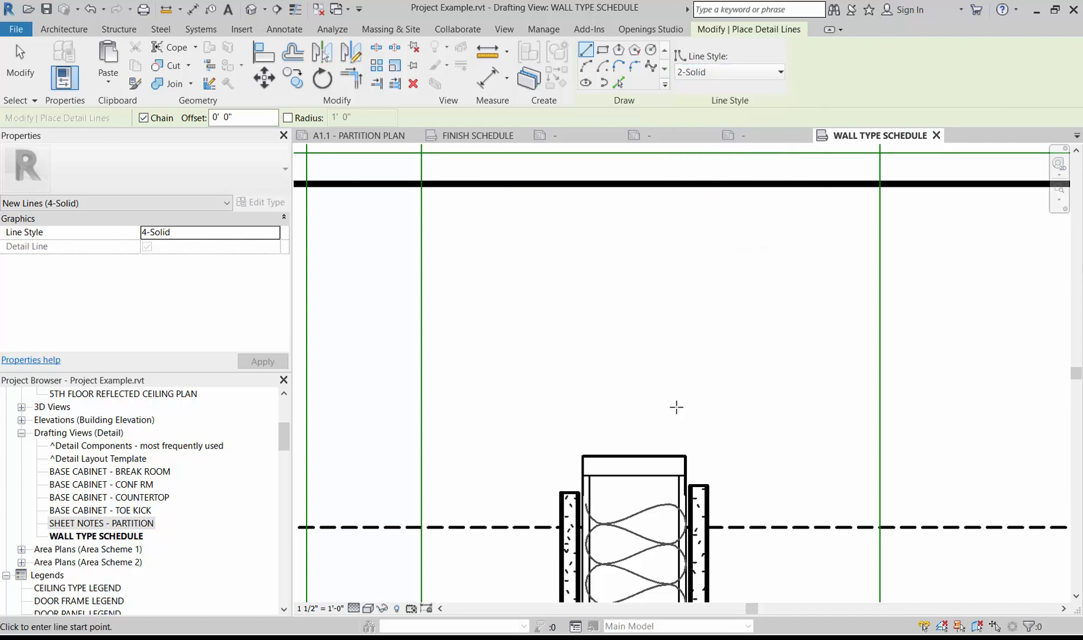
click(686, 476)
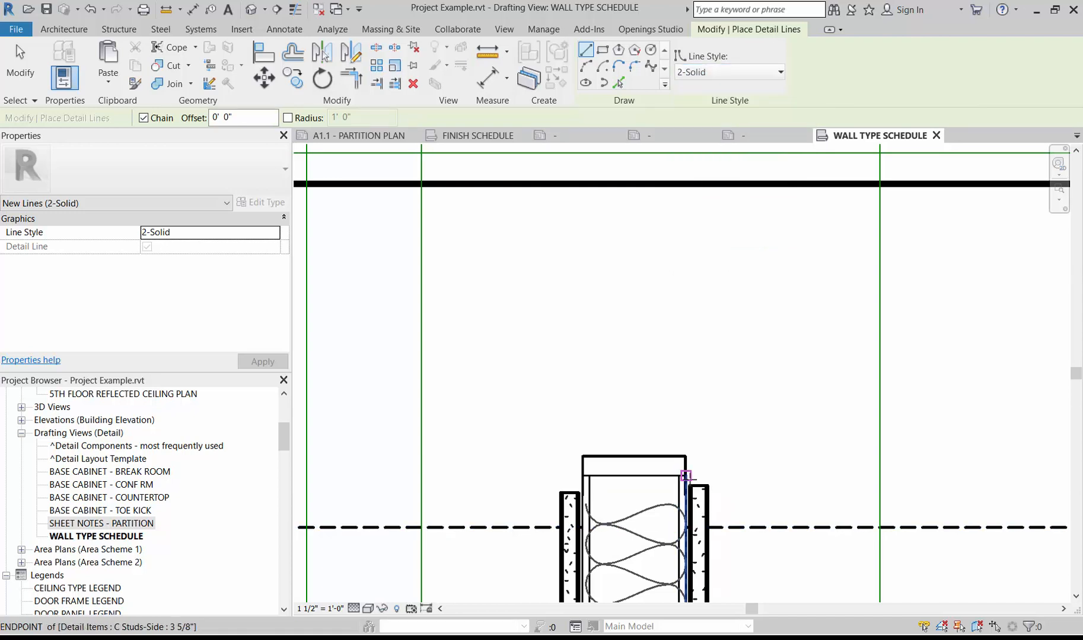
scroll(675, 457, down, 1)
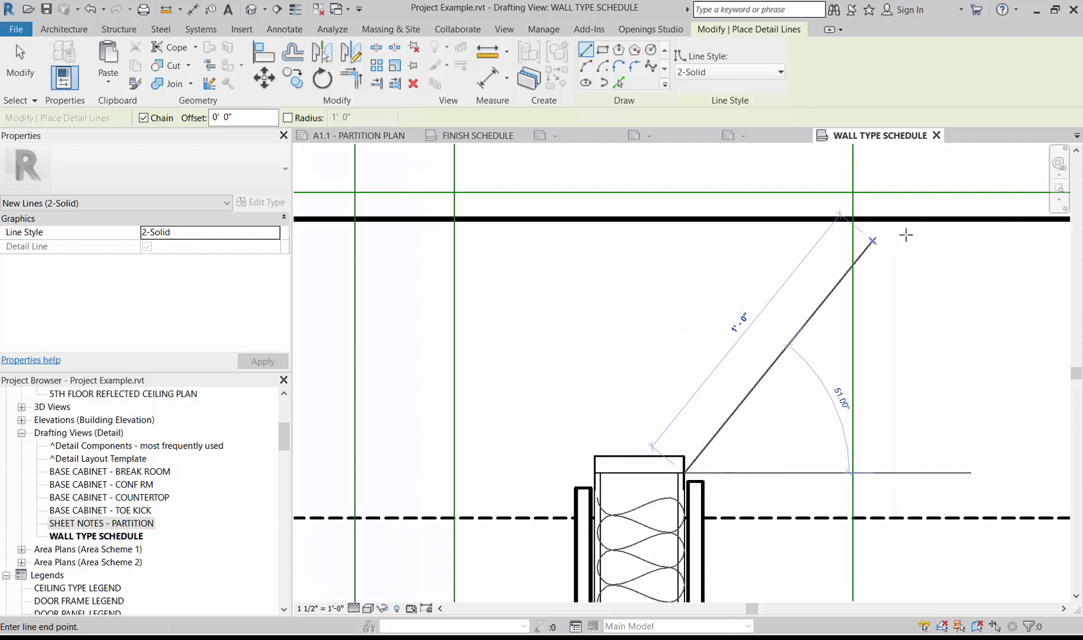
click(962, 224)
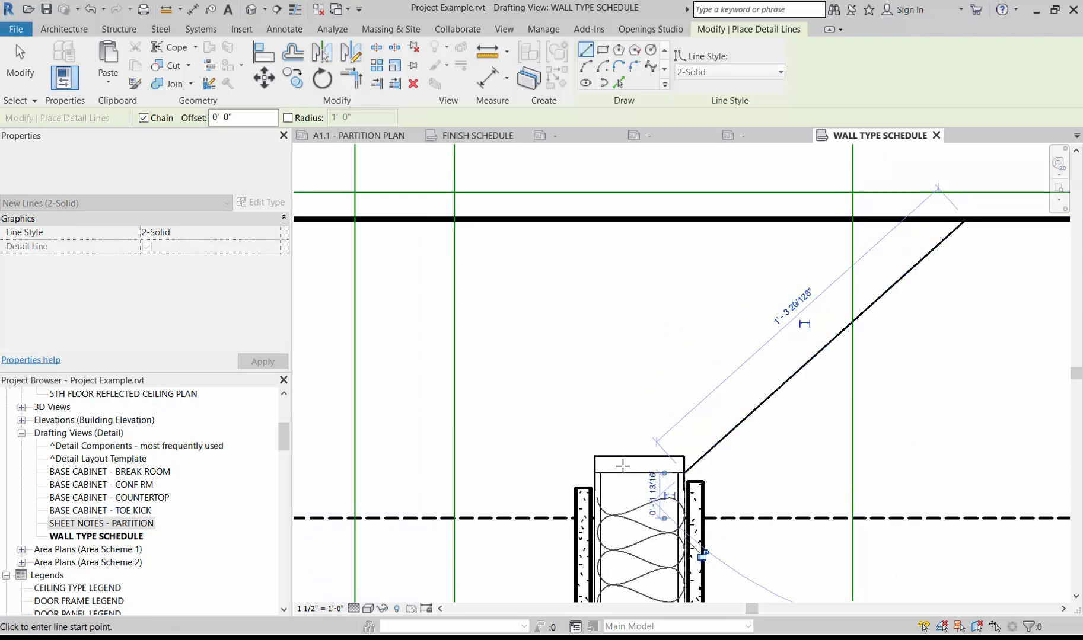
key(Escape)
key(Escape)
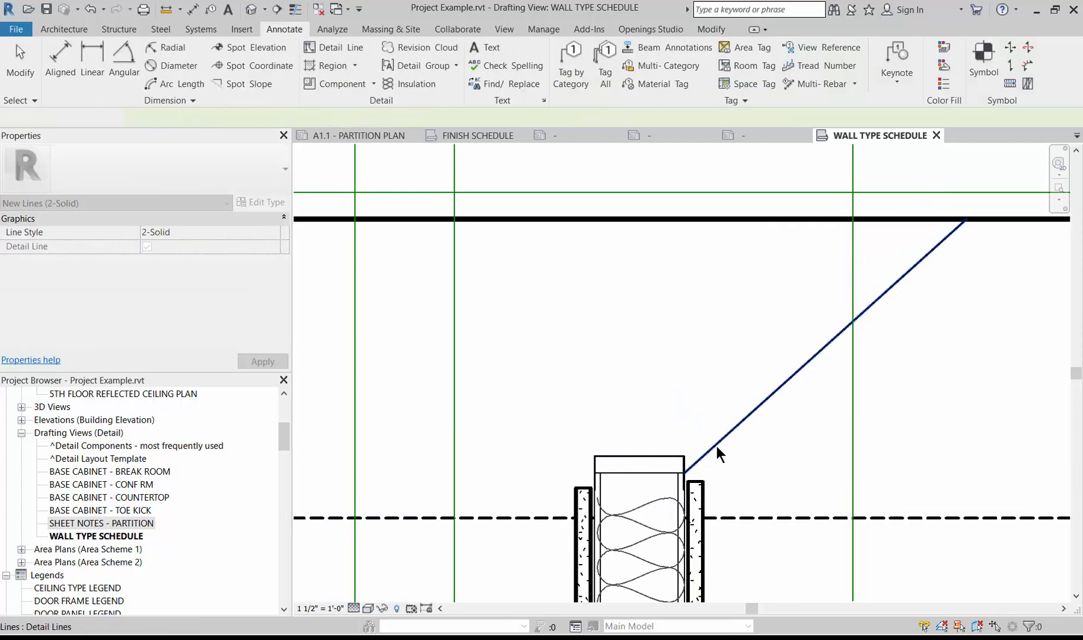
- Copy the diagonal brace line horizontally about 2 3/8" to the left to form the brace's second edge
click(717, 447)
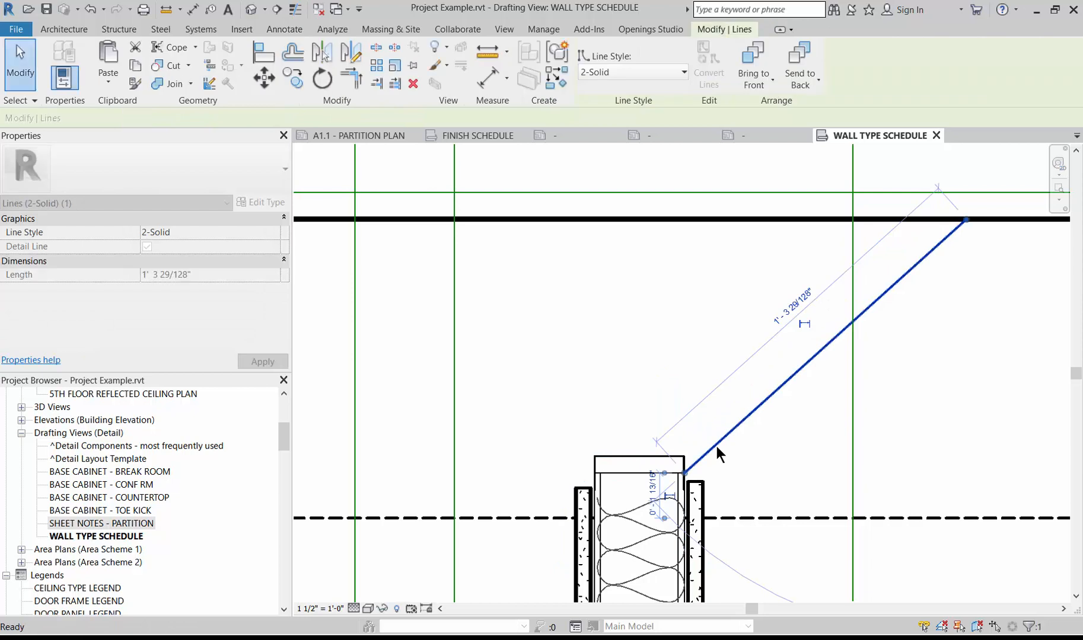
key(c)
key(o)
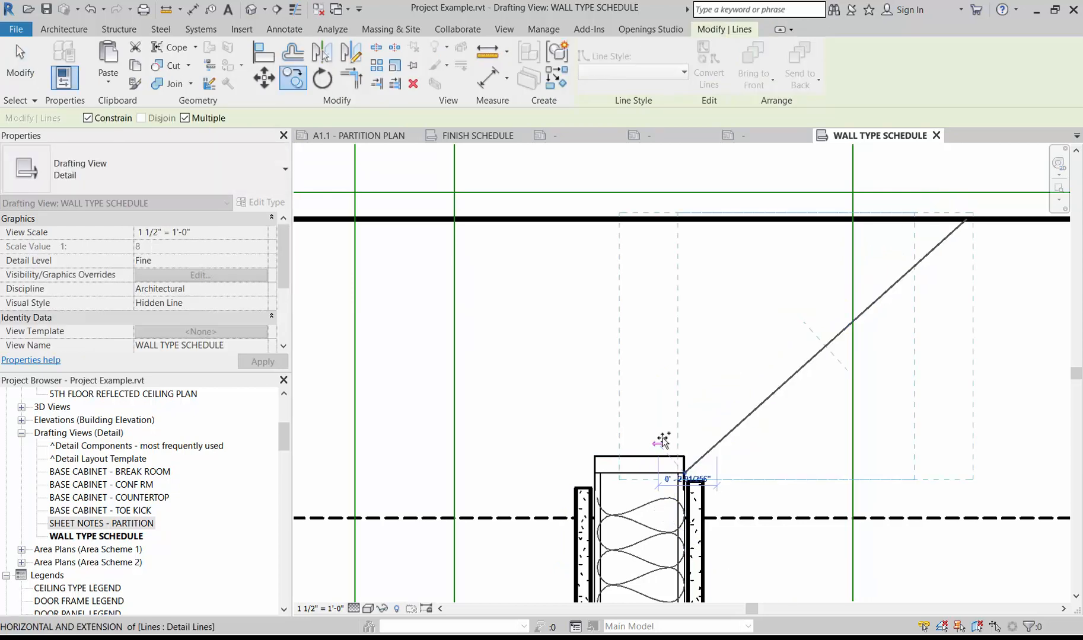
click(659, 438)
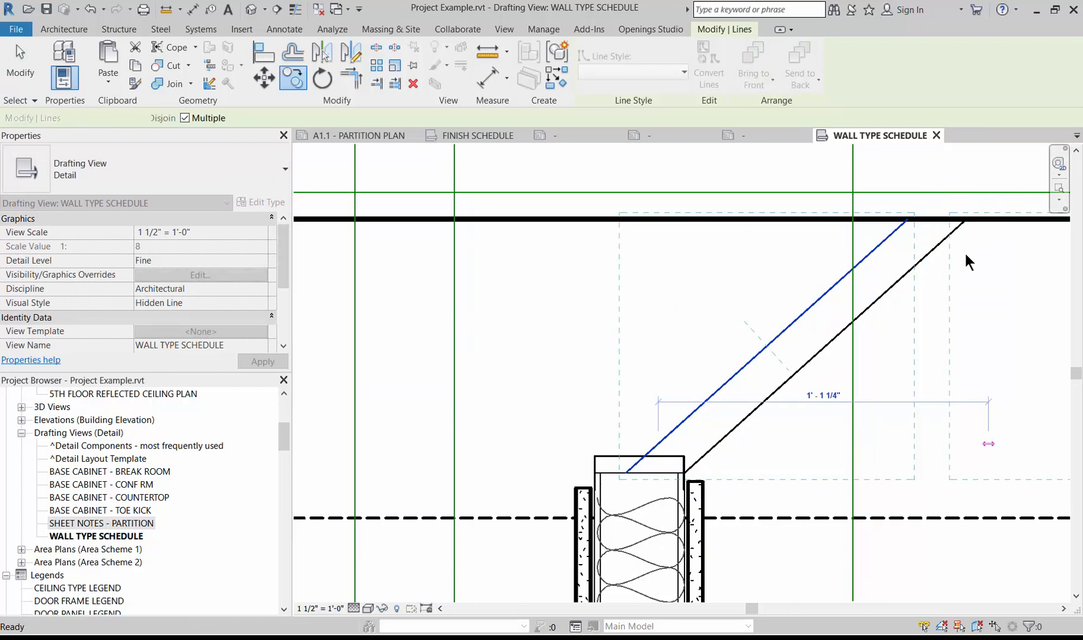
key(Escape)
key(Escape)
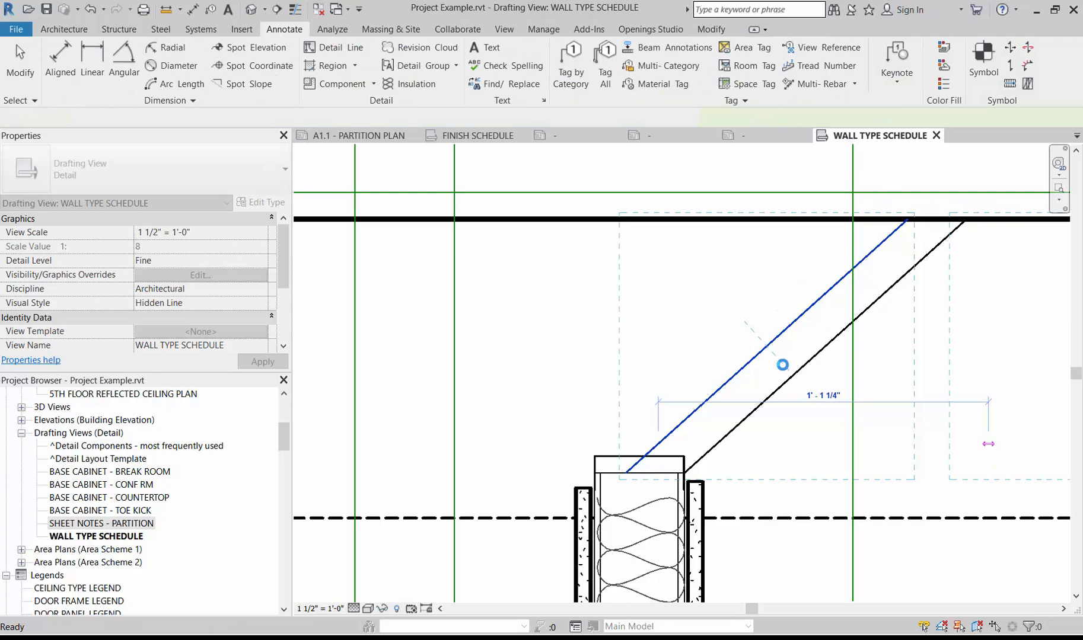
- Draw a short vertical 4-Solid detail line across the deck line, between the upper ends of the two brace lines, as a fastener
key(d)
key(l)
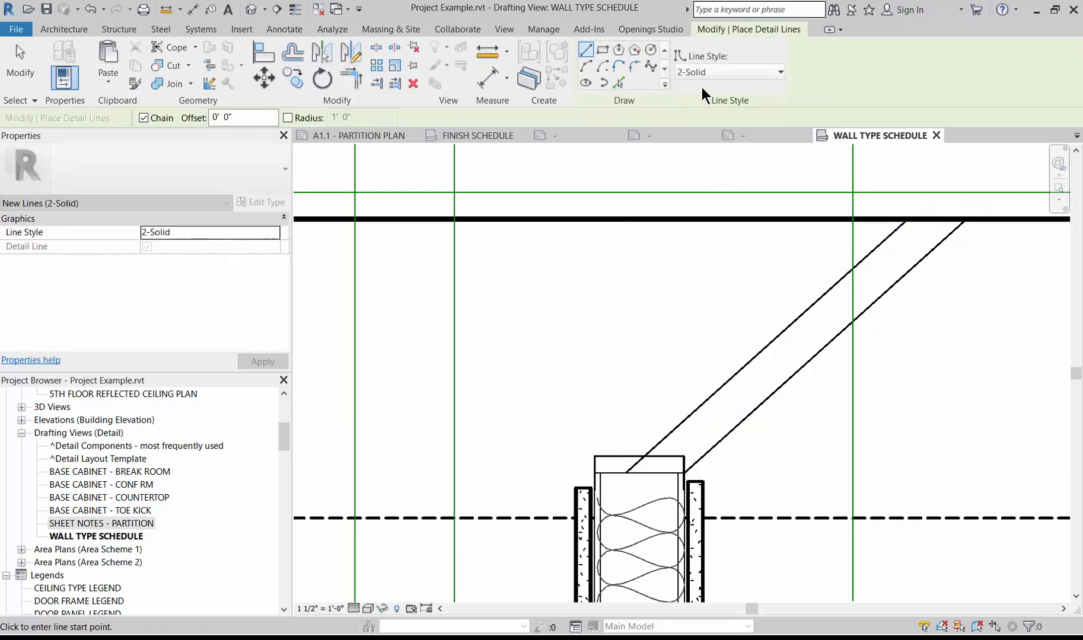
click(741, 72)
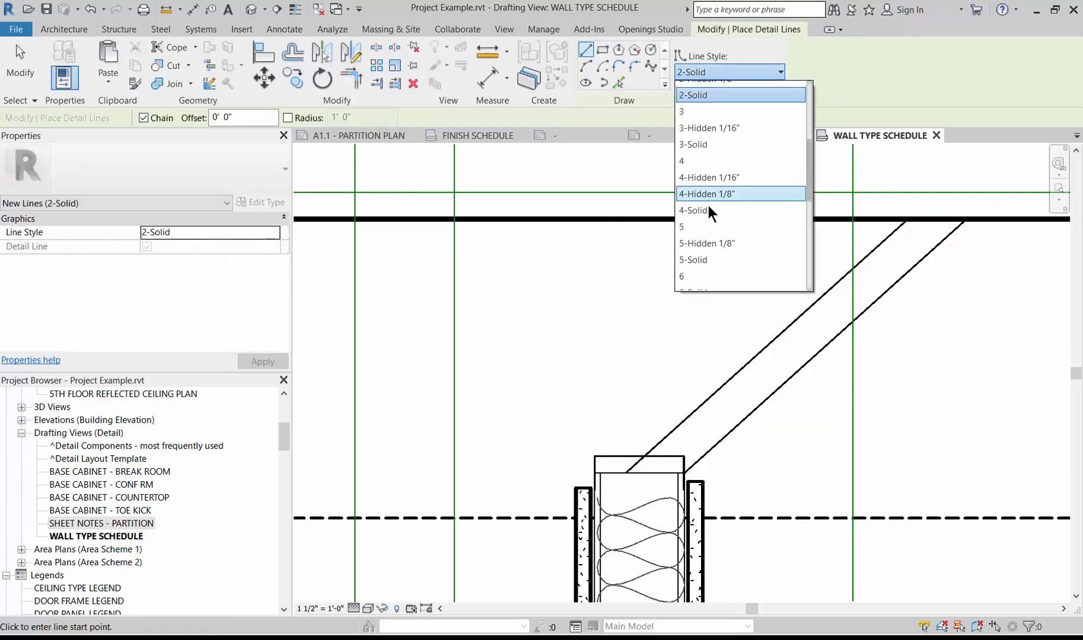
click(700, 210)
click(929, 232)
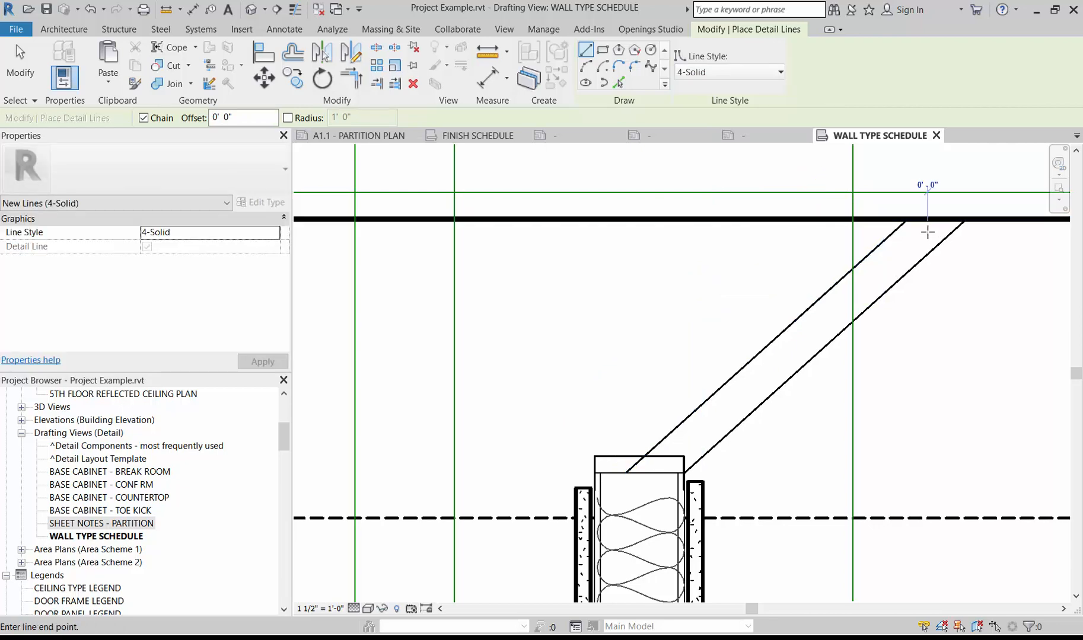
click(927, 176)
scroll(899, 288, down, 1)
scroll(899, 287, down, 2)
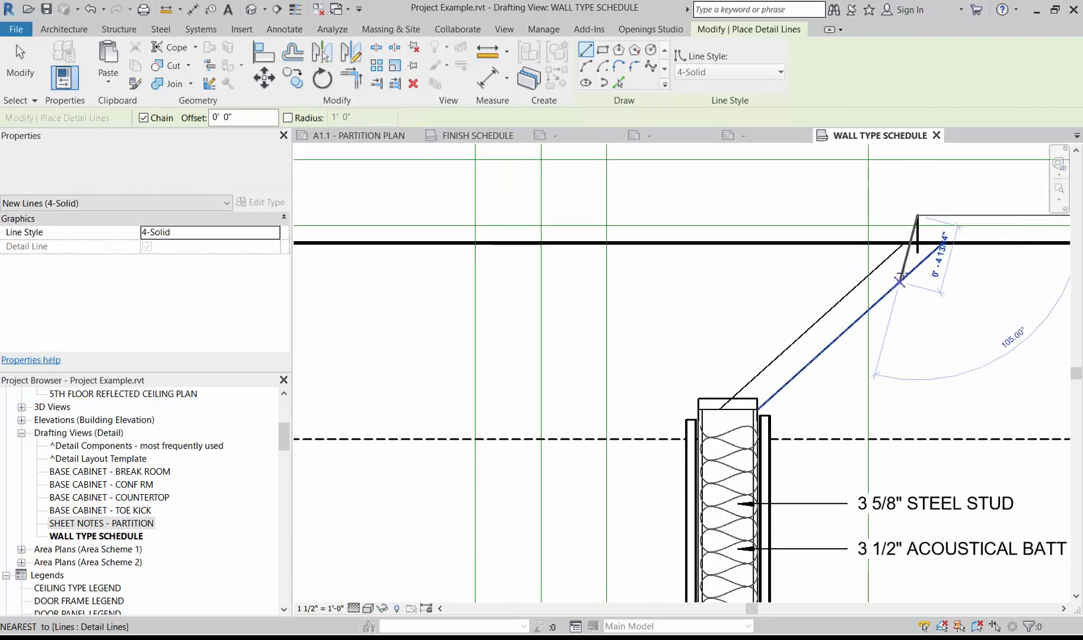
key(Escape)
key(Escape)
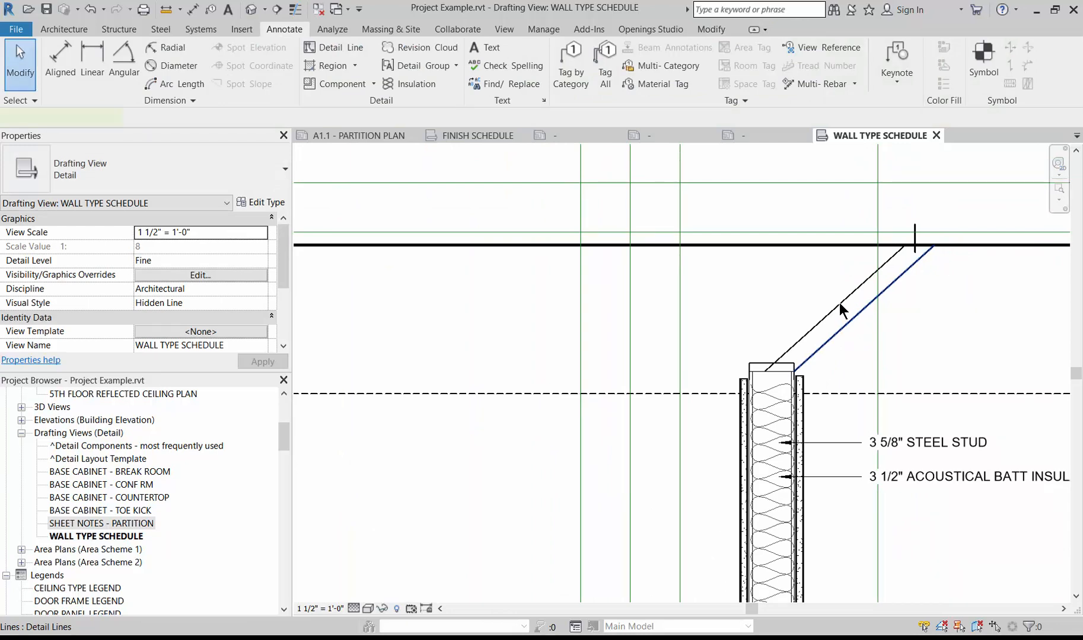
- Mirror the two brace lines and their deck fastener line about the left section's wall centerline to create the opposite brace
click(839, 303)
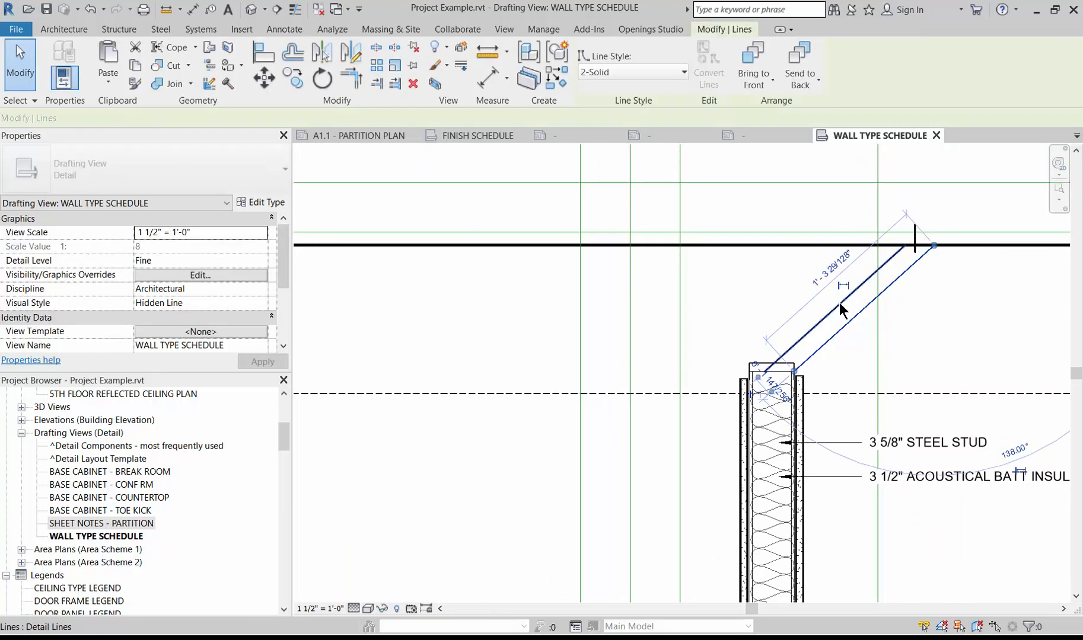
ctrl+click(916, 240)
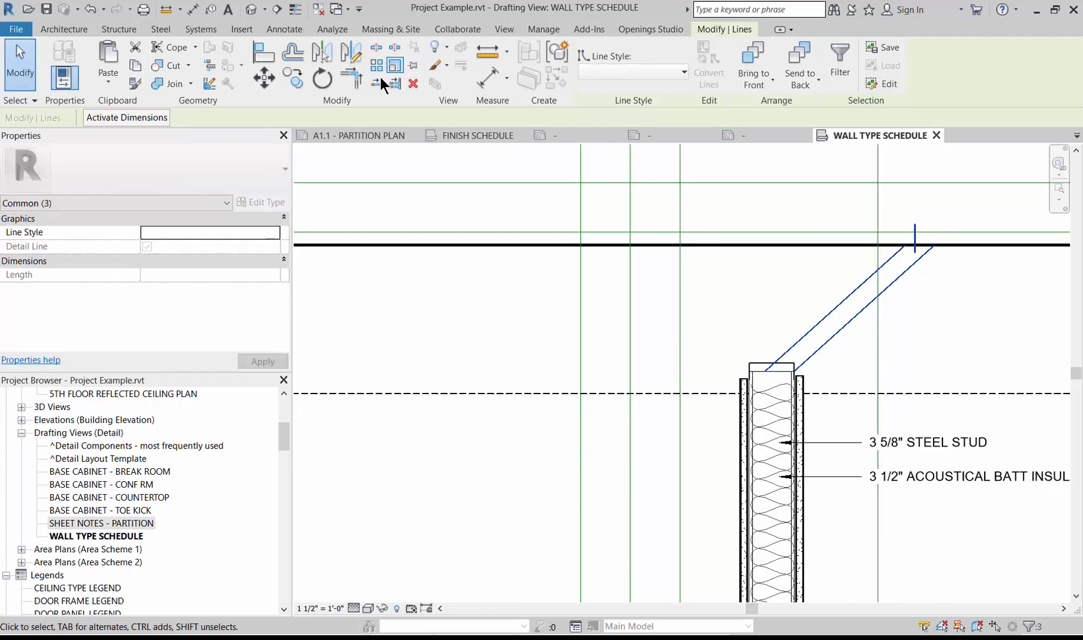
click(328, 55)
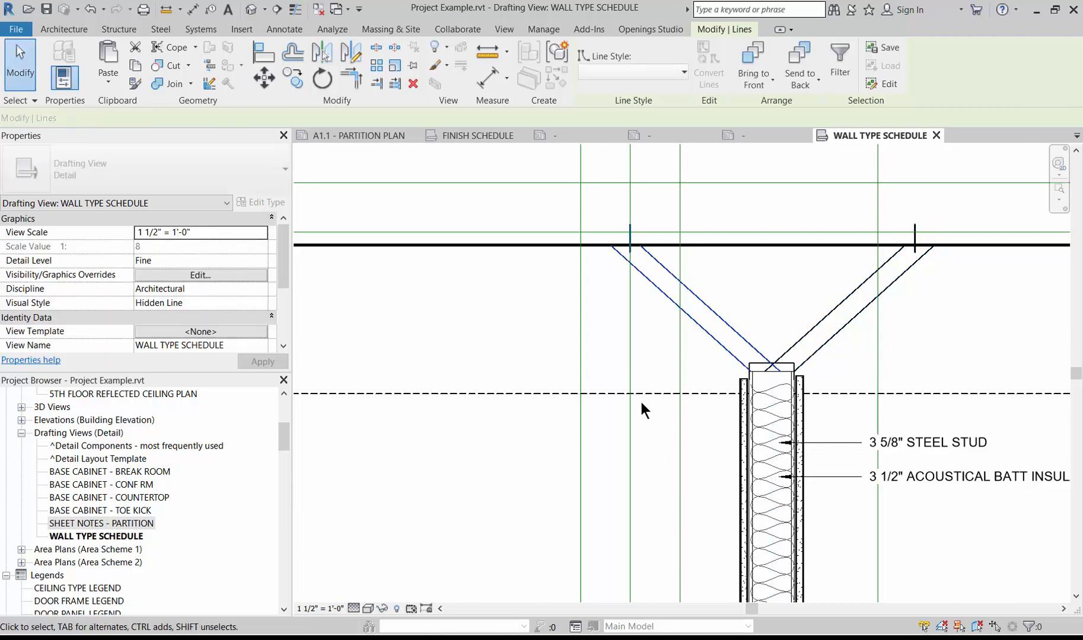
scroll(635, 403, down, 1)
key(Escape)
scroll(560, 236, down, 1)
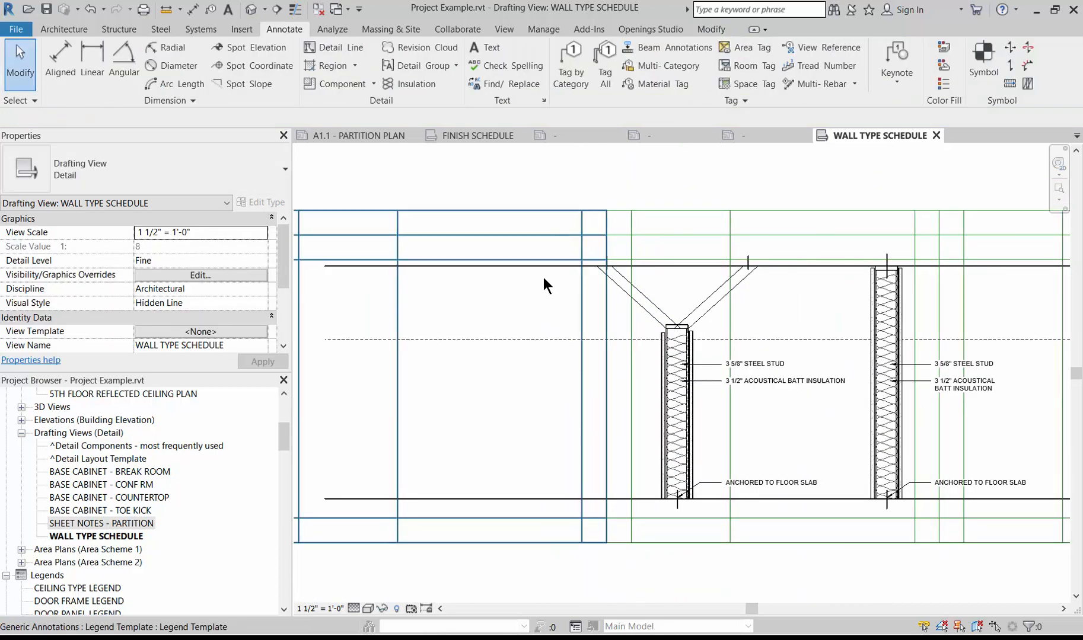
scroll(692, 529, up, 1)
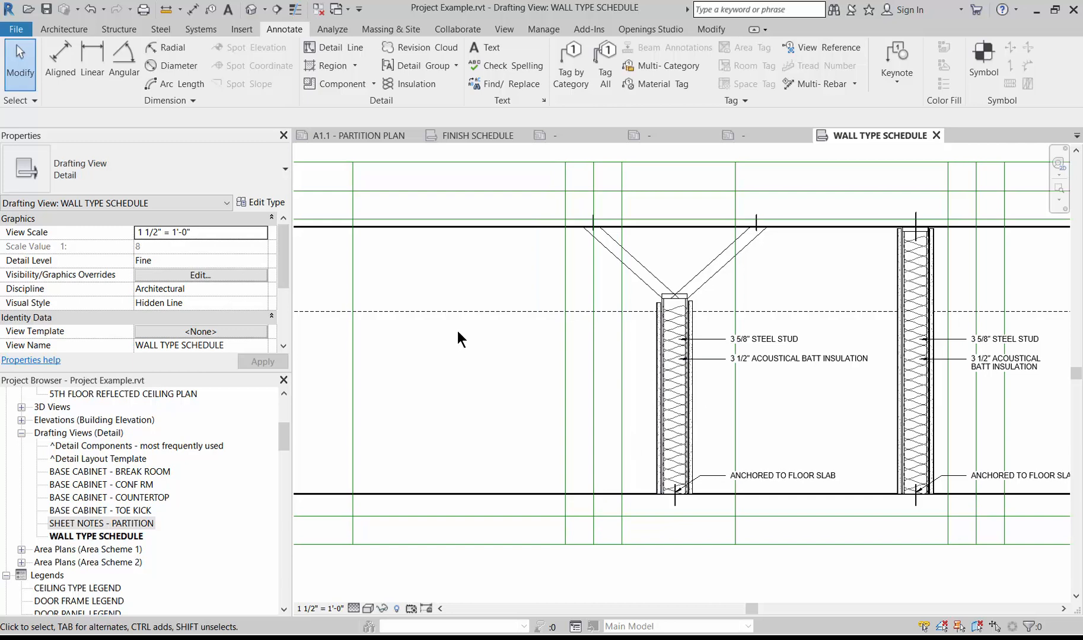
- Place two Break Line-Centered Squiggle detail components facing each other across the left section, below the batt insulation note and above the floor anchor note
click(129, 169)
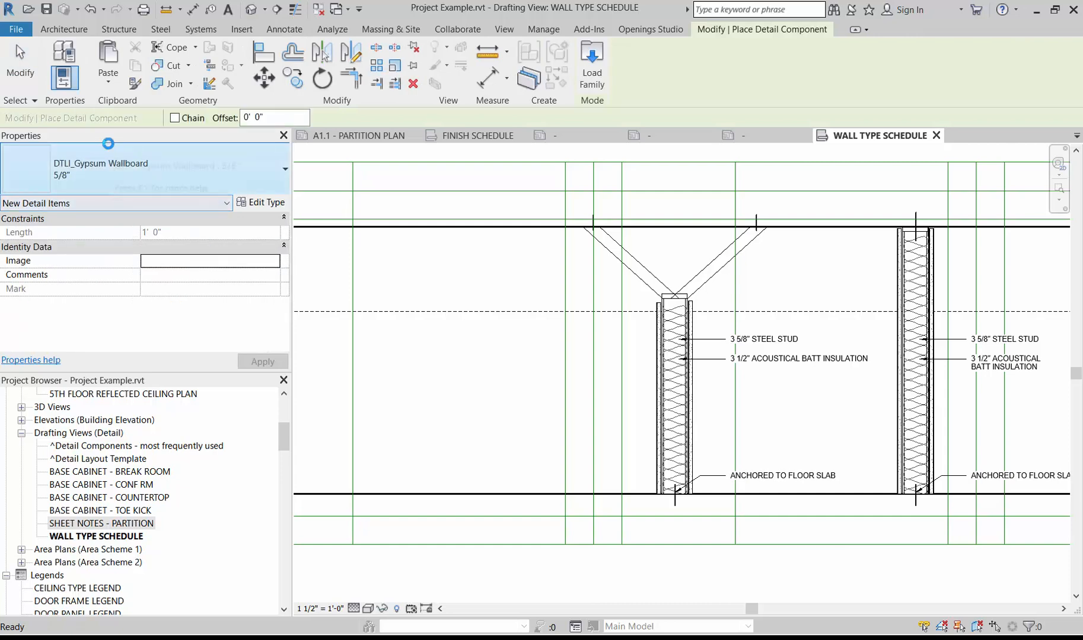
click(109, 179)
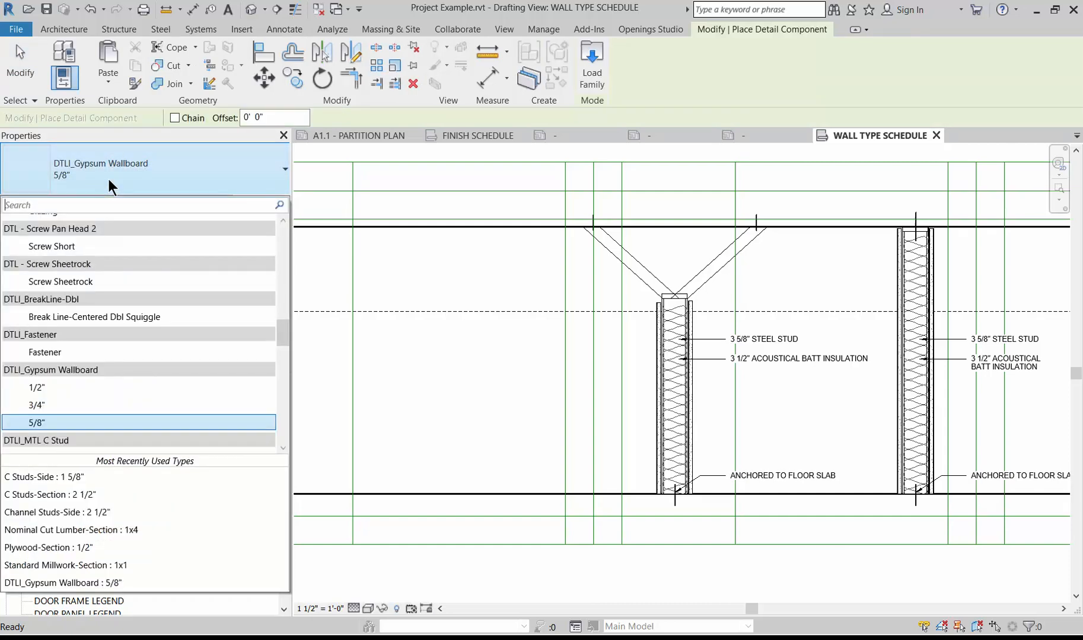
text(BREAK)
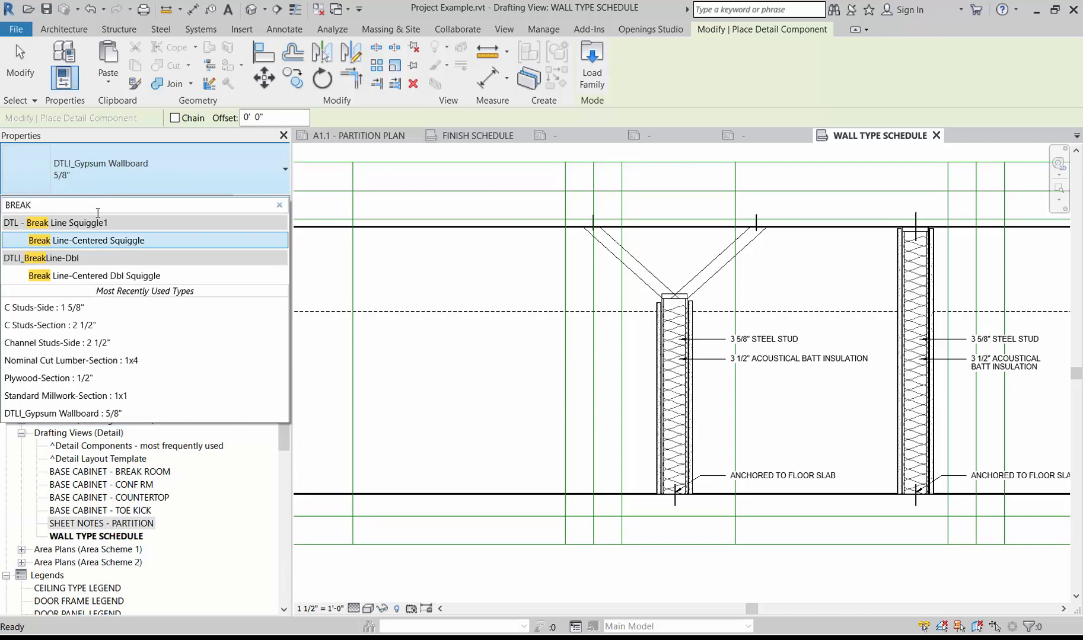
click(92, 237)
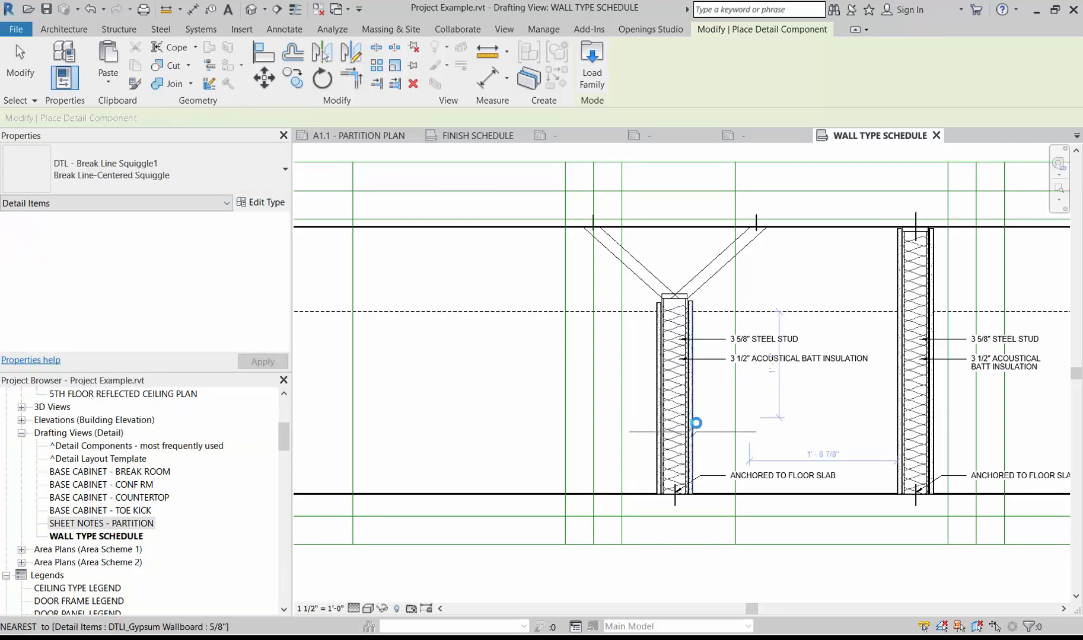
scroll(695, 423, up, 3)
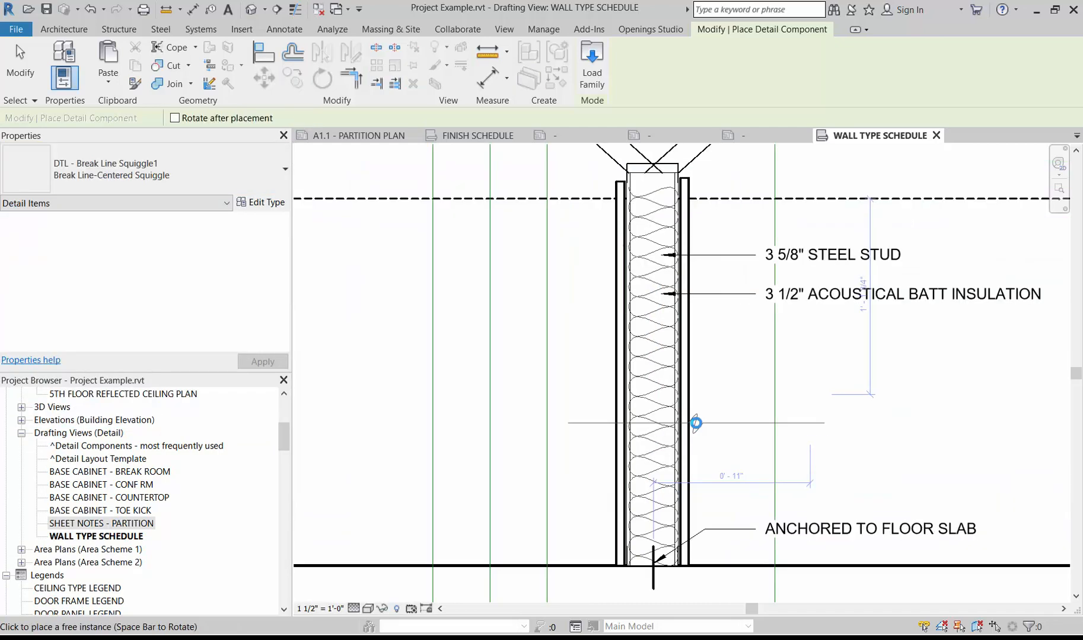
click(648, 442)
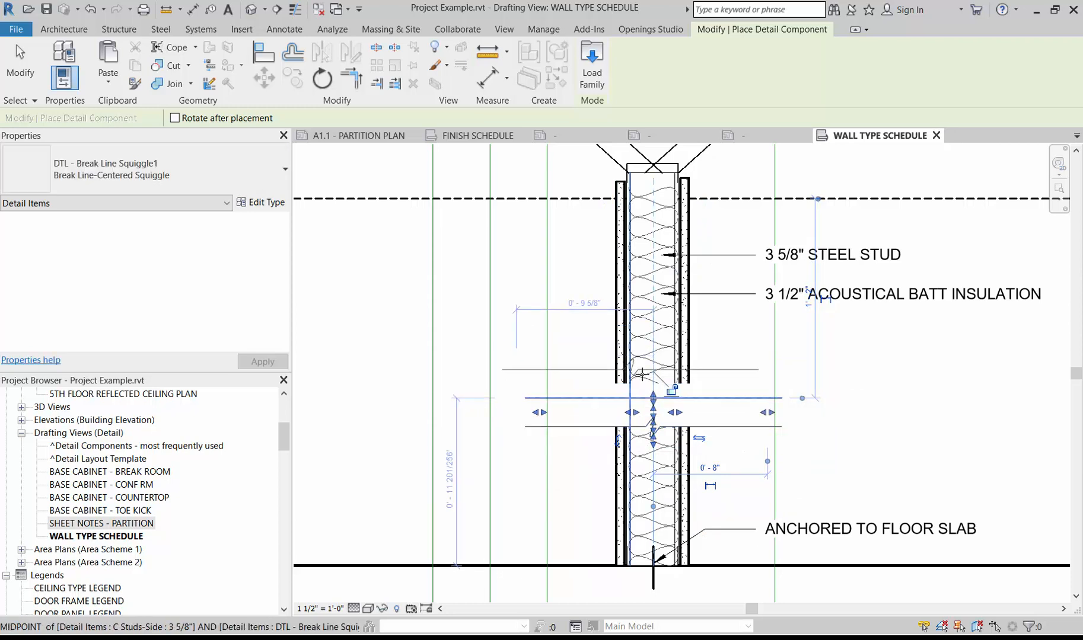
click(651, 371)
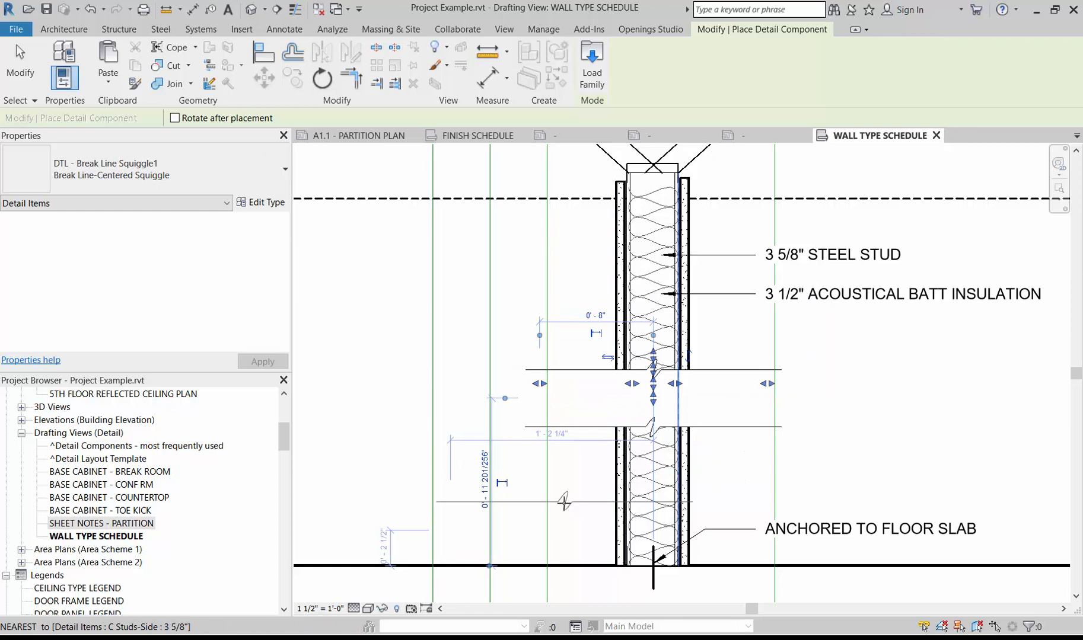
- Shorten the right ends of both break lines across the left section and pull in the lower one's left end
key(Escape)
key(Escape)
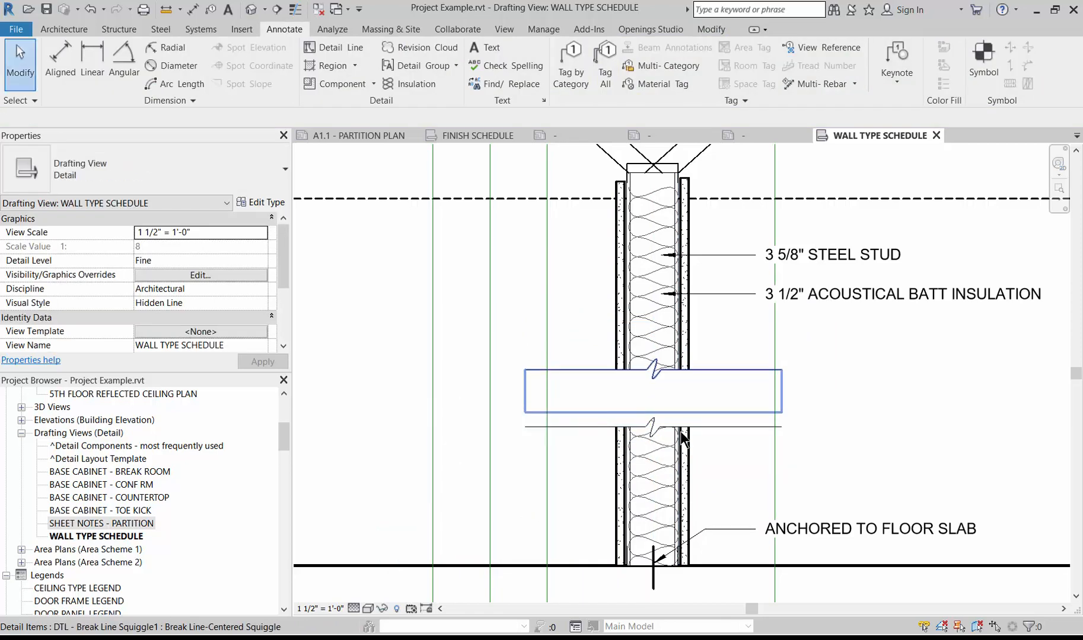
click(781, 393)
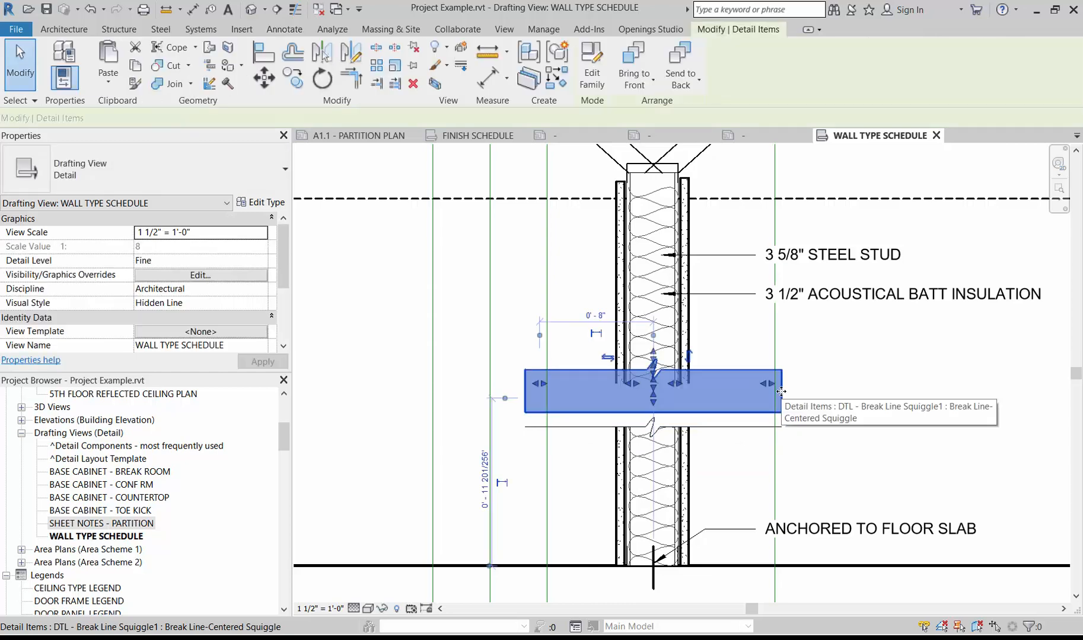
drag(768, 384, 703, 387)
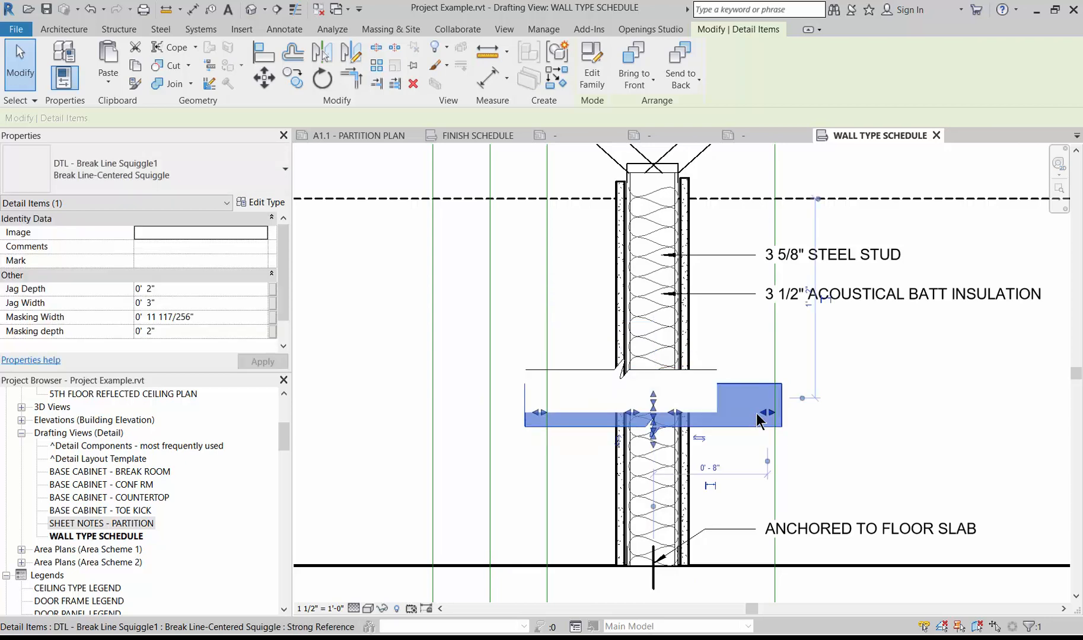
drag(714, 406, 715, 409)
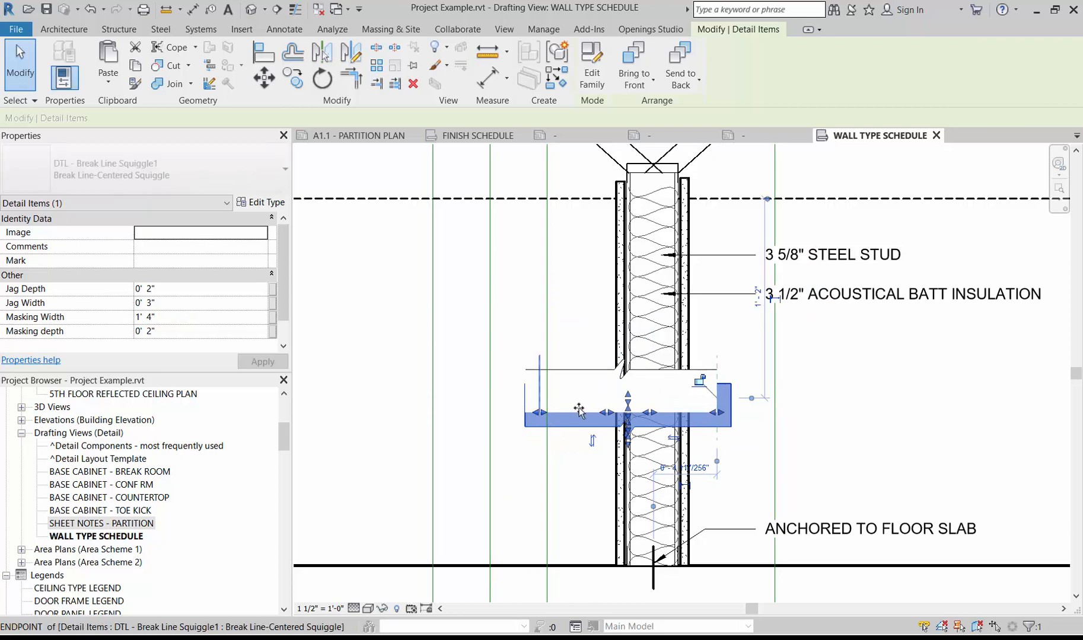
drag(544, 418, 601, 409)
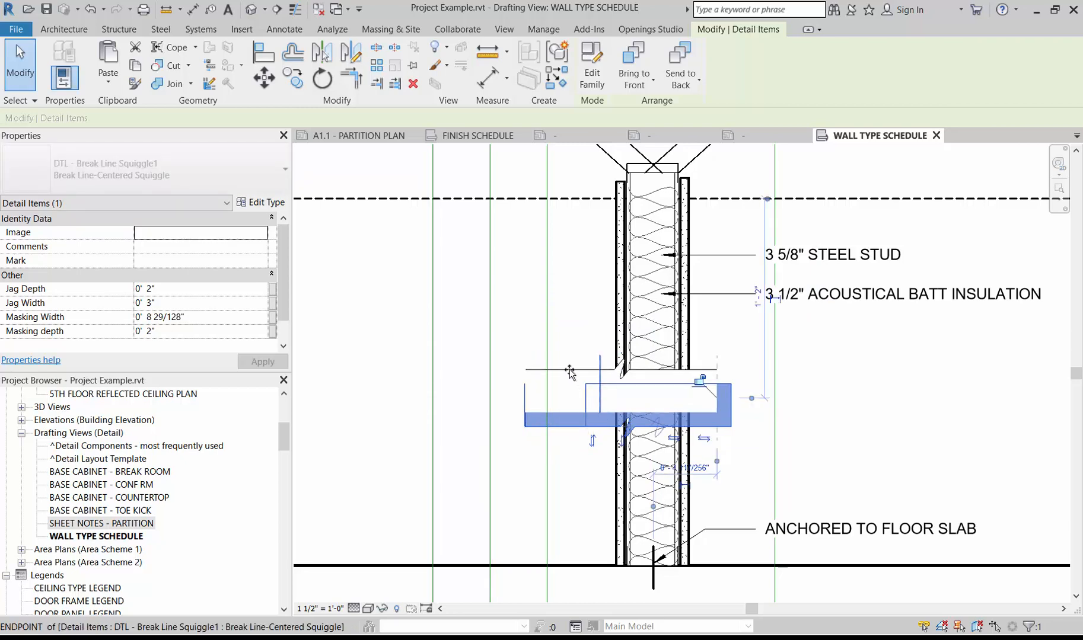
drag(569, 371, 570, 372)
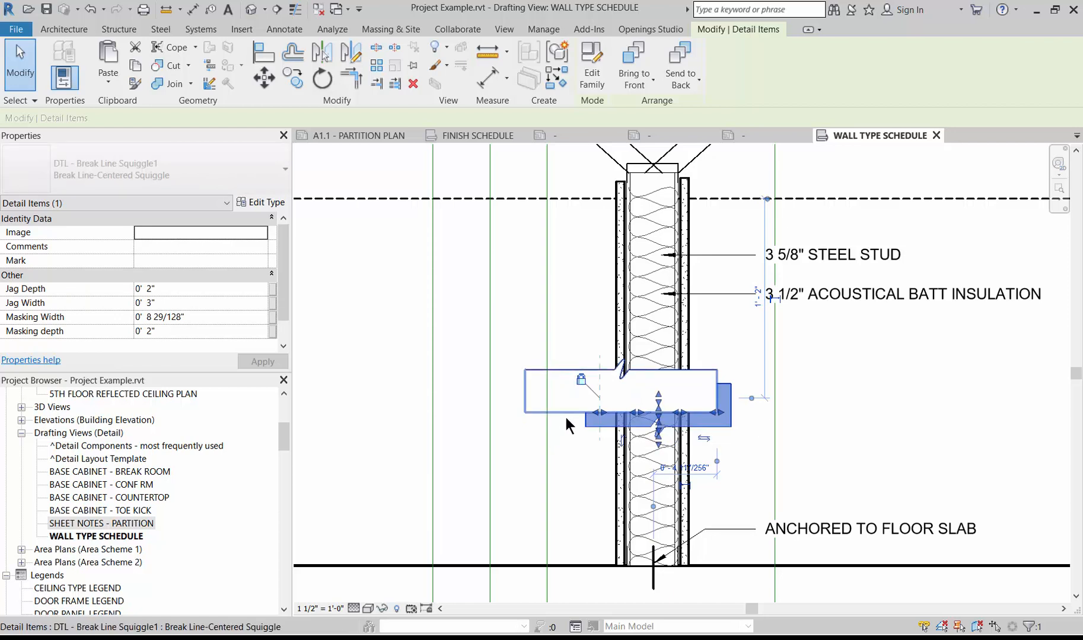
- Adjust the left ends of the upper and lower break lines so both squiggles center on the left section's wall
click(592, 403)
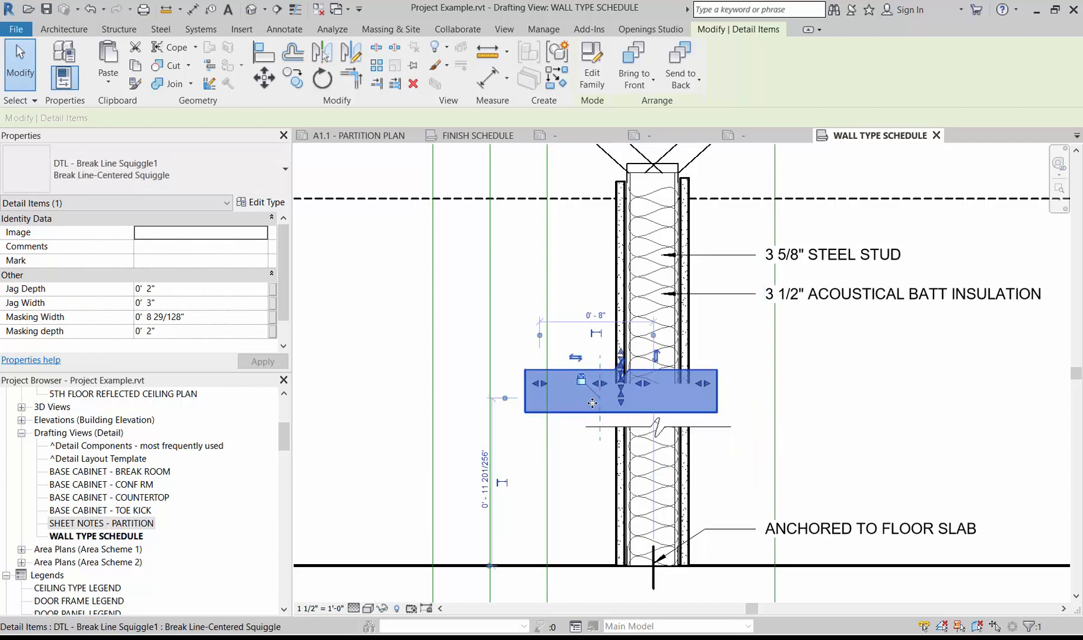
drag(547, 384, 604, 392)
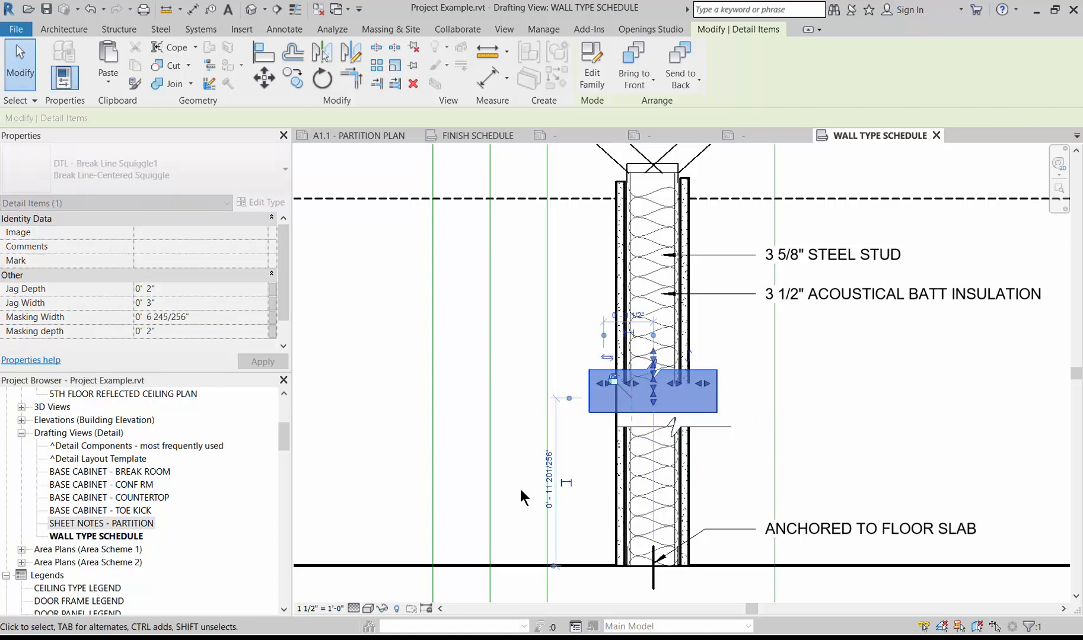
click(561, 446)
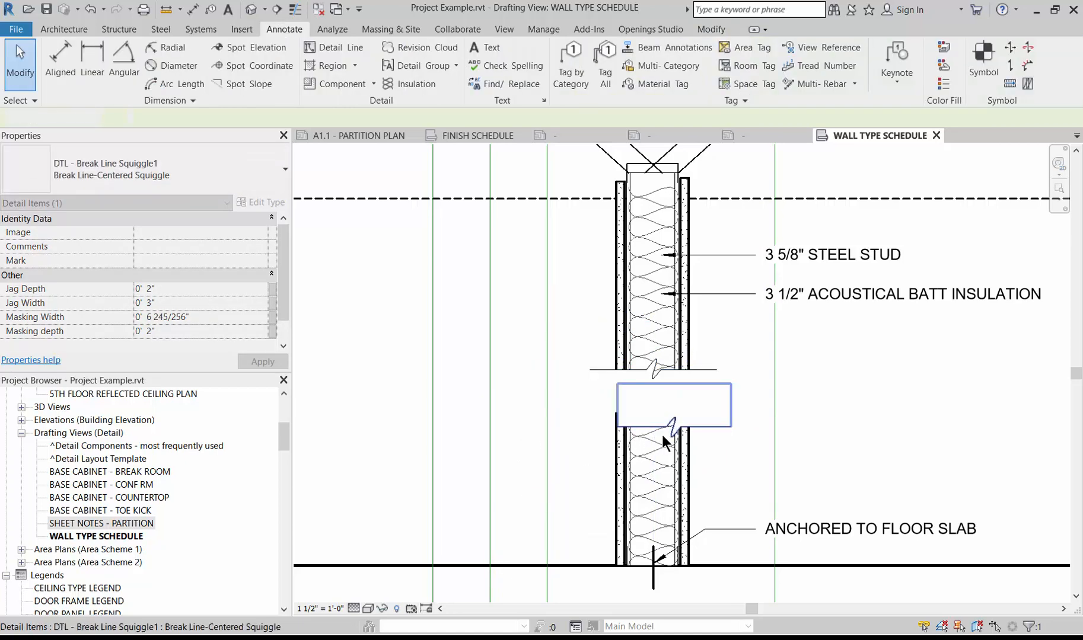
click(629, 432)
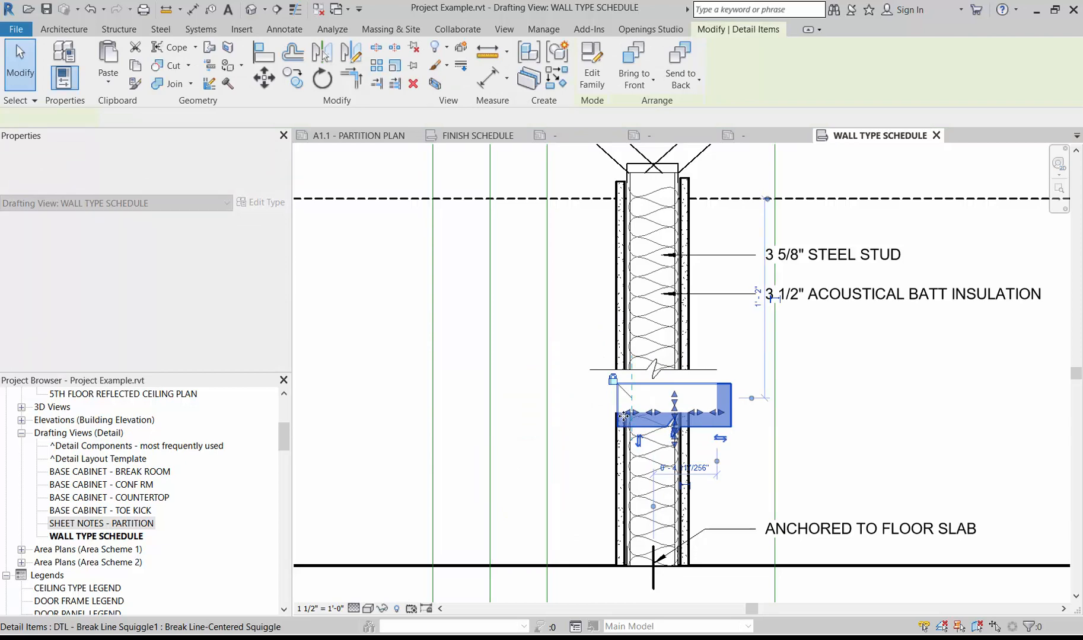
mouse_move(623, 417)
mouse_down()
mouse_move(597, 411)
mouse_move(574, 432)
mouse_up()
click(423, 425)
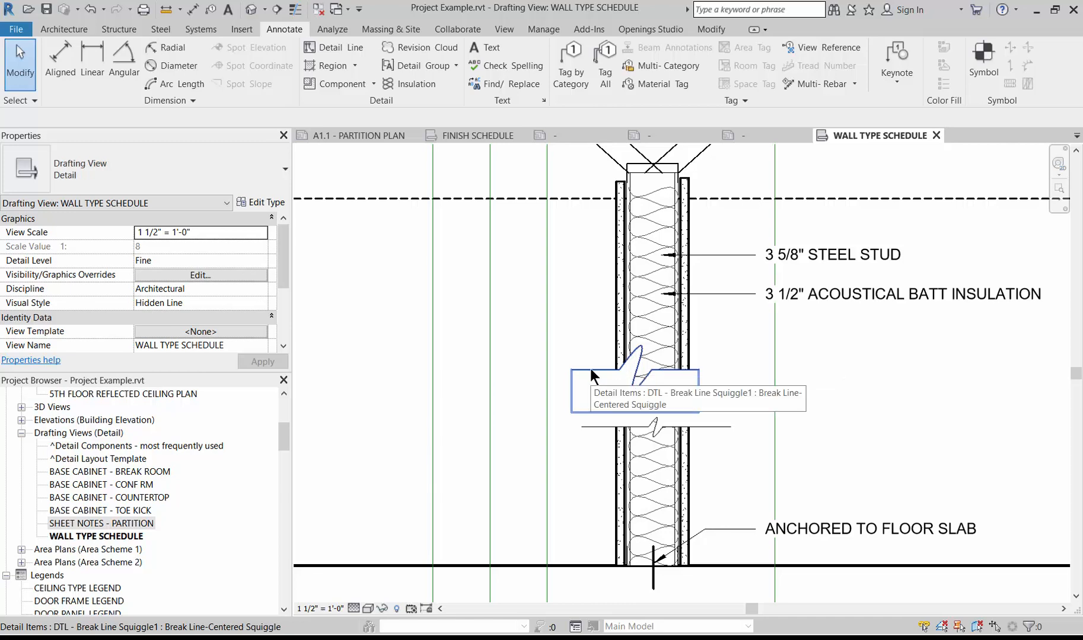
- Copy the pair of facing break lines horizontally from the left section onto the right section's wall
scroll(484, 364, down, 2)
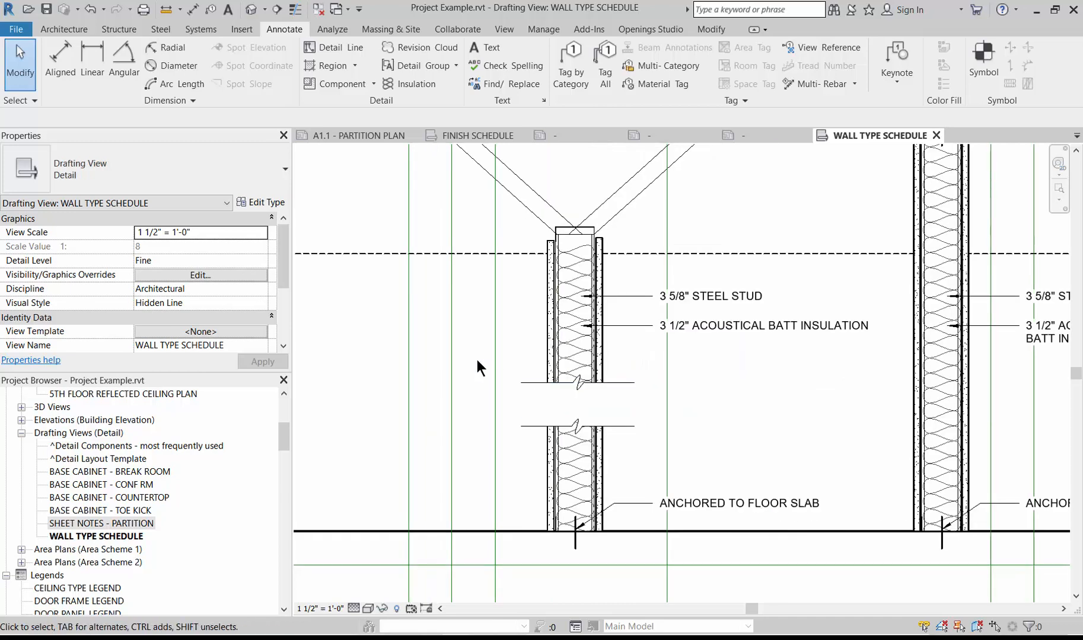
drag(475, 357, 638, 449)
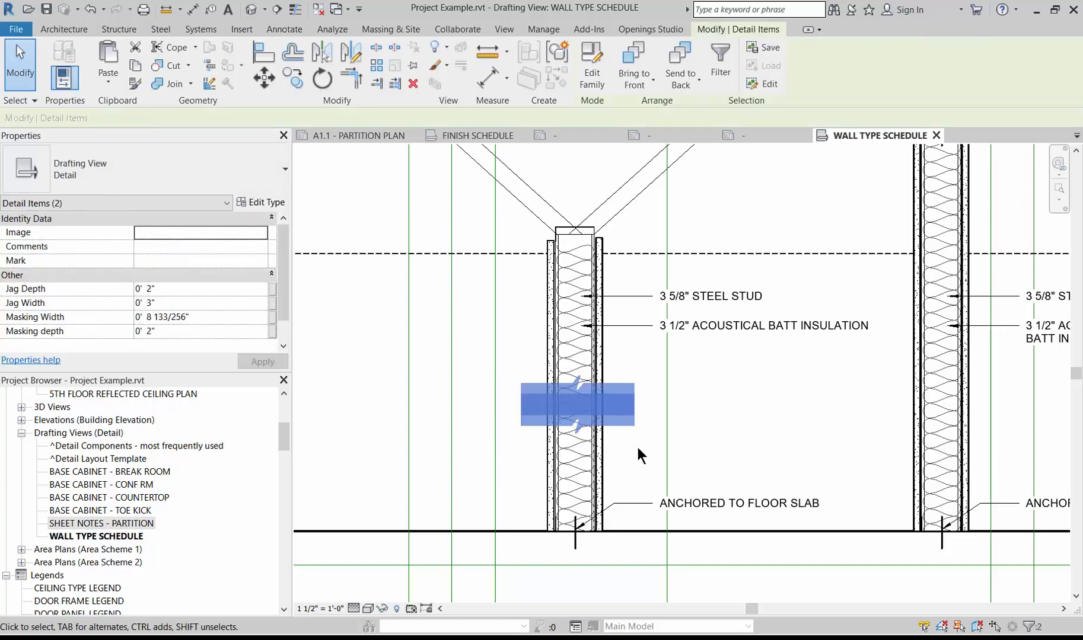
key(c)
key(o)
click(578, 398)
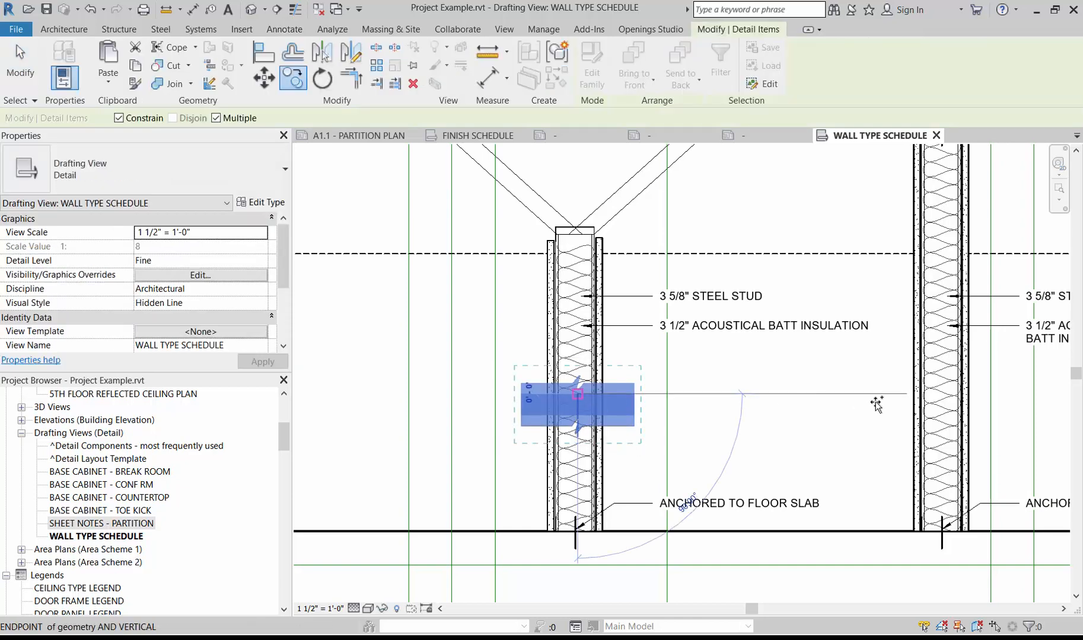
click(939, 402)
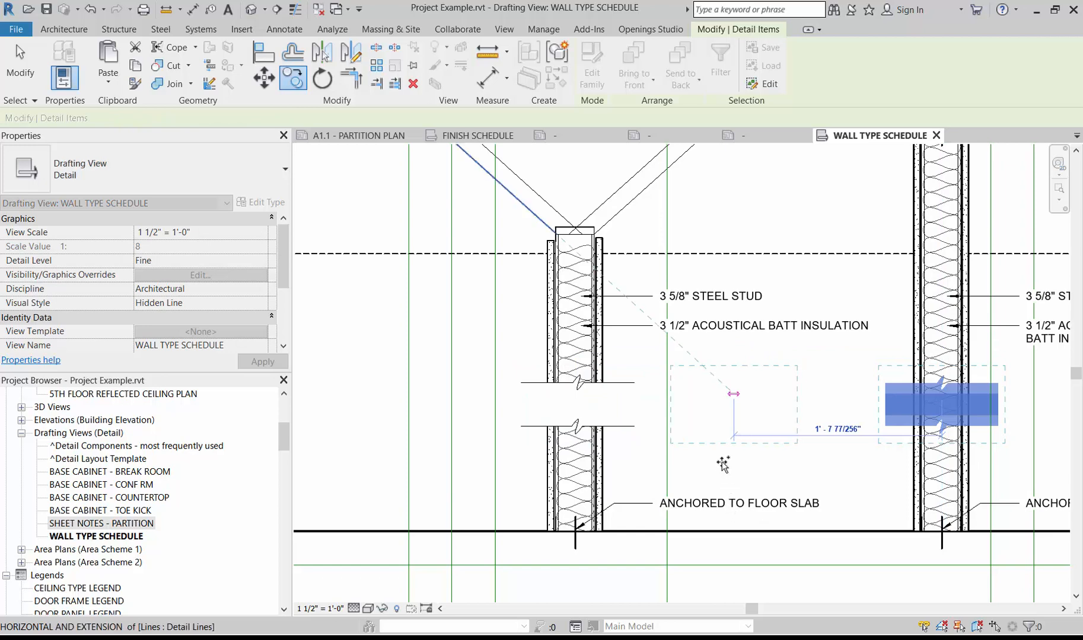
- Copy the break line pair above the ceiling line, once on the right section's wall and once across the left section's braces
scroll(639, 439, down, 1)
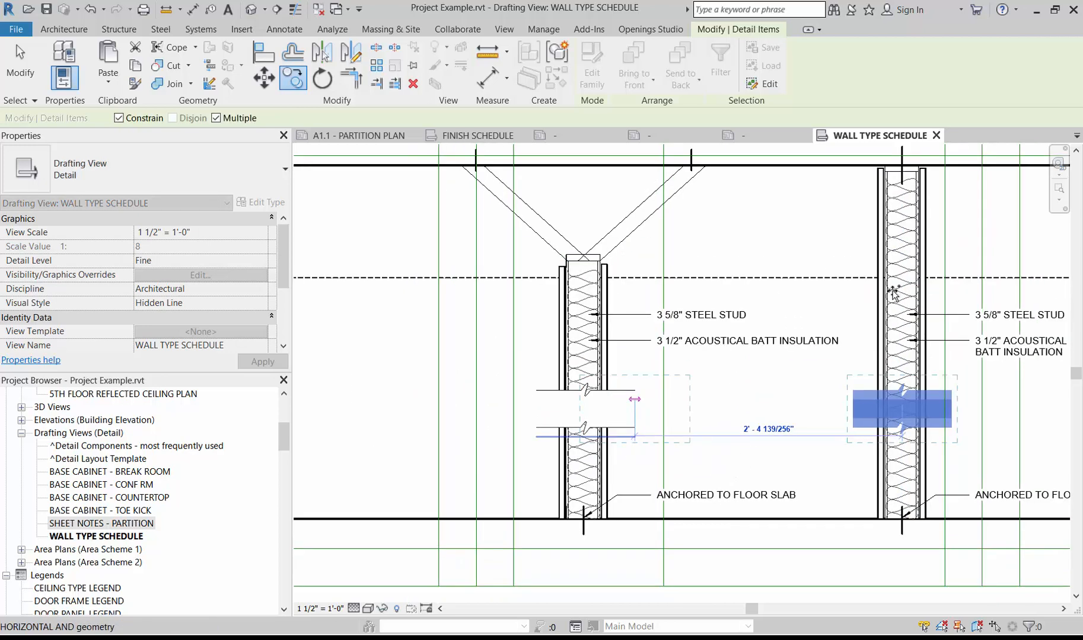
click(862, 265)
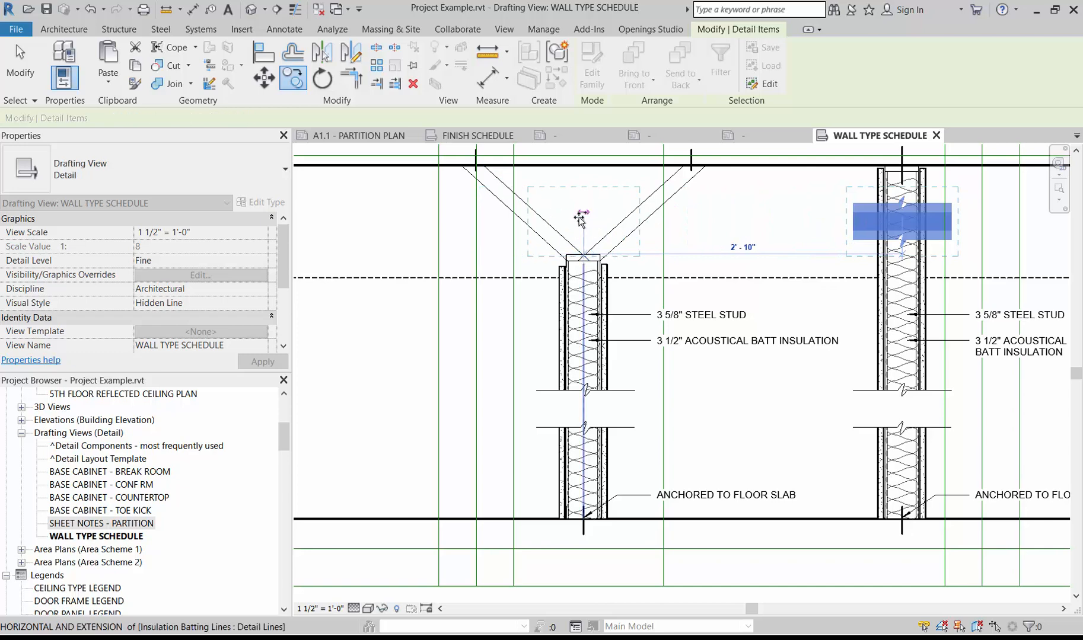
click(580, 219)
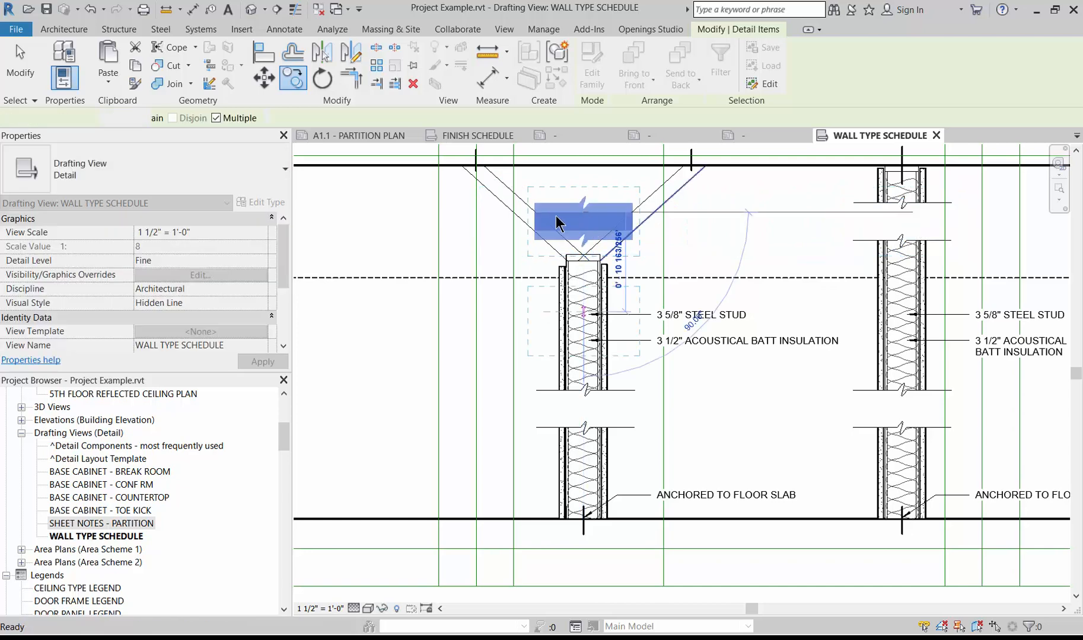
key(Escape)
key(Escape)
- Stretch the upper break line of the left section's brace pair at both ends so it spans both diagonal braces
click(539, 214)
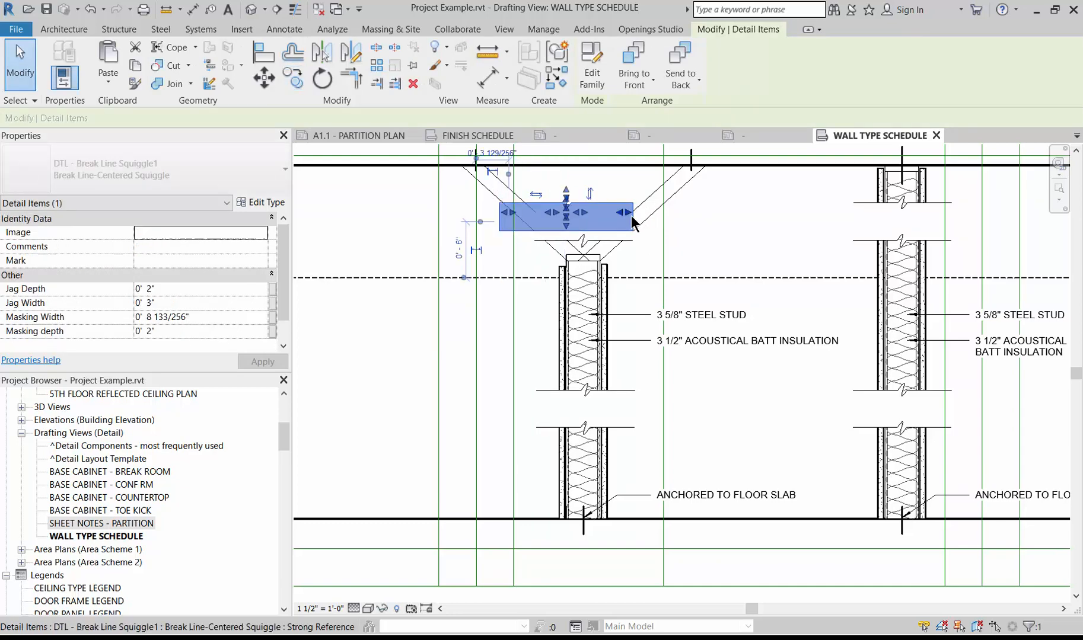
drag(629, 214, 677, 215)
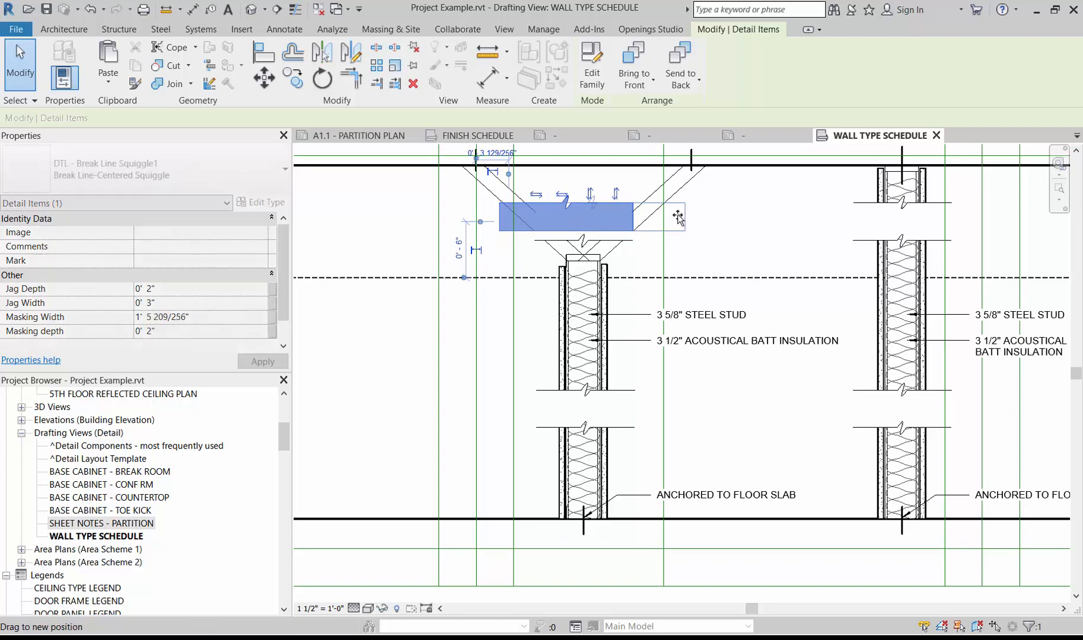
click(774, 229)
scroll(773, 228, down, 2)
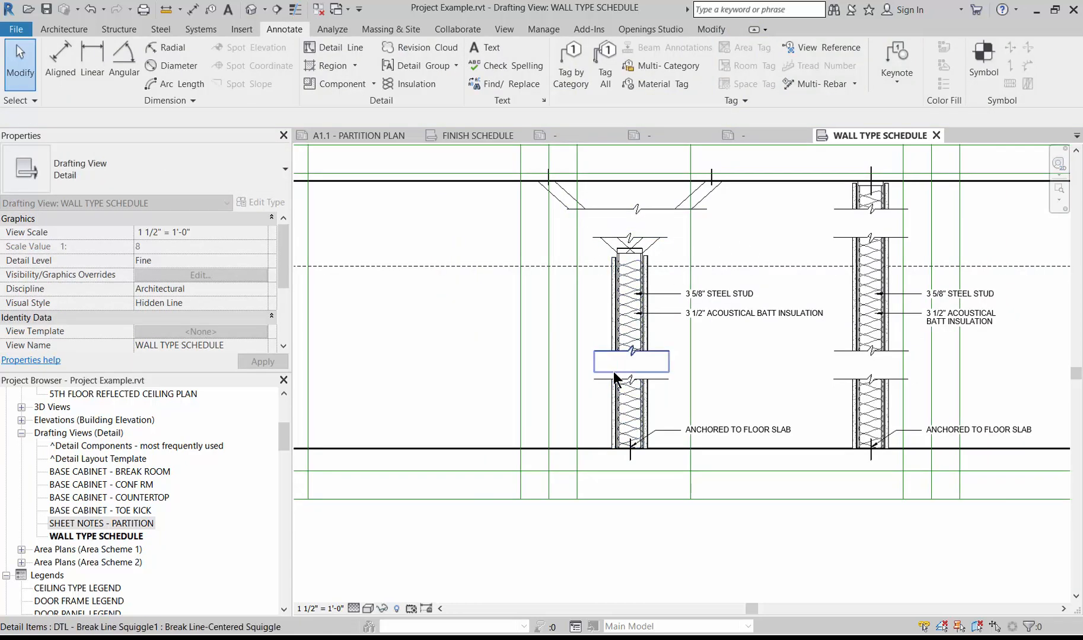
scroll(904, 268, down, 2)
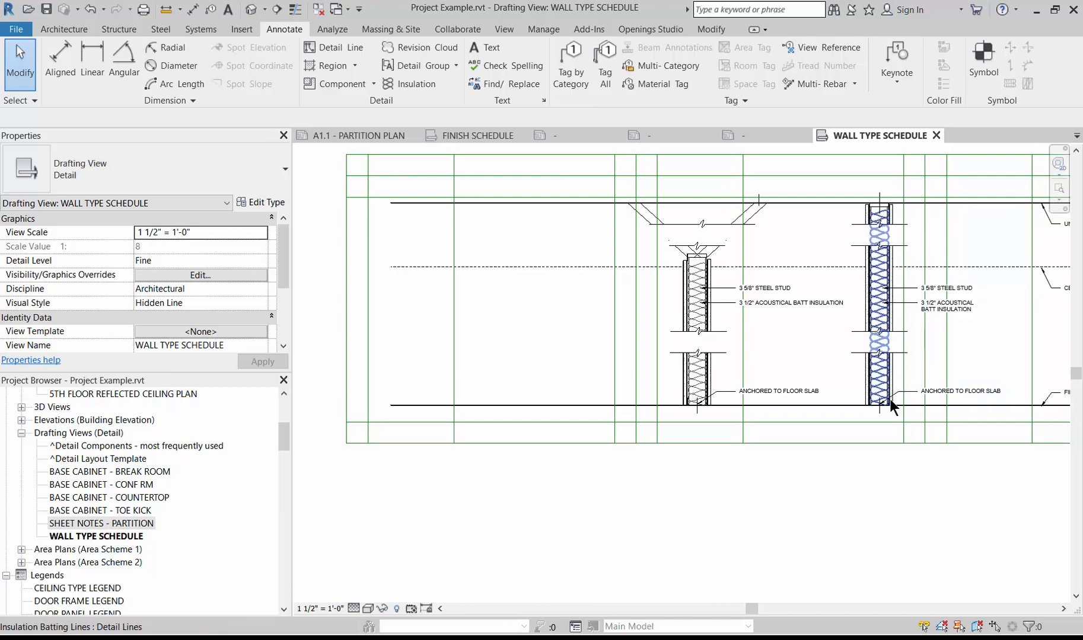
scroll(462, 442, down, 2)
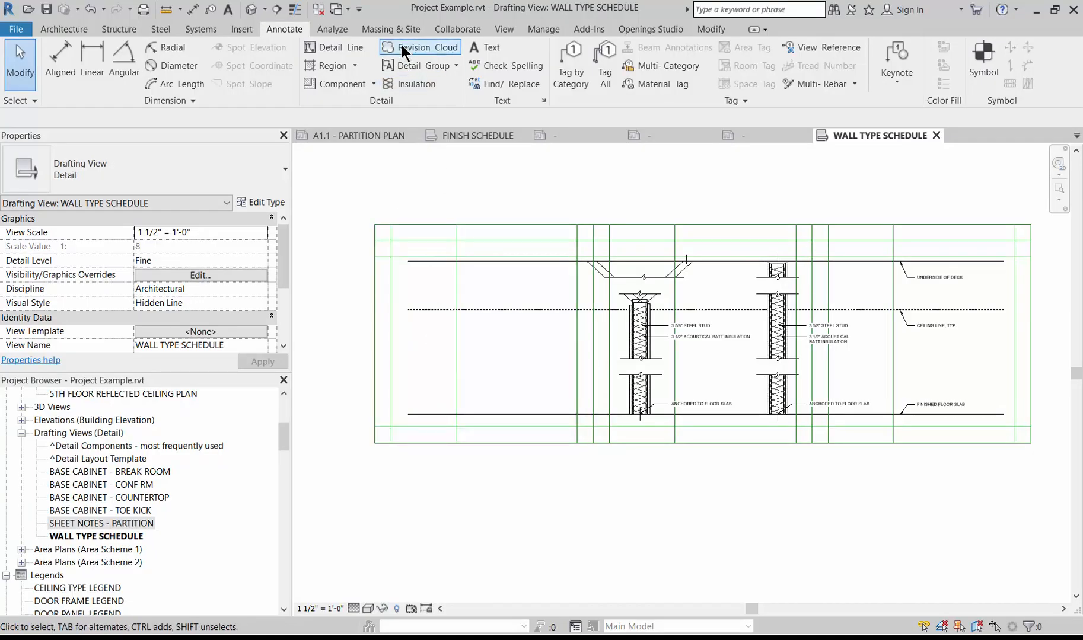
- Create a new drafting view named FINISH TYPE SCHEDULE at a scale of 12" = 1'-0"
click(507, 26)
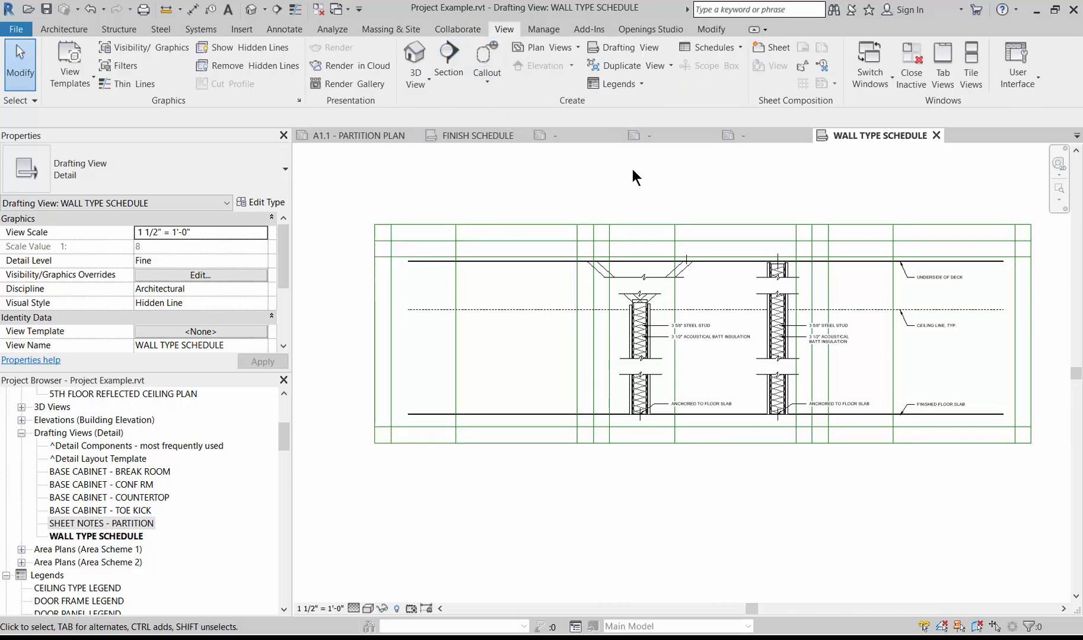
click(628, 51)
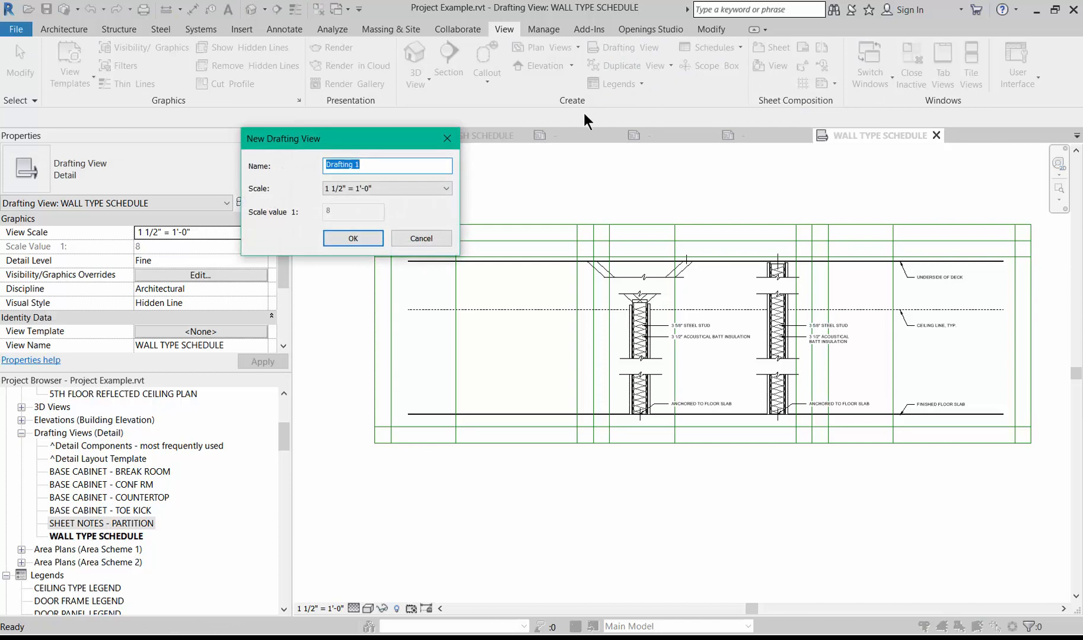
text(FINISH TYPE SCHEDULE)
click(396, 188)
click(373, 210)
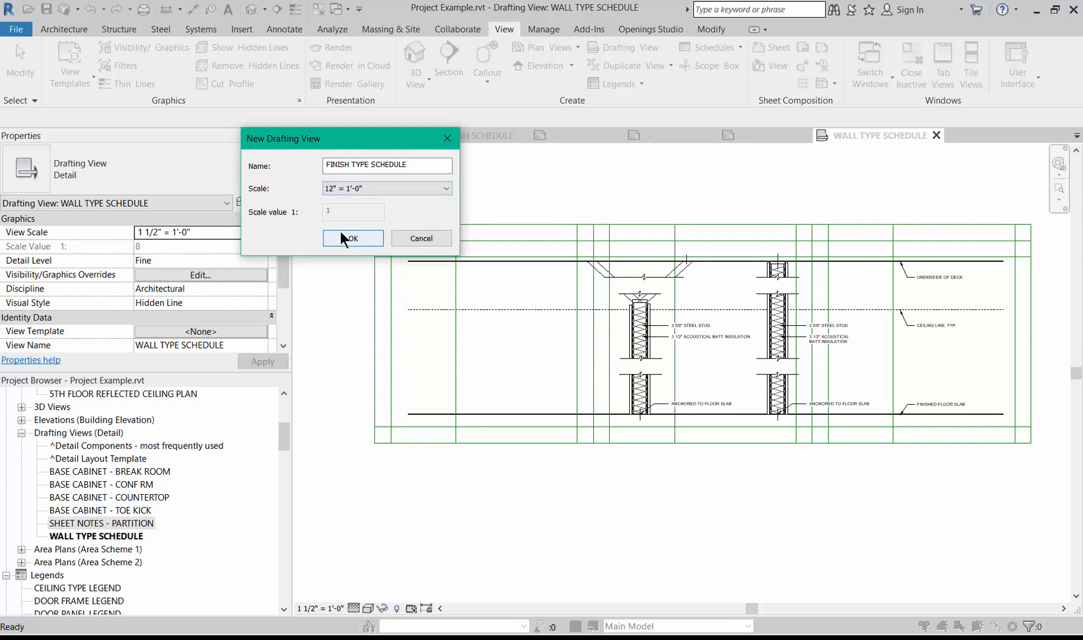
click(353, 245)
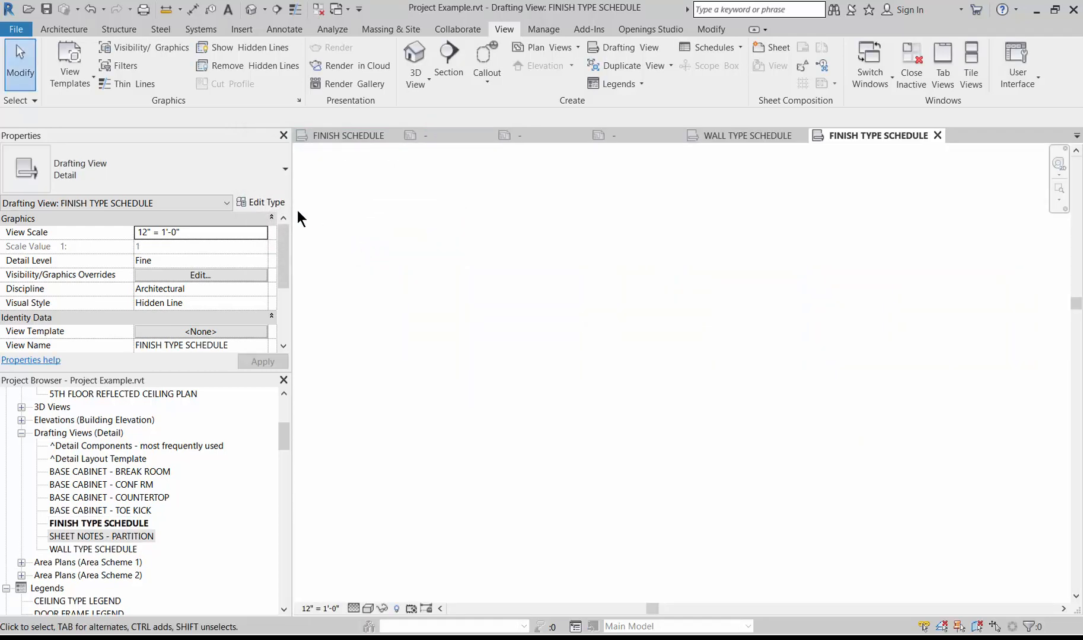
- Place one Legend Template symbol in the empty FINISH TYPE SCHEDULE view
click(280, 31)
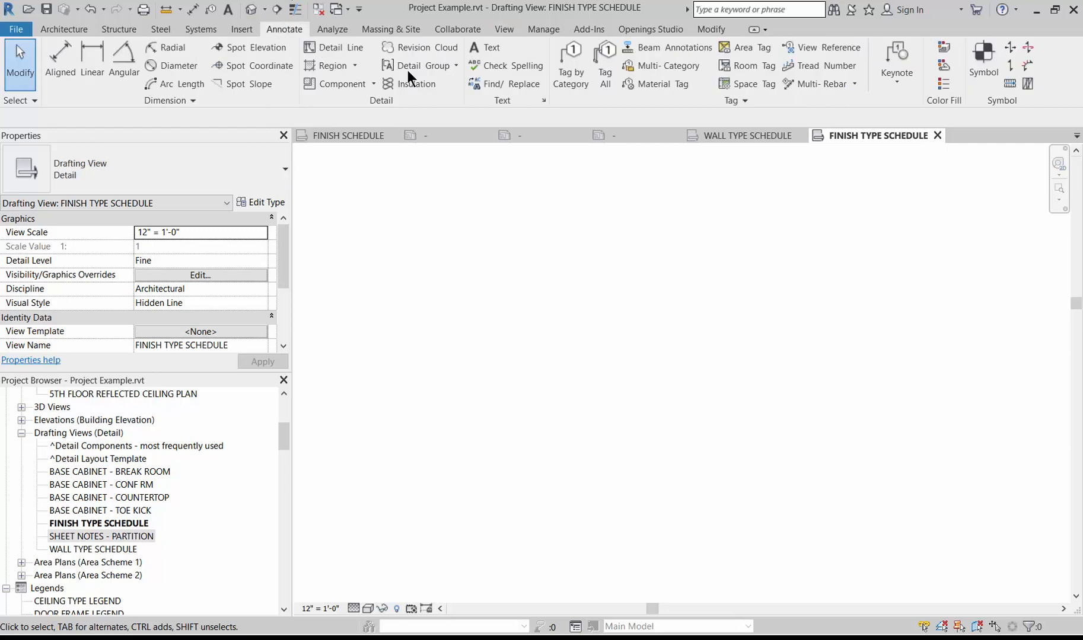
click(983, 76)
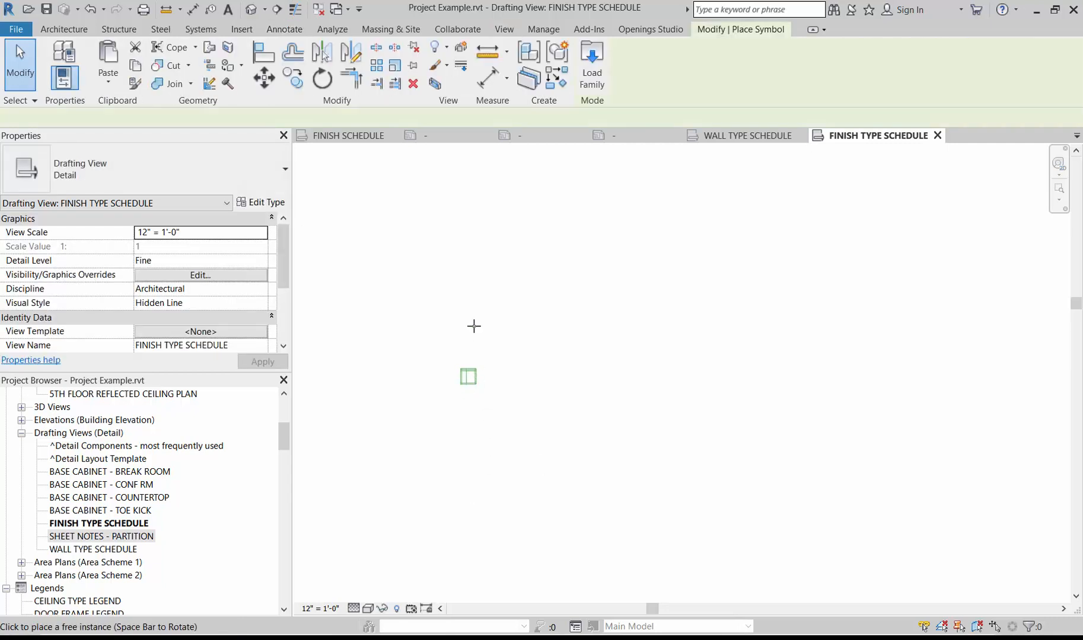
scroll(386, 314, up, 4)
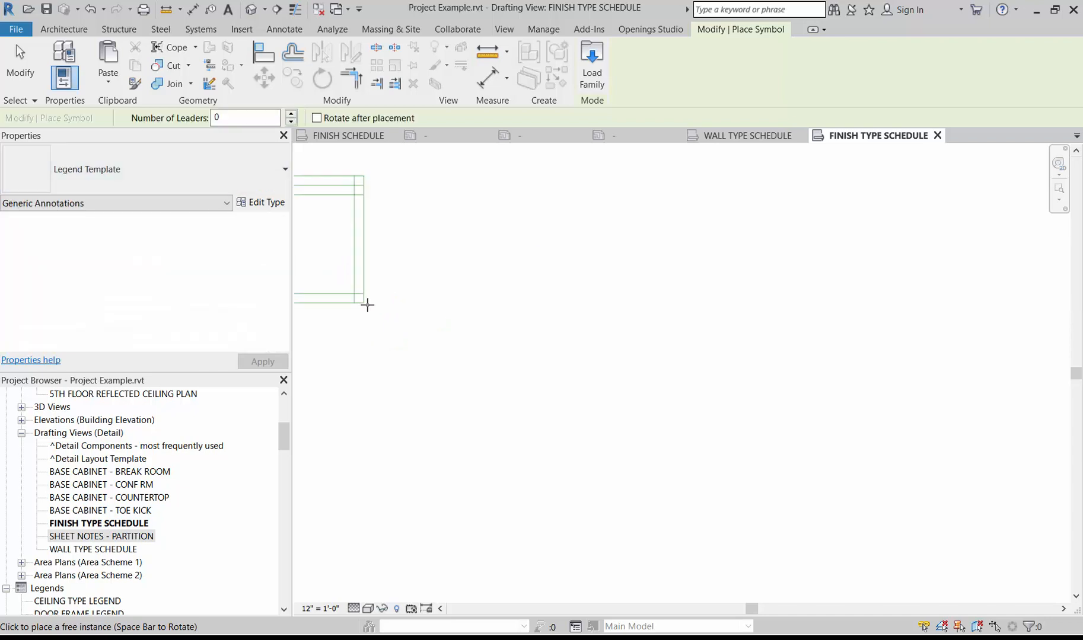
click(526, 382)
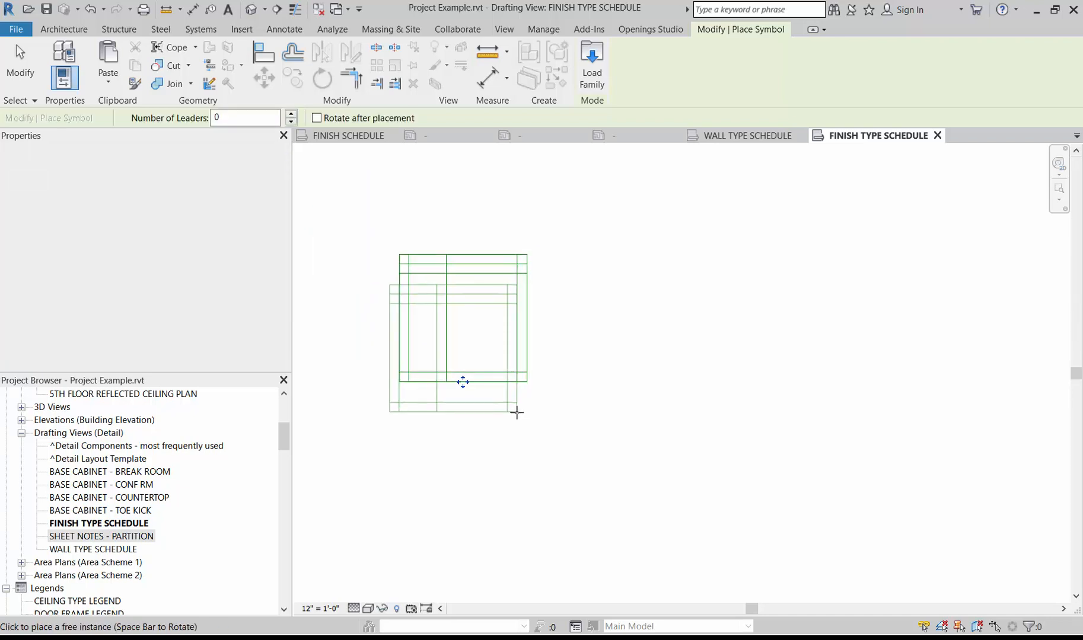
click(23, 76)
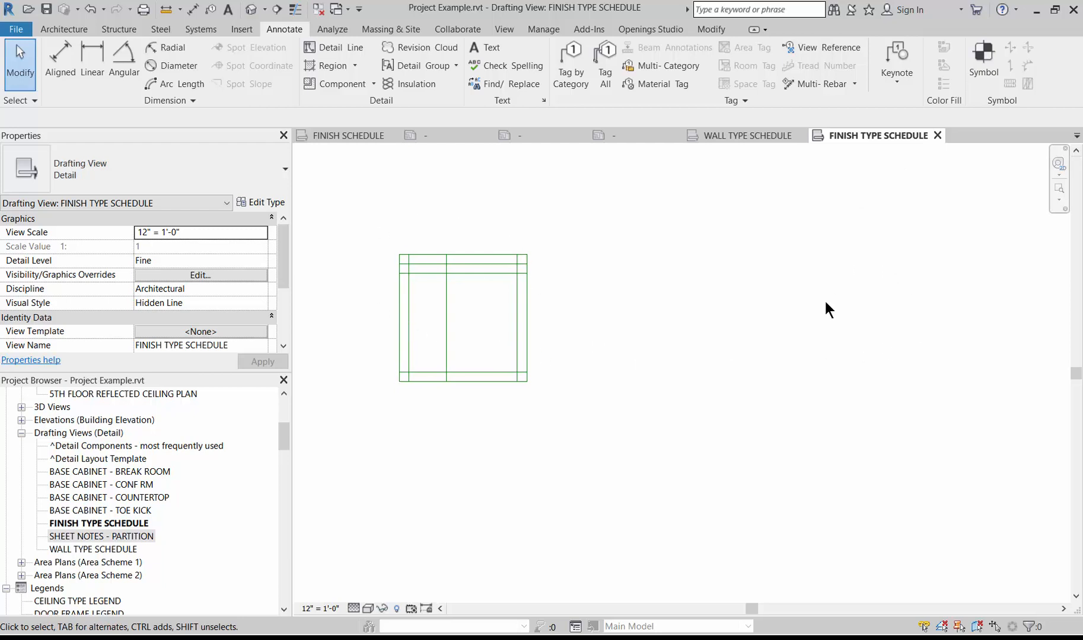
- Place one Arrow-type Keynote Symbol in the legend template's narrower inner column, just below the header lines
scroll(348, 315, up, 3)
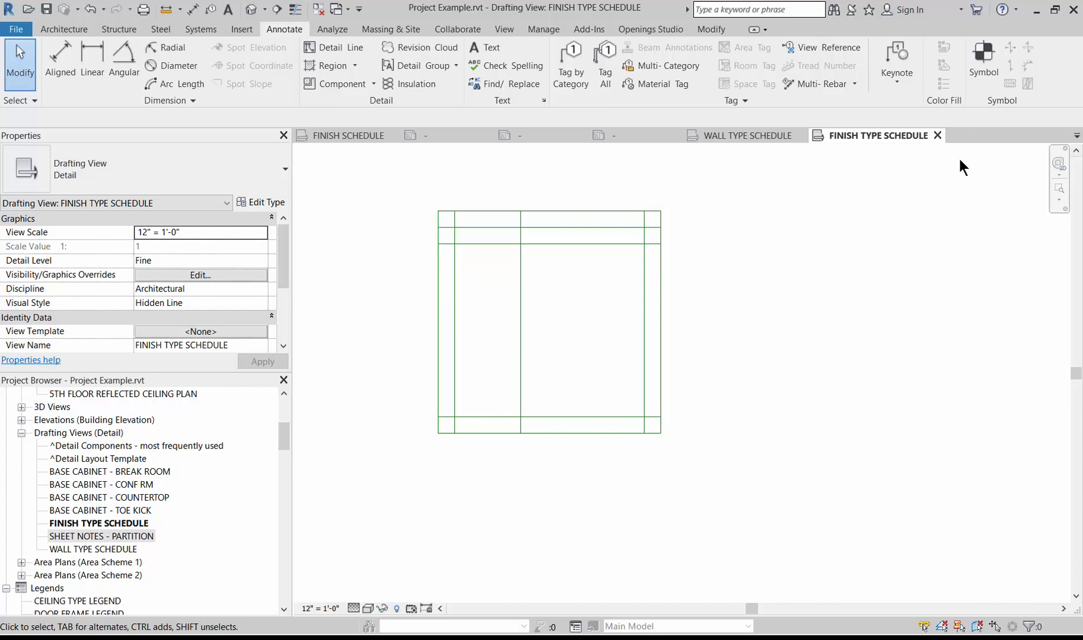
click(978, 64)
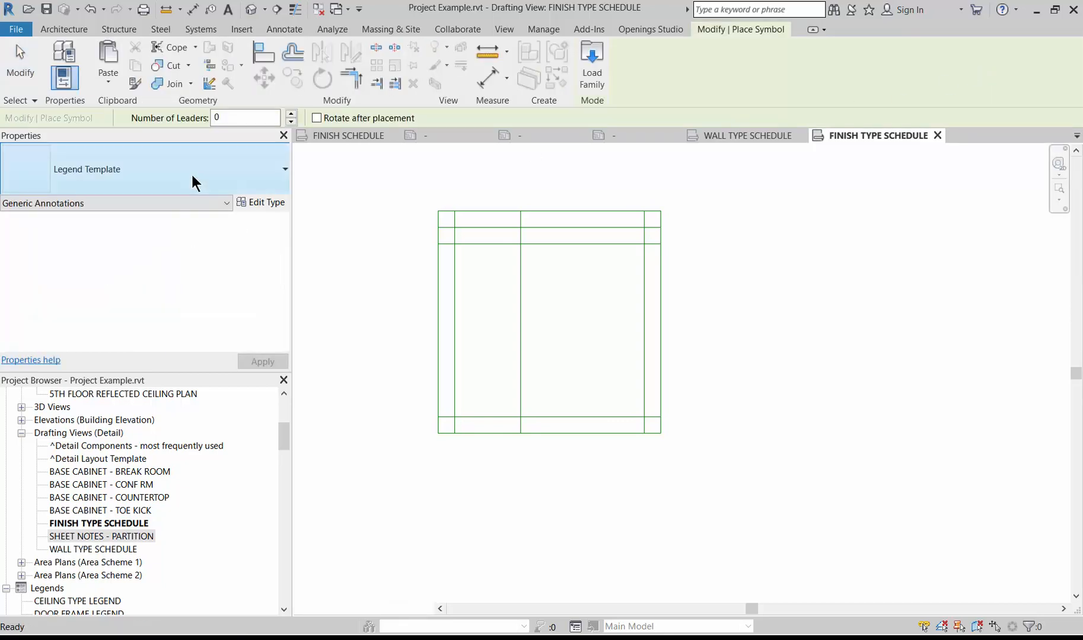
click(191, 173)
text(KEY)
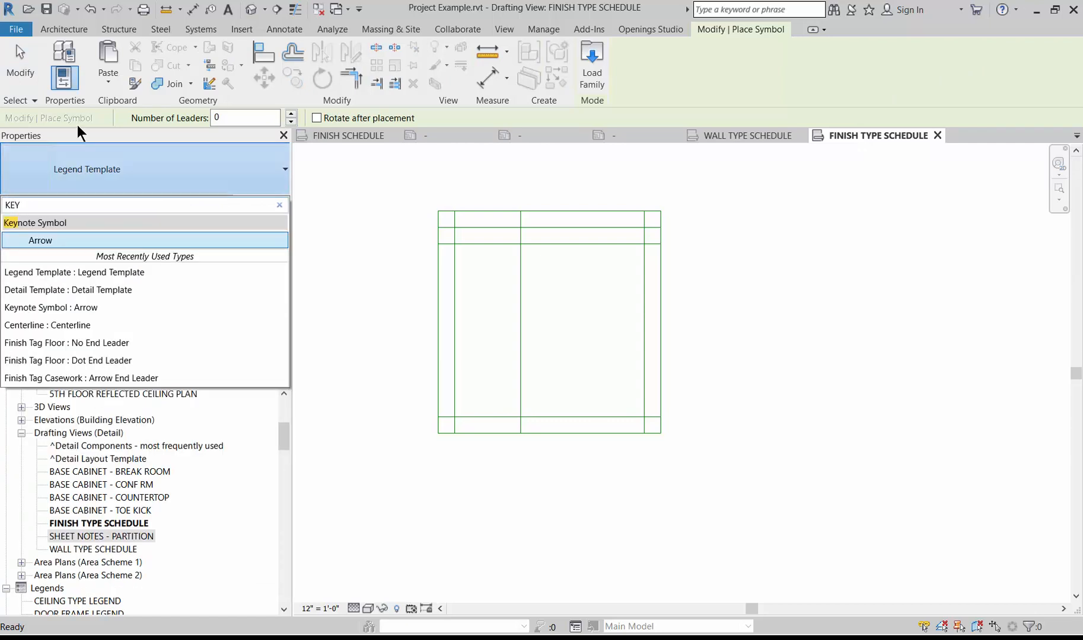
click(69, 240)
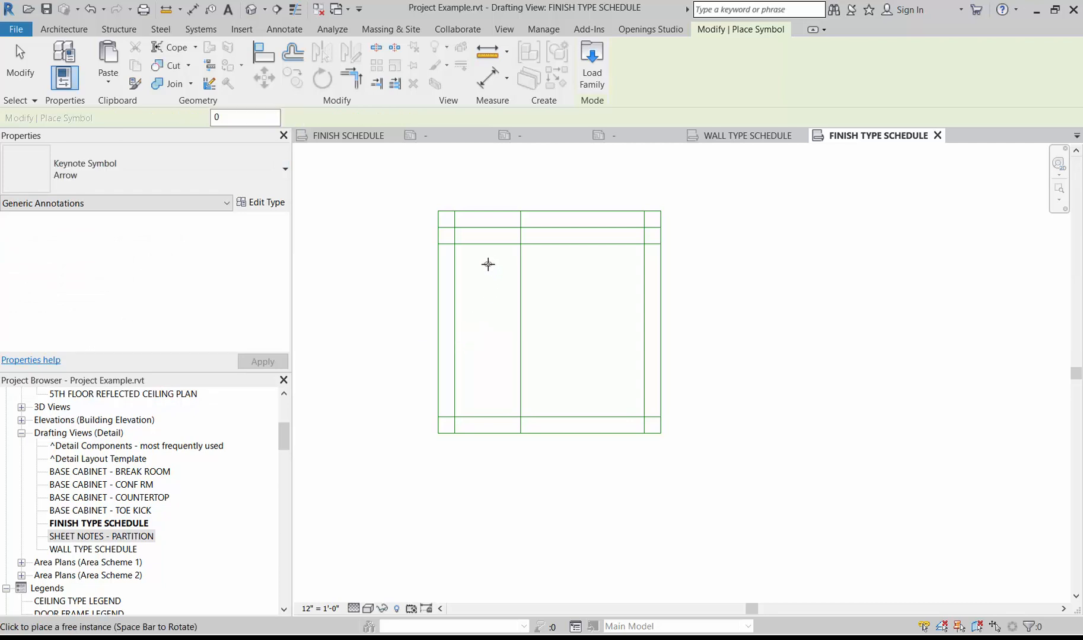
scroll(492, 262, up, 3)
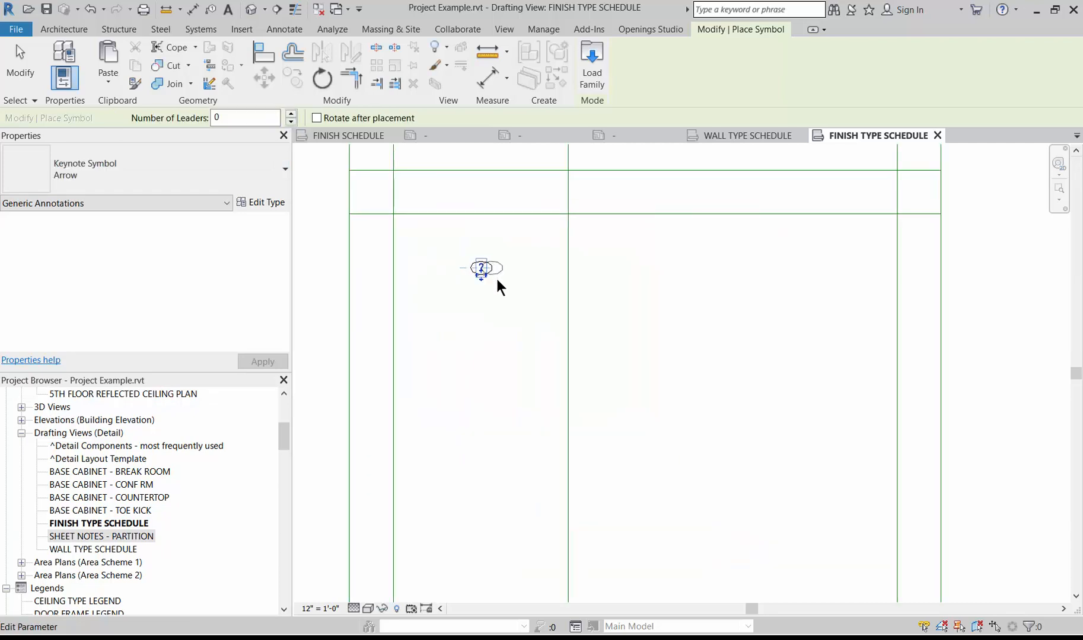
click(486, 276)
key(Escape)
key(Escape)
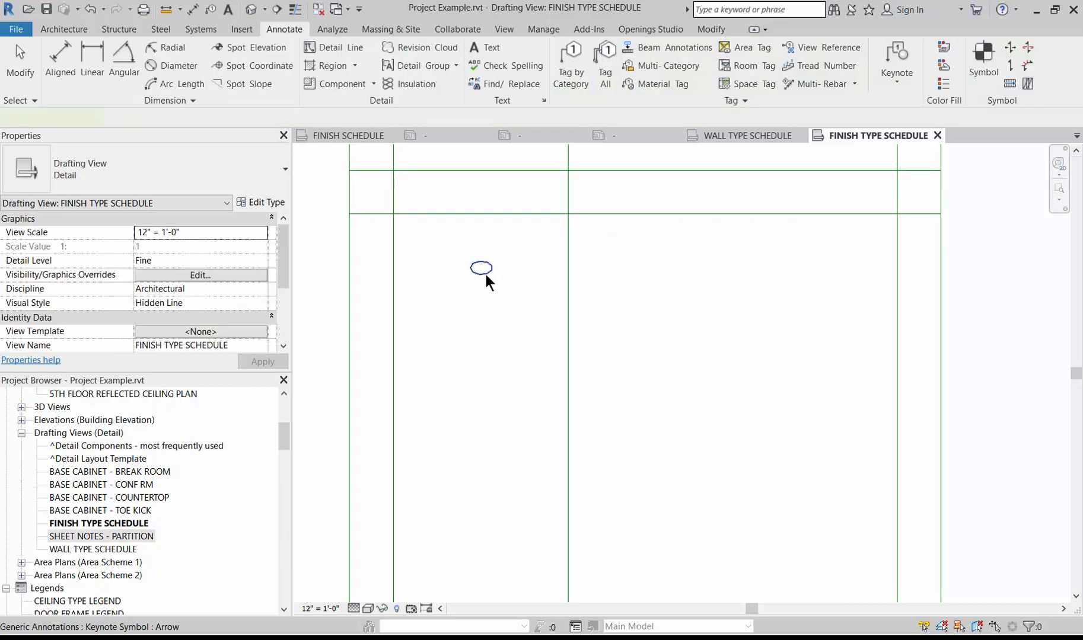
- Delete the keynote symbol just placed in the legend template
click(484, 272)
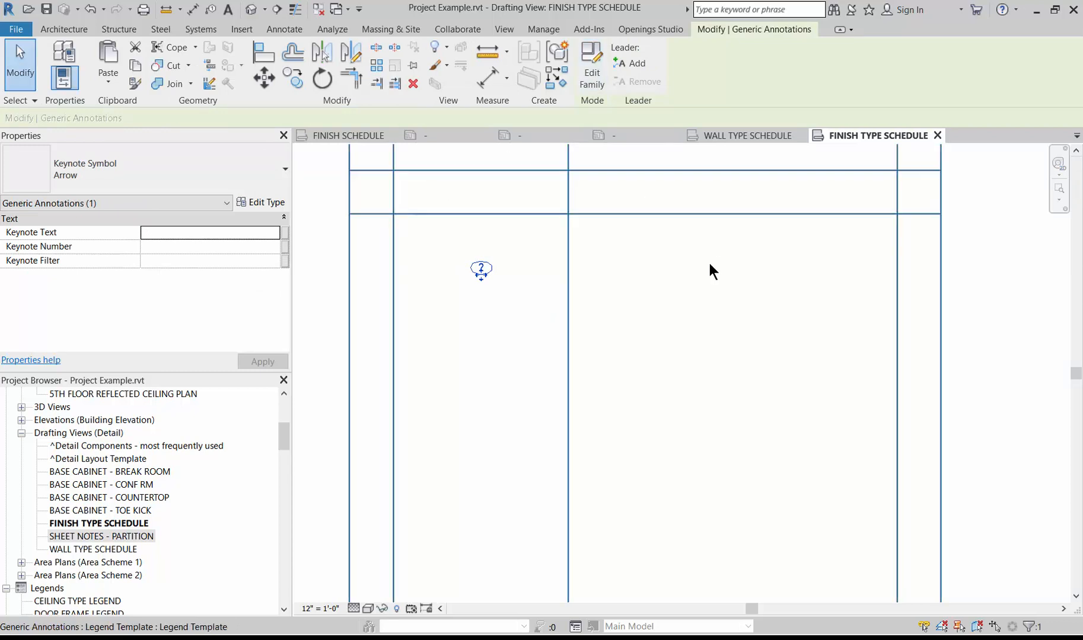
scroll(472, 295, up, 2)
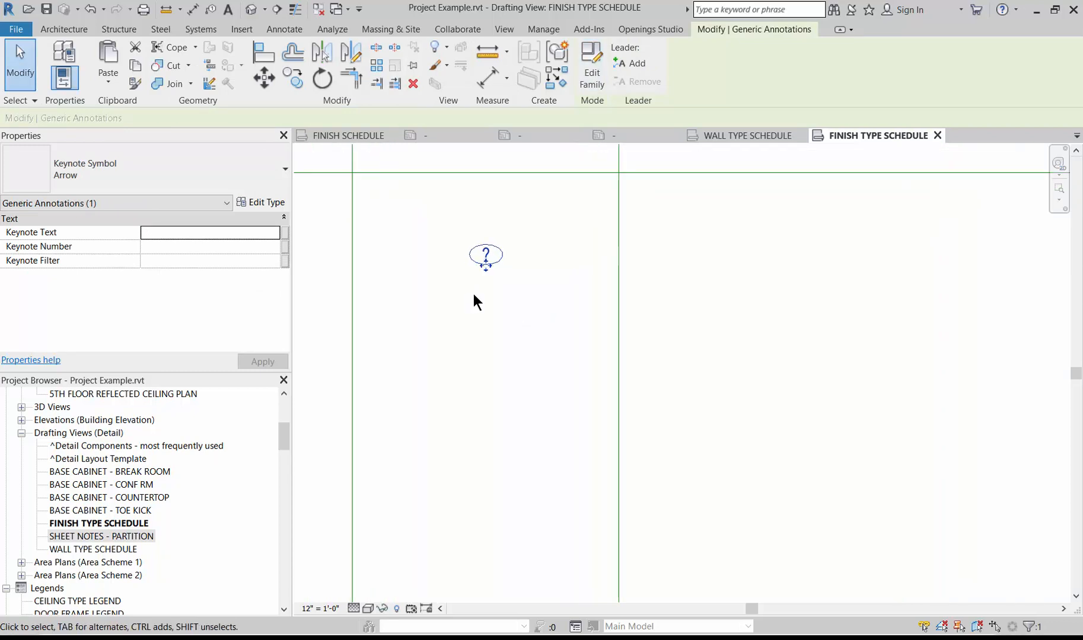
key(Delete)
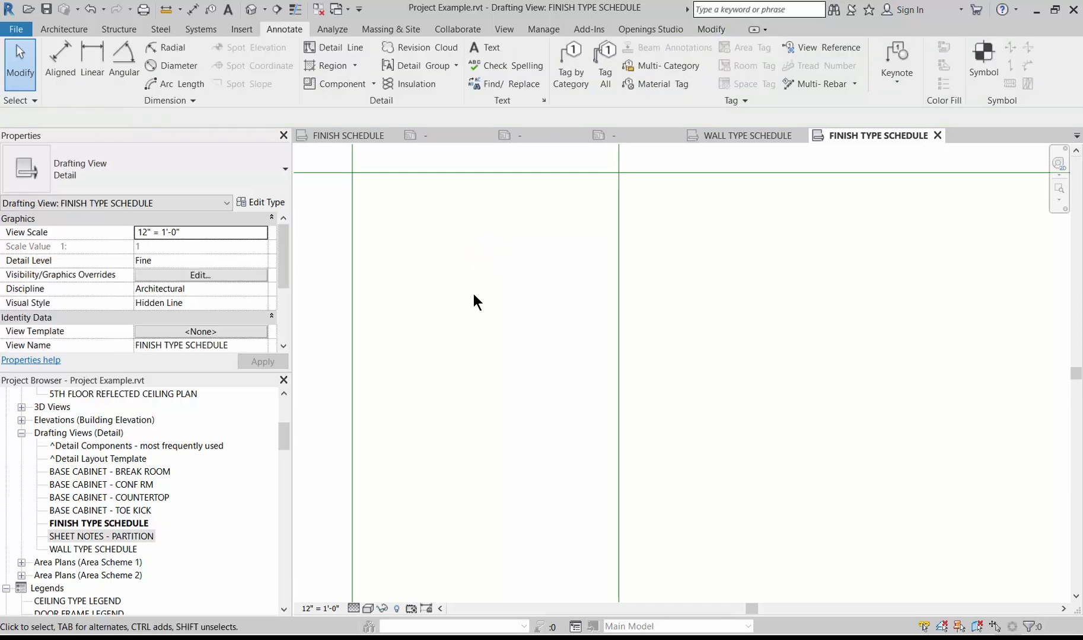
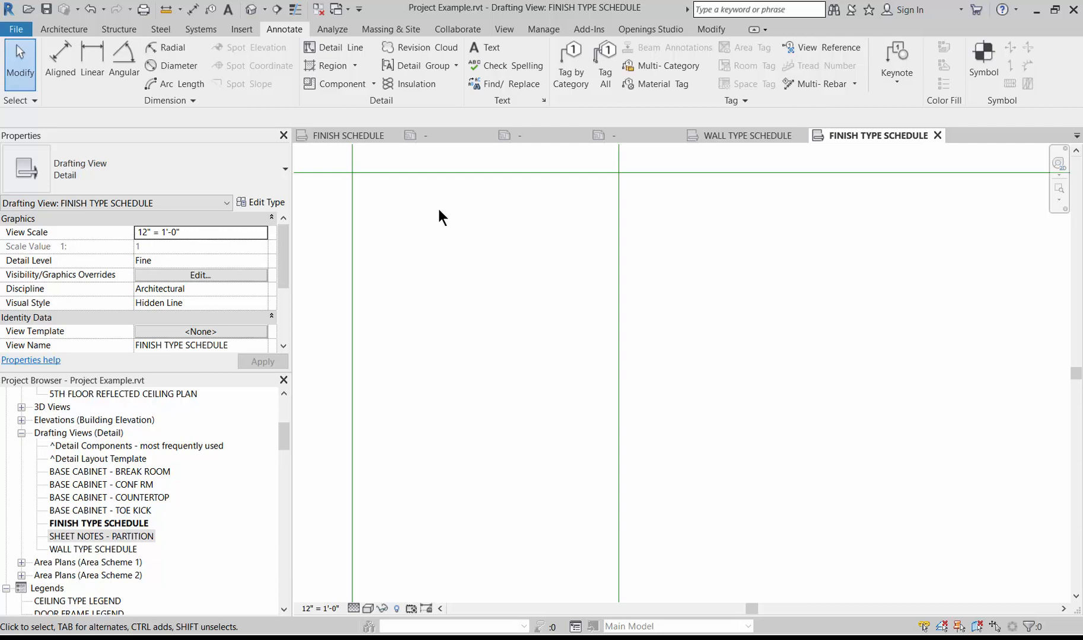
- Switch to the Finish Tag Floor family and examine which parameter its label uses
click(444, 139)
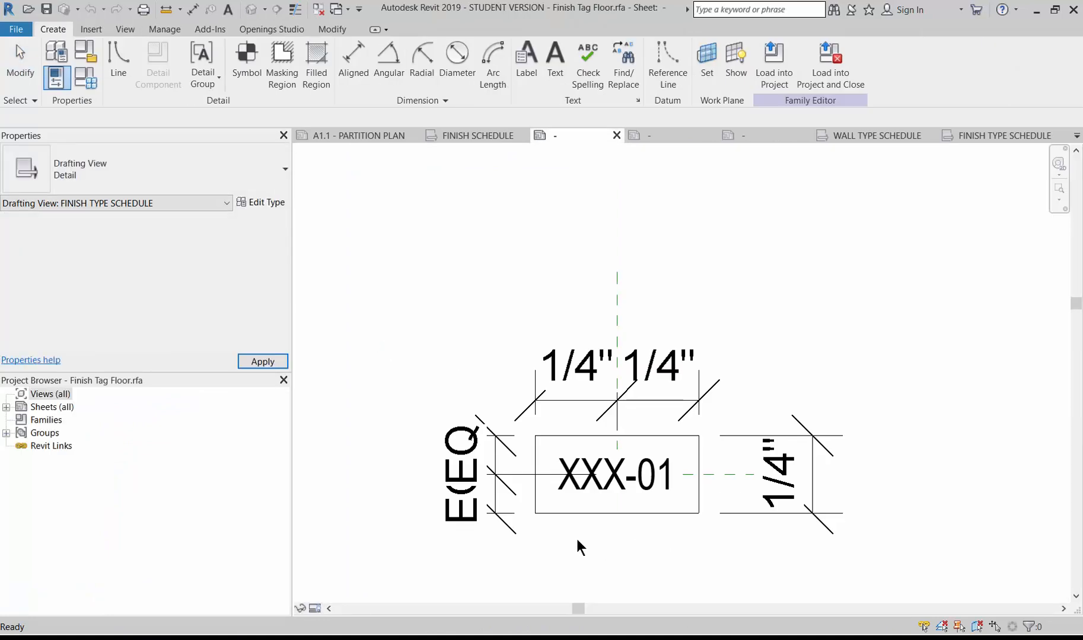
scroll(499, 305, down, 1)
scroll(539, 541, up, 2)
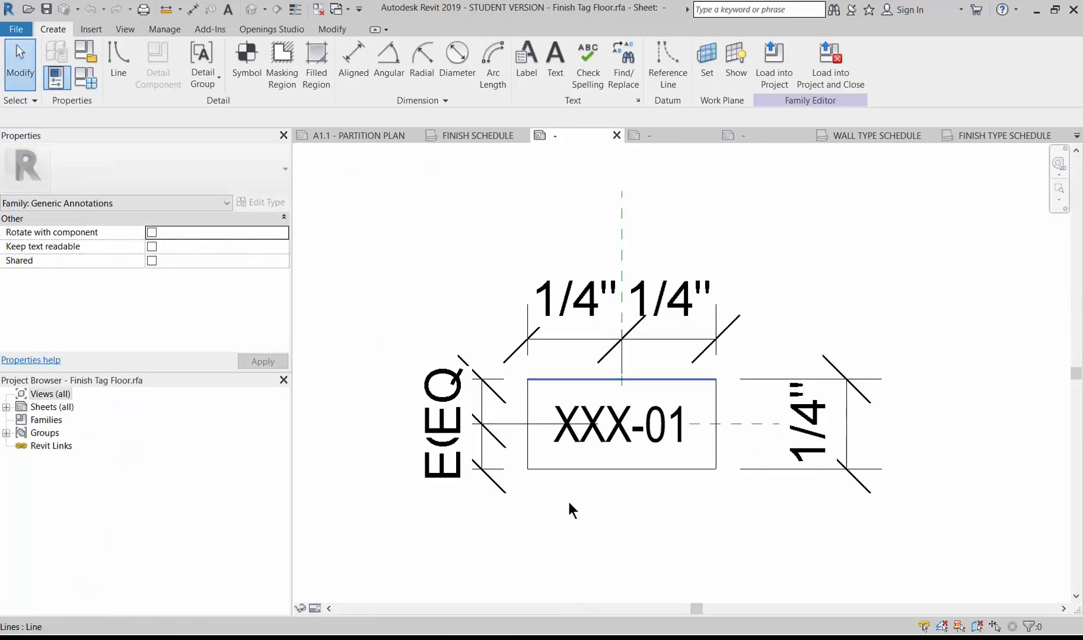
click(598, 436)
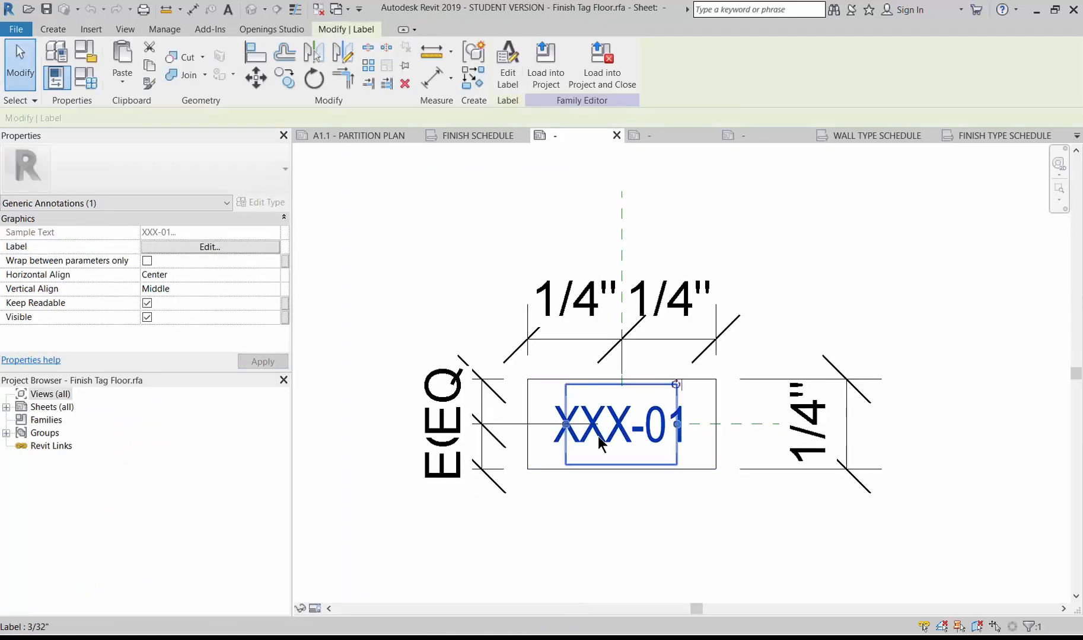
click(216, 246)
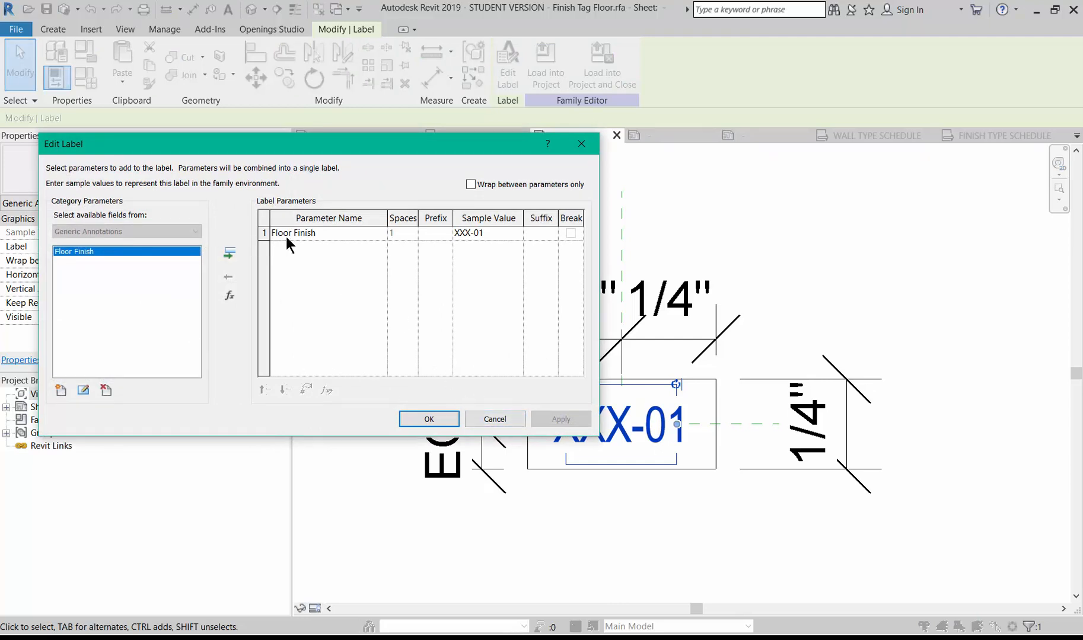
click(494, 418)
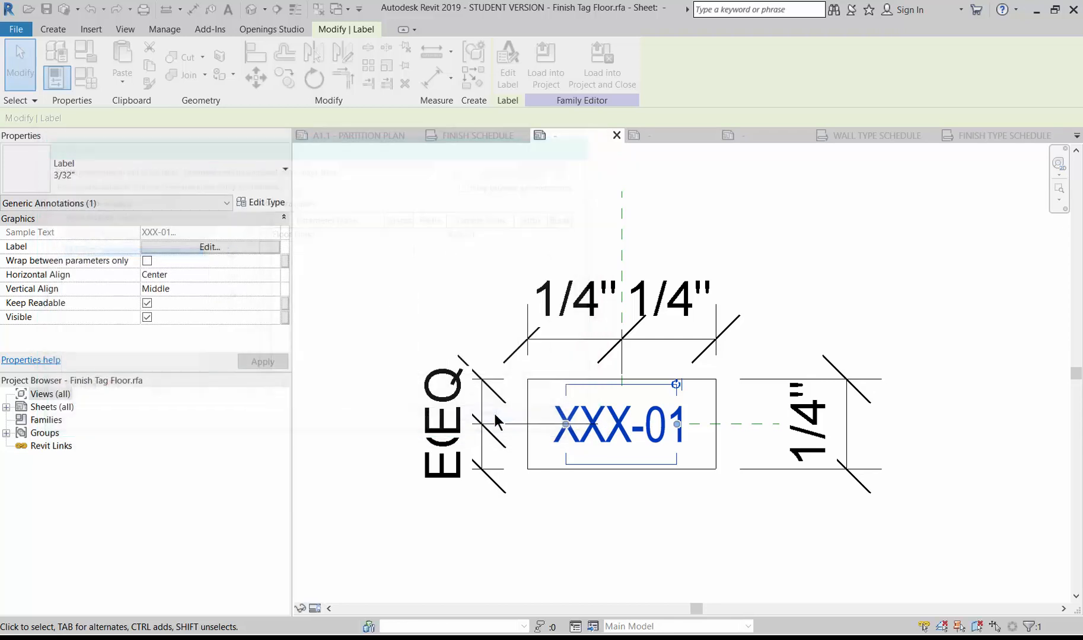
click(507, 510)
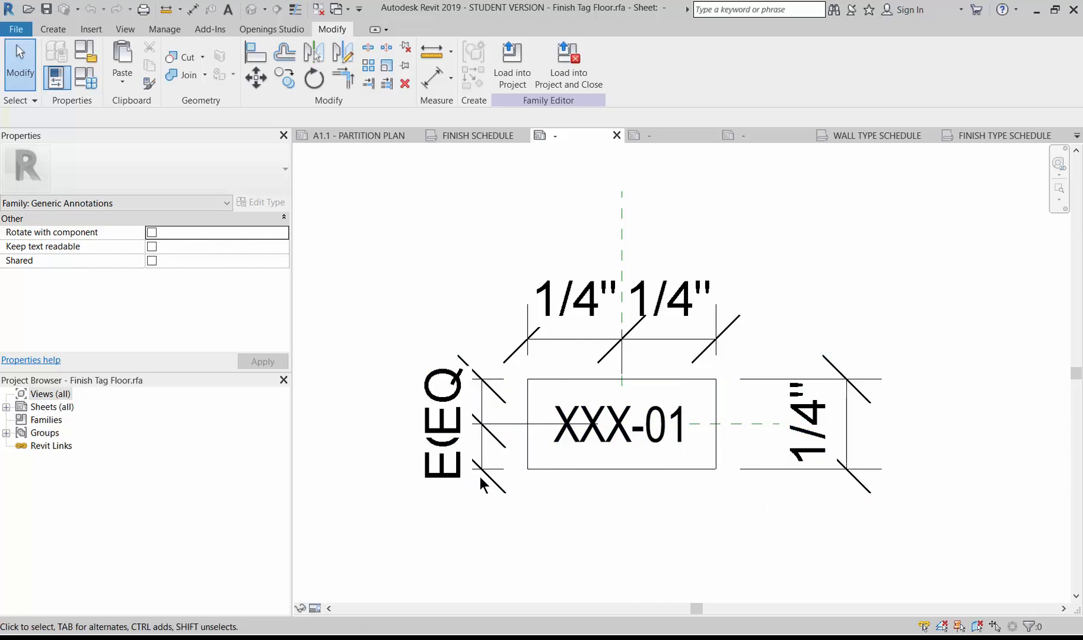
- Inspect the vertical and horizontal reference planes that centre the floor finish tag's rectangle
scroll(383, 207, down, 1)
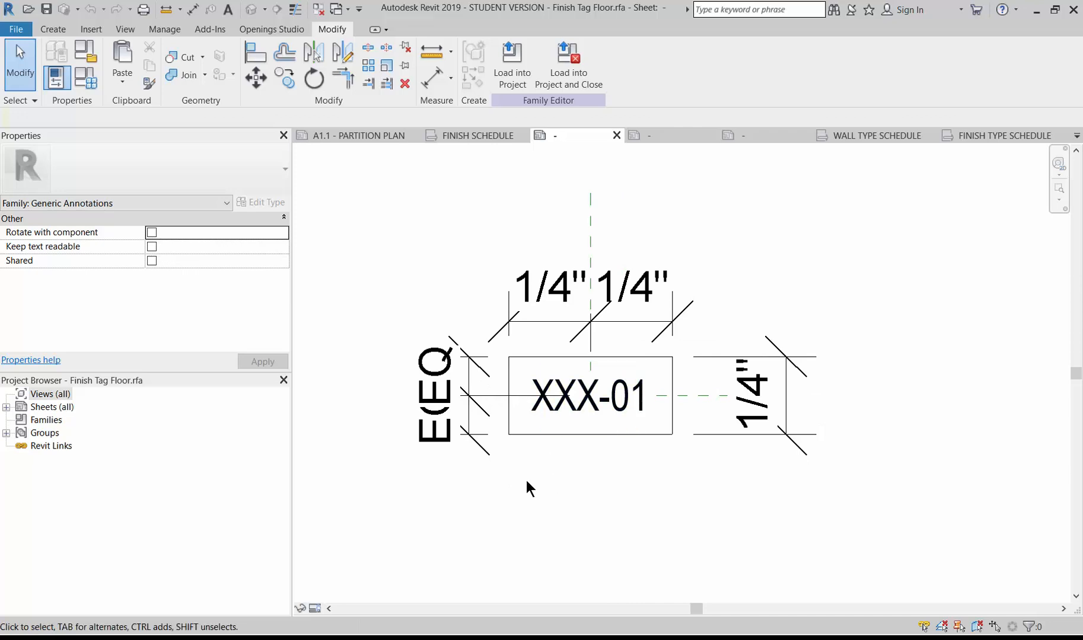
scroll(527, 479, up, 1)
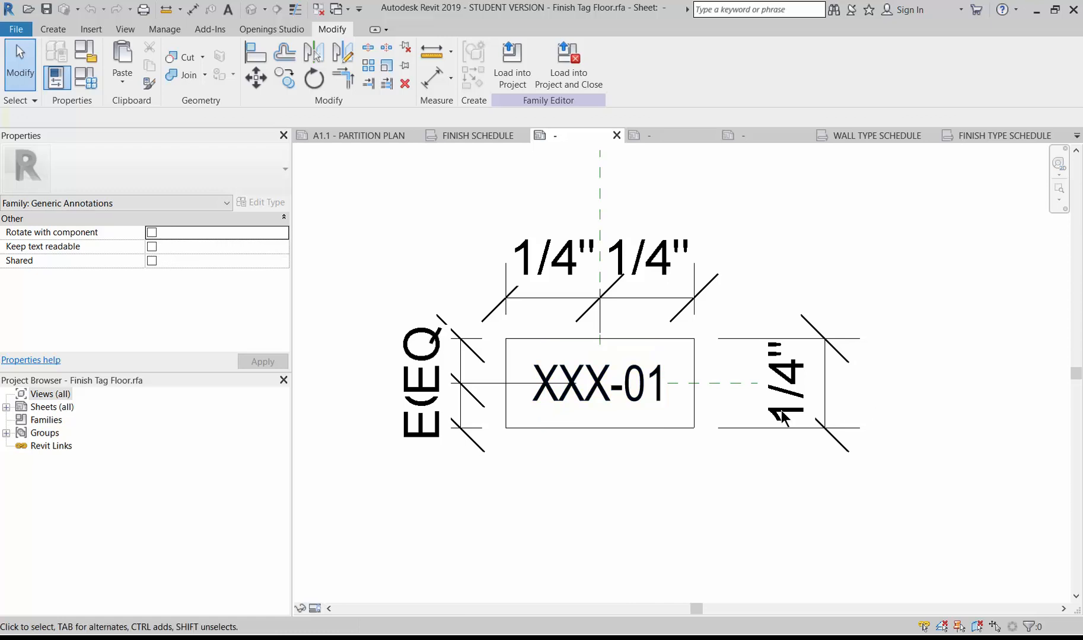
click(601, 186)
click(618, 535)
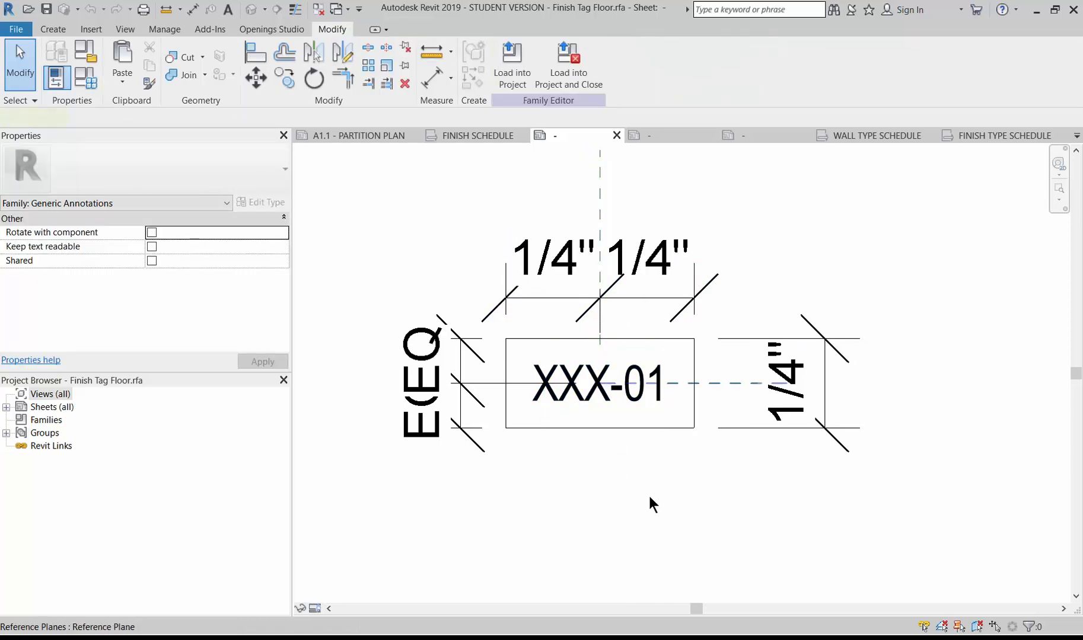
click(675, 384)
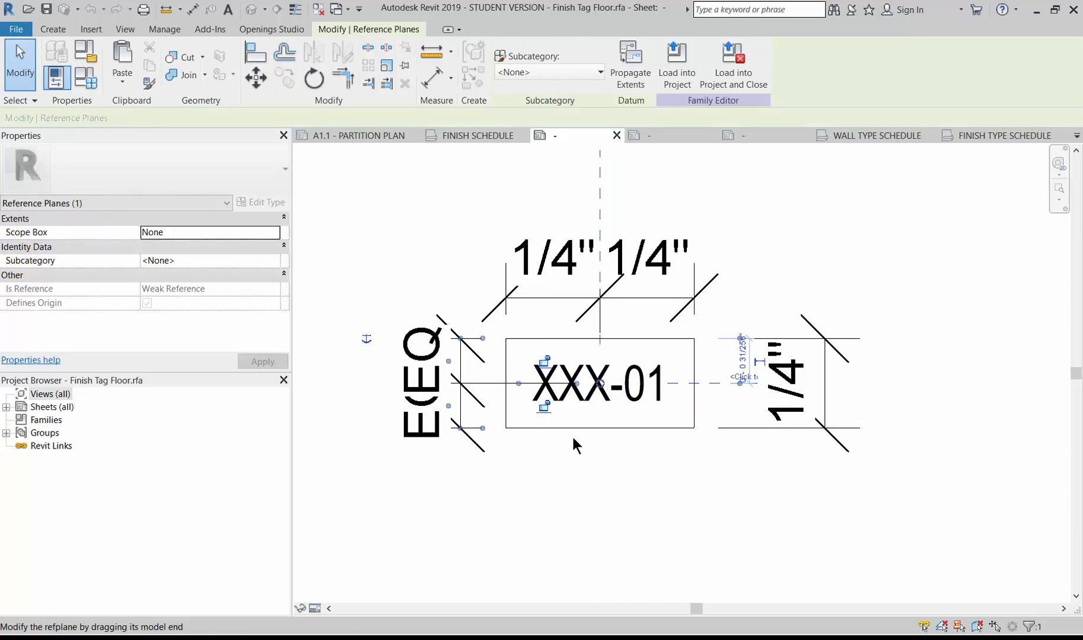
- Review the Finish Tag Wall family's outline, and examine the label parameter of the Finish Tag Casework family
click(669, 132)
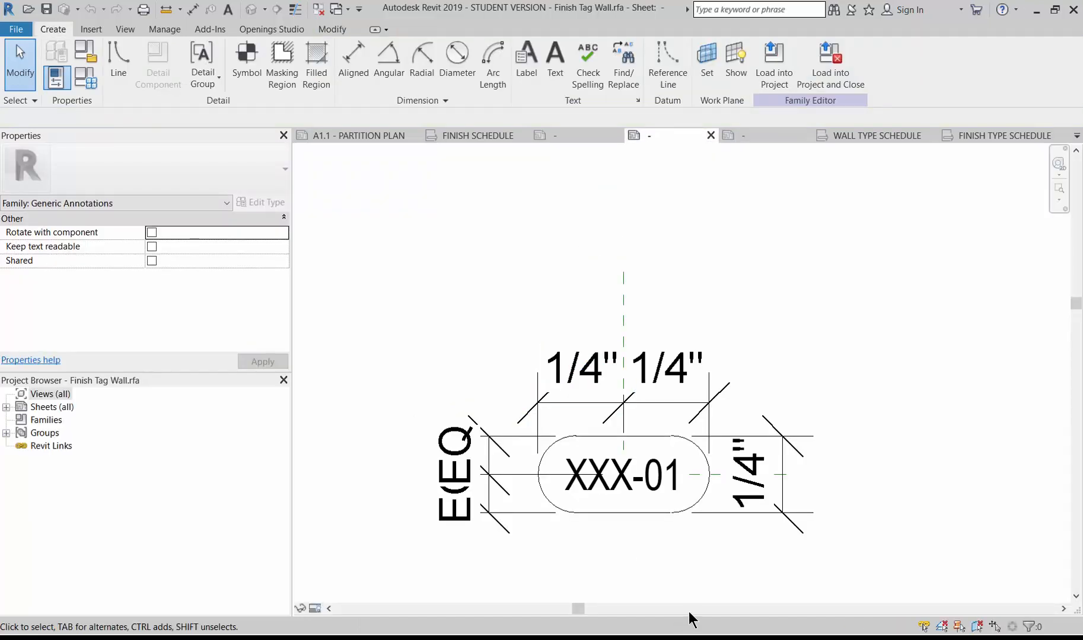
scroll(663, 571, up, 3)
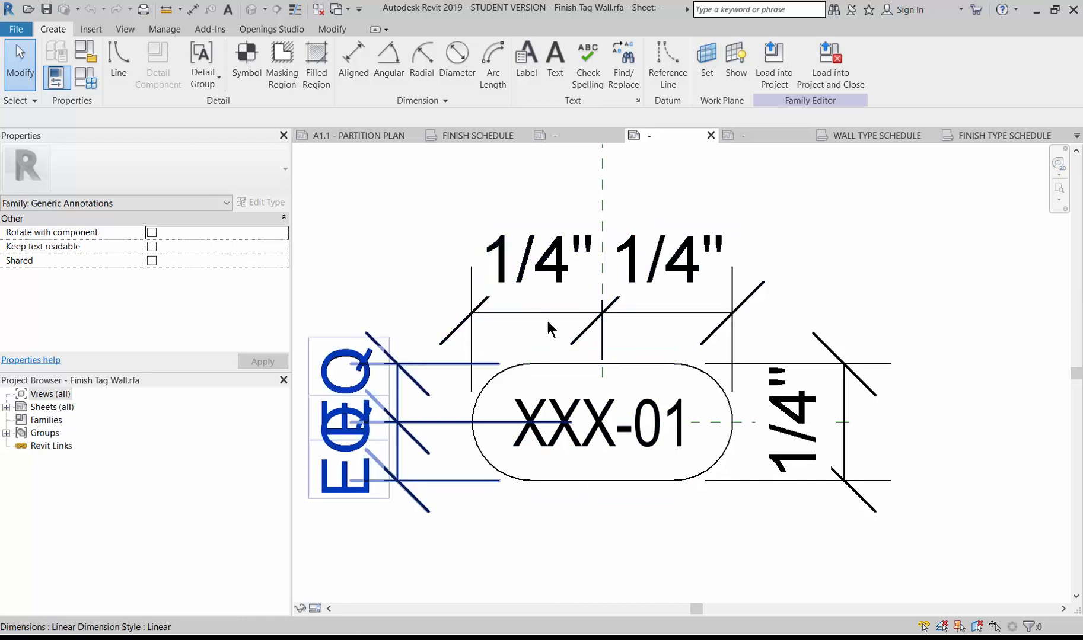
click(763, 141)
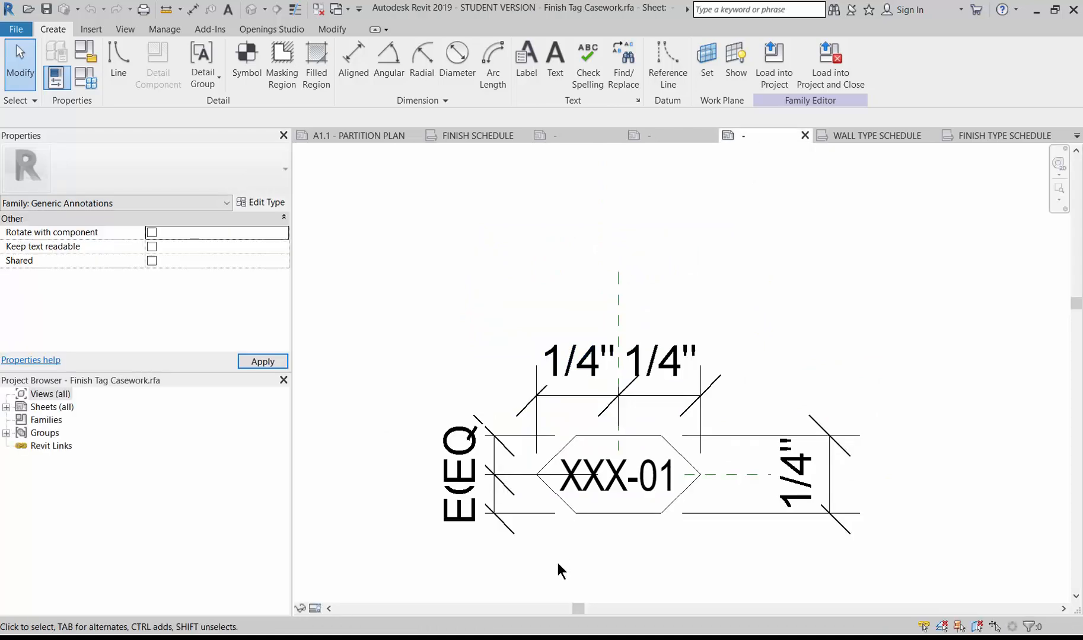
scroll(561, 543, up, 2)
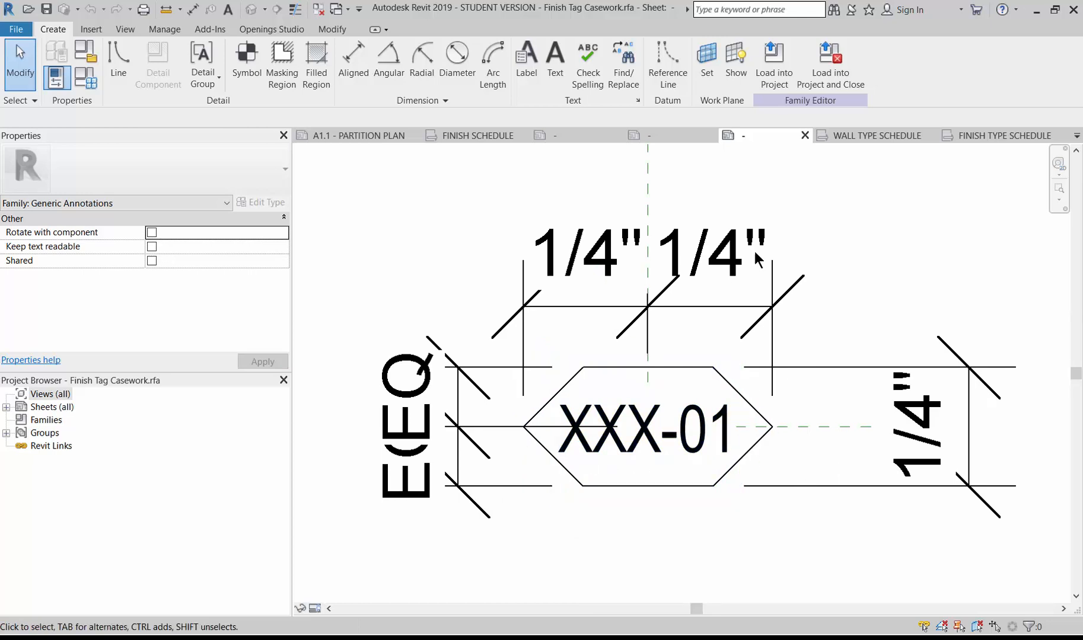
click(662, 466)
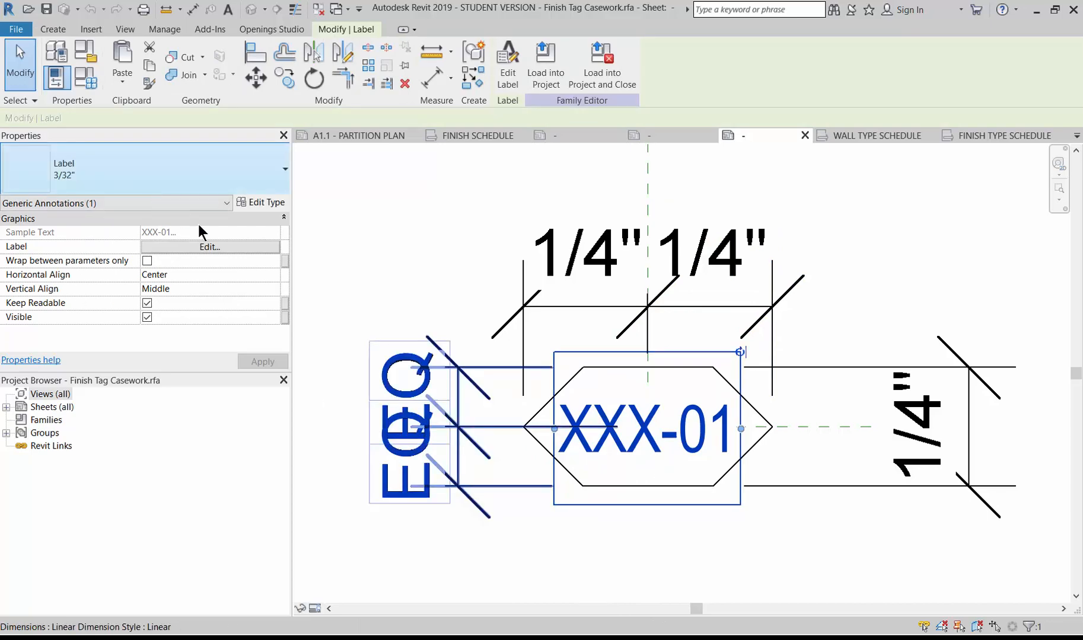
click(208, 246)
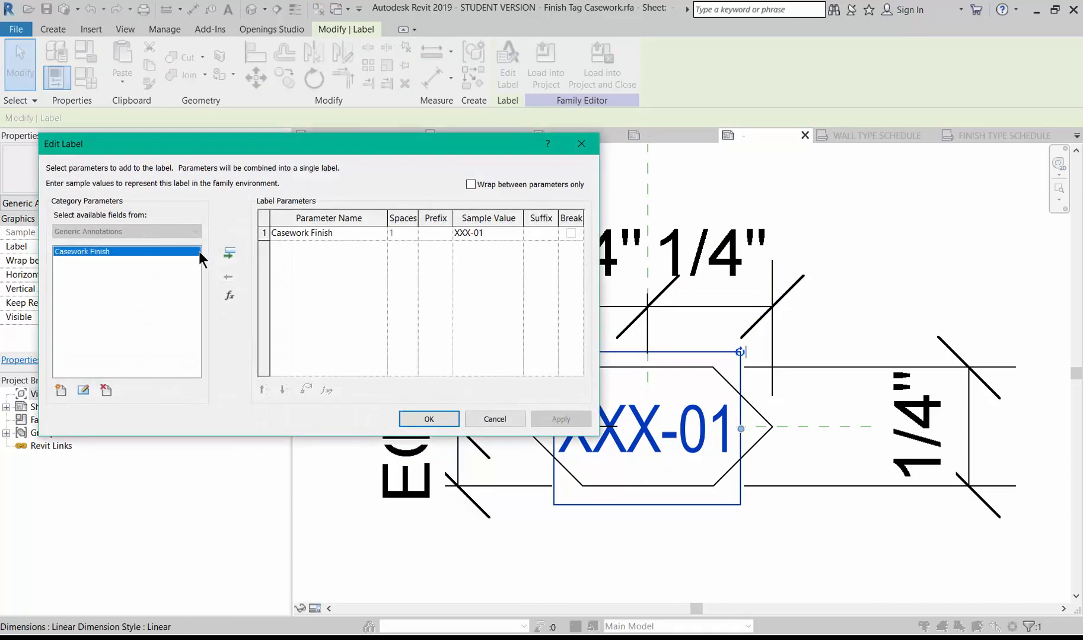
click(481, 420)
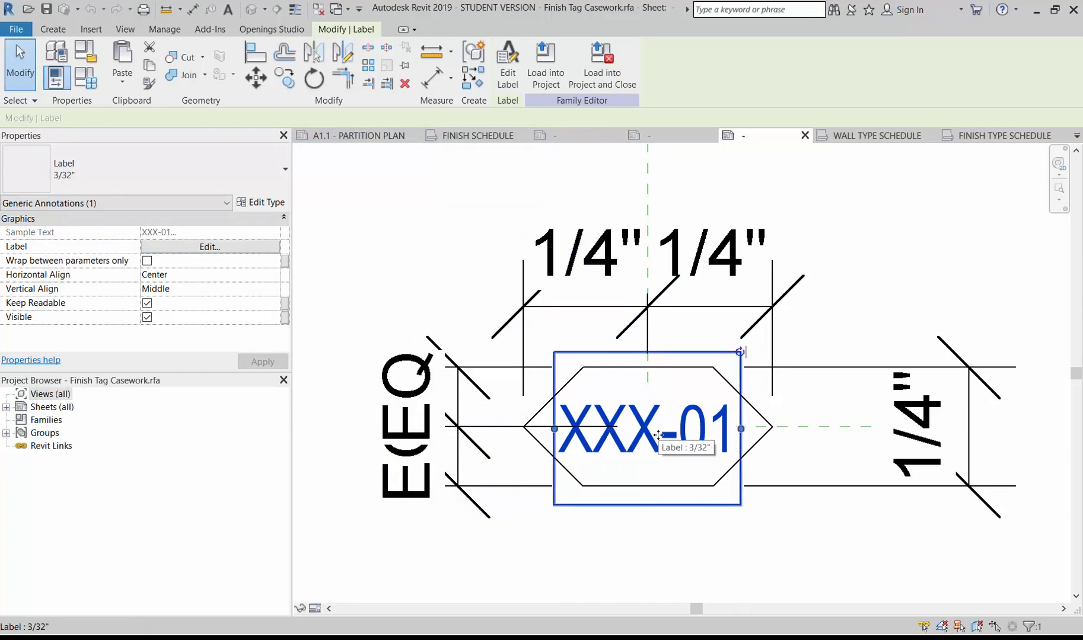
- Examine the Wall Finish parameter's properties in the Finish Tag Wall label, and return to the FINISH TYPE SCHEDULE view
click(658, 136)
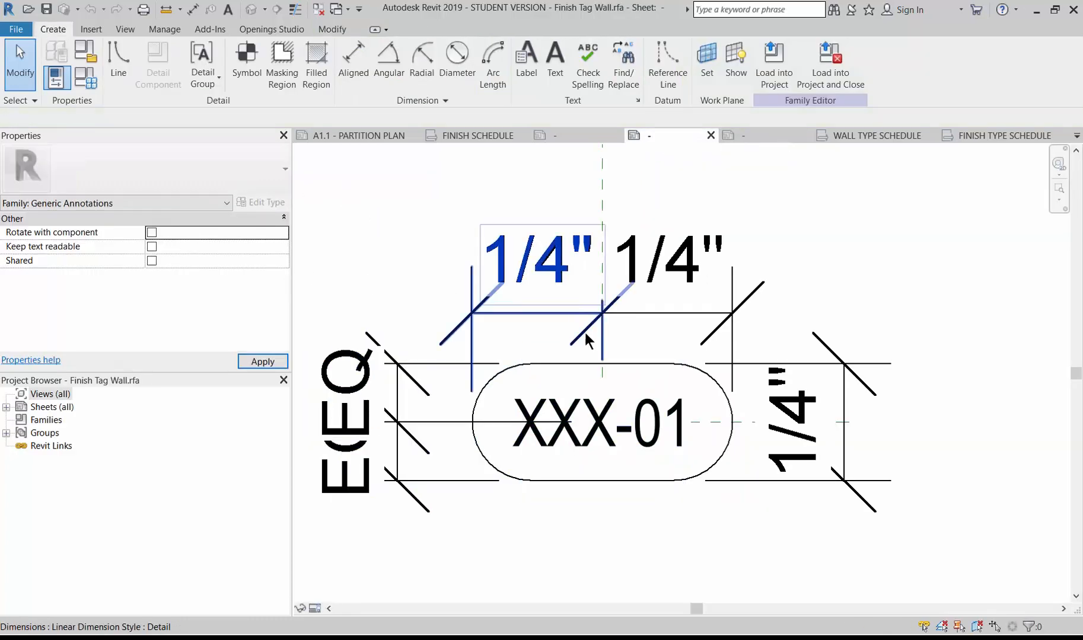
click(590, 368)
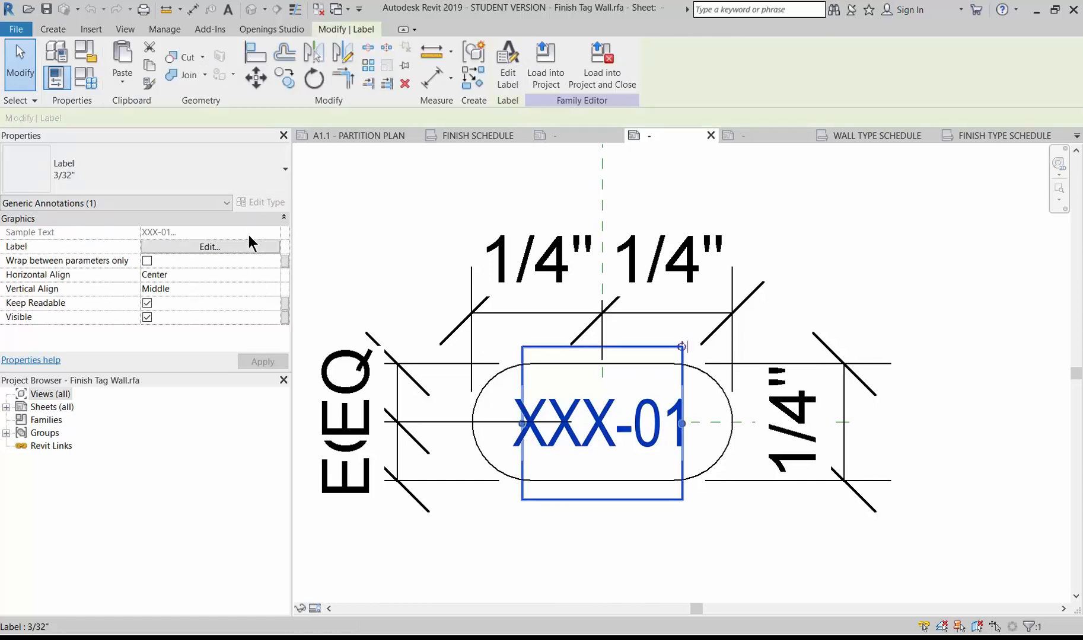
click(241, 246)
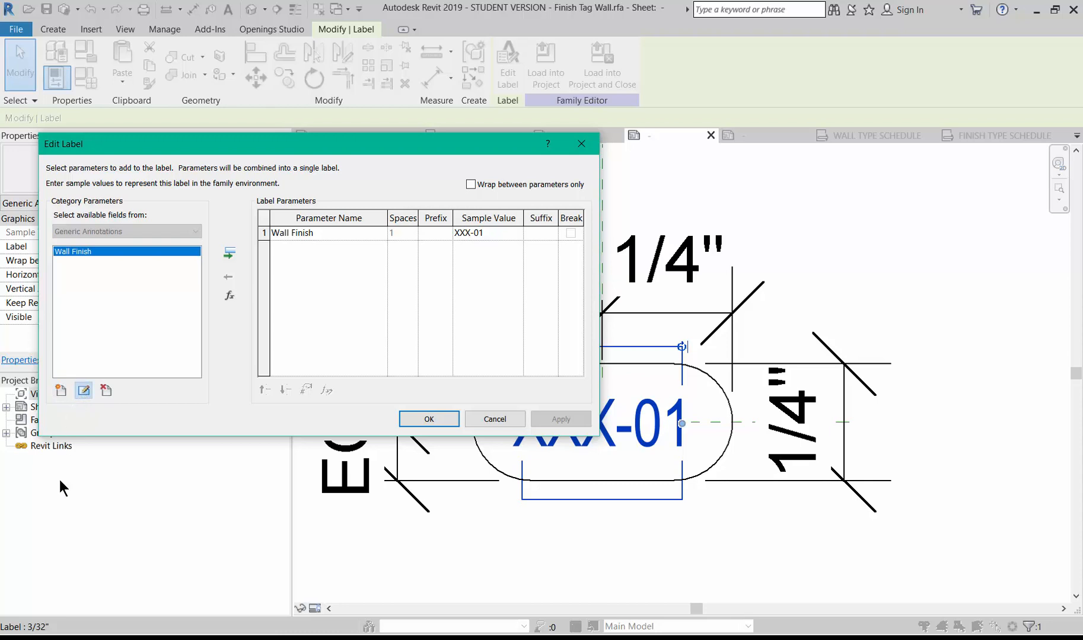
click(84, 391)
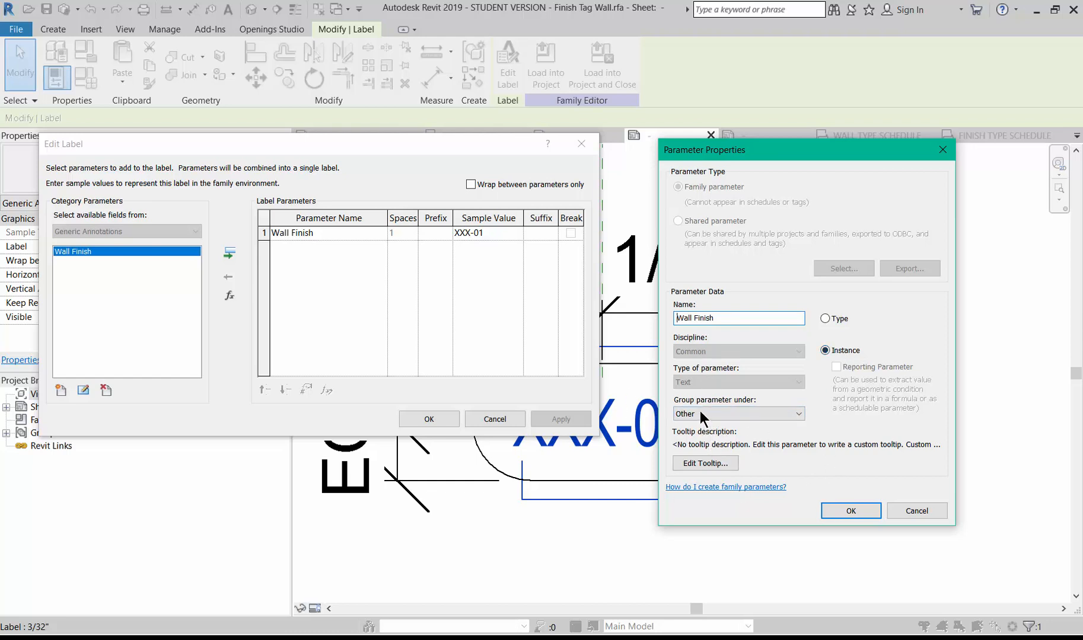
click(879, 511)
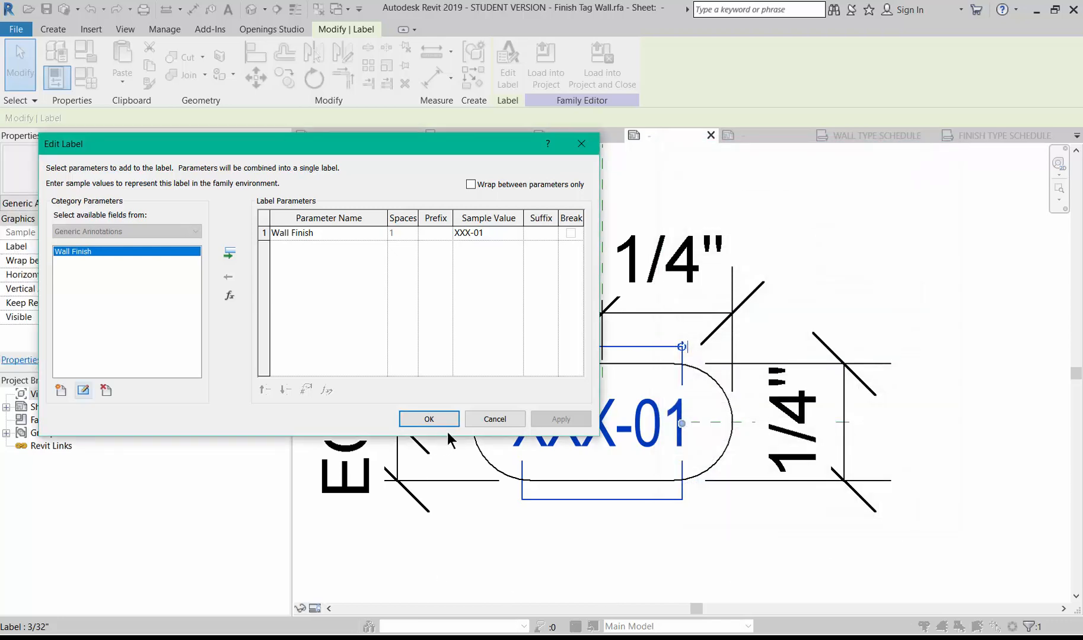
click(492, 419)
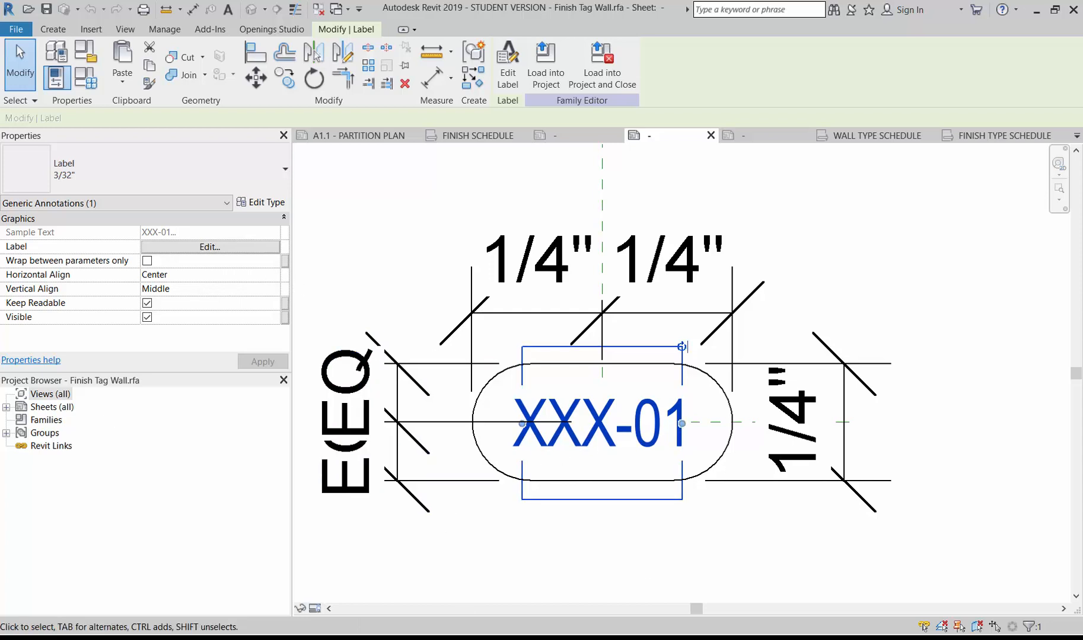
click(831, 236)
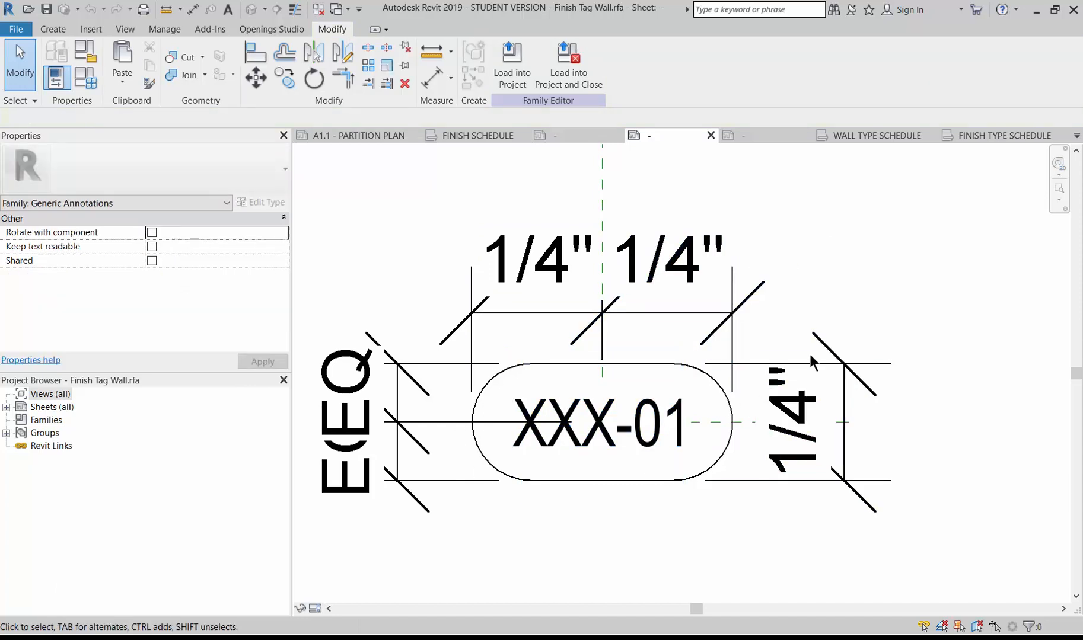
click(990, 134)
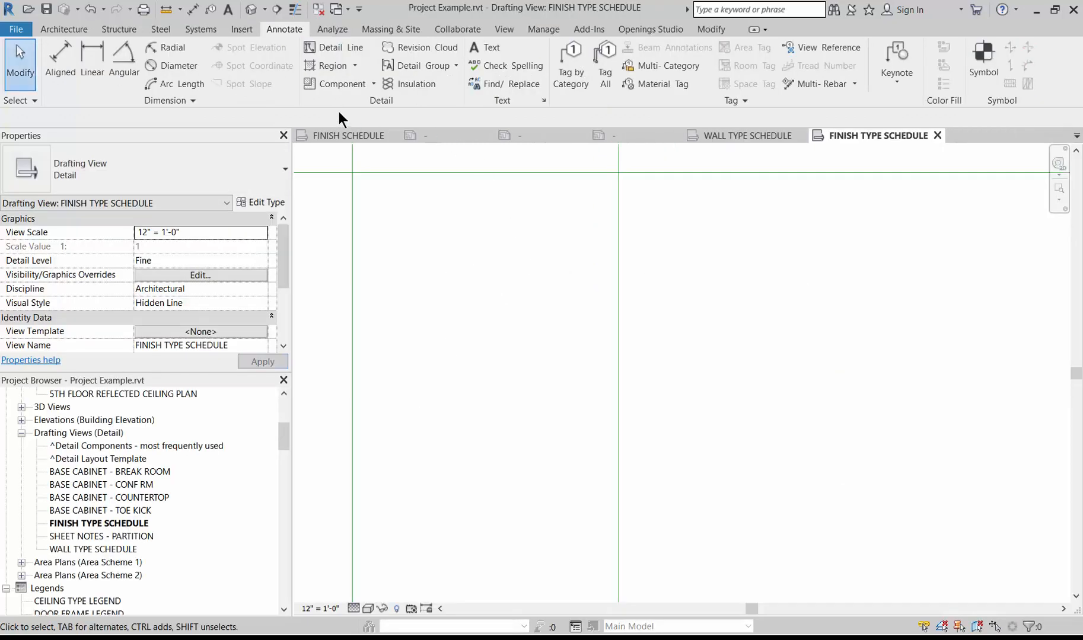
- Place a Finish Tag Floor symbol of type No End Leader in the legend's symbol column, just below the header line
click(982, 75)
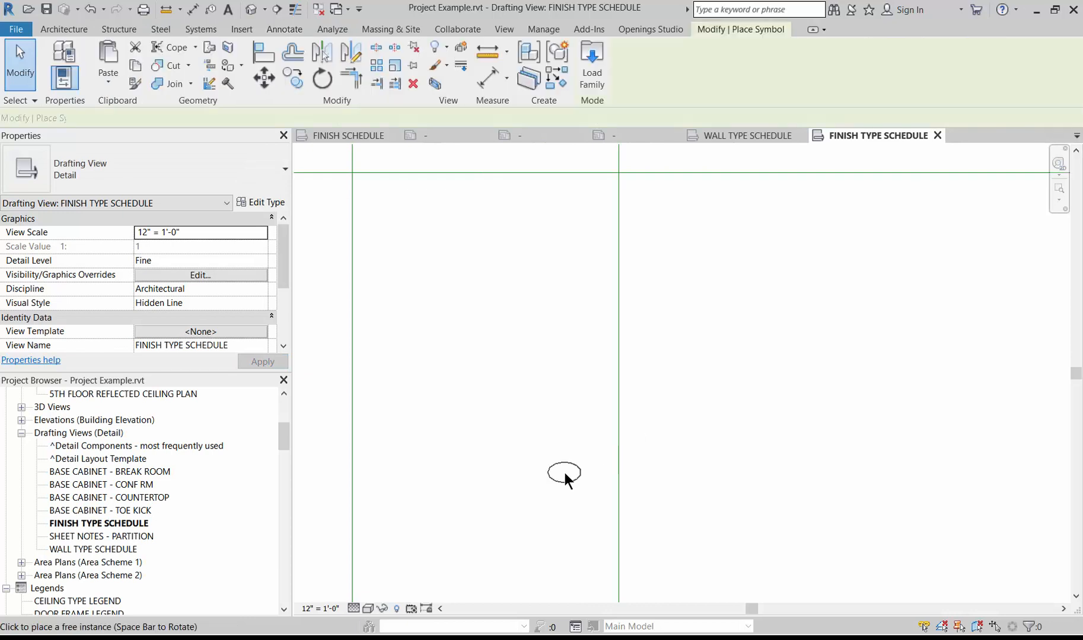
click(92, 163)
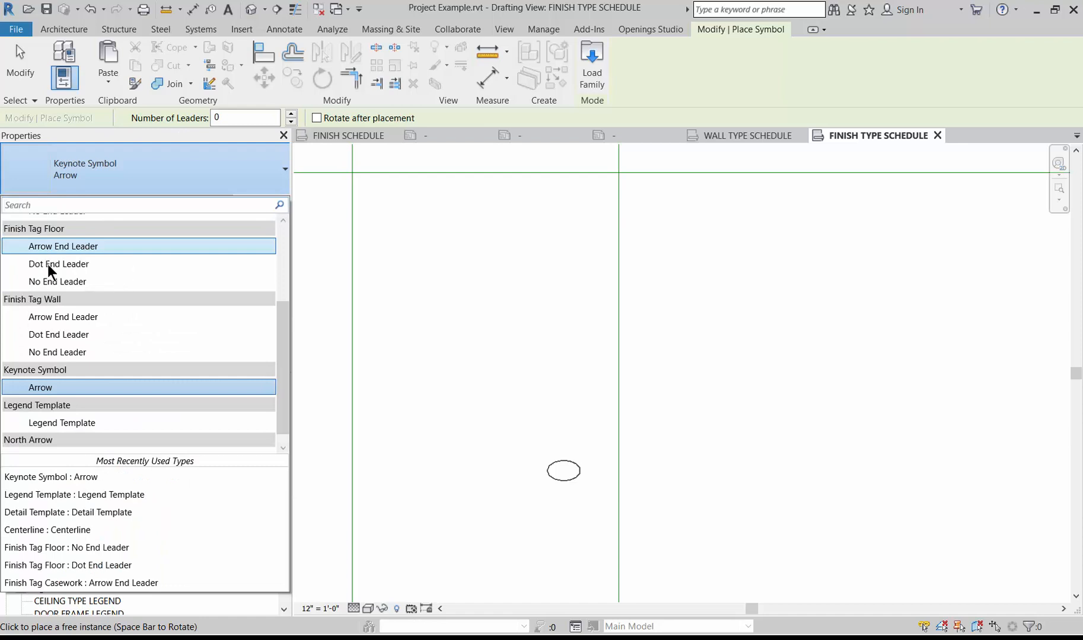
click(46, 284)
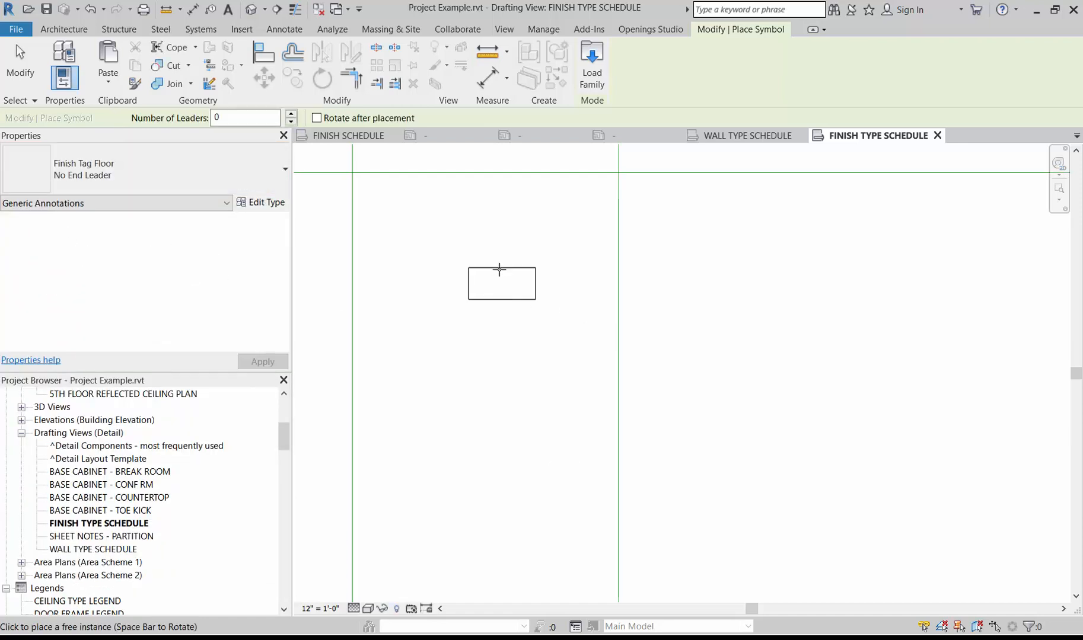
scroll(499, 261, down, 1)
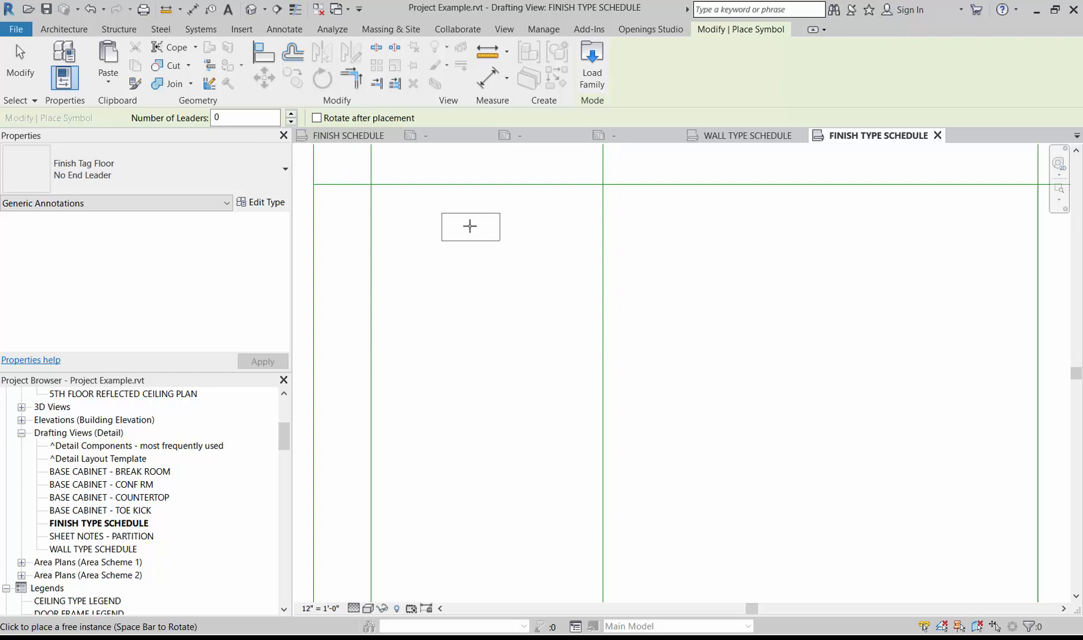
scroll(470, 226, up, 1)
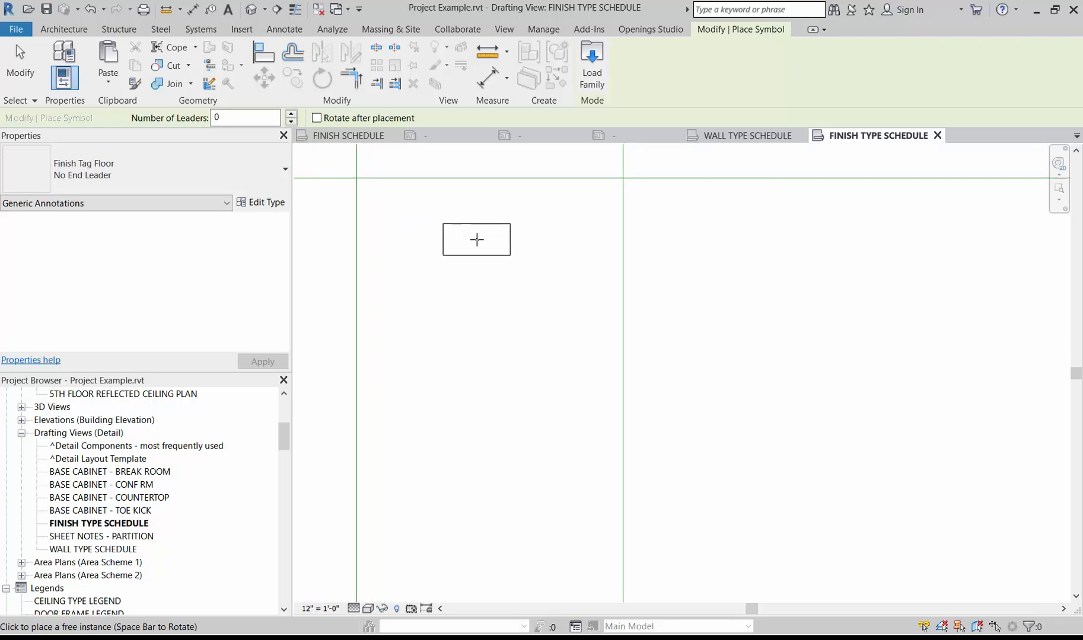
scroll(484, 240, down, 1)
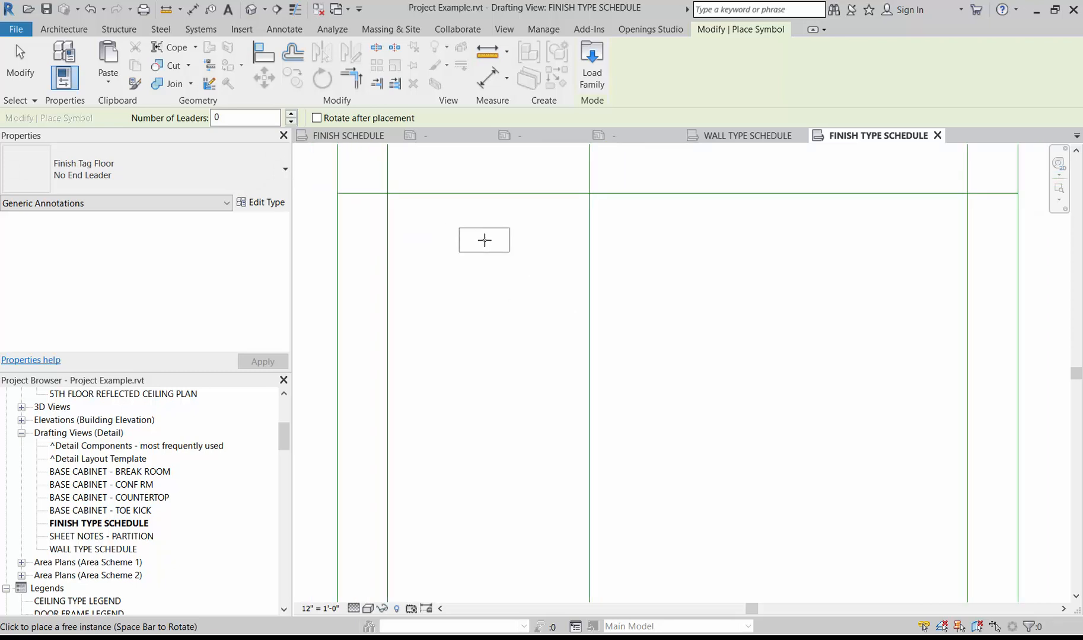
click(484, 240)
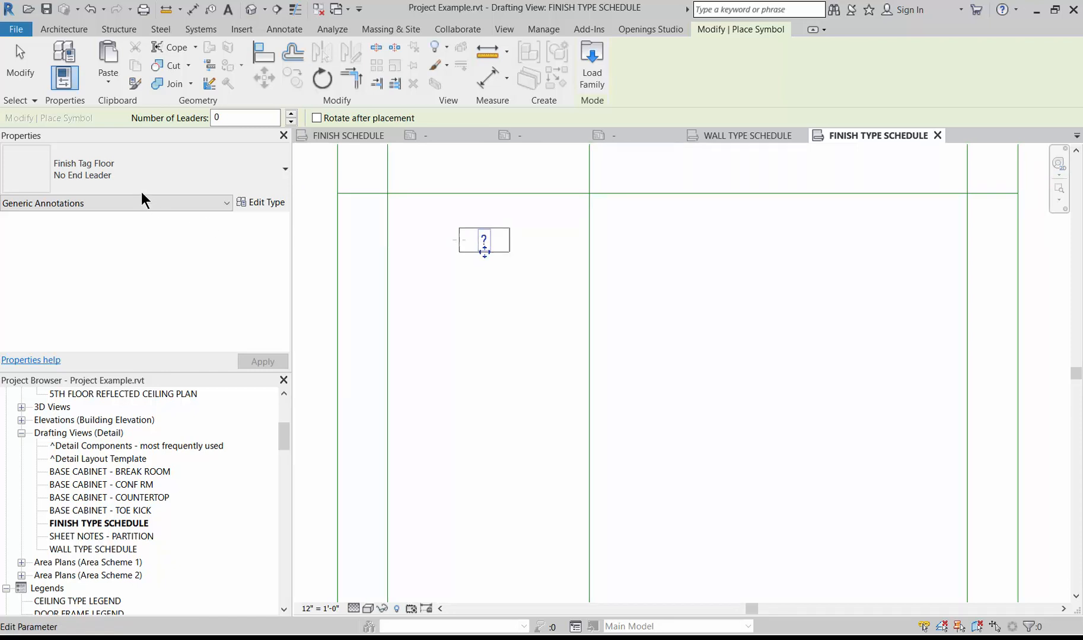
click(8, 60)
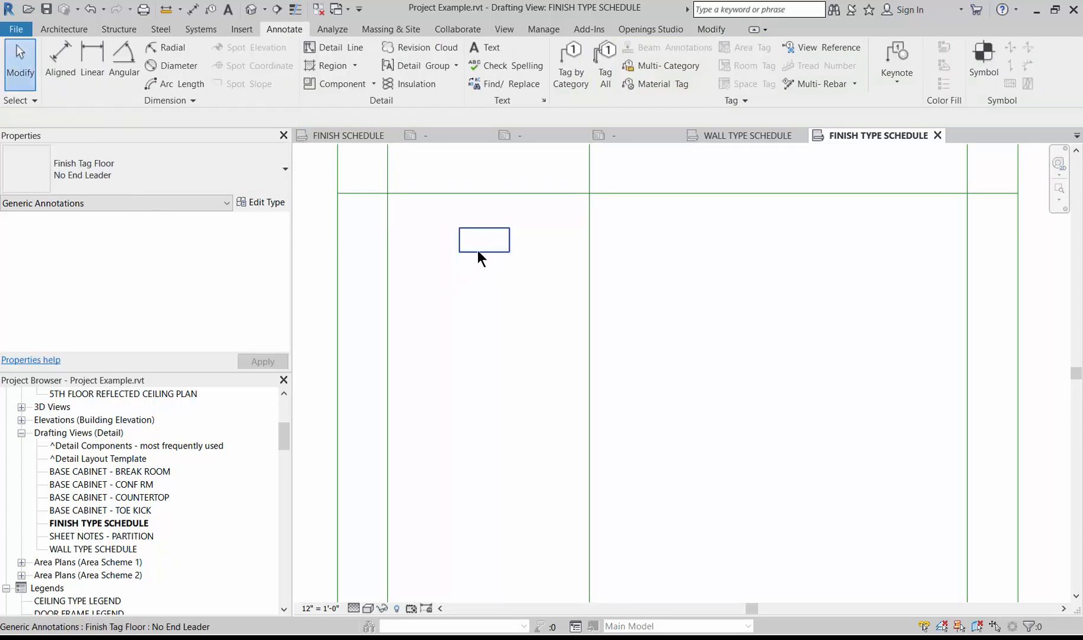
key(Escape)
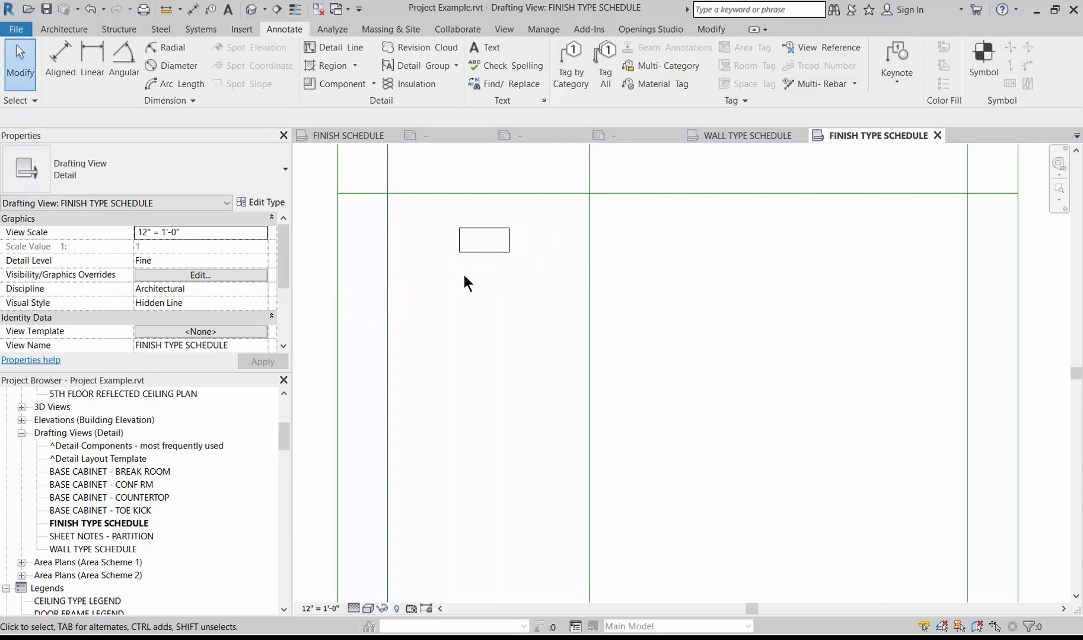
- Set the placed floor finish tag's Floor Finish value to C-01
scroll(516, 245, up, 2)
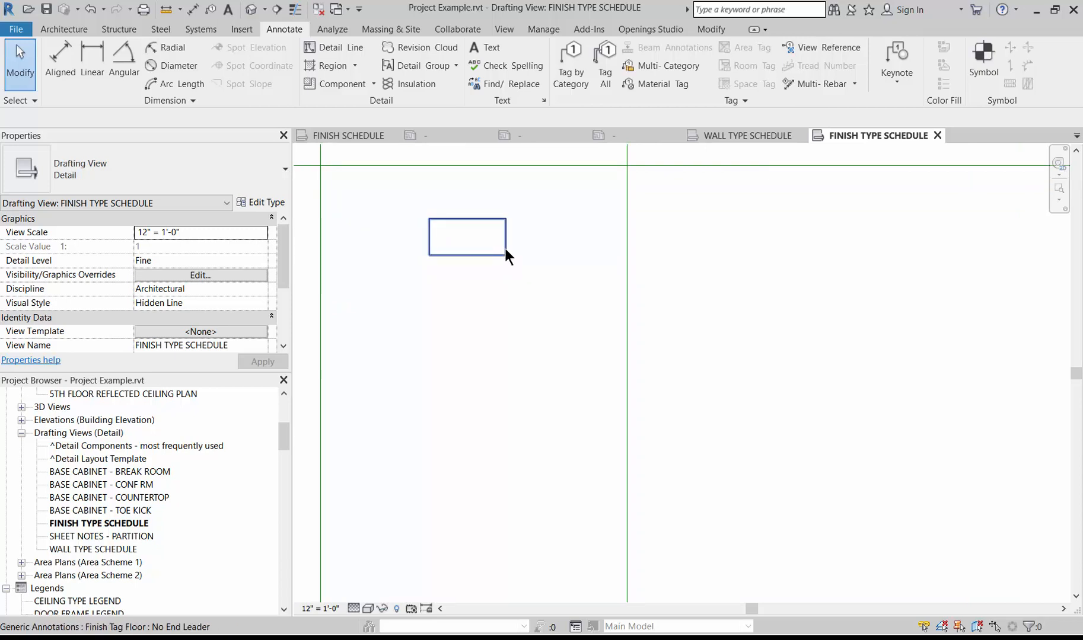
click(455, 248)
click(467, 240)
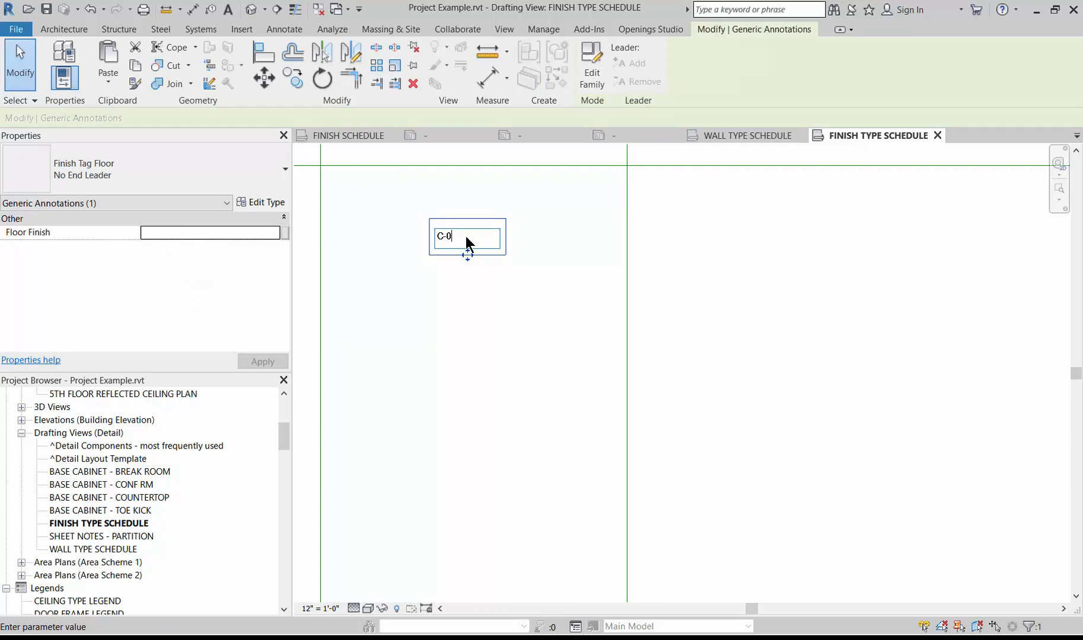
key(Return)
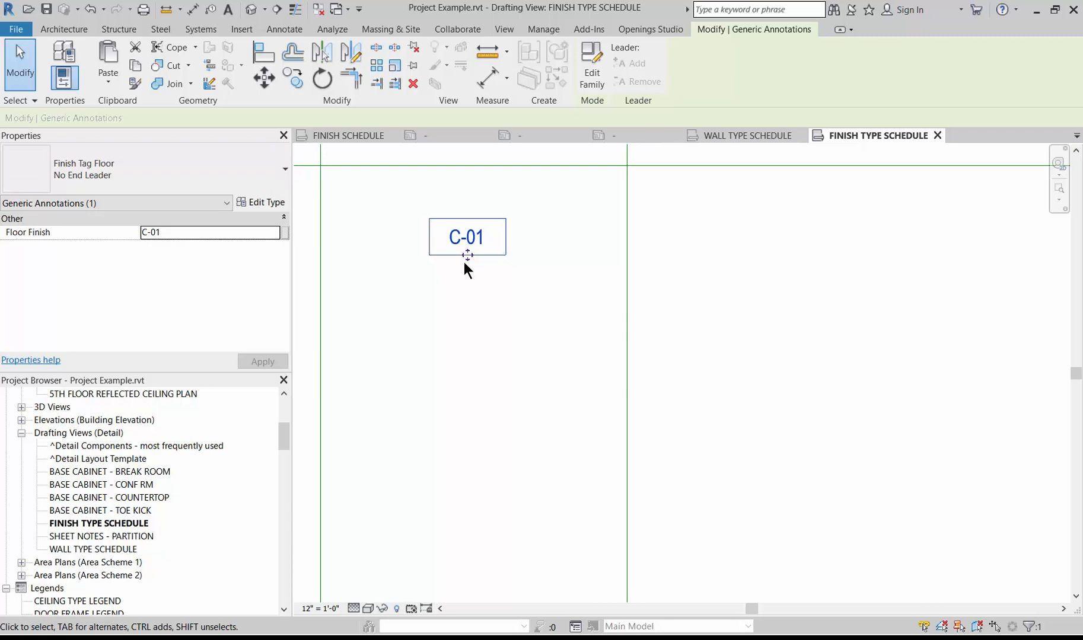
click(413, 290)
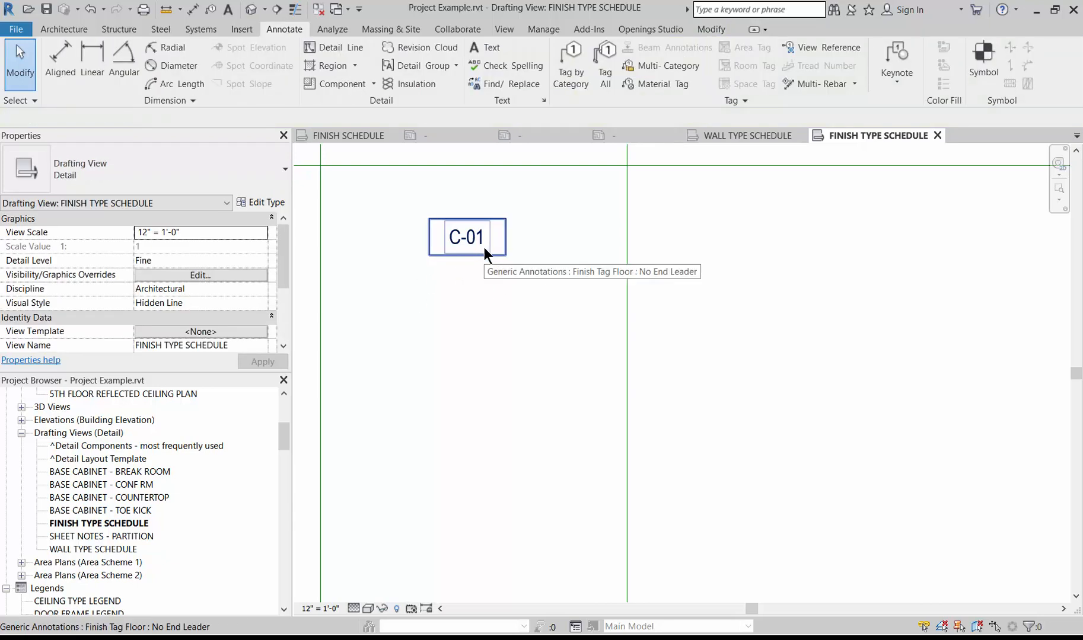
scroll(459, 236, down, 1)
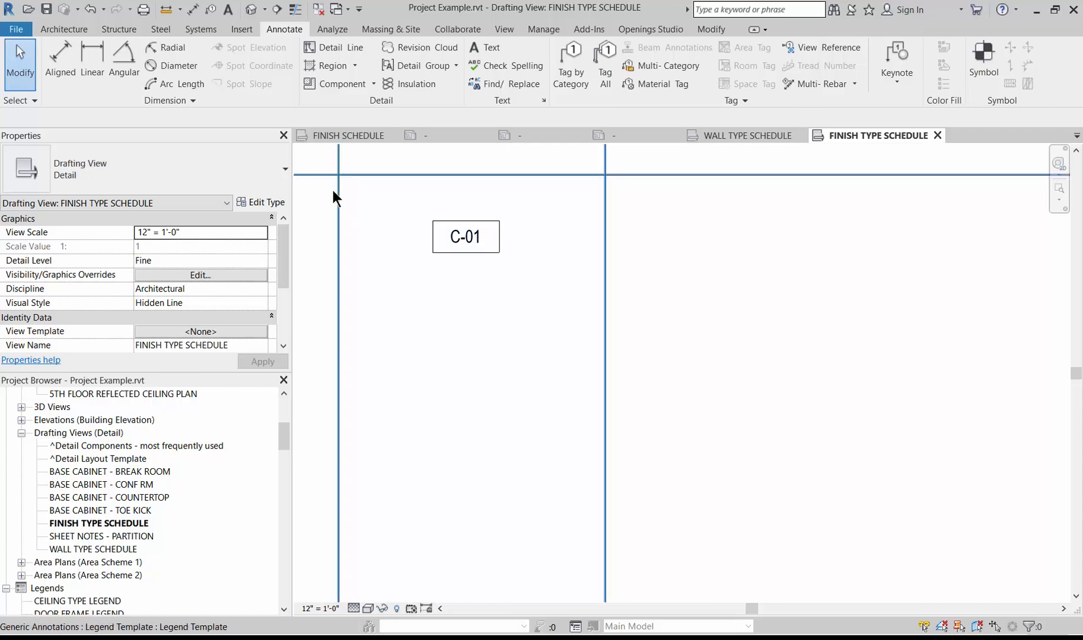
scroll(332, 188, down, 1)
scroll(444, 230, up, 1)
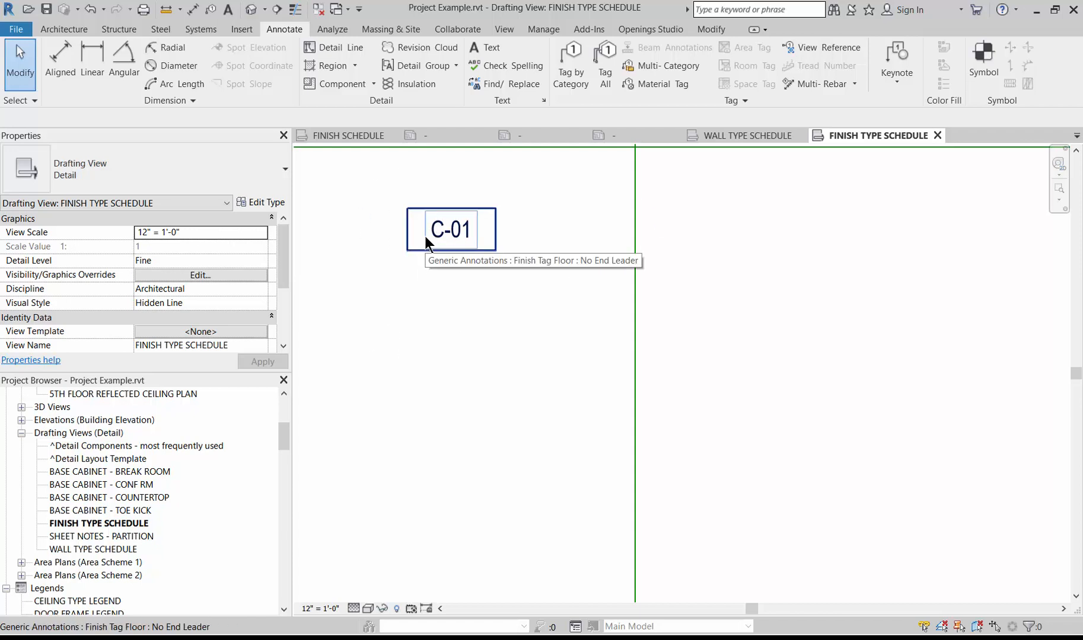
scroll(409, 221, down, 2)
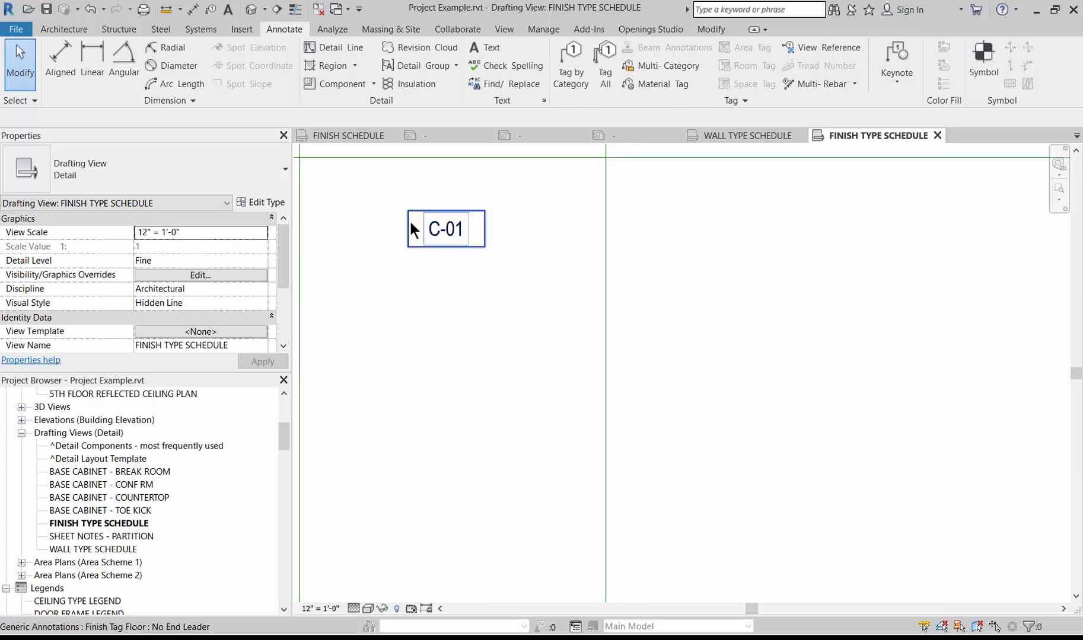
scroll(357, 291, down, 1)
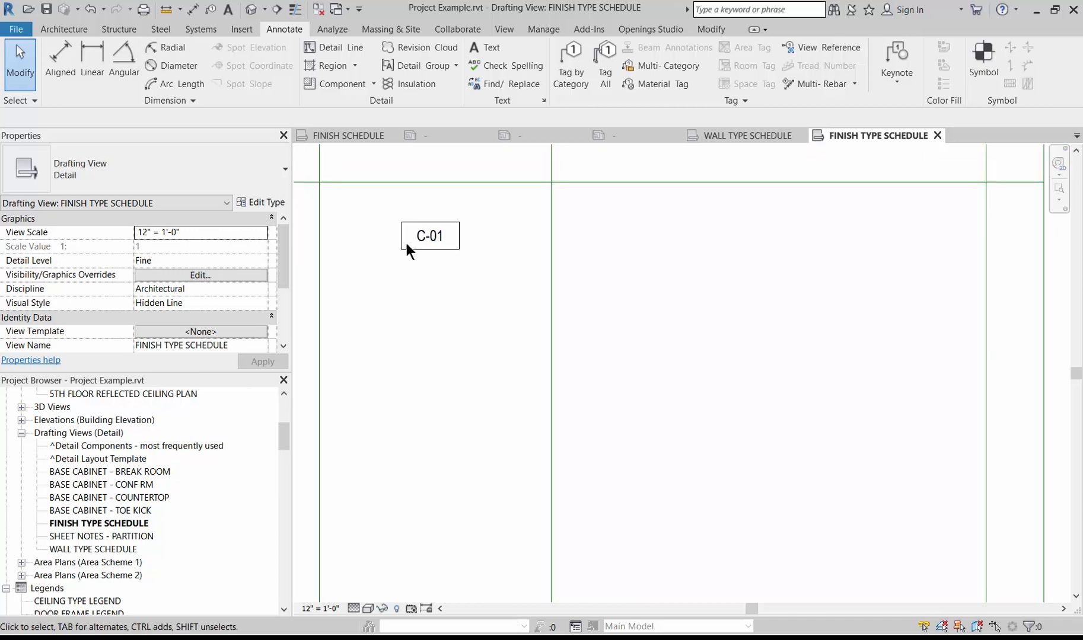
click(417, 239)
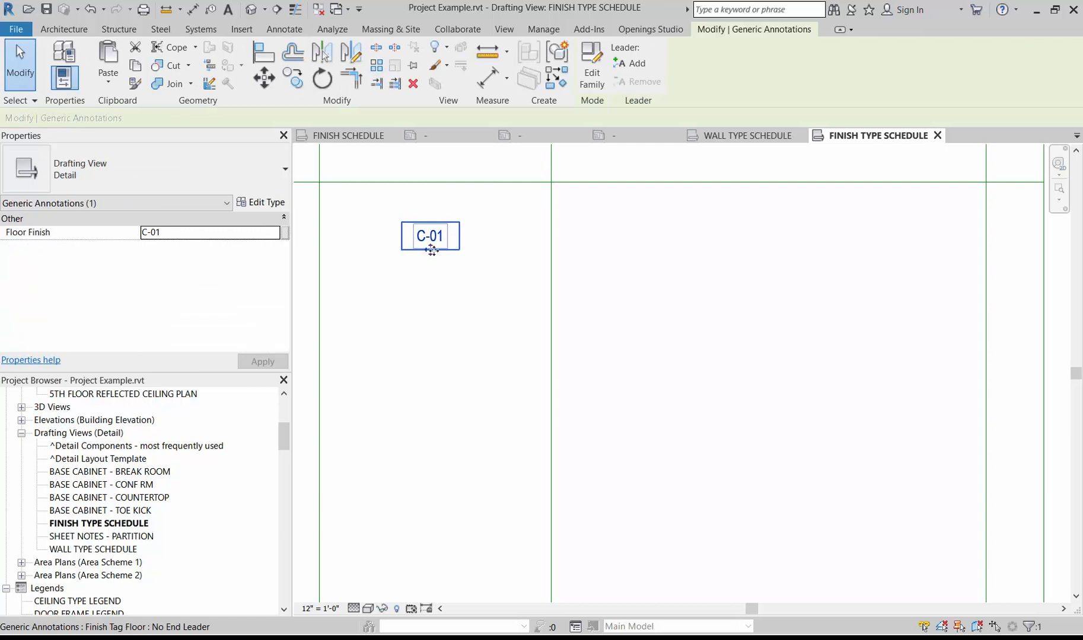
click(413, 318)
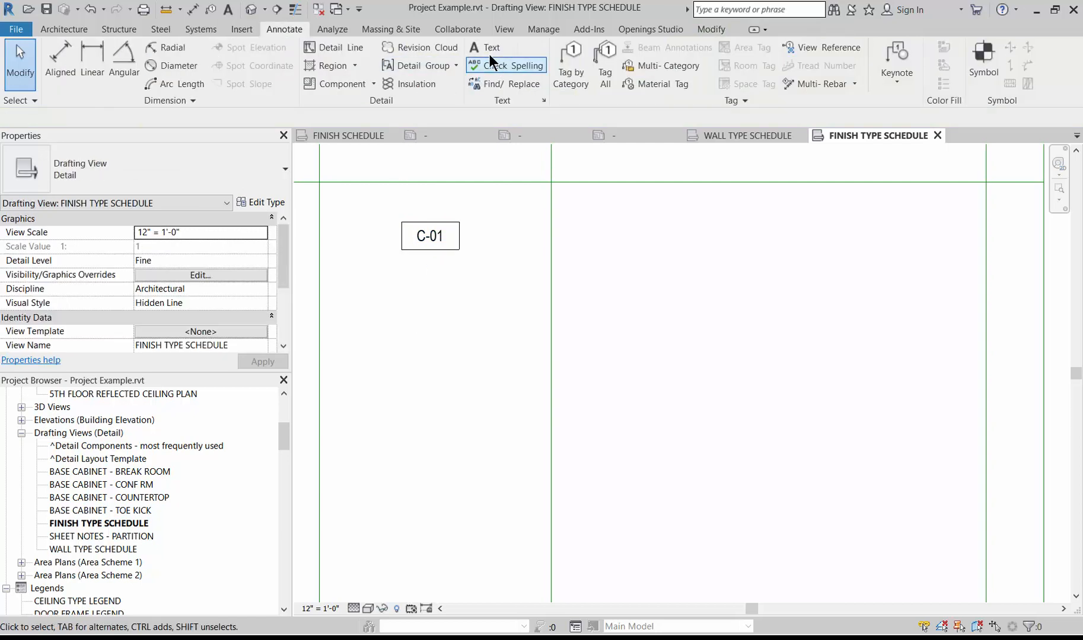
- Start an Arial 3/32" text note at the description column's edge beside the C-01 tag, beginning with "CARPET TILE -"
click(486, 50)
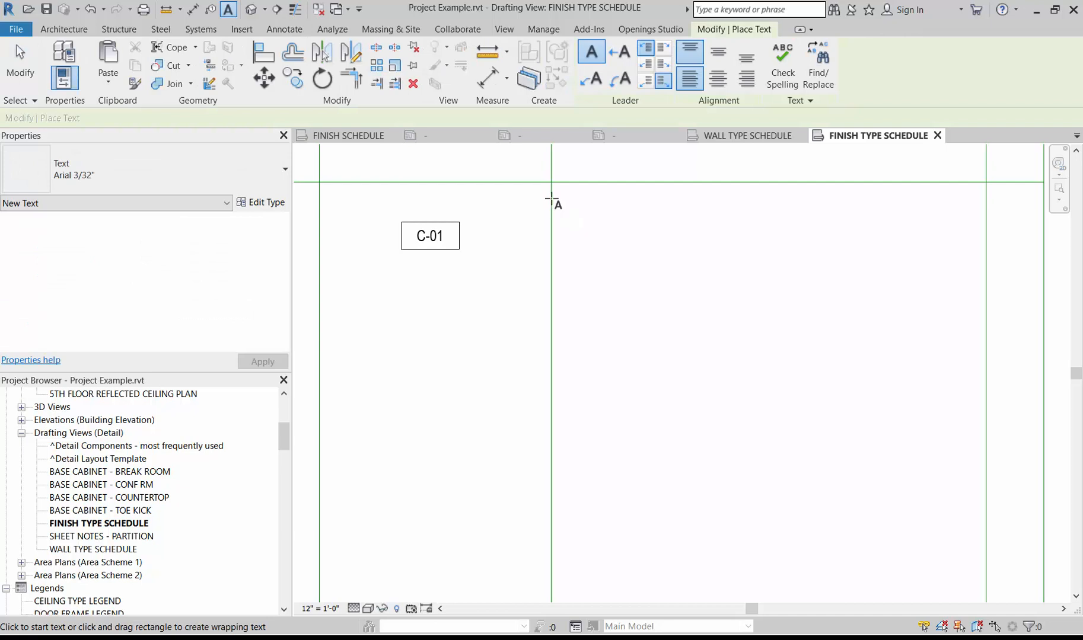
click(552, 207)
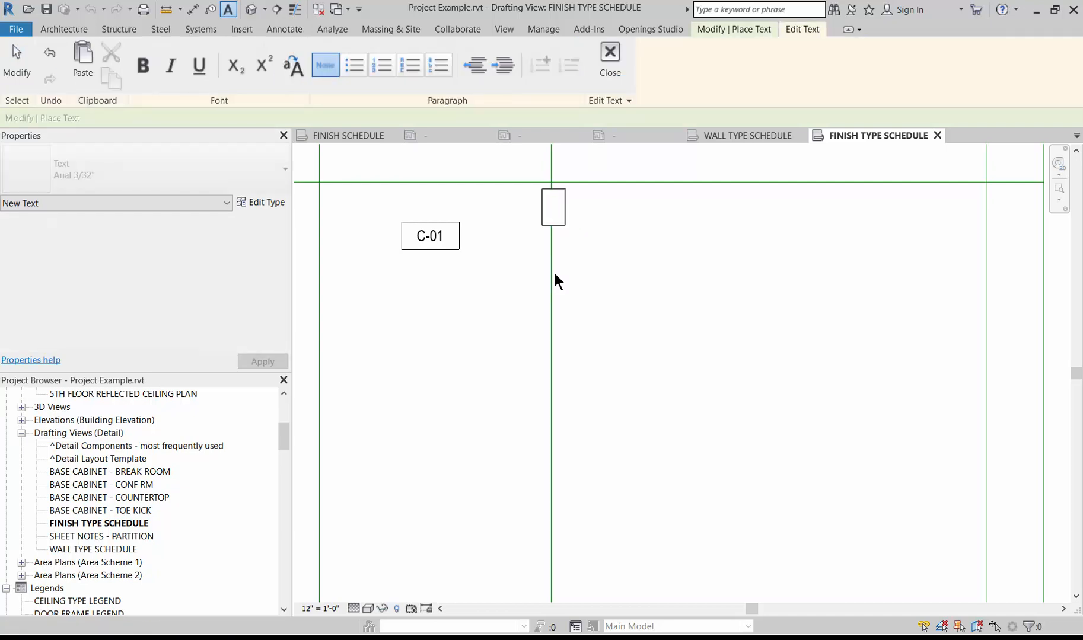
text(CARPET TY)
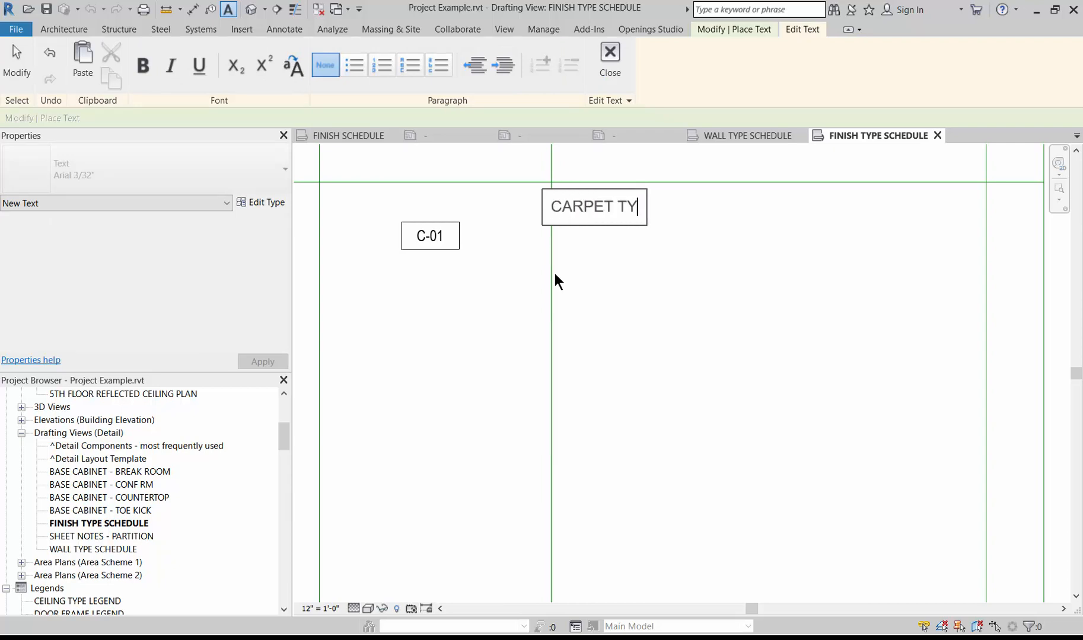
key(BackSpace)
text(ILE)
text( - GN)
key(BackSpace)
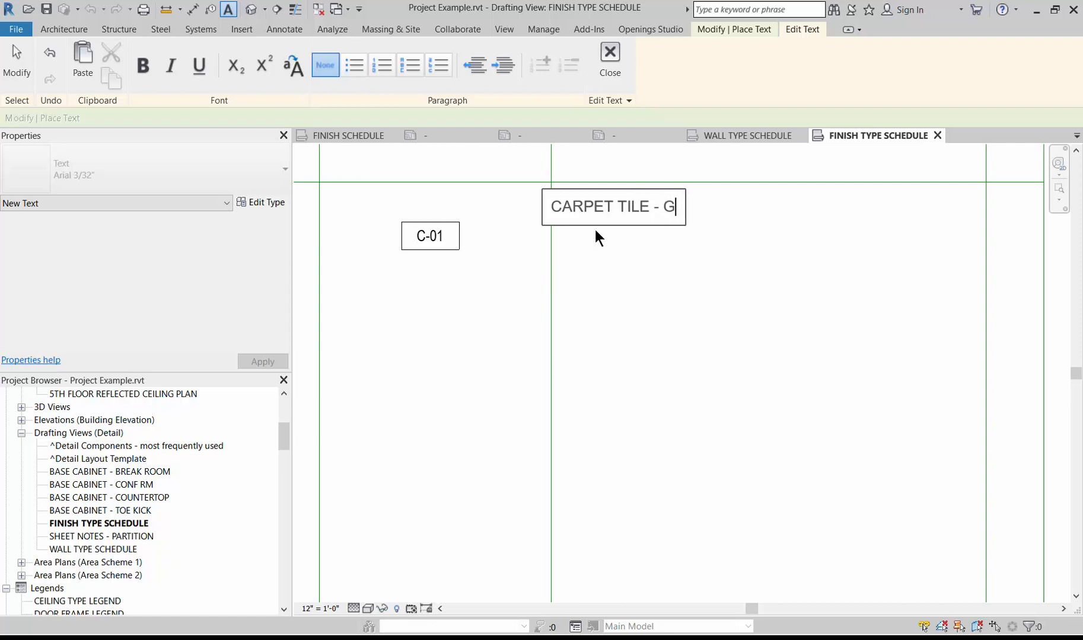
text(EN)
text(E)
key(BackSpace)
text(NERAL)
key(BackSpace)
key(BackSpace)
key(BackSpace)
key(BackSpace)
key(BackSpace)
key(BackSpace)
key(BackSpace)
text(ACCENT 1)
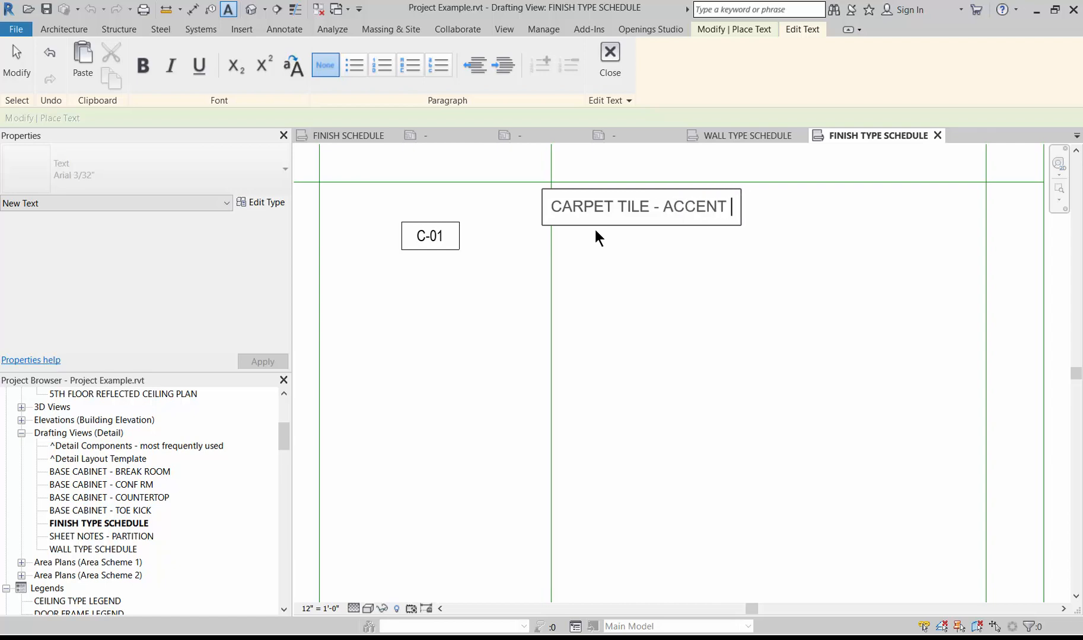
key(BackSpace)
text(BLU)
key(BackSpace)
key(BackSpace)
key(BackSpace)
key(BackSpace)
key(BackSpace)
key(BackSpace)
key(BackSpace)
key(BackSpace)
key(BackSpace)
key(BackSpace)
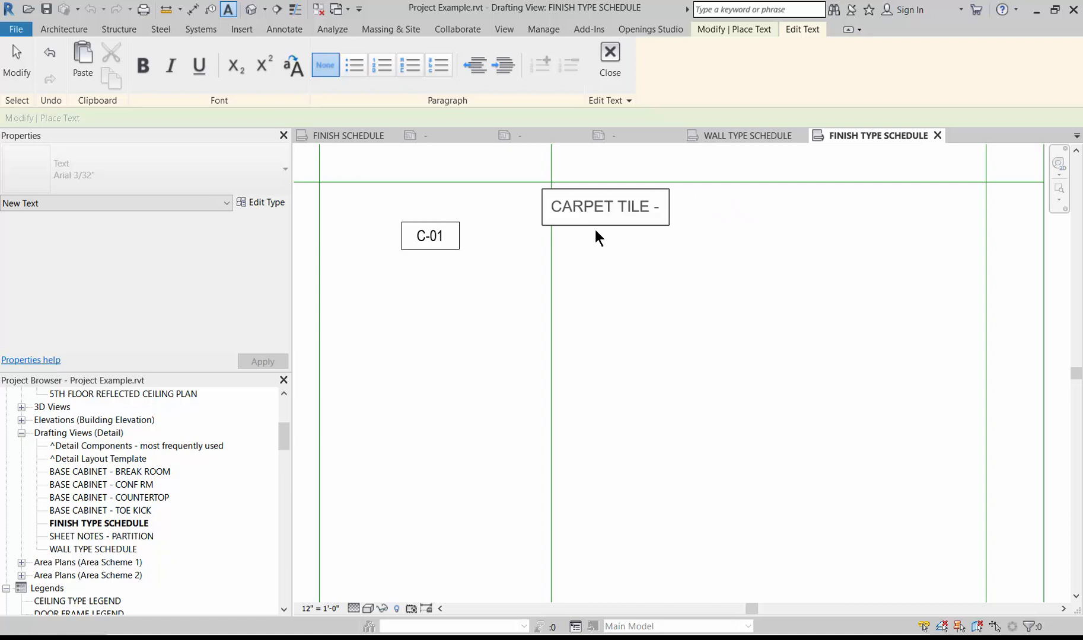
- Complete the note's heading so it reads "CARPET TILE - GENERAL GREEN"
text(GENRA)
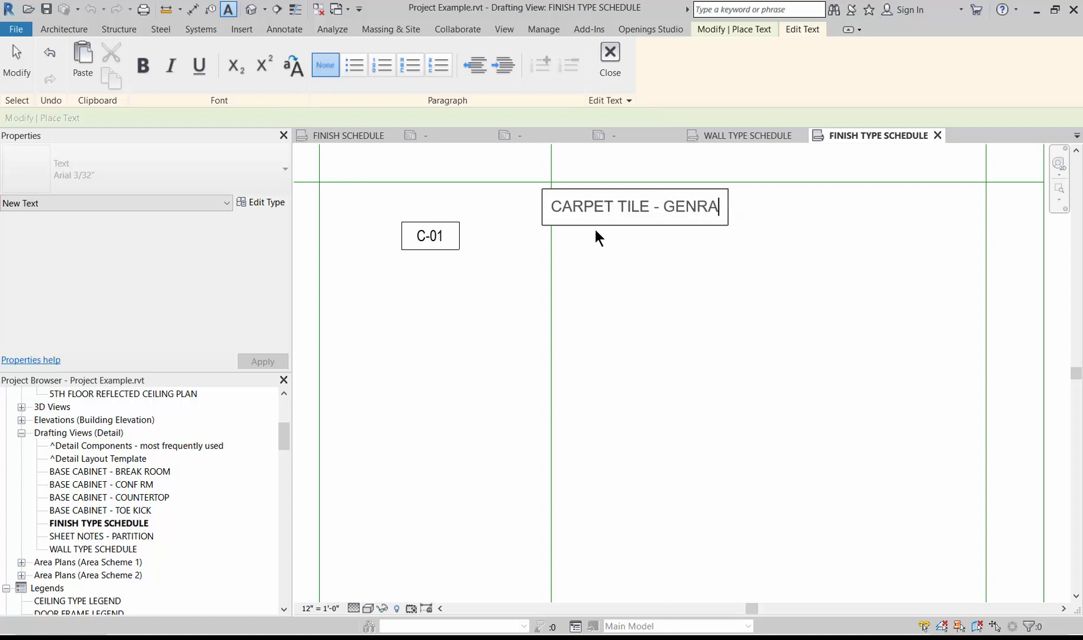
key(BackSpace)
key(BackSpace)
text(ERAL GREEN)
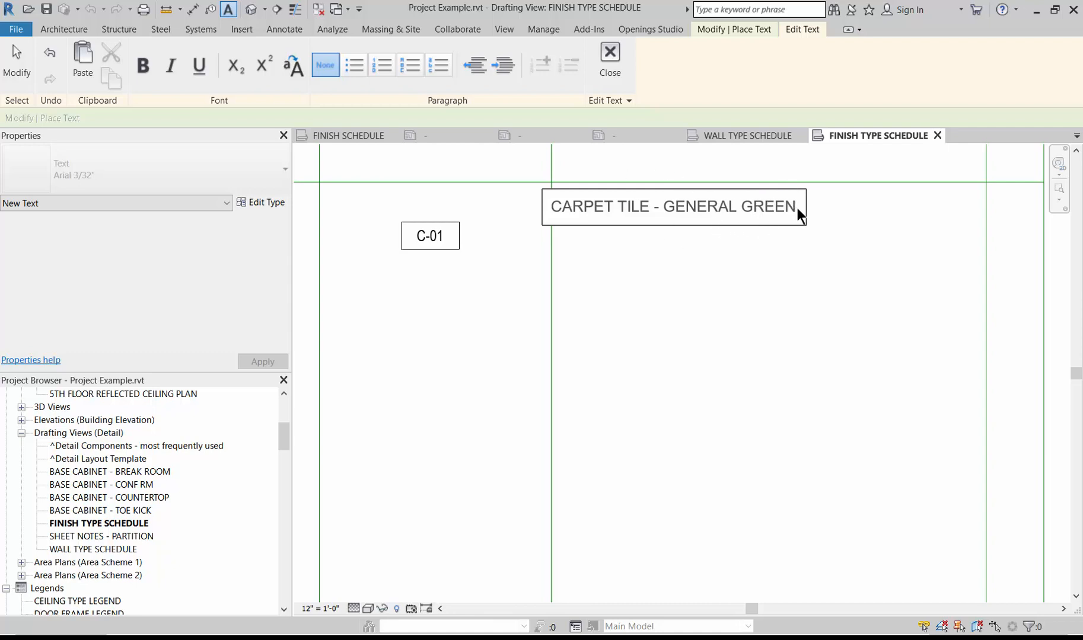
- Leave a blank line under the heading and add the line "MANUFACTURER:" with the value SHAW tabbed across
key(Return)
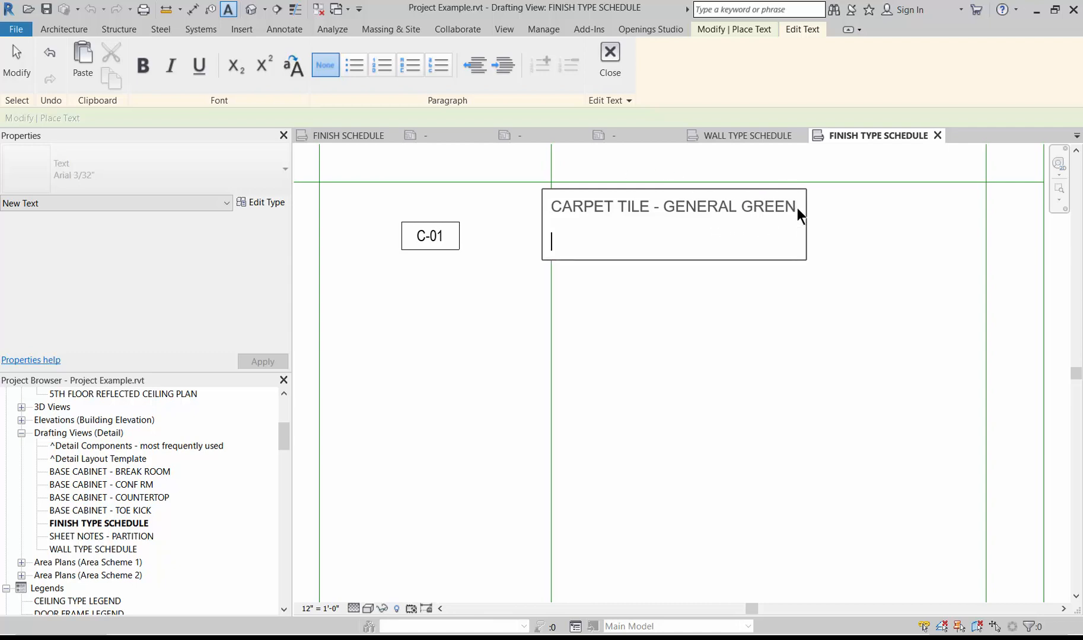
text(MANU)
text(F)
key(BackSpace)
text(UFACTURER)
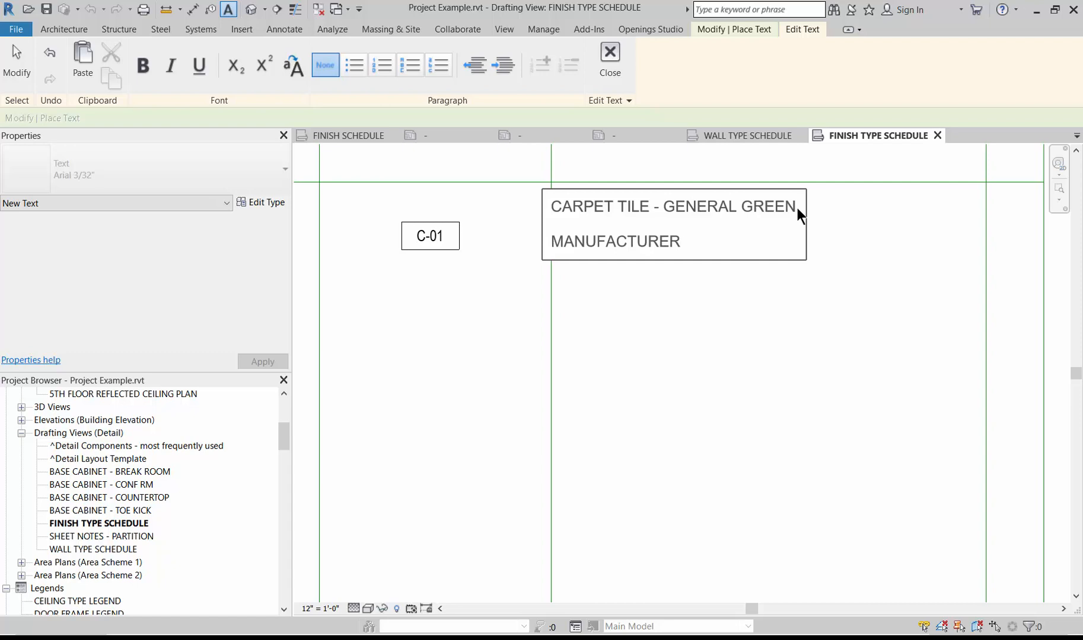
text(:      SHAW)
- Add a "STYLE:" line under the manufacturer with the placeholder "----" aligned beneath SHAW
key(Return)
text(STYPE)
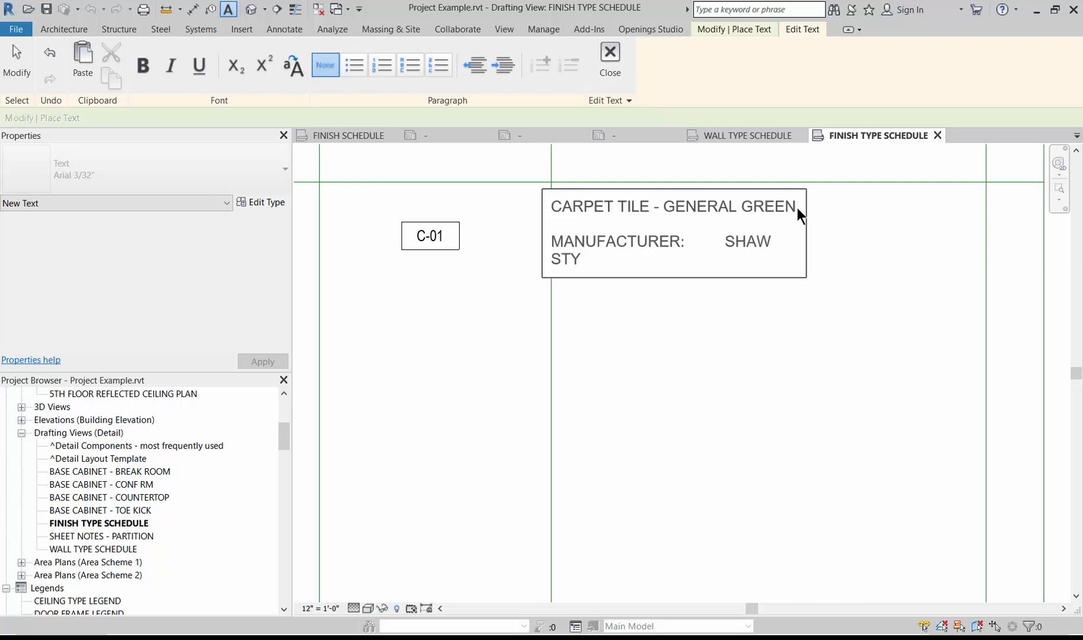
key(BackSpace)
text(L)
key(BackSpace)
key(BackSpace)
text(LE:	XXX)
key(Return)
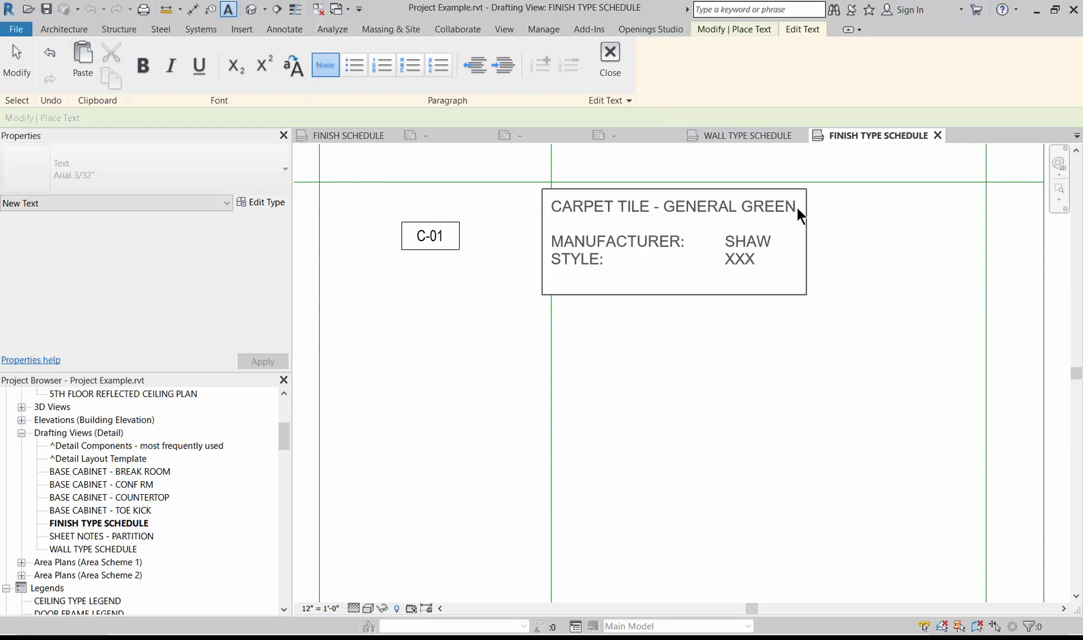
key(BackSpace)
key(BackSpace)
key(BackSpace)
key(BackSpace)
text(----)
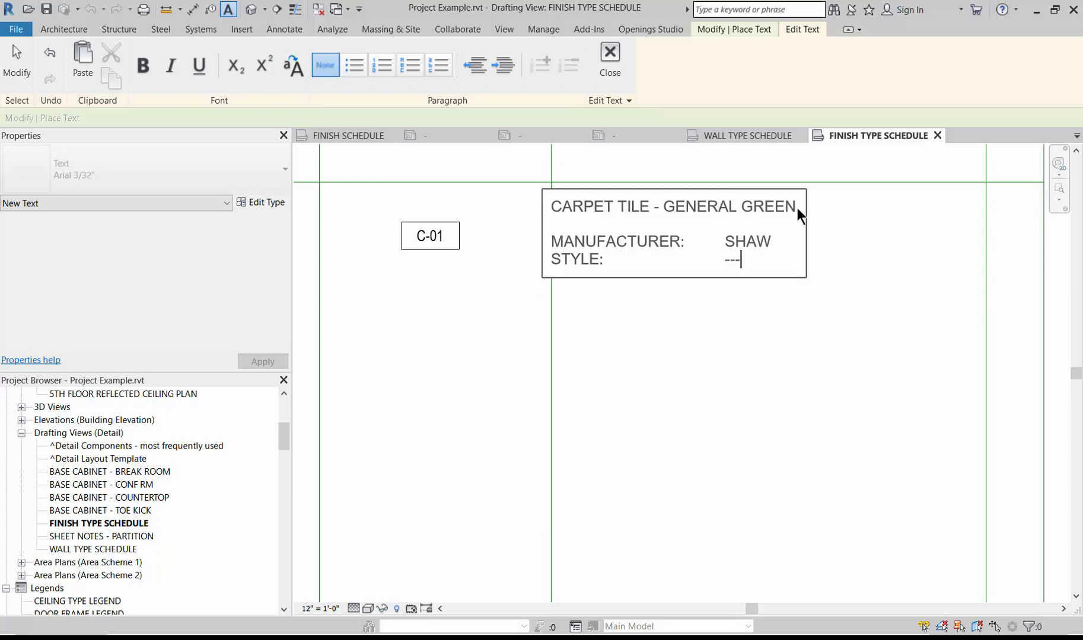
- Add a "COLOR:" line under the style line with the placeholder "---" in the value column
key(Return)
text(TYPE)
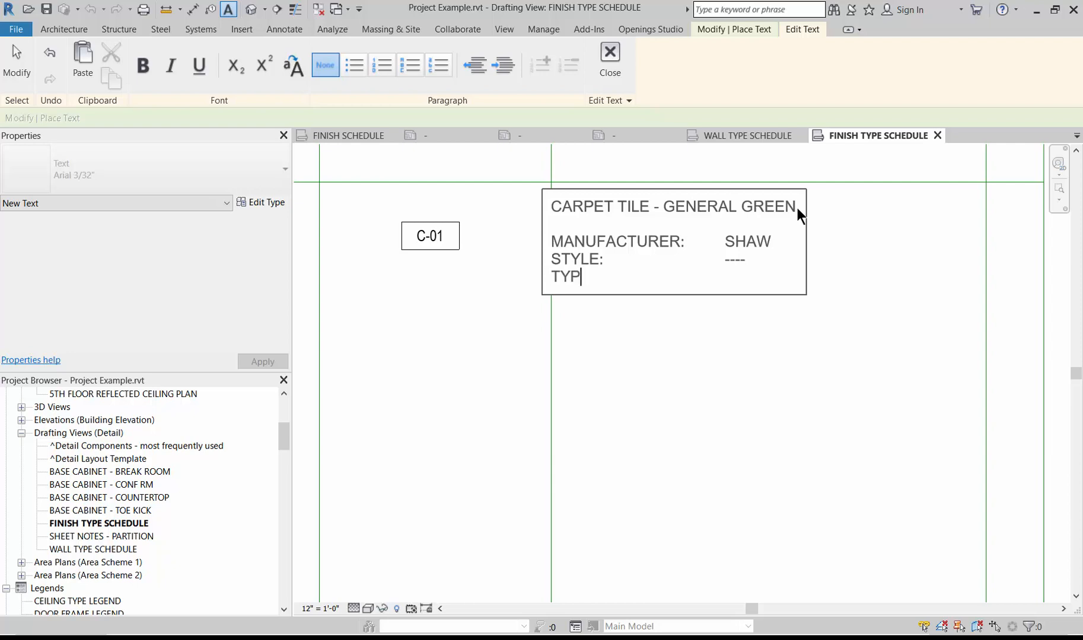
key(BackSpace)
key(BackSpace)
key(BackSpace)
key(BackSpace)
text(COLOR:	---)
- Add a "SIZE:" line under the color line with the value 24" X 24", spaced around the X
key(Return)
text(SIZE)
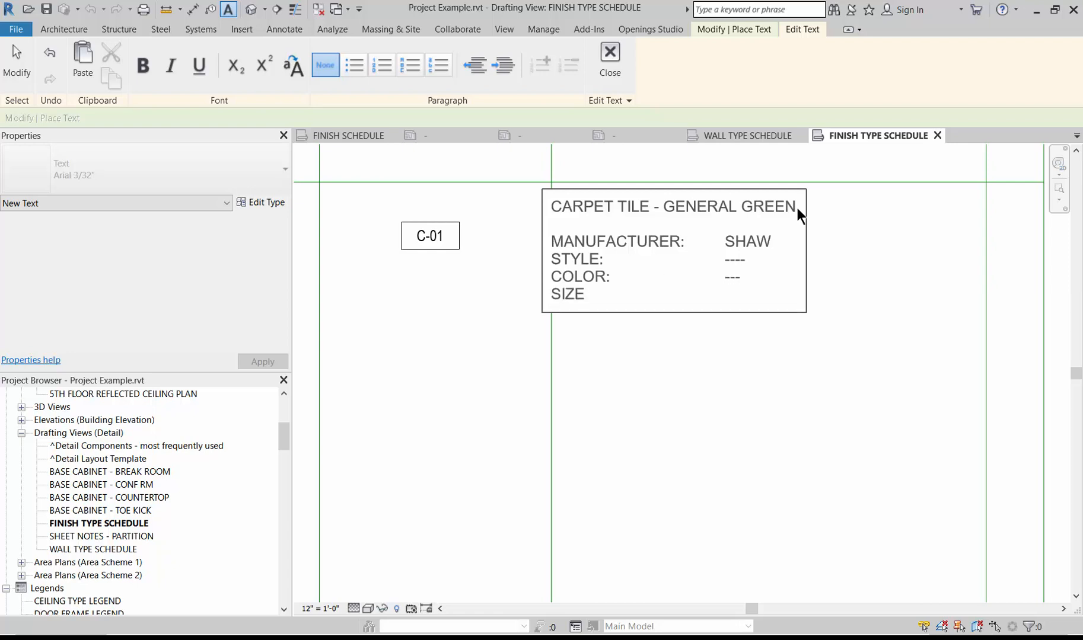
text(:		24"X24")
key(Left)
key(Left)
key(Left)
key(Left)
key(Left)
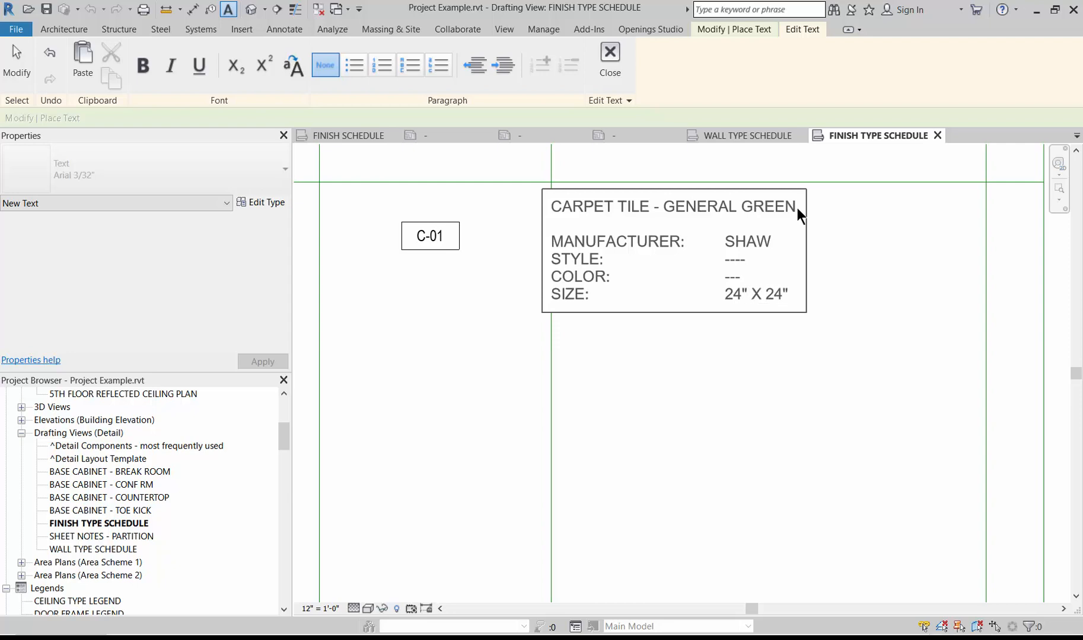
- Add an "INSTALLATION:" line under the size line with the value ASHLAR in the value column, followed by a blank line
key(Right)
key(Right)
key(Right)
key(Right)
key(Right)
key(Return)
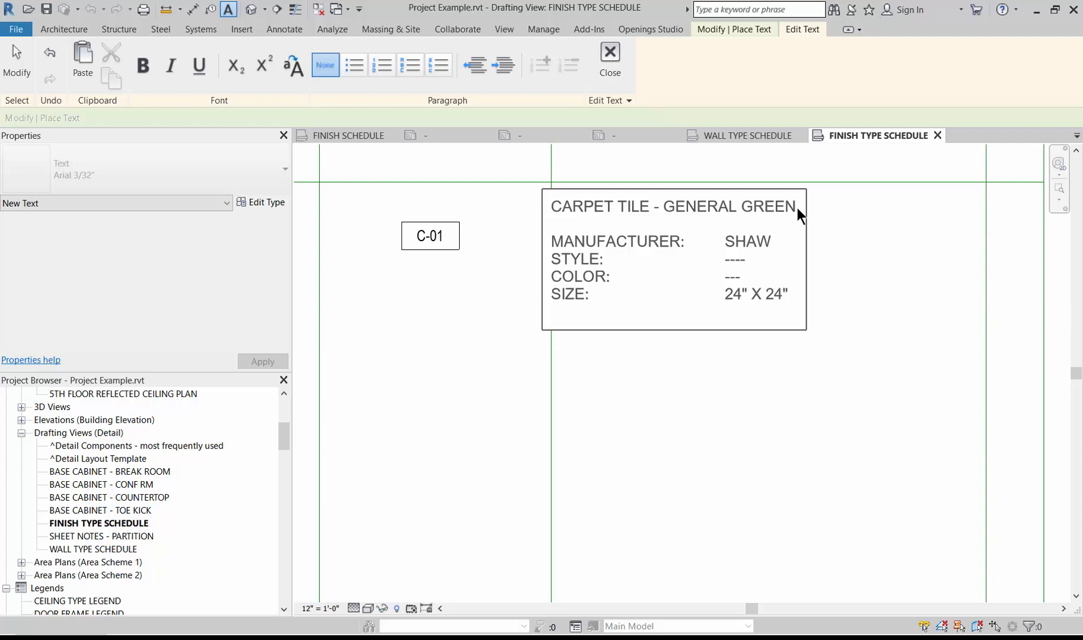
text(INSTALLATION)
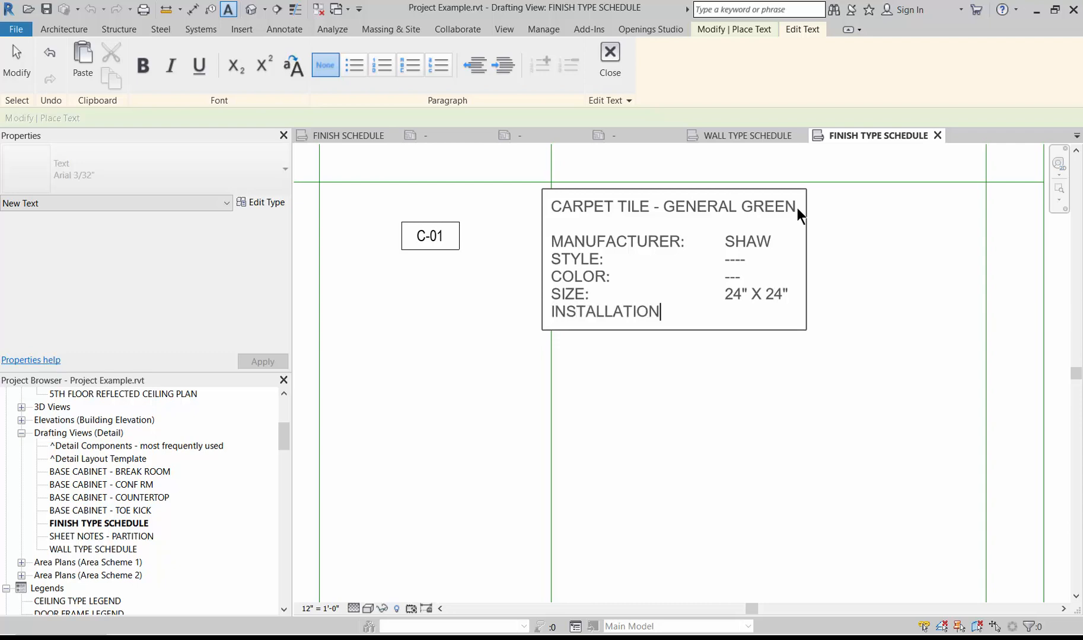
text(:	ASHLAR)
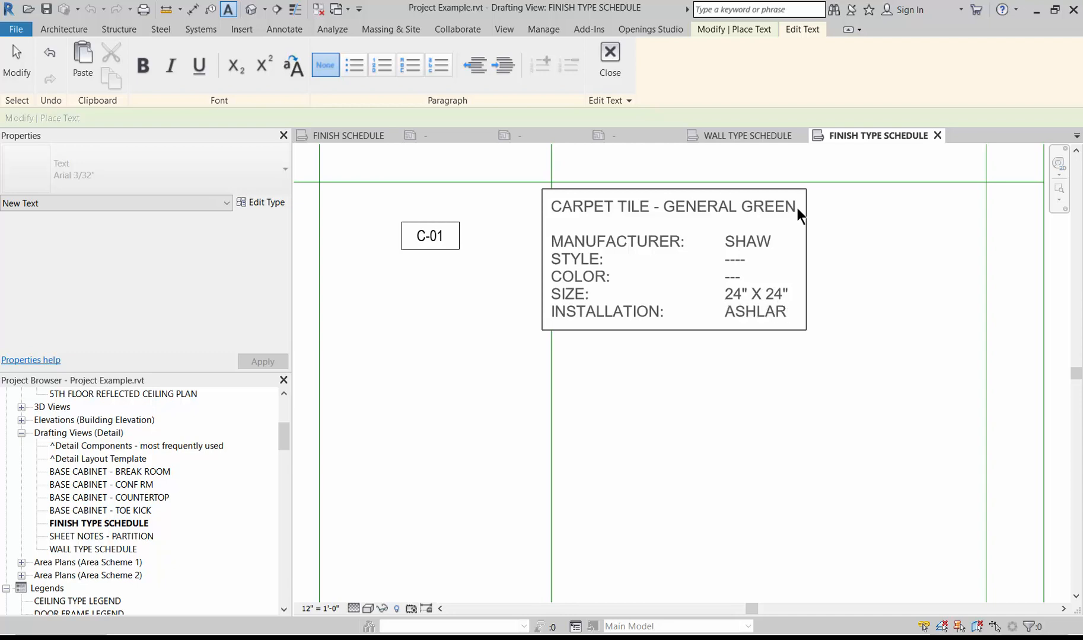
key(Return)
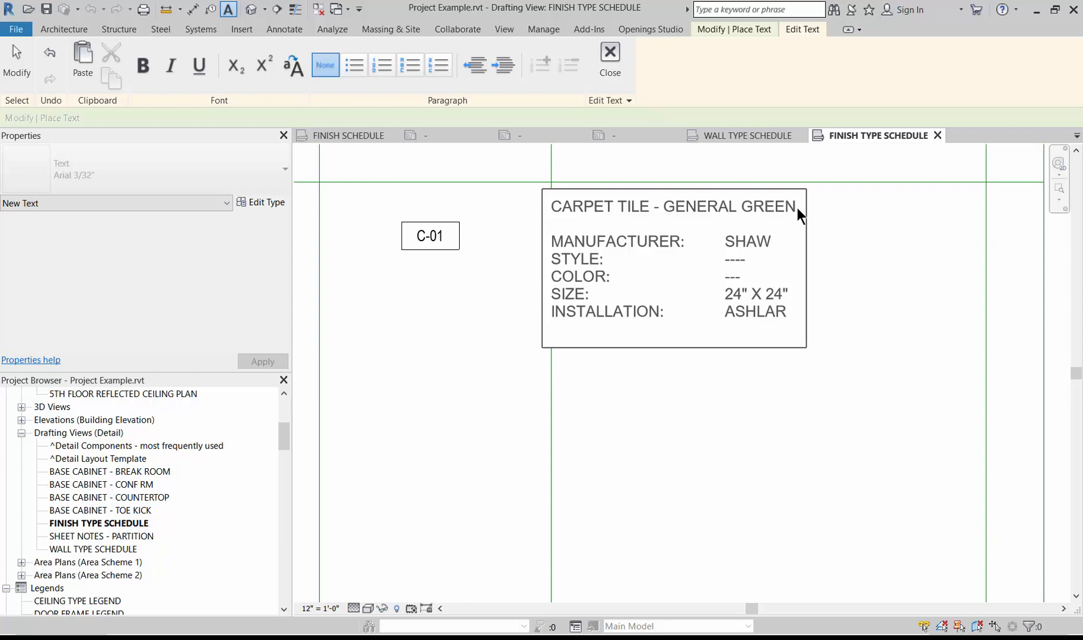
text(NOTES:)
key(BackSpace)
key(BackSpace)
key(BackSpace)
key(BackSpace)
key(BackSpace)
key(BackSpace)
- Underline the heading "CARPET TILE - GENERAL GREEN" and finish editing the text note
click(614, 208)
drag(551, 208, 795, 202)
click(200, 68)
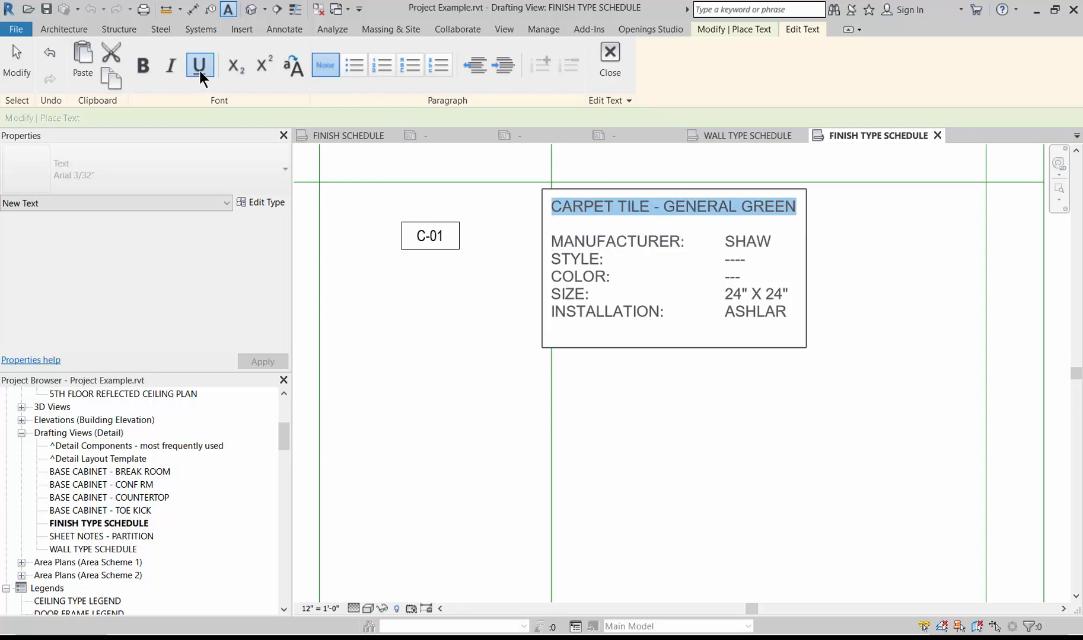
click(719, 451)
key(Escape)
key(Escape)
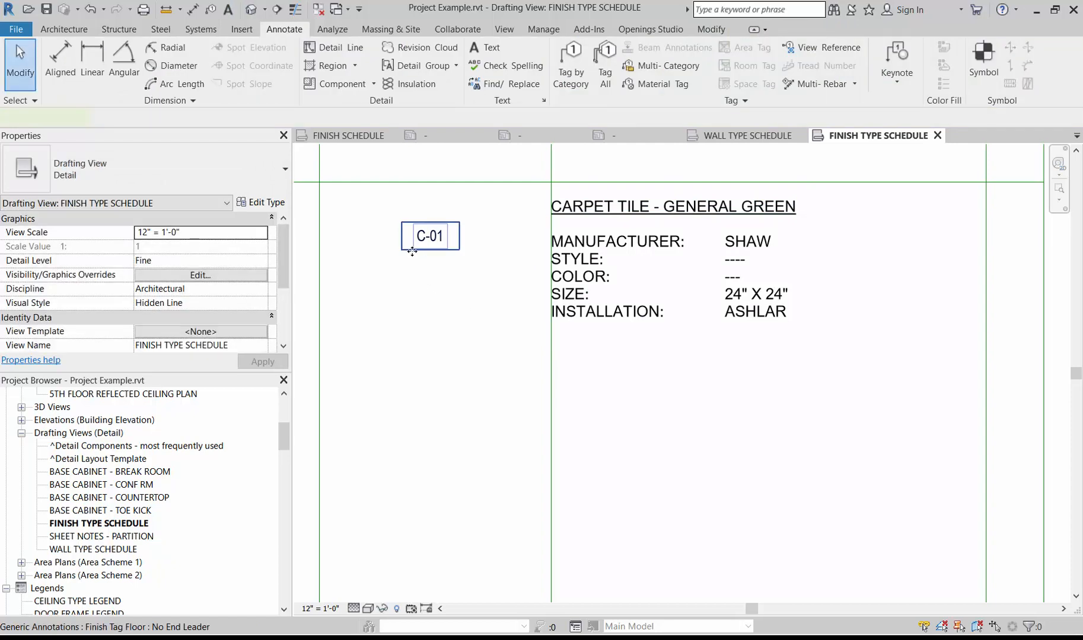
- Move the C-01 finish tag closer to its text note, roughly level with the note's heading
click(412, 252)
mouse_move(436, 252)
ctrl+mouse_down()
mouse_move(482, 246)
mouse_move(486, 228)
mouse_move(487, 237)
ctrl+mouse_up()
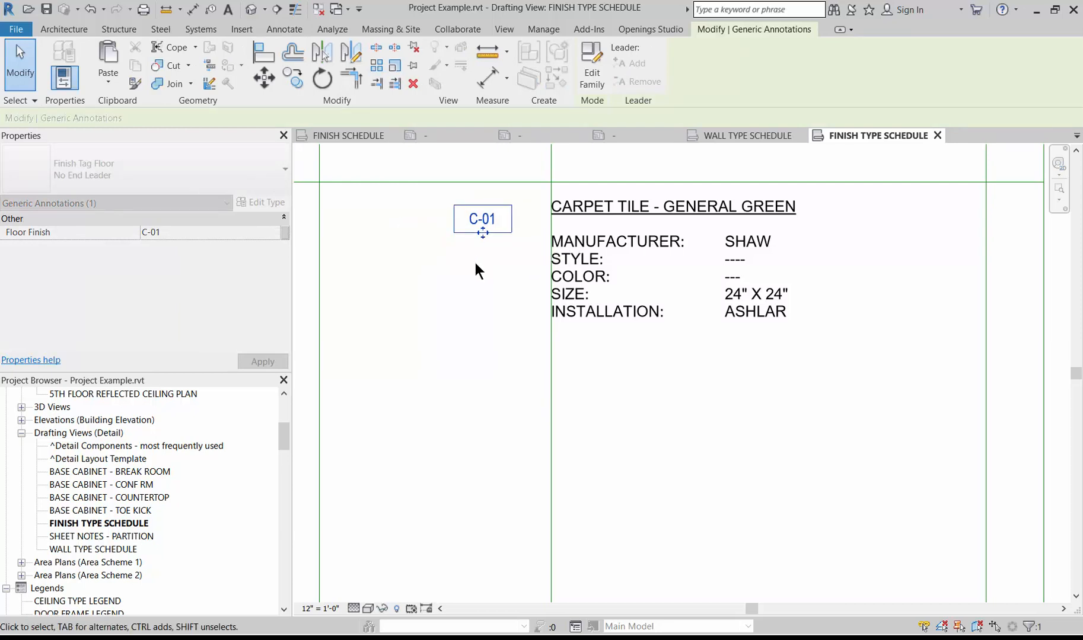
click(439, 274)
- Copy the C-01 tag together with its carpet tile note straight down to form a second schedule entry
scroll(439, 272, down, 2)
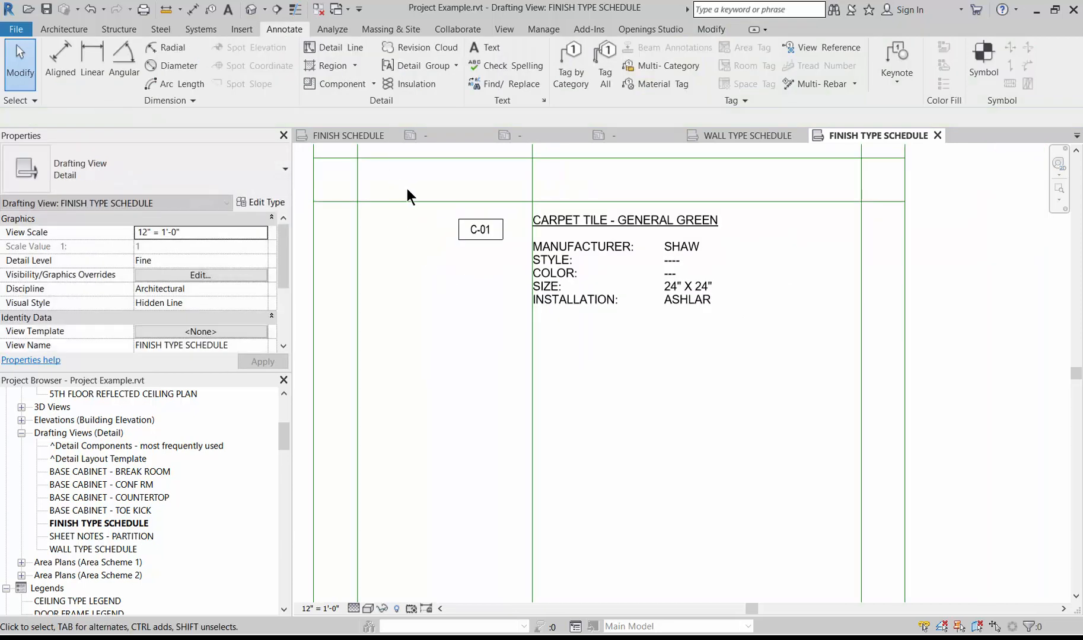
drag(710, 369, 758, 363)
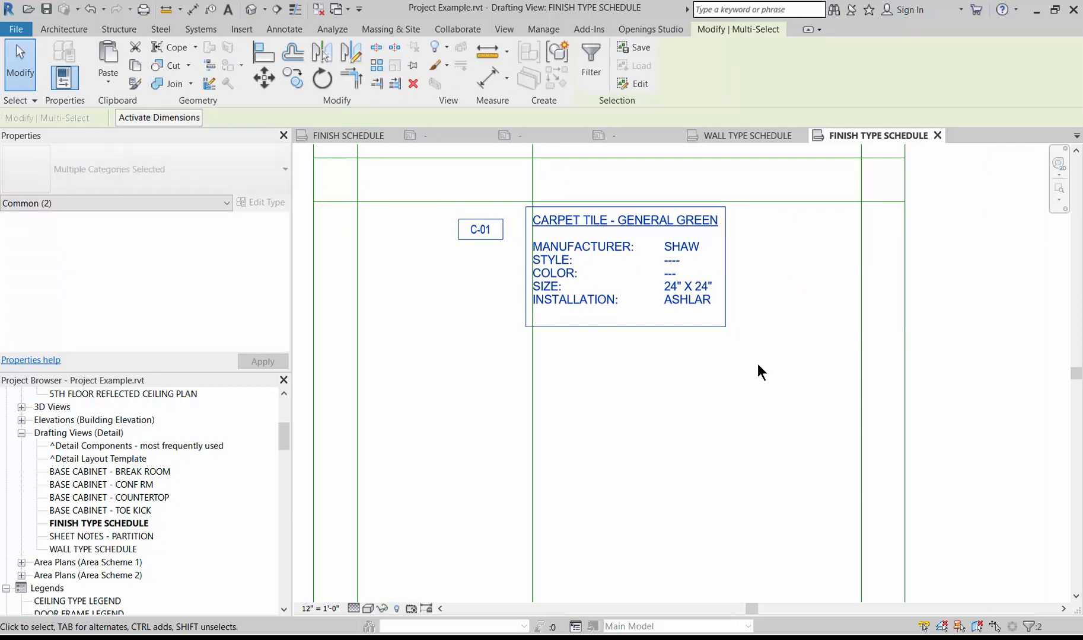
key(c)
key(c)
click(758, 363)
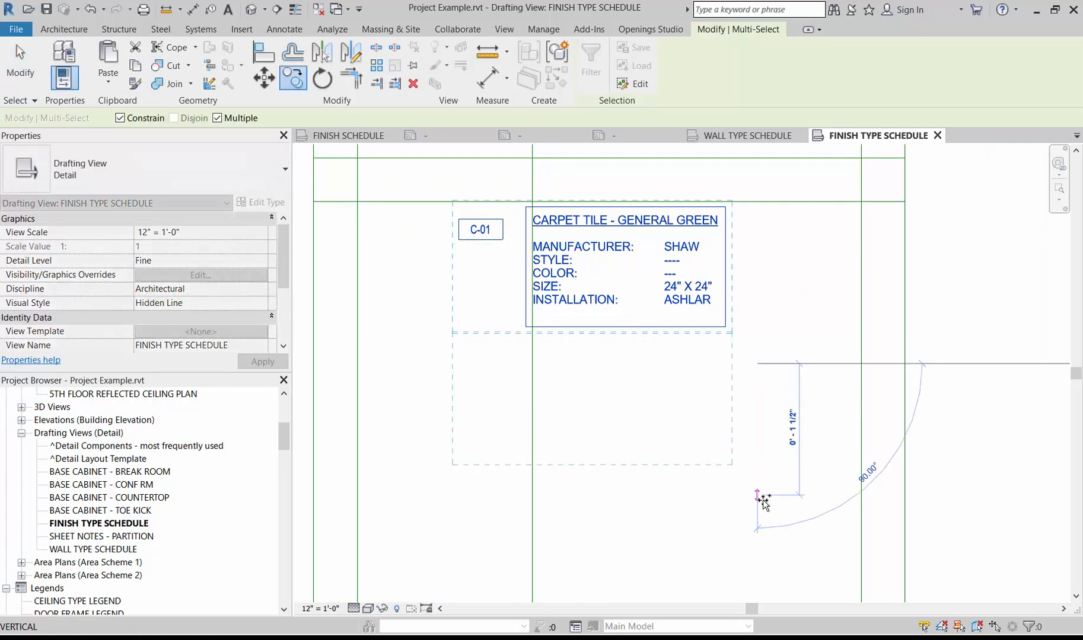
click(763, 517)
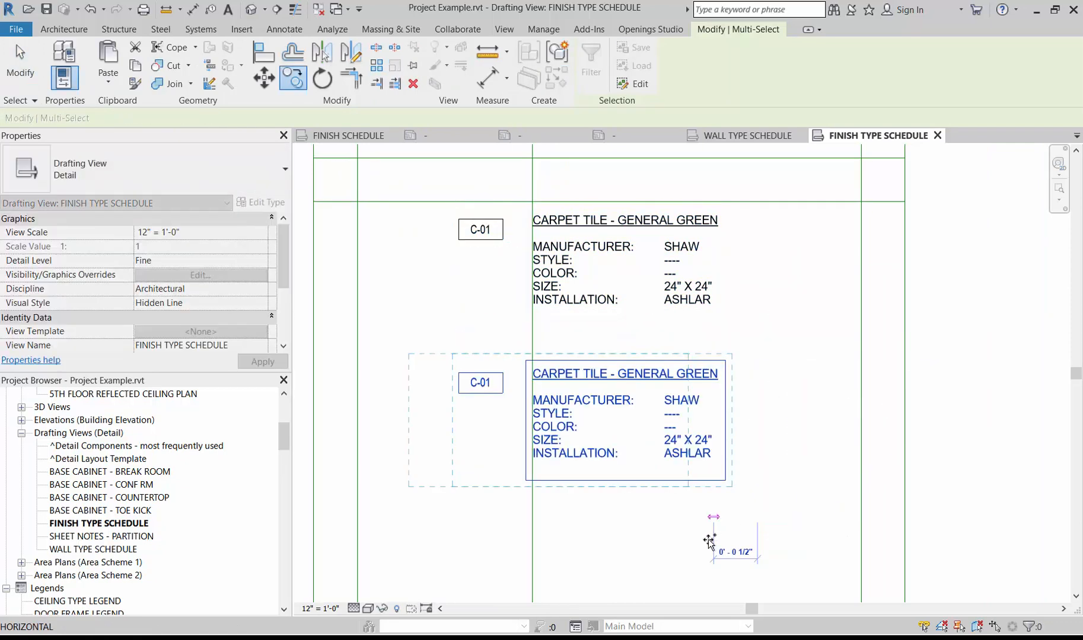
key(Escape)
key(Escape)
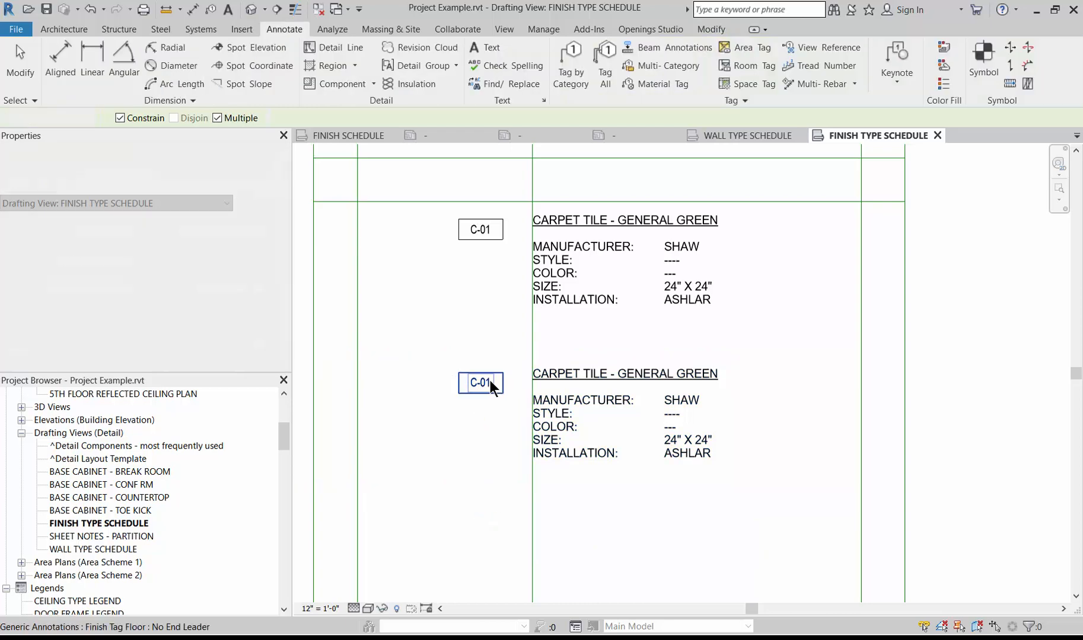
- Change the floor finish value of the lower copied tag to C-02
click(492, 385)
click(492, 384)
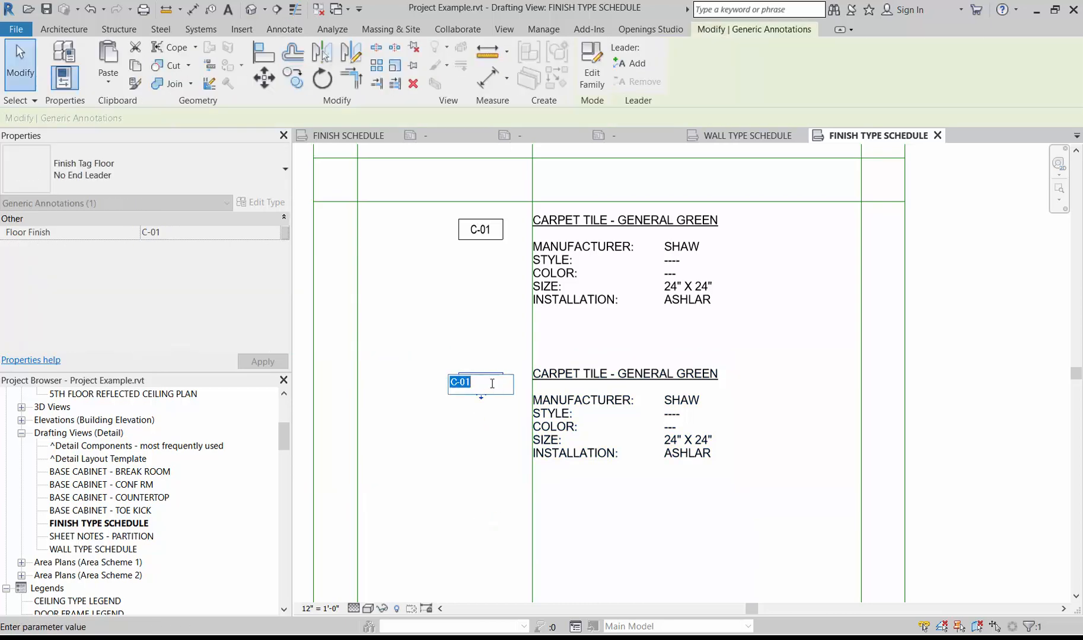
click(492, 383)
key(BackSpace)
text(2)
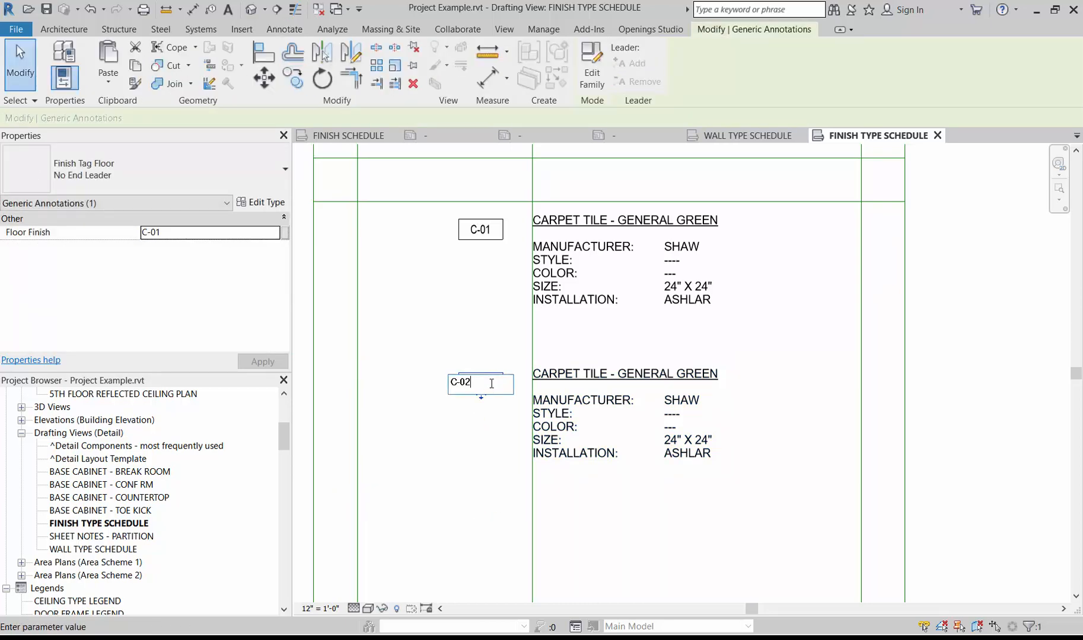
click(660, 374)
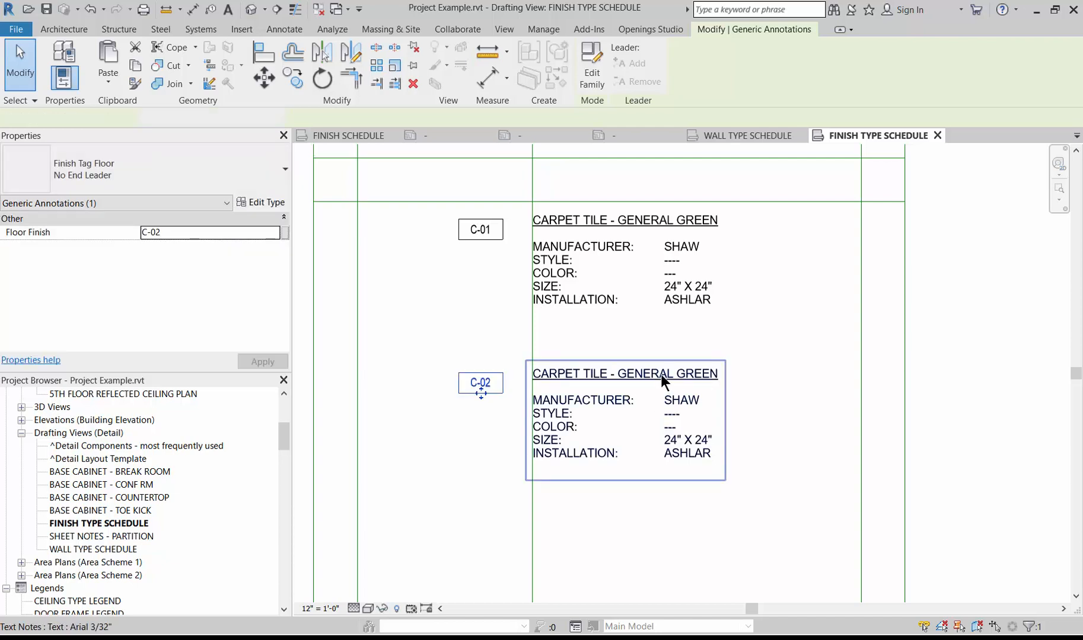
- Change the heading of the note beside the C-02 tag to "CARPET TILE - ACCENT GREEN"
double_click(665, 374)
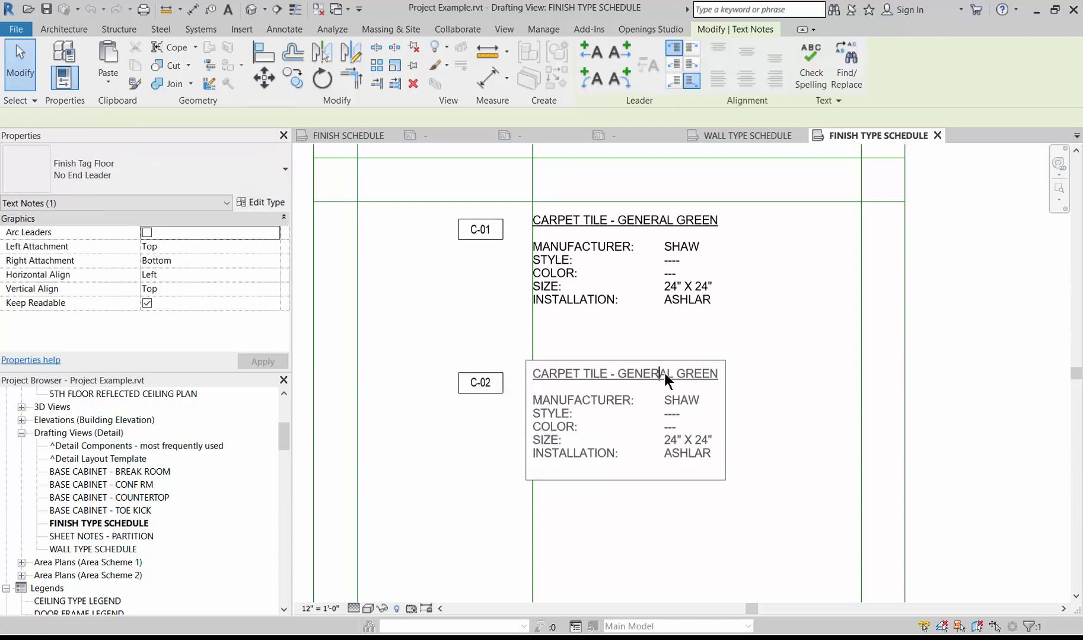
drag(634, 370, 623, 371)
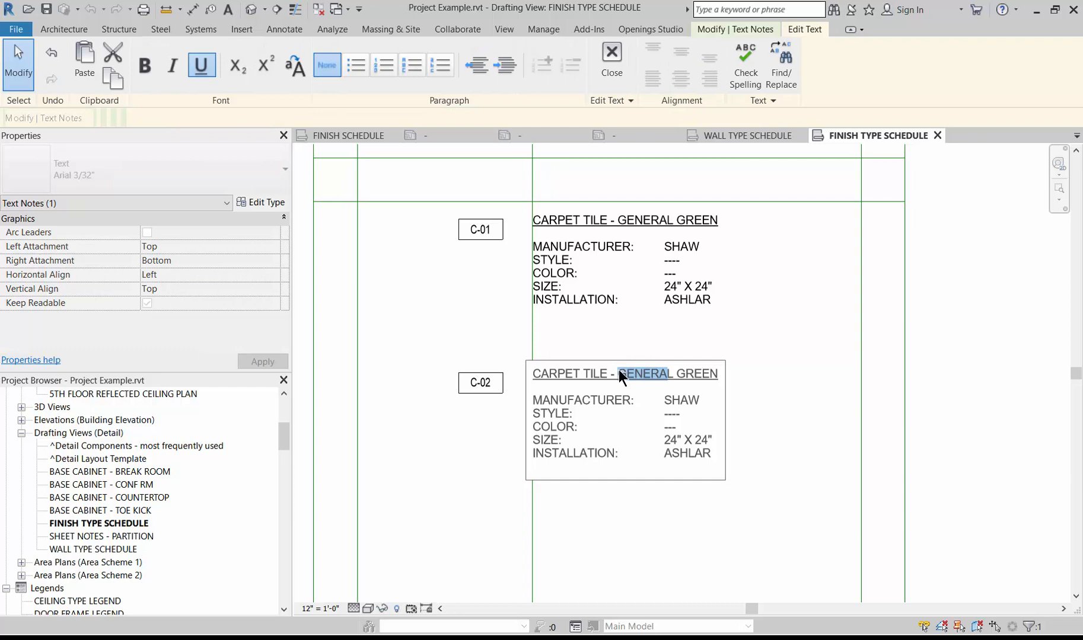
text(ACCENT)
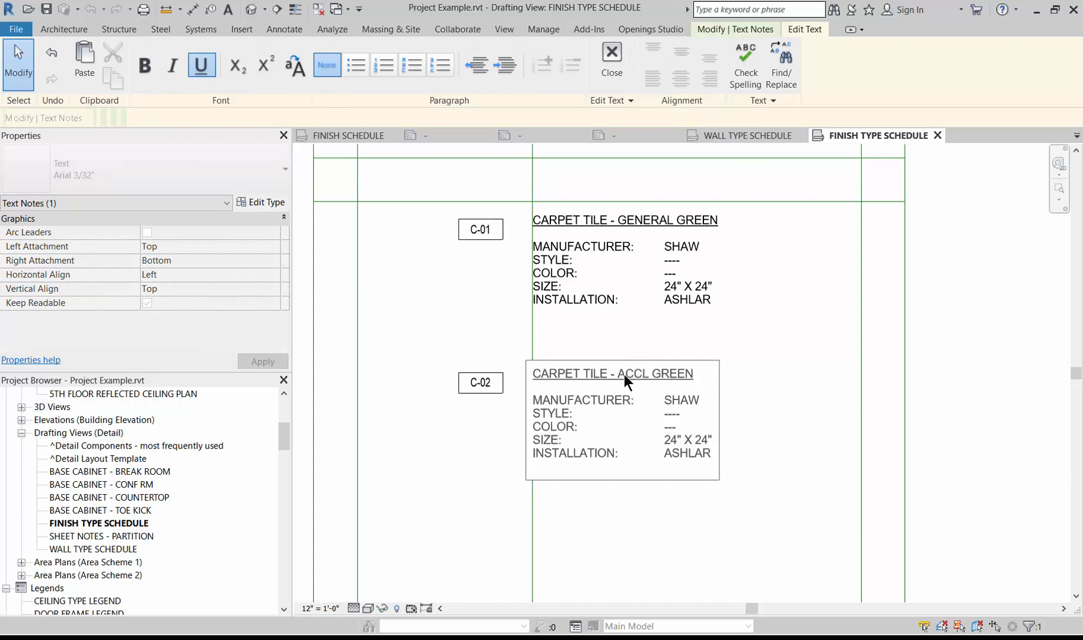
key(Delete)
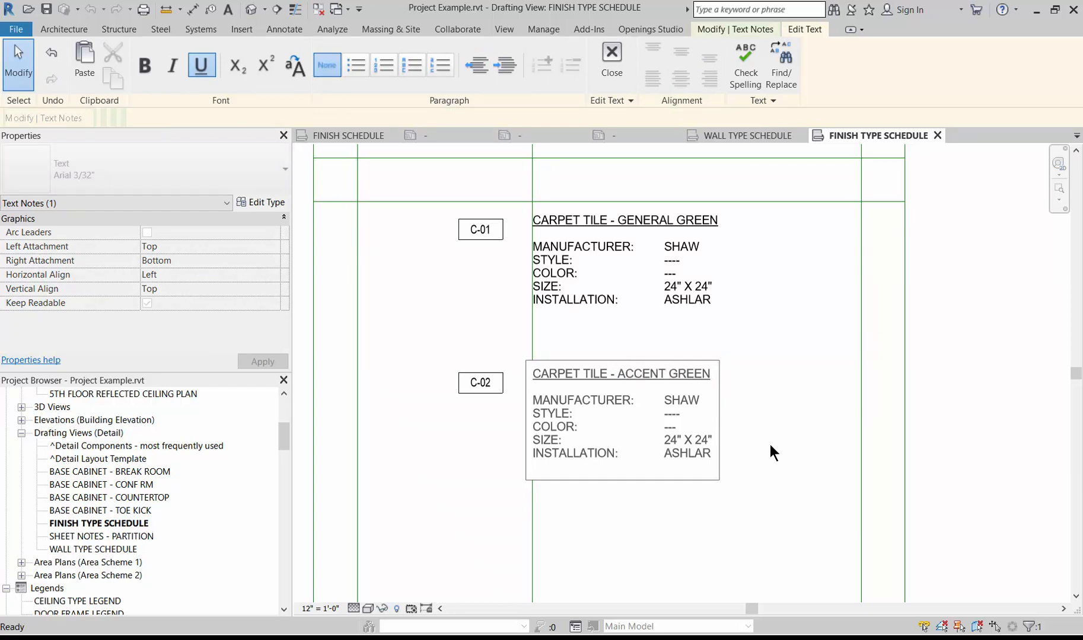
click(454, 304)
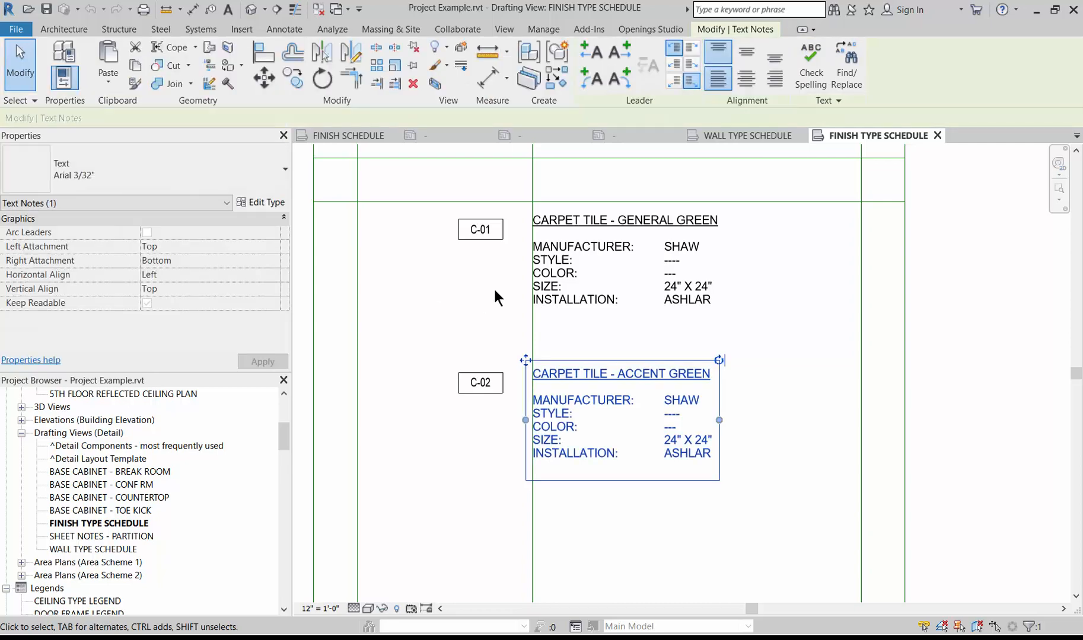
- Move both finish tags and their text notes together horizontally toward the legend template's left inner margin line
scroll(494, 287, down, 3)
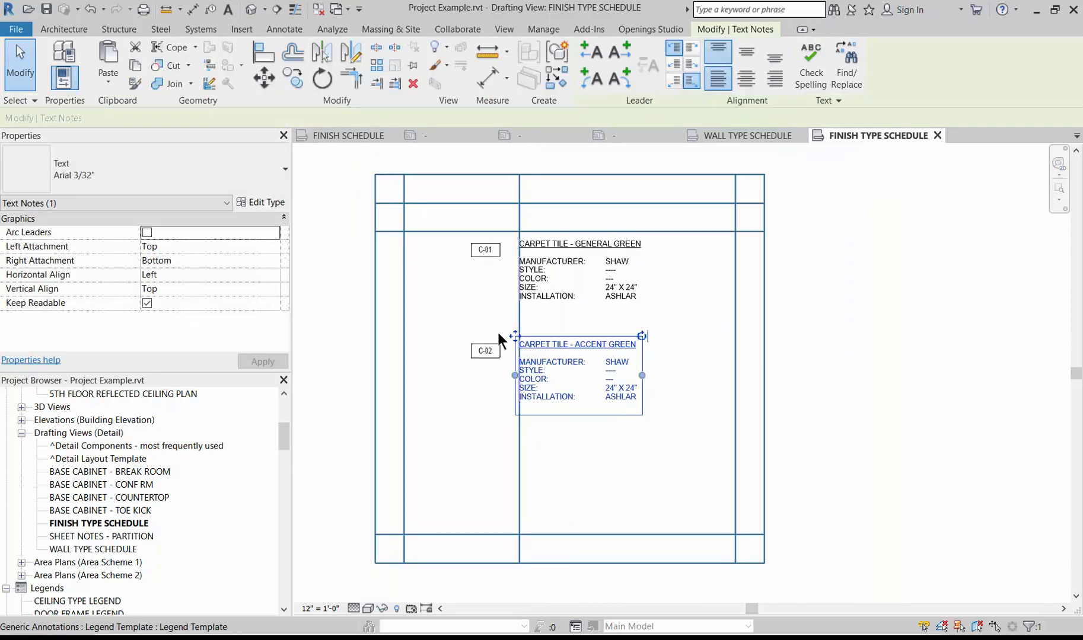
click(319, 286)
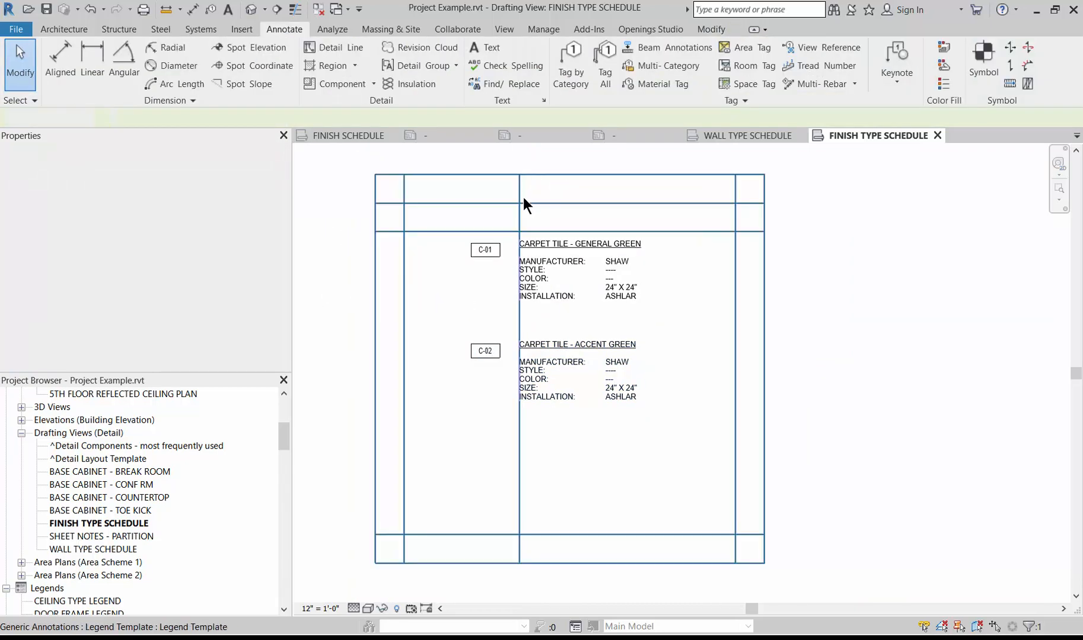
drag(342, 212, 688, 437)
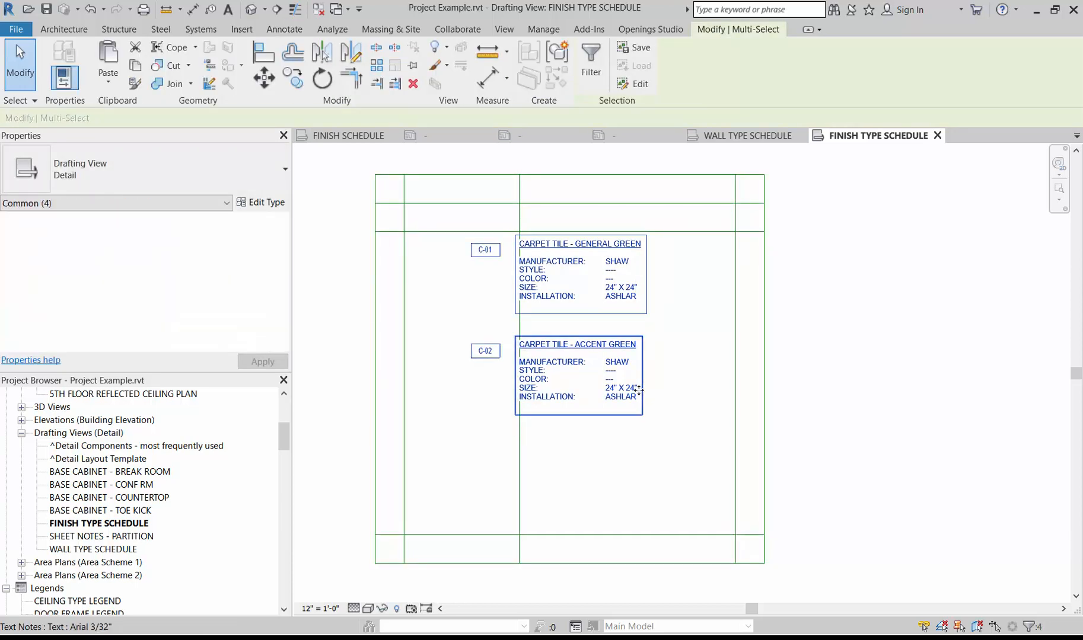
drag(638, 389, 586, 389)
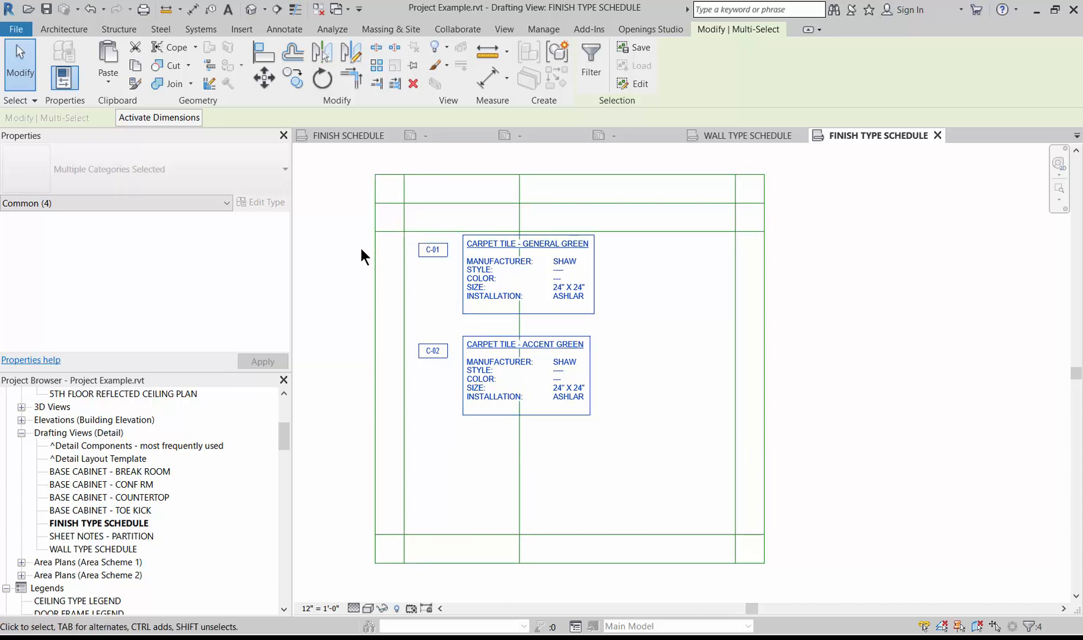
- Copy the legend template directly below itself so that the copy's top edge meets the original's bottom edge
scroll(359, 245, down, 1)
scroll(360, 248, down, 1)
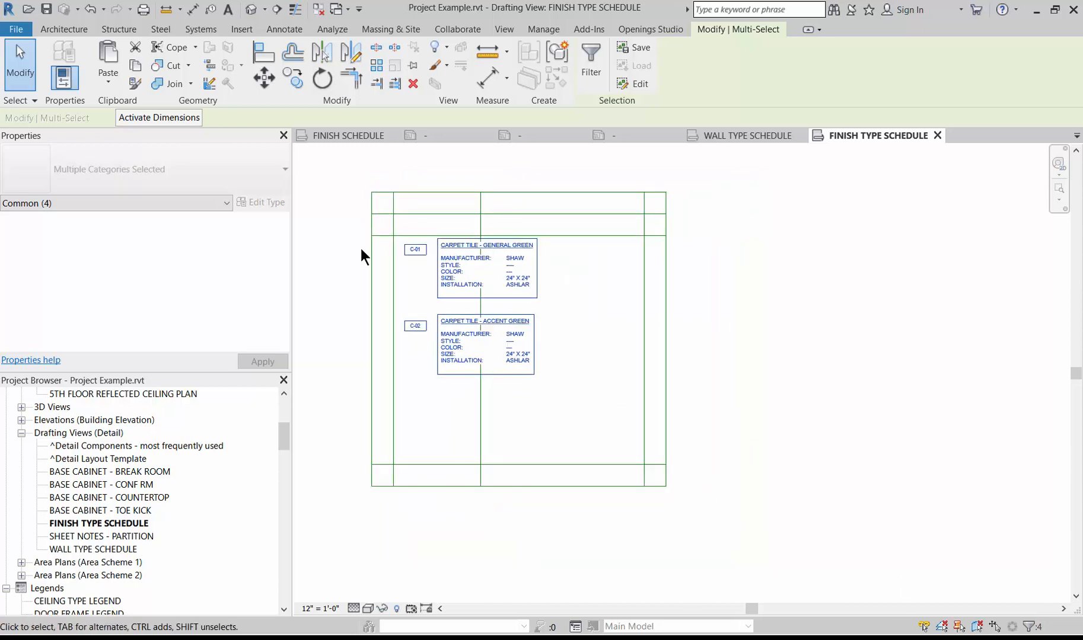
click(395, 308)
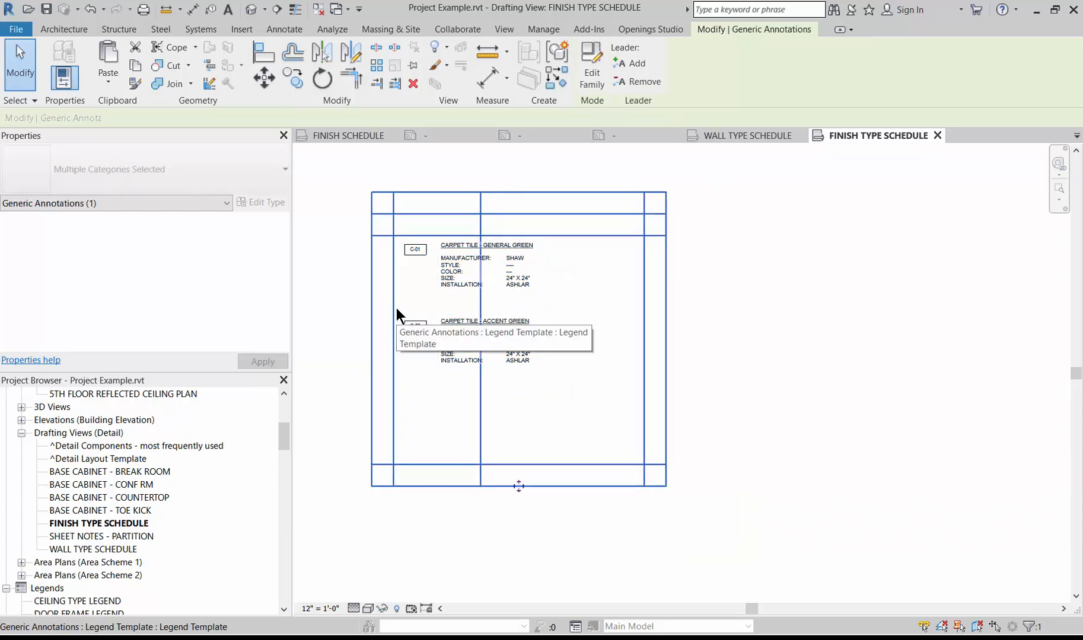
key(m)
key(v)
key(c)
key(o)
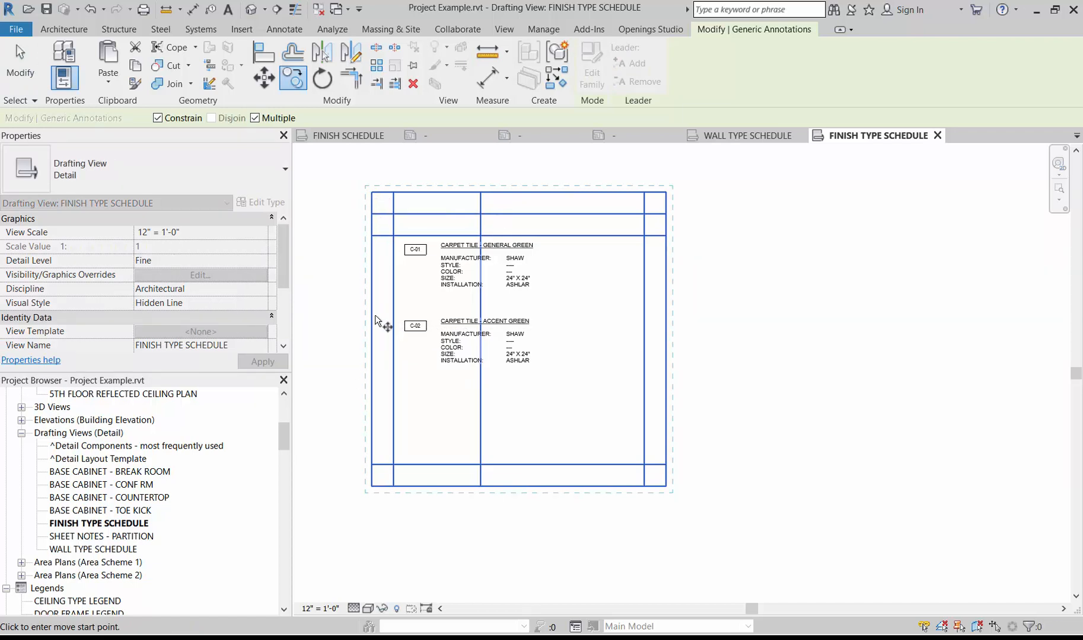
click(372, 486)
key(Escape)
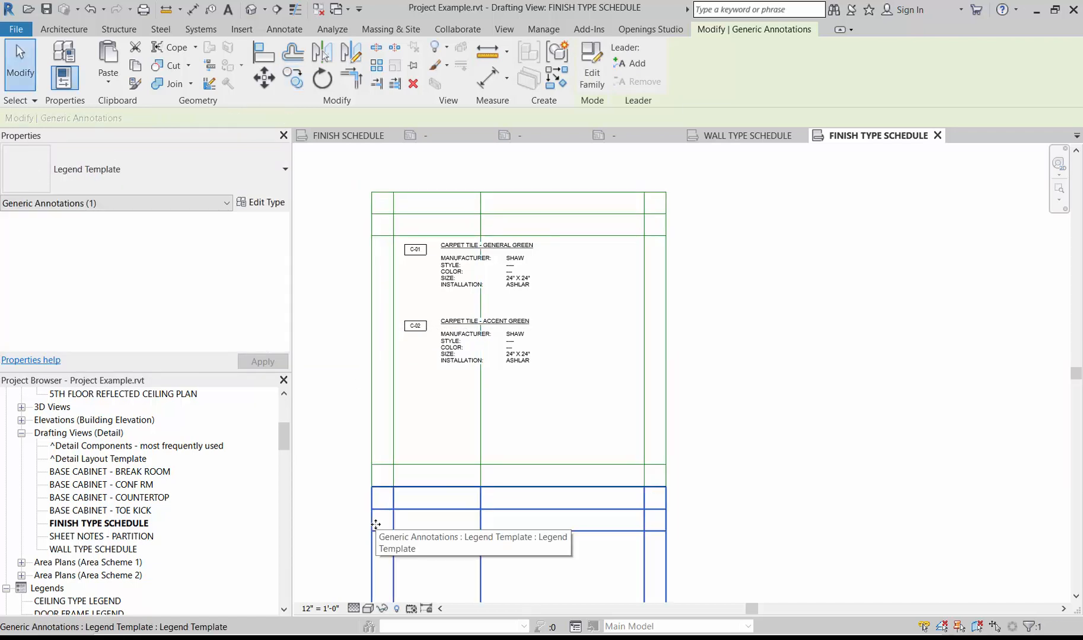
- Examine the two stacked legend templates and the layout of the C-01 and C-02 entries within them
scroll(613, 172, down, 3)
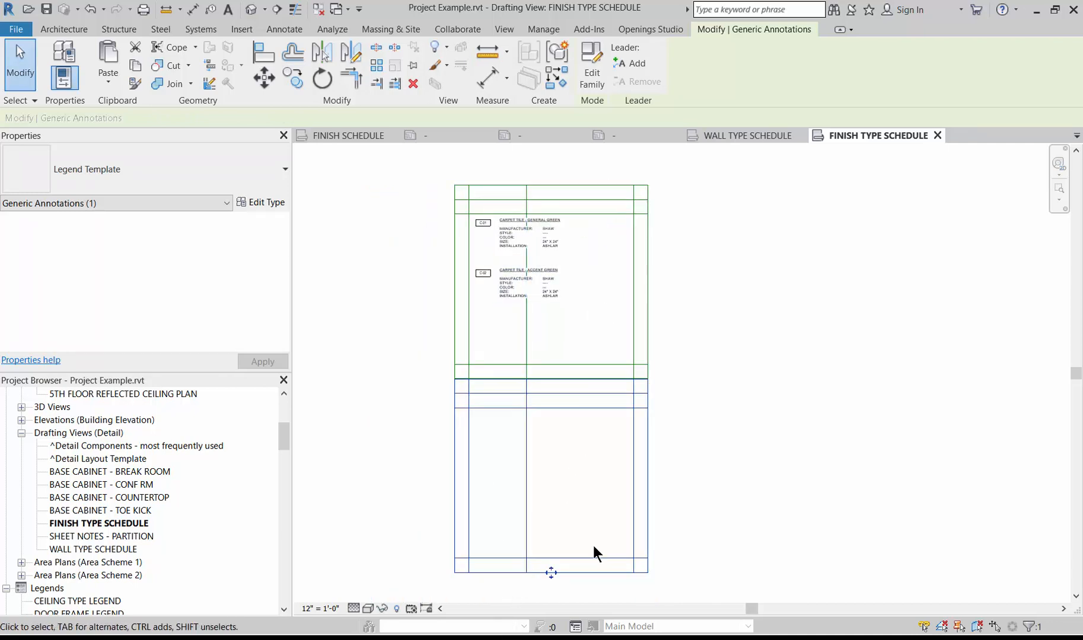
scroll(593, 546, up, 2)
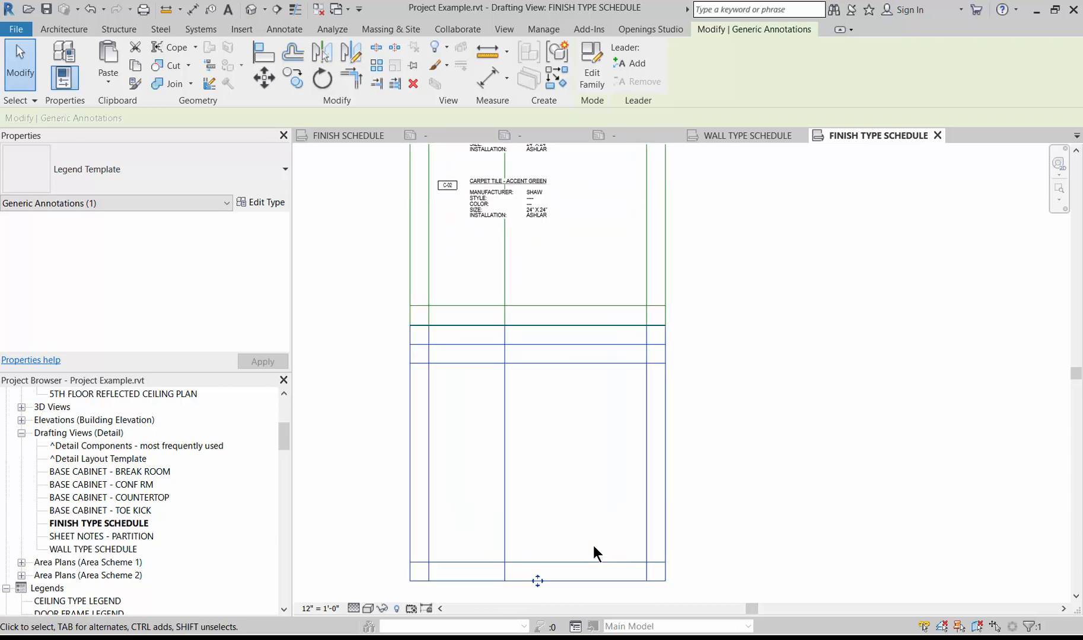
scroll(582, 475, down, 1)
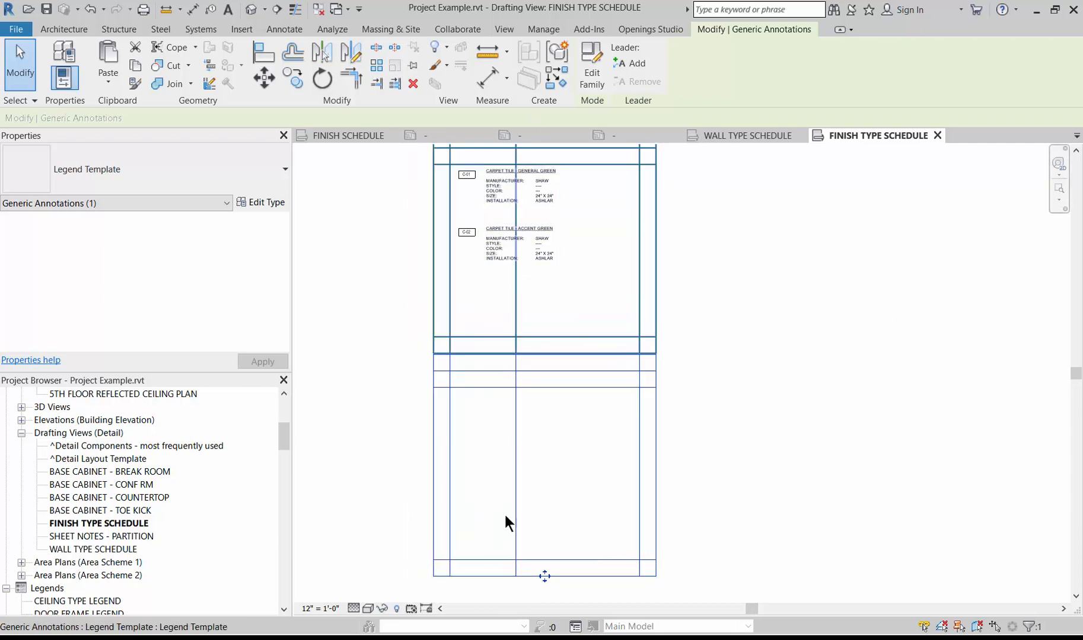
scroll(505, 522, down, 1)
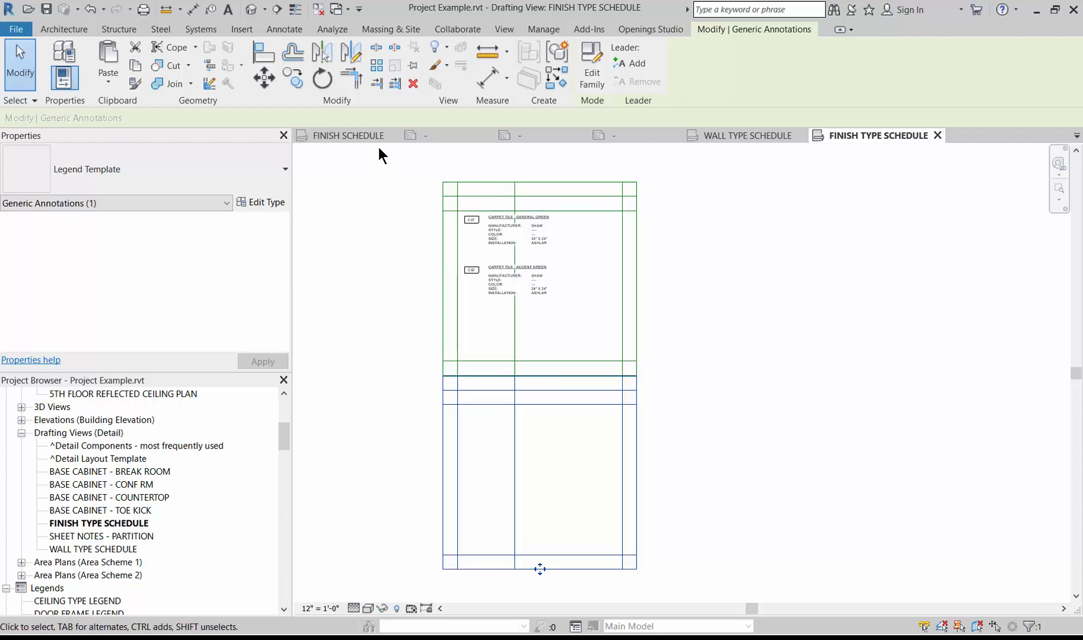
scroll(428, 201, up, 2)
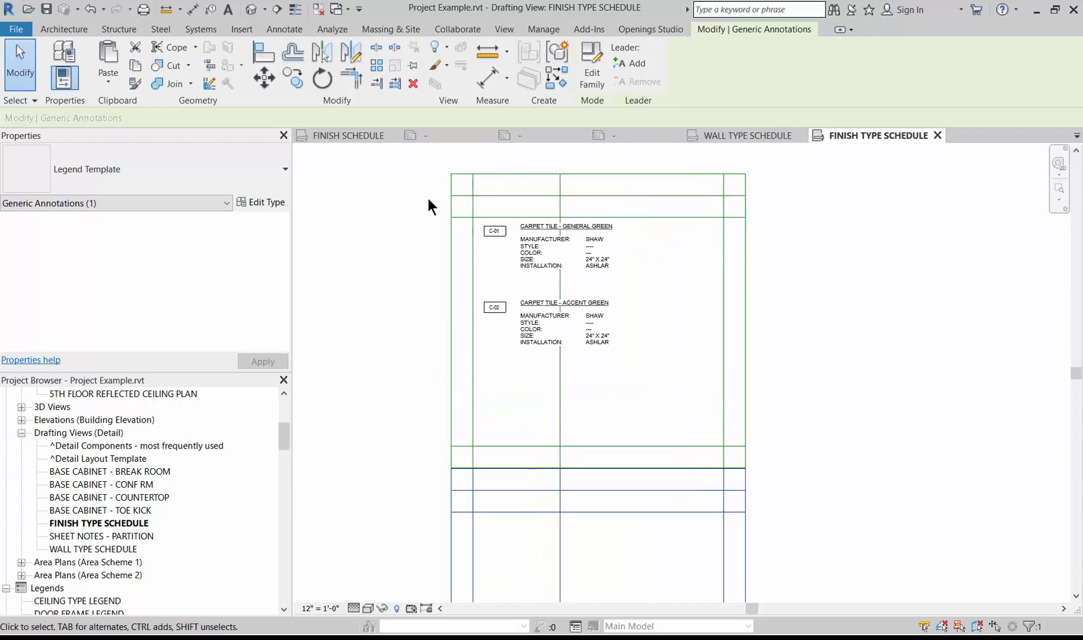
scroll(428, 201, down, 1)
scroll(655, 202, up, 2)
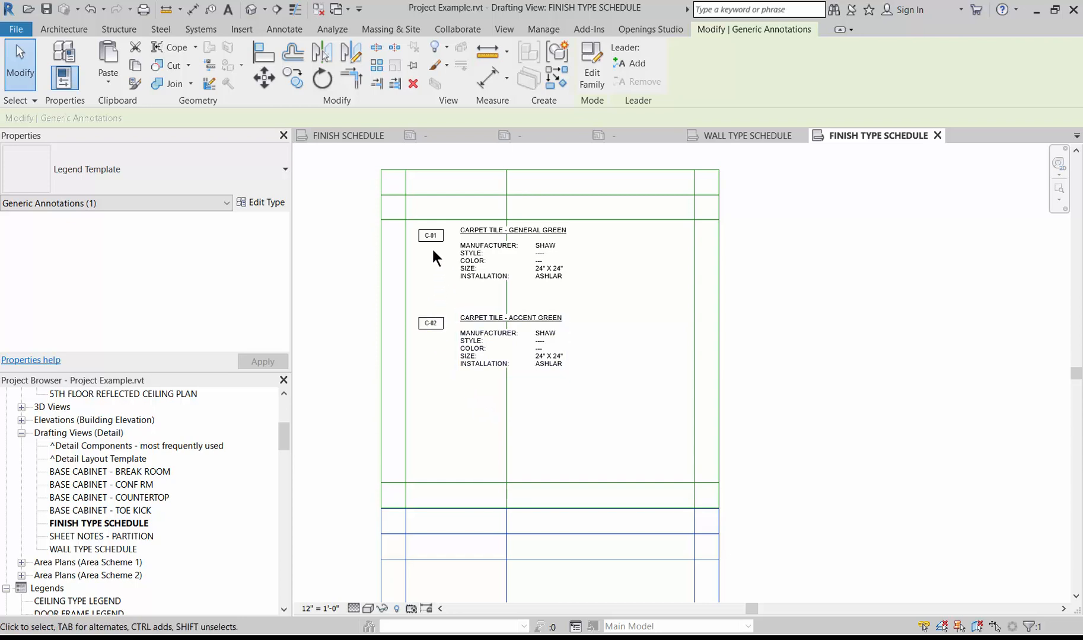
scroll(432, 247, up, 2)
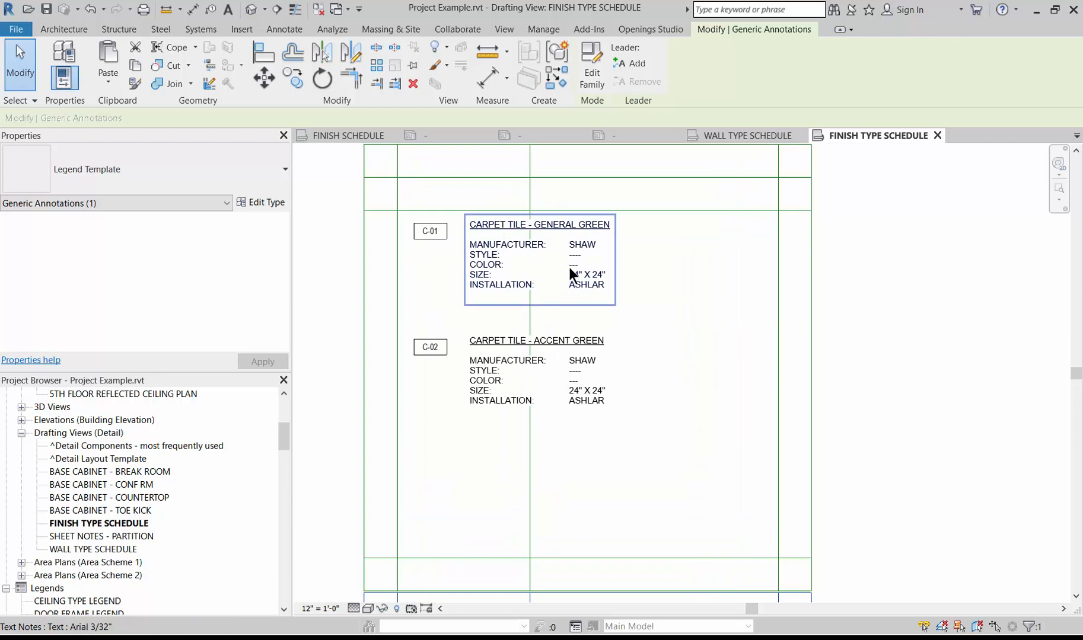